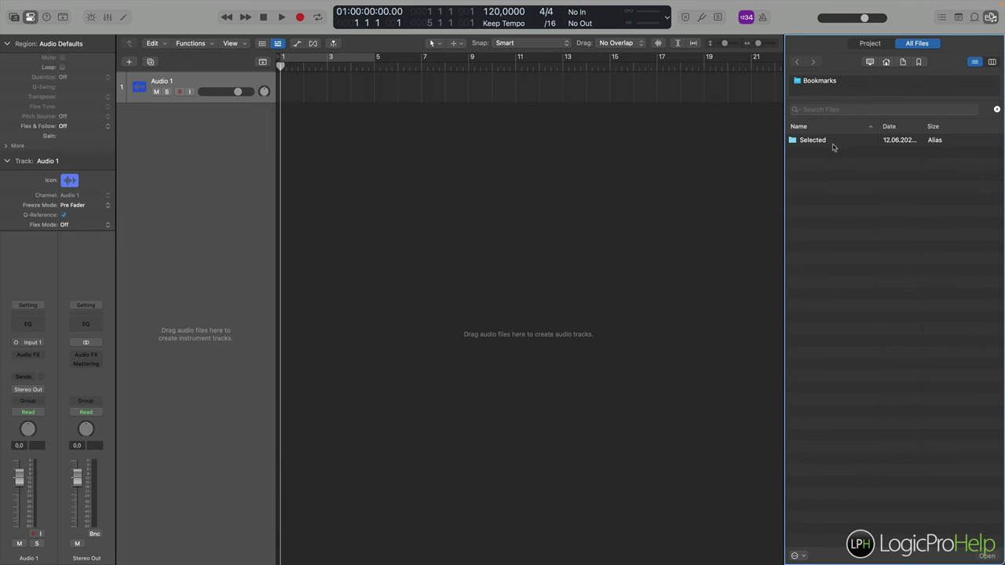
Open the Kick sample folder inside the Selected bookmark of the file browser.
left_click(826, 145)
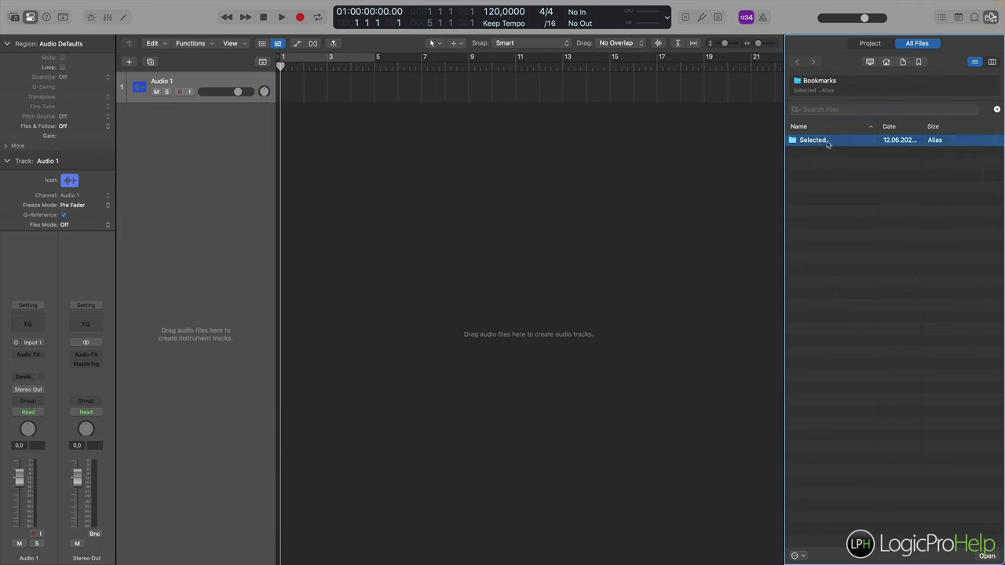
double_click(831, 145)
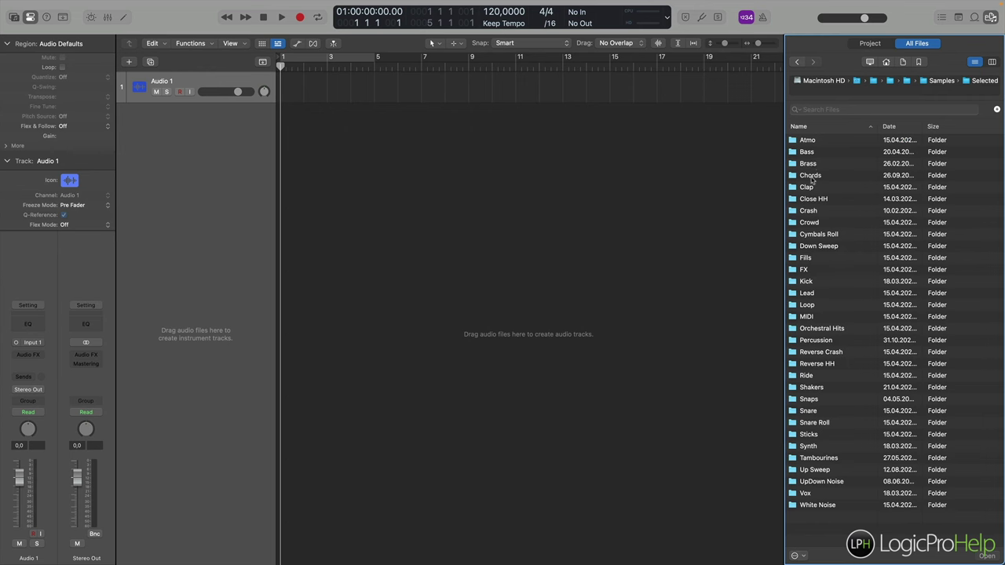
left_click(804, 283)
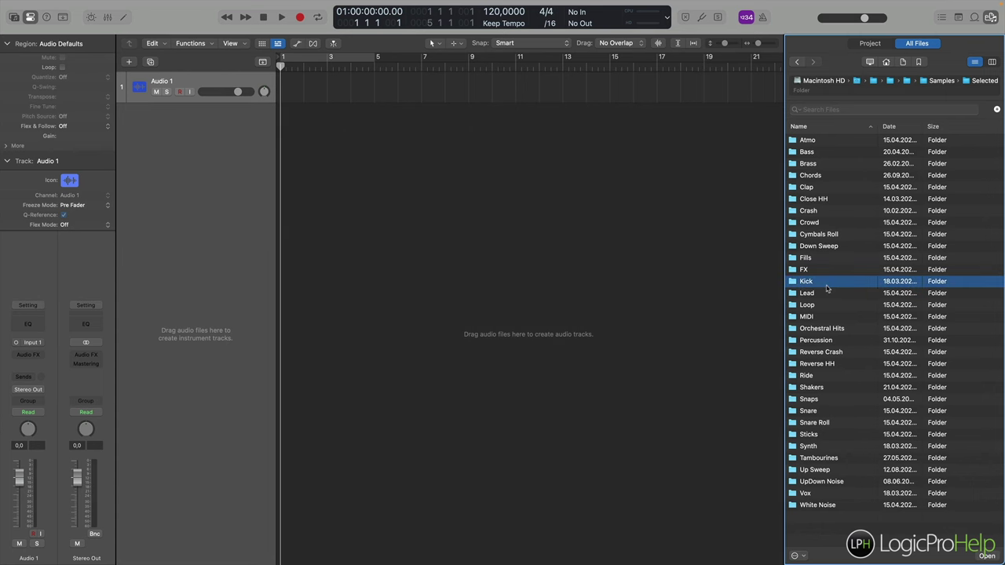
double_click(827, 289)
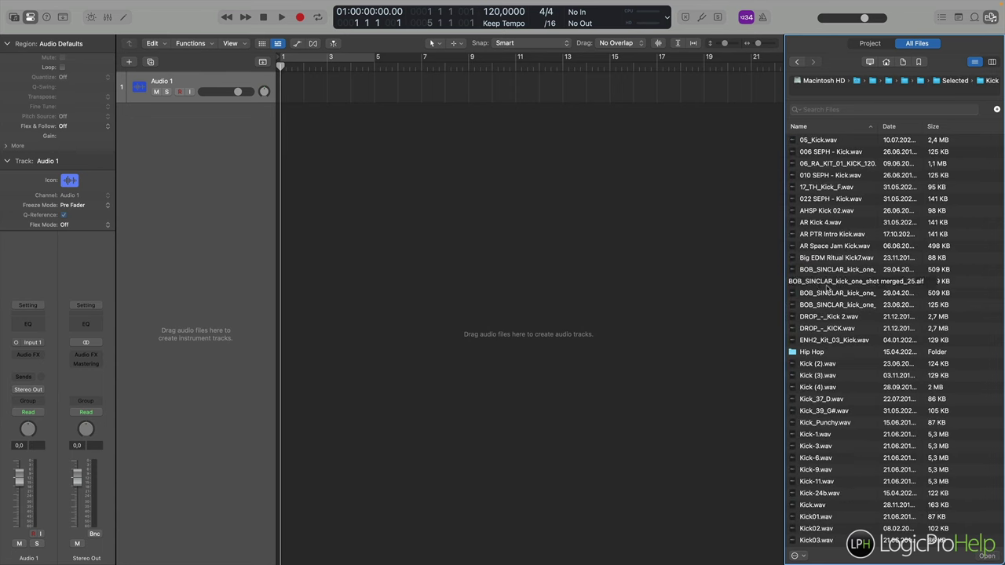
scroll(827, 289, "down", 1)
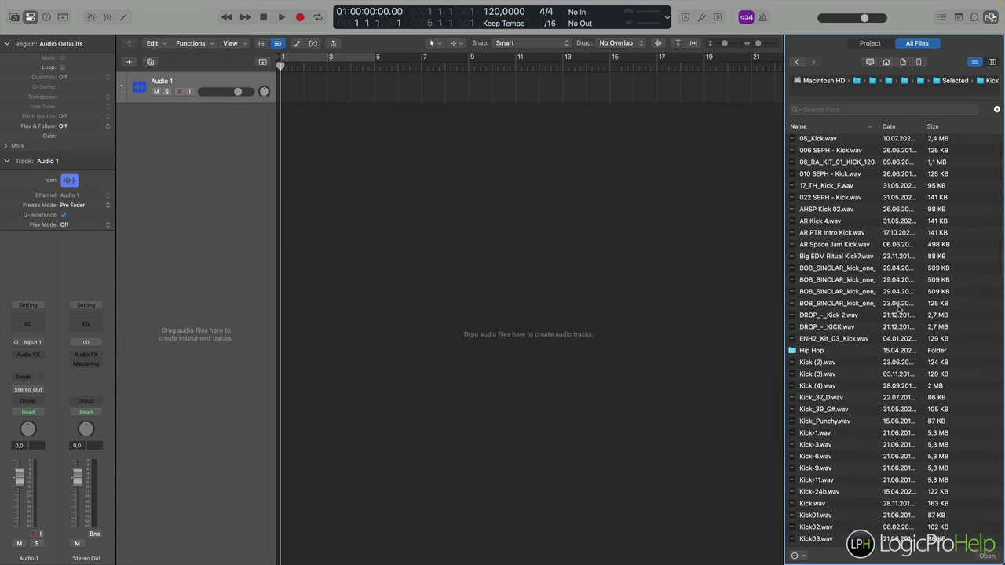
Lower the browser's preview volume and audition the AR Kick 4.wav and AR PTR Intro Kick.wav samples.
left_click(834, 223)
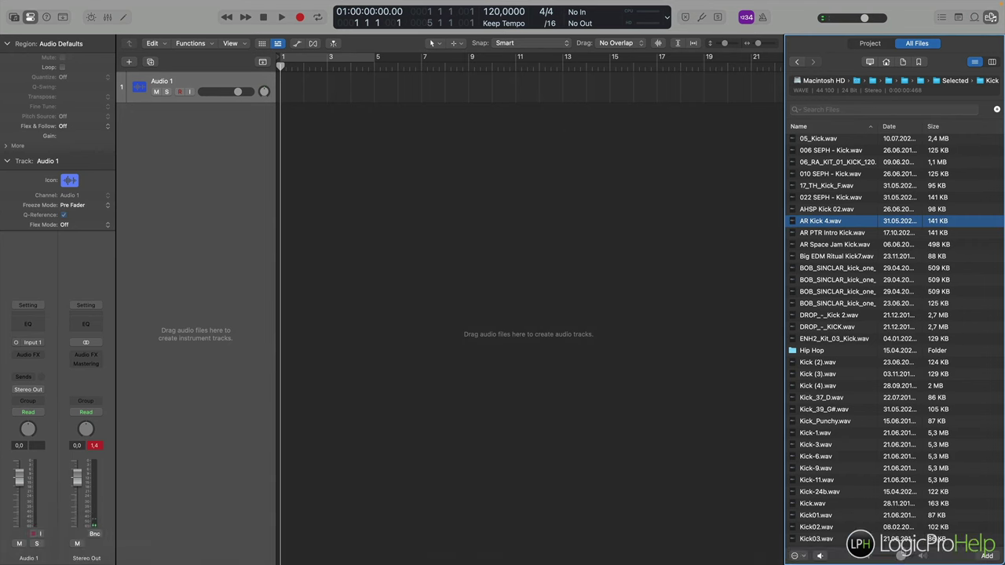
left_click_drag(901, 556, 888, 556)
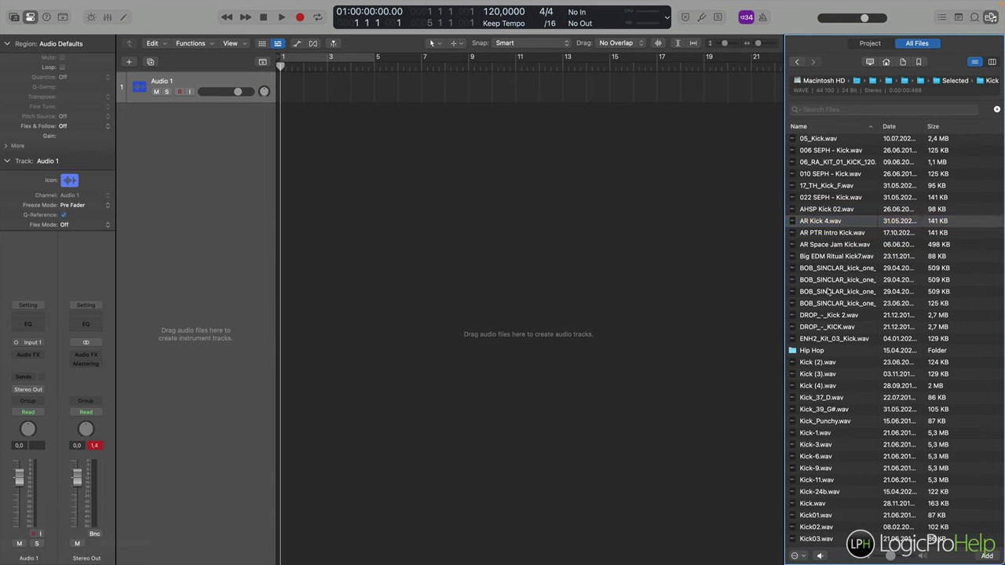
left_click(827, 232)
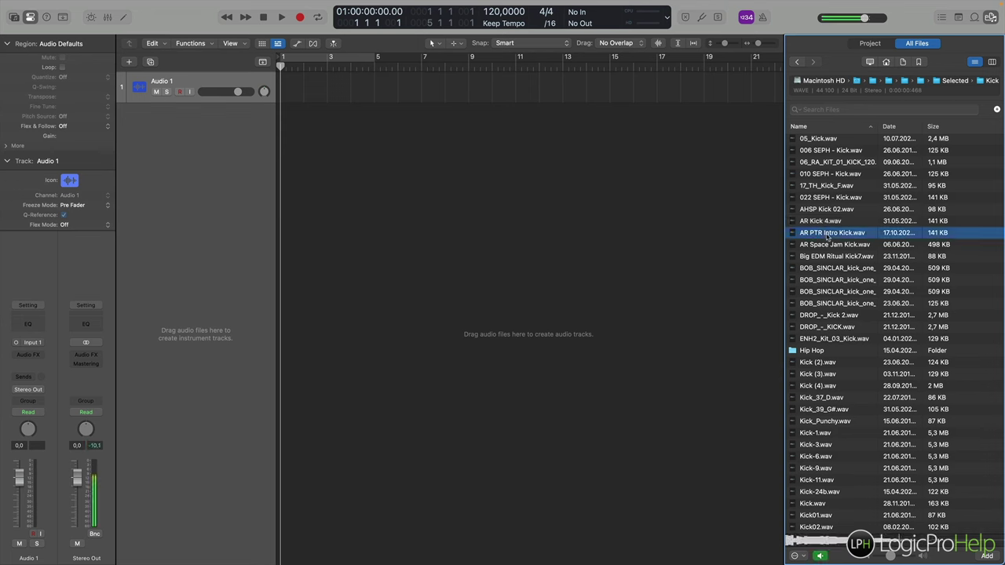
key("Down")
key("Up")
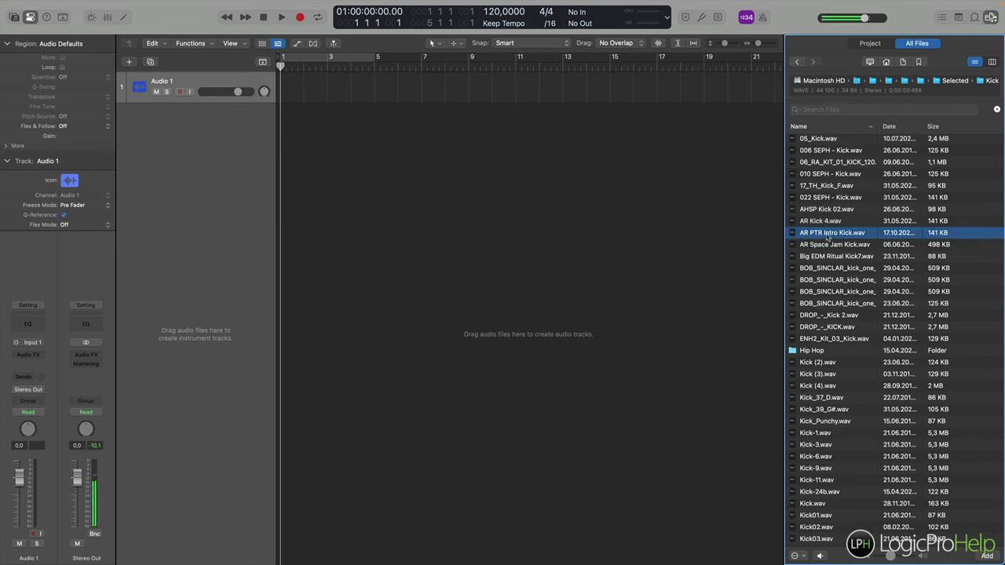
key("Up")
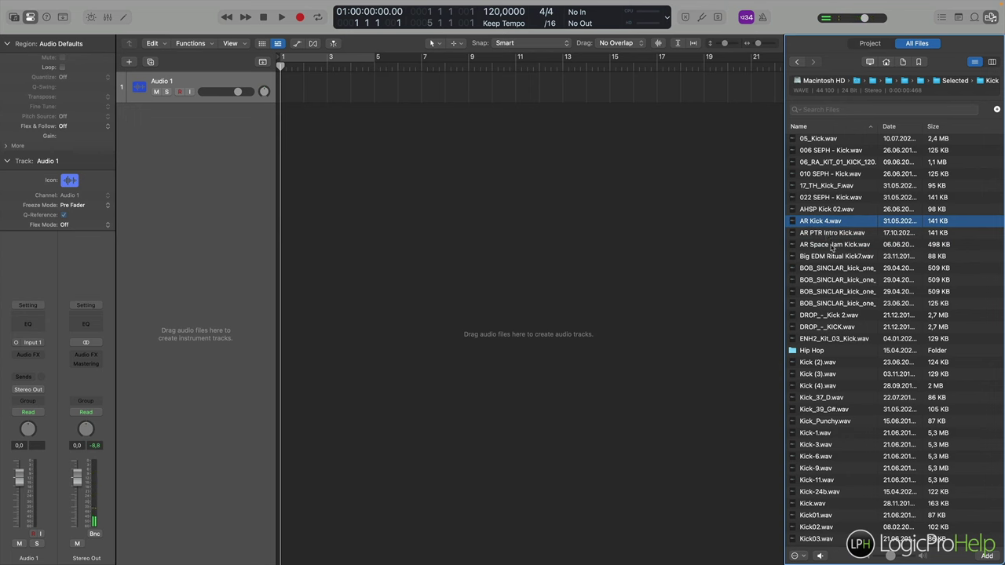
key("Down")
key("Up")
Add AR Kick 4.wav to the Audio 1 track at bar 1, converting the file's sample rate and not importing its tempo information.
left_click_drag(831, 226, 290, 102)
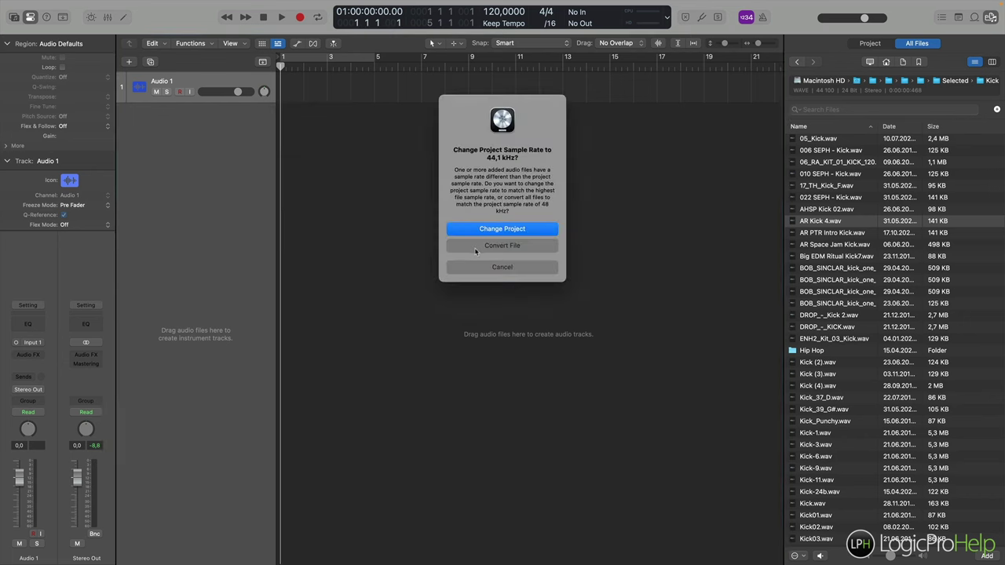
left_click_drag(486, 157, 516, 158)
left_click(515, 158)
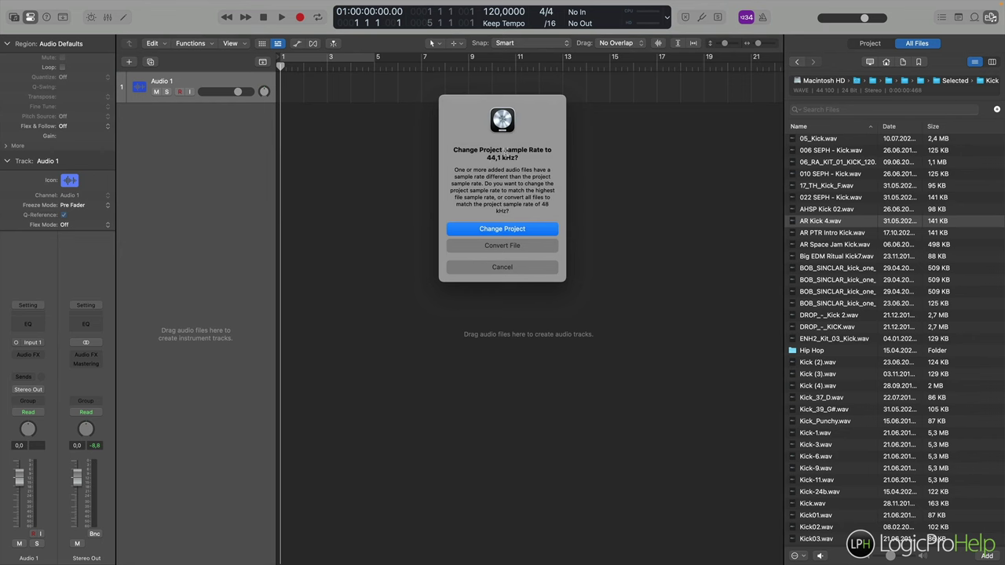
left_click(531, 246)
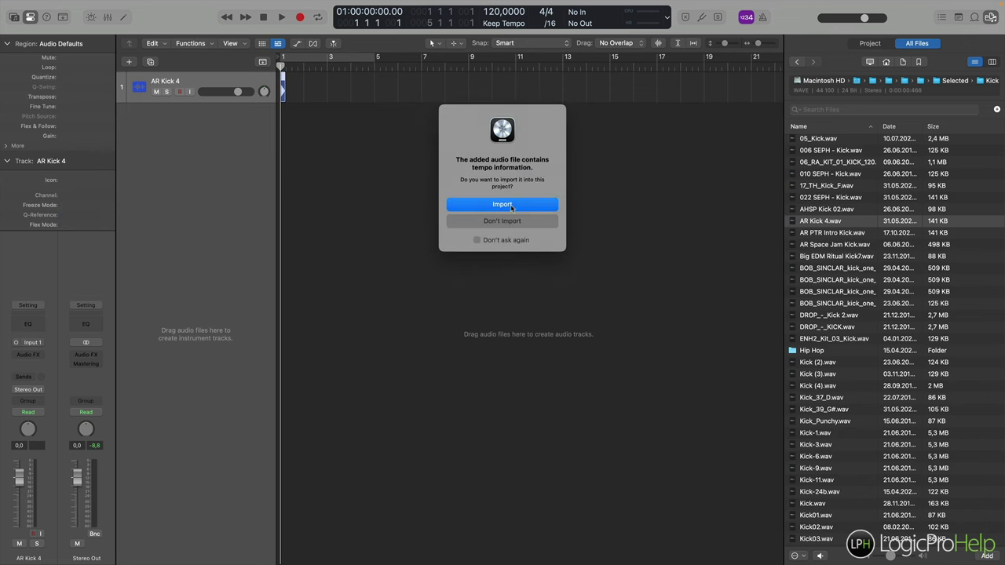
left_click(509, 220)
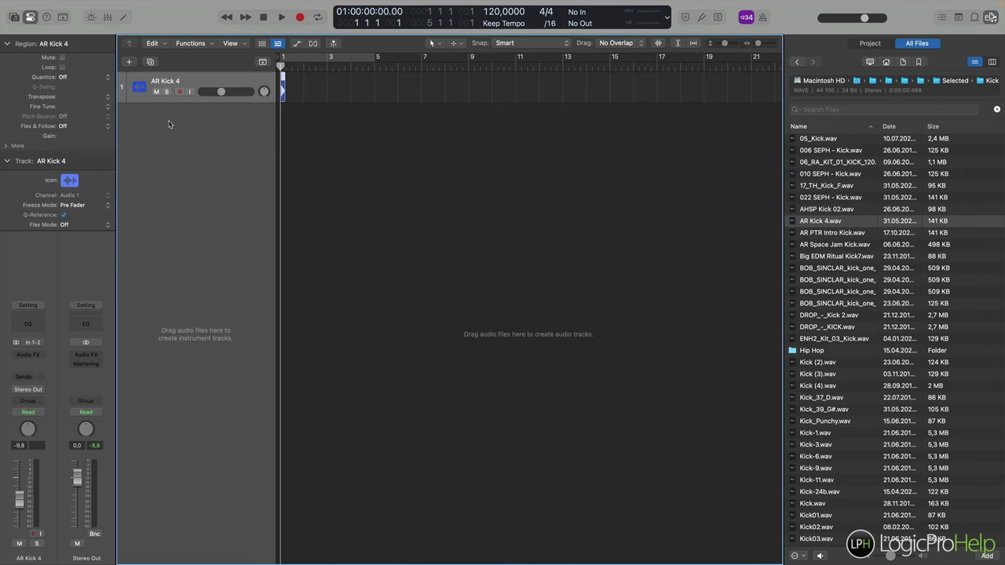
Check the available output devices in the audio device settings without changing the selection, and close the settings.
left_click(41, 6)
mouse_move(61, 40)
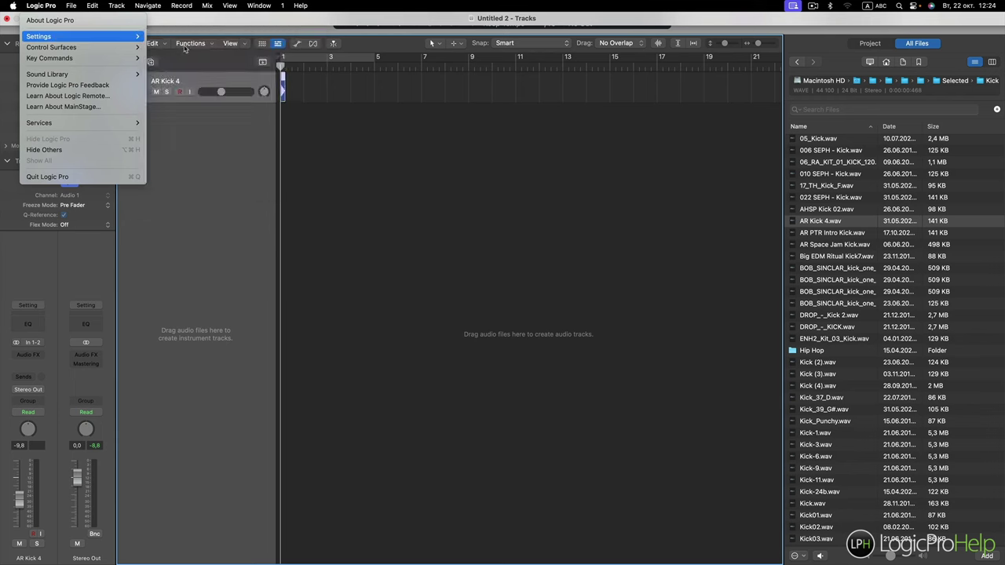
left_click(161, 48)
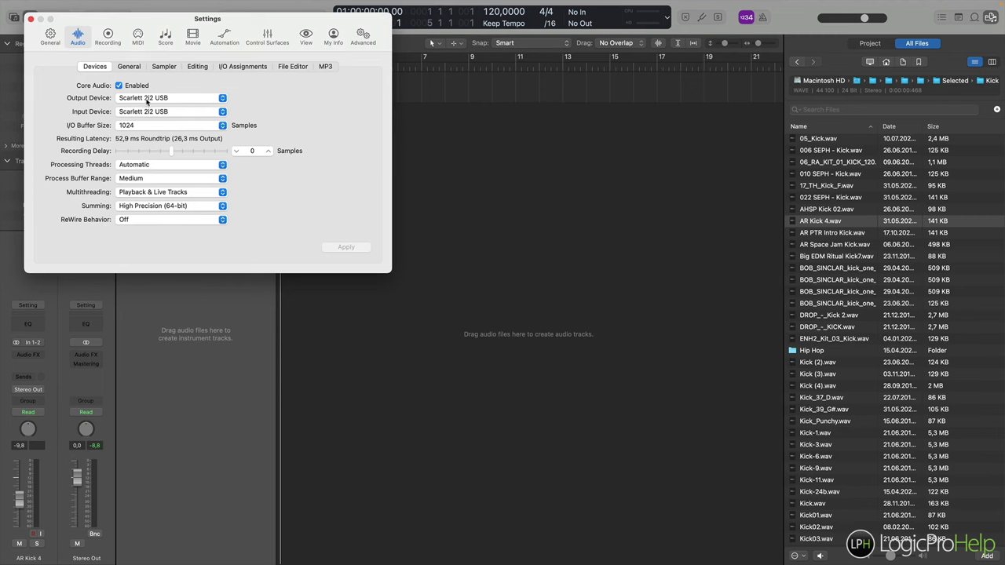
left_click(147, 100)
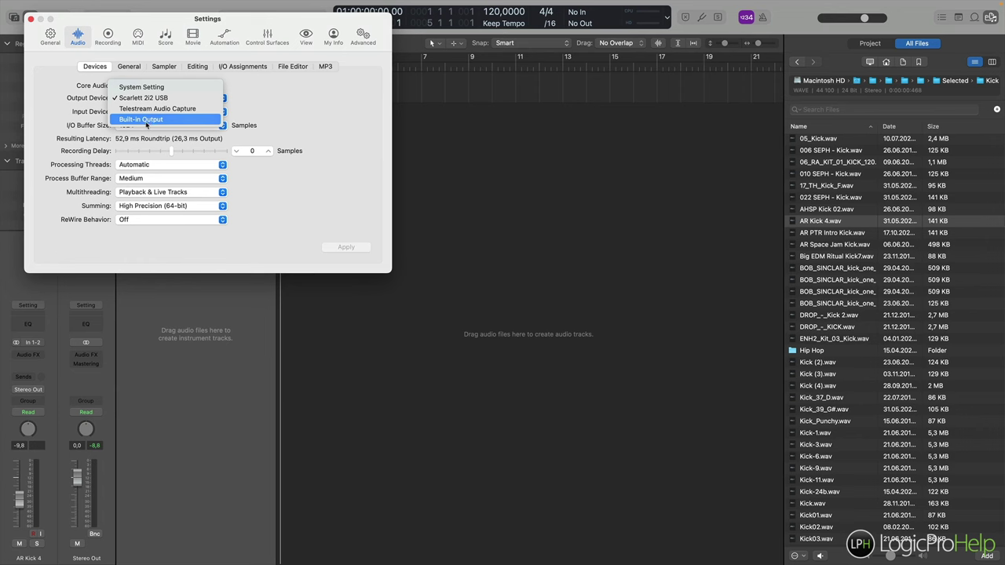
left_click(278, 102)
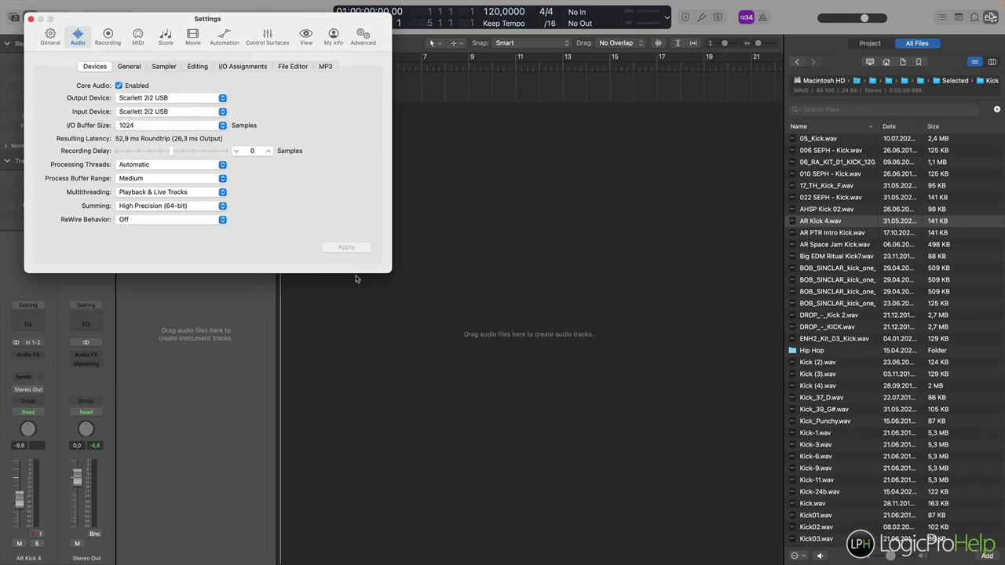
left_click(30, 20)
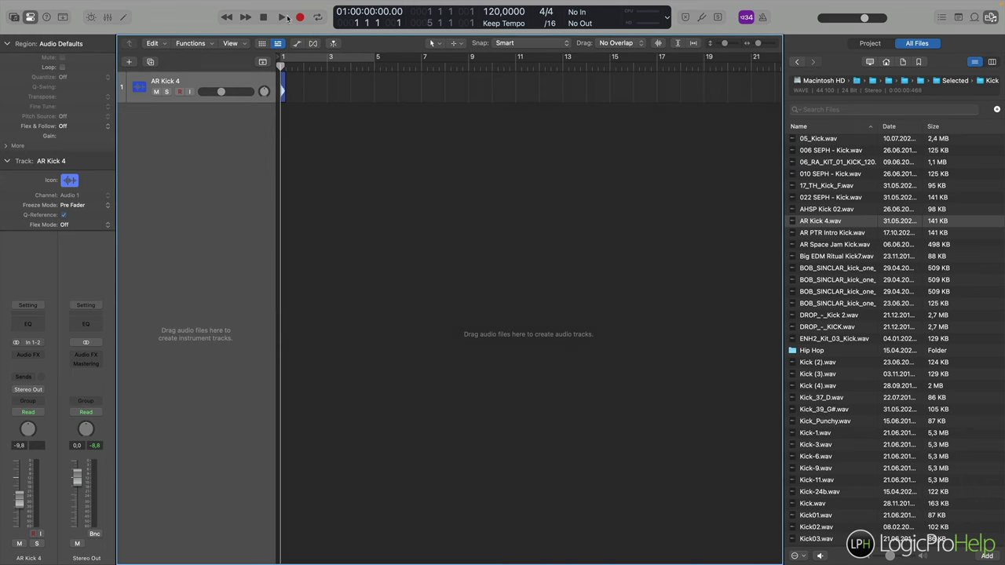
Play the kick briefly from bar 1 and hide the file browser to widen the tracks area.
left_click(283, 17)
left_click(283, 17)
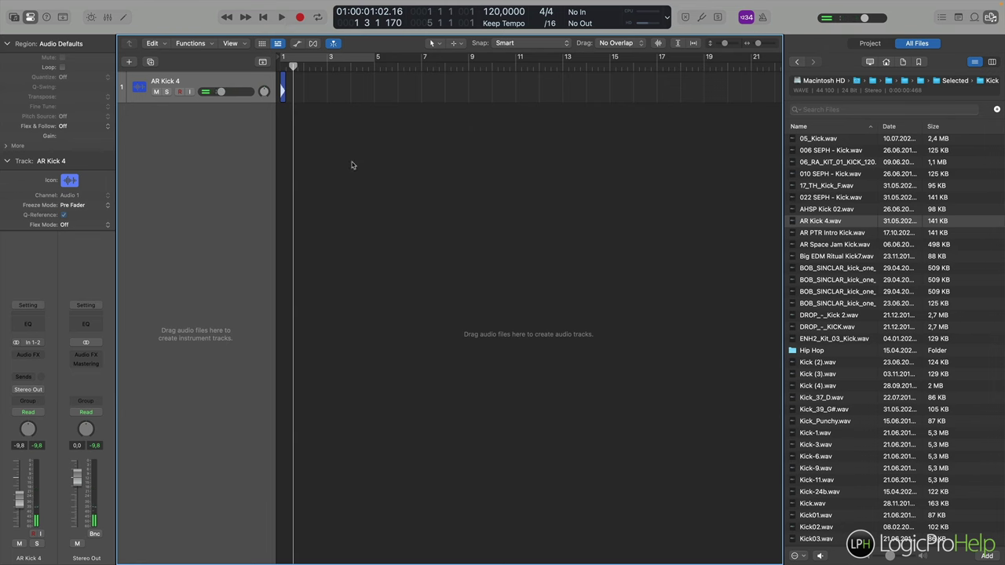
key("f")
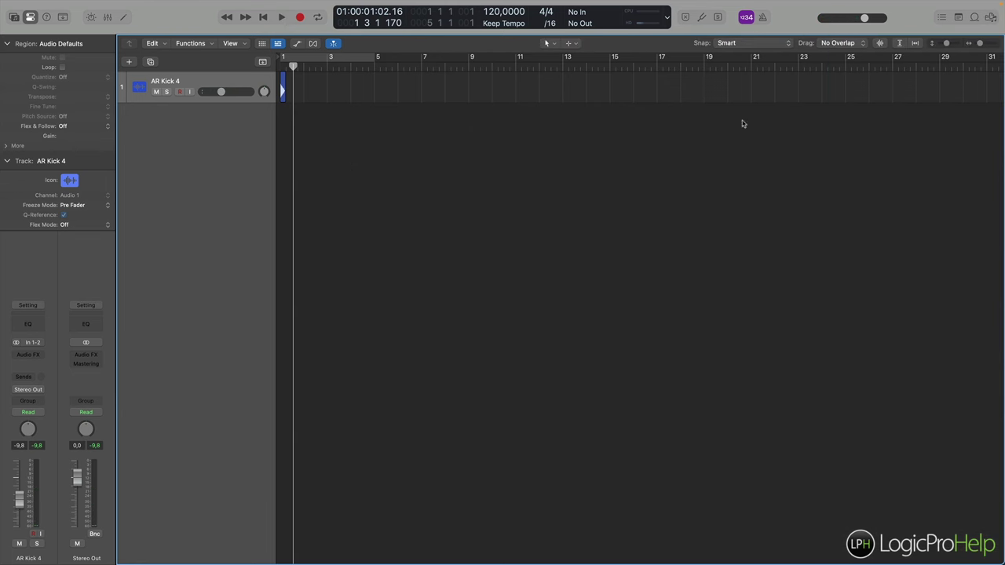
key("f")
key("f")
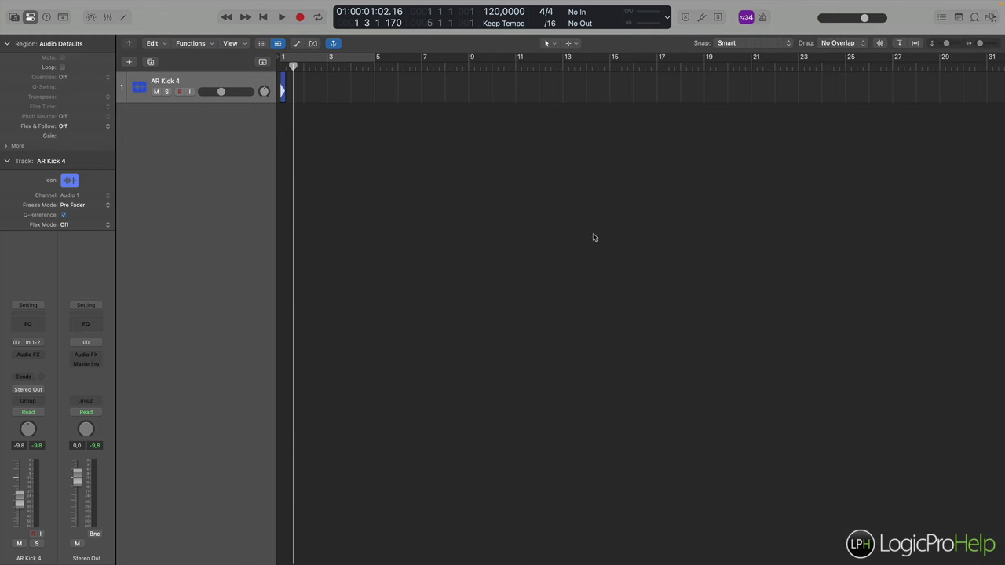
Examine the AR Kick 4 region on the timeline at different horizontal zoom levels, ending with about five bars in view.
key("super+Right")
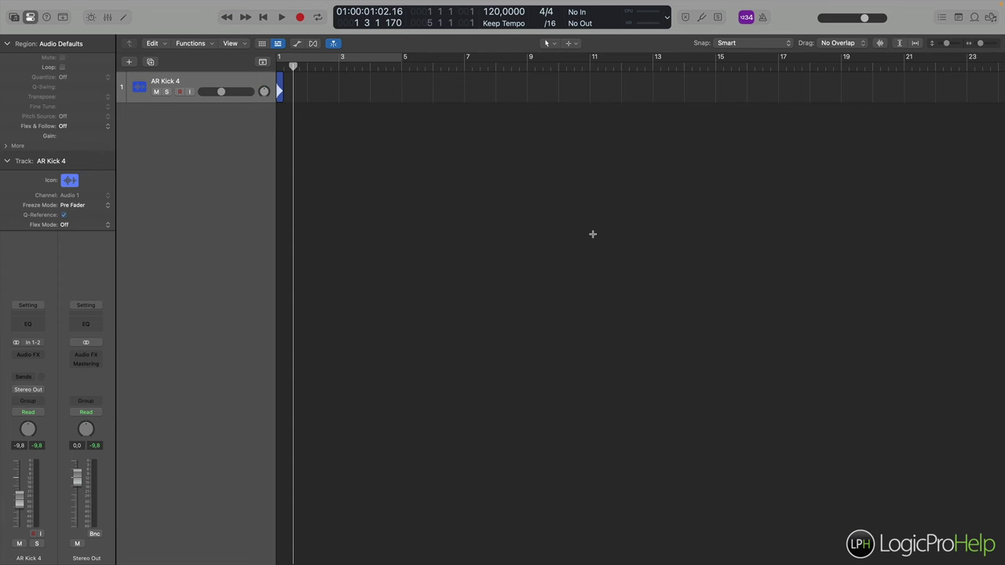
key("super+Right")
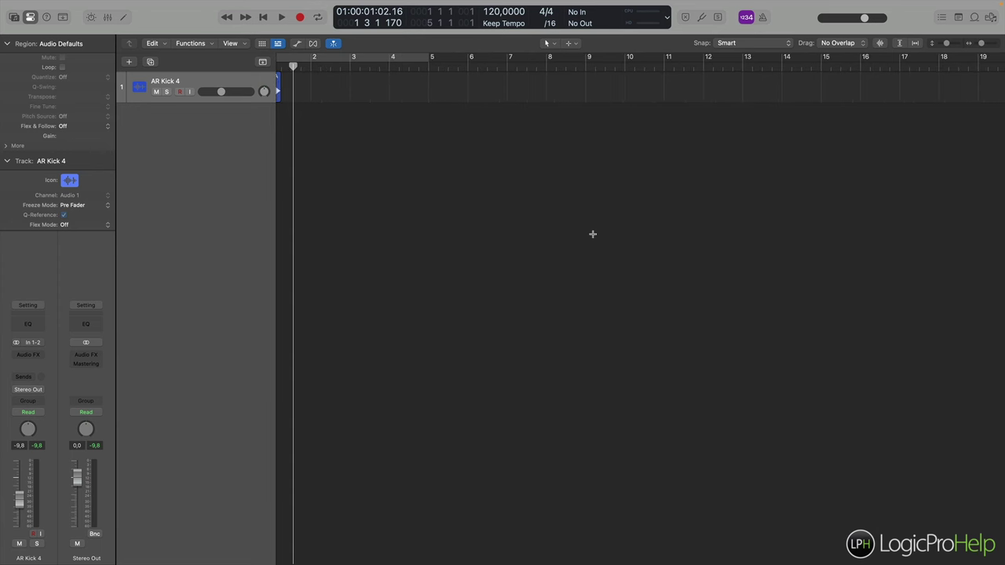
key("super+Right")
key("super+Right")
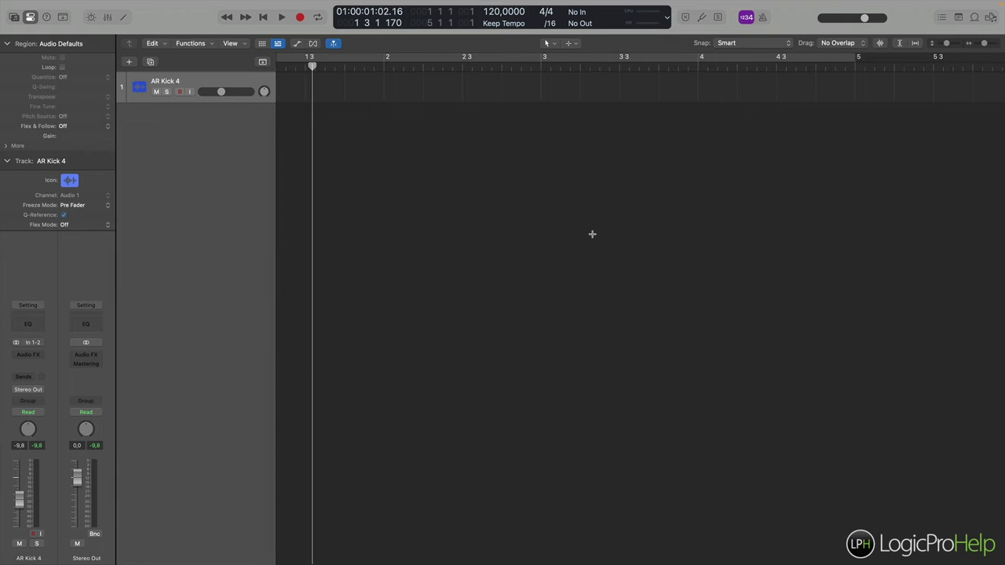
key("super+Right")
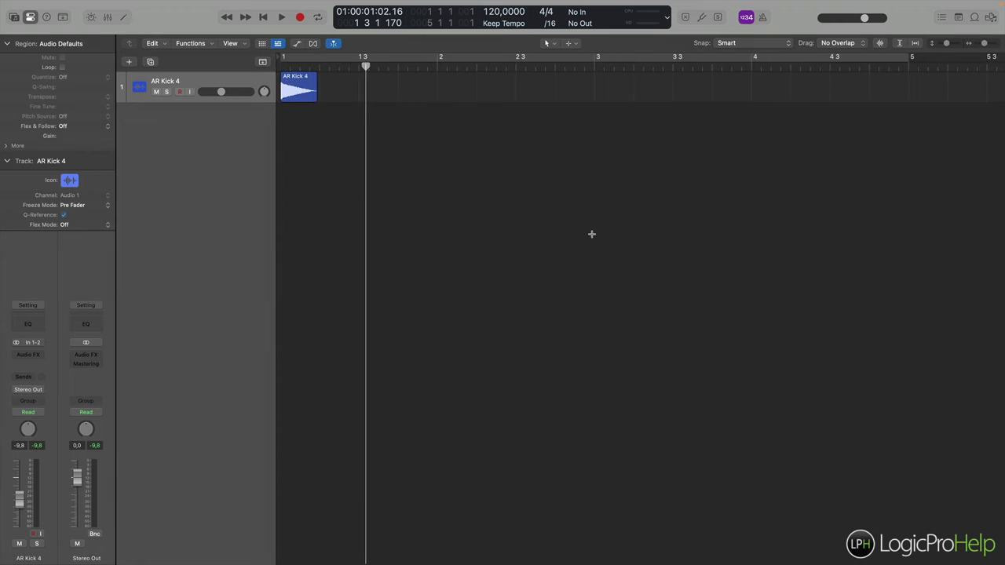
key("super+Right")
key("super+Right")
scroll(592, 238, "left", 5)
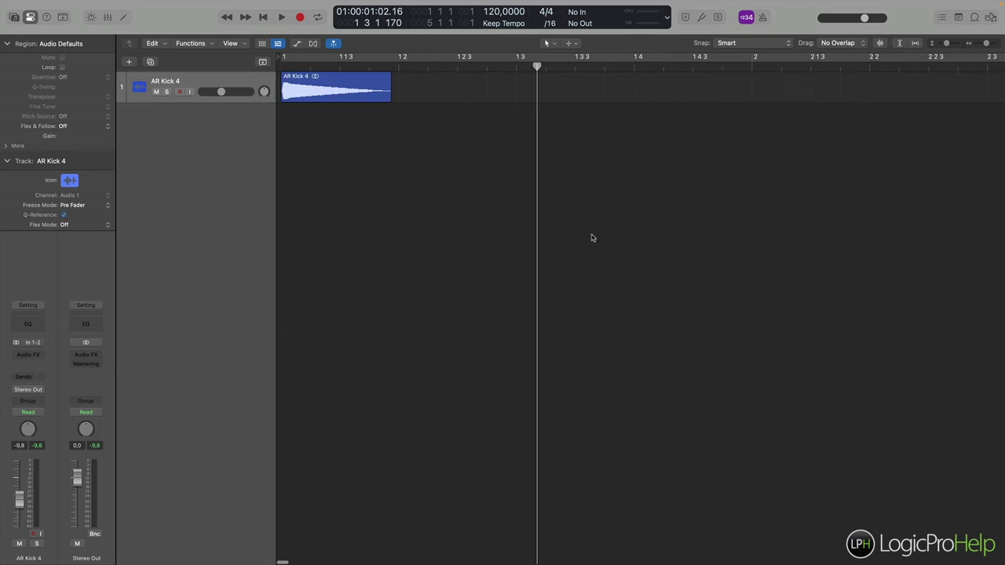
scroll(587, 236, "right", 5)
scroll(587, 236, "left", 3)
scroll(586, 236, "left", 2)
key("super+Left")
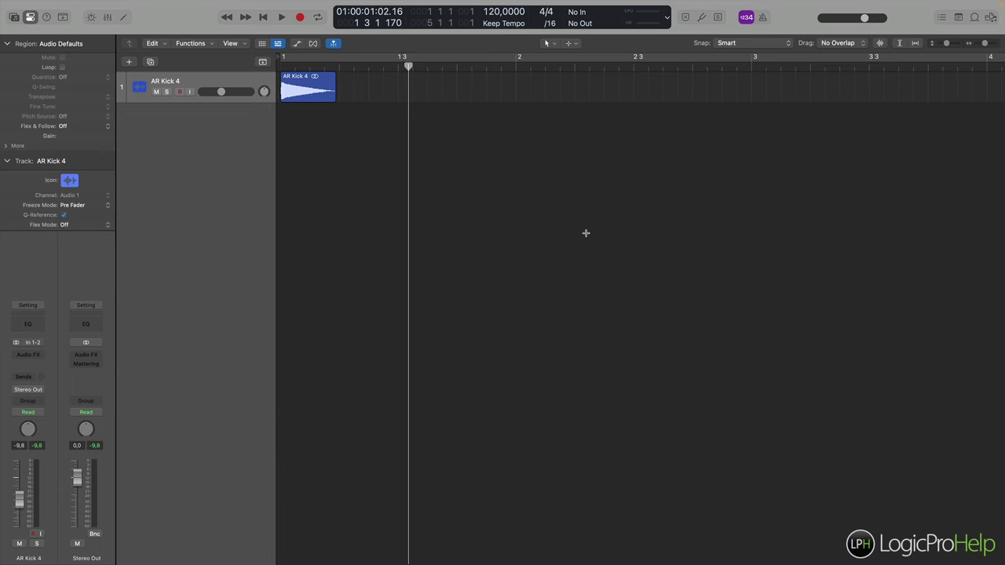
key("super+Left")
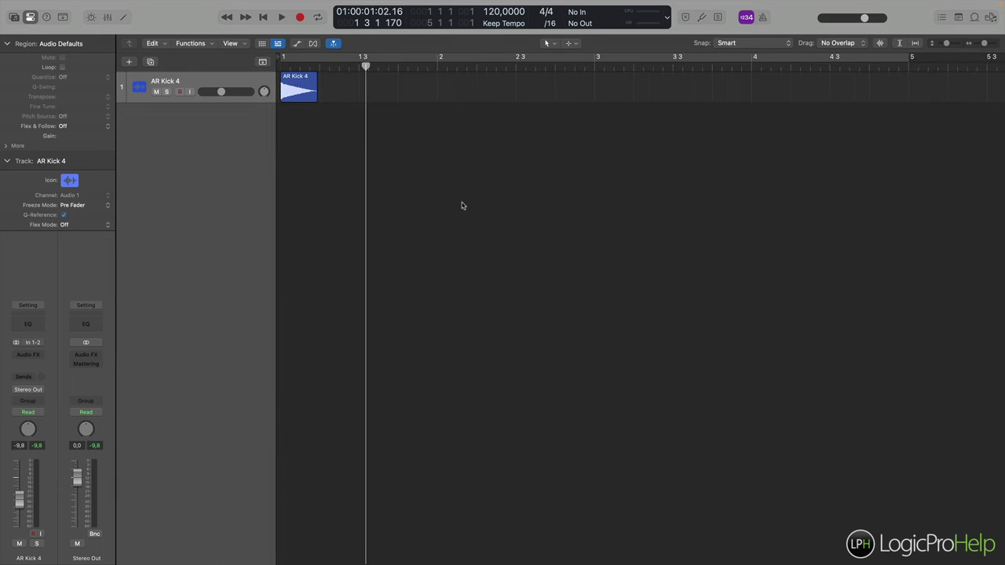
Increase the height of the AR Kick 4 track until both stereo channels of its waveform are clearly readable.
left_click_drag(247, 99, 251, 216)
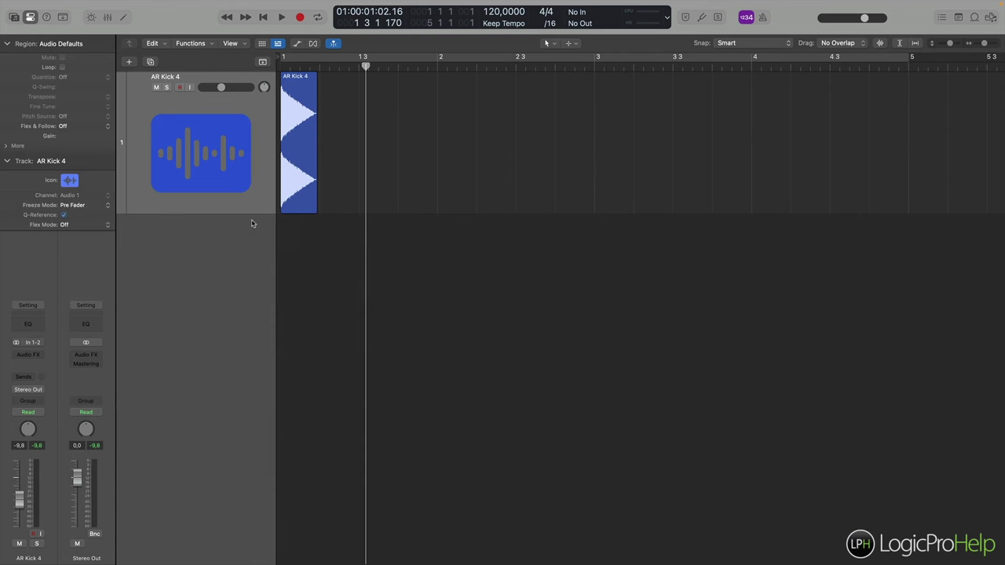
key("super+Up")
key("super+Up")
key("super+Up")
key("super+Up")
key("super+Up")
key("super+Up")
key("super+Up")
key("super+Up")
key("super+Up")
key("super+Up")
key("super+Up")
key("super+Up")
key("super+Down")
key("super+Down")
key("super+Down")
key("super+Down")
key("super+Down")
key("super+Down")
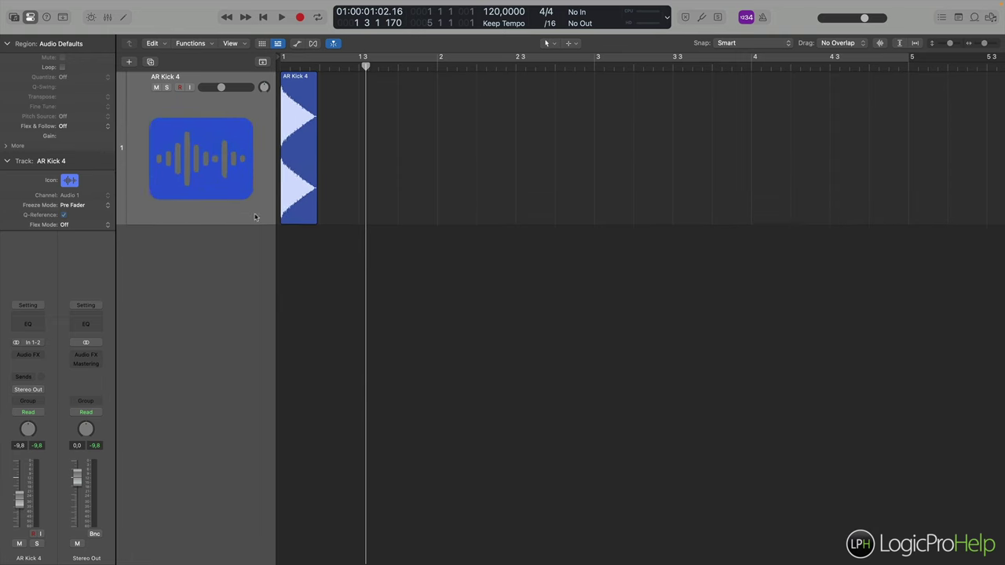
key("super+Up")
key("super+Up")
key("super+Up")
key("super+Down")
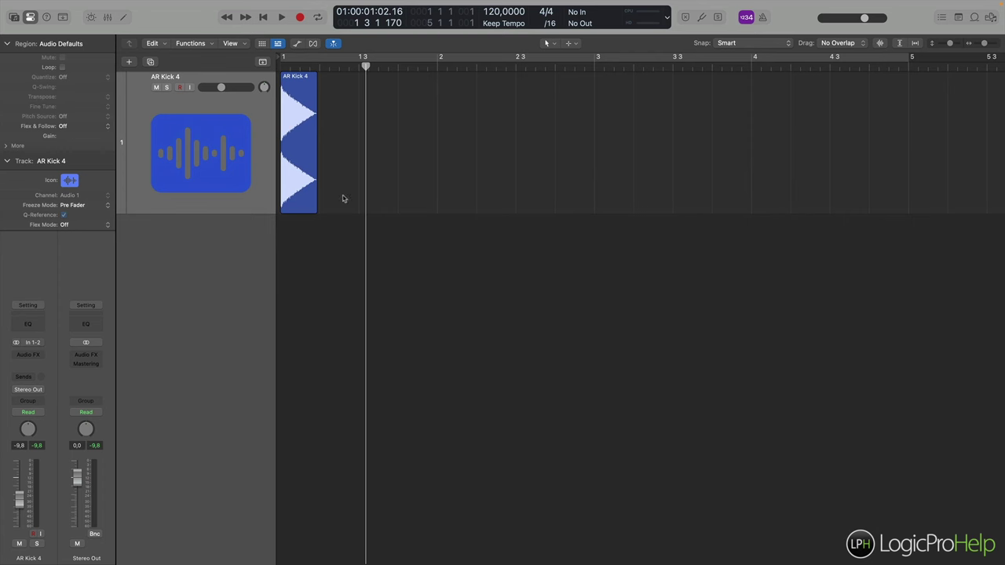
Try the AR Kick 4 region at beat 2 of bar 1 with playback from the project start, and return it to bar 1.
left_click(306, 86)
left_click_drag(295, 78, 335, 79)
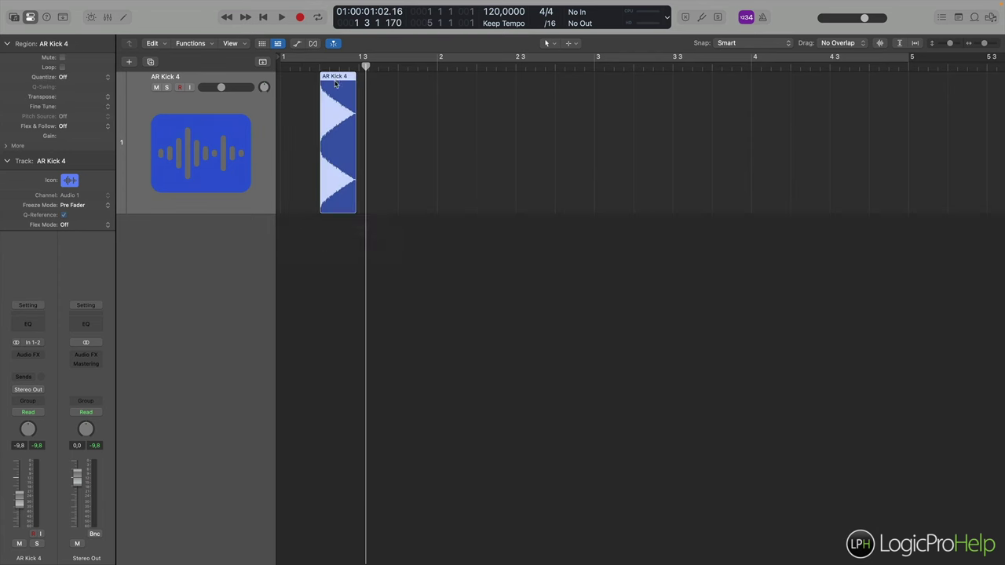
left_click(280, 66)
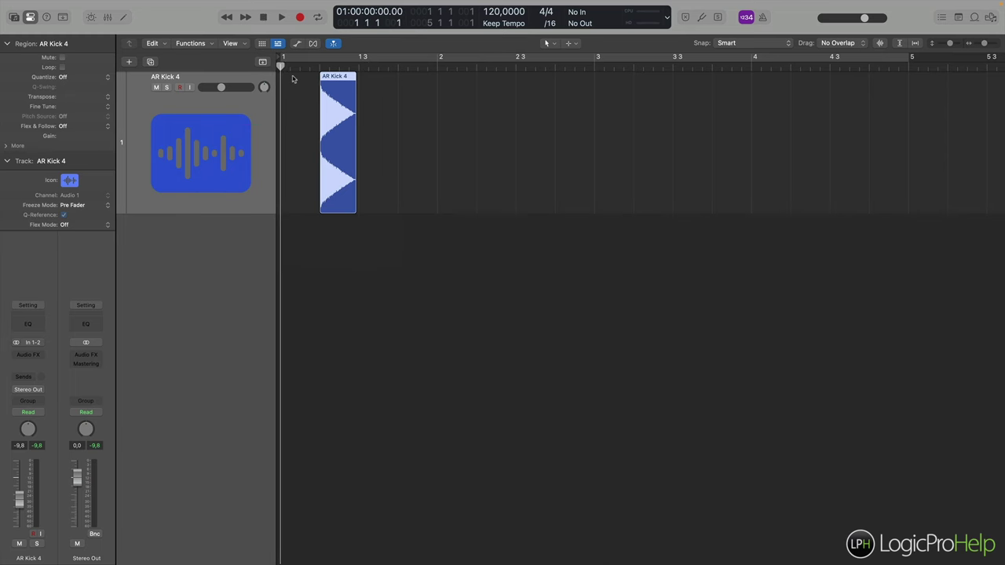
key("space")
key("space")
key("Return")
left_click_drag(330, 80, 292, 85)
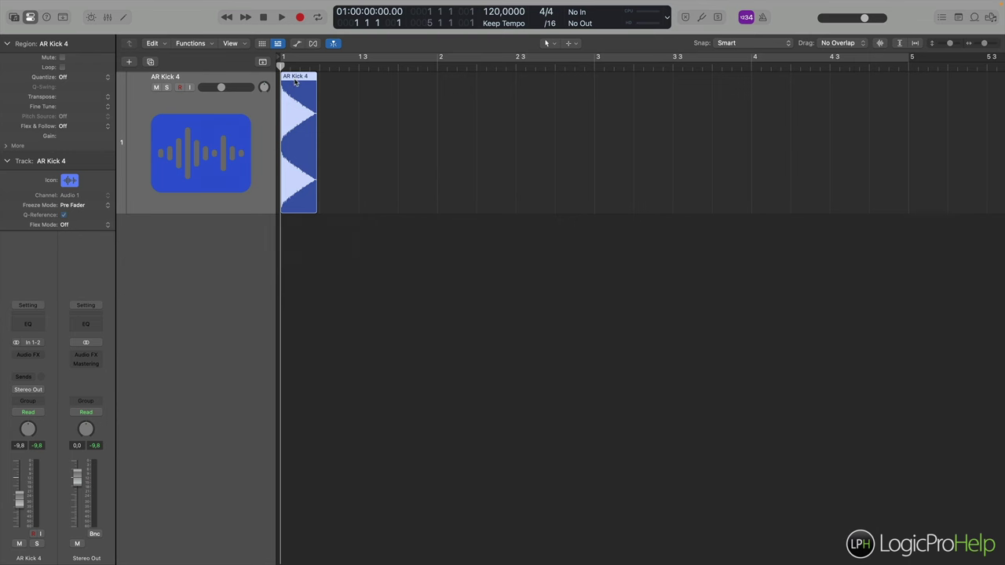
Copy the AR Kick 4 region to beats 2, 3 and 4 of bar 1 and play the pattern.
left_click_drag(299, 82, 413, 83, "alt")
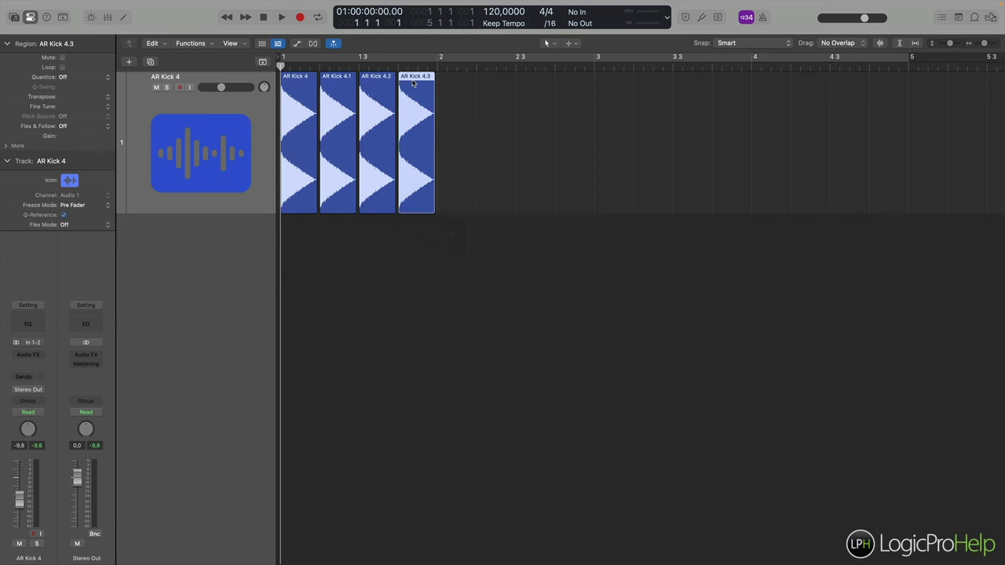
key("space")
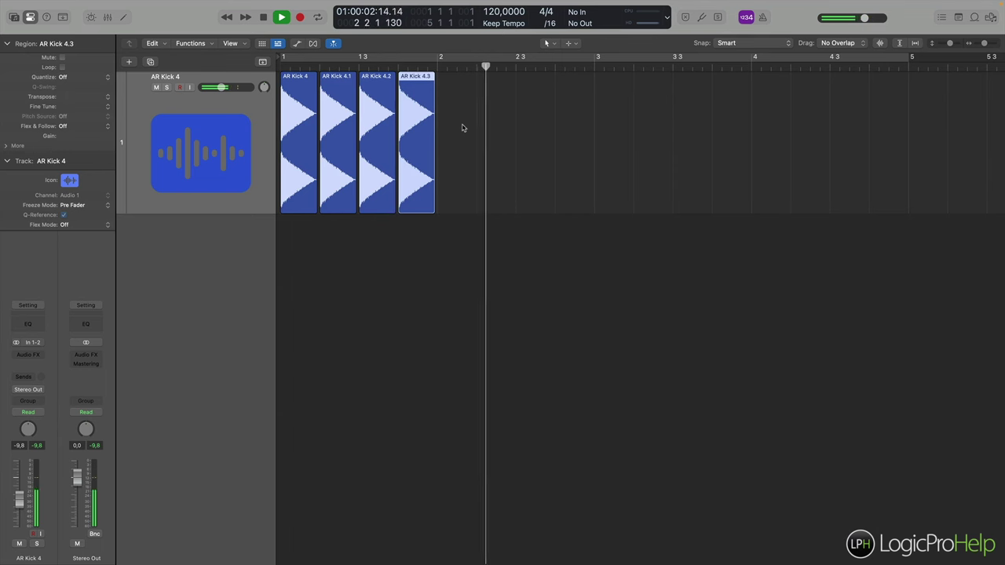
key("space")
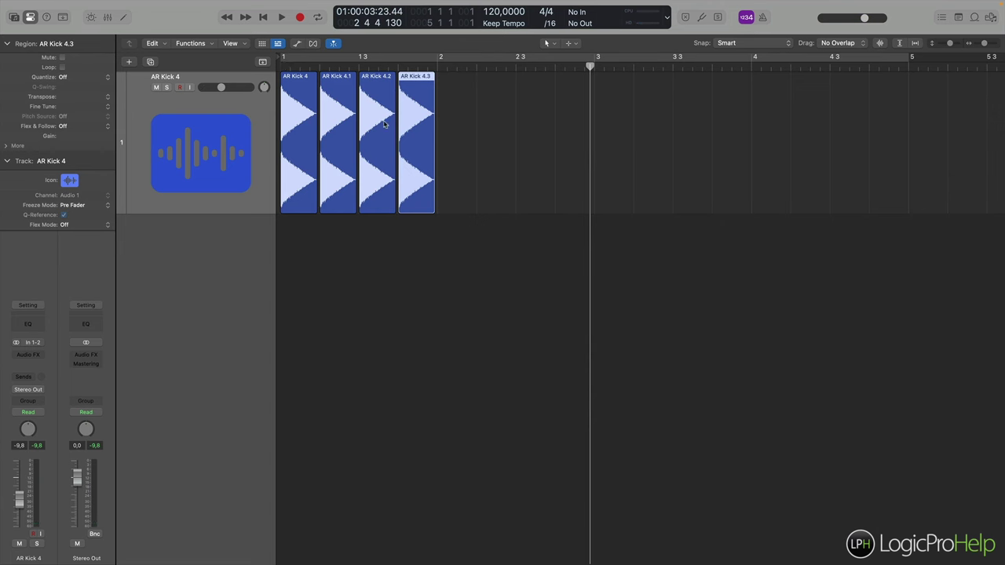
Set a cycle range over bar 1 and play the four kicks as a loop.
left_click_drag(283, 57, 437, 59)
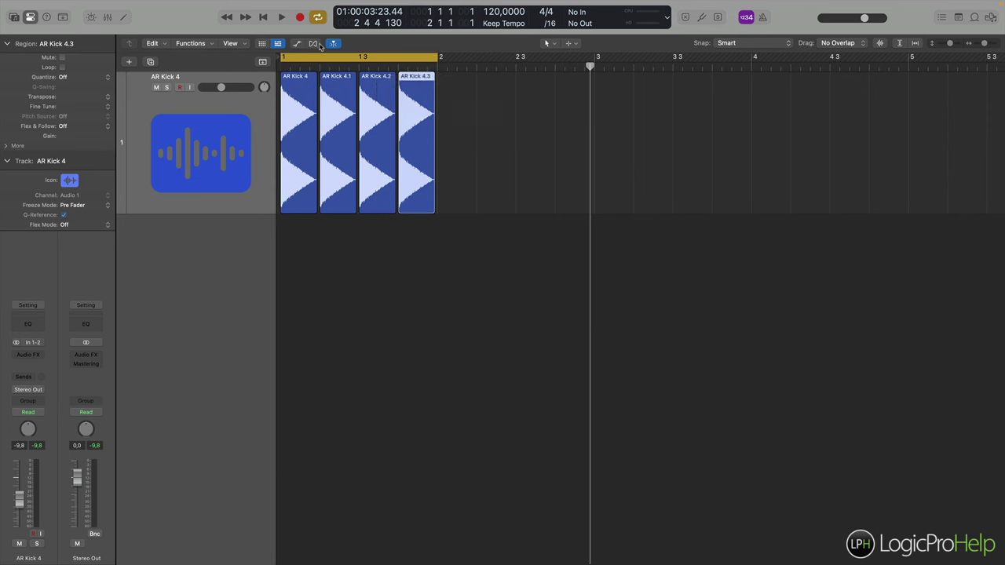
key("space")
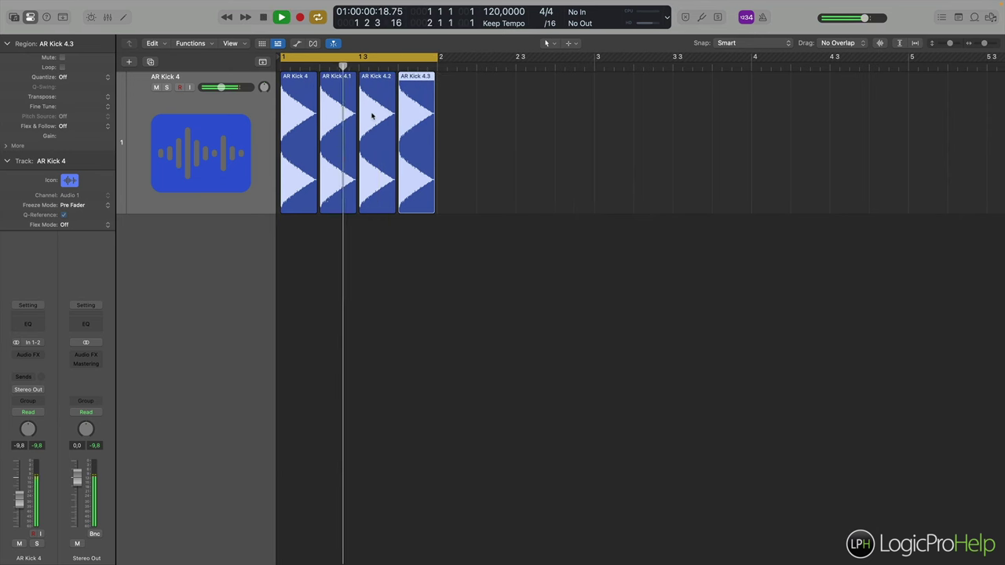
key("space")
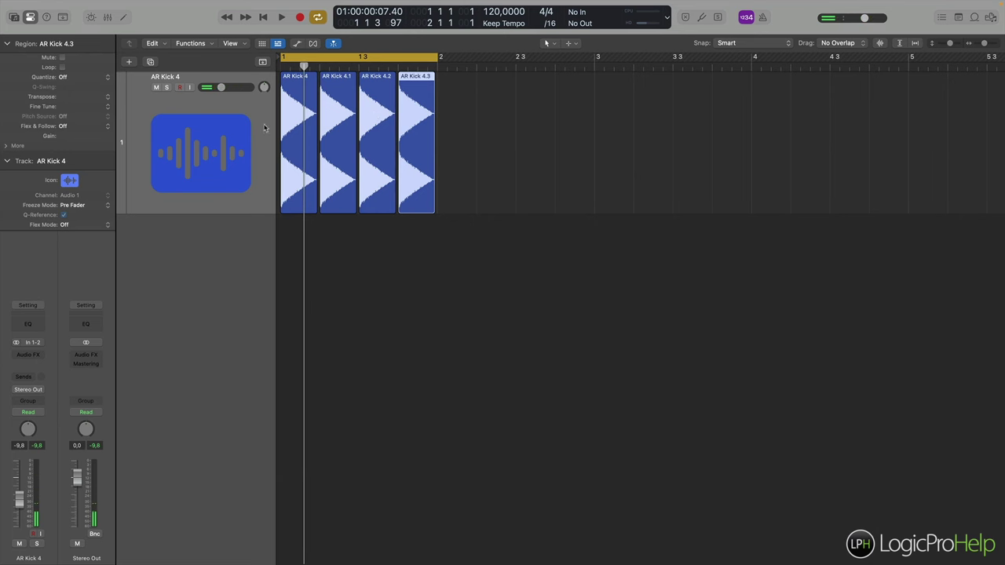
Set the AR Kick 4 track volume to -10.0 dB, checking it in playback, and return the playhead to bar 1.
key("super+Right")
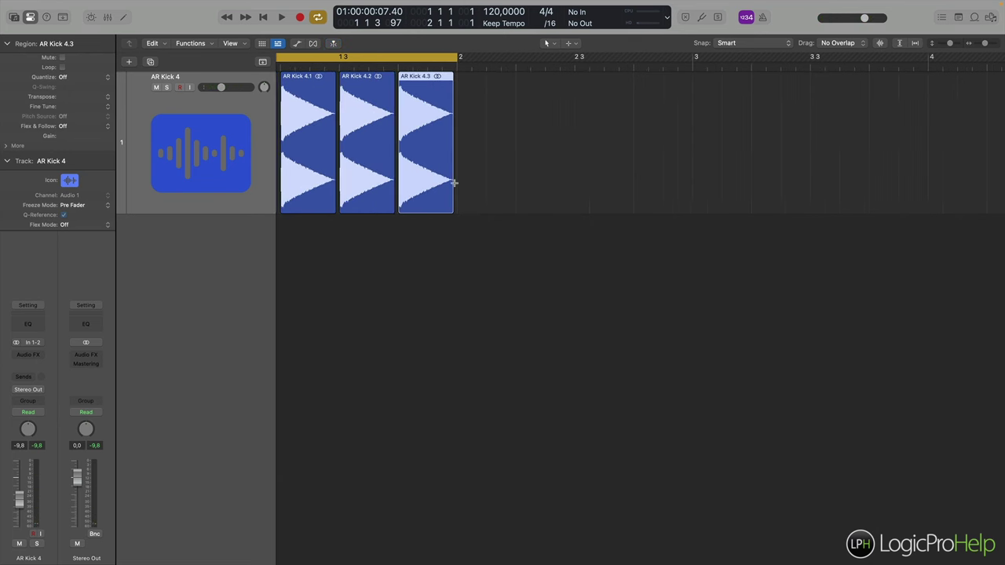
scroll(456, 186, "left", 2)
left_click(222, 88)
left_click_drag(221, 88, 226, 92)
key("space")
key("space")
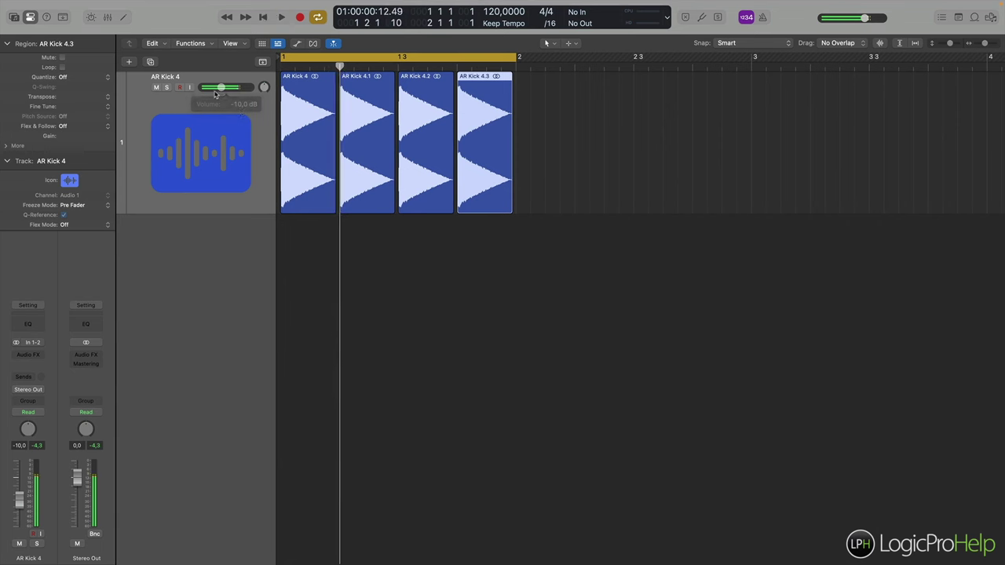
key("Return")
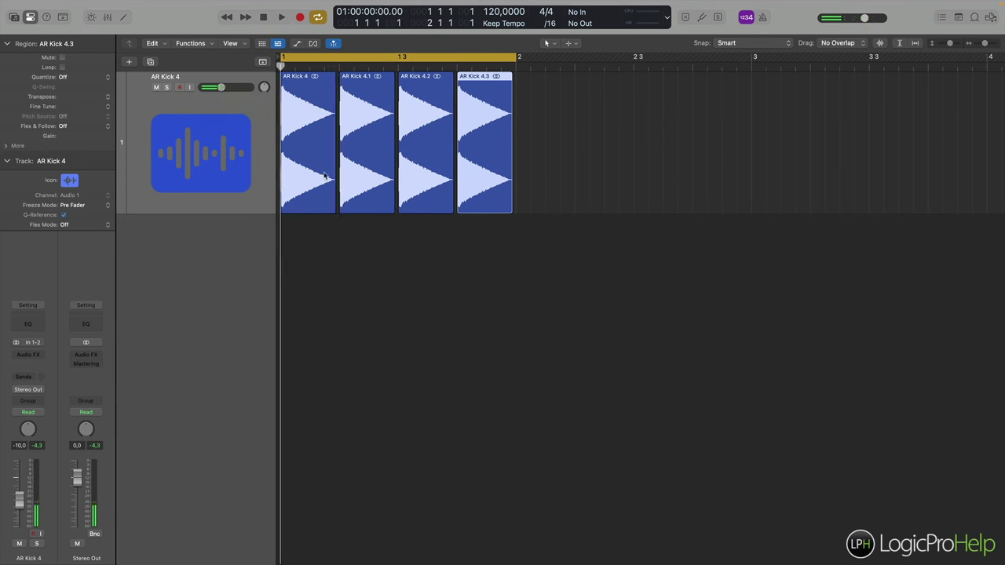
Toggle solo on the AR Kick 4 track on and off, and switch cycle mode off and back on.
left_click(166, 87)
left_click(165, 89)
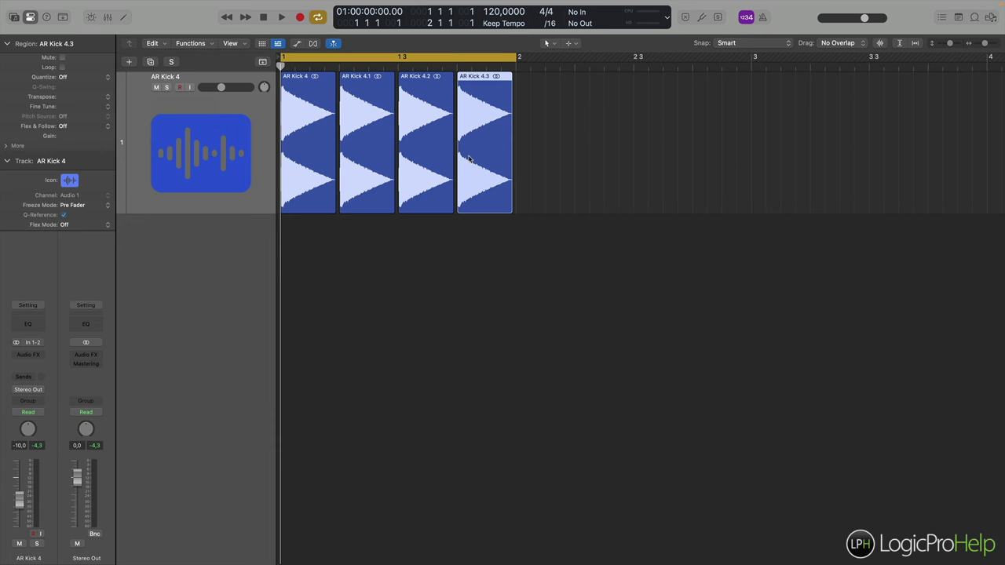
left_click(312, 58)
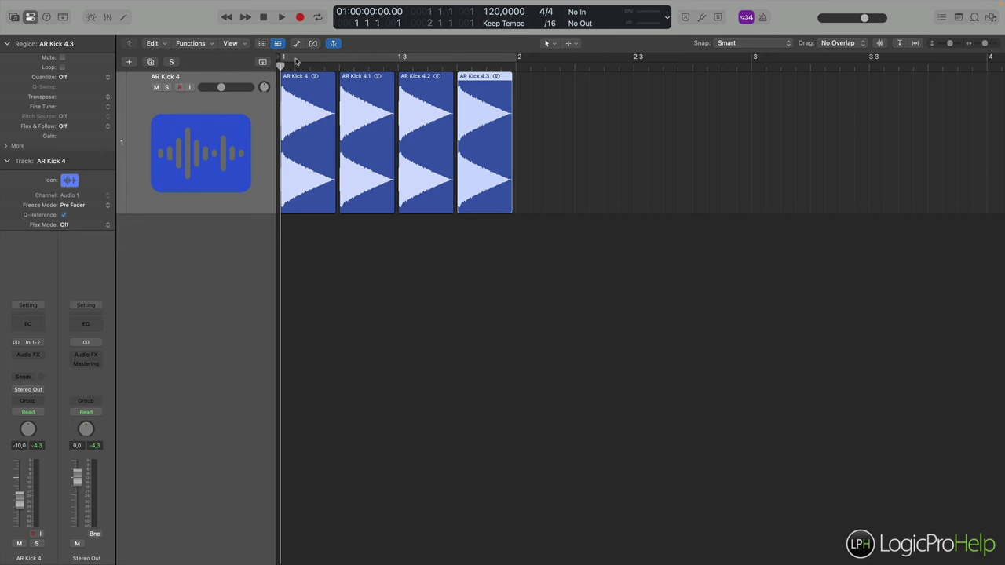
left_click(502, 58)
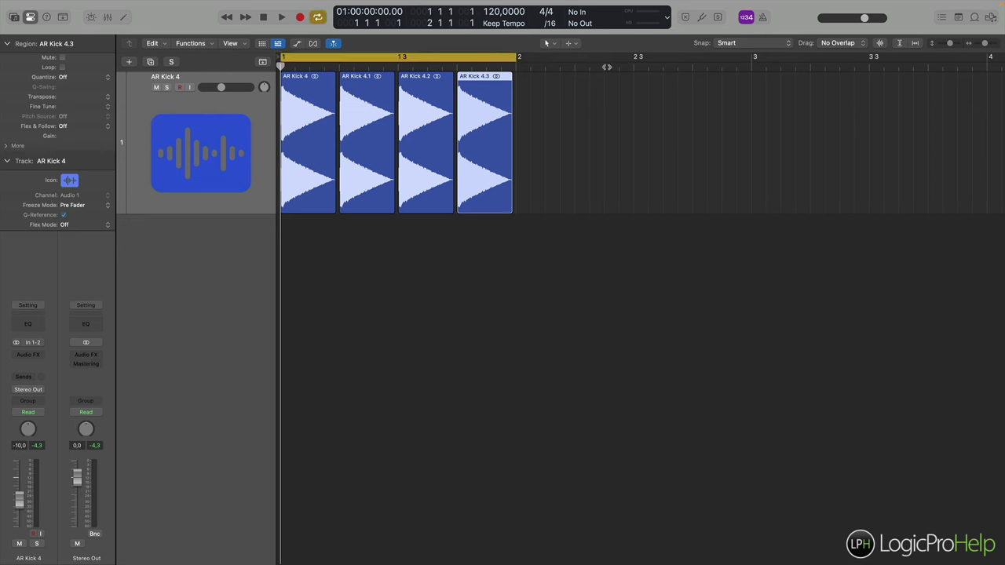
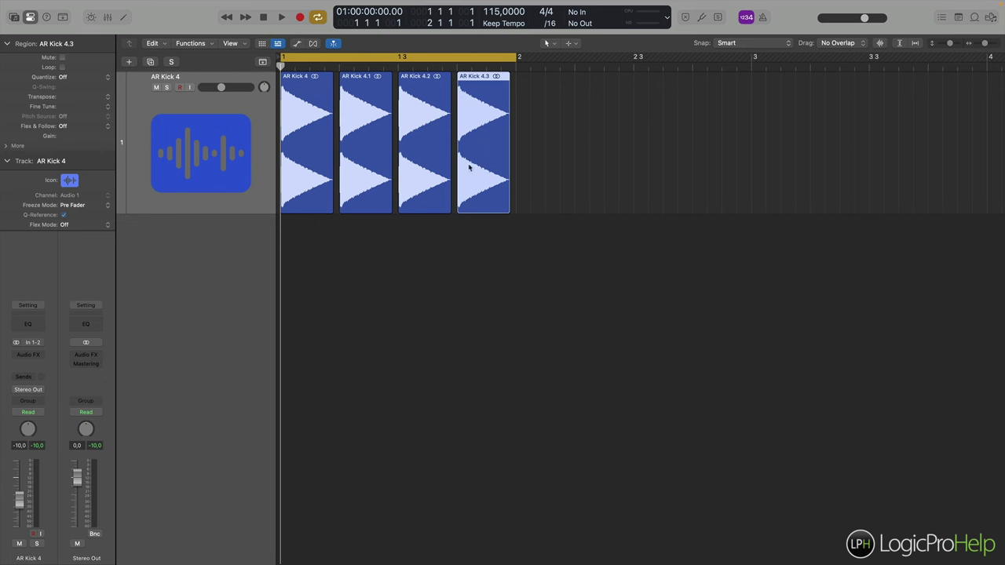
Play the looped four-kick bar and return the playhead to bar 1.
key("space")
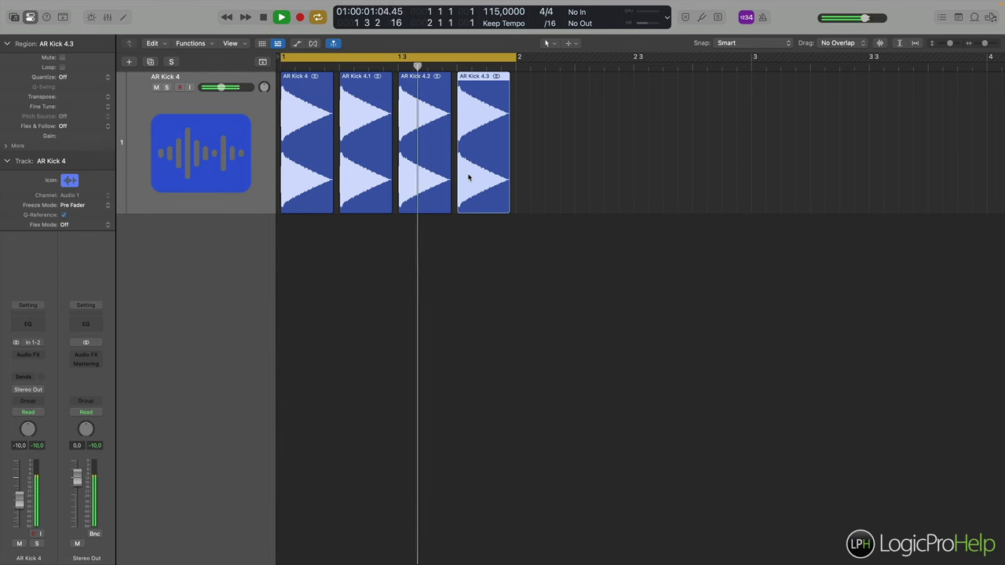
key("space")
left_click(281, 67)
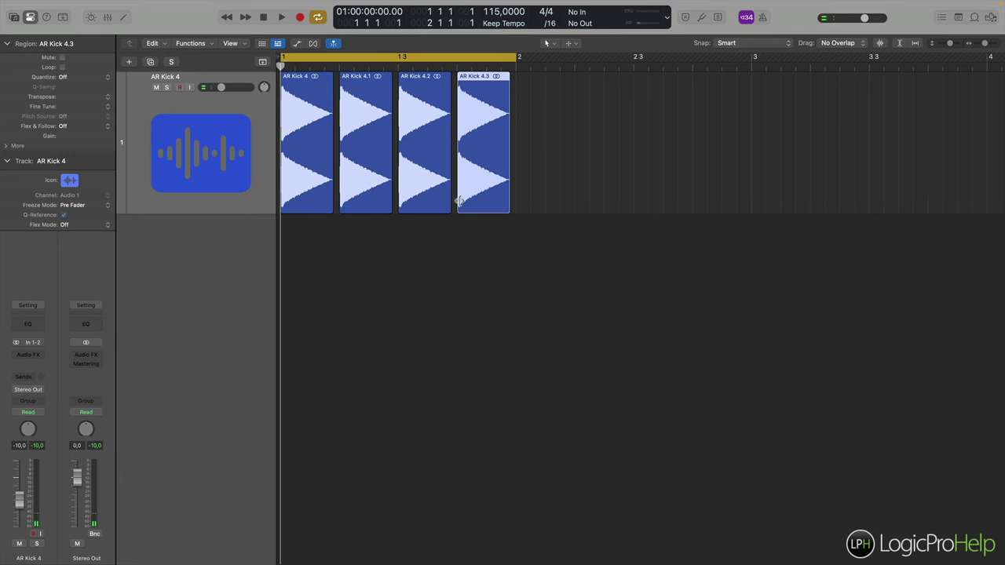
Browse the Clap folder in the Selected samples and audition several claps up to Clap 1 House.wav.
key("f")
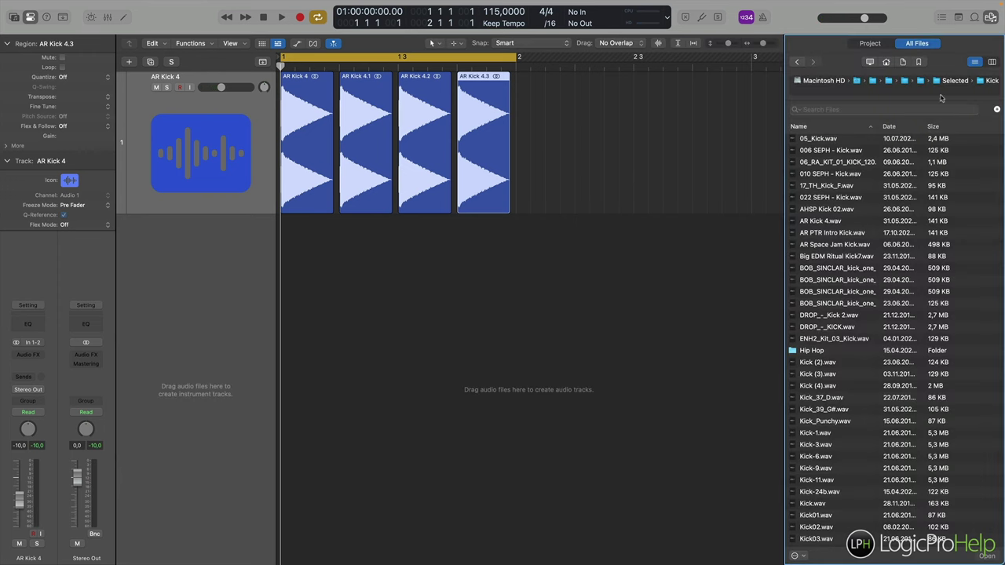
left_click(965, 82)
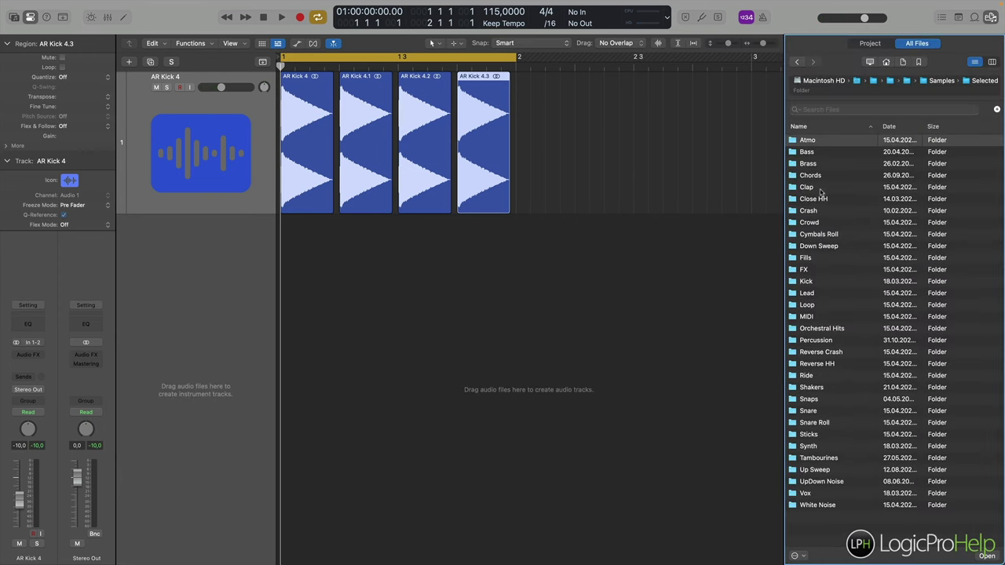
double_click(820, 188)
left_click(823, 222)
left_click(824, 316)
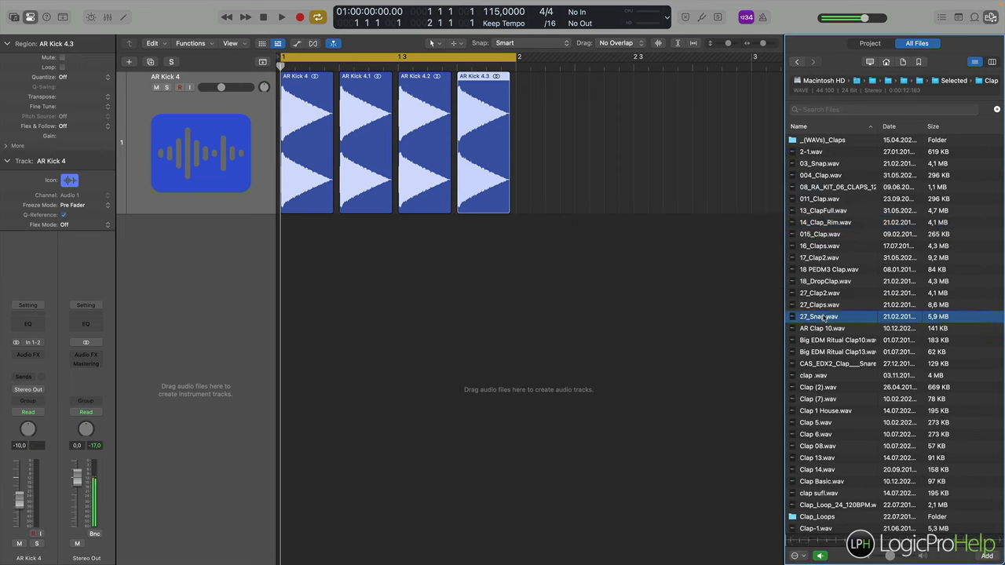
left_click(822, 340)
left_click(822, 352)
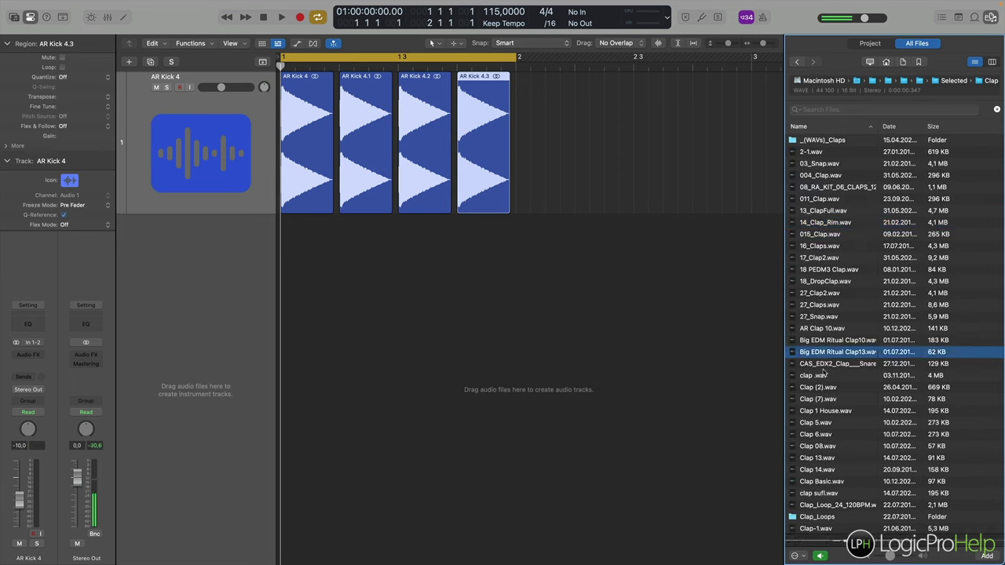
left_click(822, 375)
left_click(820, 387)
left_click(823, 410)
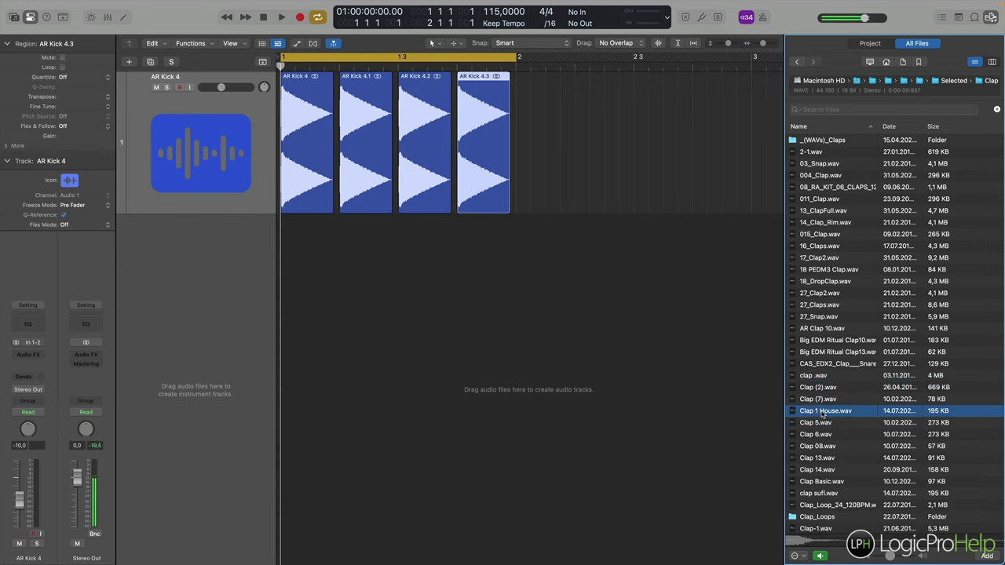
Import Clap 1 House.wav to a new audio track, hide the file browser and place claps on beats 2 and 4 of bar 1.
left_click_drag(824, 413, 352, 239)
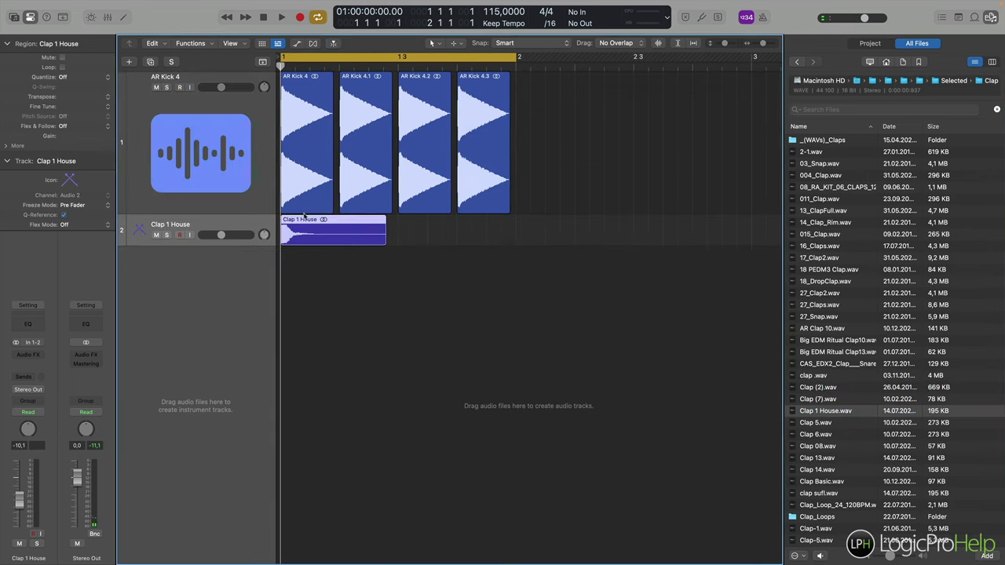
key("f")
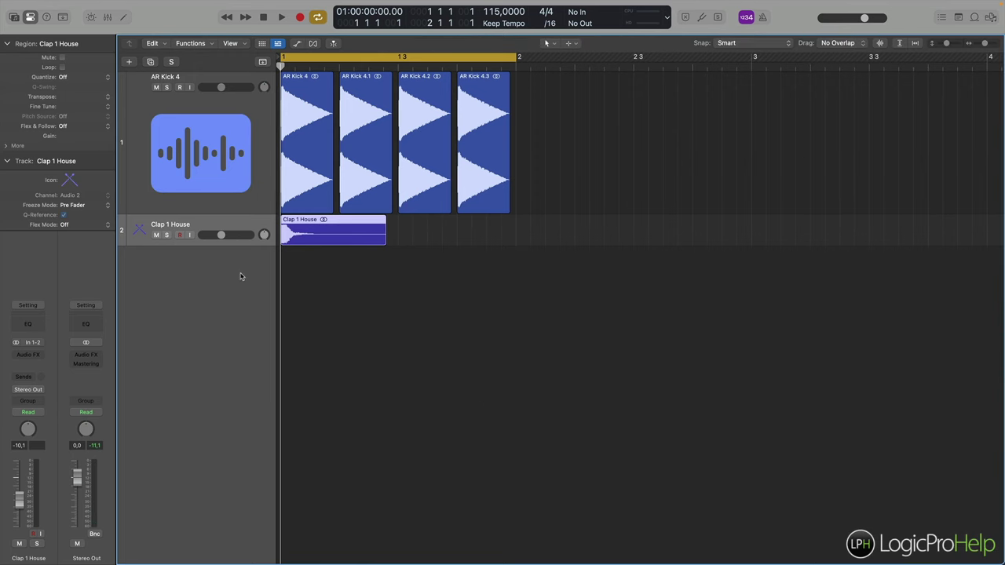
left_click_drag(306, 228, 489, 226)
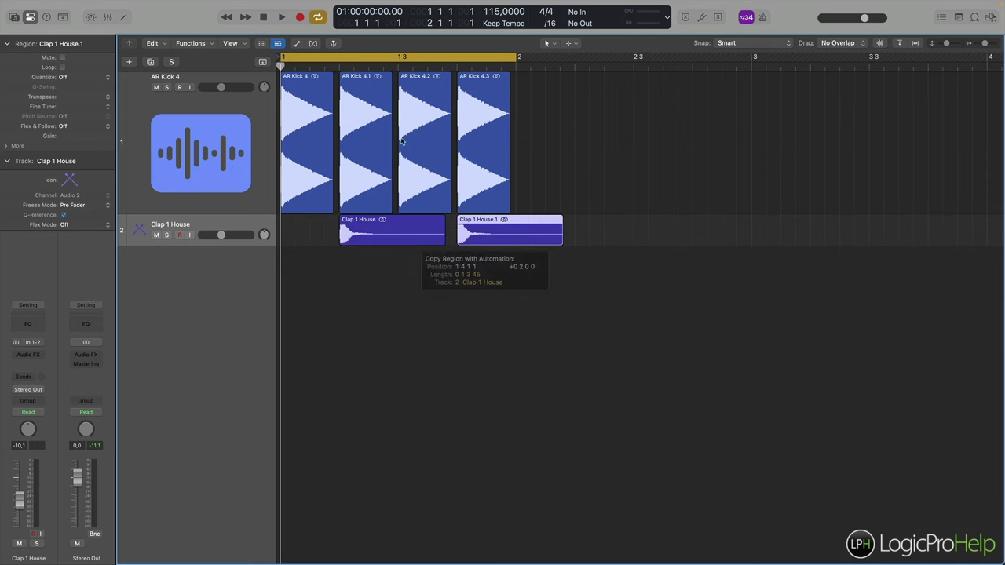
Rename the kick regions on beats 1 and 2 as 1 and 2.
left_click(301, 81)
double_click(302, 79)
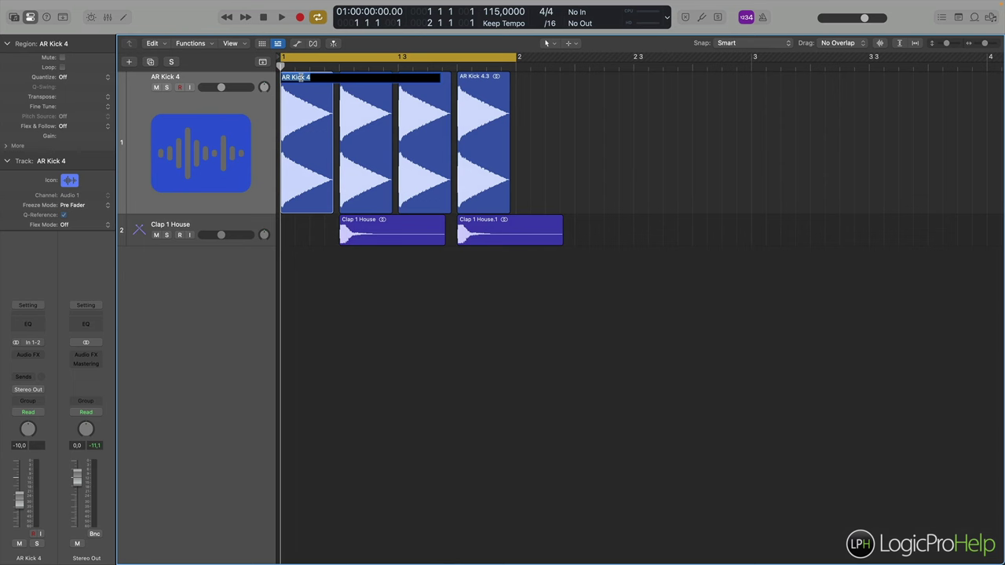
type("1")
key("Return")
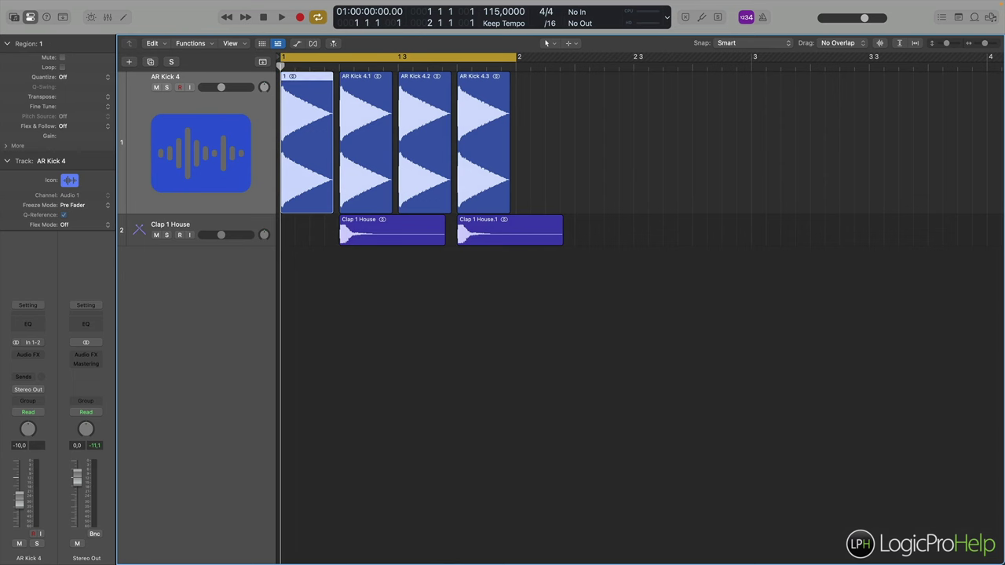
left_click(347, 77)
double_click(347, 77)
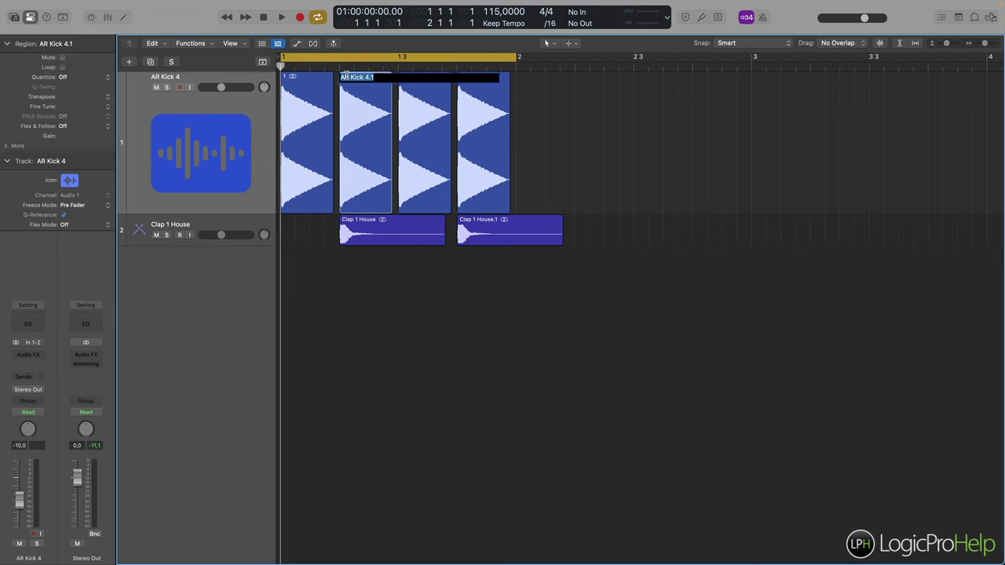
type("2")
key("Return")
Rename the kick regions on beats 3 and 4 as 1 and 2.
left_click(407, 79)
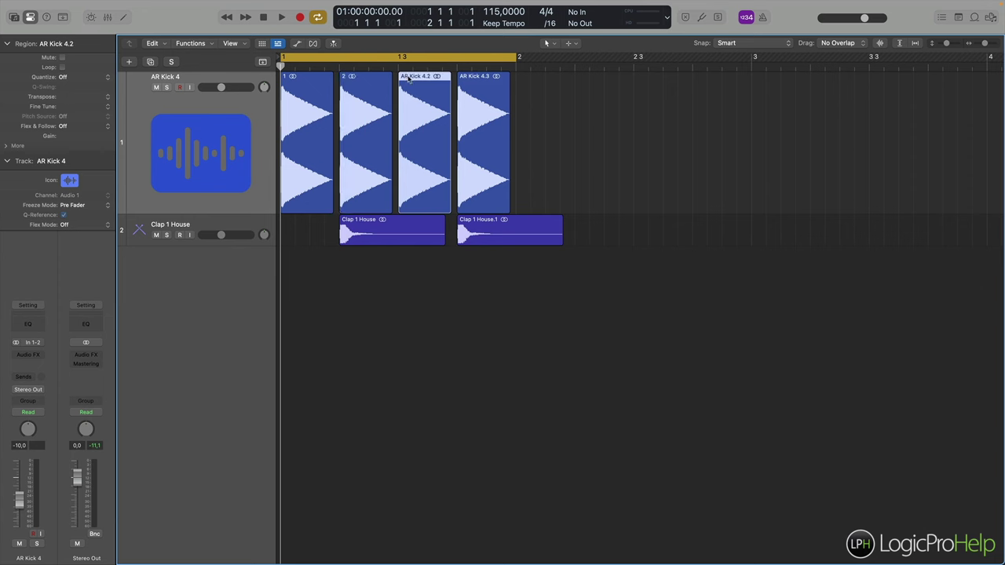
double_click(408, 77)
type("1")
key("Return")
left_click(473, 83)
double_click(473, 82)
type("2")
key("Return")
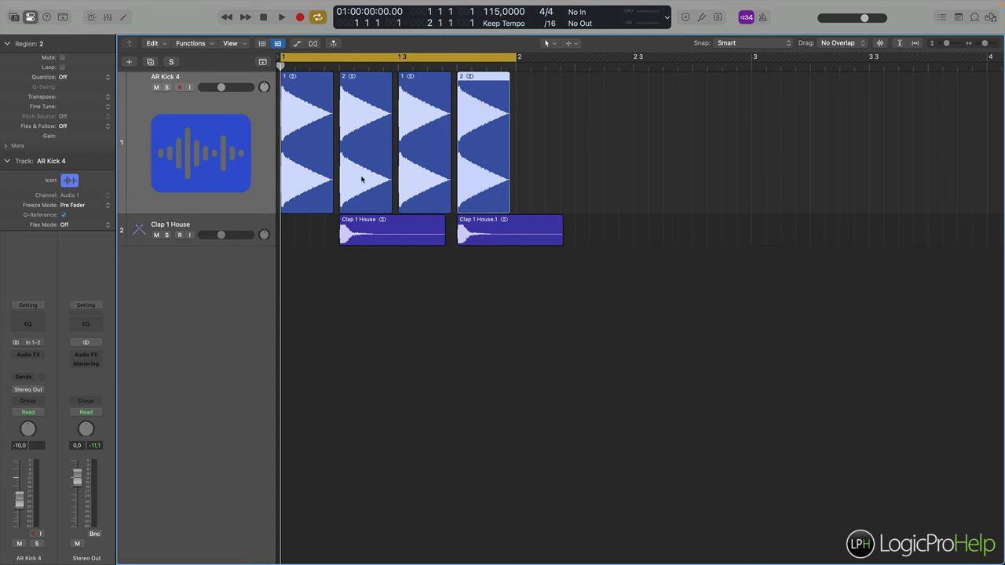
Lower the Clap 1 House track volume to -18.0 dB while listening to the looped kick and clap.
key("space")
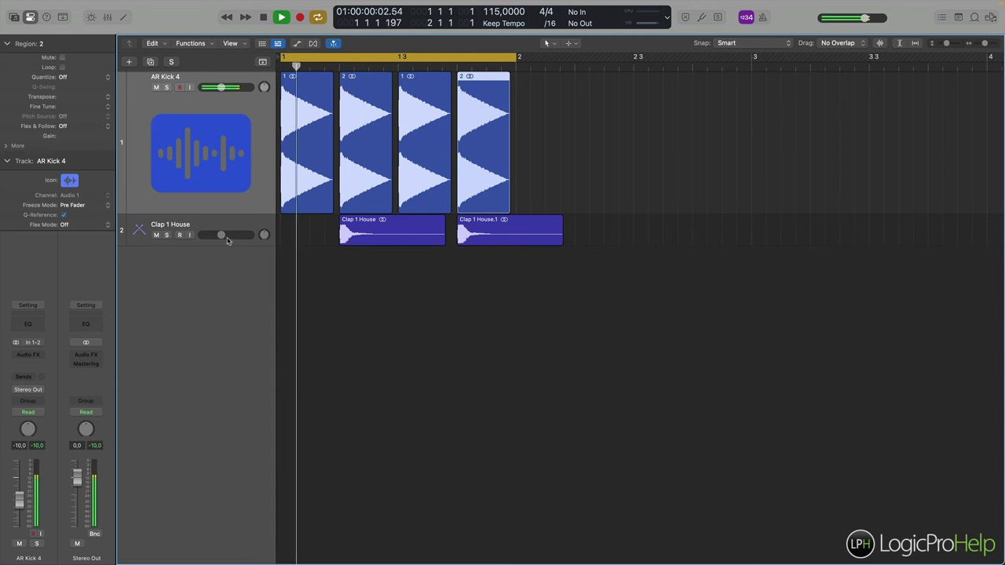
key("space")
mouse_move(237, 244)
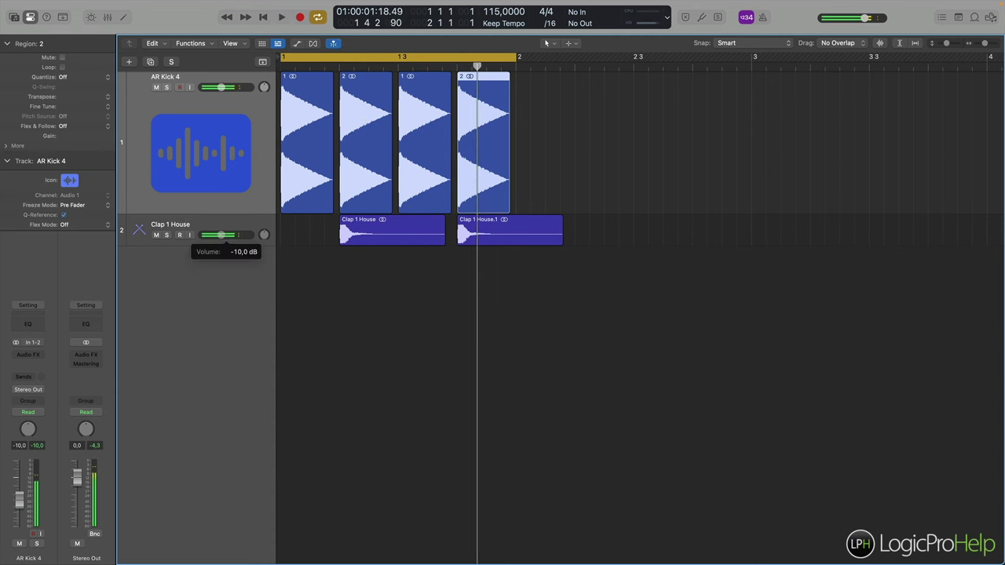
left_click_drag(221, 235, 213, 234)
key("space")
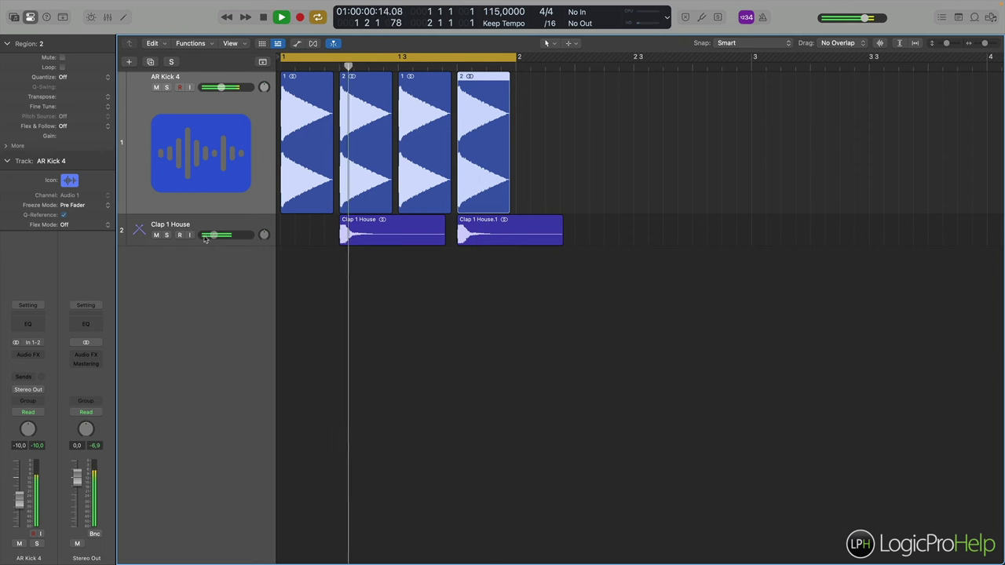
left_click_drag(209, 236, 213, 235)
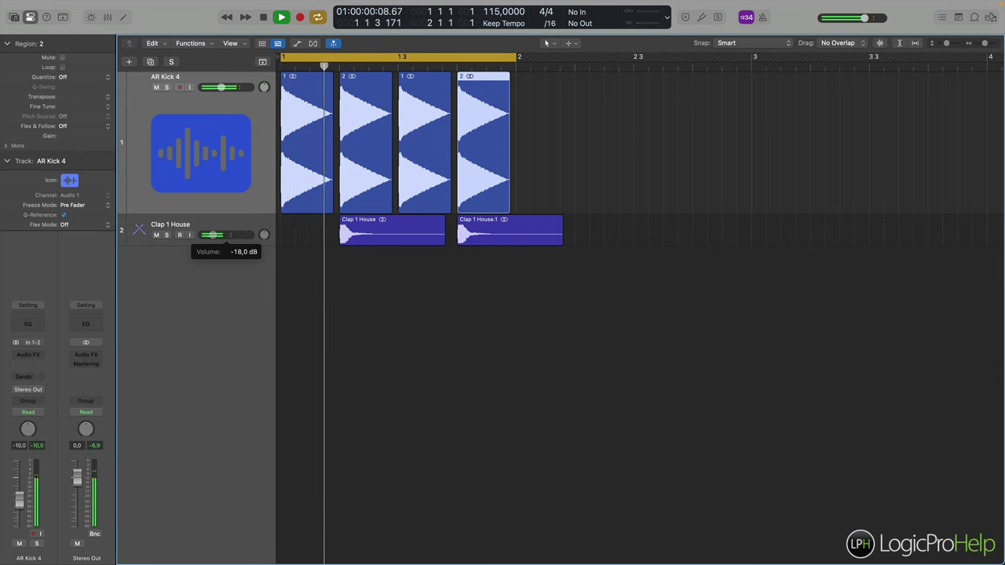
key("space")
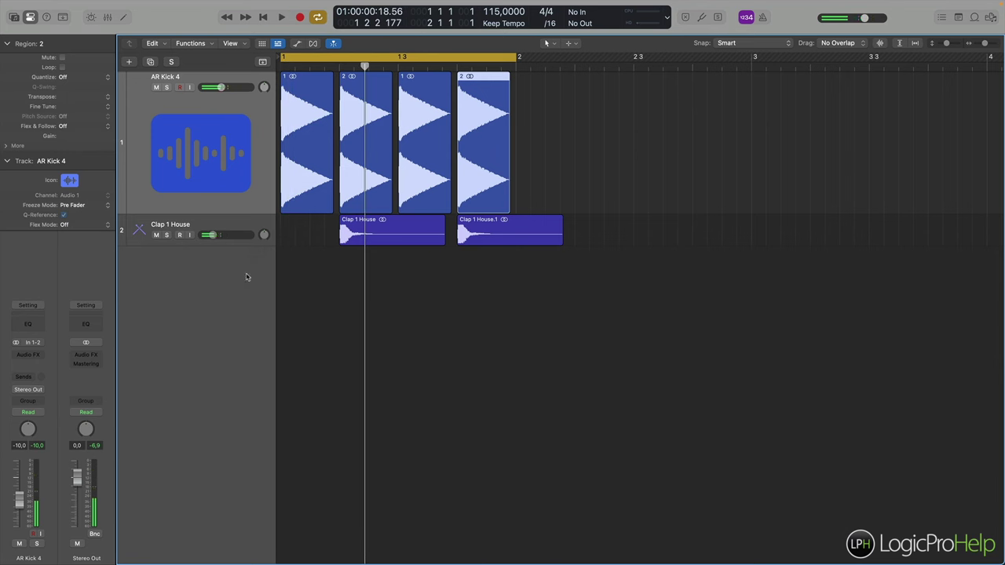
Import Hat Basic.wav from the Close HH sample folder to a new audio track, on the offbeat of beat 1.
key("f")
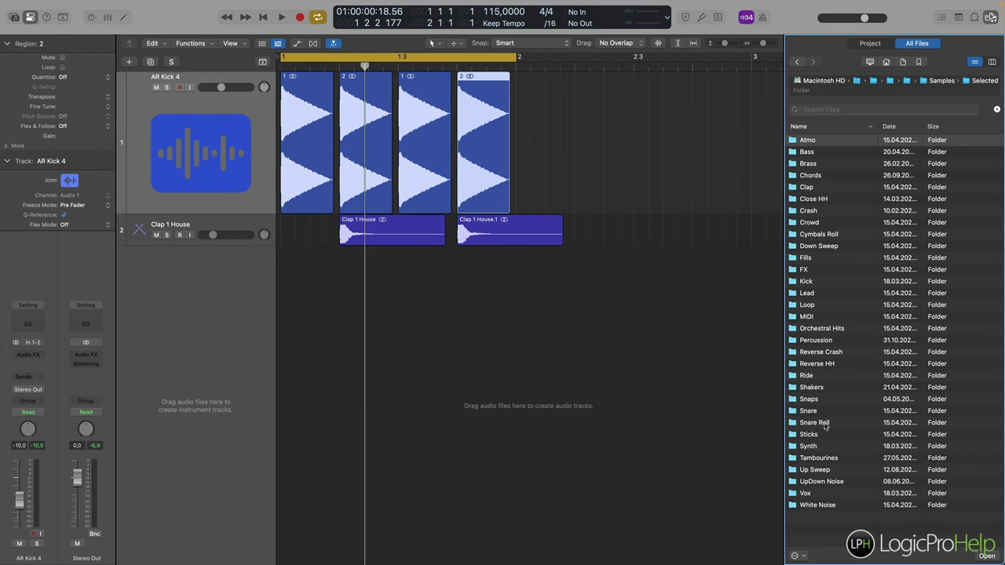
double_click(834, 204)
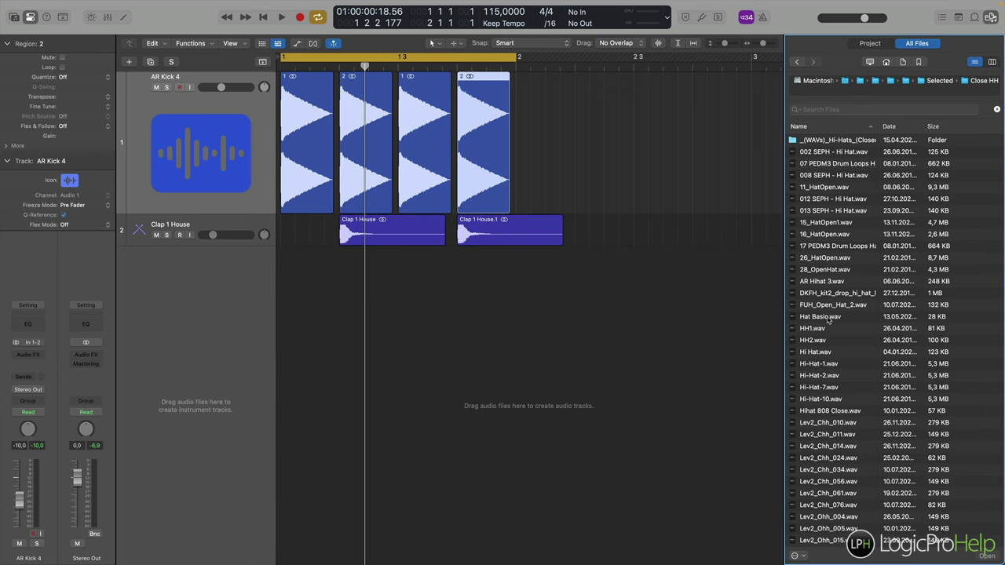
left_click(825, 318)
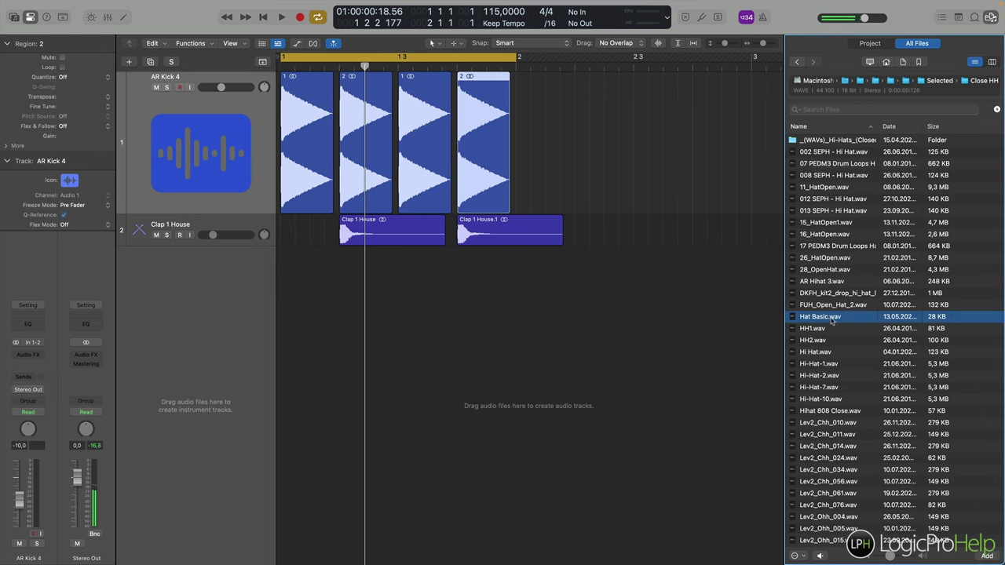
left_click_drag(825, 322, 282, 262)
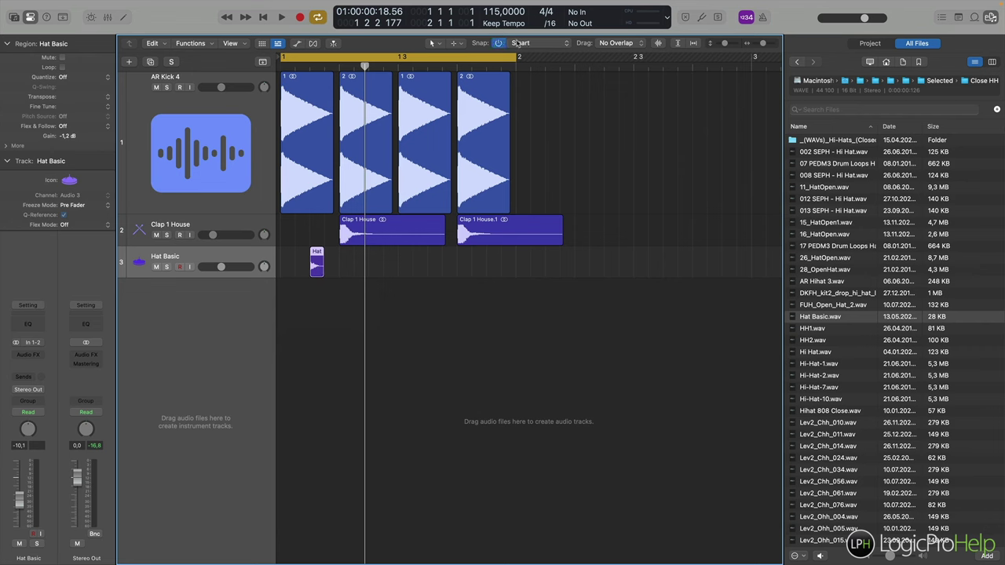
Copy the Hat Basic region to the offbeats of beats 2, 3 and 4 in bar 1 and play the loop.
left_click_drag(512, 54, 335, 58)
left_click(311, 68)
left_click(357, 268)
left_click(315, 264)
left_click_drag(316, 256, 495, 261)
key("space")
key("space")
left_click_drag(339, 57, 514, 59)
key("space")
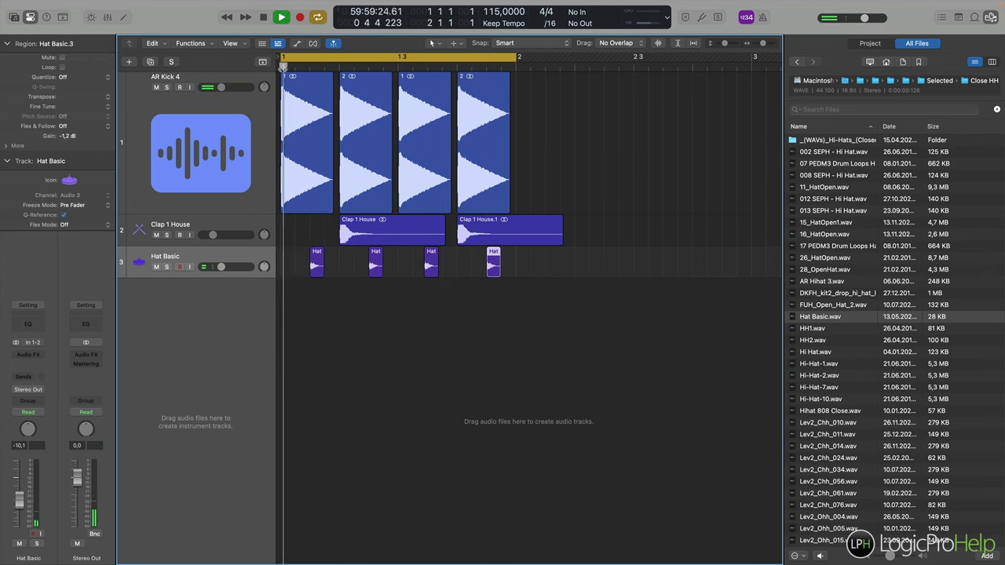
key("space")
Move the third Hat Basic region to position 1 3 3 so it sits on the offbeat of beat 3.
scroll(430, 308, "up", 8)
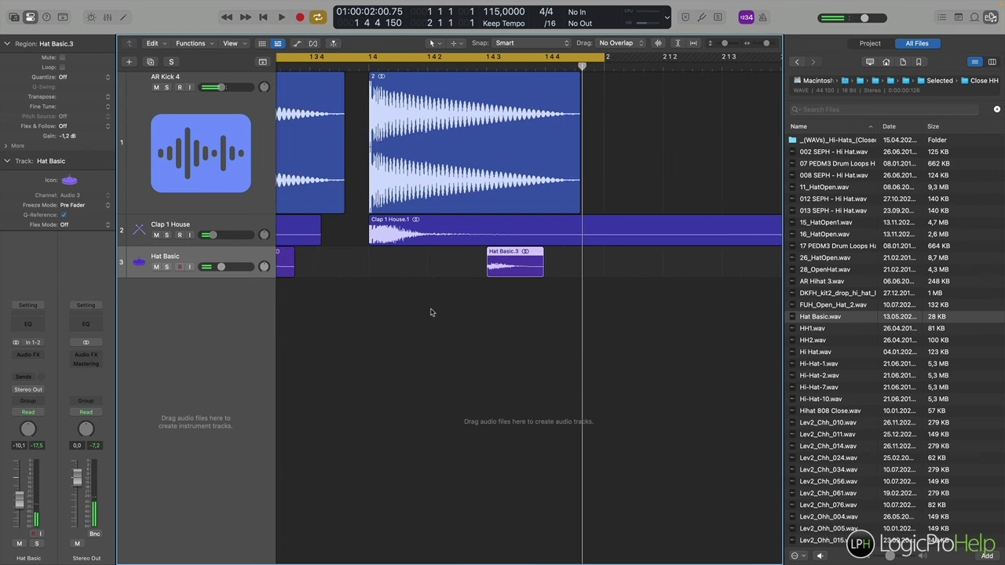
scroll(437, 314, "left", 4)
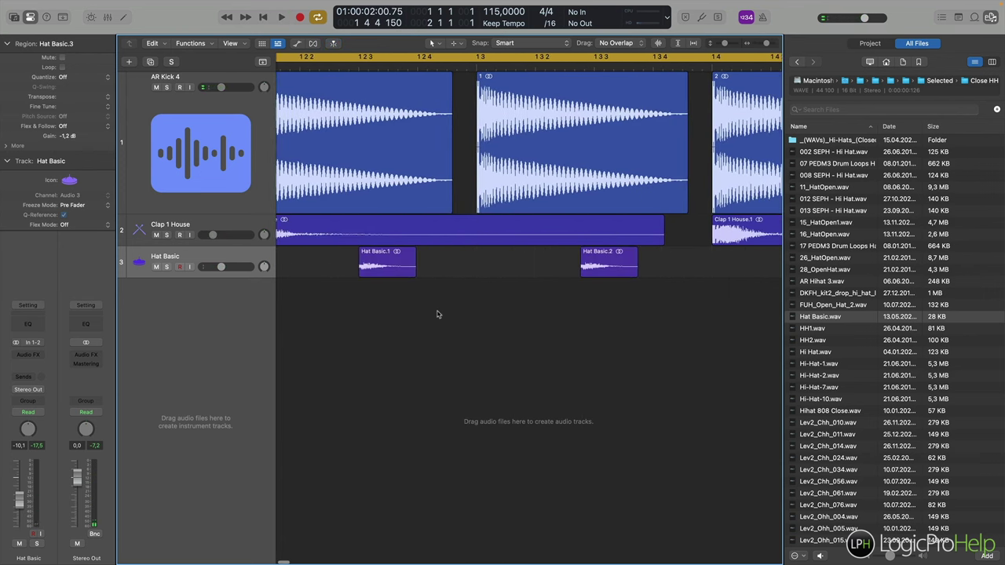
mouse_move(603, 271)
left_mouse_down()
mouse_move(625, 267)
mouse_move(614, 267)
left_mouse_up()
left_click(592, 75)
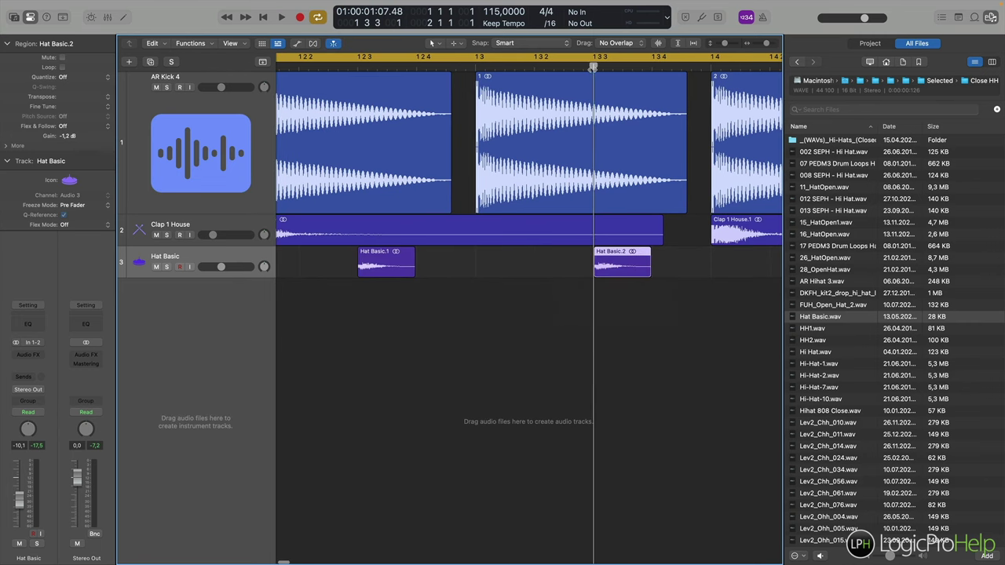
key("super+Left")
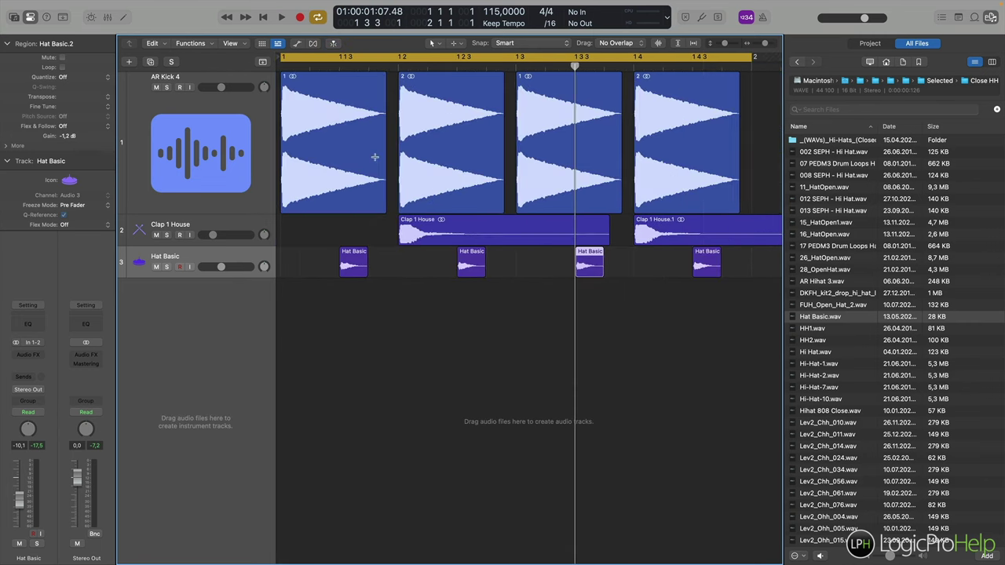
Check the last hi-hat's position at 1 4 3, play the loop from the start and hide the file browser.
left_click(692, 76)
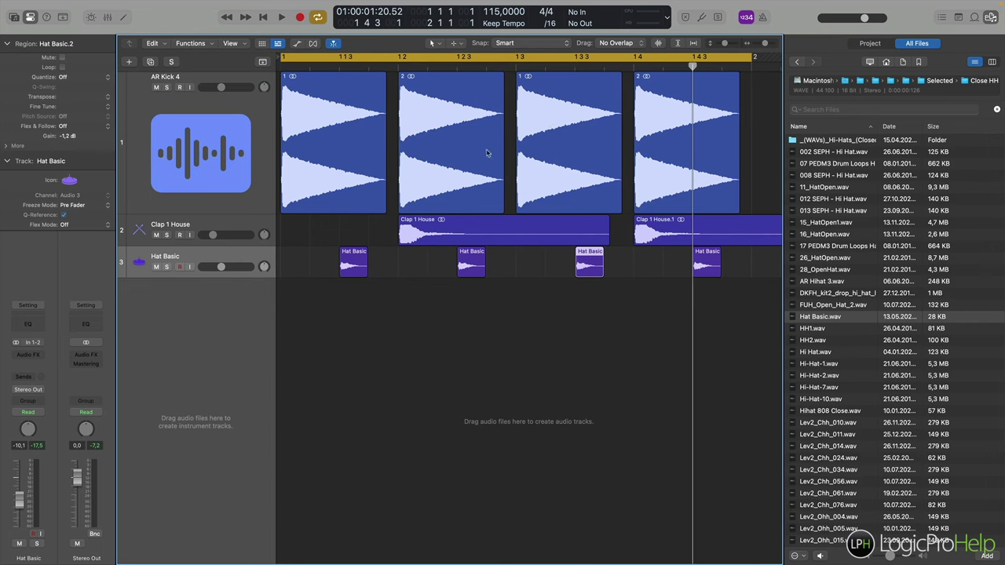
left_click(280, 66)
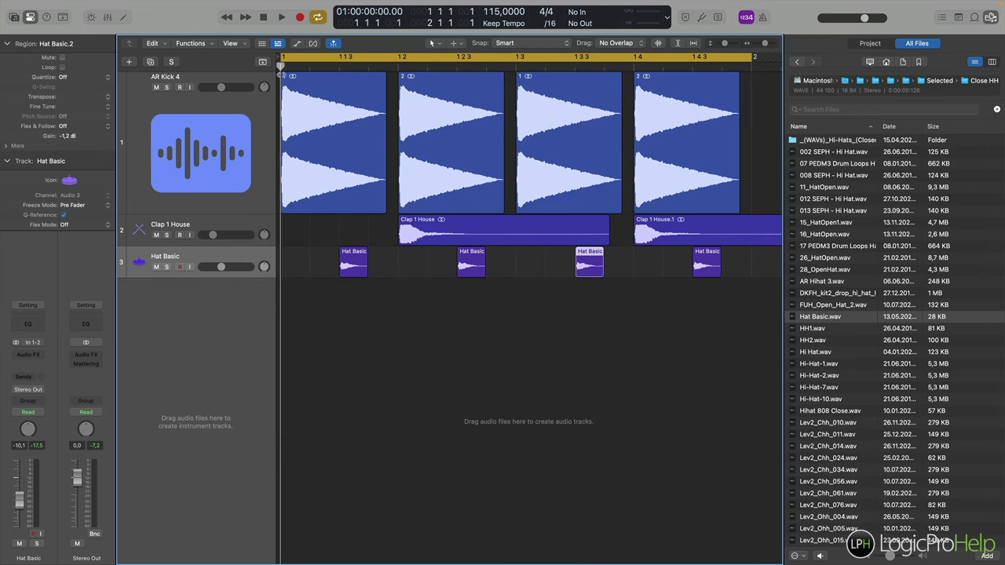
key("space")
key("f")
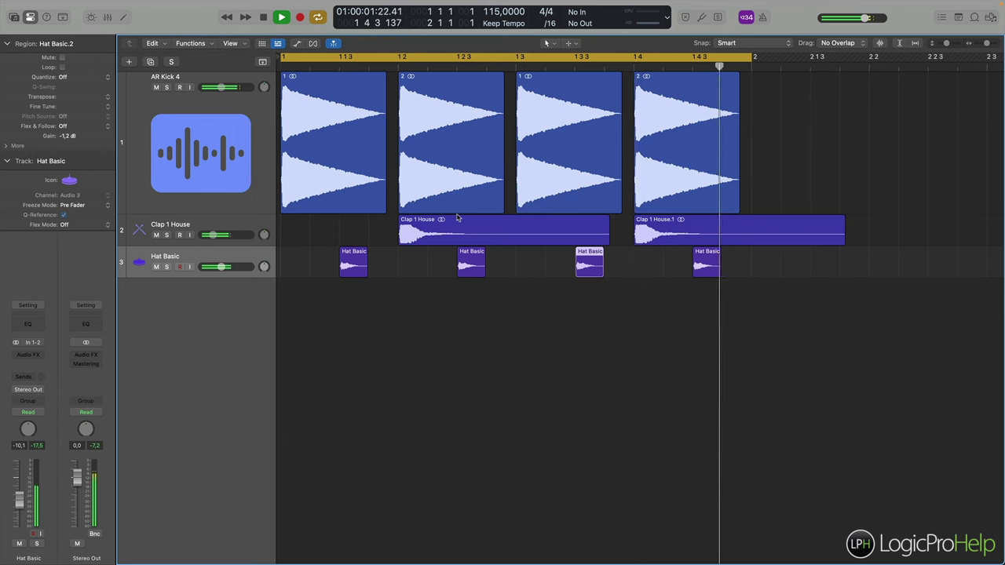
key("space")
key("super+Left")
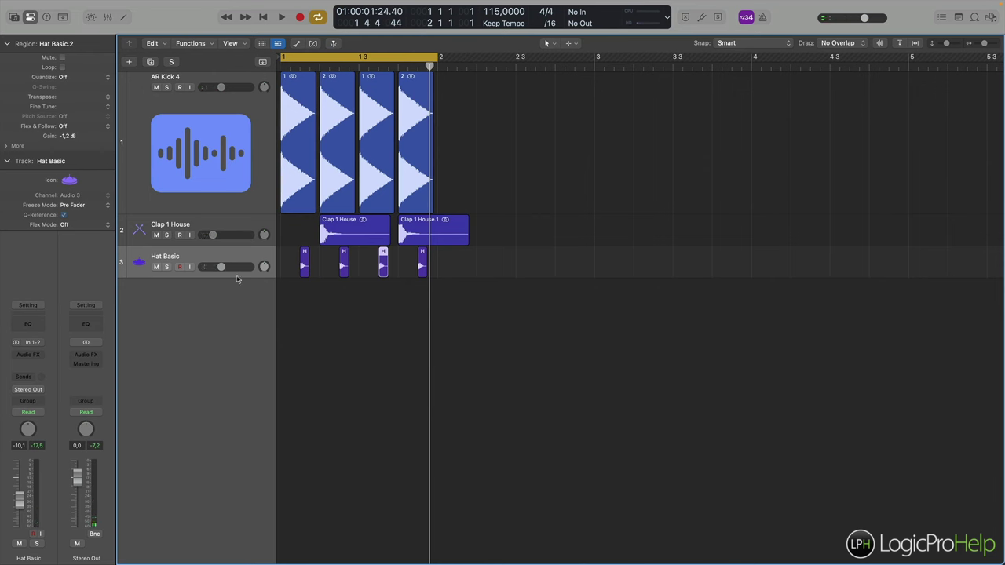
left_click(279, 68)
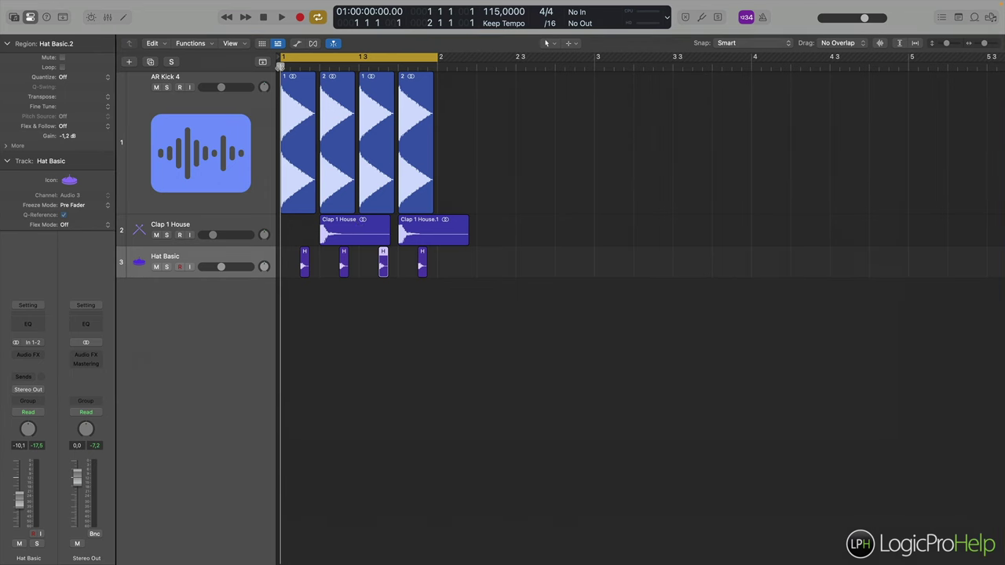
key("super+Right")
key("super+Right")
key("super+Right")
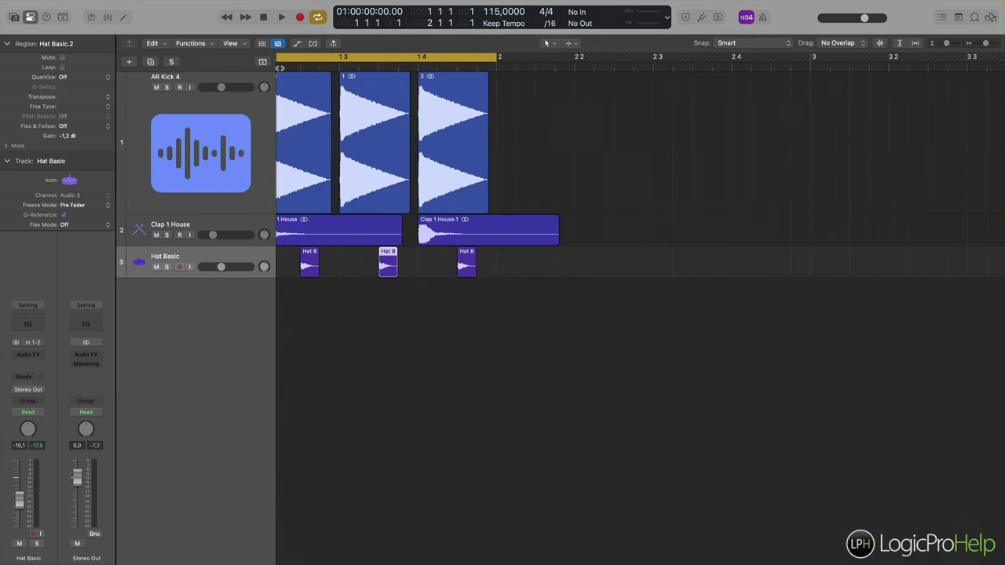
scroll(497, 171, "left", 5)
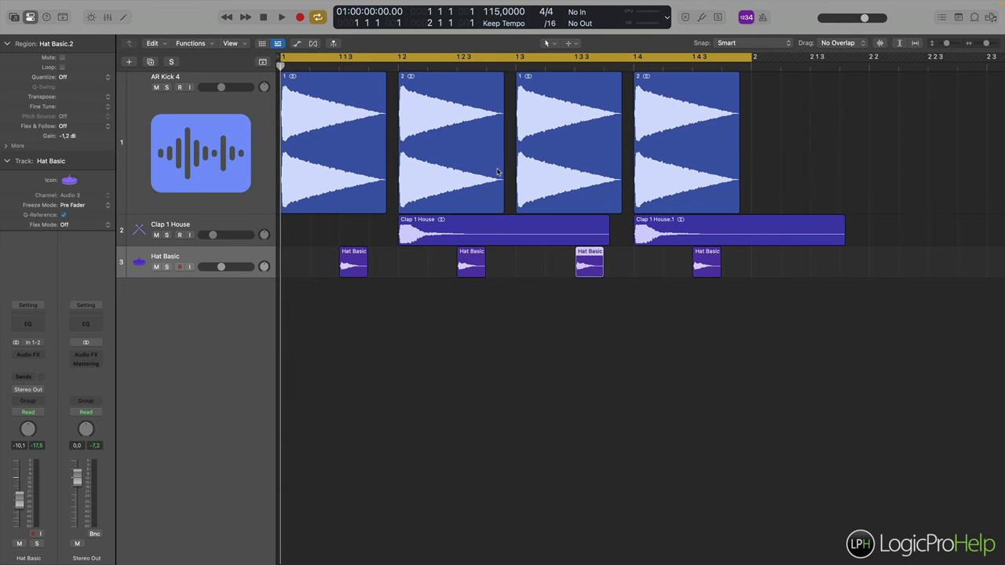
left_click(330, 125)
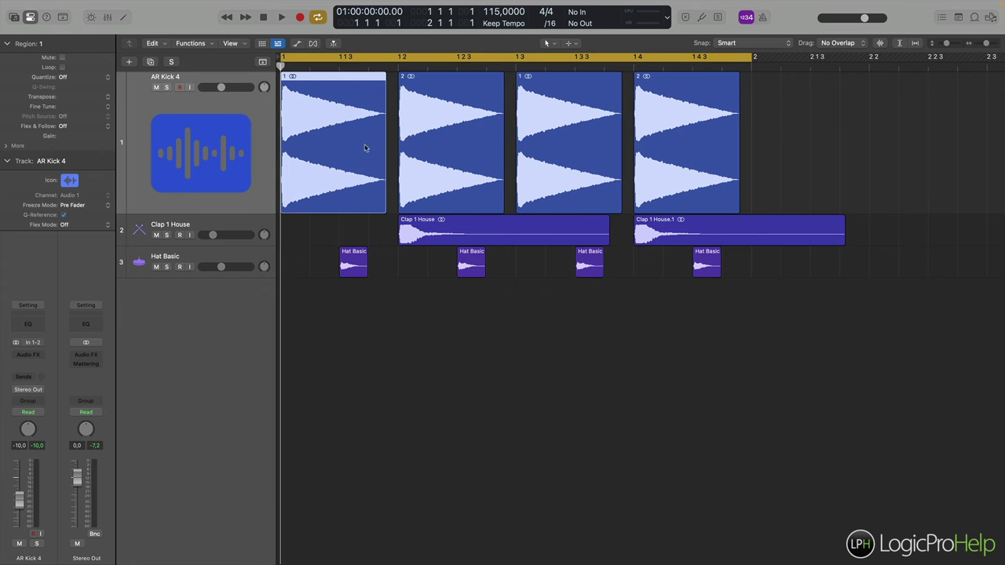
Show the file browser, open the Loop folder inside Selected and audition 33_Shaker.wav.
key("f")
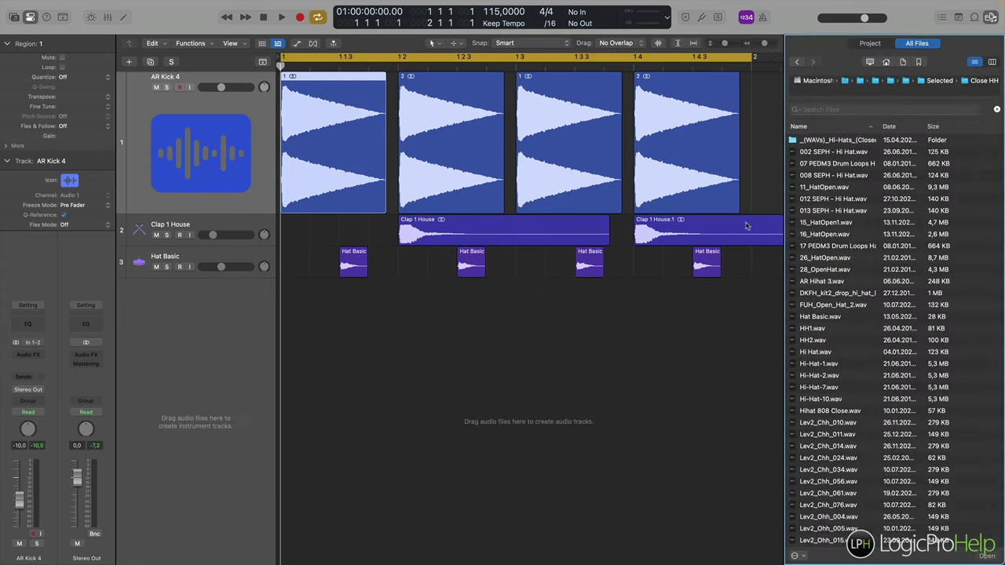
left_click(933, 85)
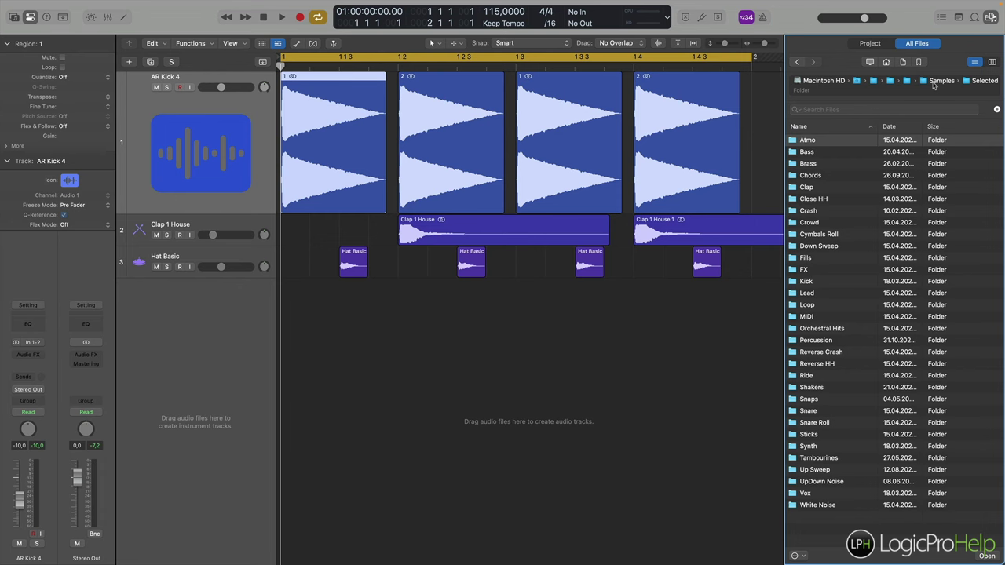
left_click(817, 309)
double_click(818, 309)
left_click(818, 310)
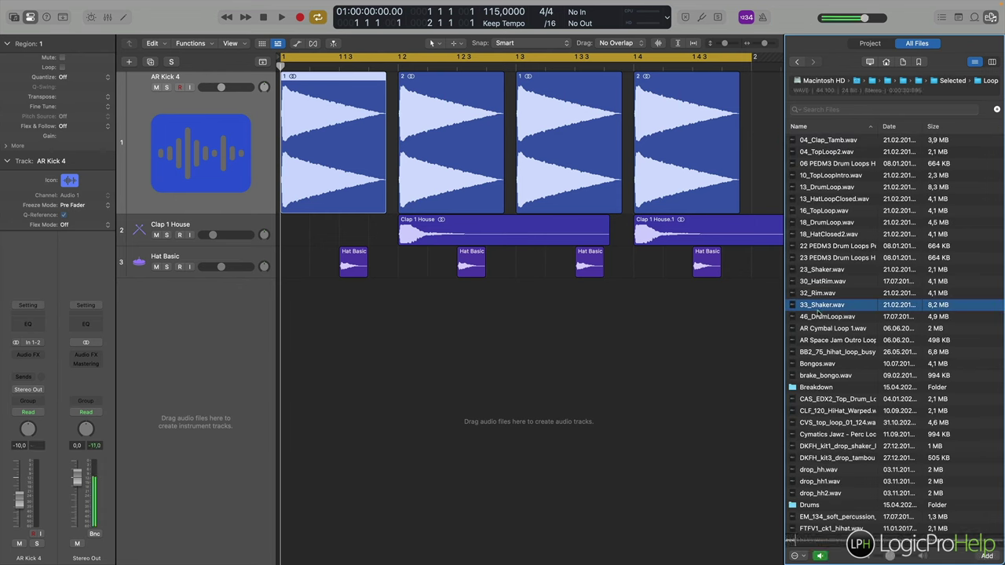
key("space")
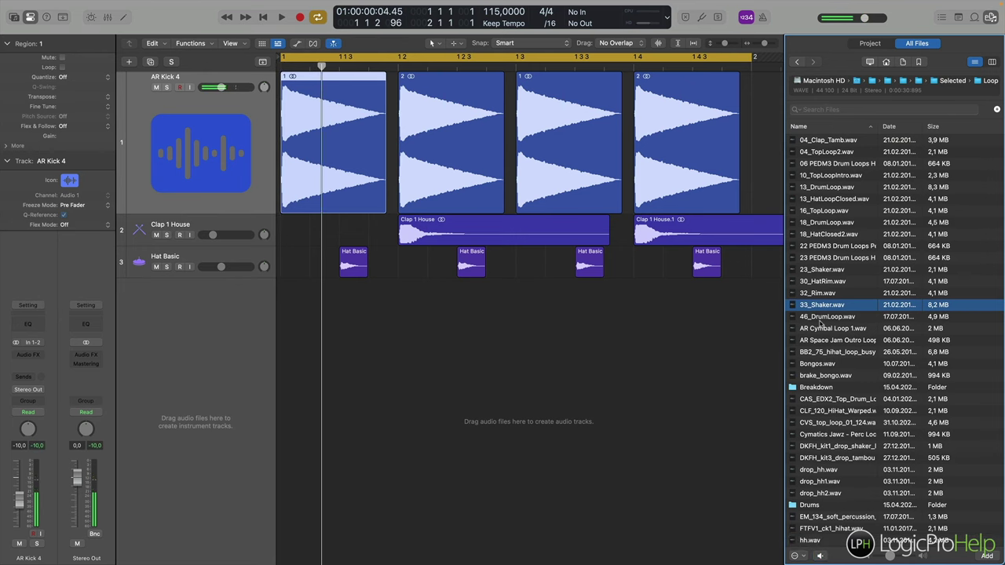
Import the CAS_EDX2_Top_Drum_Loop_11_124_BPM sample to a new audio track and move its region to the start of bar 1.
left_click(831, 402)
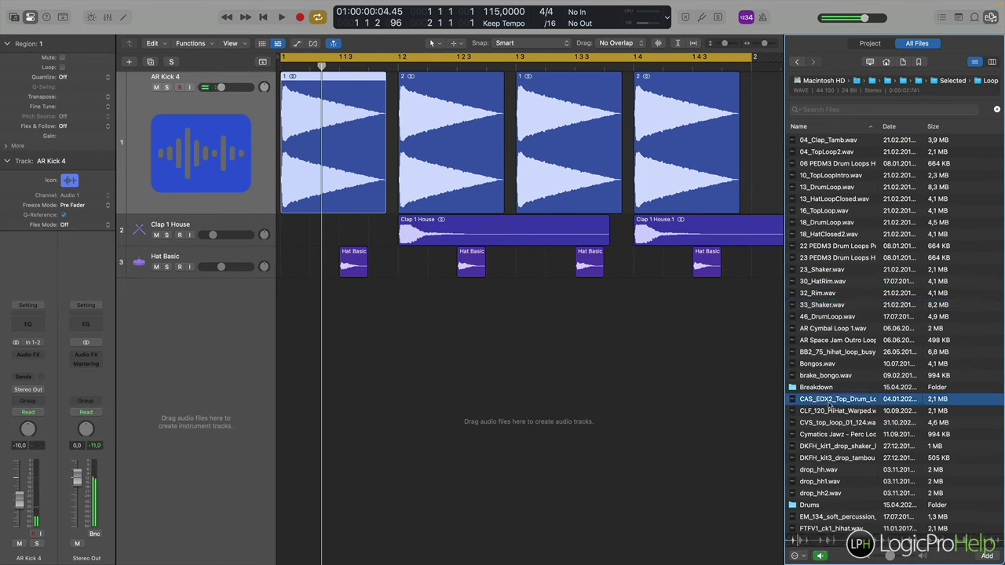
left_click_drag(831, 402, 545, 328)
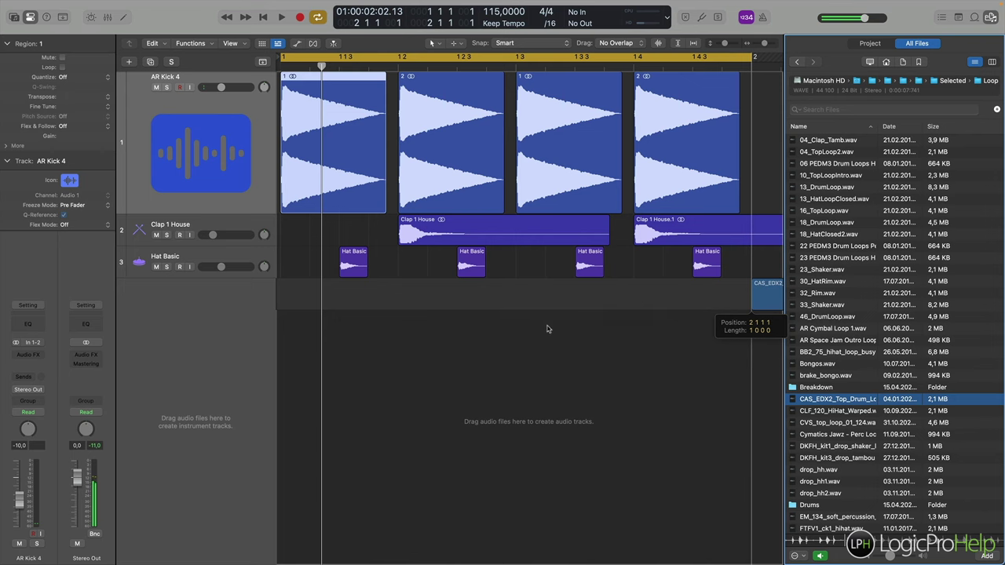
left_click_drag(546, 328, 500, 299)
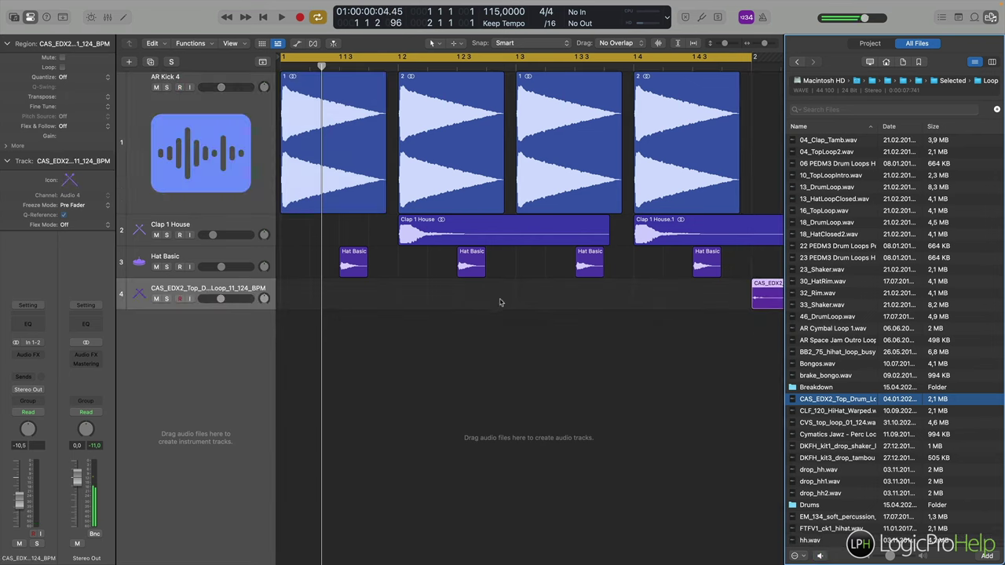
left_click_drag(761, 299, 270, 299)
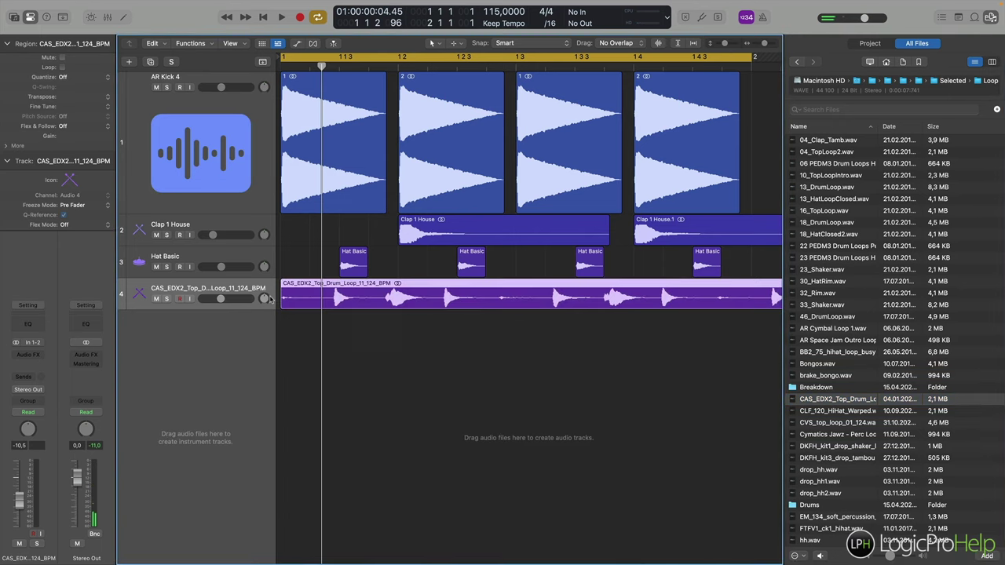
key("super+Left")
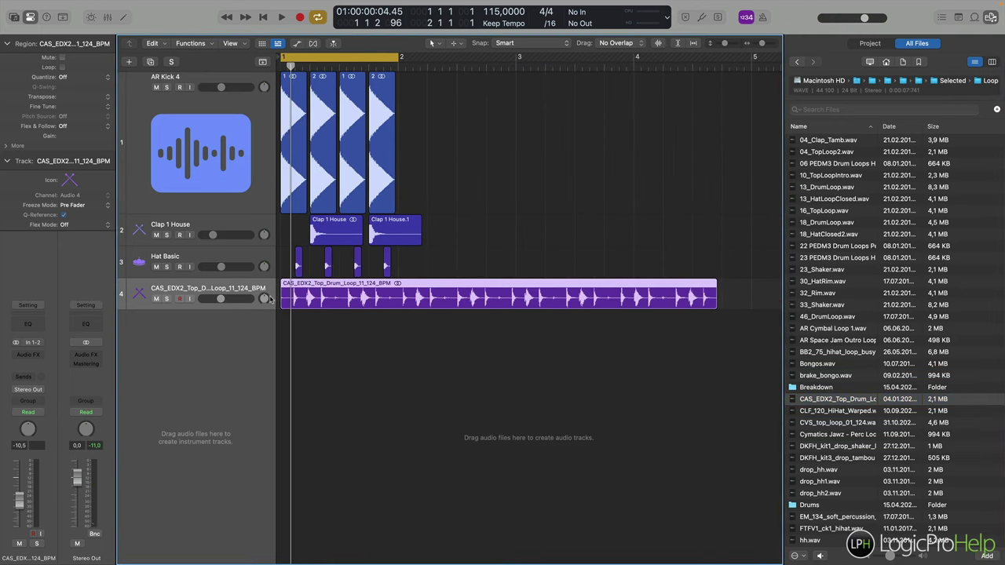
Hide the file browser and copy all kick, clap and hi-hat regions of bar 1 to bar 2.
left_click(454, 262)
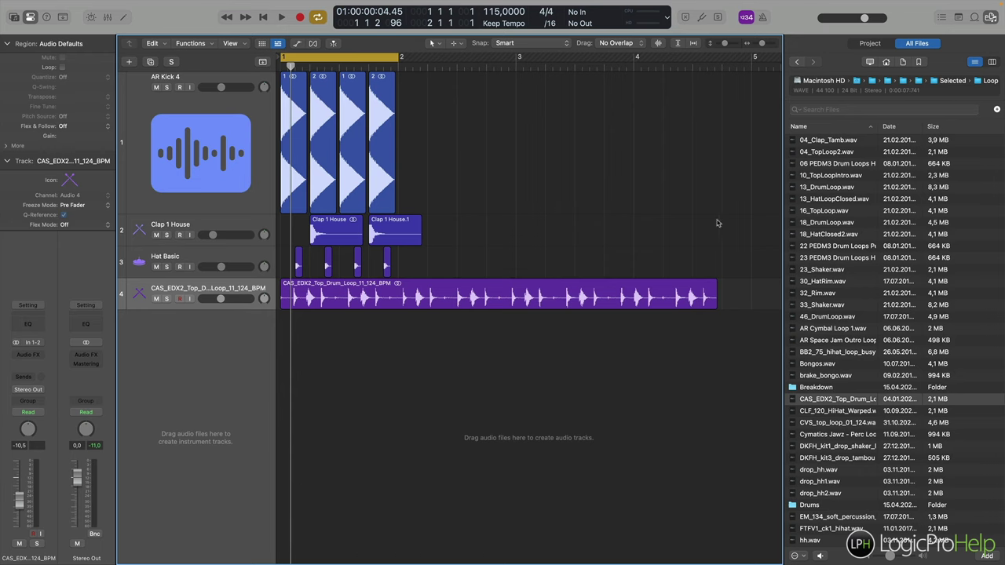
key("f")
left_click_drag(447, 270, 288, 81)
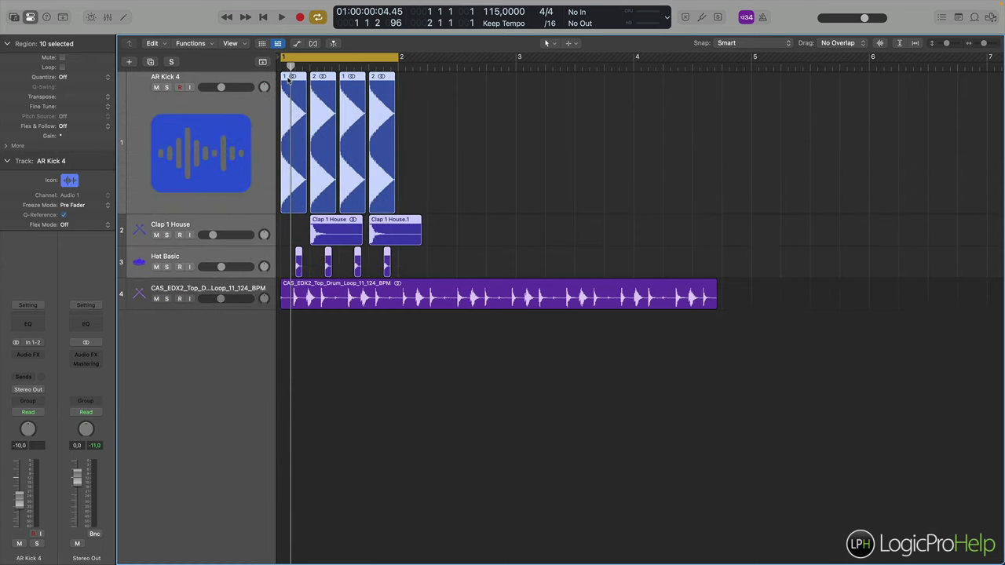
left_click_drag(289, 78, 408, 88)
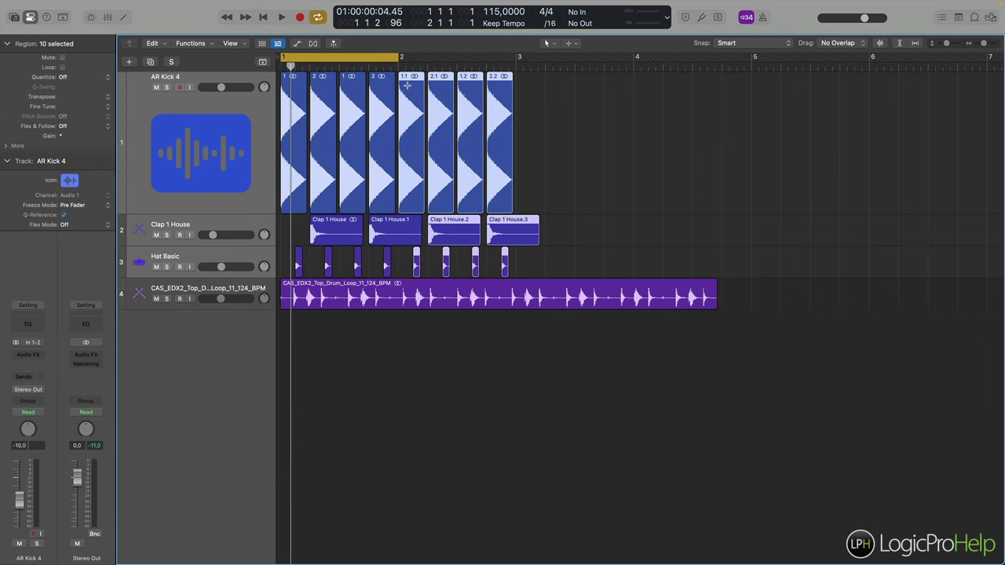
Undo a trial repeat of the bar 2 regions and copy the kick, clap and hi-hat pattern to bars 3 and 4.
key("super+r")
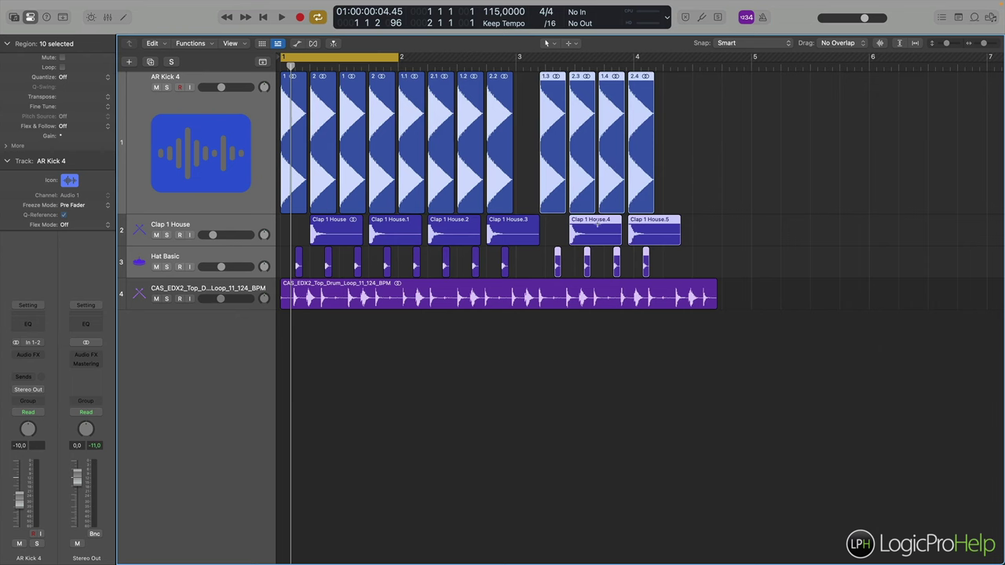
key("super+z")
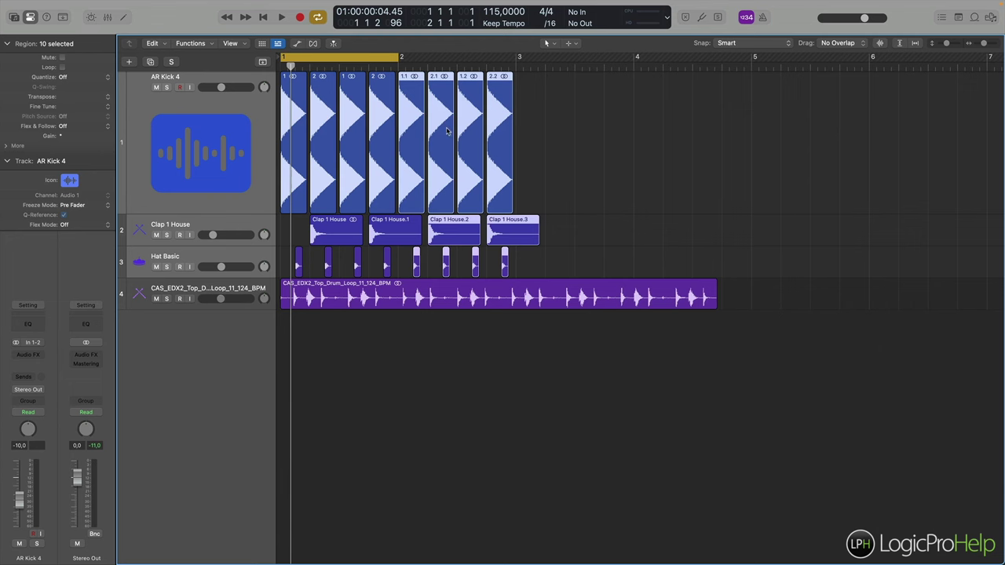
left_click_drag(412, 79, 646, 85)
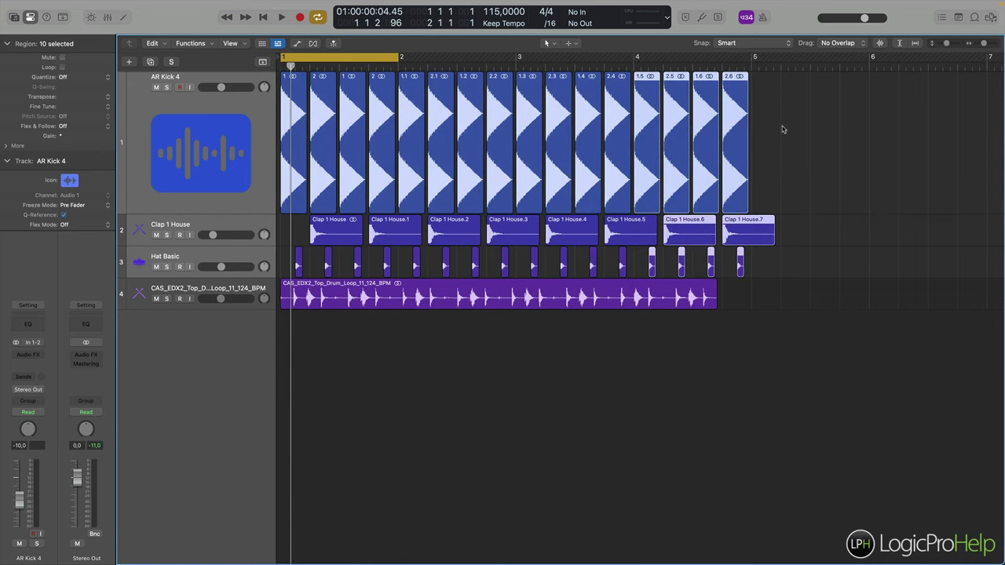
Repeat the last clap region directly after itself and place the playhead near bar 5 beat 2.
left_click(733, 225)
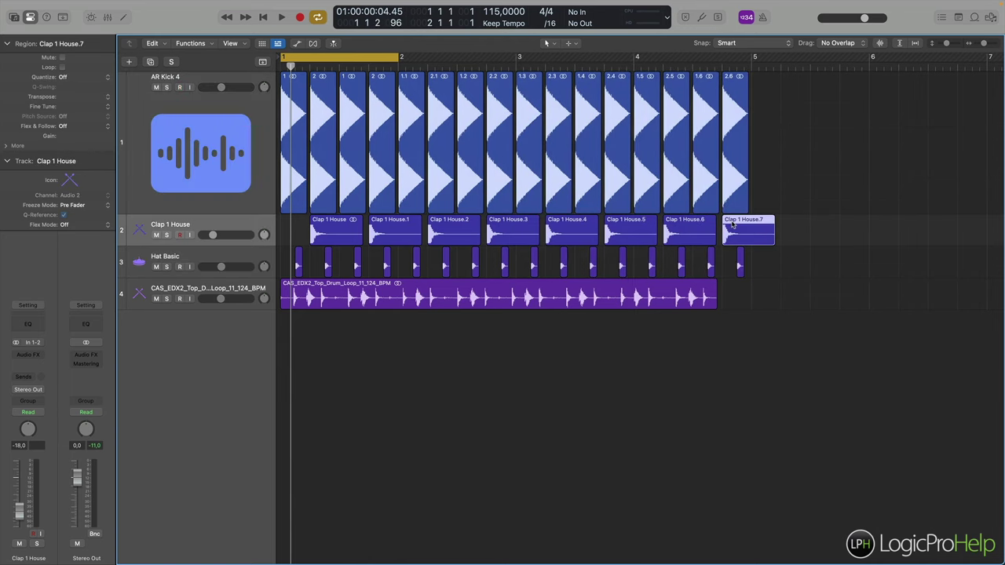
key("super+r")
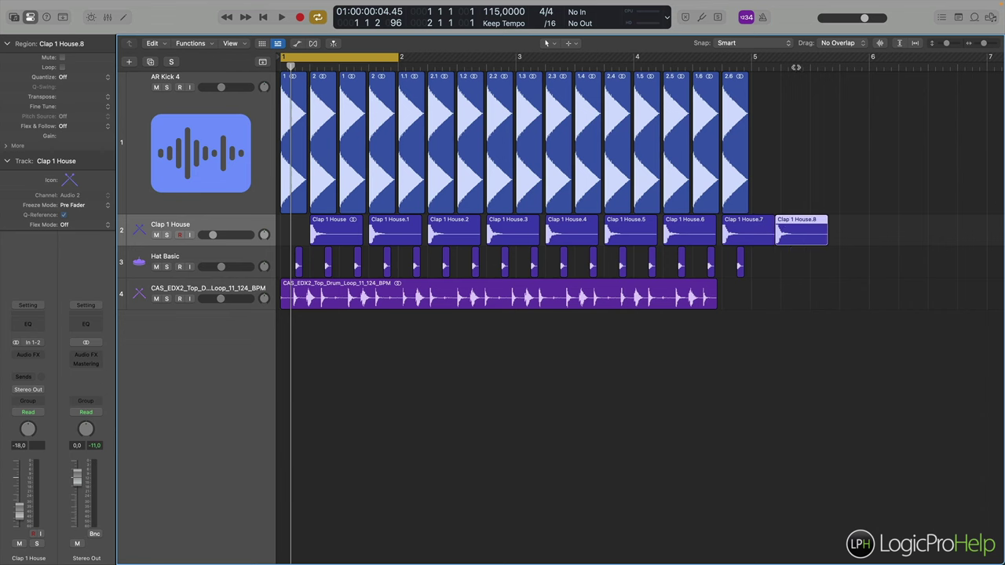
left_click(781, 67)
key("super+Right")
key("super+Right")
key("super+Right")
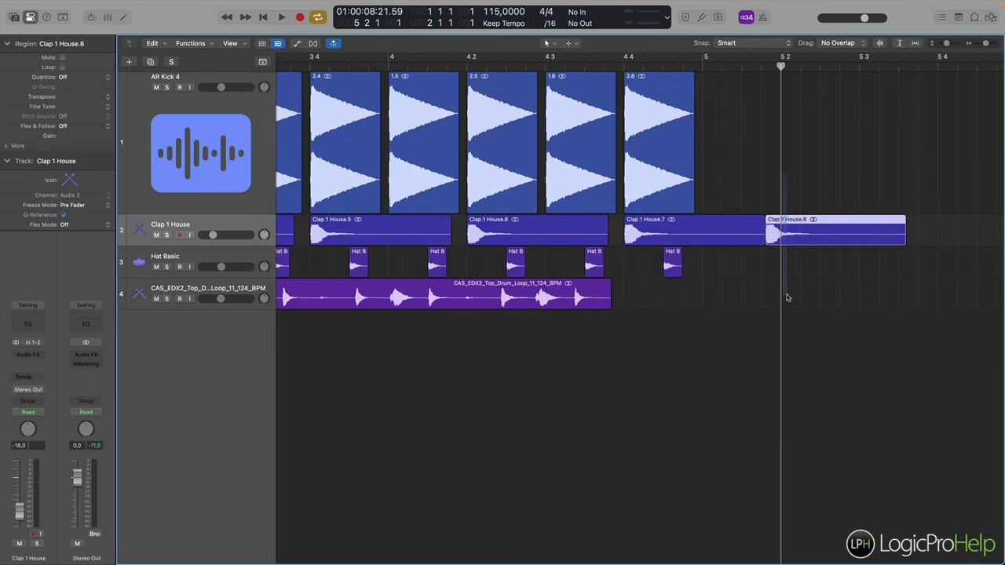
Move the extra clap region after the pattern to bar 5 beat 2 and delete it.
left_click_drag(785, 227, 800, 227)
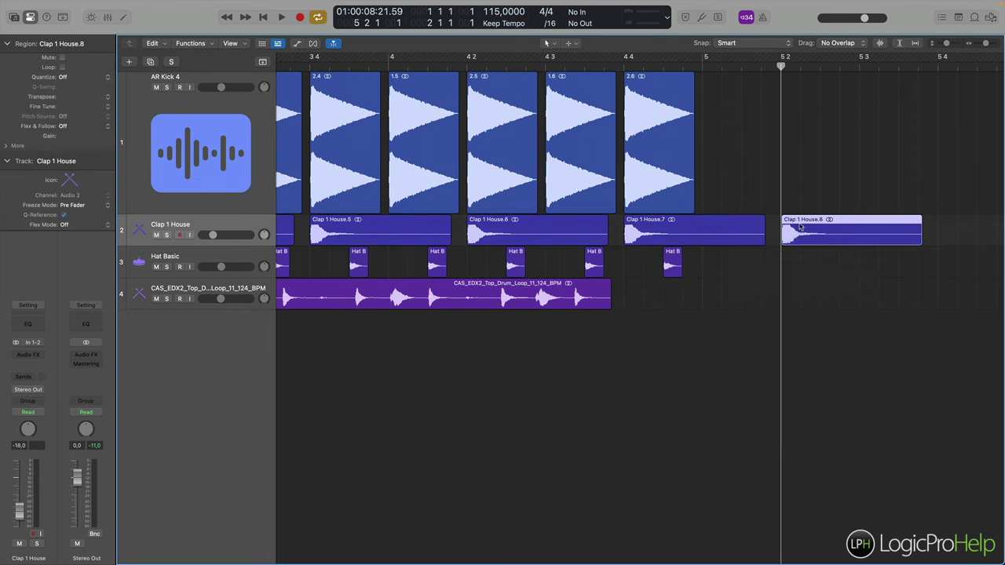
key("Delete")
key("super+Left")
key("super+Left")
key("super+Left")
key("super+Left")
key("super+Left")
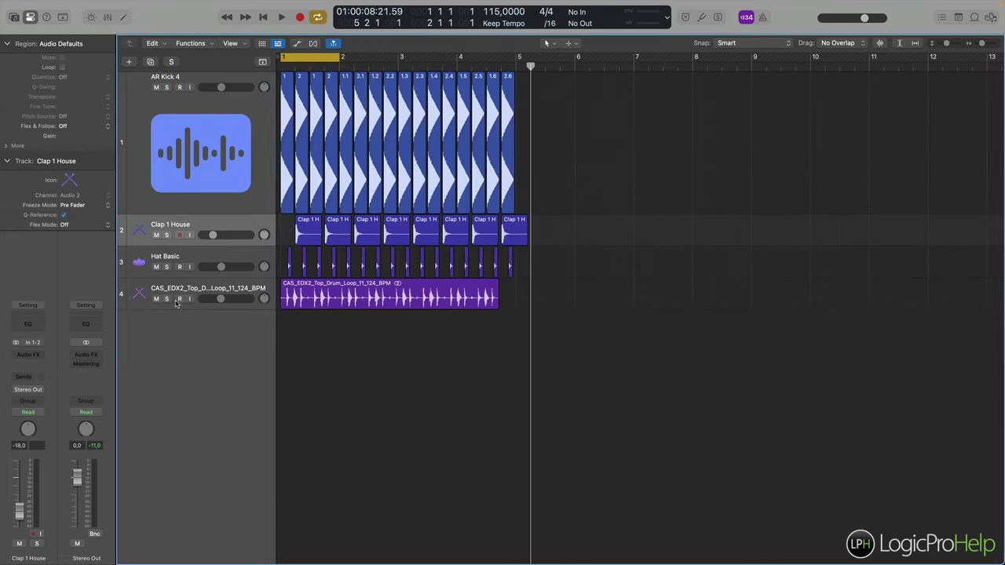
Turn off cycle mode and play the layered drum pattern from bar 1.
left_click(284, 66)
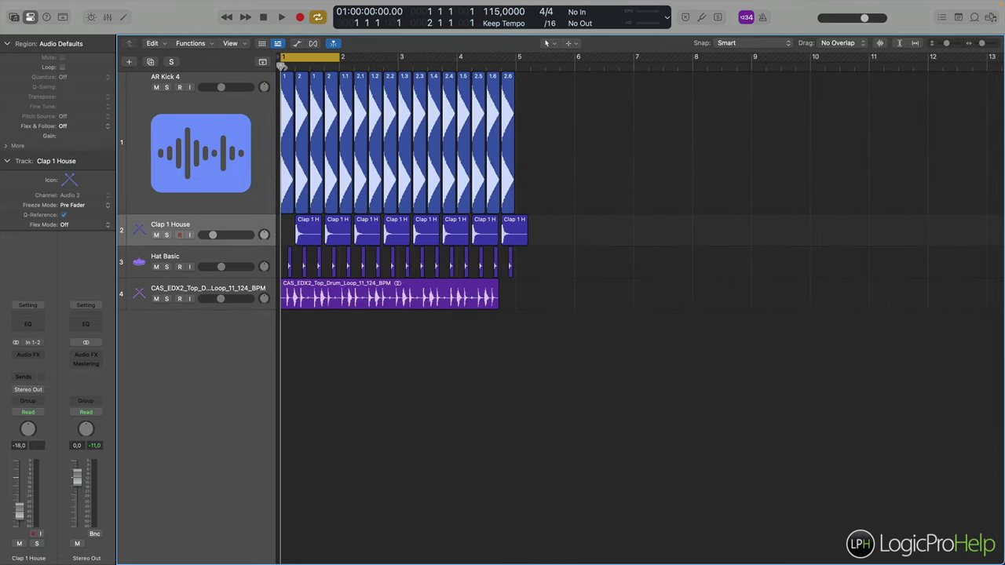
left_click(296, 57)
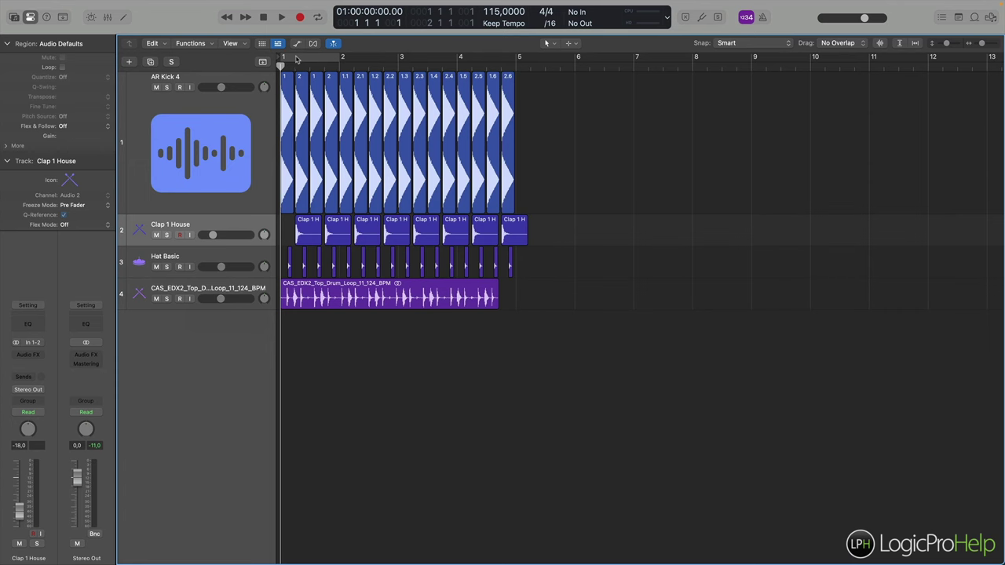
left_click(318, 58)
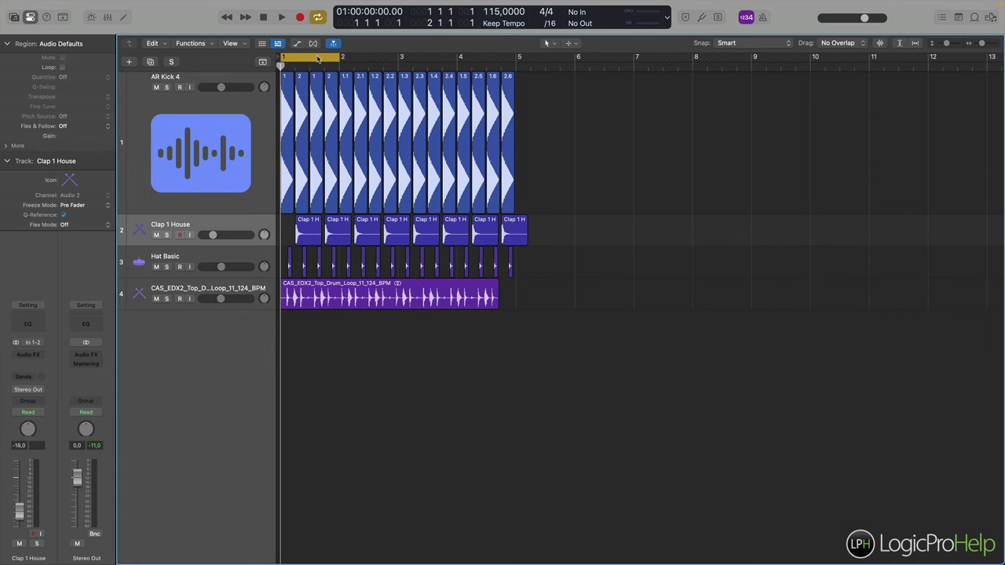
left_click(318, 58)
key("space")
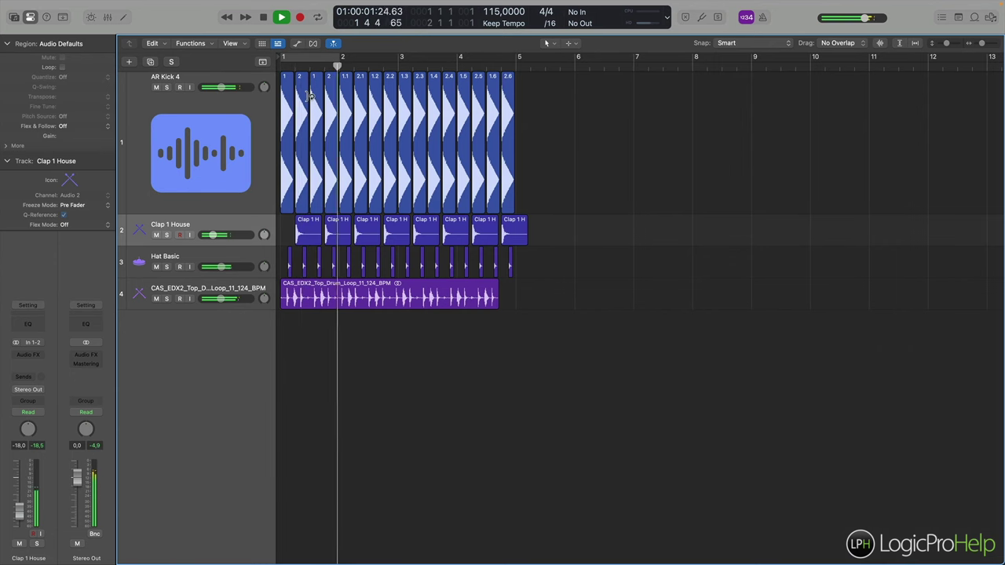
key("space")
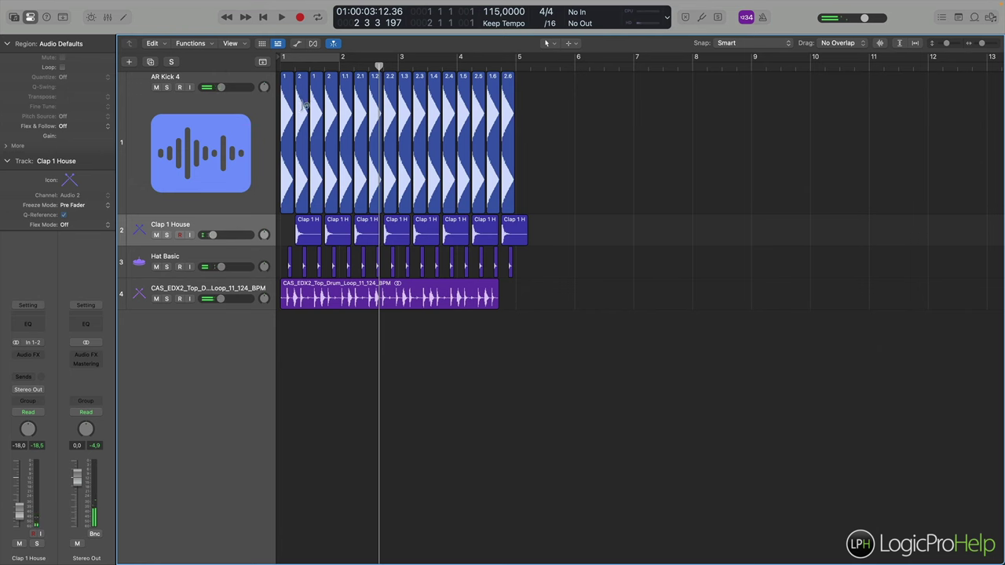
Return the playhead to bar 1, select the top drum loop region and enlarge its track's height.
left_click(282, 66)
key("super+Right")
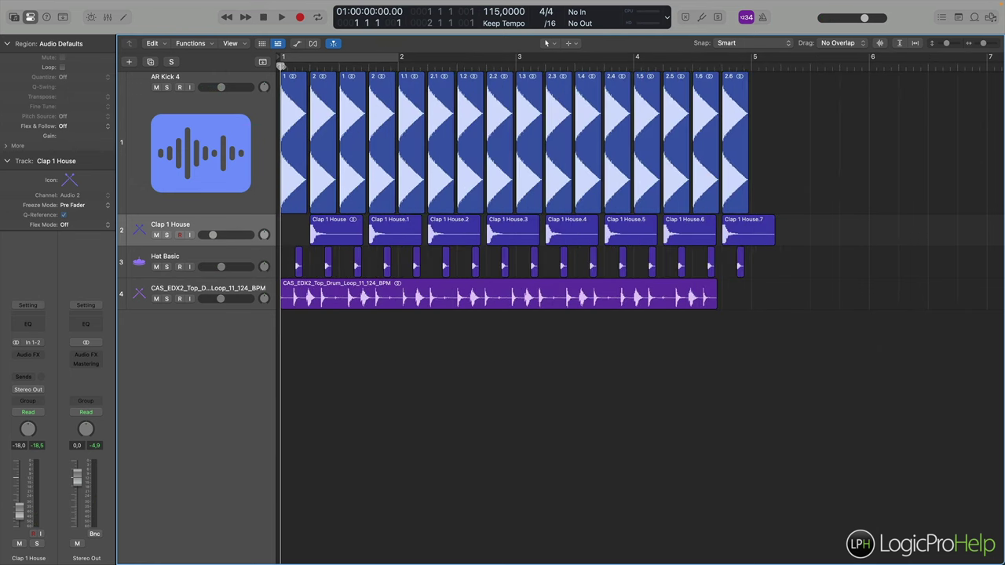
key("super+Right")
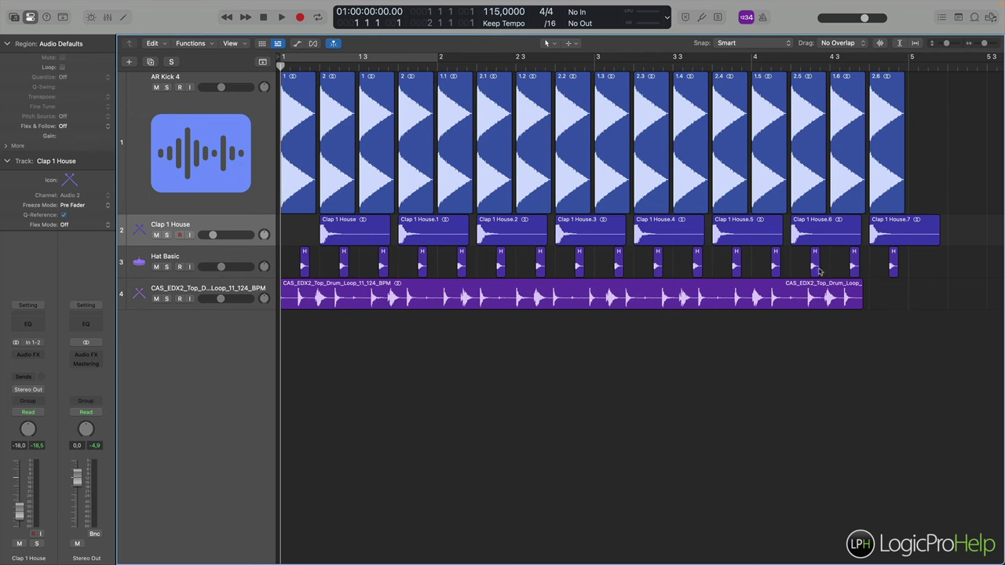
left_click_drag(926, 274, 295, 129)
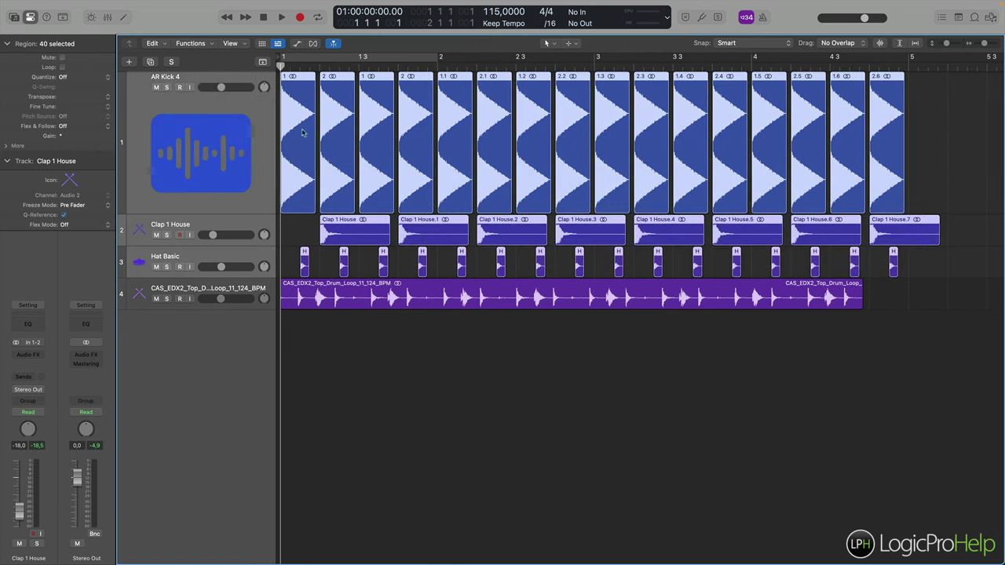
left_click(907, 264)
left_click(398, 289)
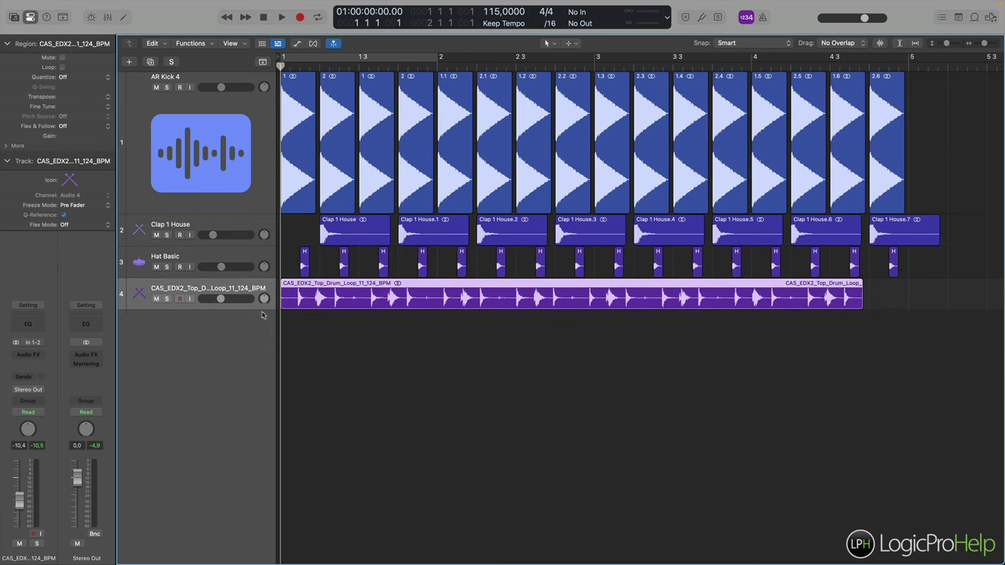
left_click_drag(263, 310, 263, 380)
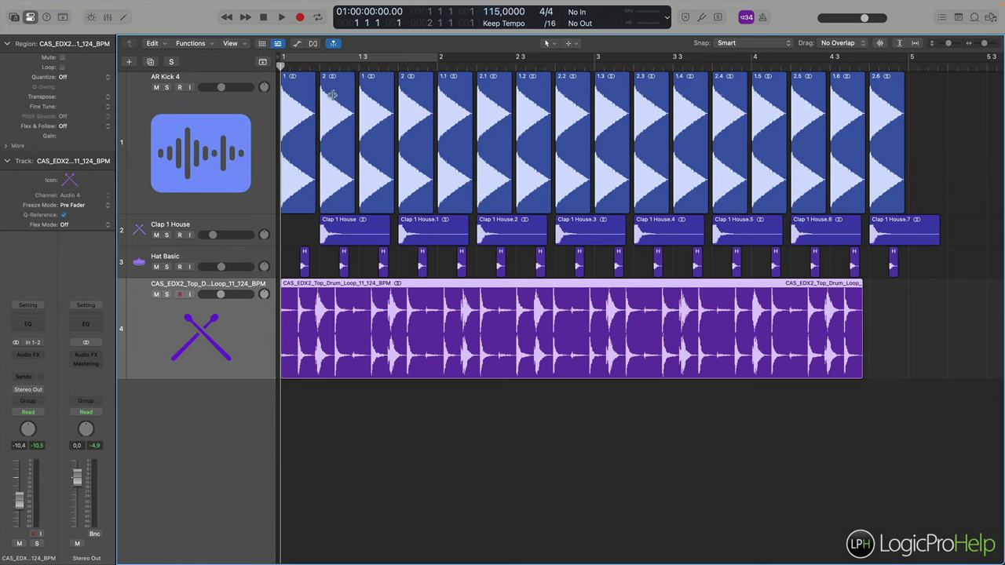
Show the Flex controls, enable Flex on the top drum loop track and stretch its region to end at bar 5.
left_click(312, 44)
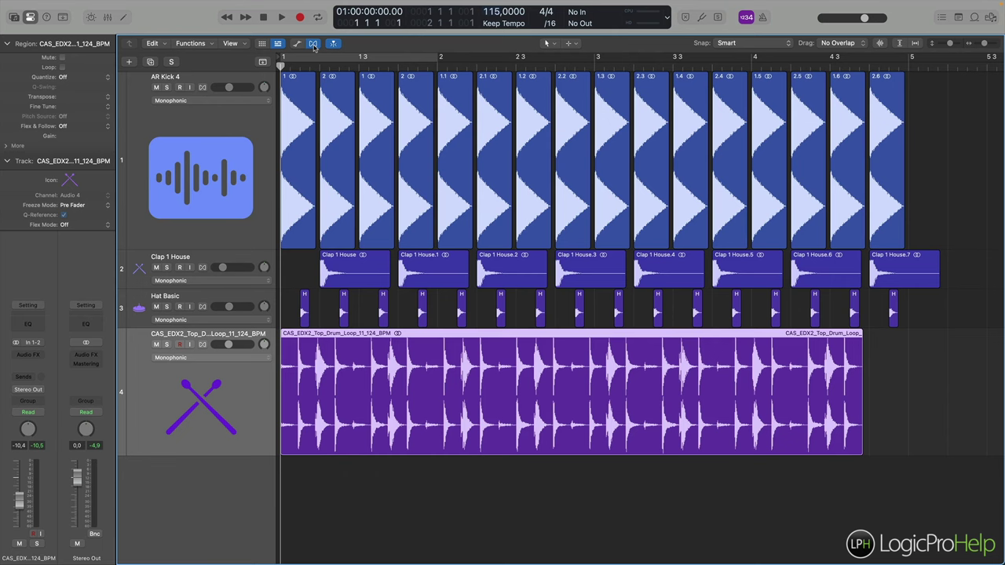
left_click(202, 344)
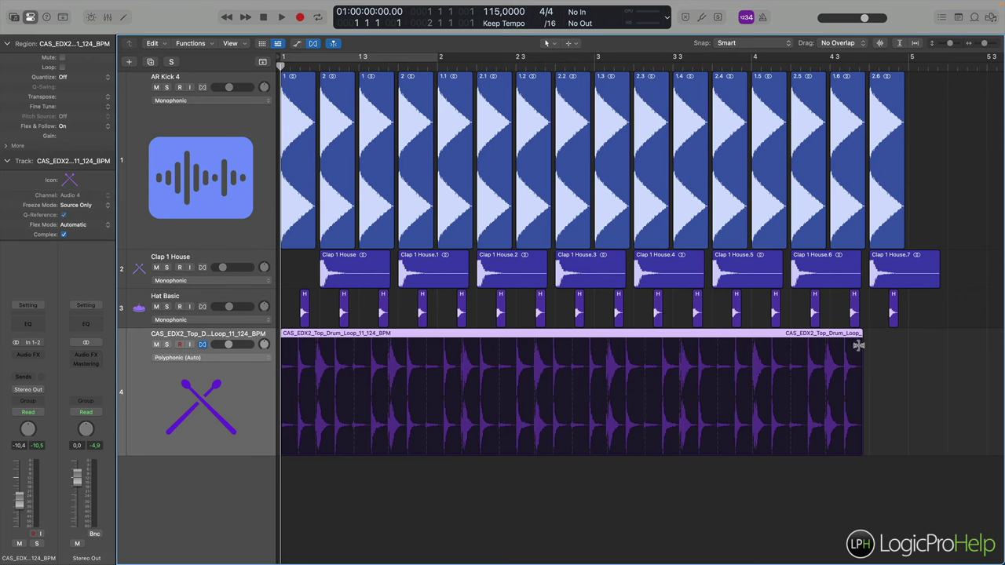
left_click_drag(859, 346, 906, 346)
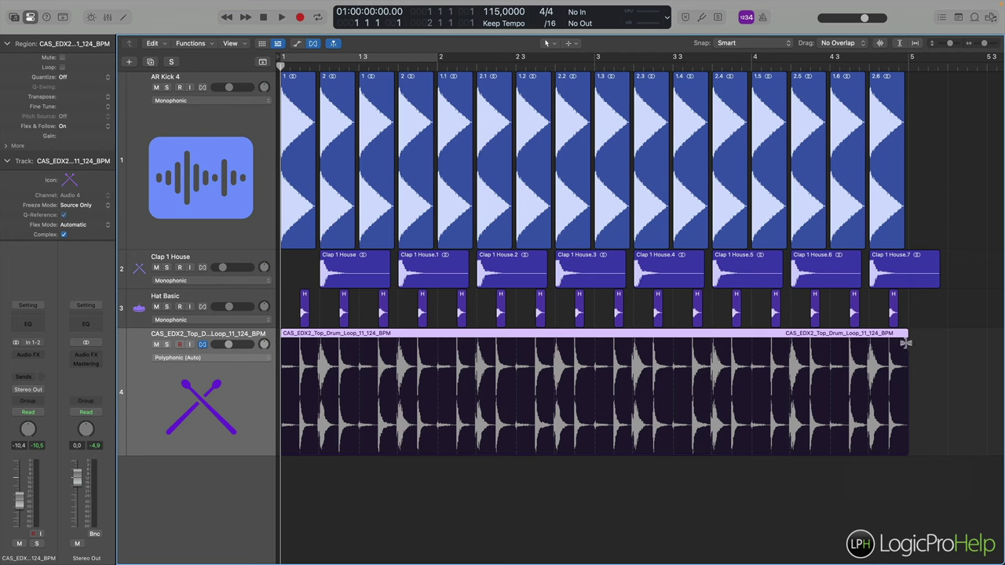
mouse_move(905, 343)
left_mouse_down()
mouse_move(893, 343)
mouse_move(964, 343)
mouse_move(907, 343)
left_mouse_up()
Turn on cycle mode and extend the cycle range from bar 1 to bar 9.
key("super+Left")
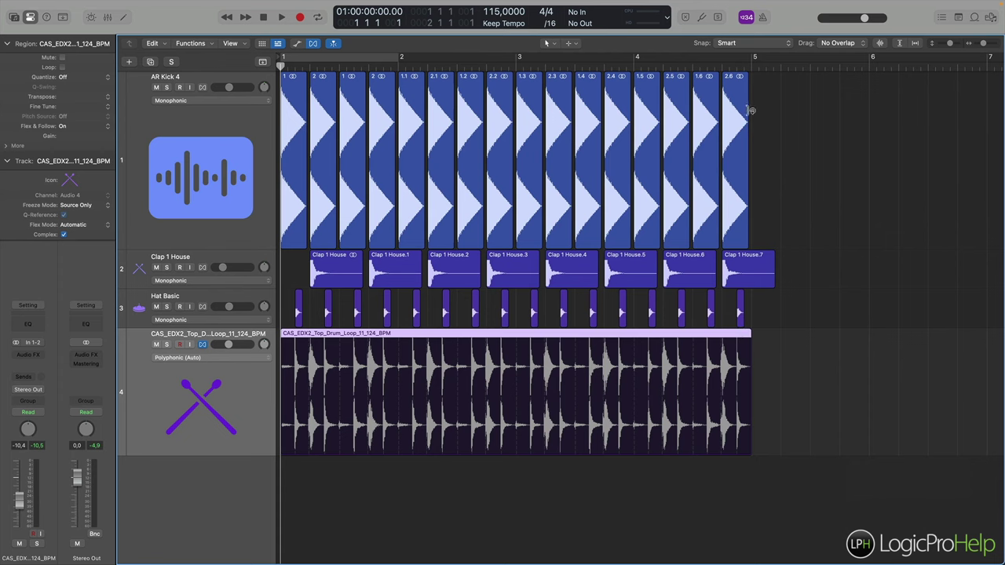
left_click(290, 59)
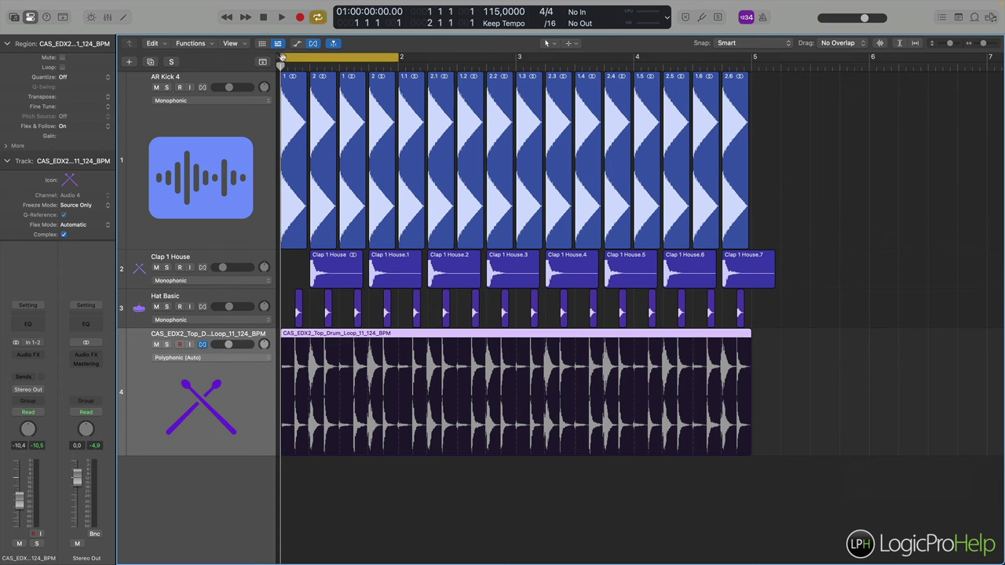
left_click_drag(399, 58, 750, 60)
key("super+Left")
key("super+Left")
key("super+Left")
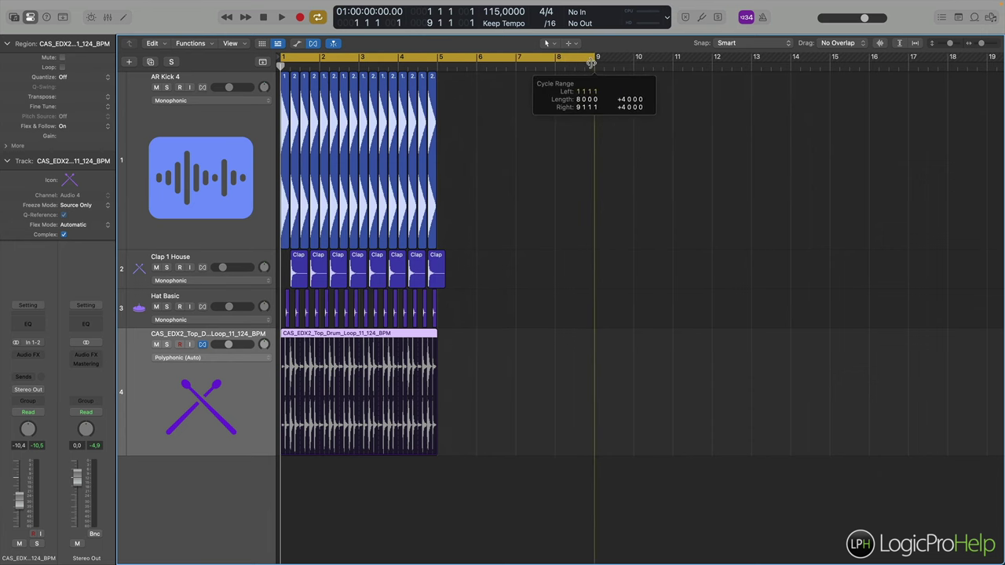
left_click_drag(428, 64, 594, 63)
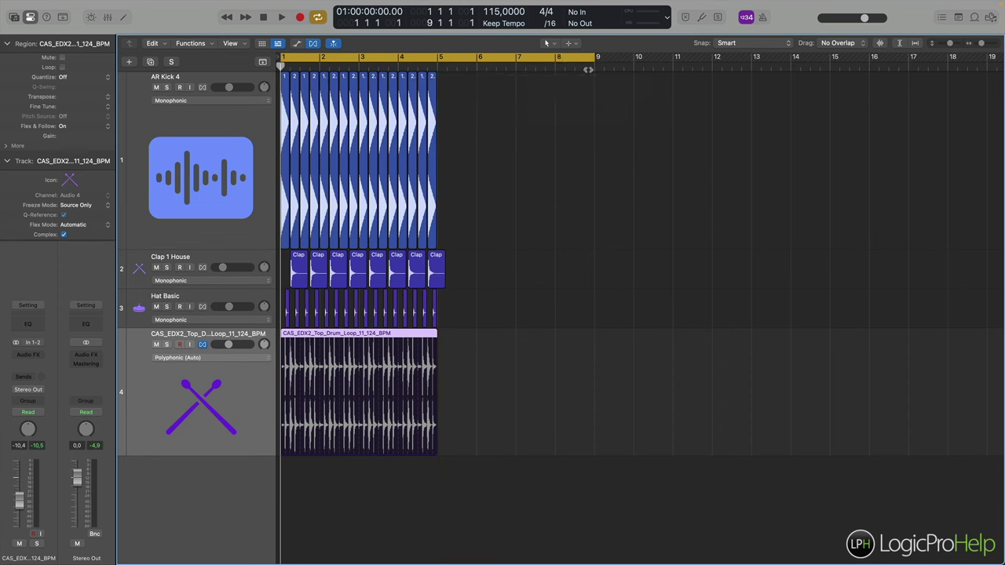
Play the arrangement from bar 1, lower the top drum loop track's volume to -12.0 dB and return to the start.
left_click(399, 64)
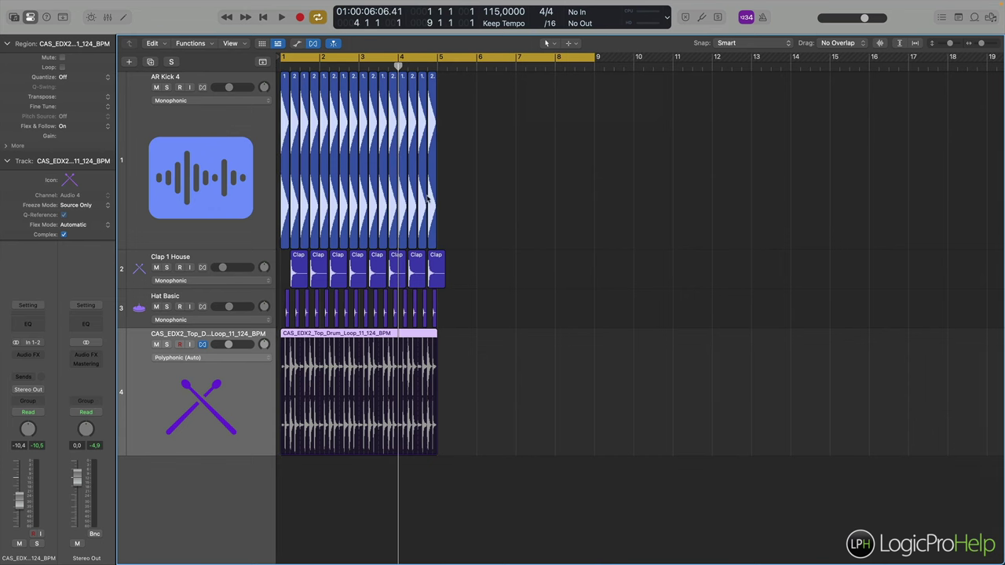
key("super+Right")
key("super+Right")
key("super+Right")
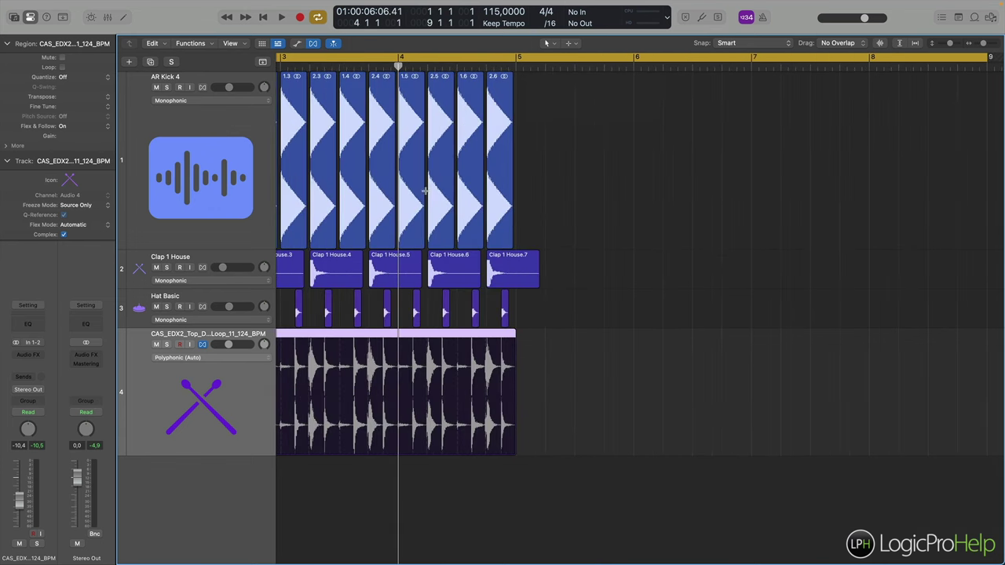
scroll(651, 307, "left", 10)
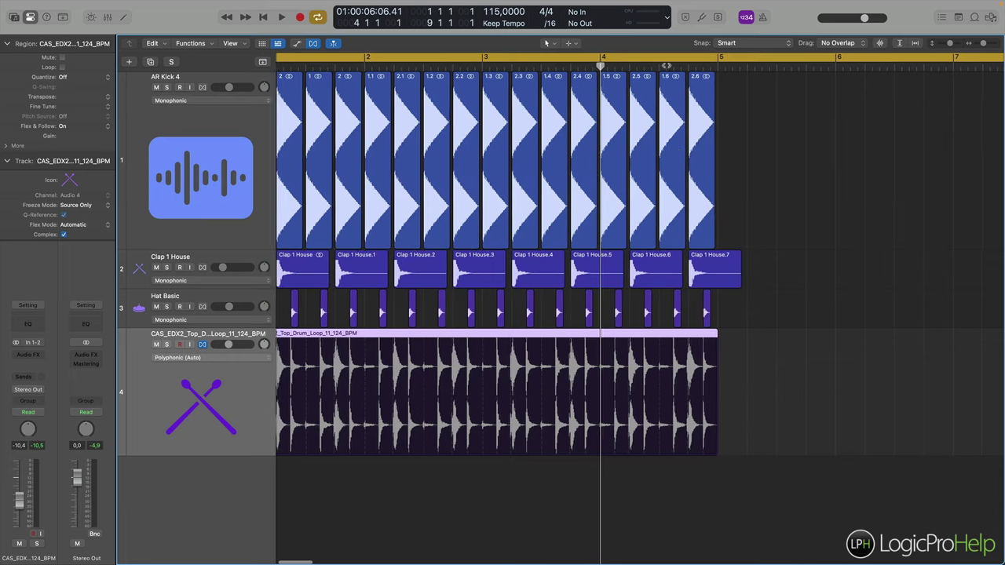
scroll(375, 82, "left", 2)
left_click(280, 69)
key("space")
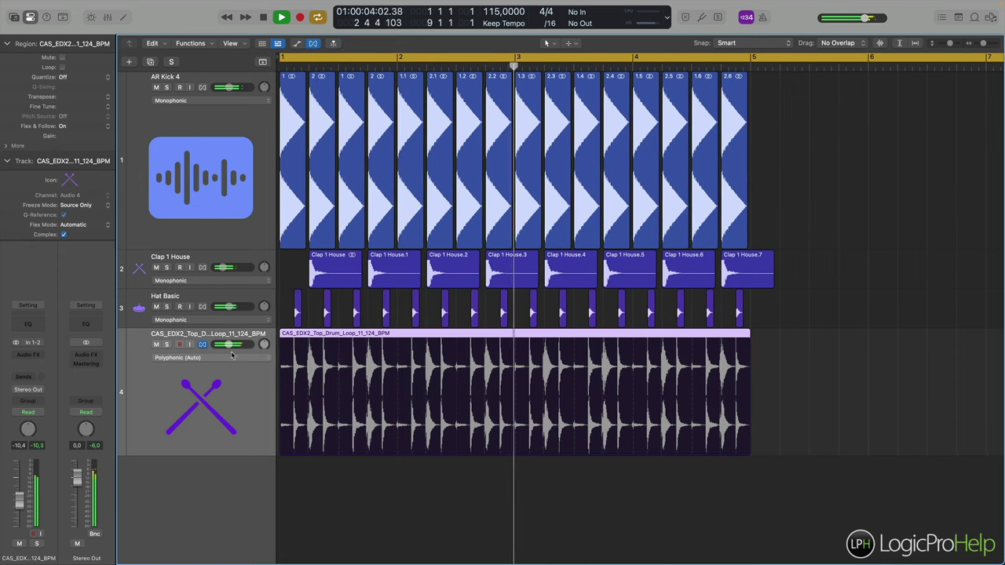
left_click_drag(228, 344, 229, 355)
key("space")
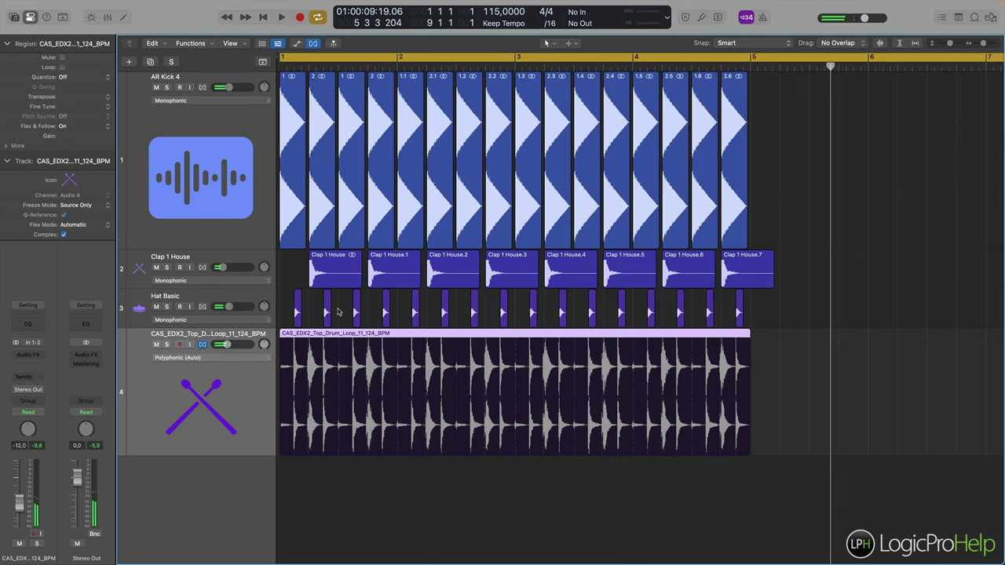
key("Return")
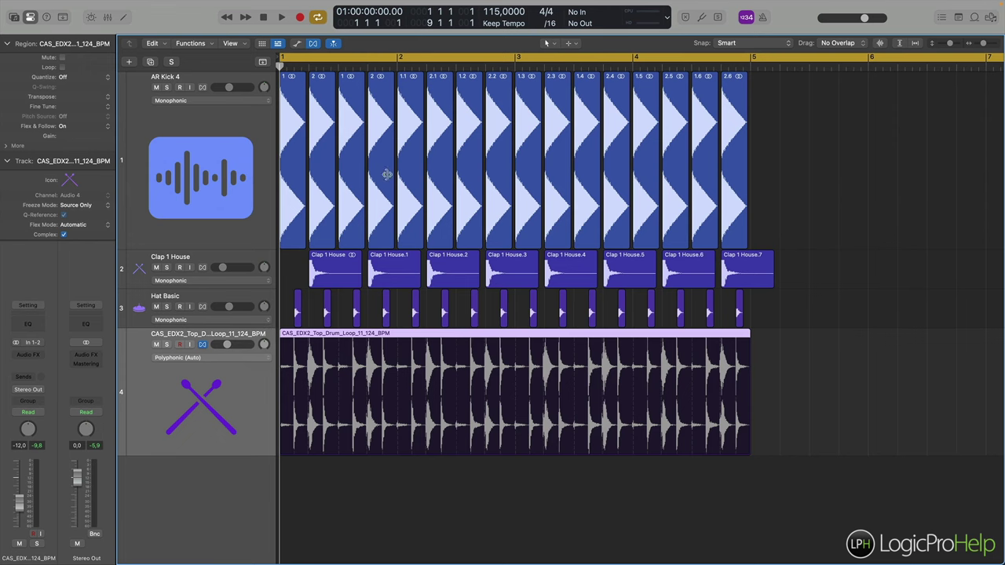
Hide the Flex controls and shorten the cycle range to end at bar 5.
left_click(312, 45)
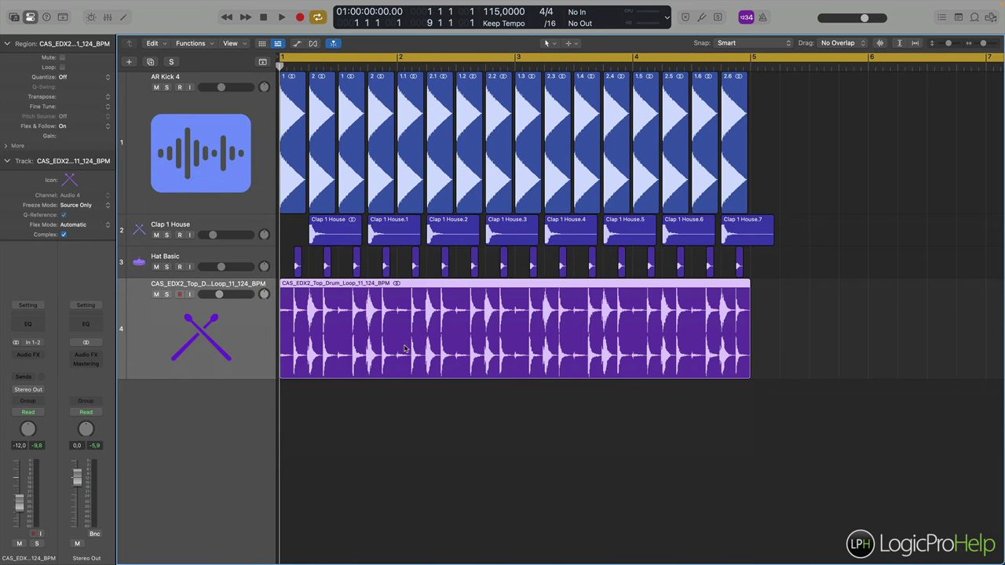
key("super+Left")
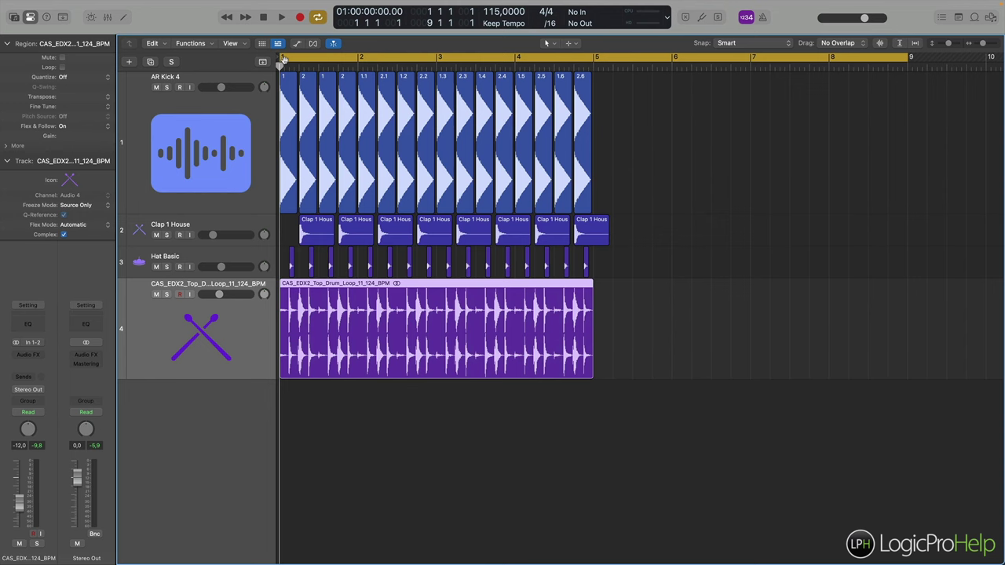
left_click_drag(909, 58, 595, 60)
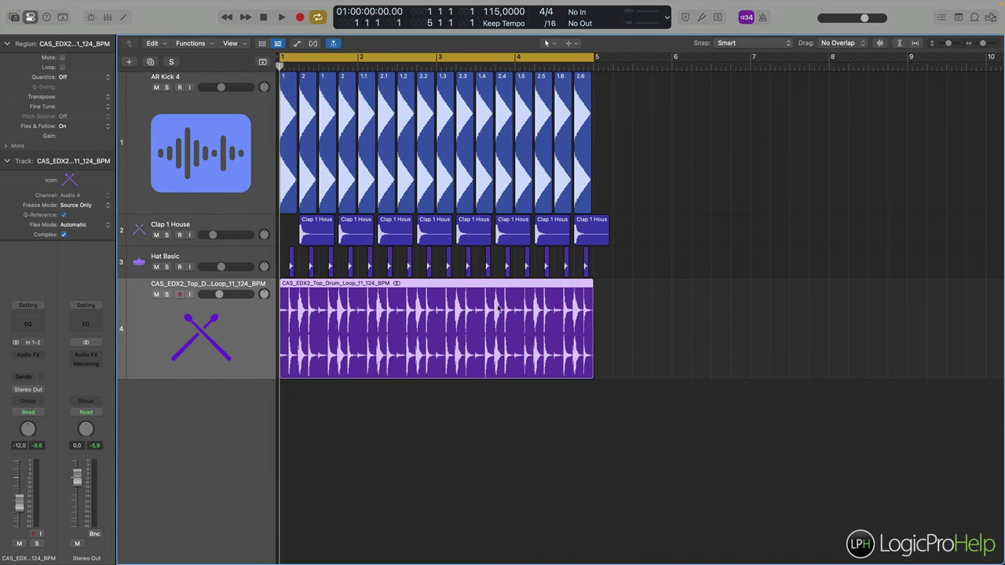
Open the file browser, audition the CPT_Chinatown_Choir sample in the Vox folder and return to the Selected folder.
key("f")
left_click(942, 83)
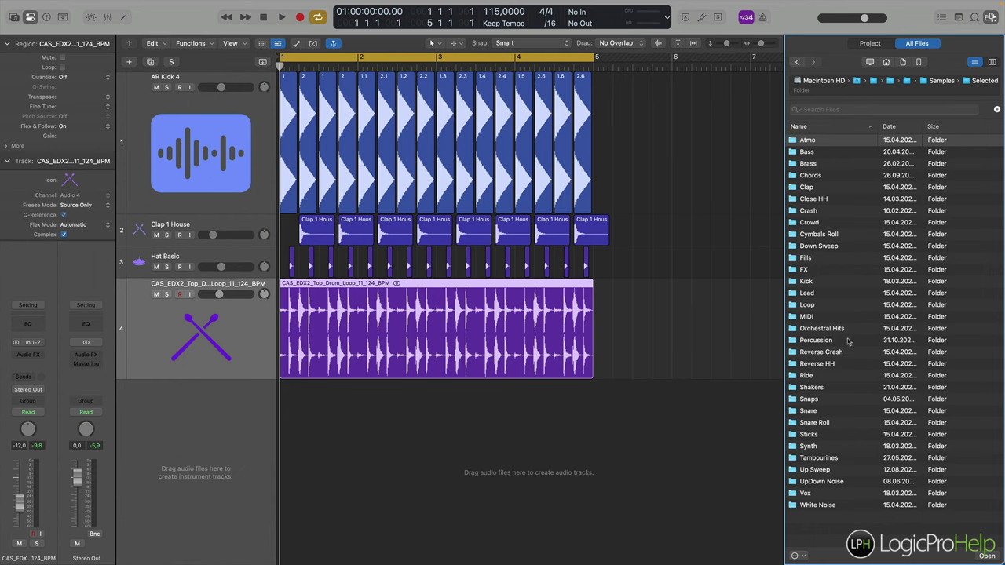
double_click(819, 493)
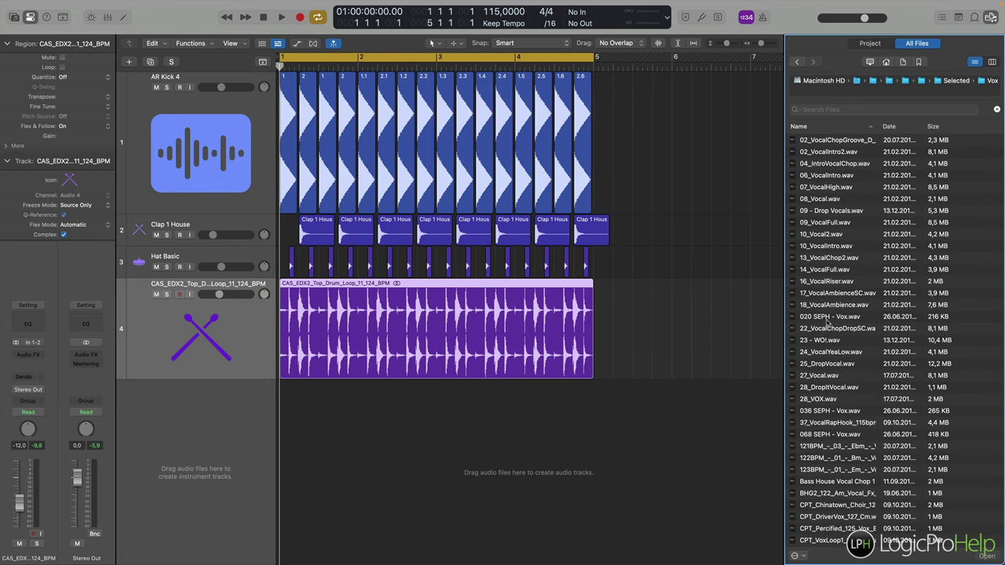
left_click(817, 506)
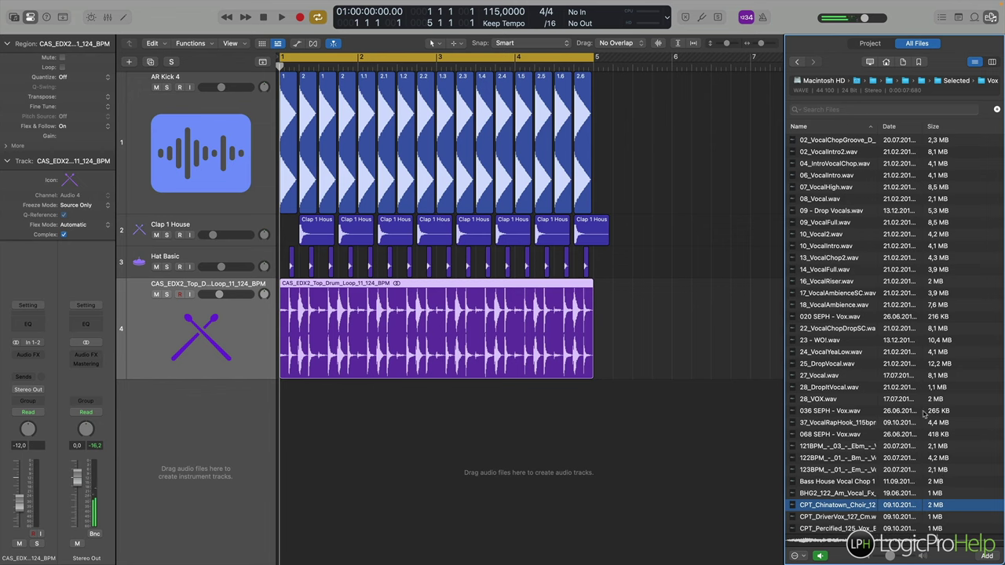
left_click(947, 82)
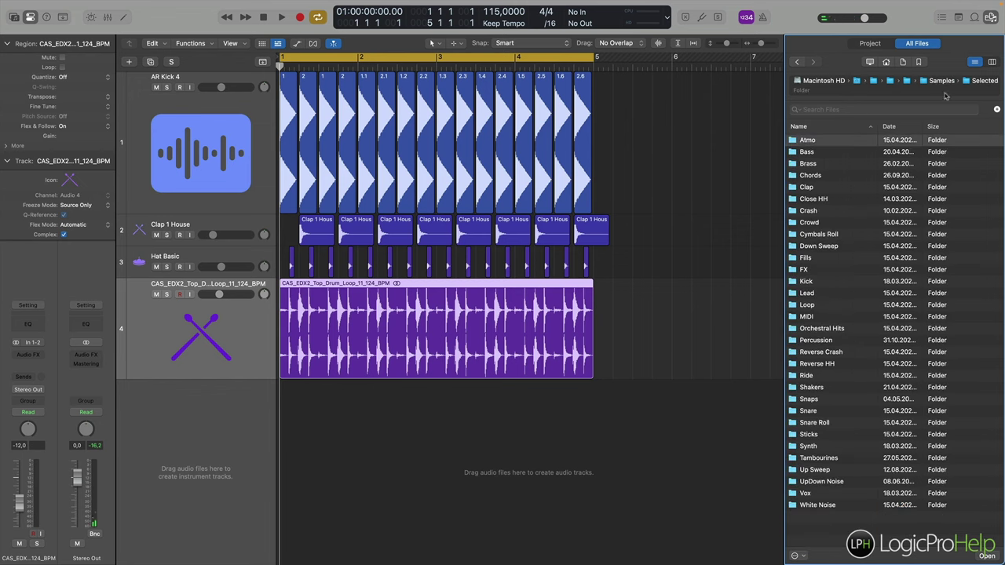
Import 23_Impact2.wav from the Down Sweep folder to a new audio track at bar 1 and lower its volume to -20.0 dB.
double_click(816, 247)
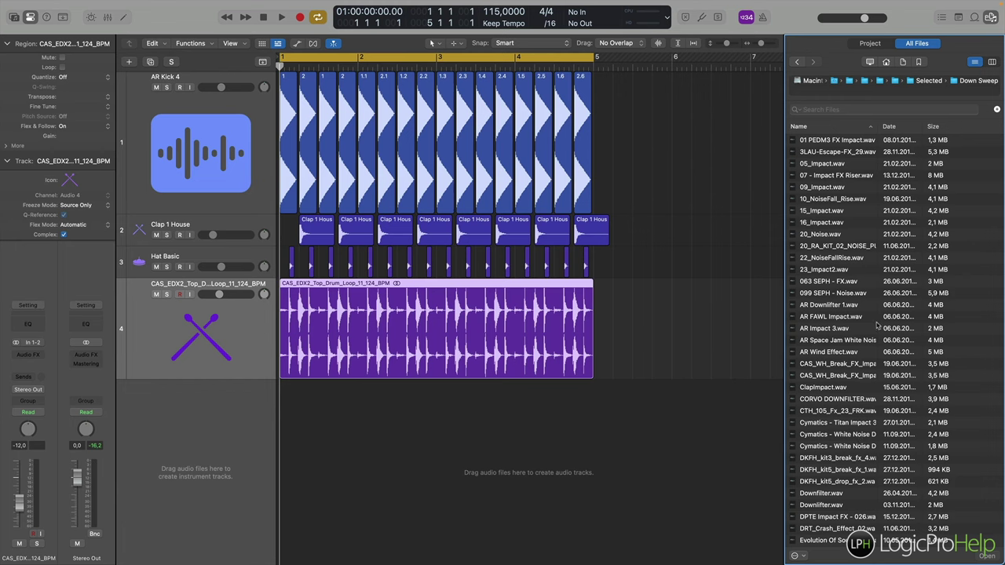
left_click(840, 269)
key("Up")
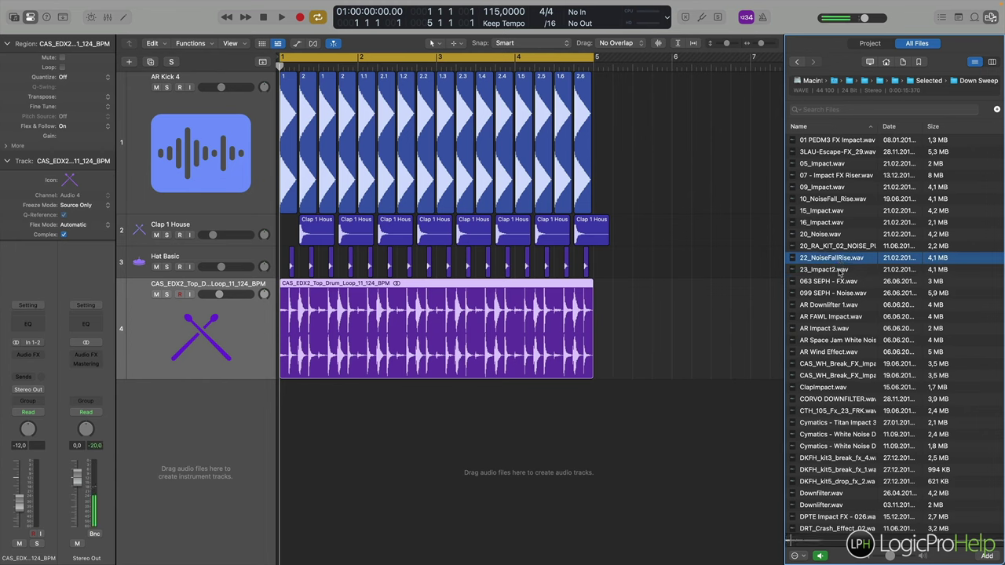
left_click(840, 269)
left_click_drag(840, 269, 300, 404)
left_click_drag(221, 401, 212, 400)
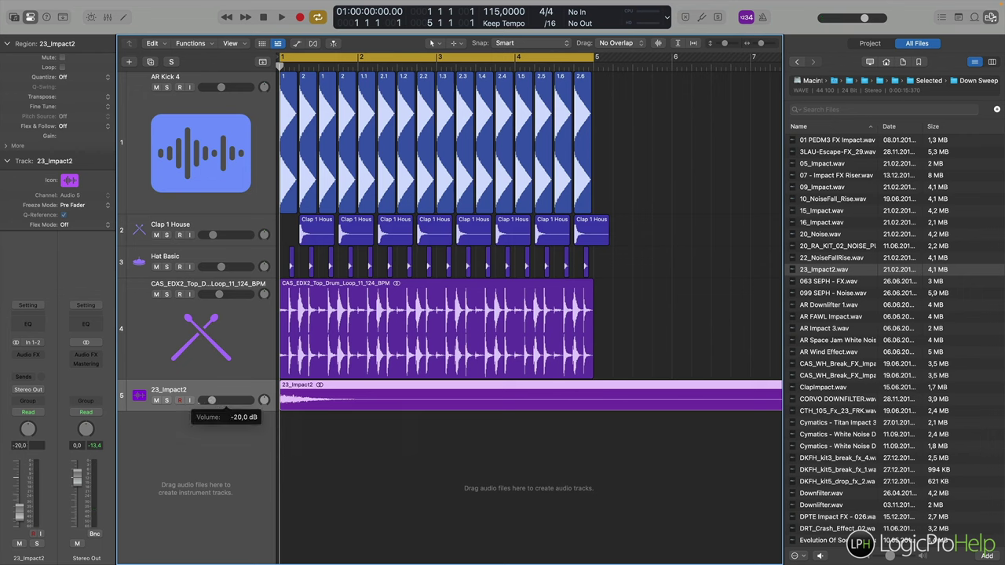
Play the arrangement, lower the 23_Impact2 track's volume to -25.5 dB and play it again from bar 1.
key("space")
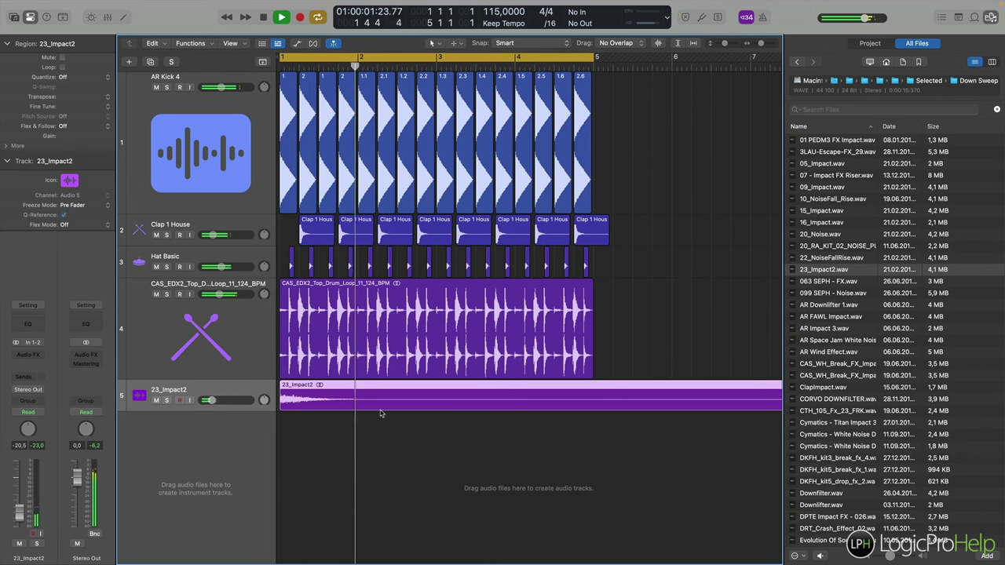
key("space")
left_click_drag(211, 401, 208, 401)
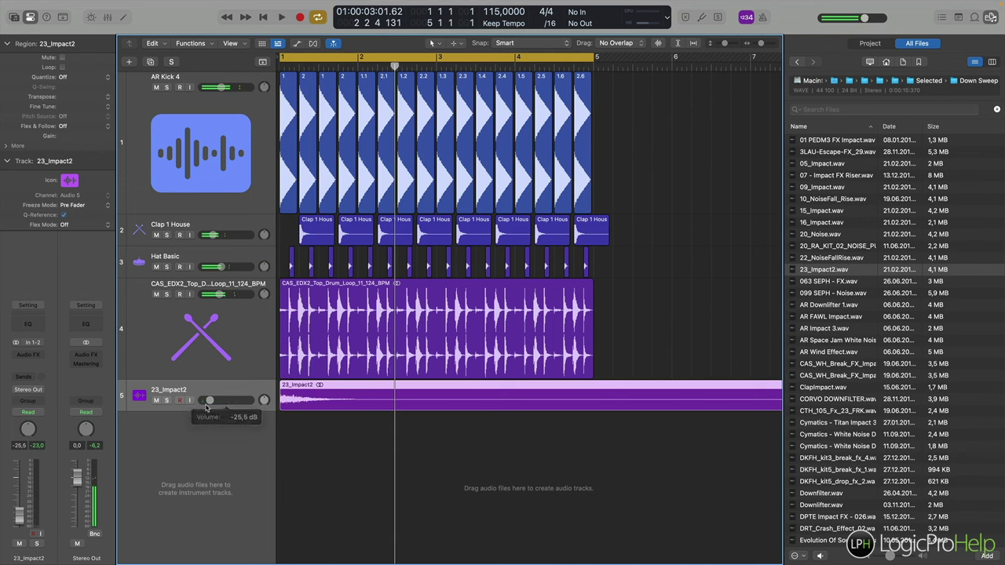
key("space")
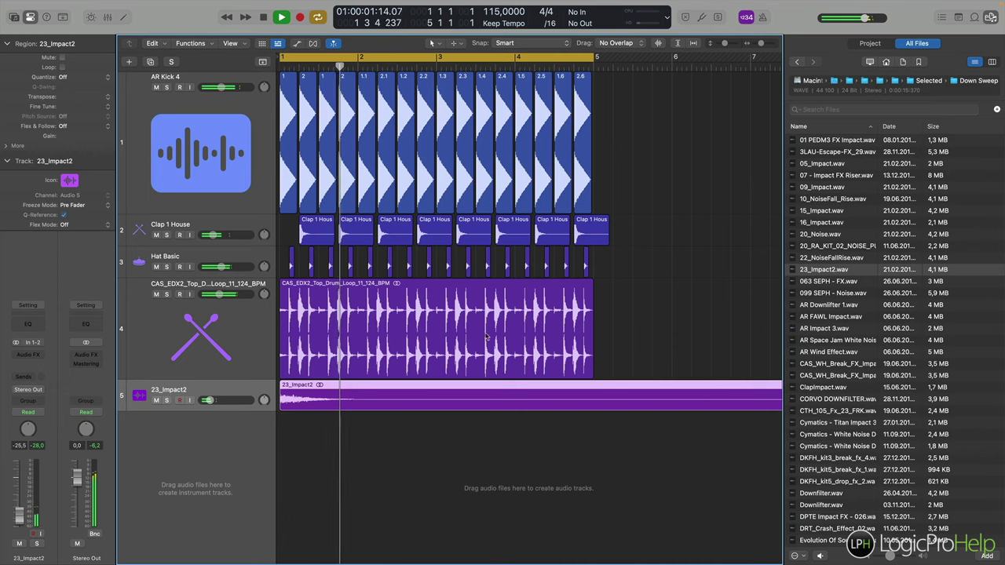
Close the file browser, split the 23_Impact2 region at bar 5 and delete the part after it.
key("f")
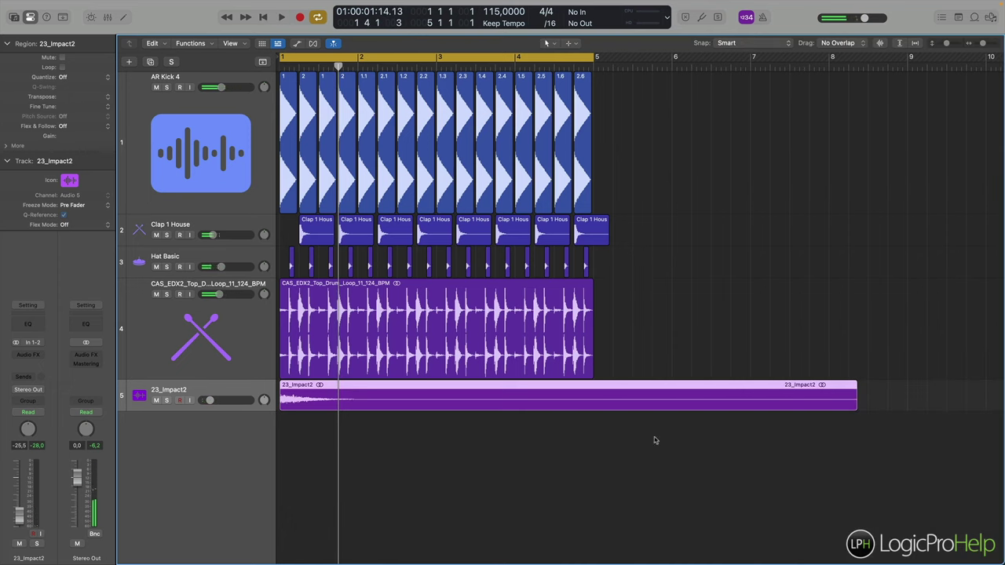
double_click(593, 400)
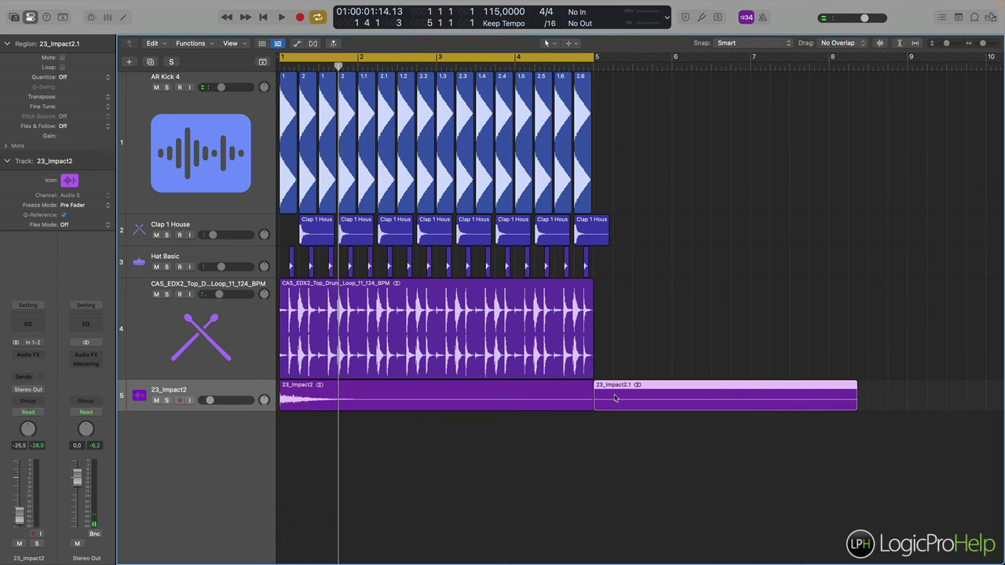
key("Delete")
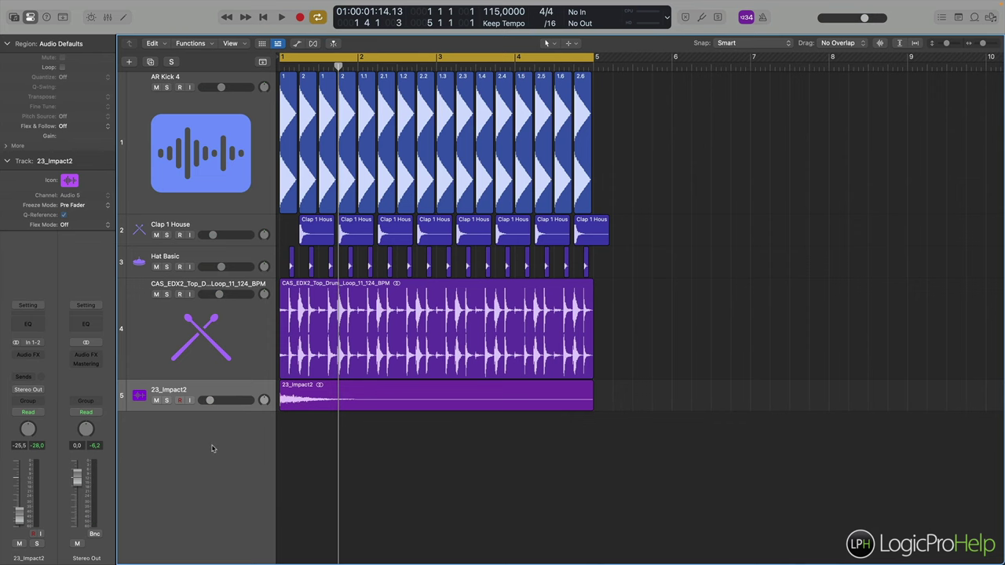
Add a new software instrument track below the 23_Impact2 track.
key("super+Right")
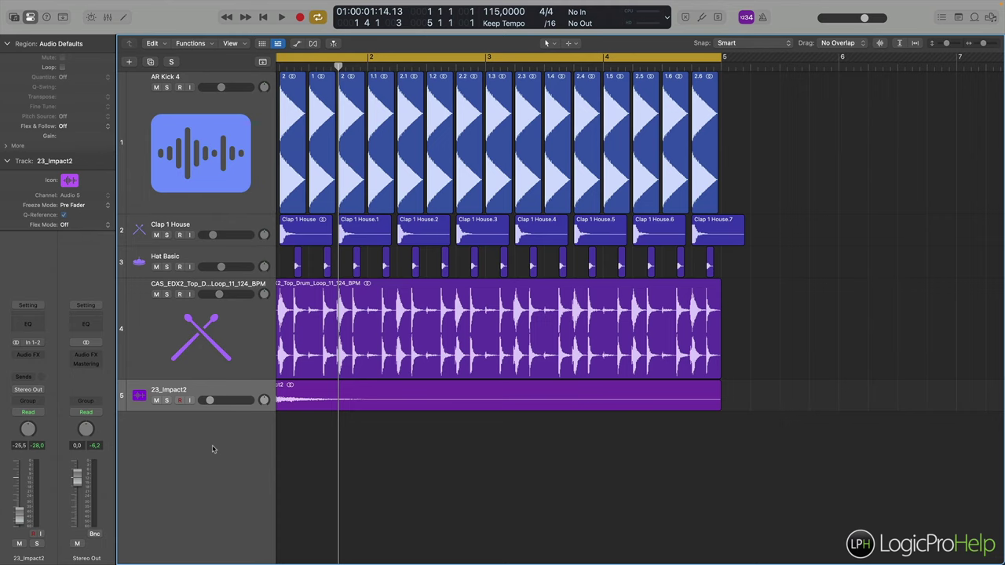
scroll(353, 456, "left", 3)
right_click(243, 427)
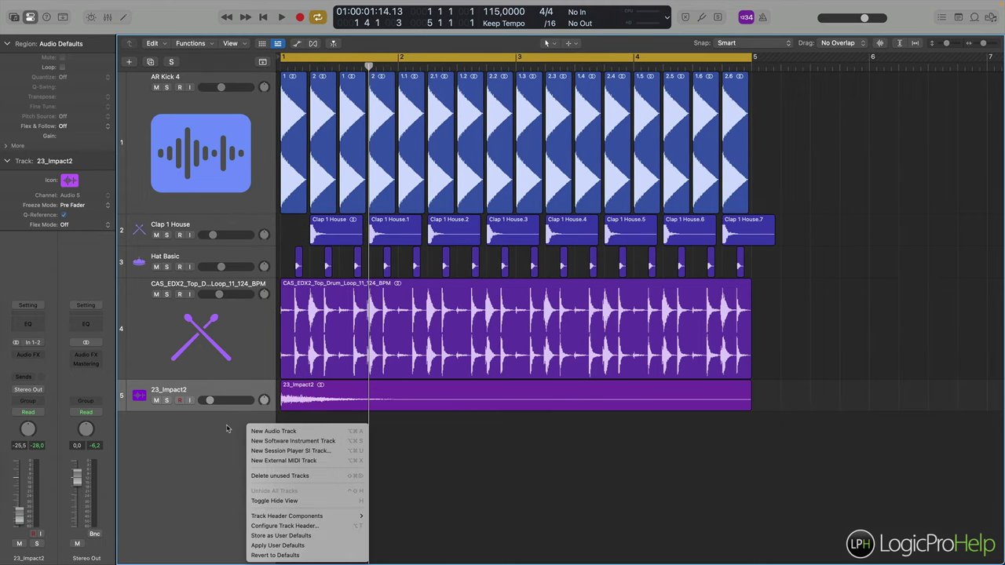
left_click(294, 444)
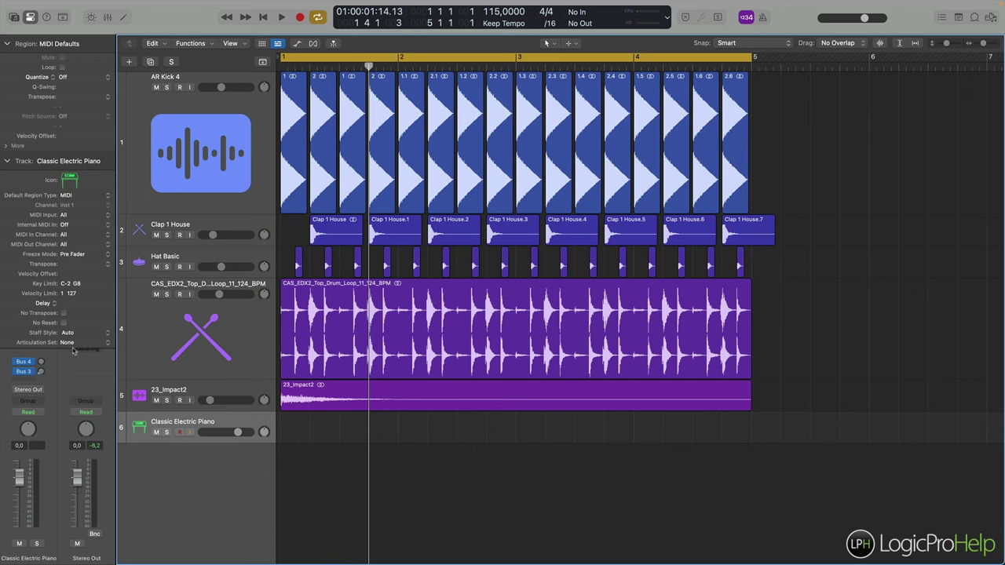
Collapse the Classic Electric Piano track's parameters, view its E-Piano instrument window and close it.
left_click(7, 161)
mouse_move(30, 330)
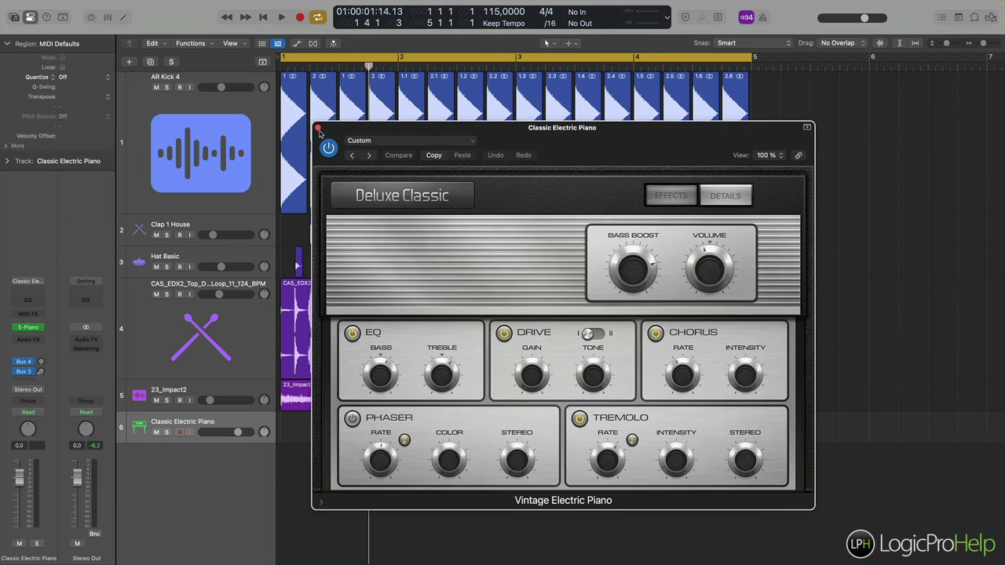
left_click(318, 128)
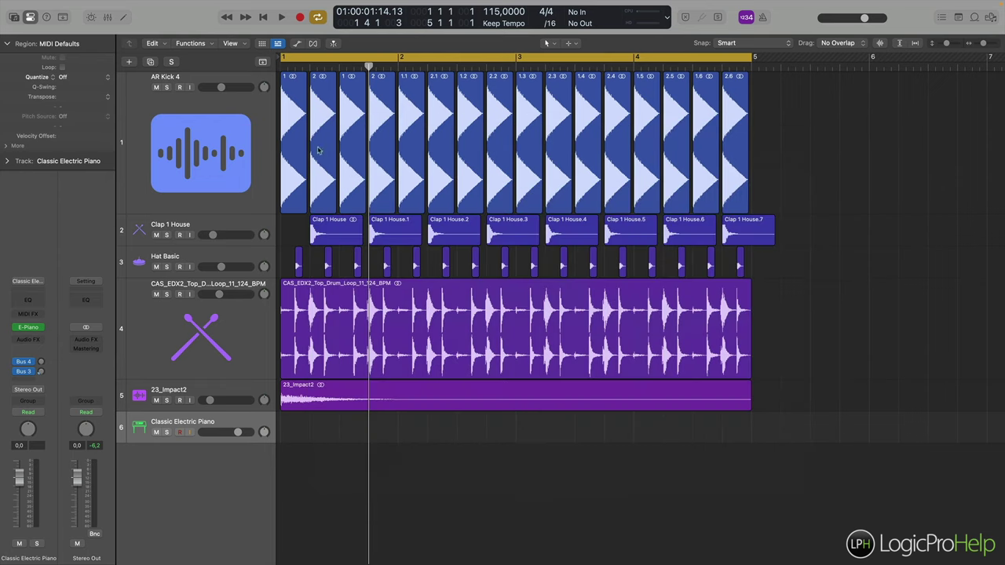
Add an external MIDI track below the electric piano track and delete it again.
right_click(247, 458)
left_click(284, 463)
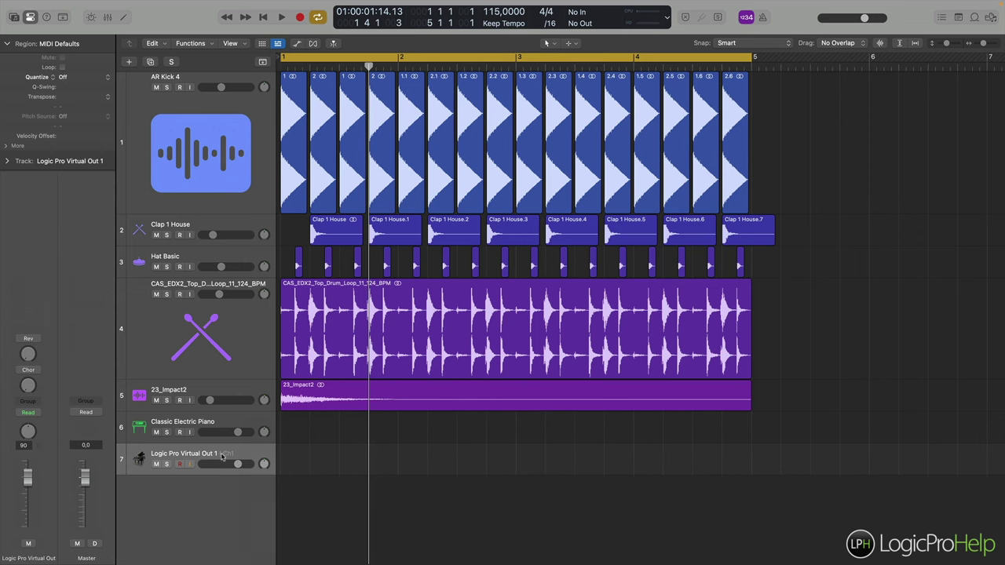
key("super+BackSpace")
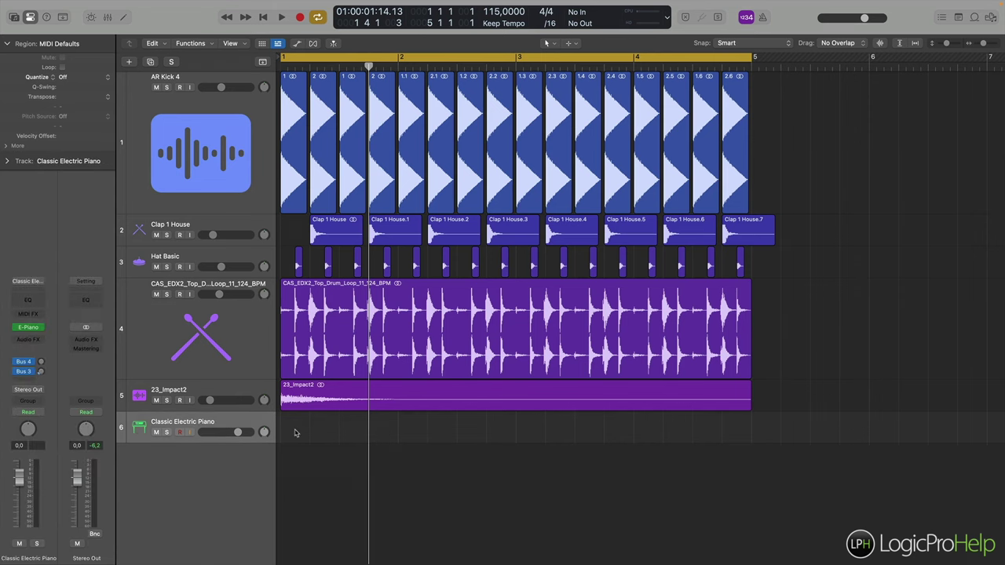
View the E-Piano instrument window once more, close it and increase the electric piano track's height.
left_click(28, 327)
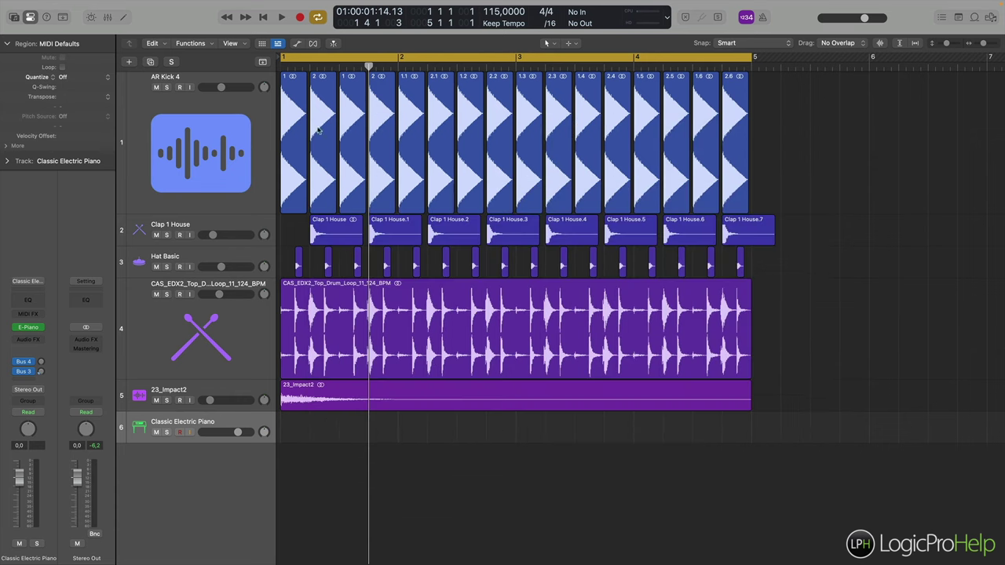
left_click(317, 127)
left_click_drag(255, 442, 276, 512)
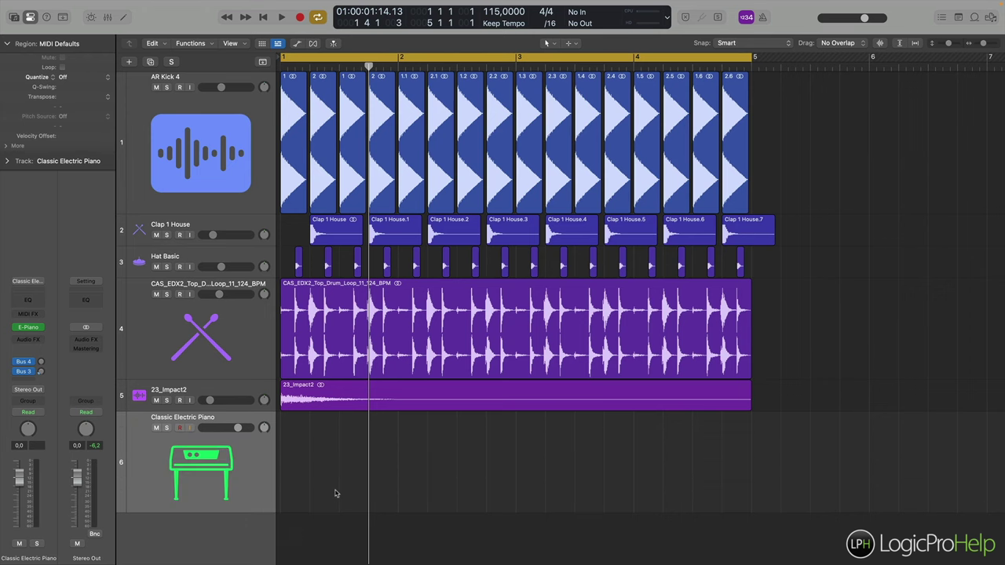
Create an empty MIDI region at bar 1 on the electric piano track and extend it to bar 5.
left_click(282, 69)
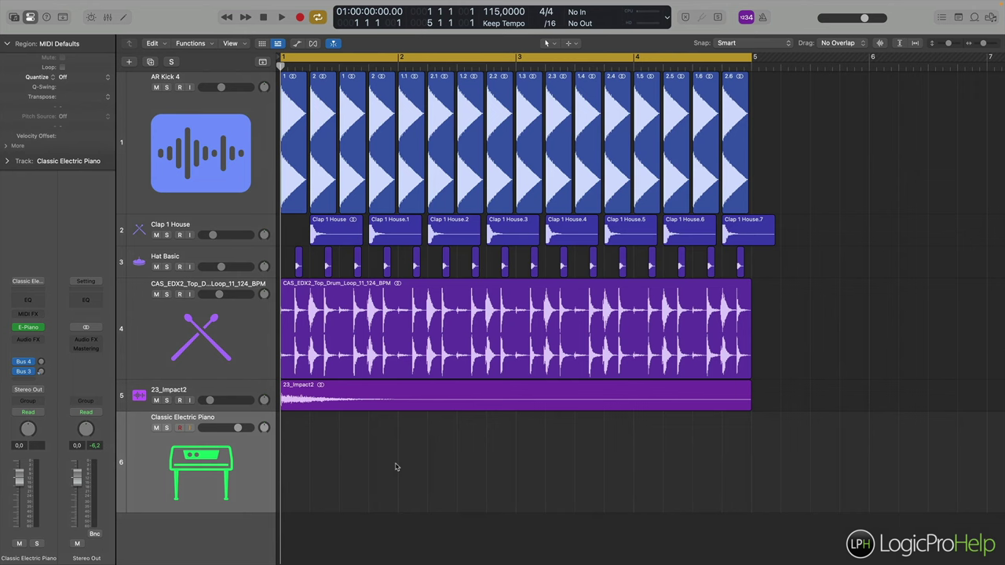
right_click(298, 424)
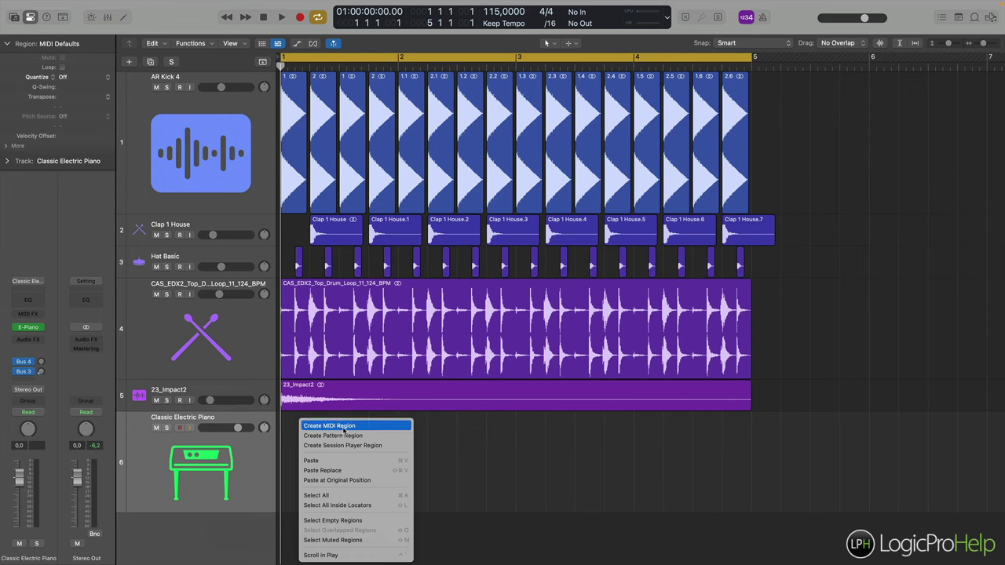
left_click(329, 425)
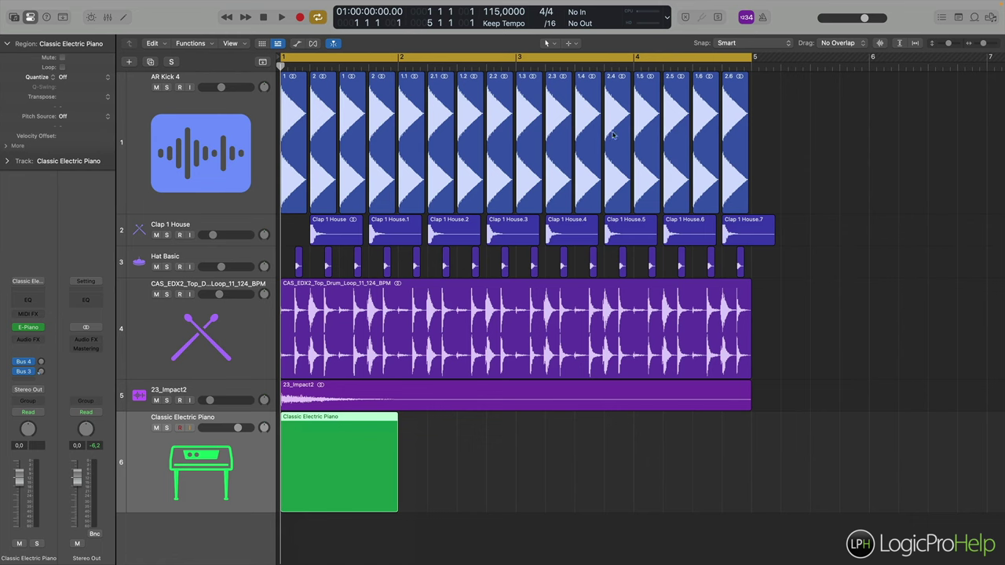
left_click_drag(394, 503, 750, 507)
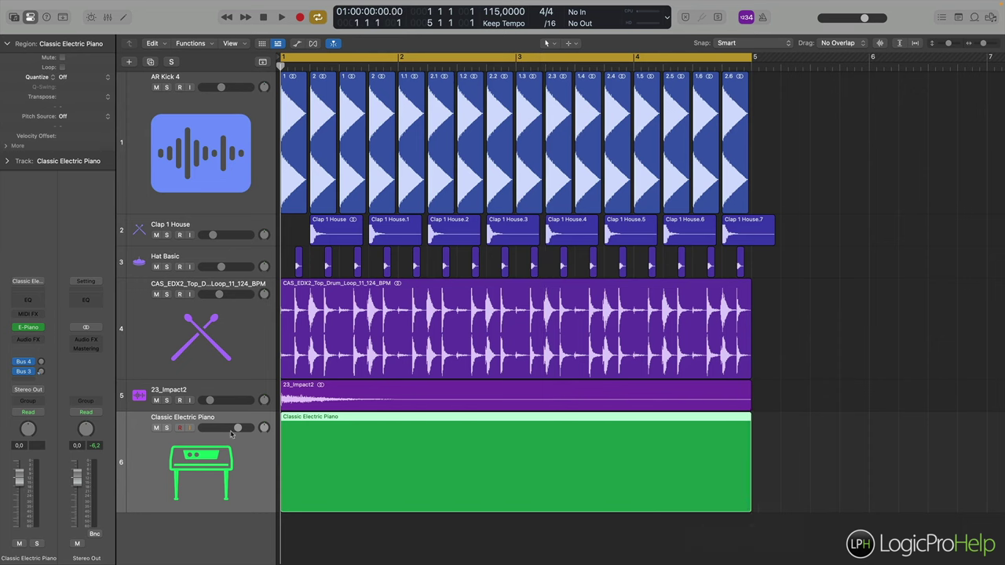
Open the electric piano region in the Piano Roll, enlarge the editor and audition several notes on its keyboard.
double_click(364, 417)
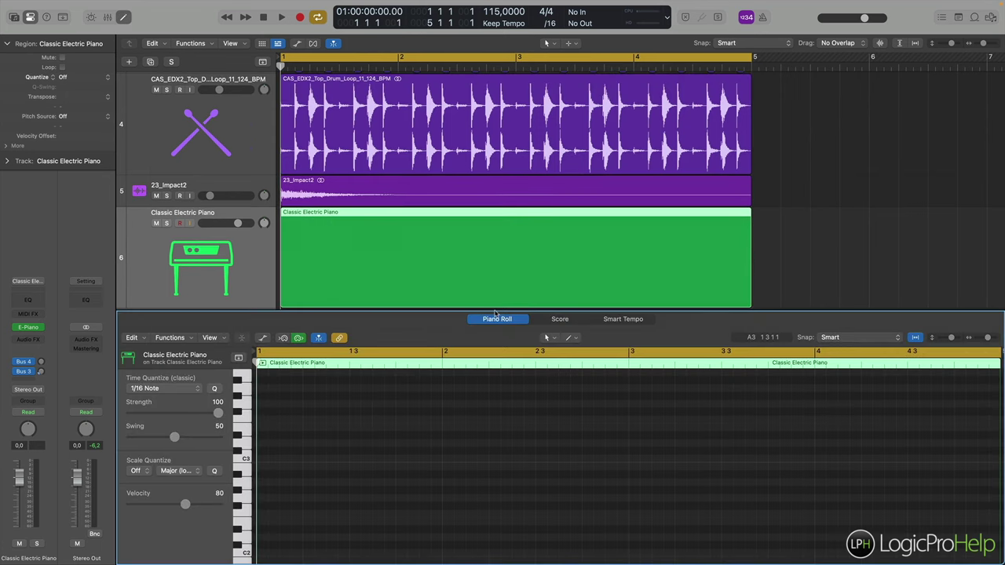
left_click_drag(494, 311, 494, 226)
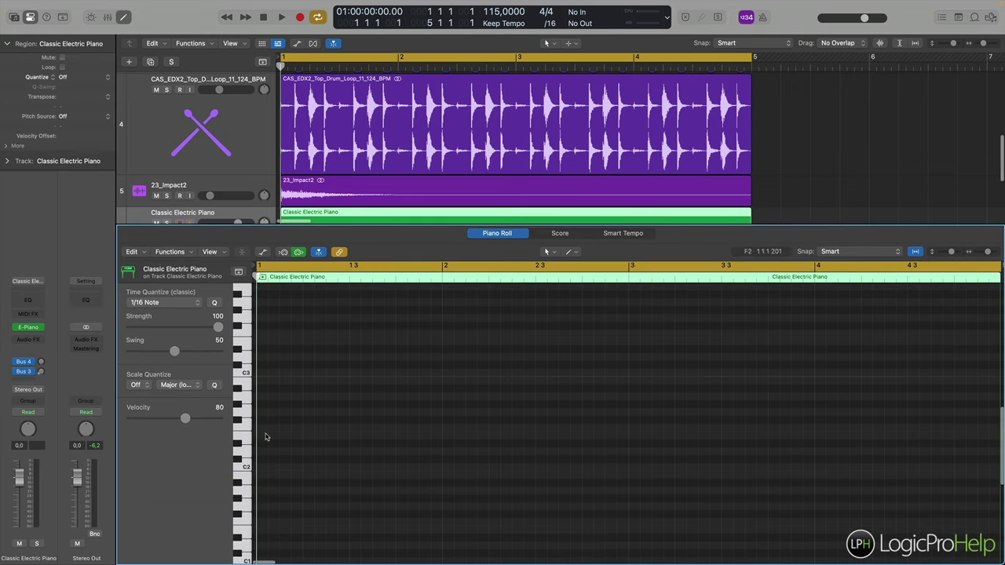
left_click(245, 550)
left_click(245, 549)
scroll(246, 365, "up", 3)
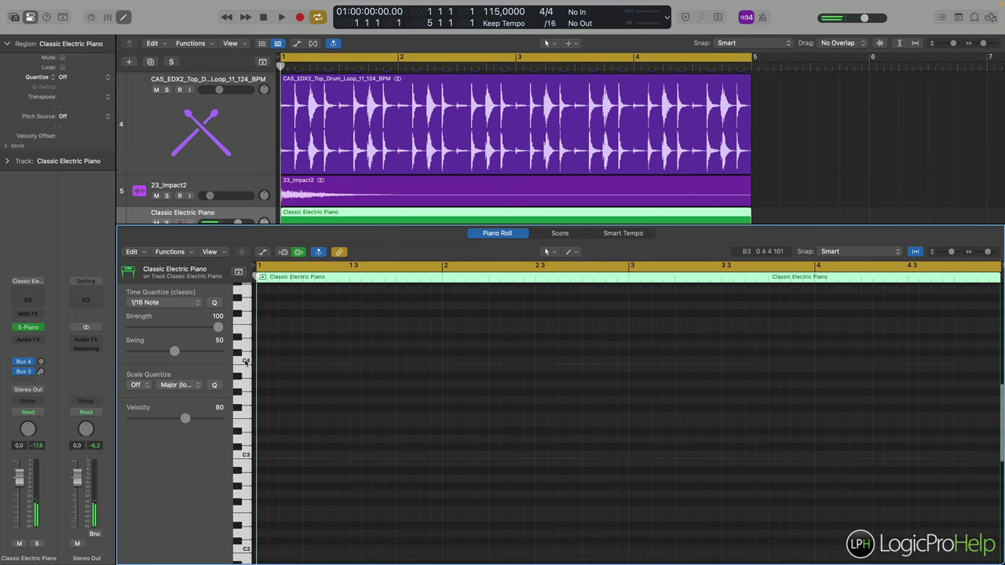
left_click(246, 372)
left_click(247, 400)
left_click(248, 428)
scroll(249, 429, "down", 5)
scroll(248, 428, "down", 2)
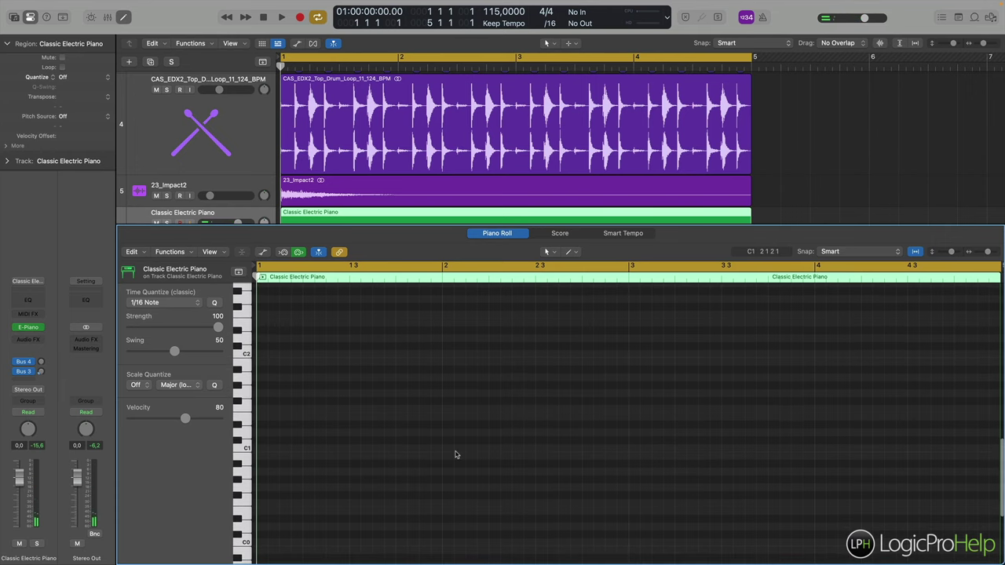
Add a C1 note at bar 1, lengthen it to bar 2 and place the playhead at bar 2.
left_click(262, 450)
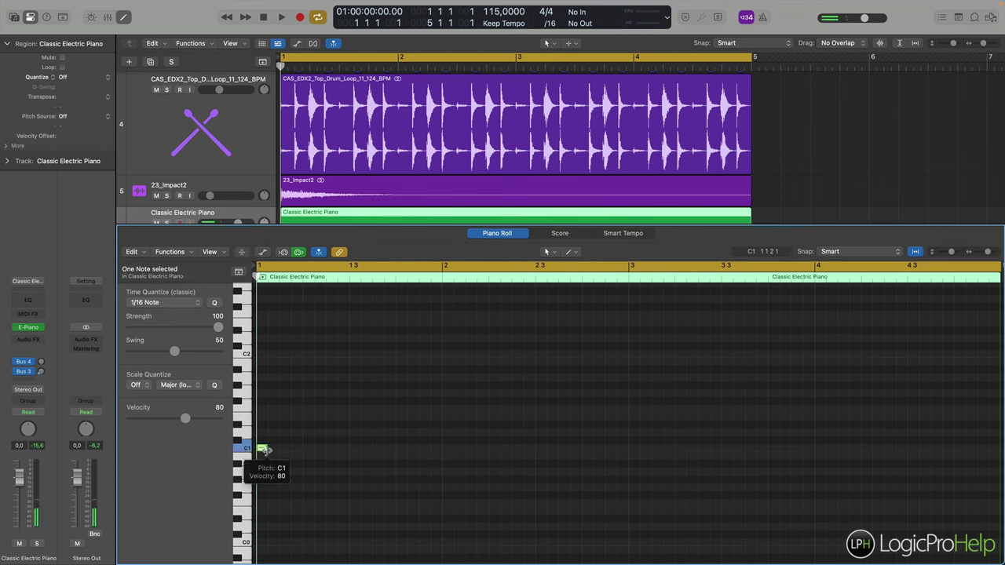
left_click_drag(264, 450, 442, 452)
left_click_drag(425, 229, 433, 449)
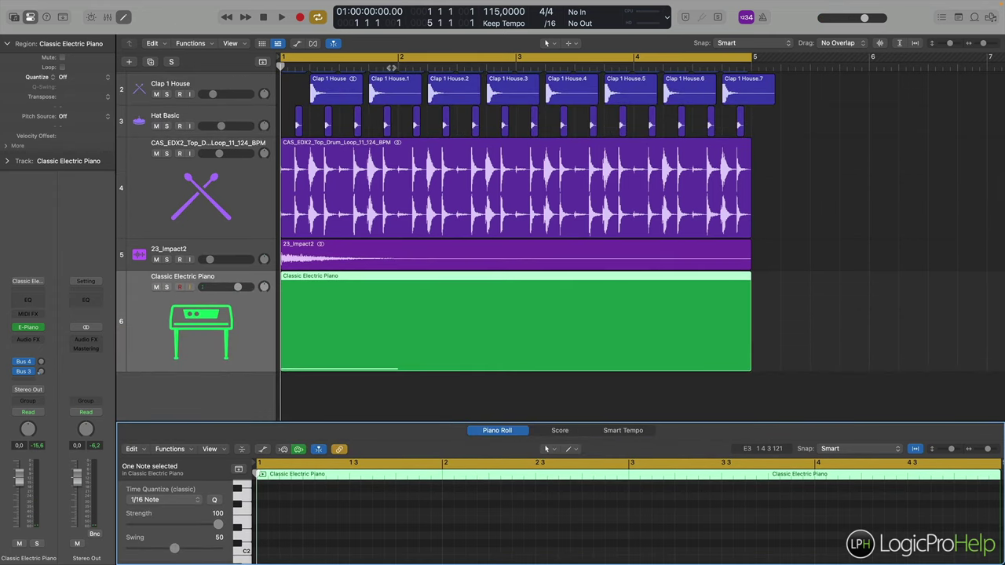
left_click(397, 66)
left_click_drag(419, 422, 418, 167)
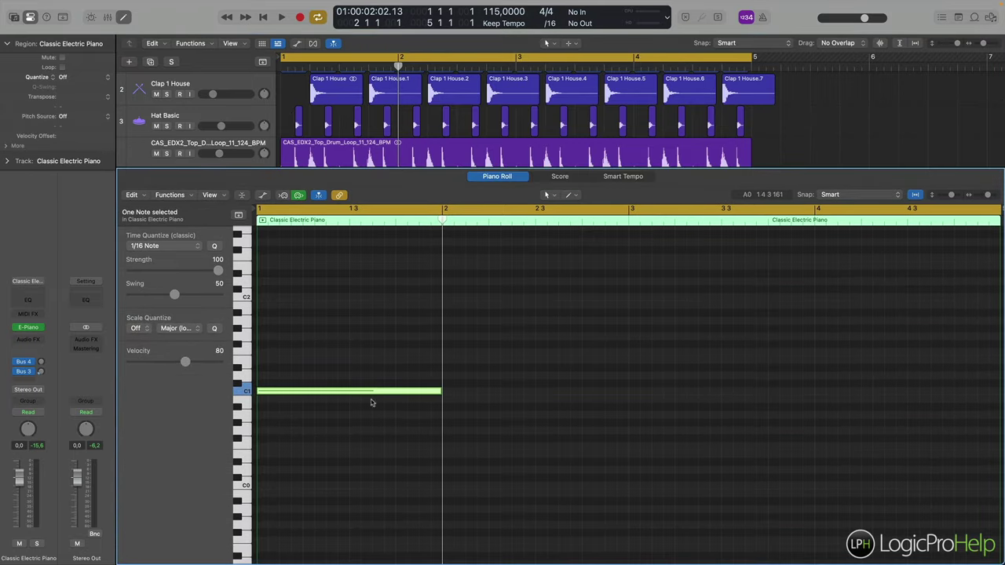
Move the one-bar note up an octave to C2 and close the Piano Roll.
left_click_drag(355, 391, 354, 295)
scroll(376, 359, "up", 3)
scroll(380, 359, "up", 1)
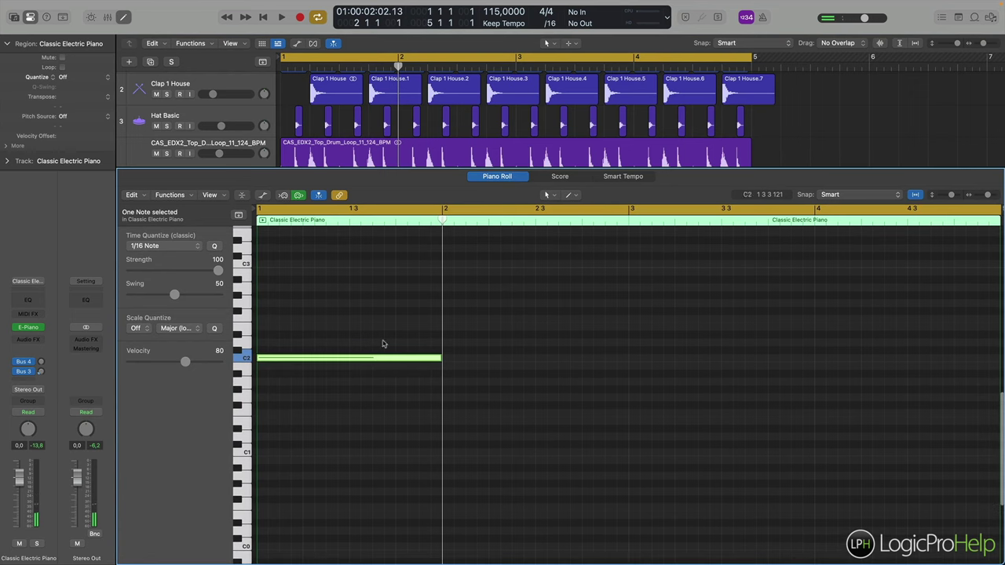
key("p")
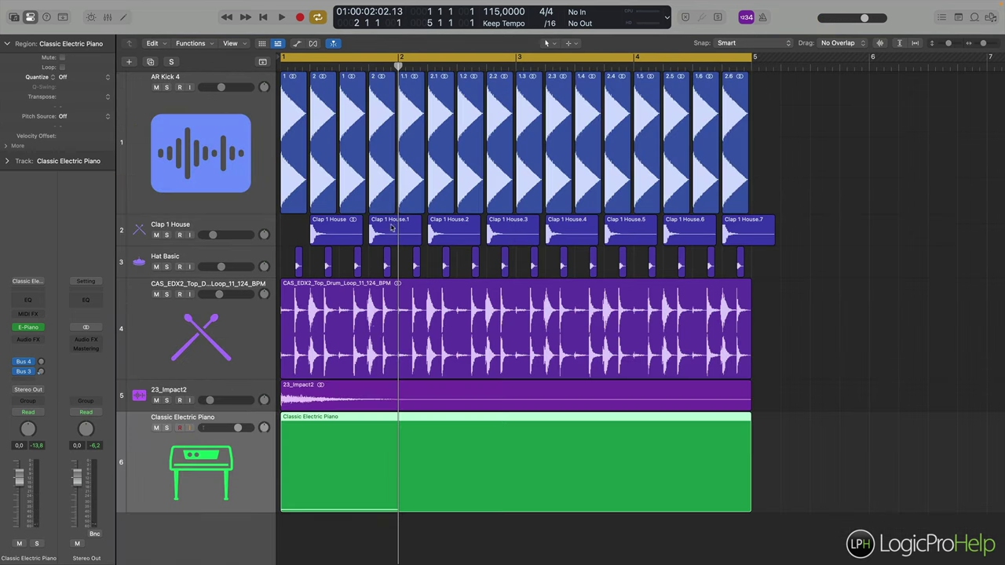
Solo the electric piano track, play its note from bar 1 and turn the solo off again.
left_click(166, 428)
key("space")
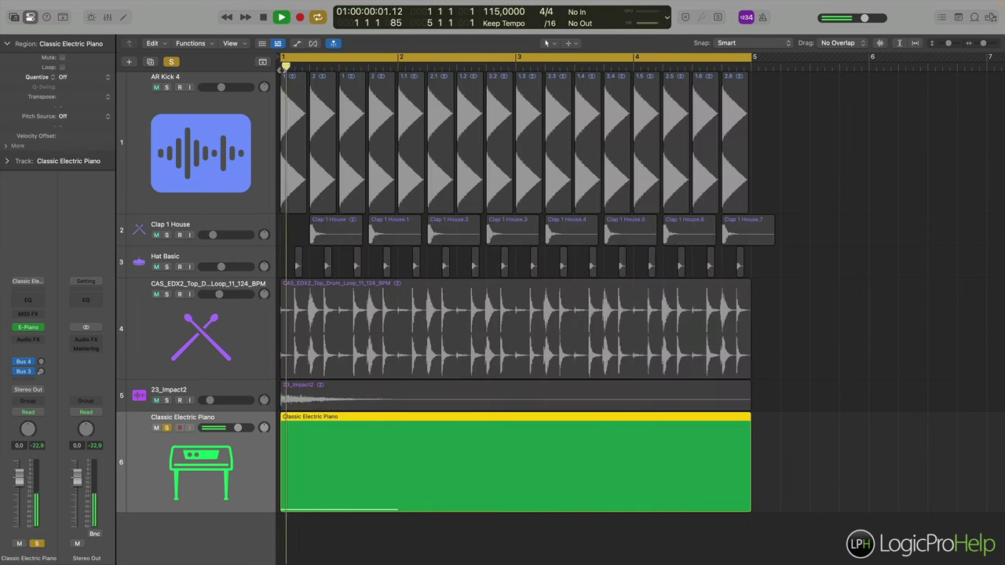
key("space")
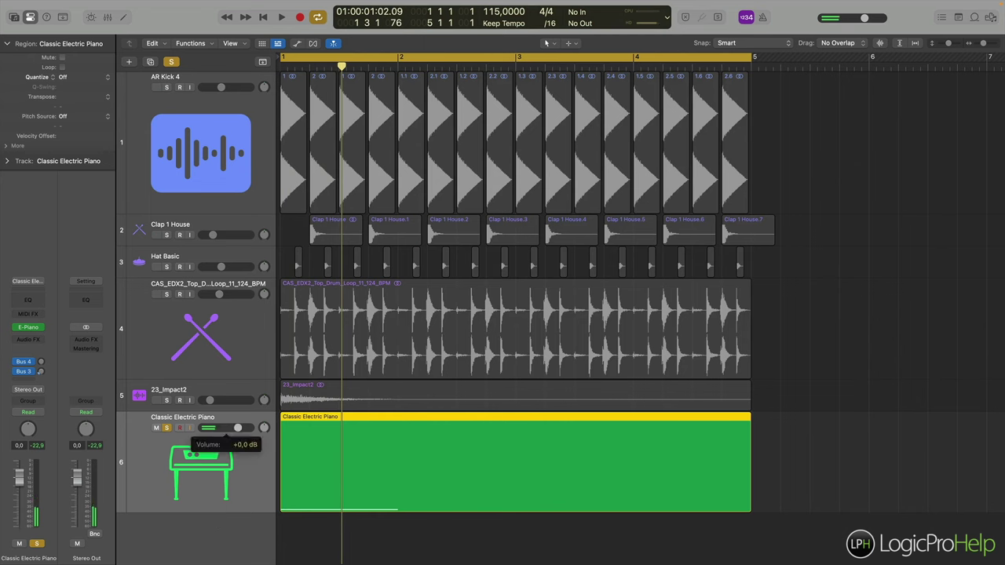
left_click(166, 428)
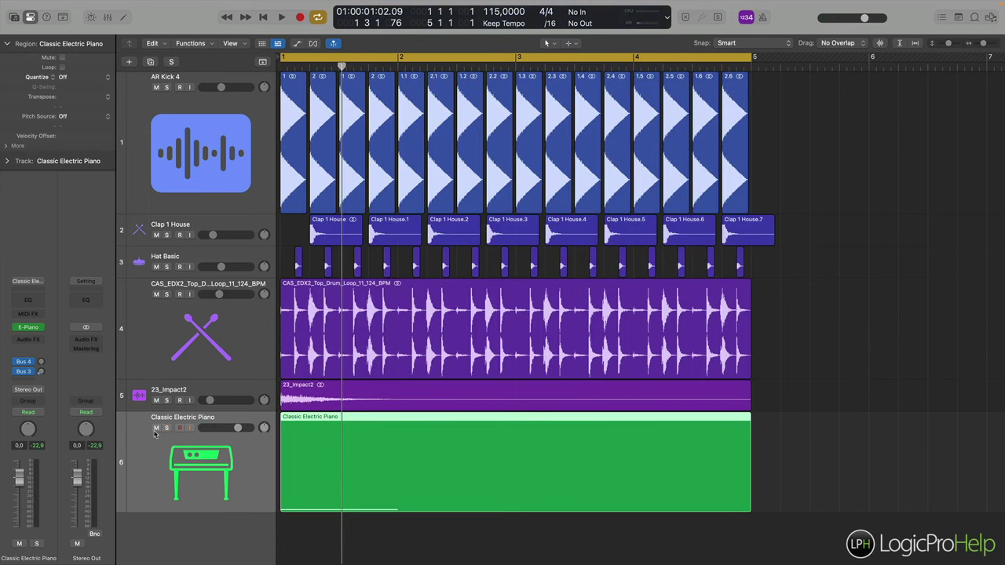
Mute the electric piano track, play the other tracks from bar 1 and unmute it.
left_click(156, 428)
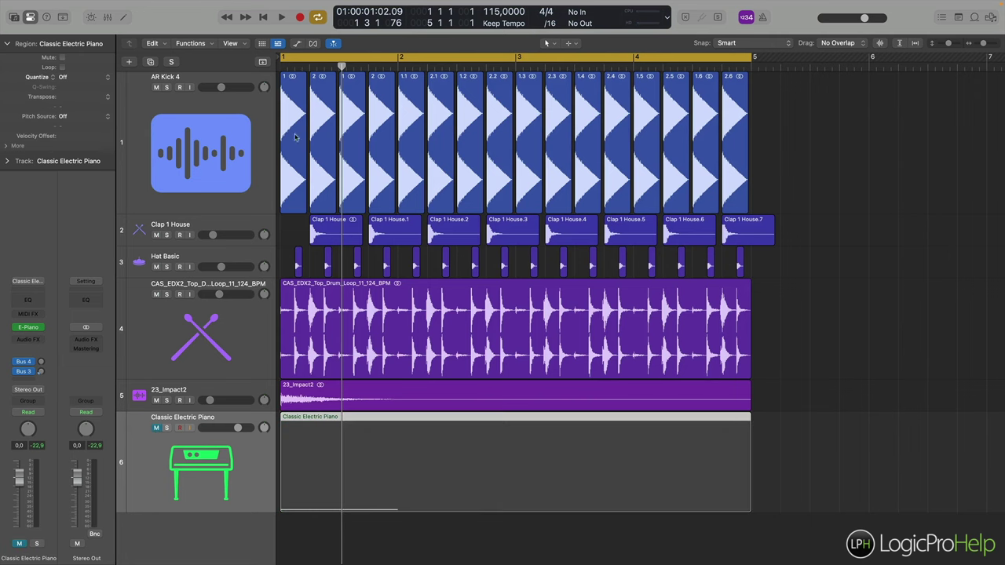
key("Return")
key("space")
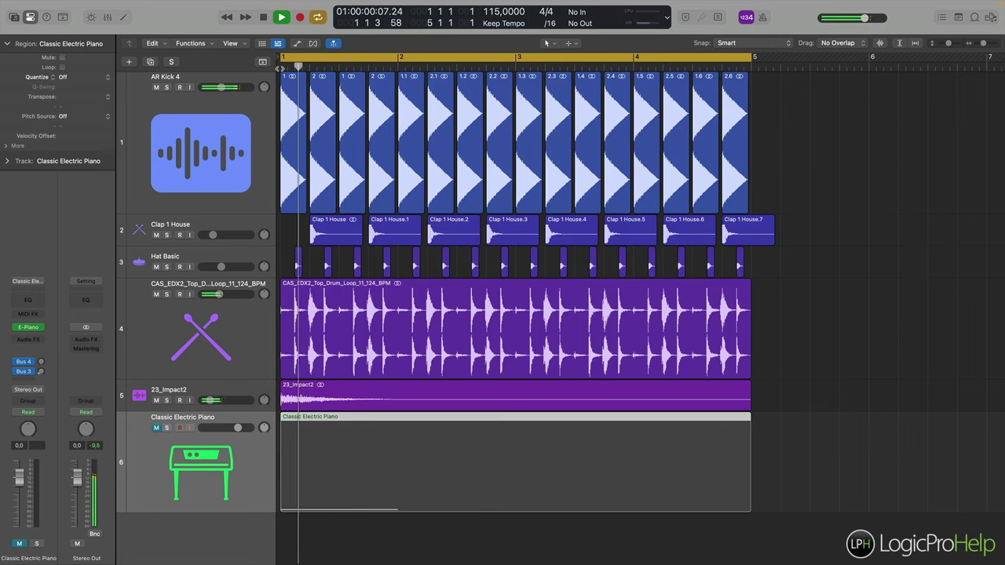
left_click(156, 428)
Solo the electric piano track and reopen its MIDI region in the Piano Roll.
left_click(166, 428)
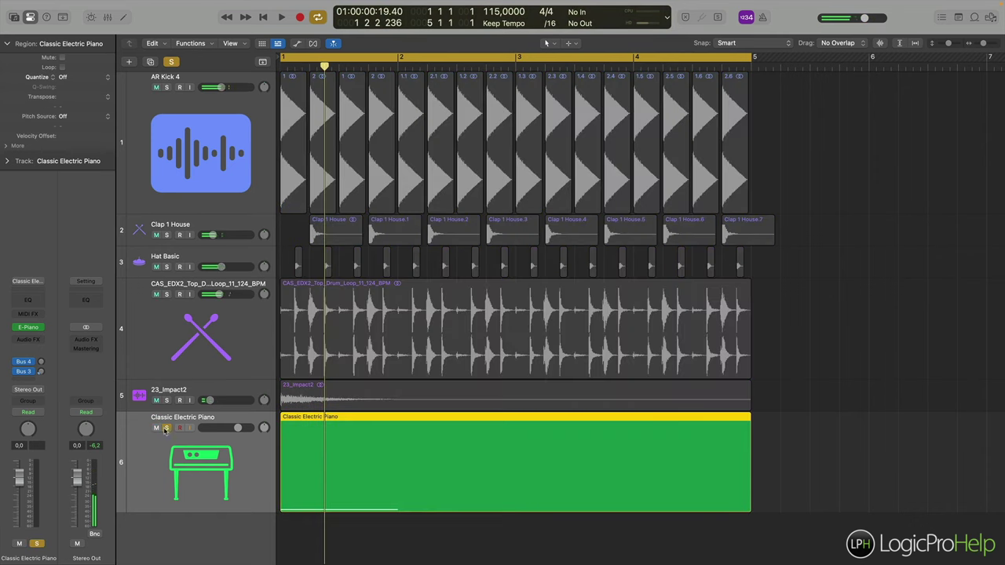
double_click(318, 422)
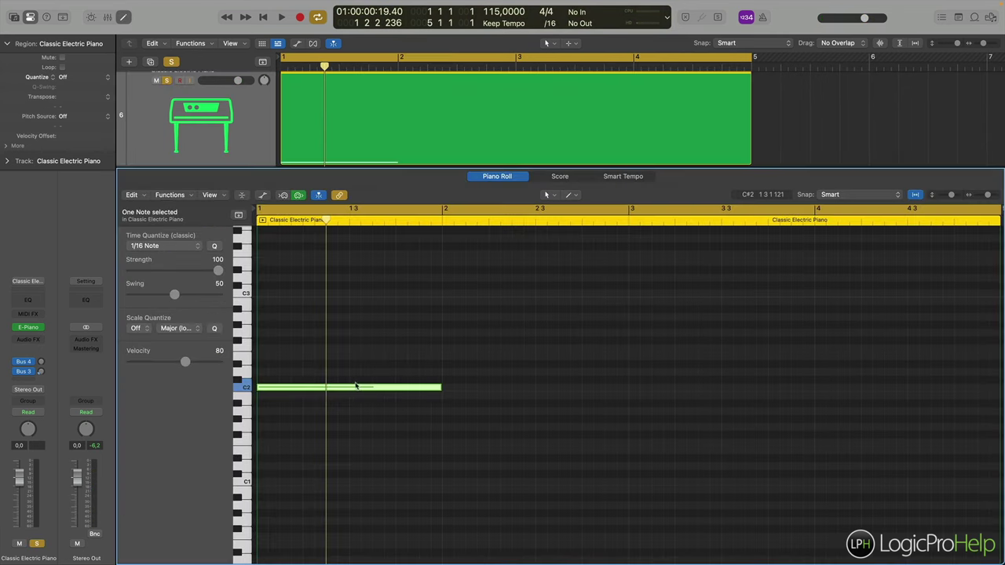
Copy the one-bar C2 note into bar 2, repeat the copy, and delete both duplicates again.
left_click_drag(365, 387, 547, 392)
key("super+r")
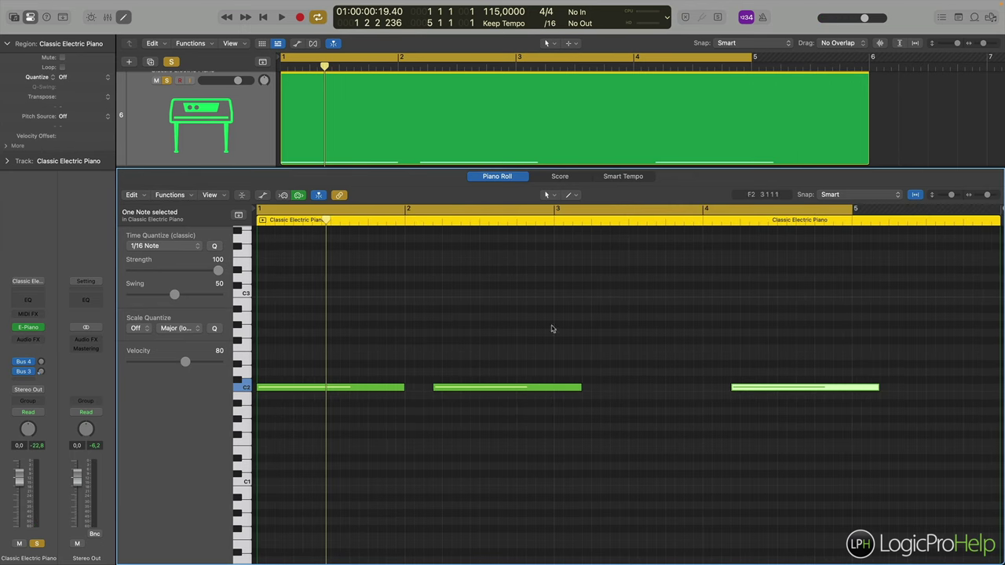
left_click_drag(740, 312, 777, 469)
key("Delete")
left_click(540, 389)
scroll(539, 394, "left", 2)
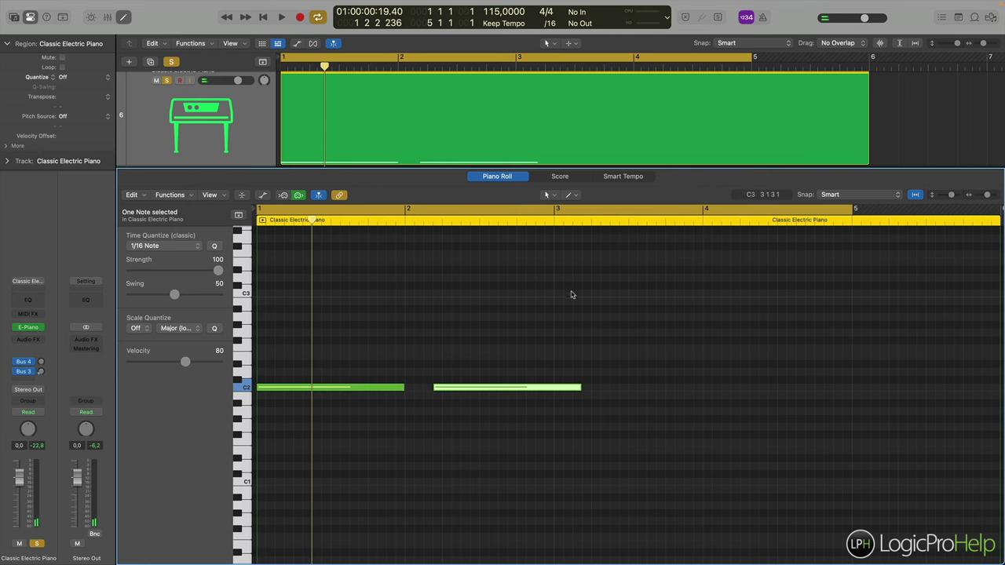
key("Delete")
mouse_move(401, 390)
left_mouse_down()
mouse_move(362, 396)
mouse_move(400, 391)
left_mouse_up()
left_click(378, 392)
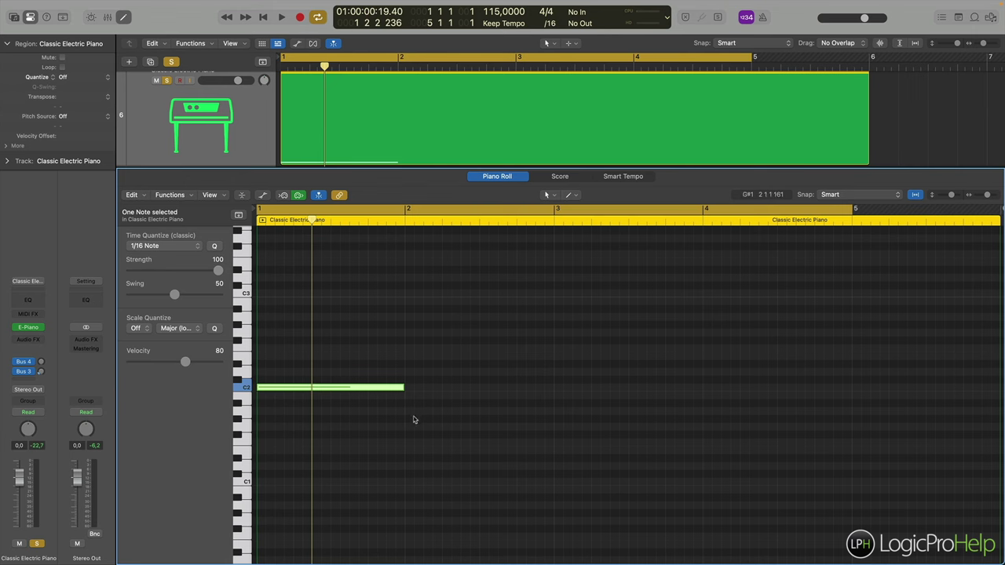
Duplicate the C2 note up to F2 in bar 1, play the two notes together and deselect them.
scroll(431, 361, "up", 1)
scroll(432, 365, "up", 3)
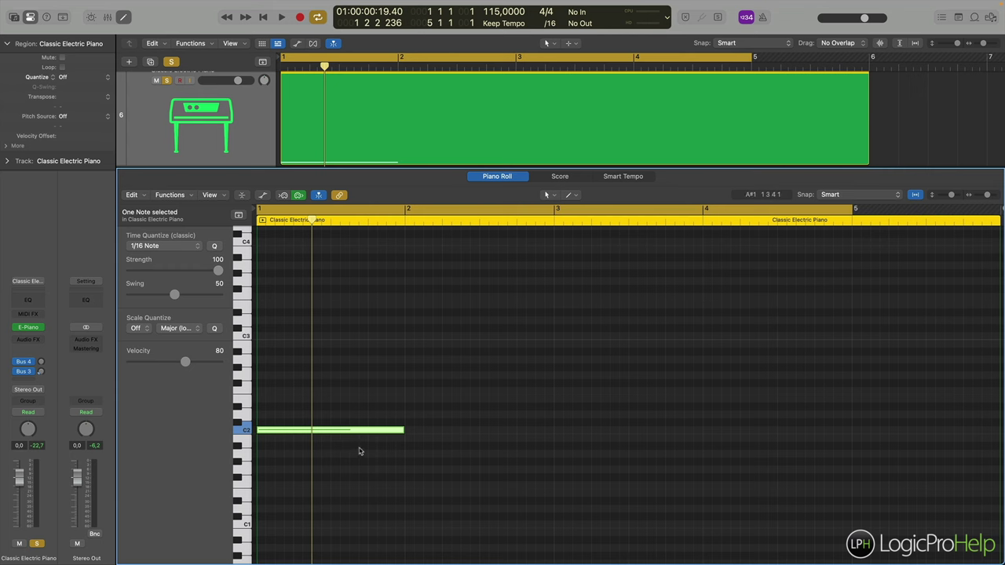
left_click_drag(365, 428, 362, 390)
key("space")
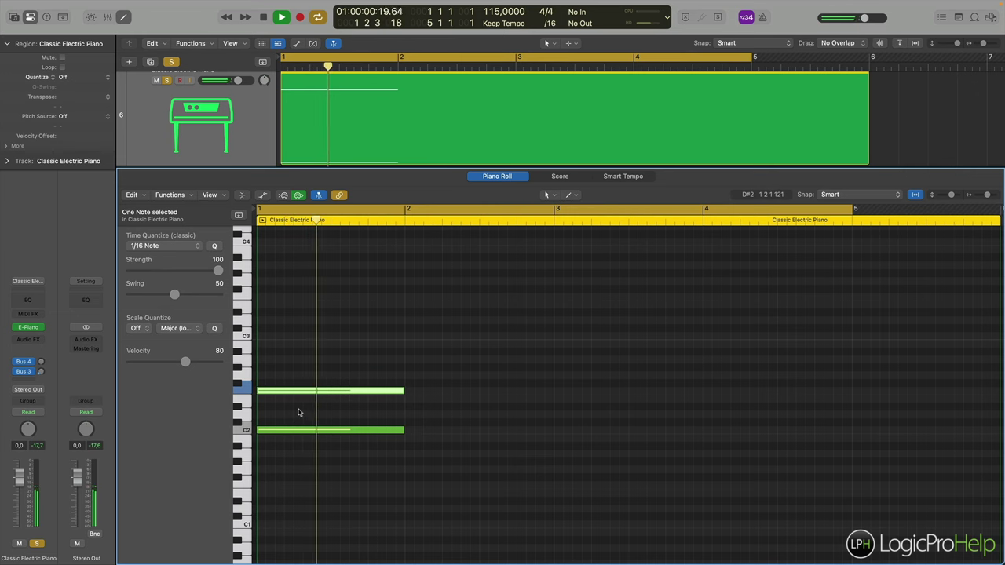
key("space")
left_click(343, 377)
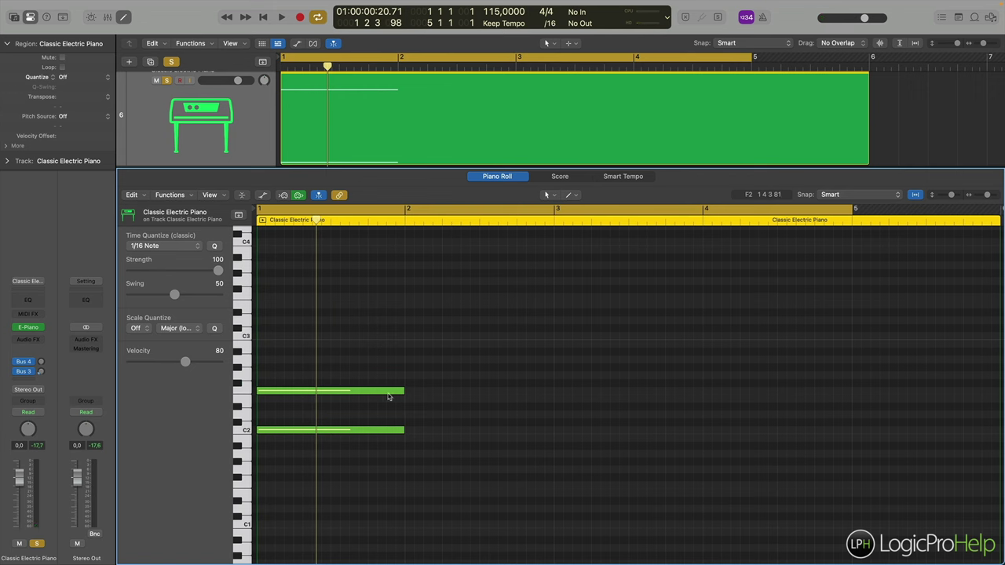
Add a half-bar C2 note followed by a half-bar F2 note in bar 2 and play them from bar 2.
left_click(353, 430)
left_click_drag(374, 431, 540, 396)
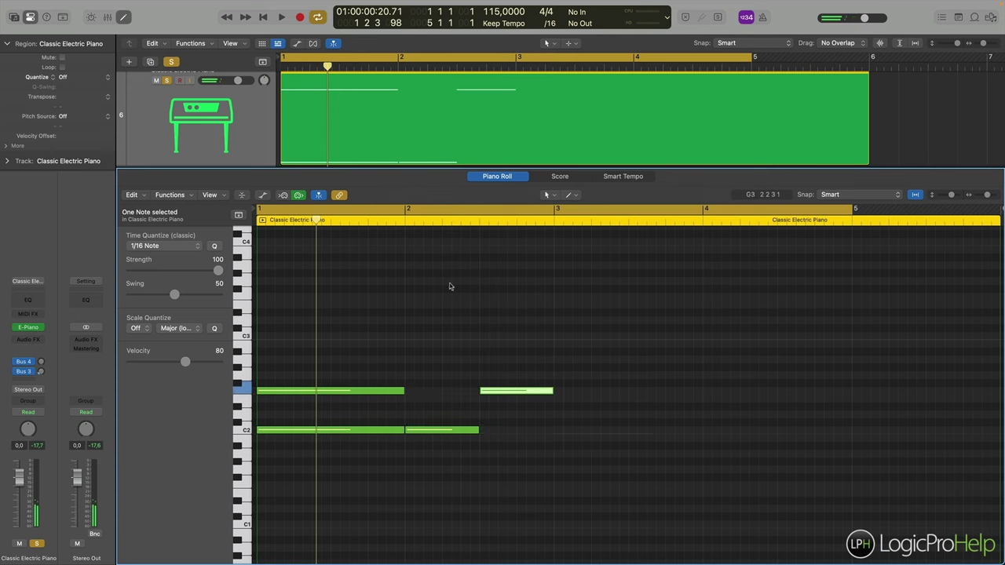
left_click(404, 225)
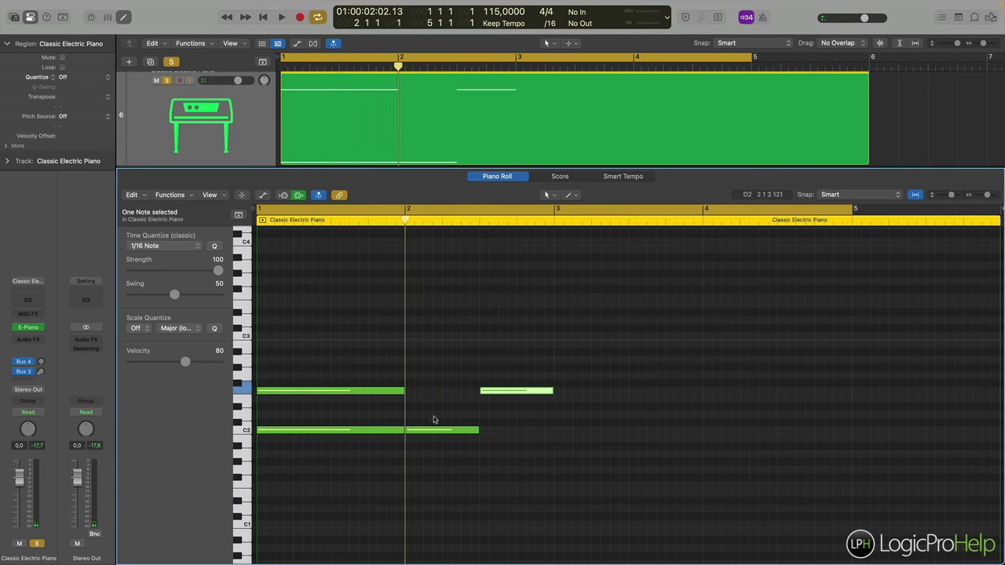
key("space")
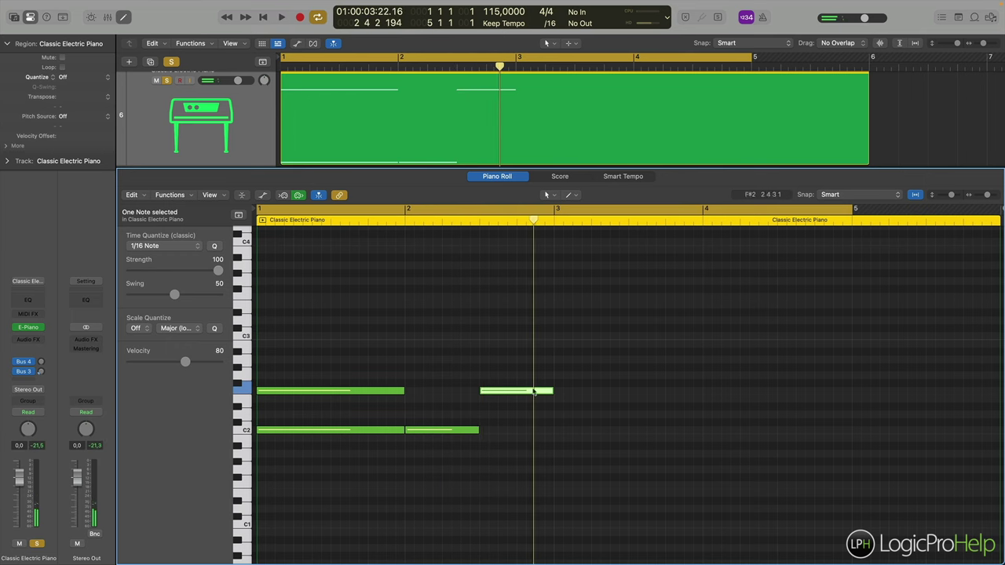
Delete all notes in bars 1 and 2 of the electric piano region.
left_click_drag(448, 482, 485, 404)
left_click(297, 363)
left_click_drag(313, 339, 322, 485)
left_click(350, 330)
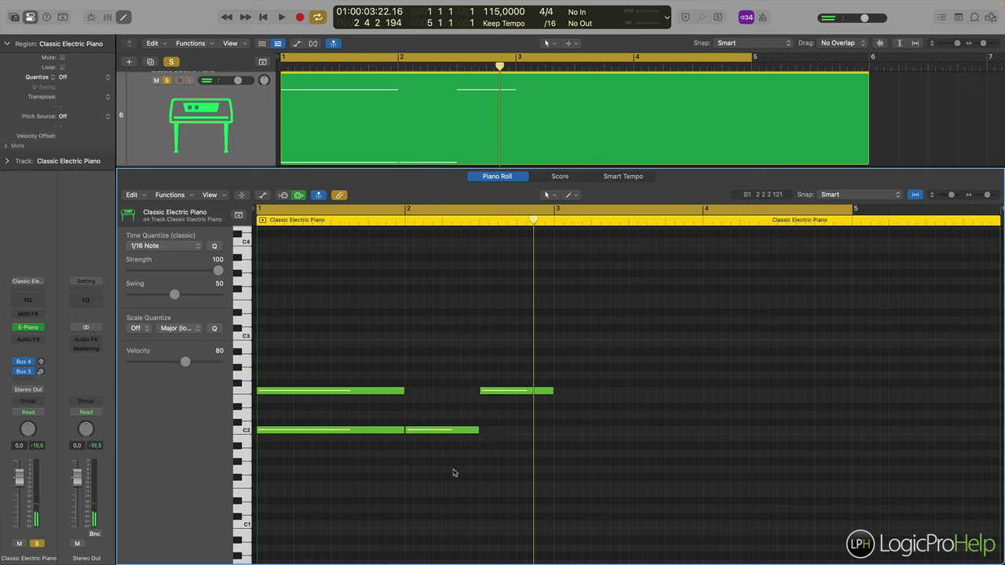
left_click_drag(453, 471, 515, 375)
key("Delete")
left_click_drag(388, 350, 397, 471)
key("Delete")
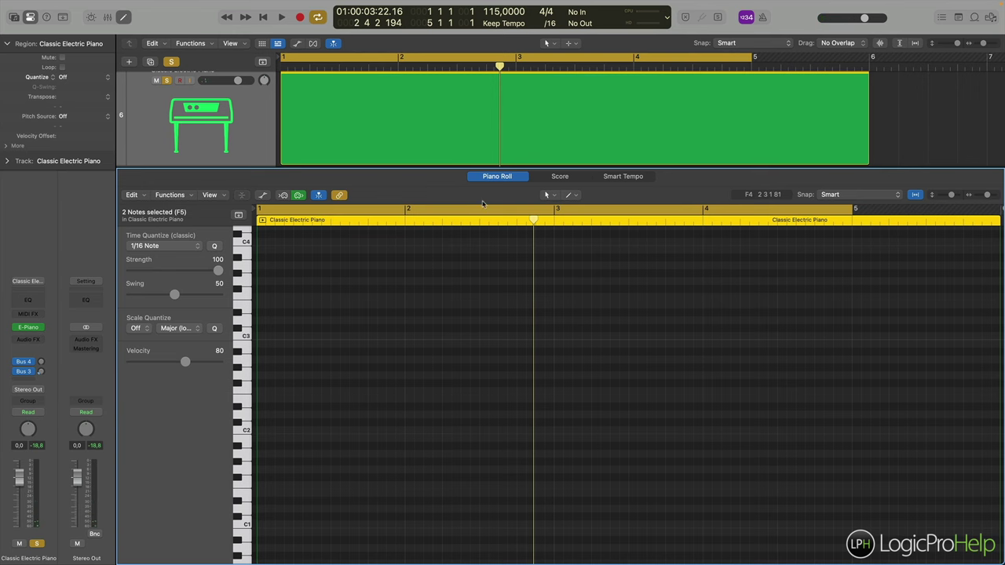
Close the Piano Roll and shorten the Classic Electric Piano region so it ends at bar 5.
key("p")
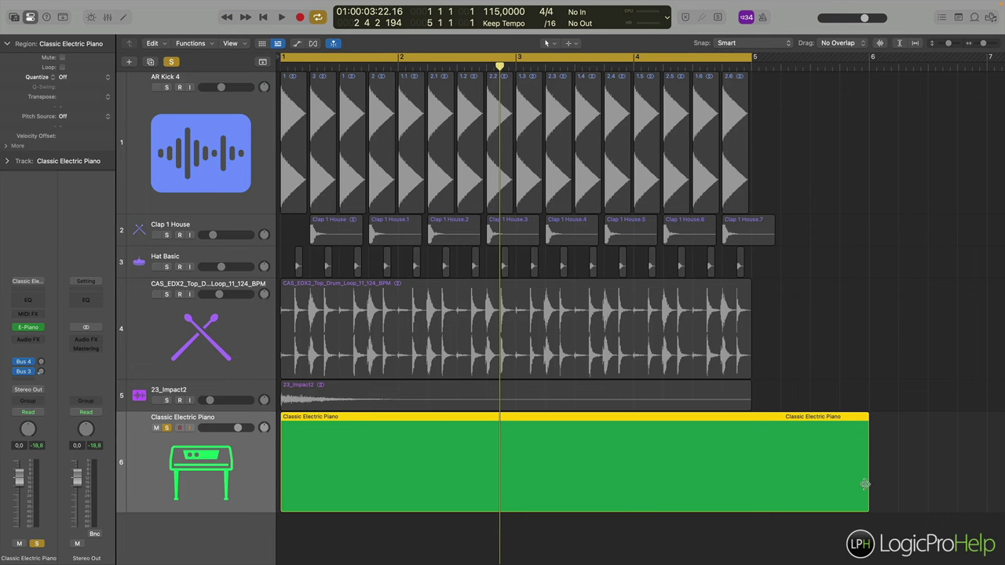
left_click_drag(859, 485, 741, 485)
Open the file browser and go to the MIDI folder inside Samples > Selected.
key("f")
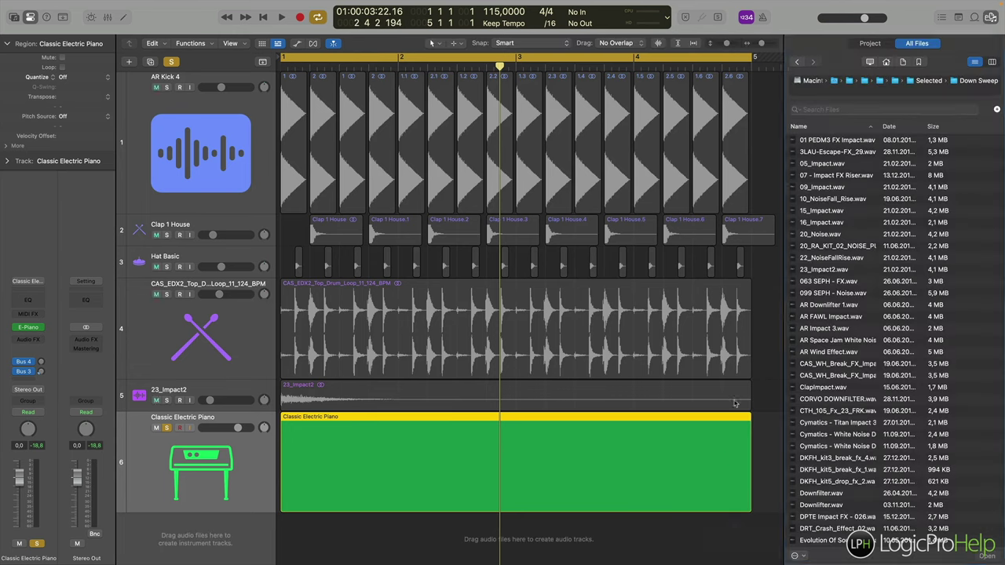
left_click(930, 81)
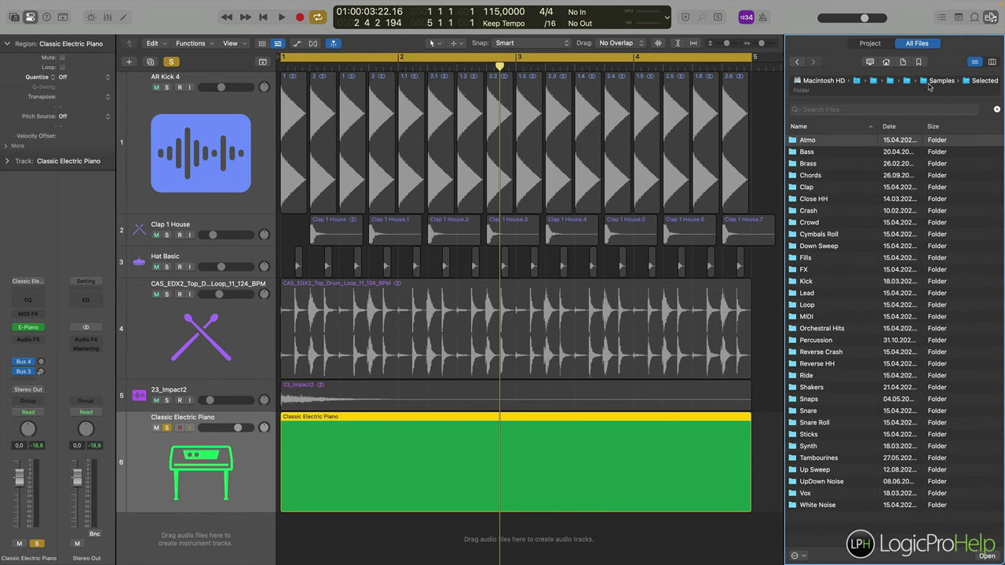
left_click(930, 83)
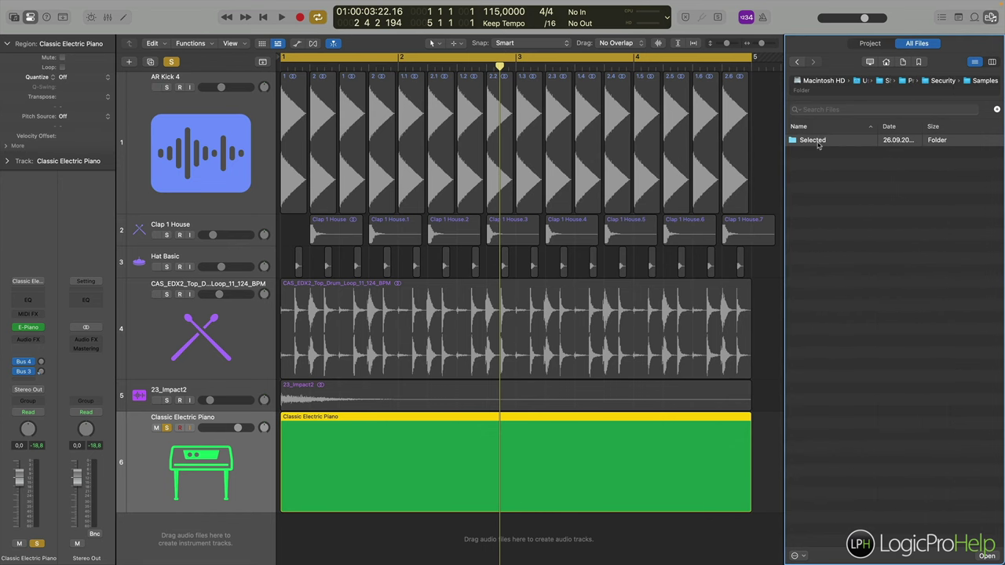
double_click(817, 141)
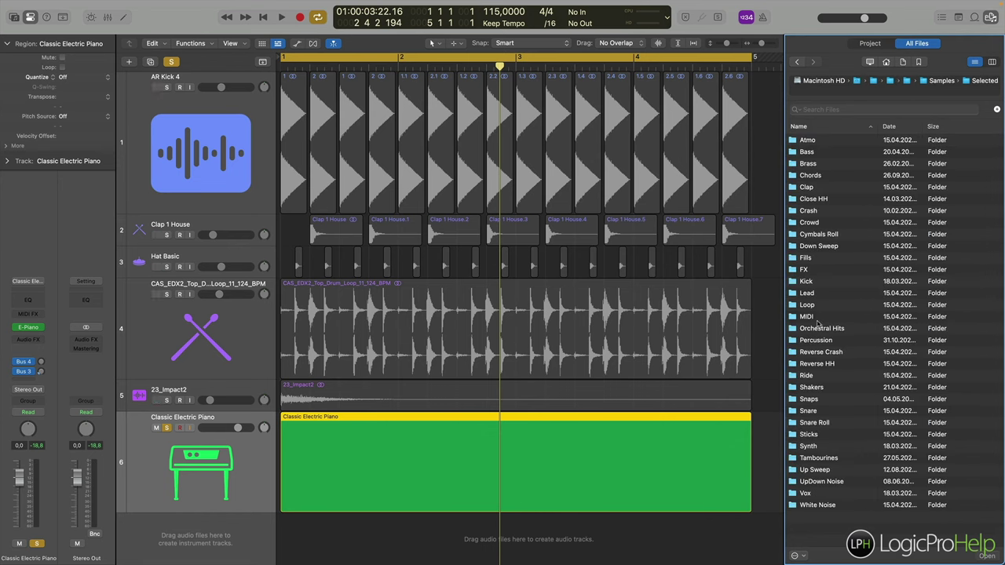
double_click(816, 320)
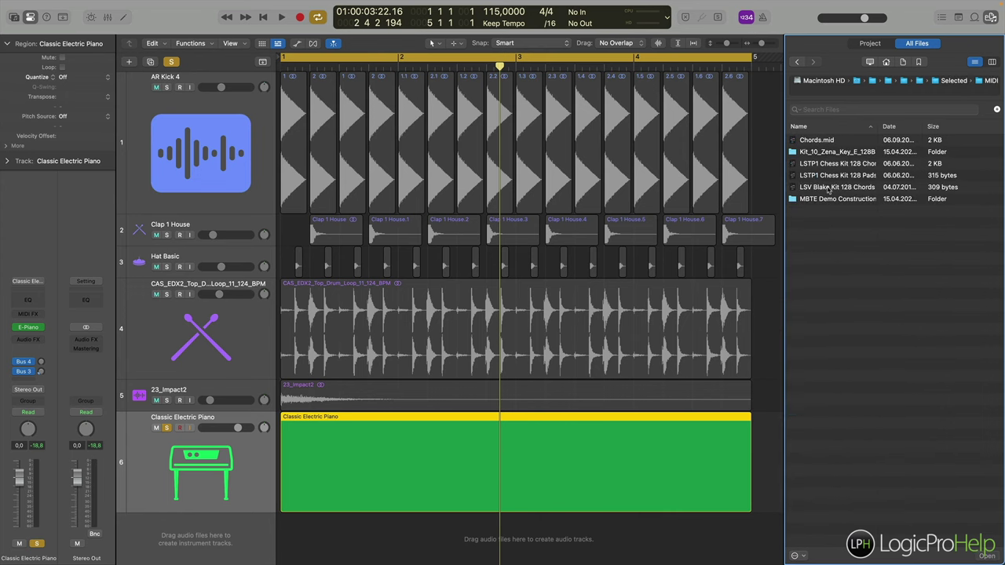
Import Chords.mid onto the Classic Electric Piano track at bar 1 and select its region.
left_click(822, 141)
left_click_drag(822, 142, 286, 487)
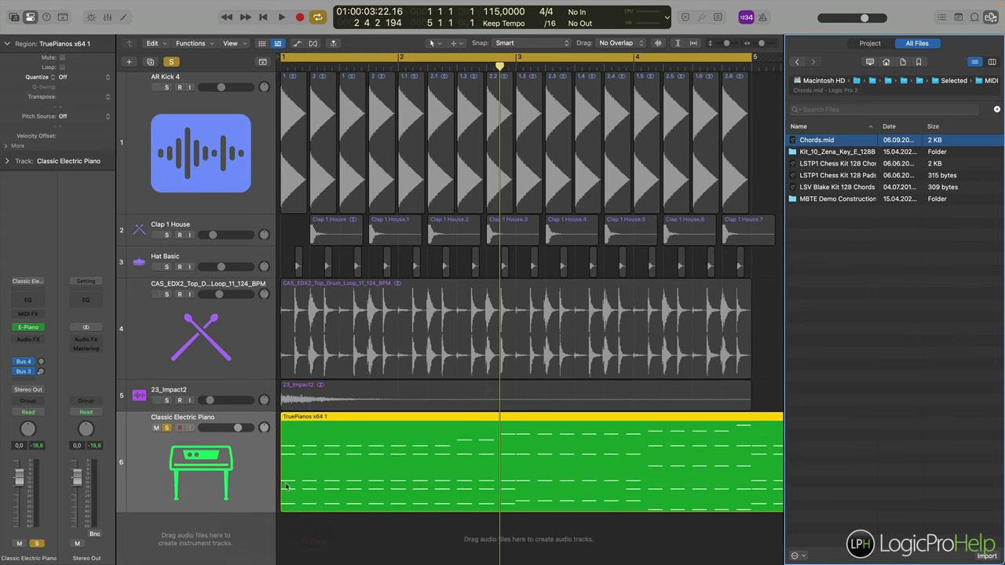
left_click(455, 419)
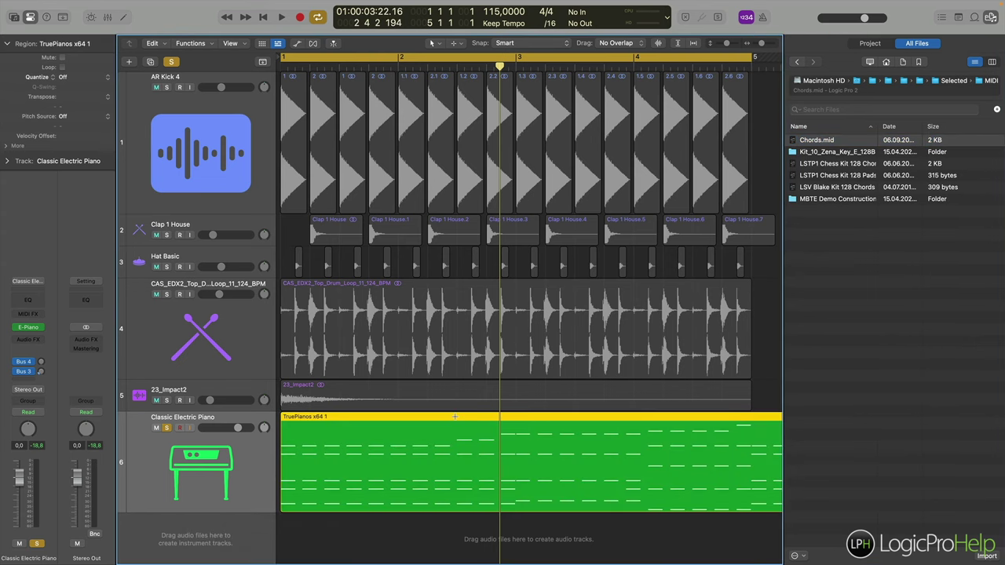
Zoom the arrangement horizontally out and in to examine the length of the imported chord region against the drum tracks.
key("super+Left")
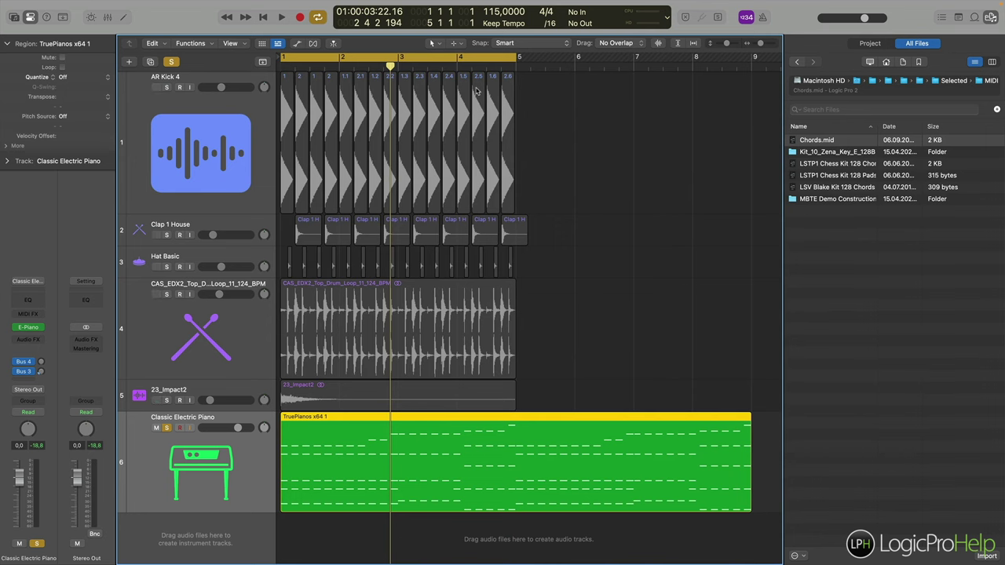
key("super+Right")
key("super+Right")
key("super+Right")
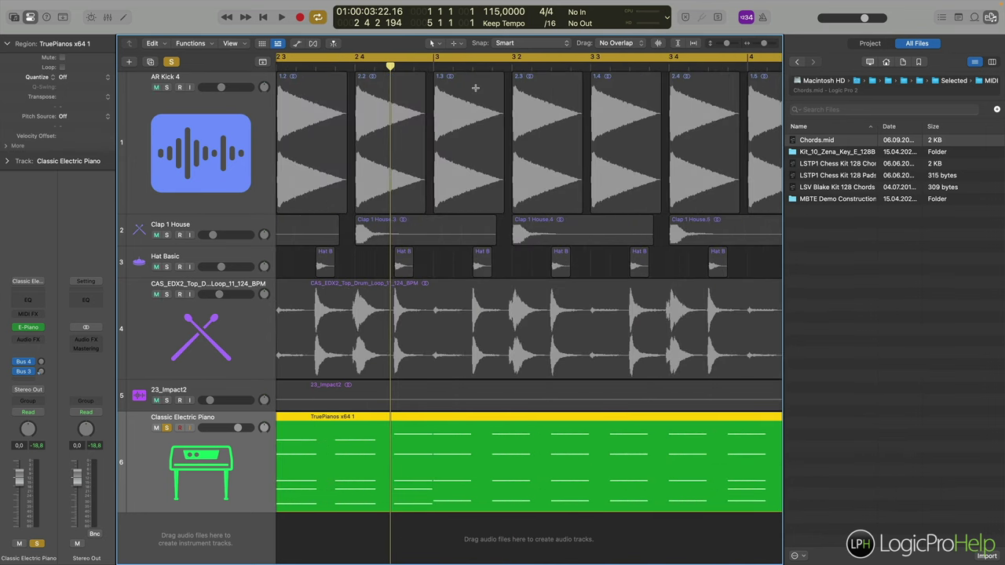
key("super+Left")
key("super+Left")
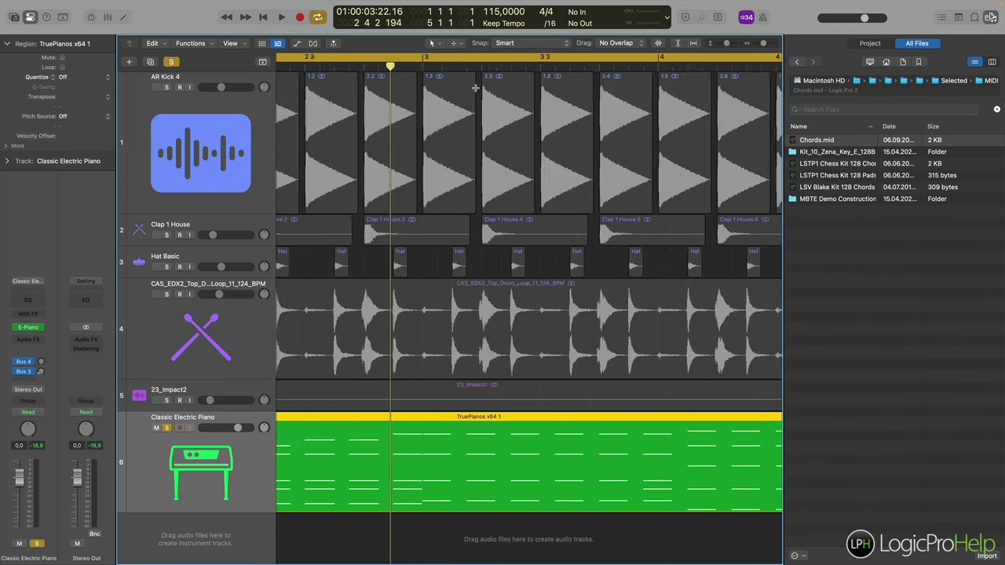
key("super+Left")
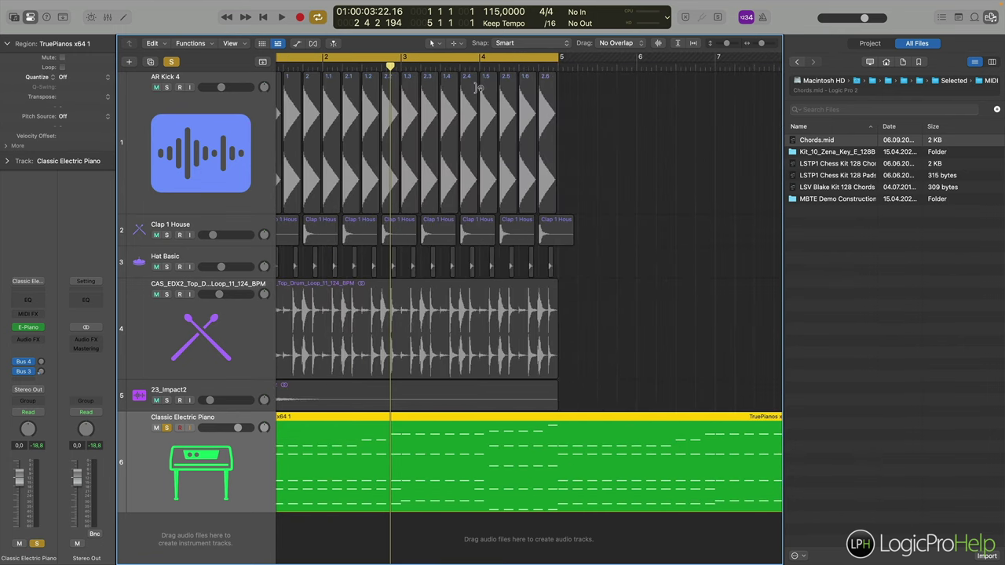
scroll(479, 90, "left", 3)
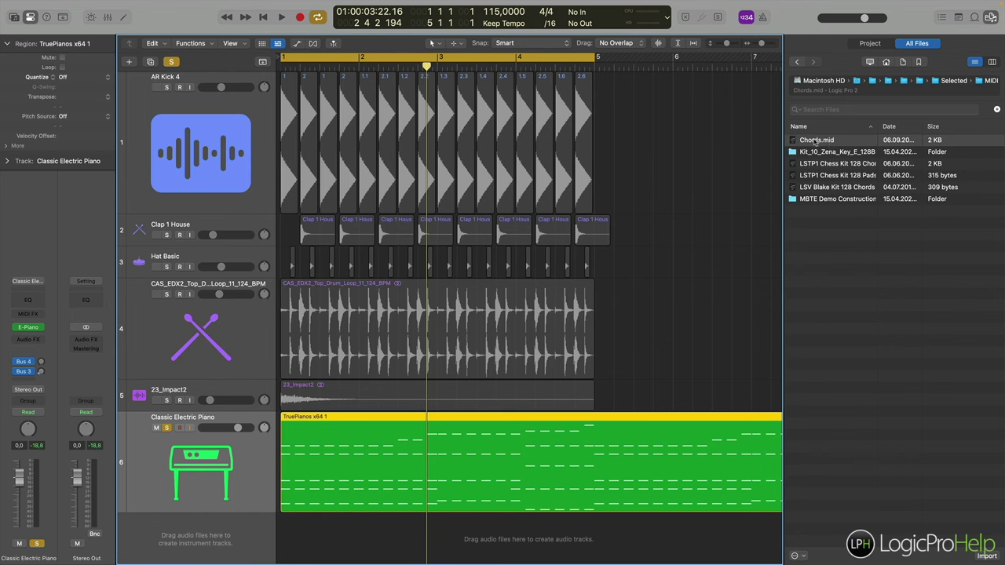
Inspect the imported chords in the Piano Roll and as a score, then close the file browser and the editor.
double_click(475, 421)
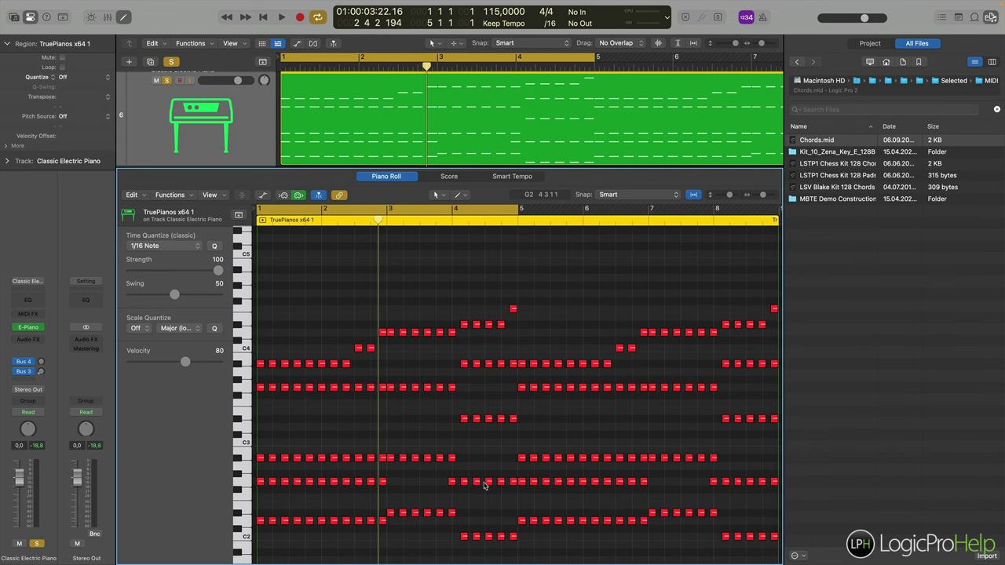
mouse_move(26, 330)
left_click(449, 177)
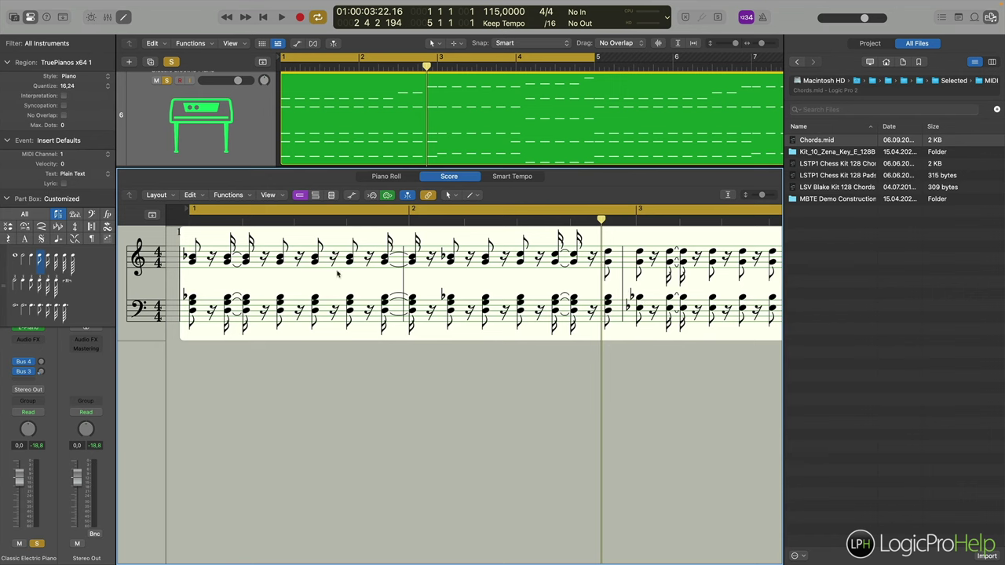
left_click(387, 177)
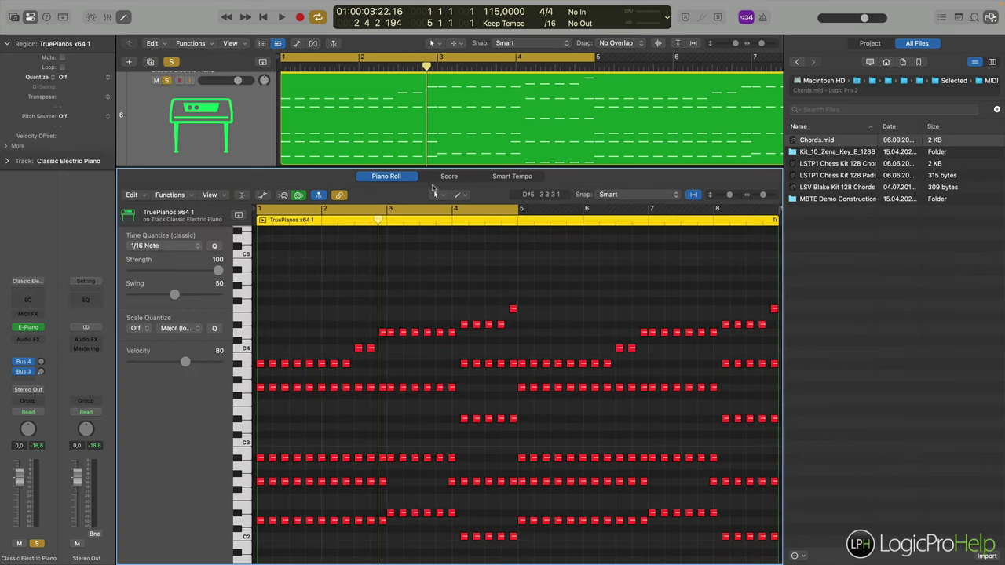
key("f")
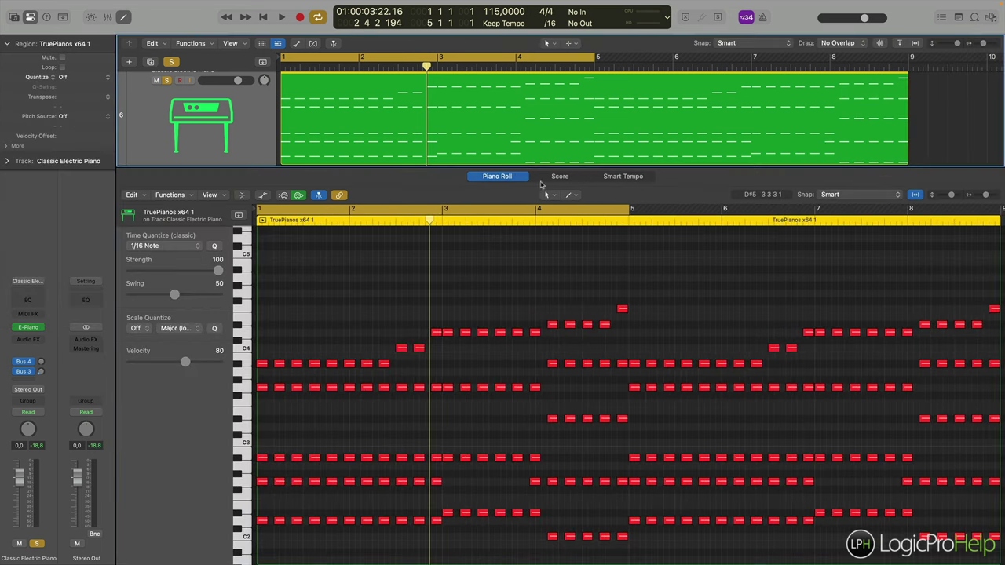
key("e")
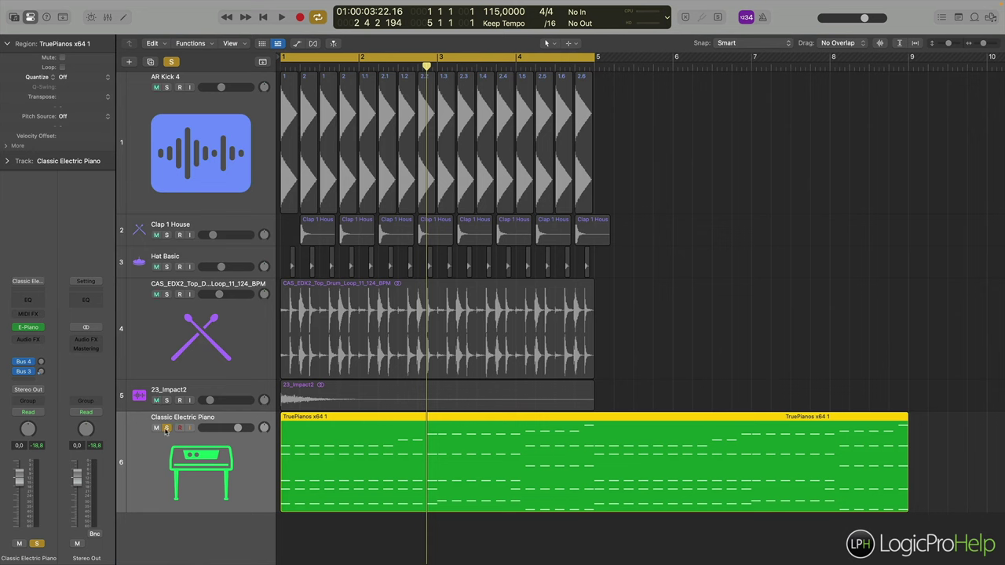
Play the soloed electric piano chords from bar 1 and lower the track's volume to -9.4 dB.
left_click(280, 68)
key("space")
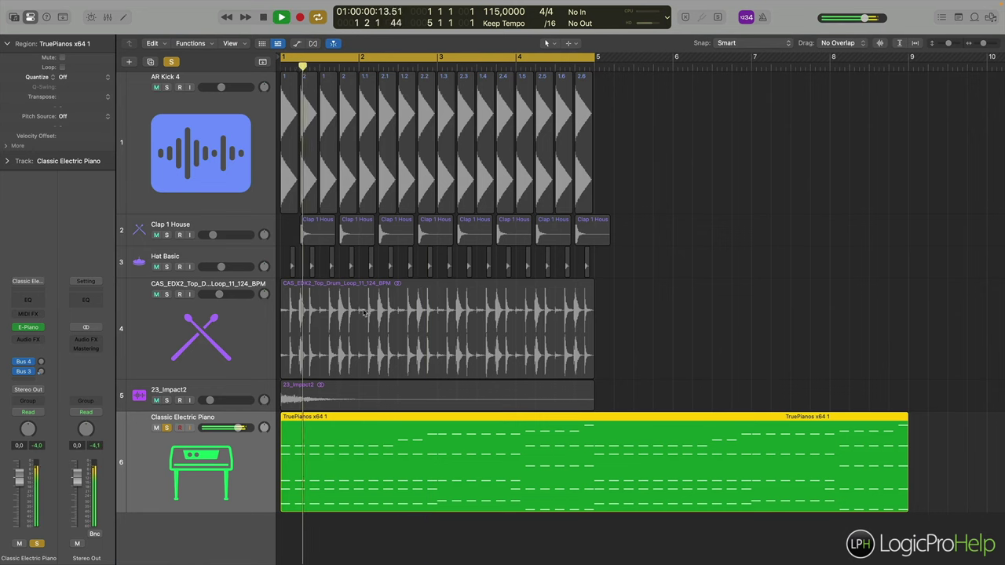
left_click_drag(230, 428, 255, 437)
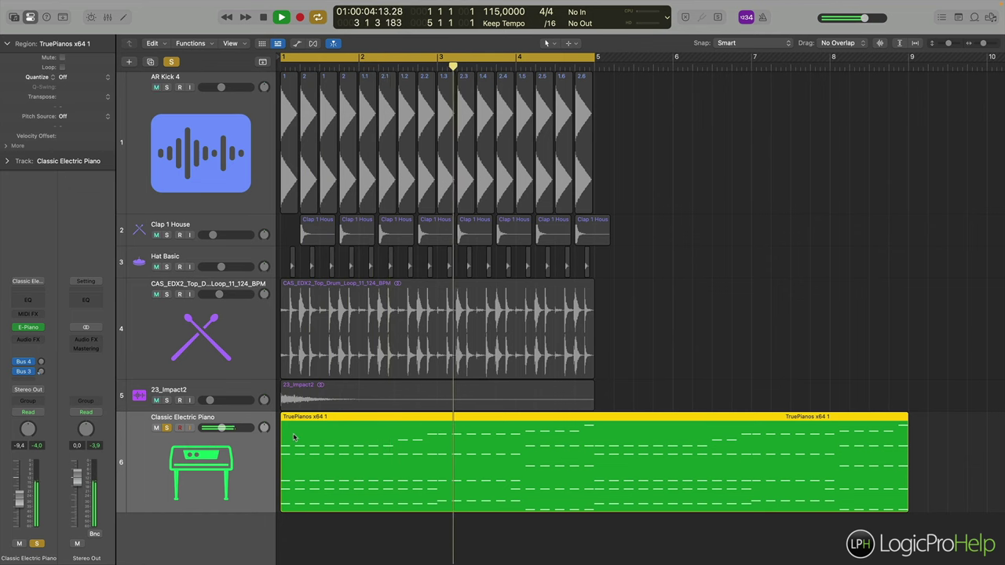
key("space")
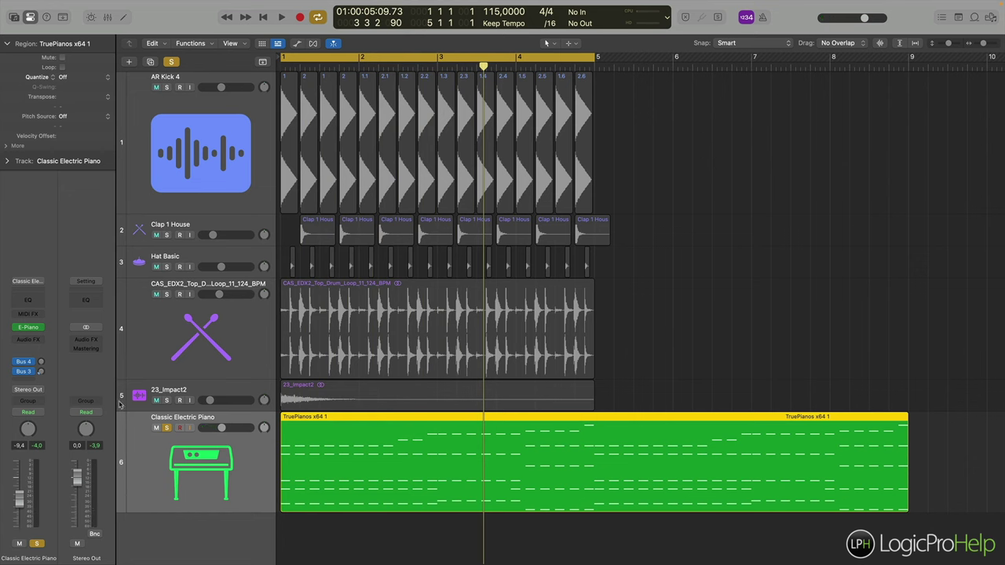
Replace the electric piano instrument on the chord track with Studio Piano in stereo.
mouse_move(32, 333)
left_click(42, 330)
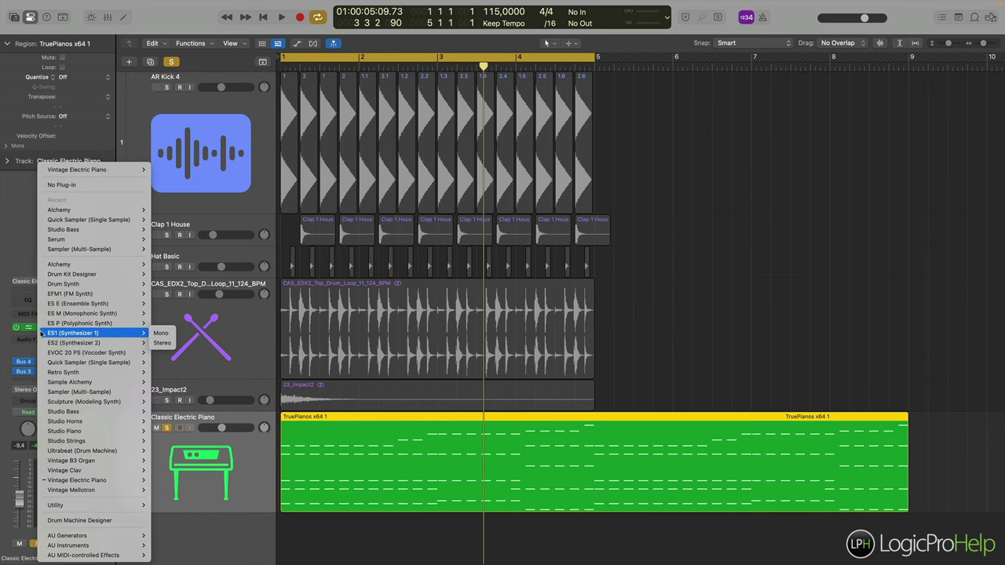
mouse_move(97, 325)
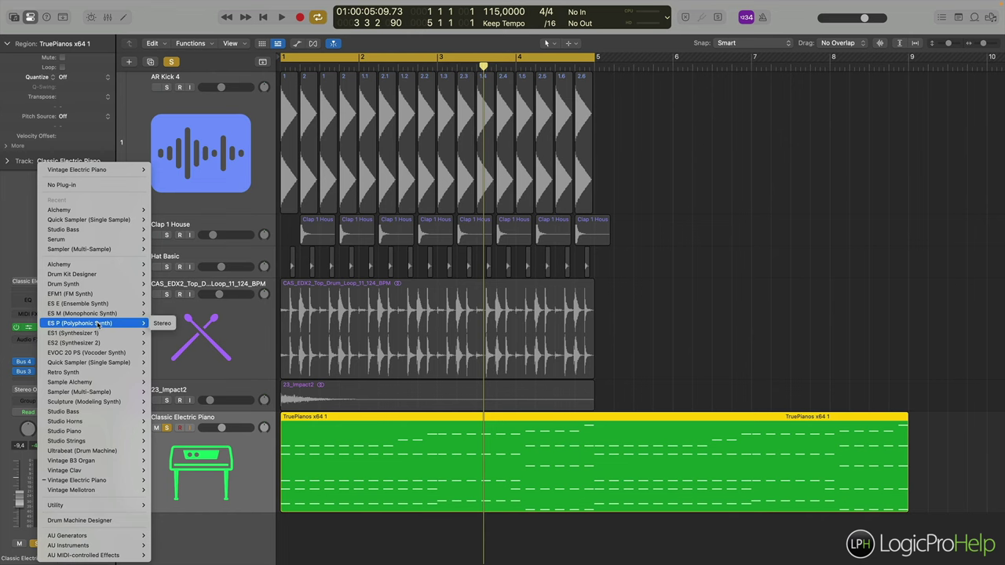
mouse_move(95, 431)
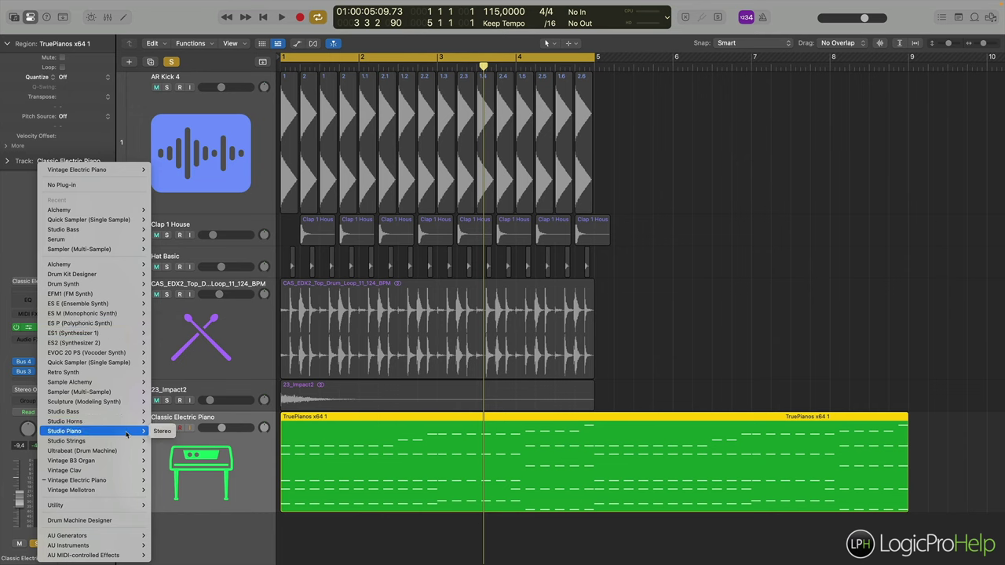
left_click(162, 432)
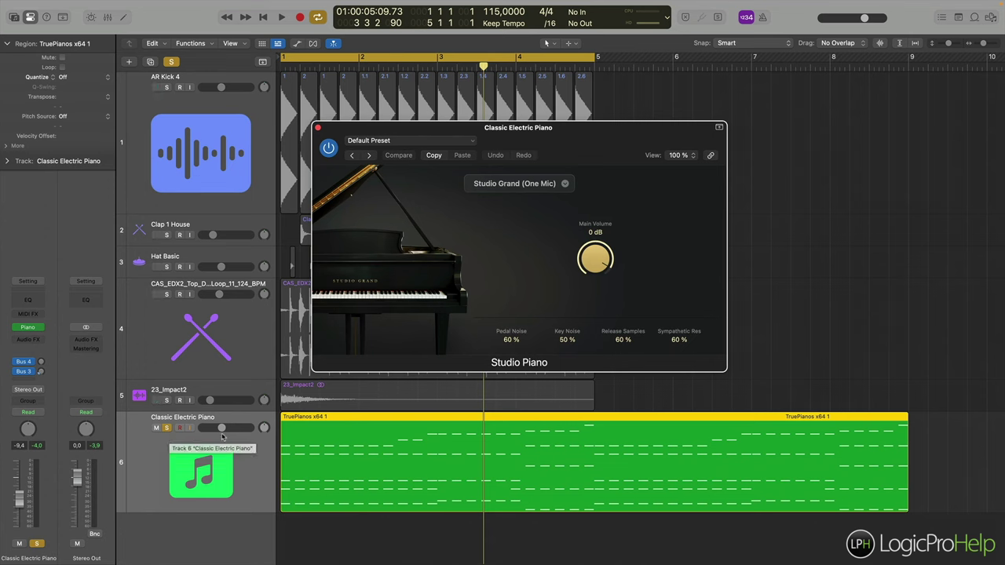
Play the soloed chords through Studio Piano and lower the track's volume to -14.2 dB.
mouse_move(41, 329)
key("space")
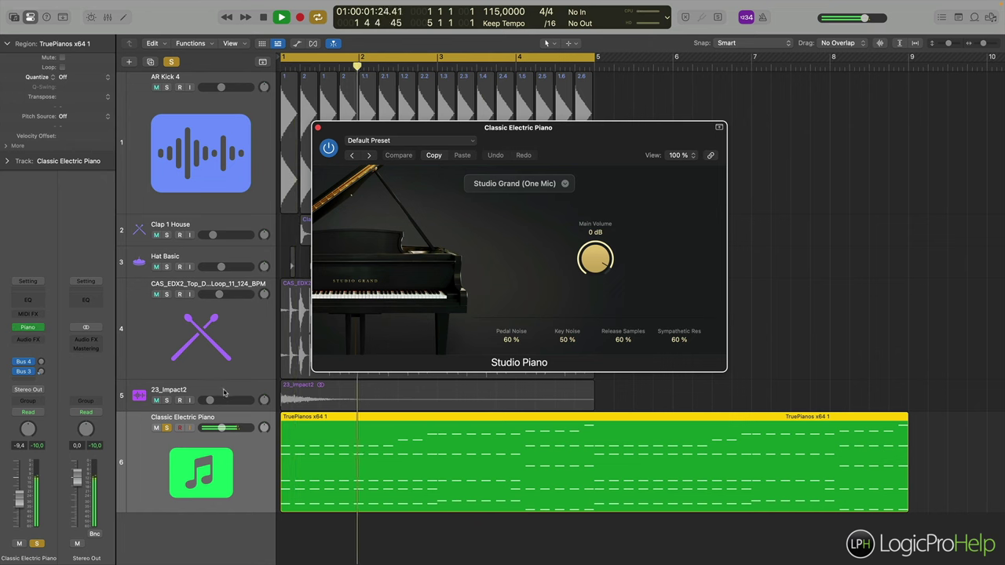
left_click_drag(223, 427, 218, 428)
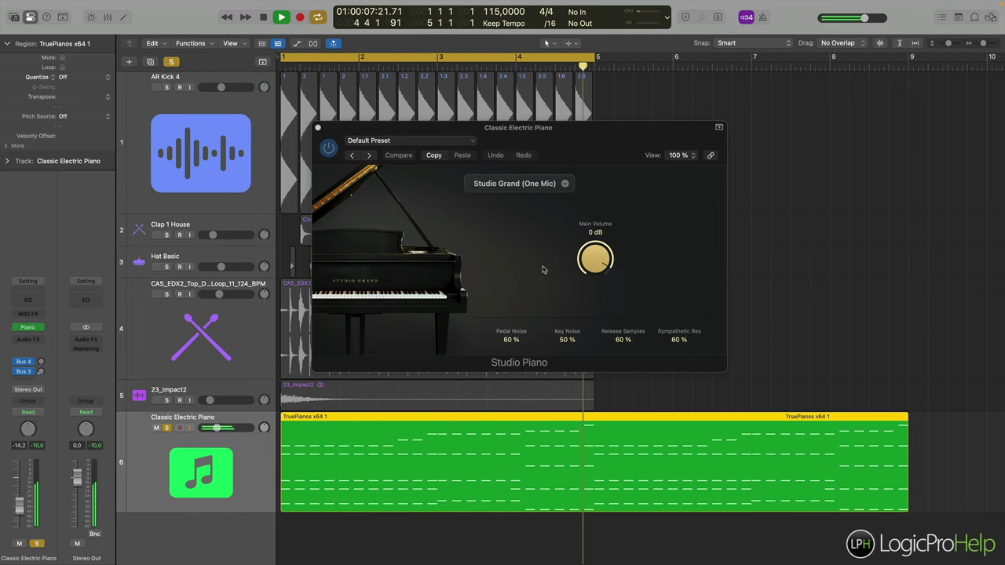
key("space")
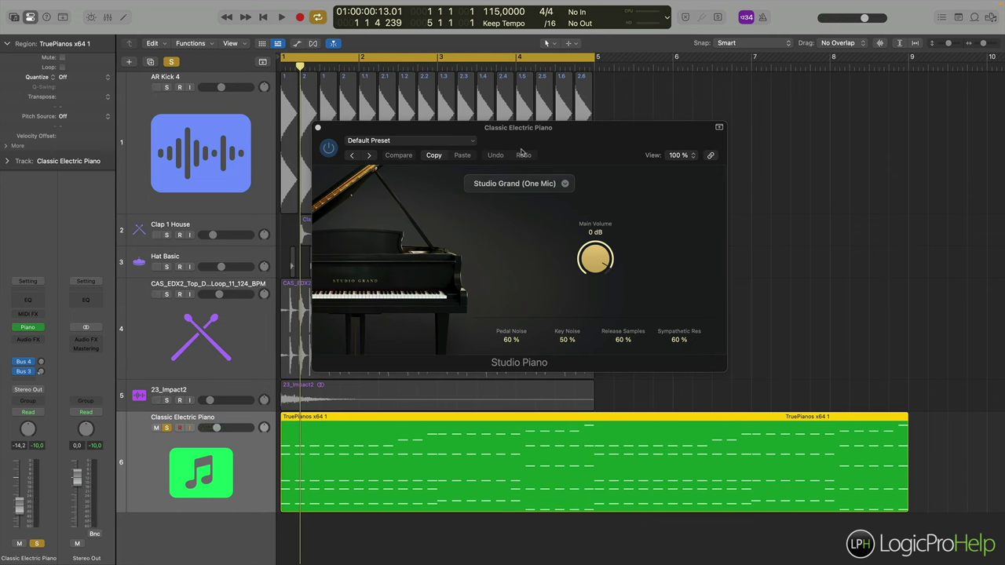
Load the Concert Grand - Less Noise preset in Studio Piano and listen to the chords with it.
left_click(398, 143)
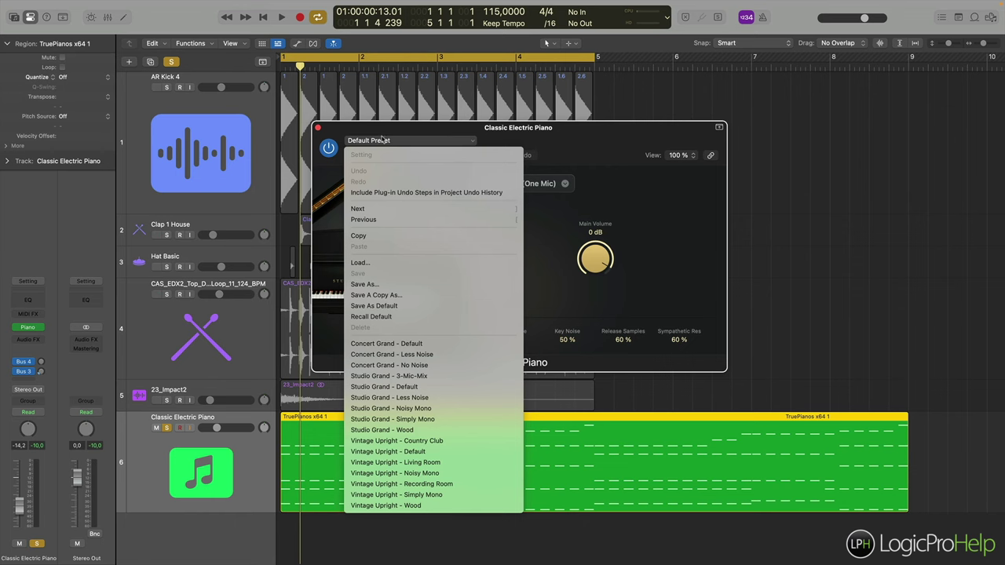
left_click(386, 132)
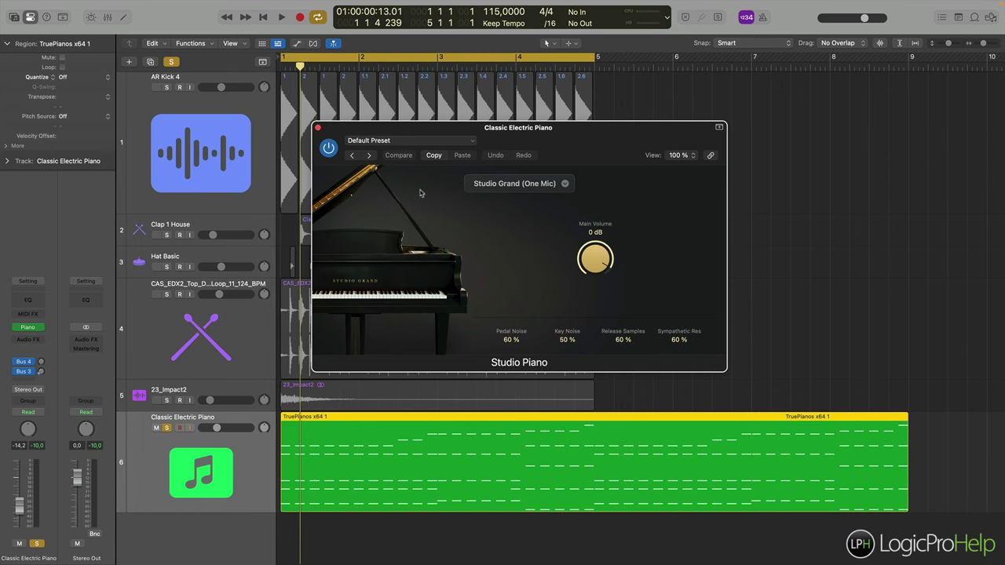
left_click(410, 142)
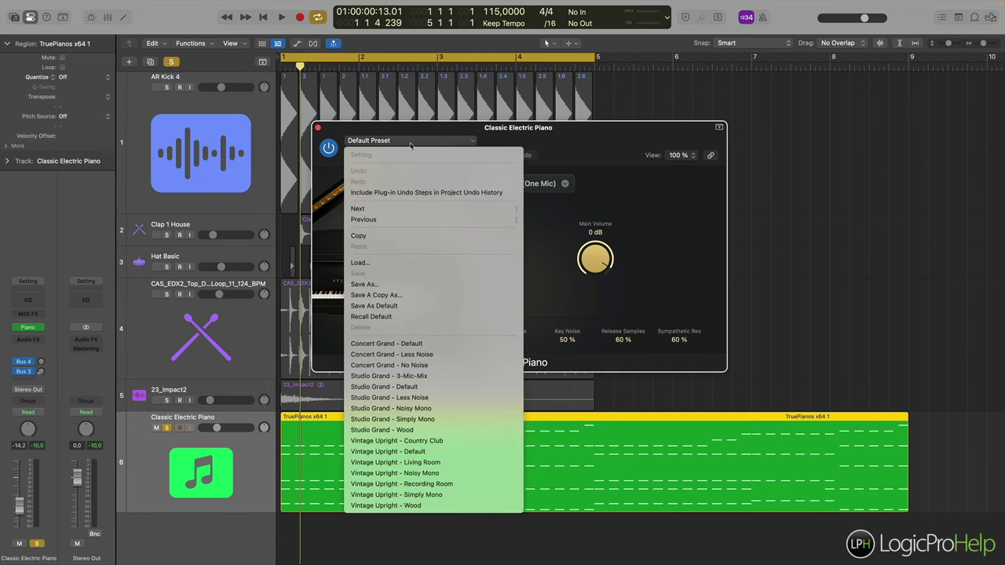
left_click(431, 355)
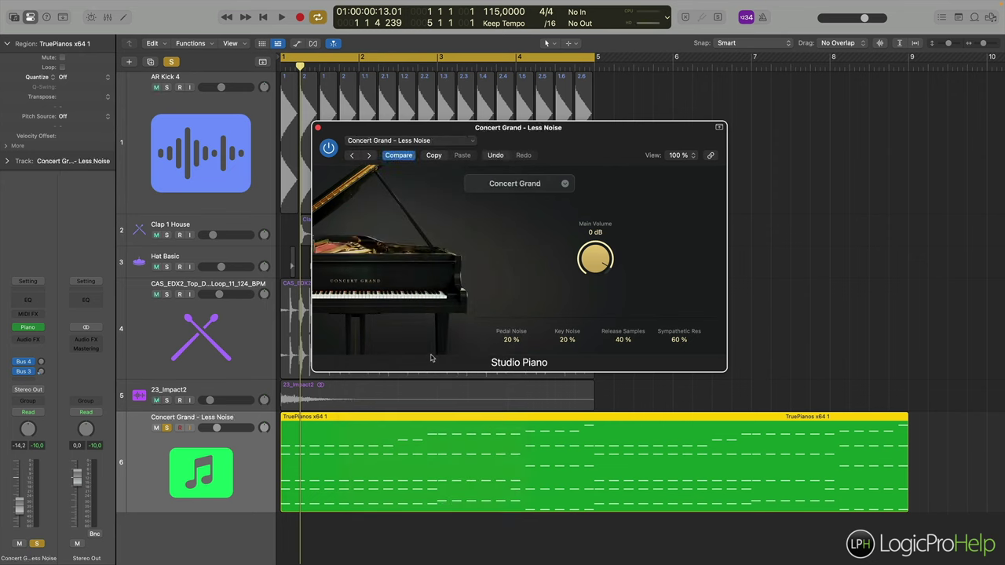
key("space")
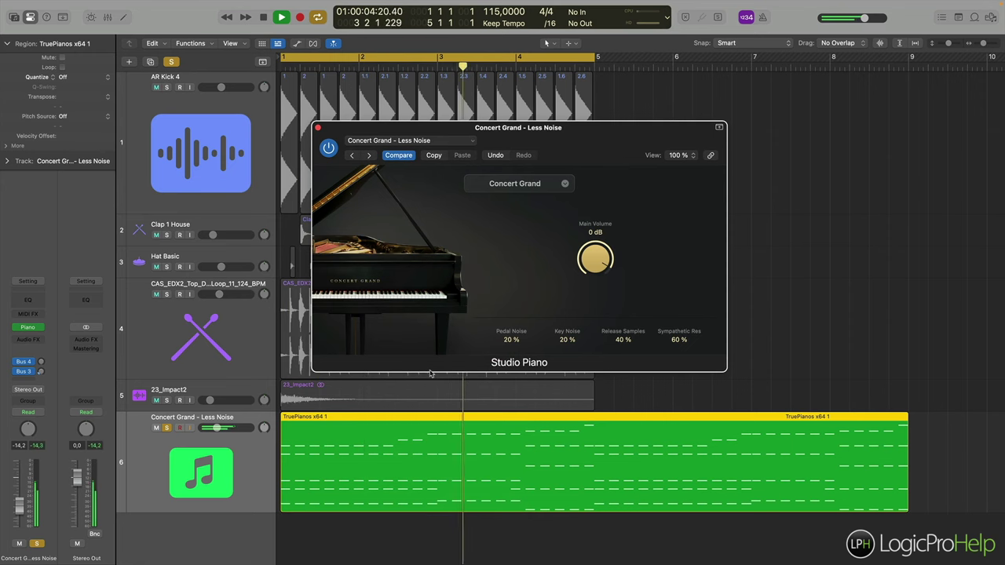
key("space")
Switch Studio Piano to the Concert Grand - No Noise preset and play the chords.
left_click(382, 143)
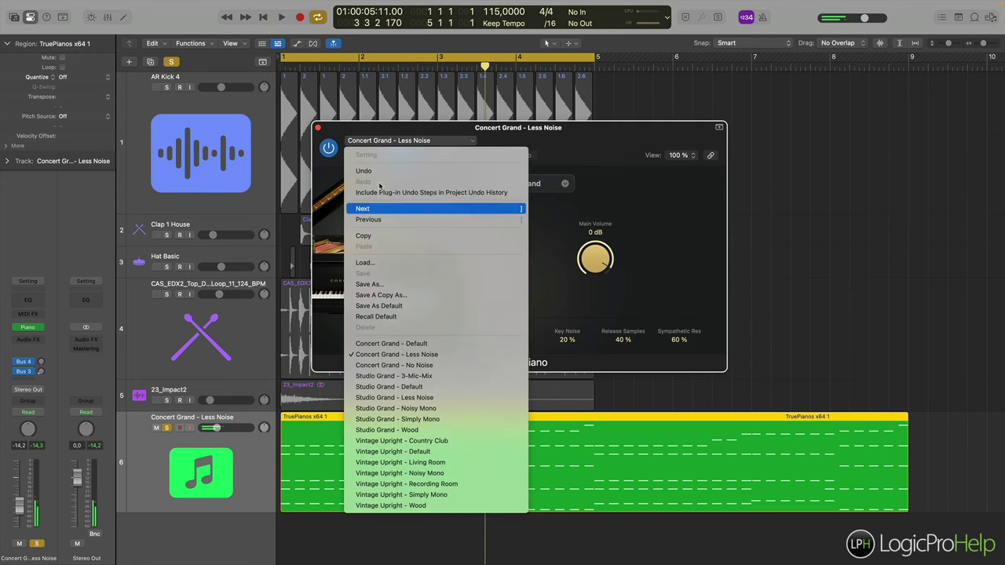
left_click(389, 122)
left_click(369, 155)
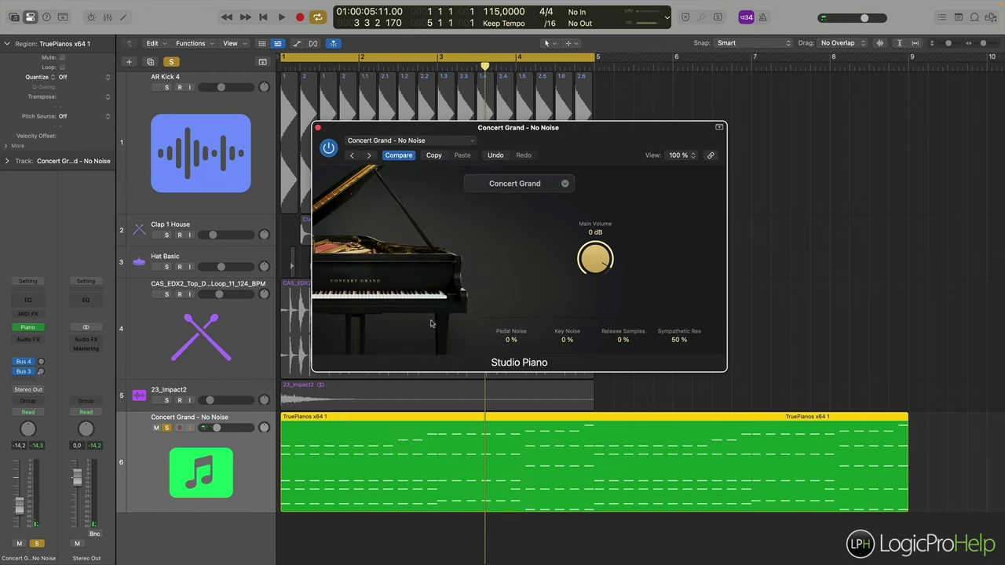
key("space")
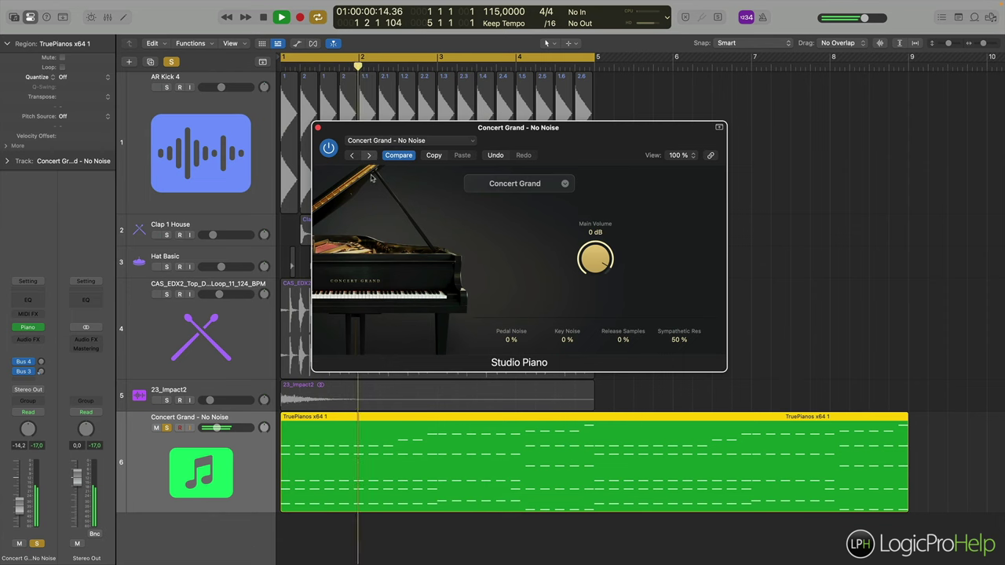
Audition the Studio Grand - 3-Mic-Mix preset by playing the chords from bar 1.
left_click(369, 156)
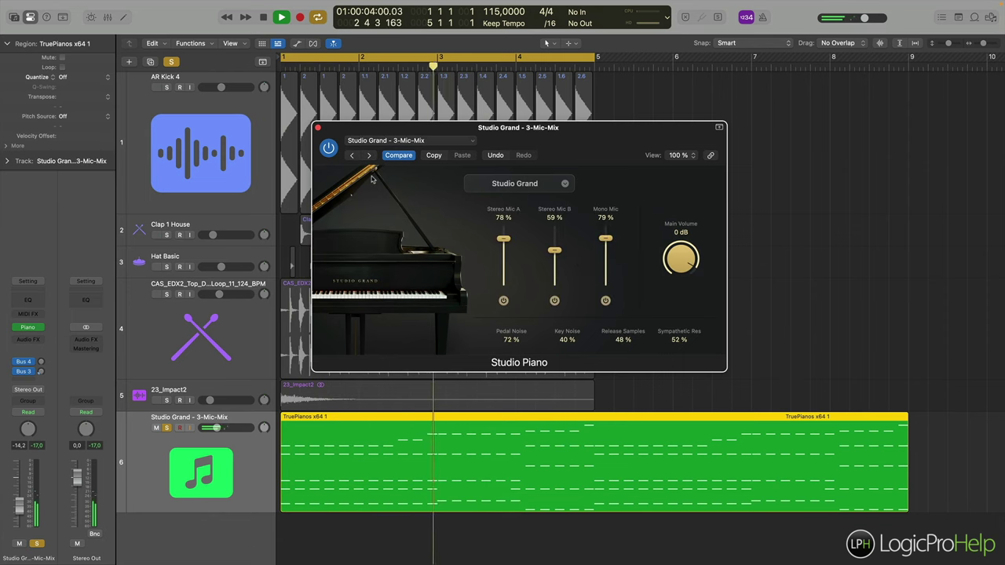
key("space")
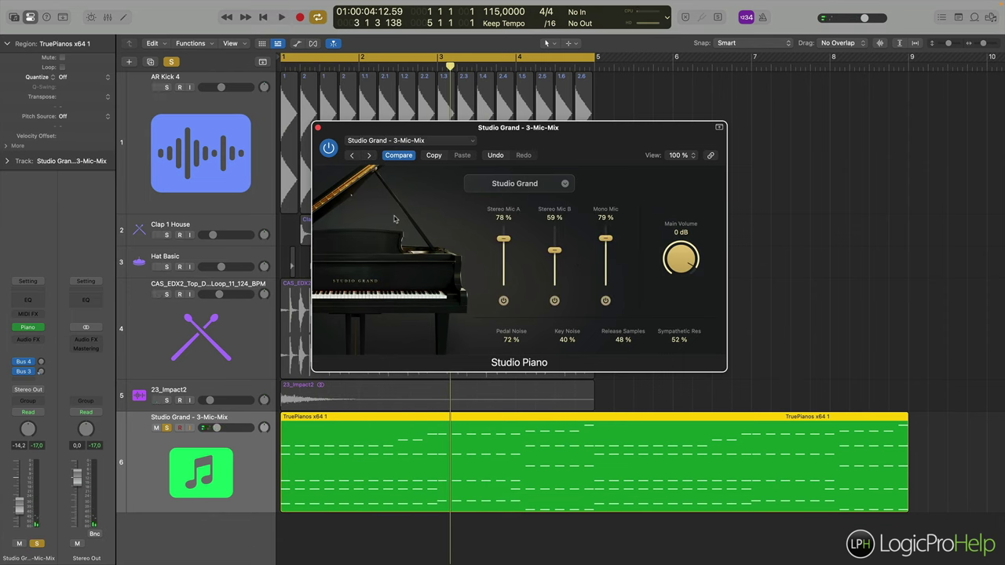
left_click(283, 69)
key("space")
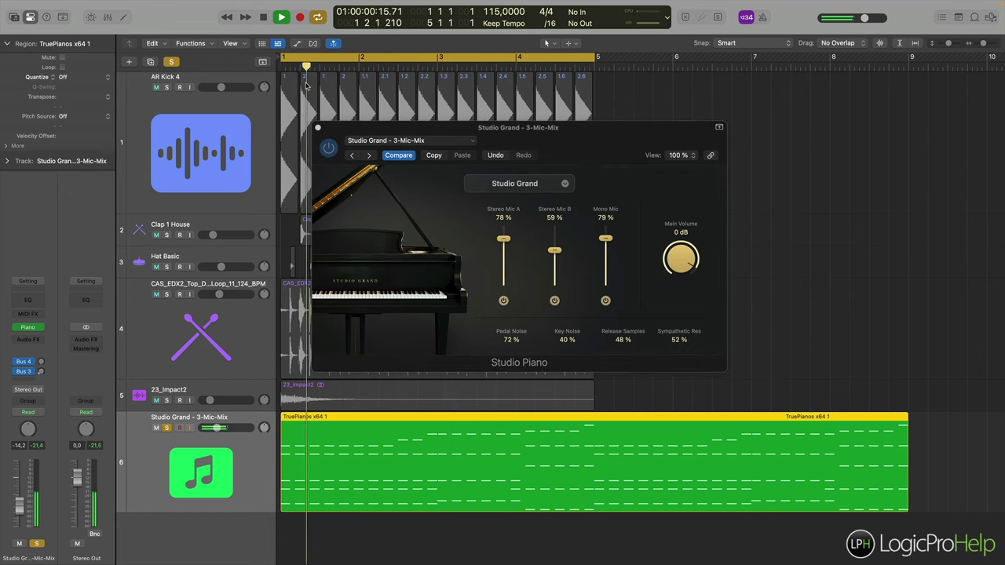
key("space")
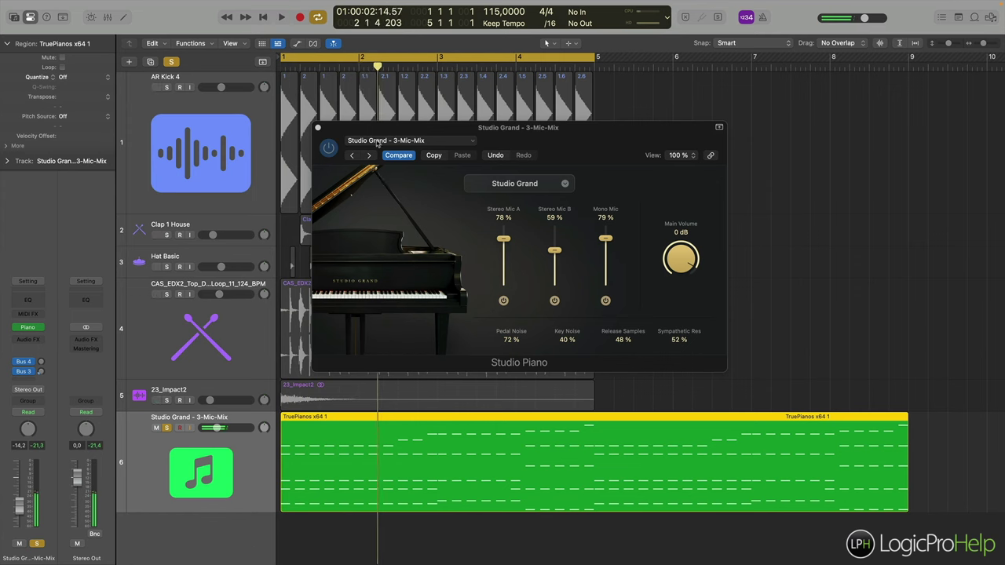
Return to the Concert Grand - No Noise preset, listen to the chords from bar 1, and close the Studio Piano window.
left_click(355, 159)
left_click(353, 156)
left_click(283, 69)
key("space")
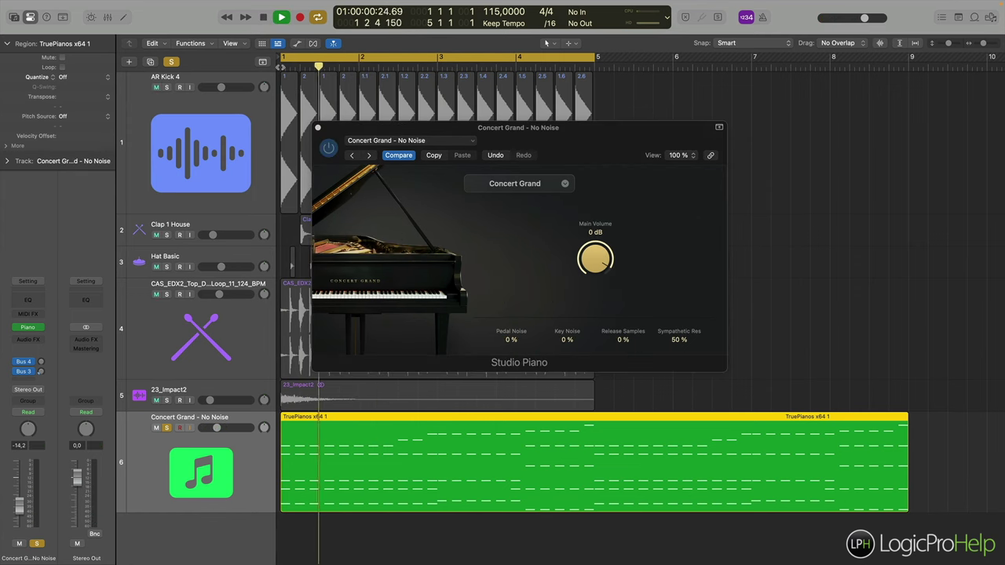
key("Return")
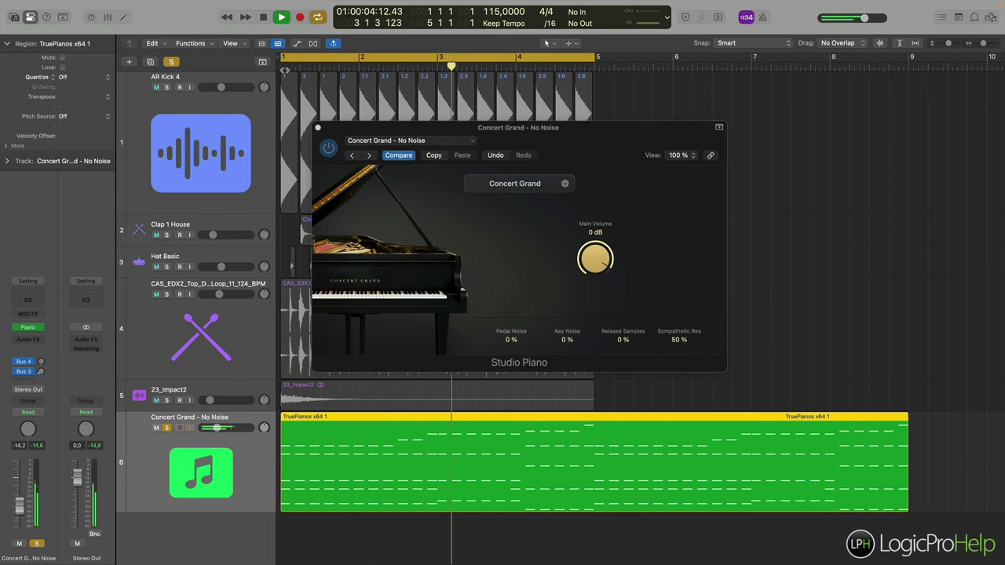
key("space")
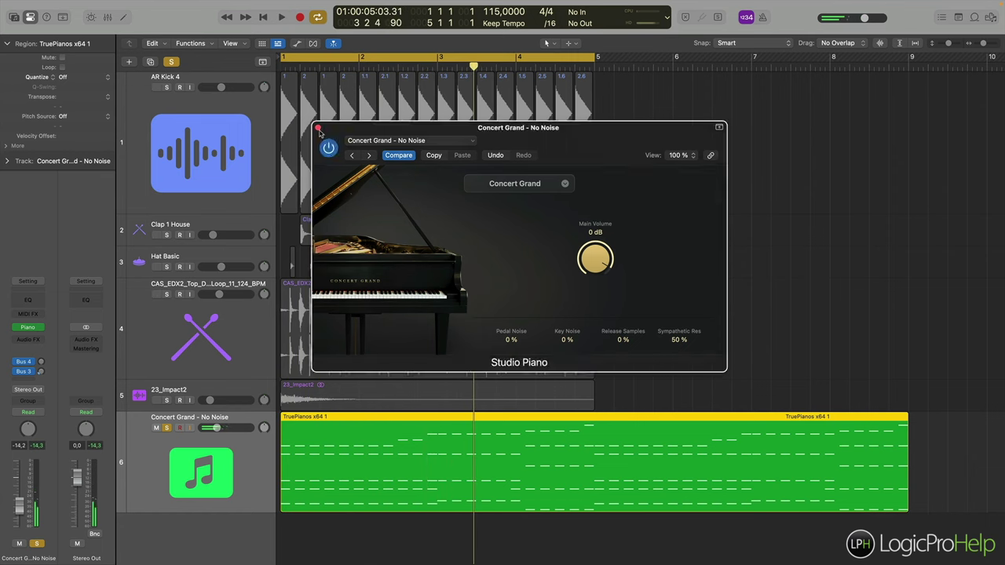
left_click(318, 127)
Unsolo the piano track, play it with the drums from bar 1, and lower its volume to -14.8 dB.
left_click(166, 428)
key("Return")
key("space")
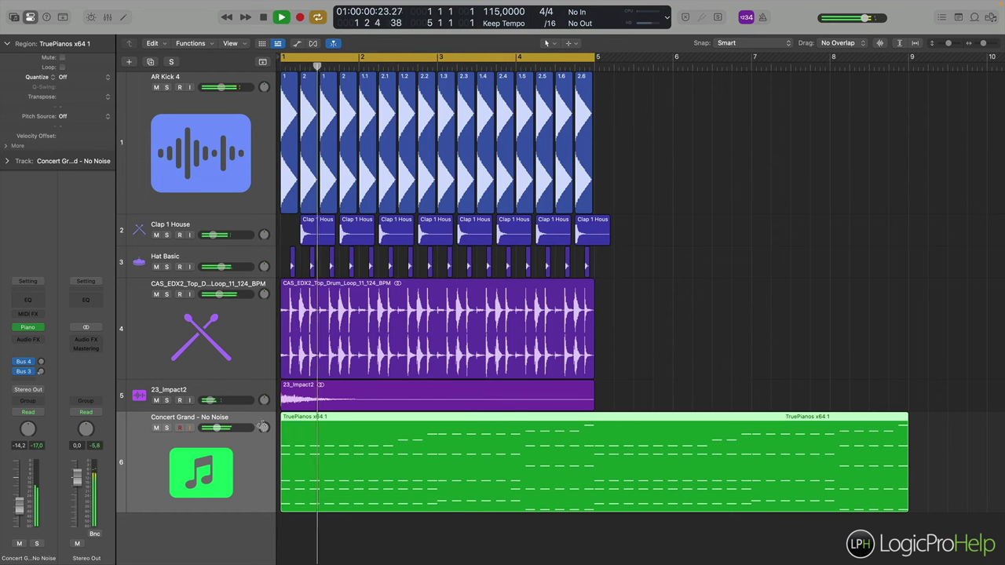
left_click_drag(218, 428, 217, 428)
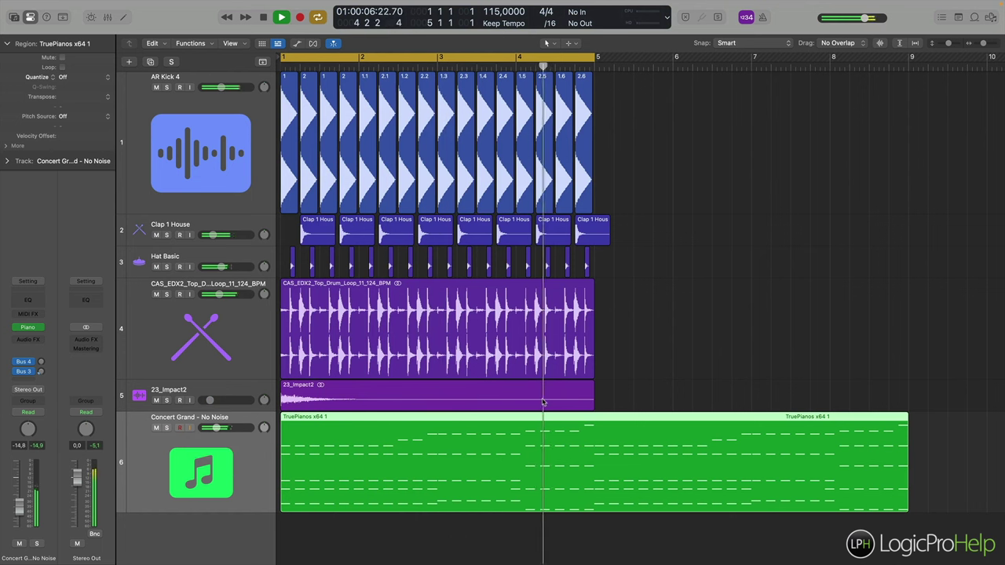
key("space")
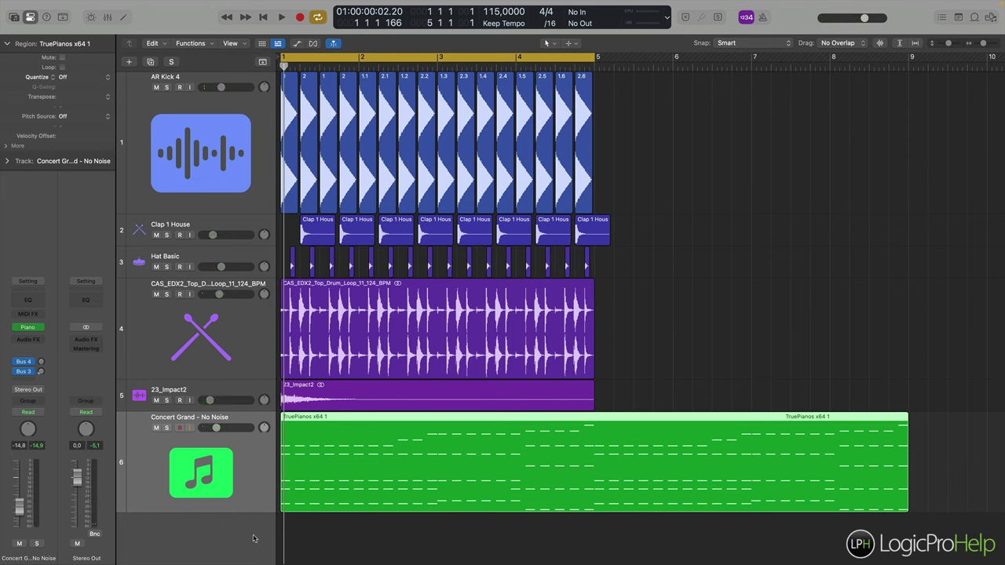
Add a new software instrument track below the piano track and enlarge its height.
right_click(253, 539)
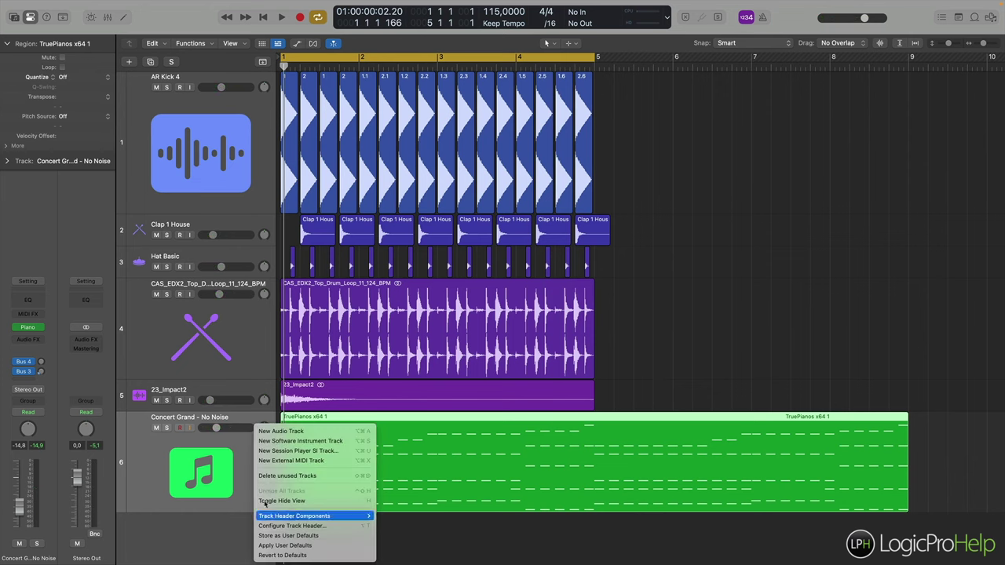
left_click(273, 441)
scroll(386, 435, "down", 1)
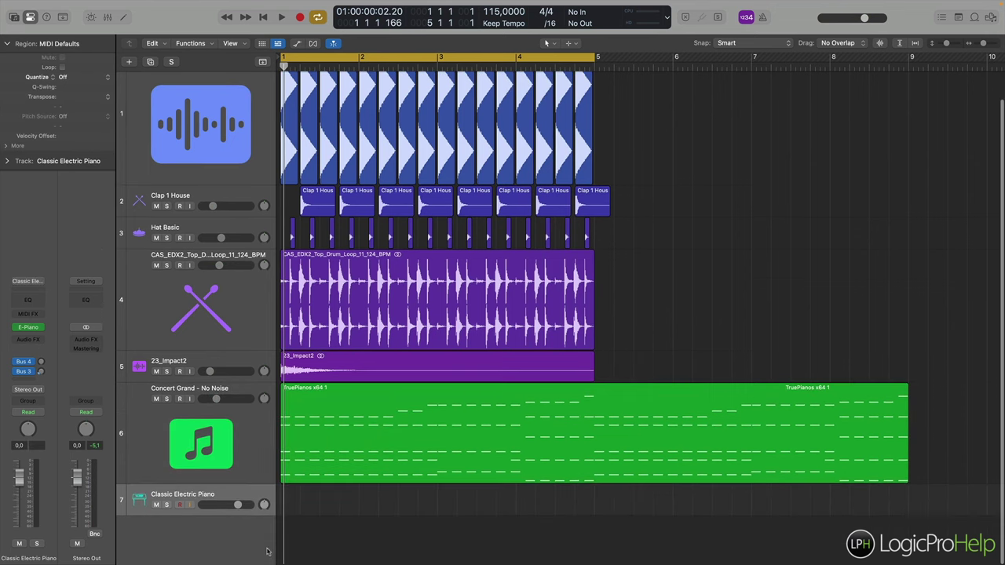
left_click_drag(234, 516, 234, 553)
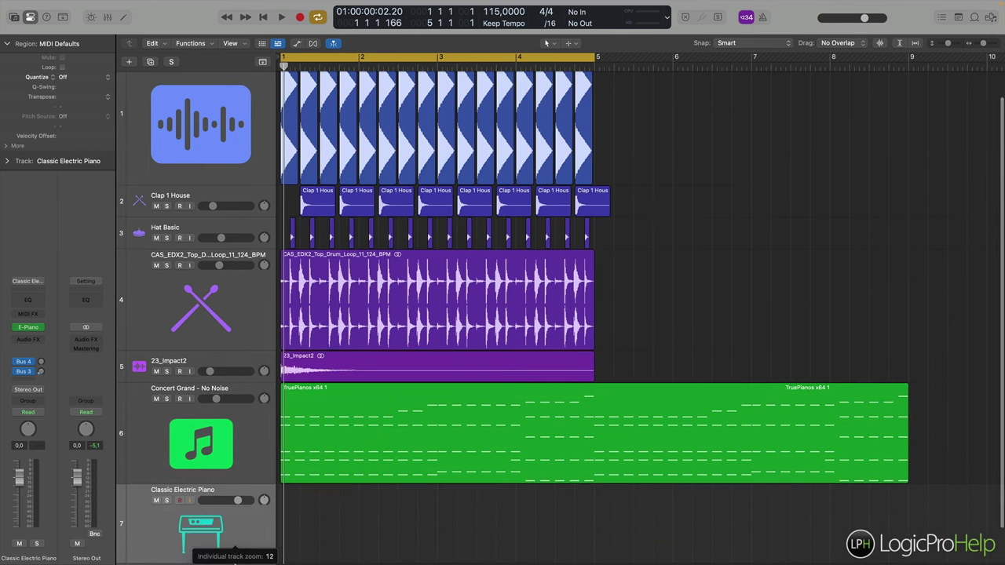
Replace the new track's electric piano instrument with Studio Bass.
left_click(29, 326)
mouse_move(73, 372)
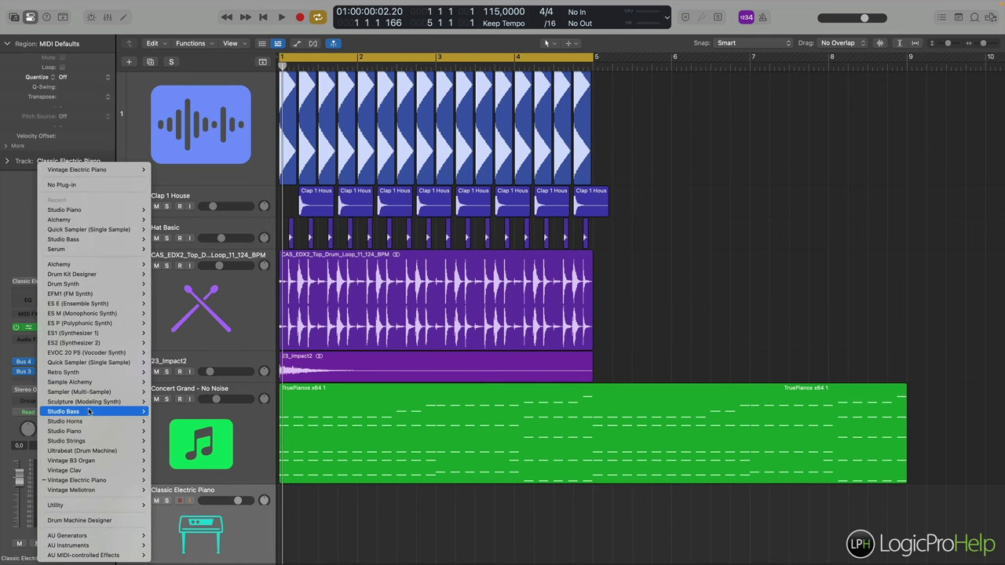
left_click(157, 414)
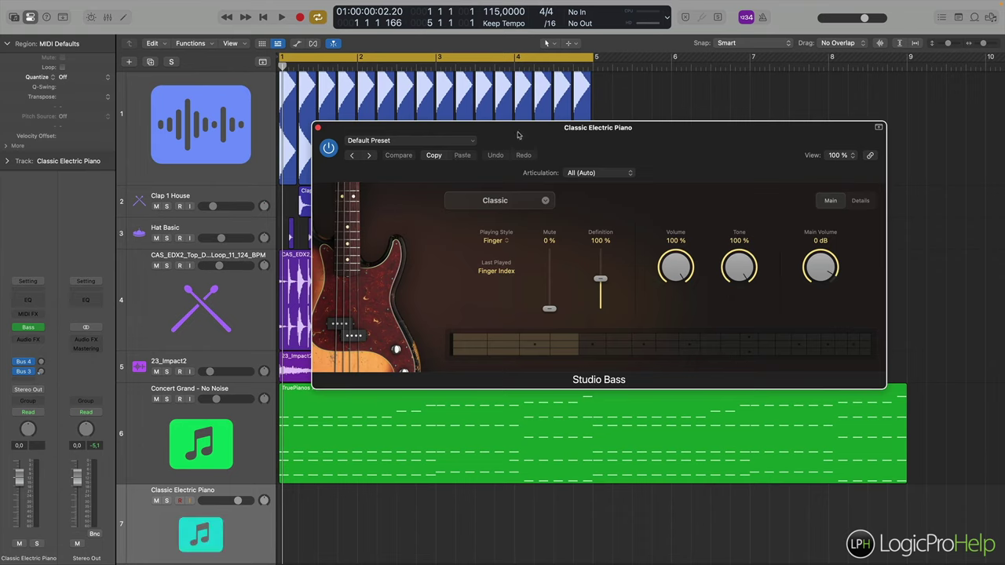
scroll(385, 482, "down", 2)
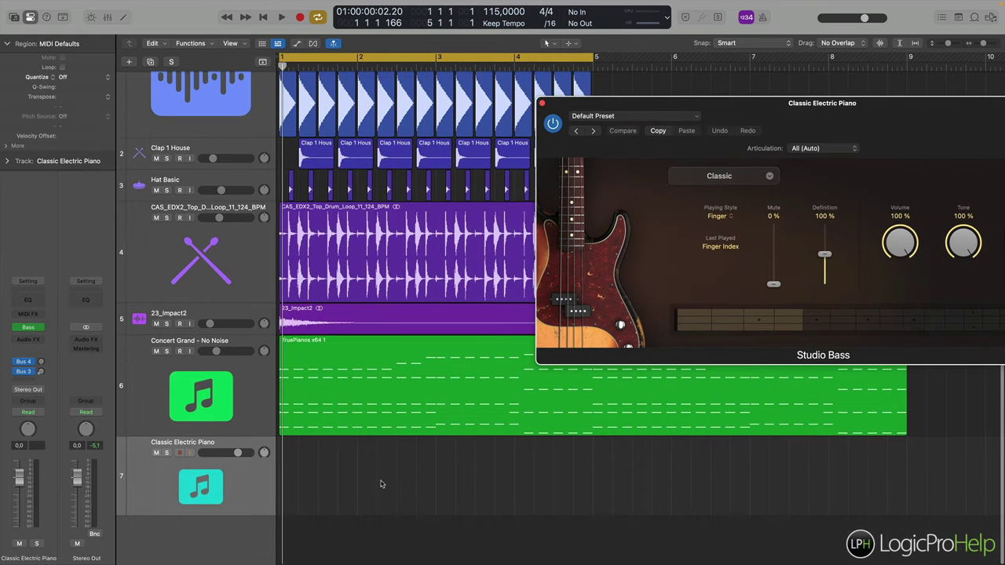
Close the Studio Bass window and split the piano chord region on the Concert Grand track at bar 5.
left_click(361, 367)
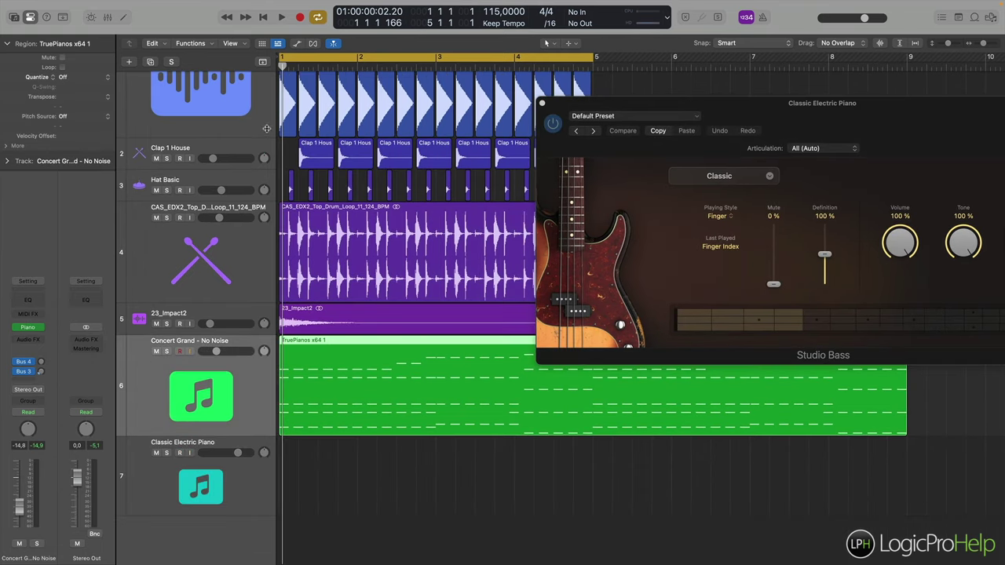
key("Return")
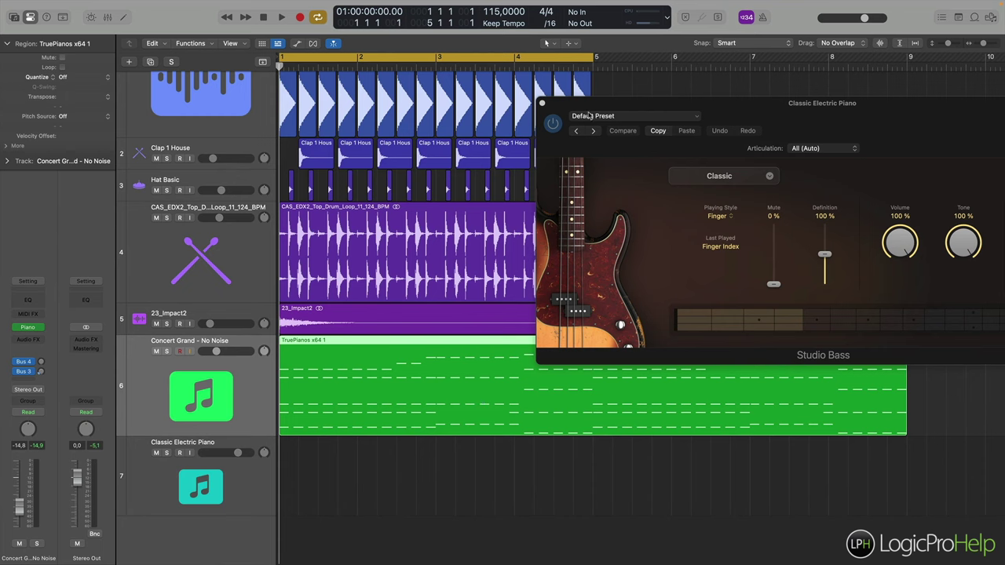
left_click(542, 103)
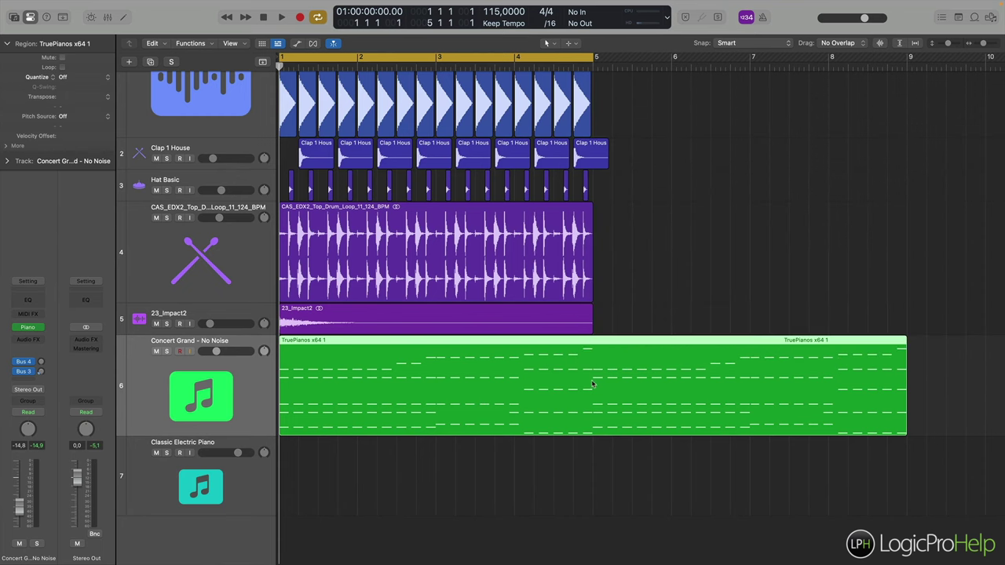
left_click(593, 389)
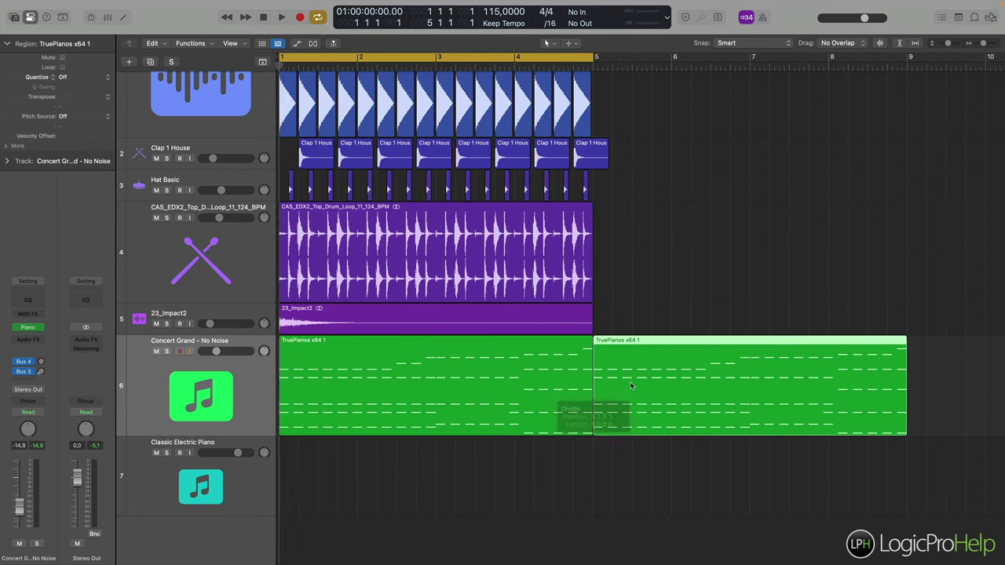
Delete the piano chord region after bar 5 and copy the remaining four-bar region to the Studio Bass track below.
key("Delete")
left_click(469, 356)
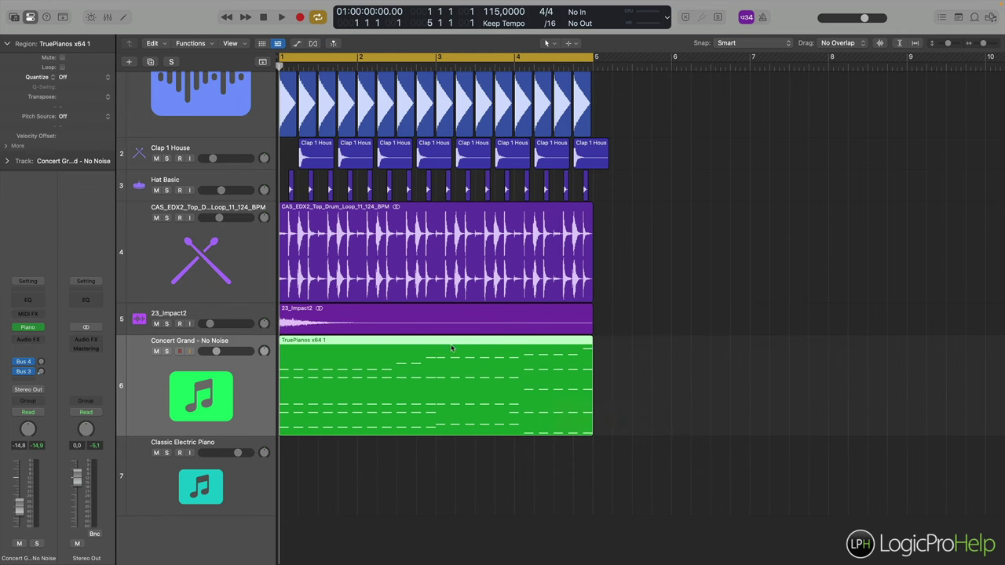
left_click_drag(445, 344, 443, 467)
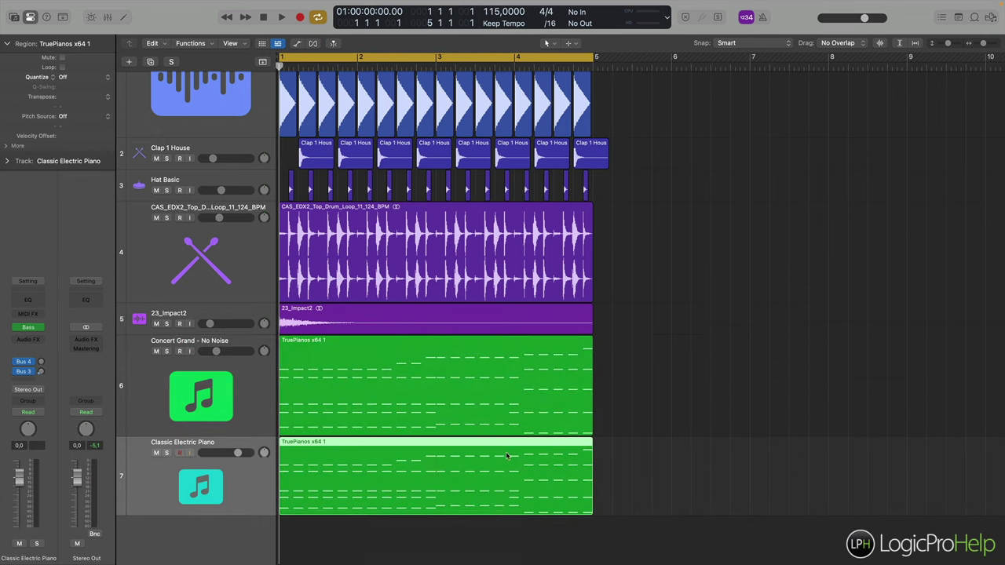
Change the color of the copied chord region on the Studio Bass track to dark blue.
right_click(617, 402)
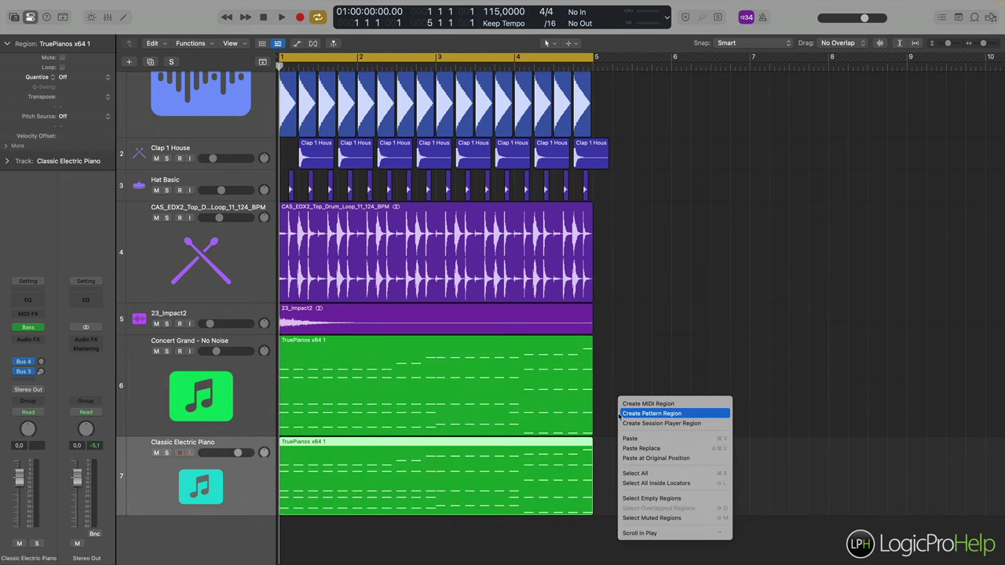
left_click(540, 445)
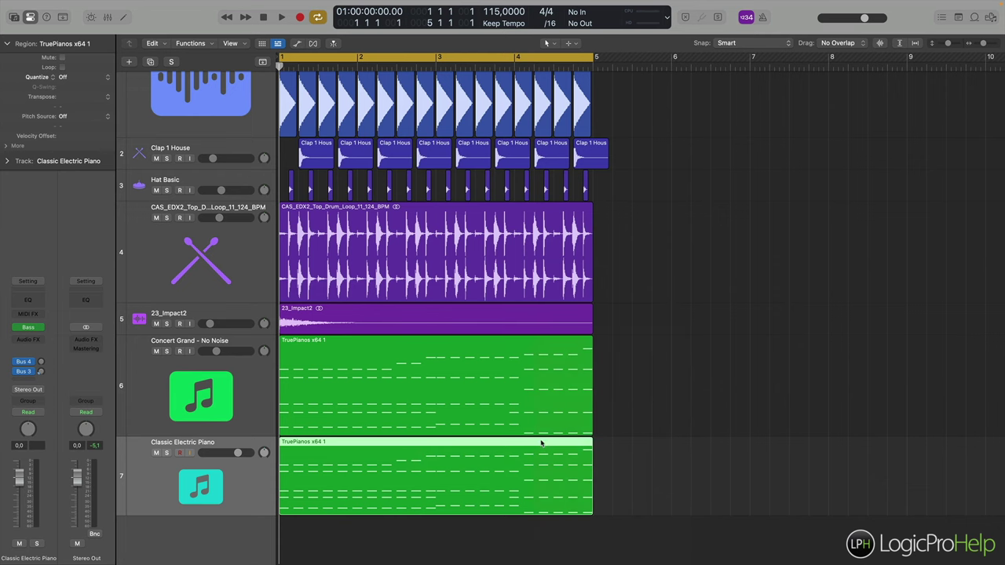
right_click(541, 443)
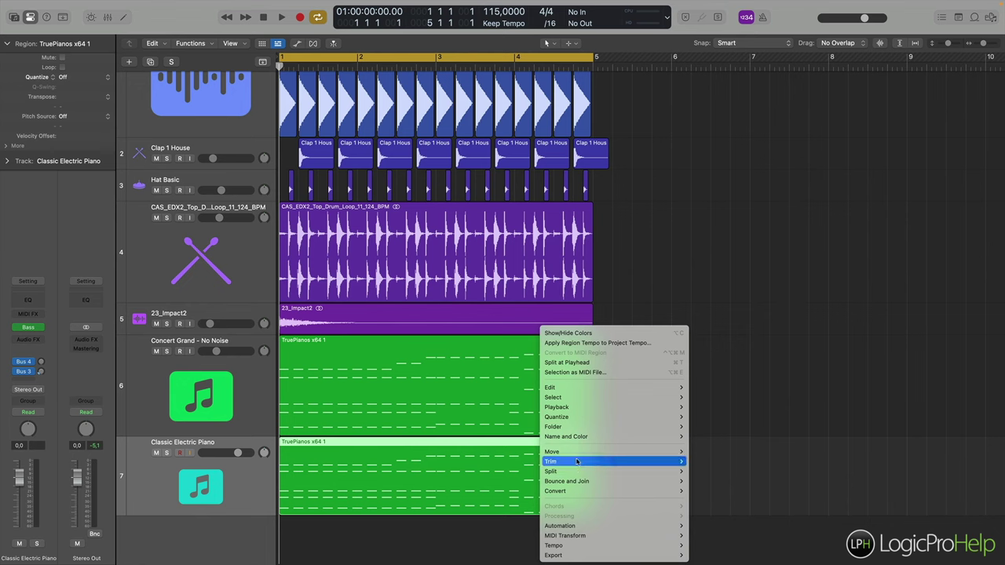
mouse_move(578, 466)
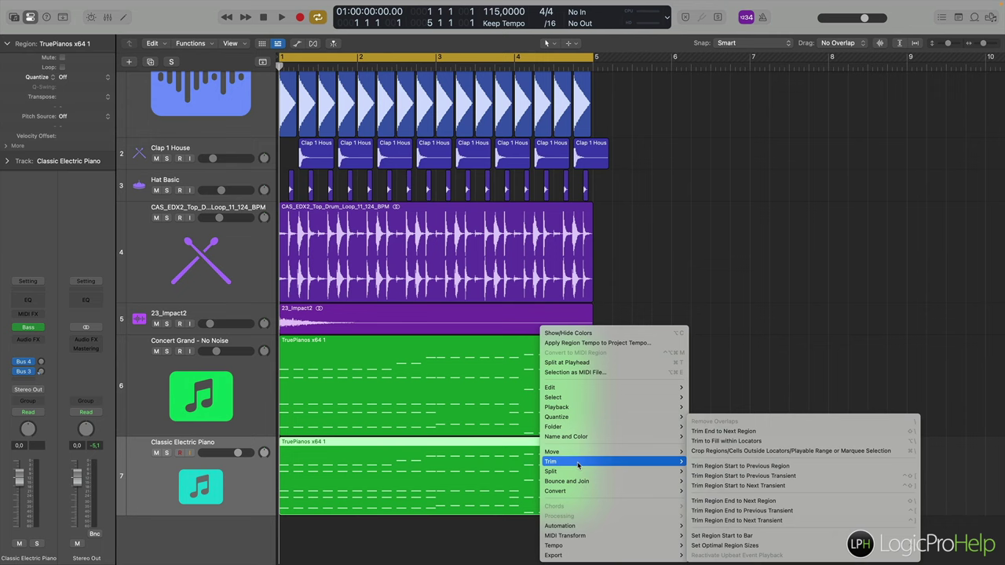
left_click(595, 336)
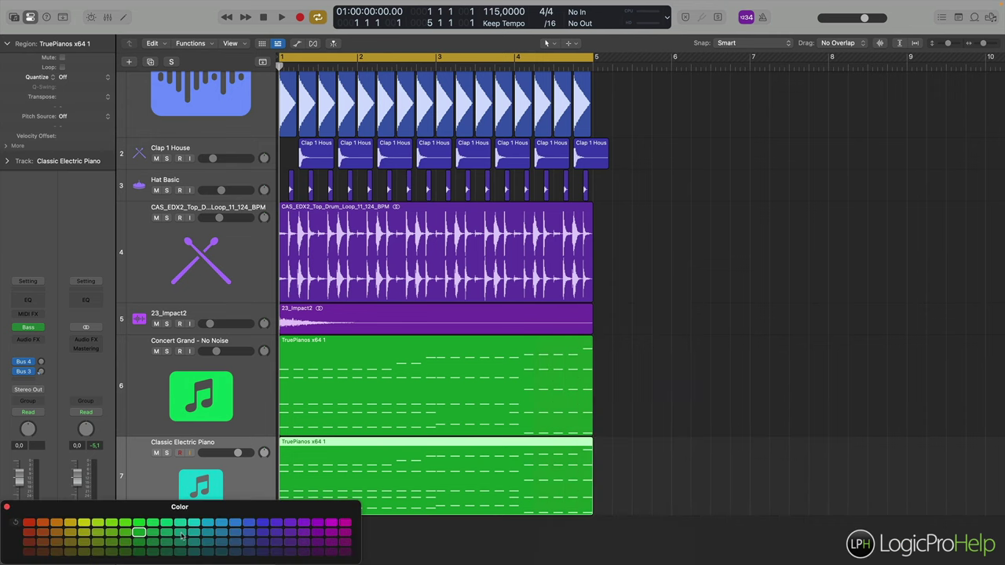
left_click(344, 532)
left_click(331, 533)
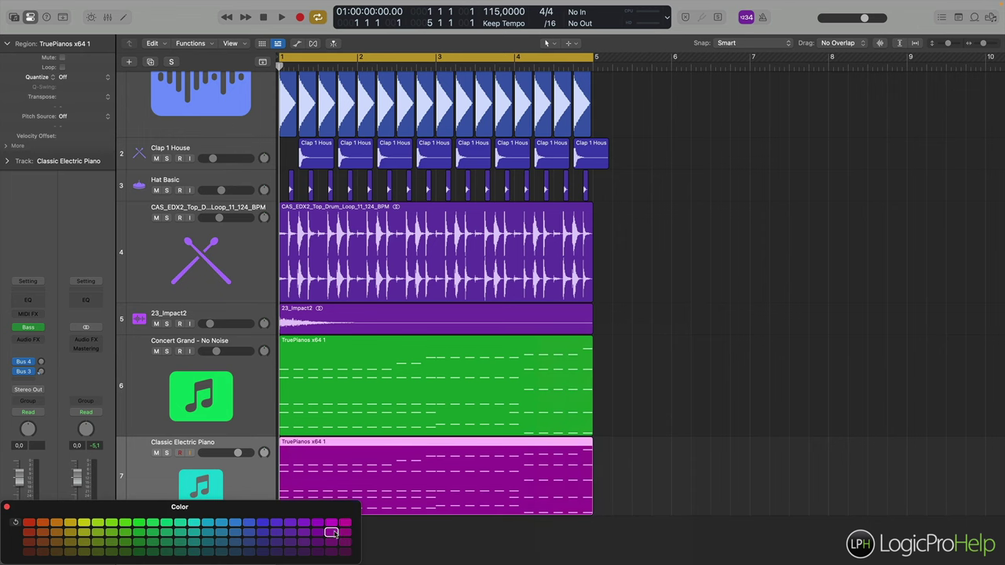
left_click(263, 542)
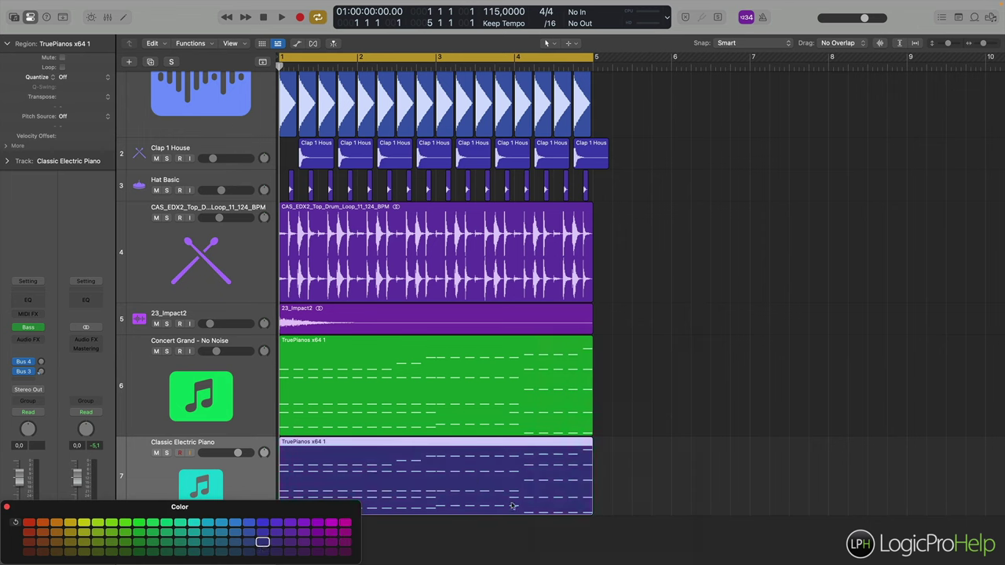
left_click(7, 507)
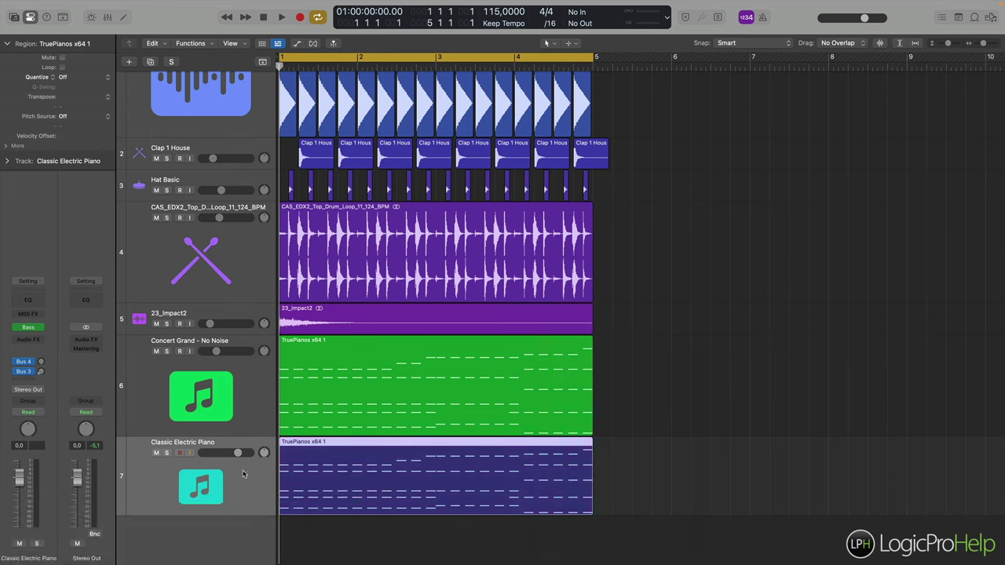
Delete all the upper chord notes in the dark blue region, keeping only the lowest note of each chord as the bass line.
double_click(304, 445)
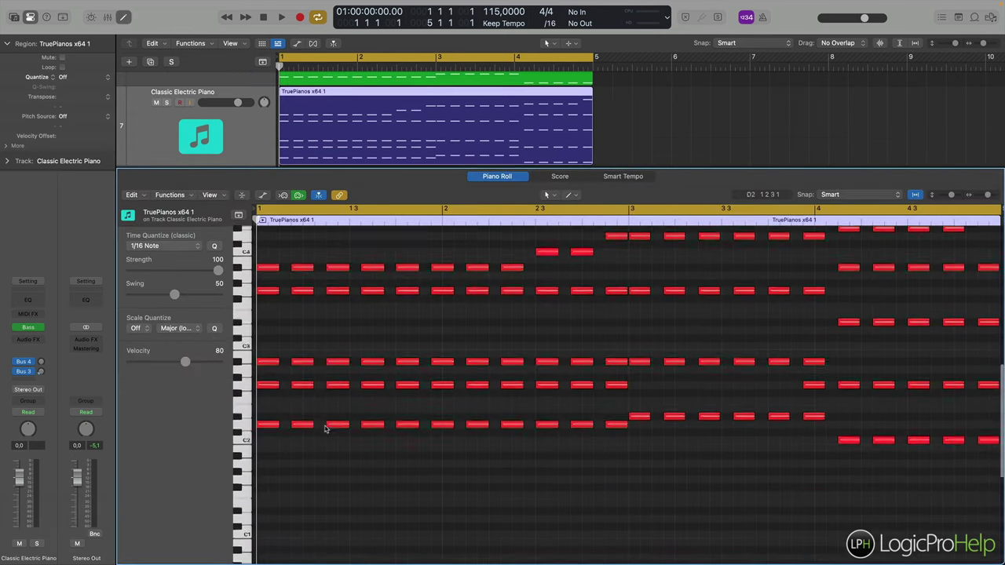
scroll(325, 429, "up", 3)
left_click_drag(270, 430, 618, 250)
key("Delete")
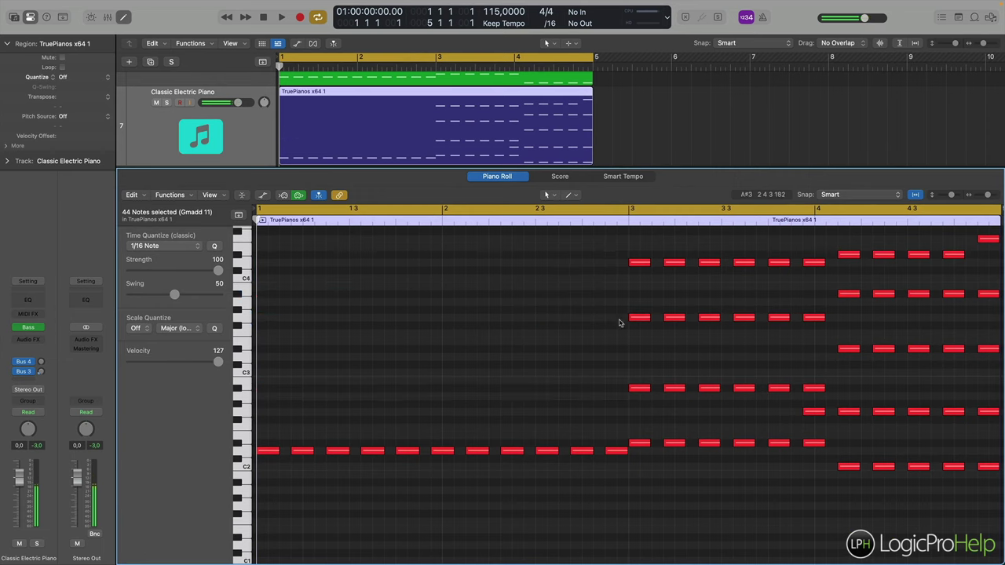
scroll(621, 368, "right", 5)
left_click_drag(486, 414, 910, 245)
left_click_drag(913, 236, 911, 233)
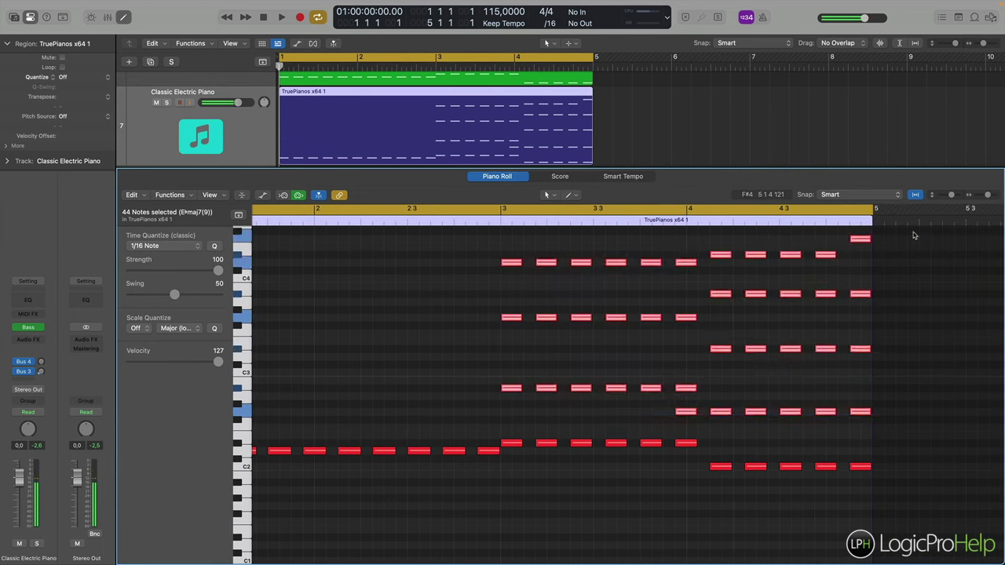
key("Delete")
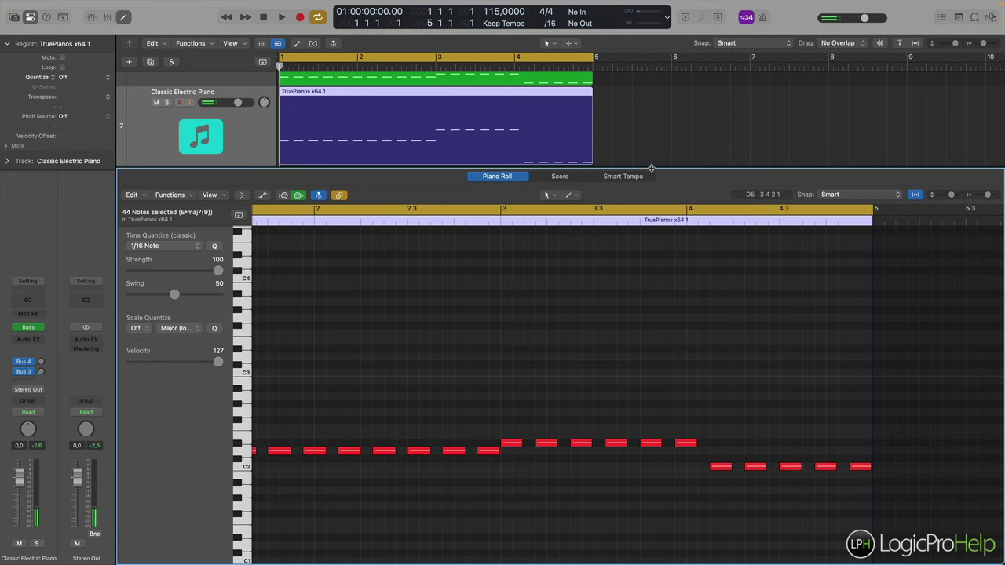
key("e")
Solo the Classic Electric Piano track and rename it Bass.
left_click(166, 453)
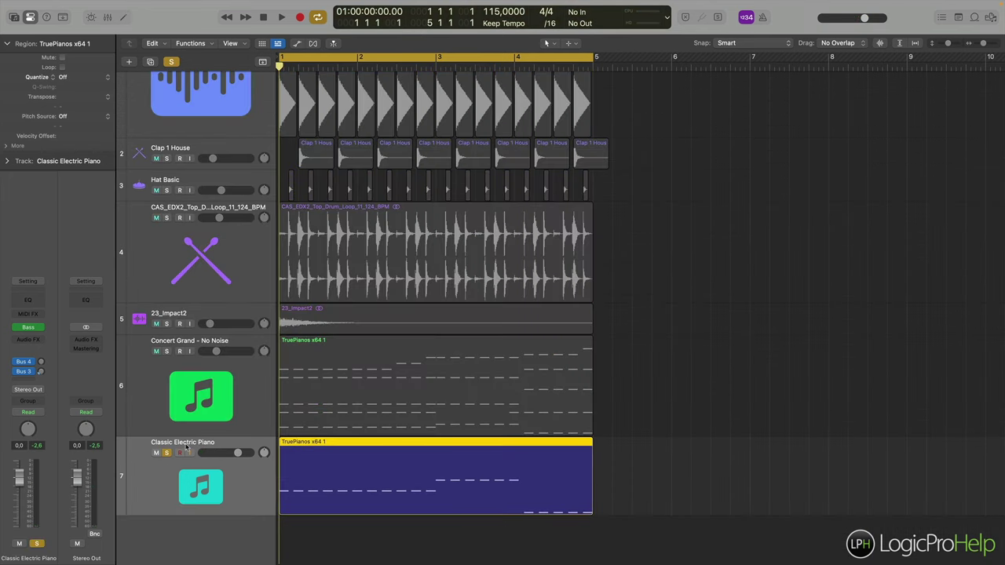
double_click(186, 443)
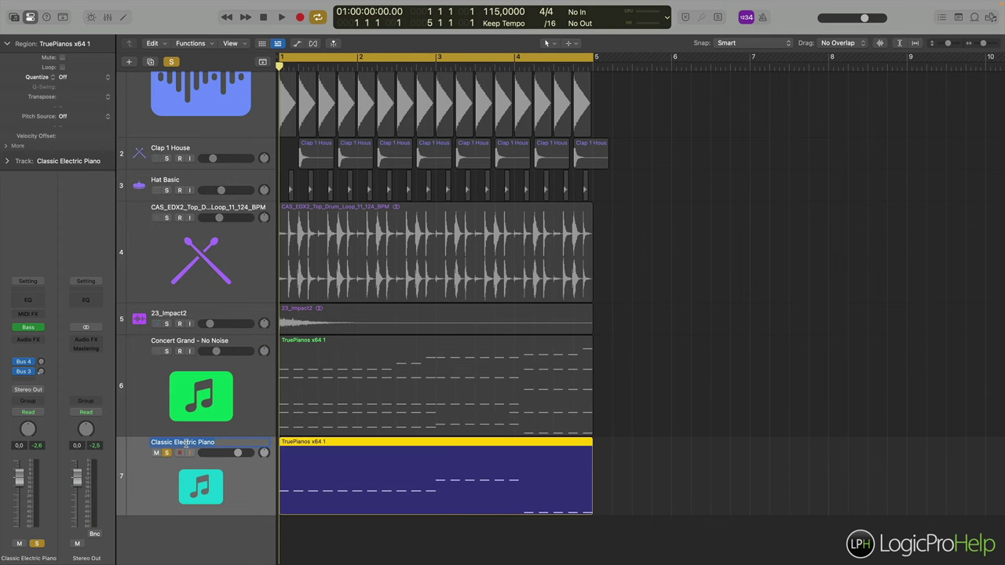
type("B")
key("Return")
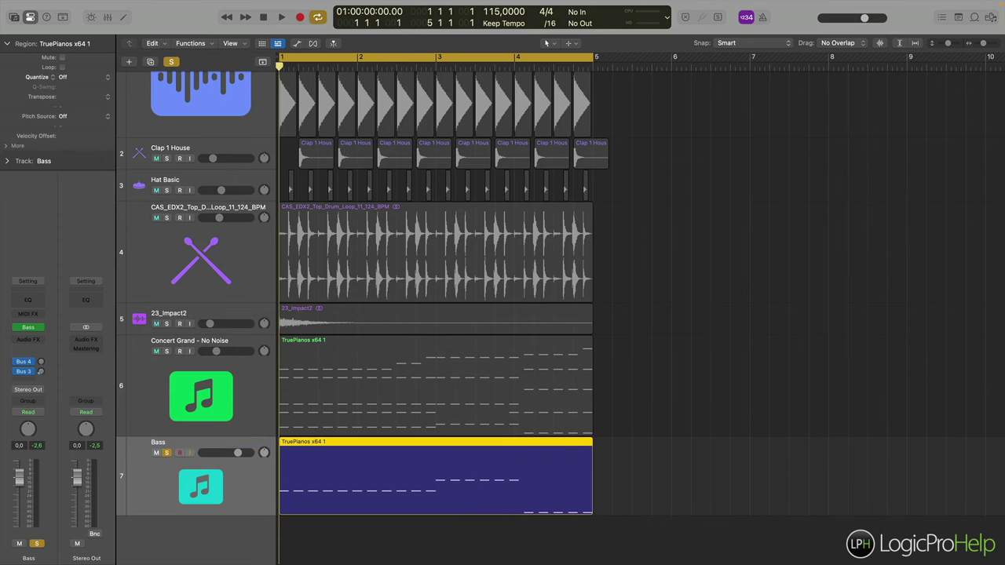
Play the soloed bass line and lower the Bass track's volume to -7.0 dB.
key("space")
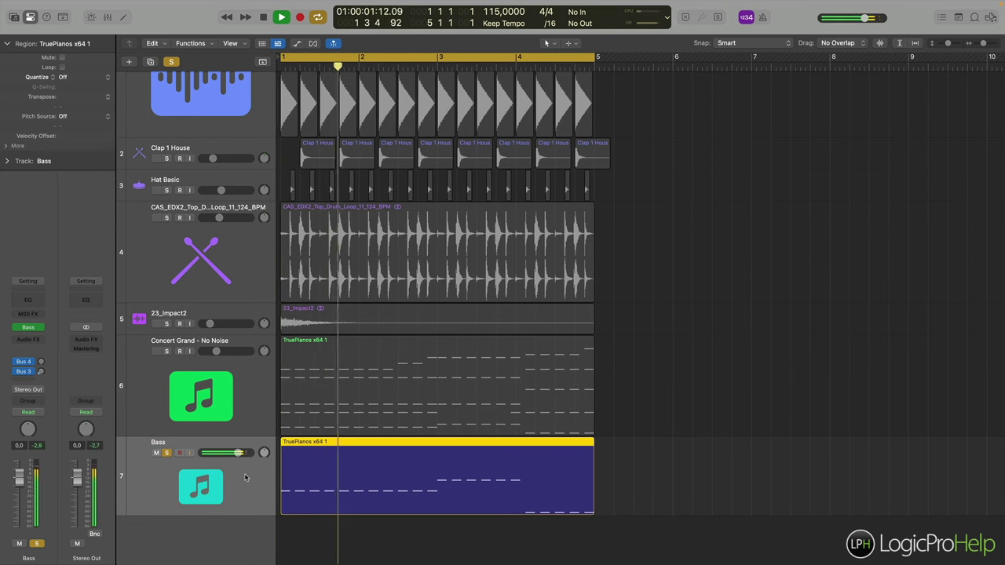
left_click_drag(238, 453, 205, 460)
key("space")
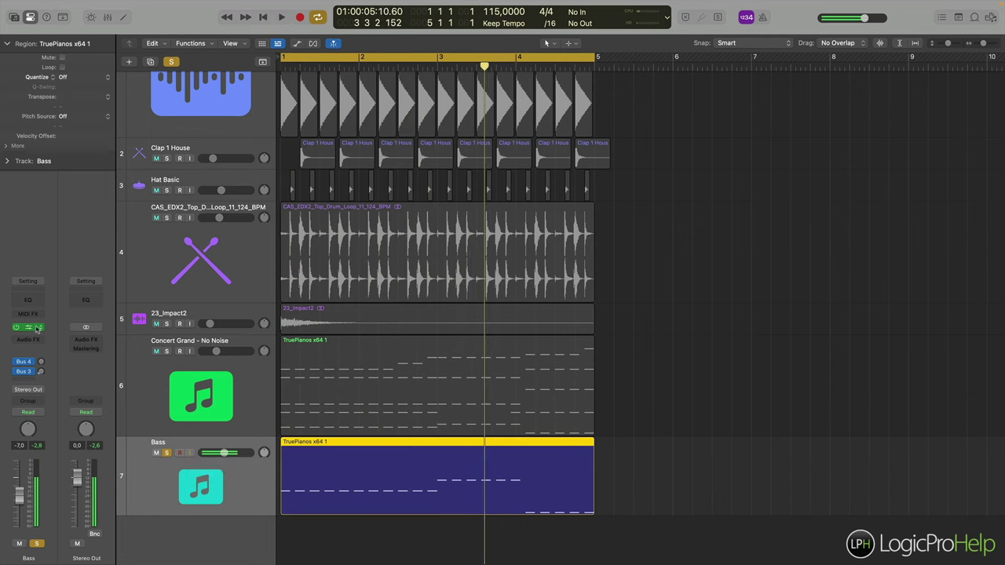
Transpose all notes of the Bass region down one octave and close the note editor.
double_click(320, 445)
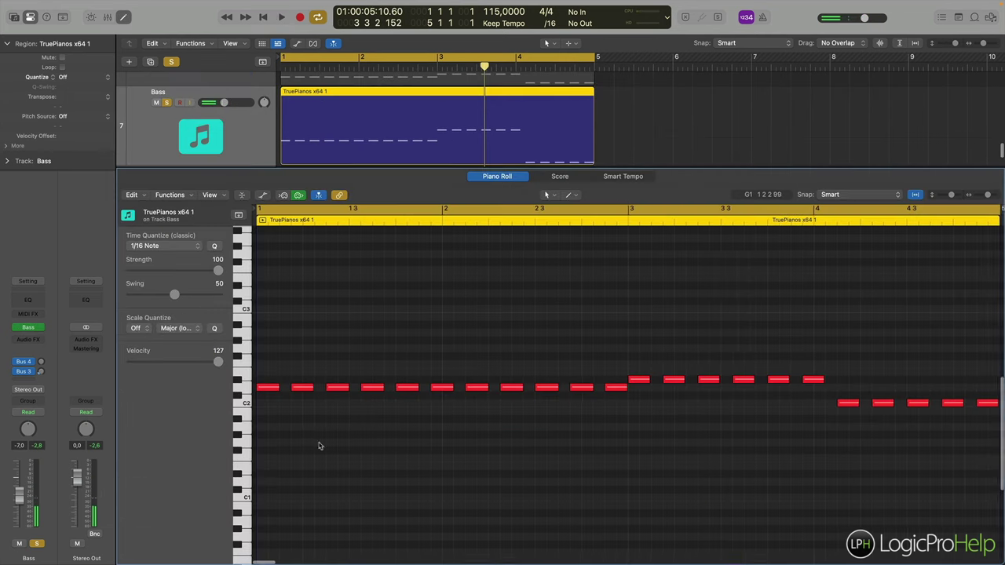
key("super+a")
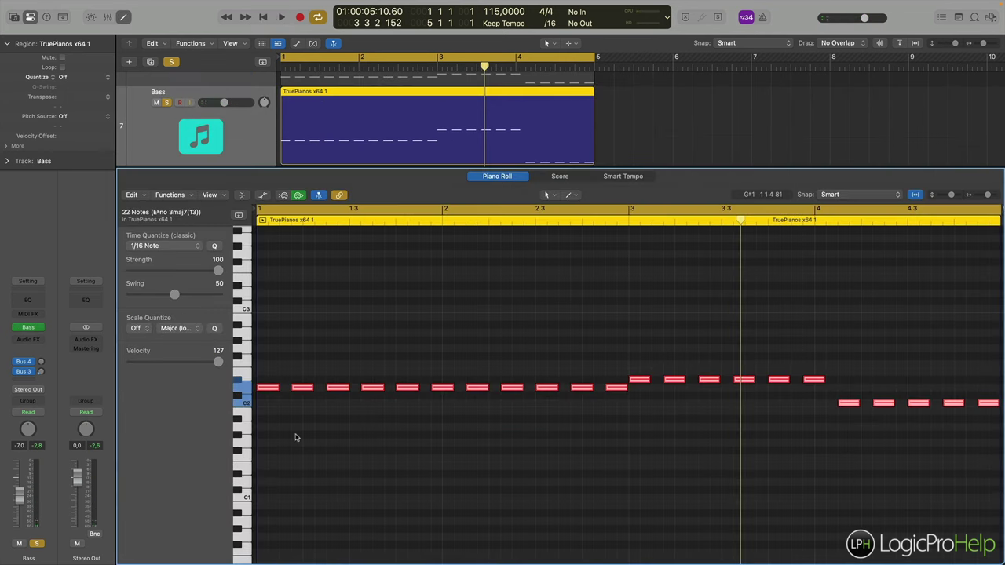
key("alt+shift+Down")
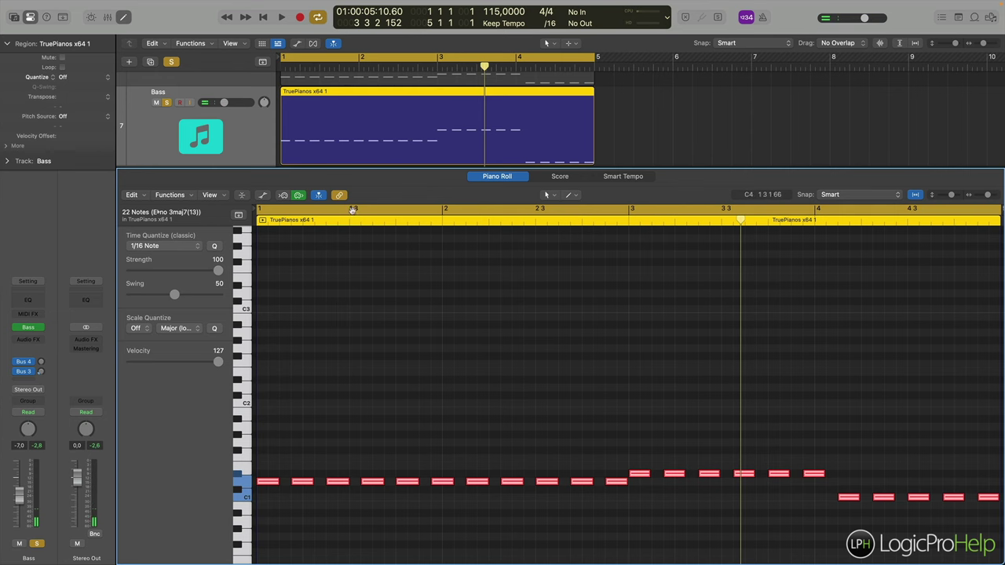
key("p")
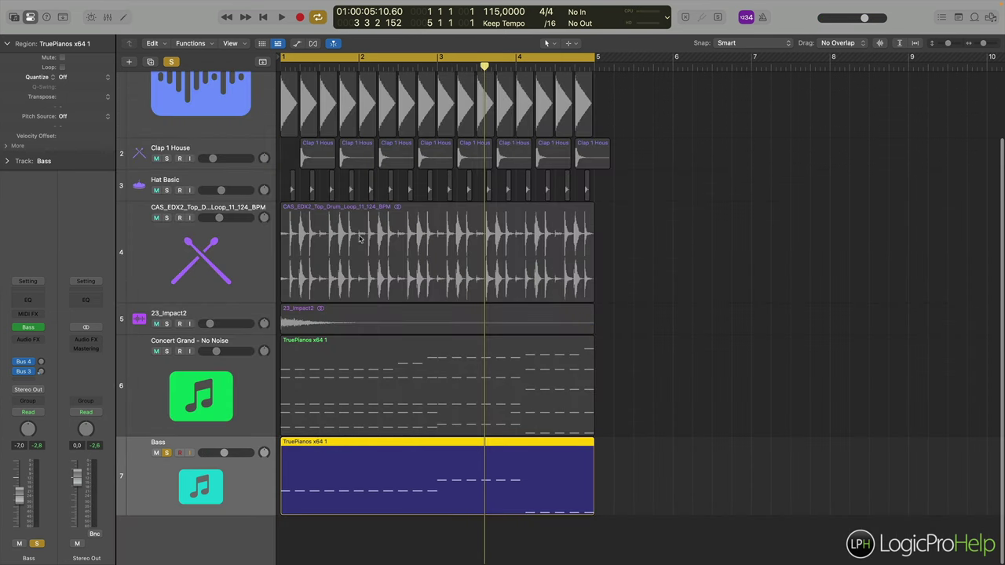
Load the Modern Thin preset in Studio Bass and audition the soloed bass line from bar 1.
key("Return")
key("space")
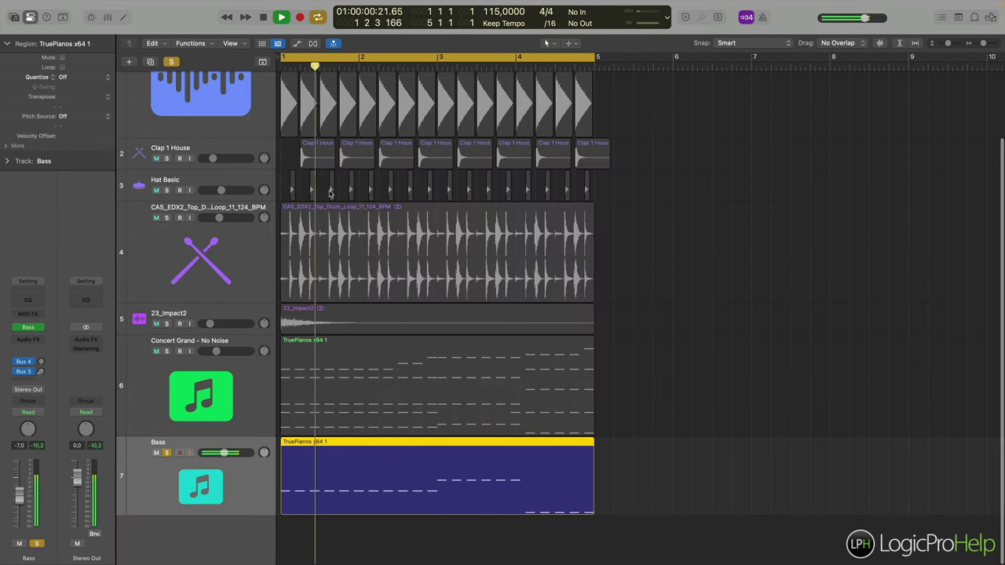
left_click(27, 326)
key("space")
left_click(646, 116)
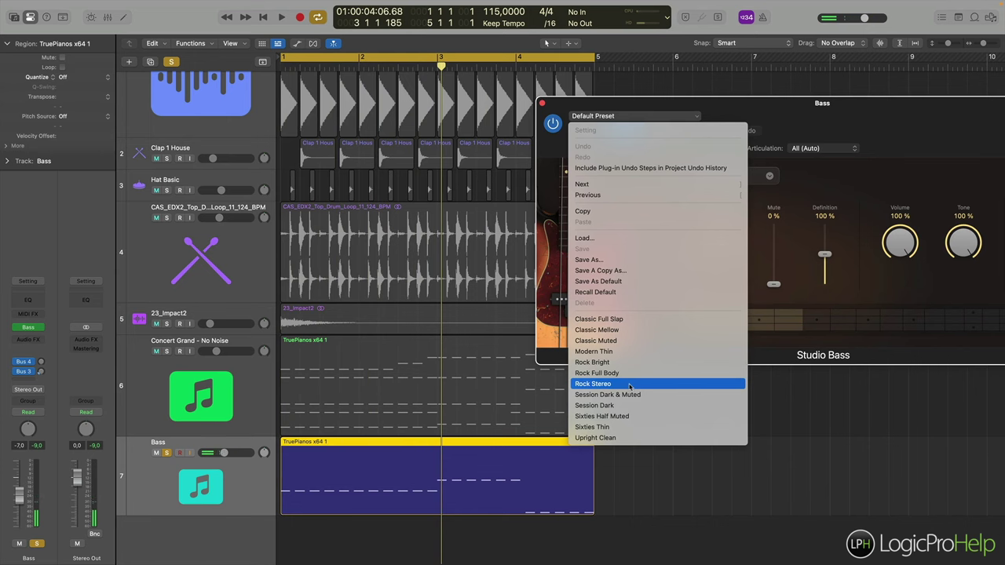
left_click(617, 354)
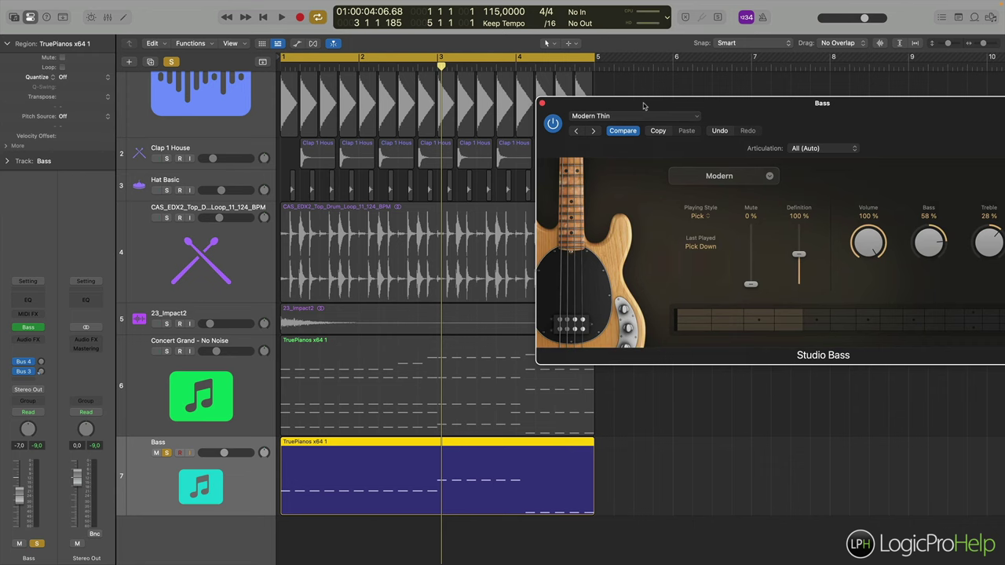
left_click_drag(701, 108, 623, 103)
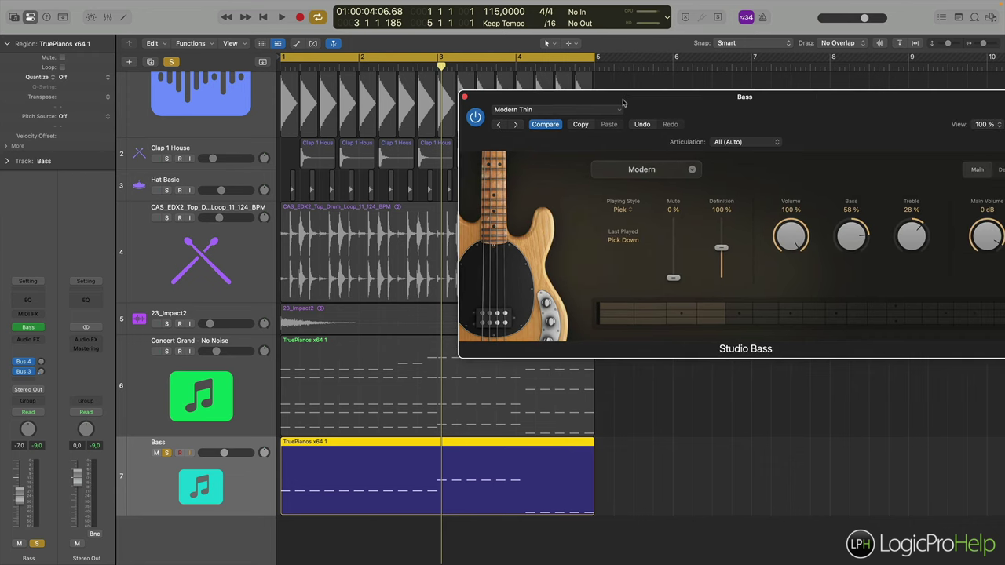
key("space")
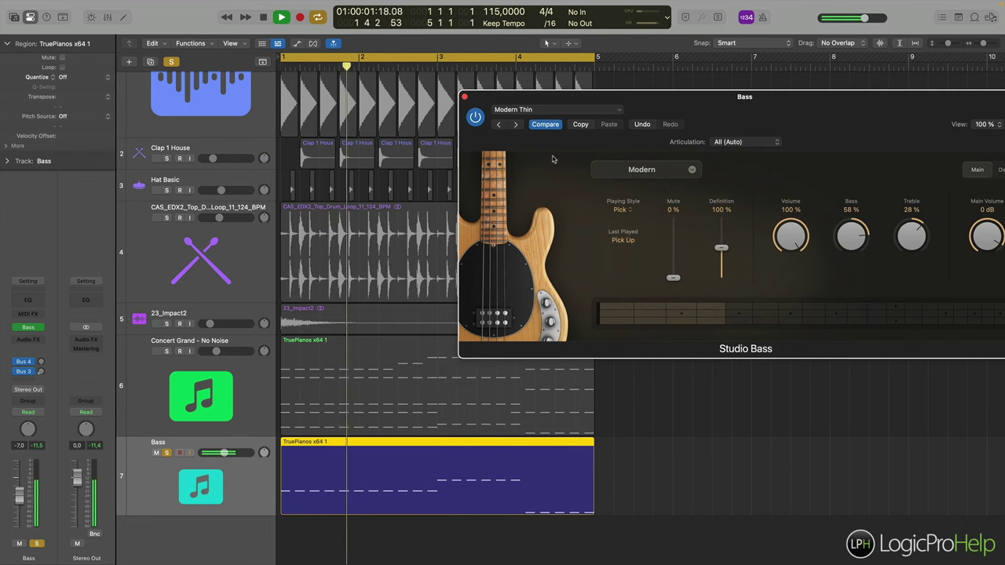
Replace the Bass track's Studio Bass instrument with Alchemy.
left_click(39, 327)
mouse_move(46, 333)
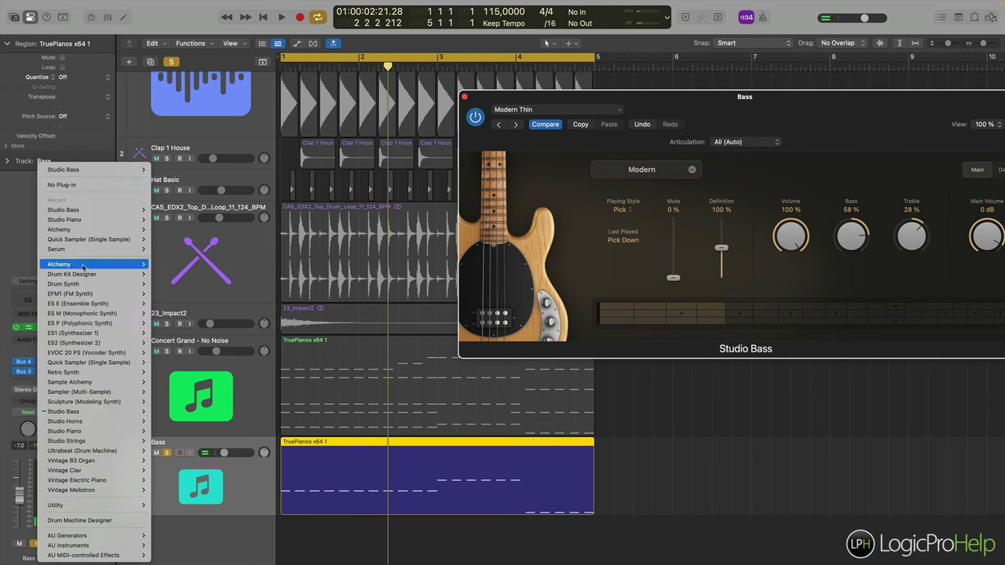
left_click(230, 293)
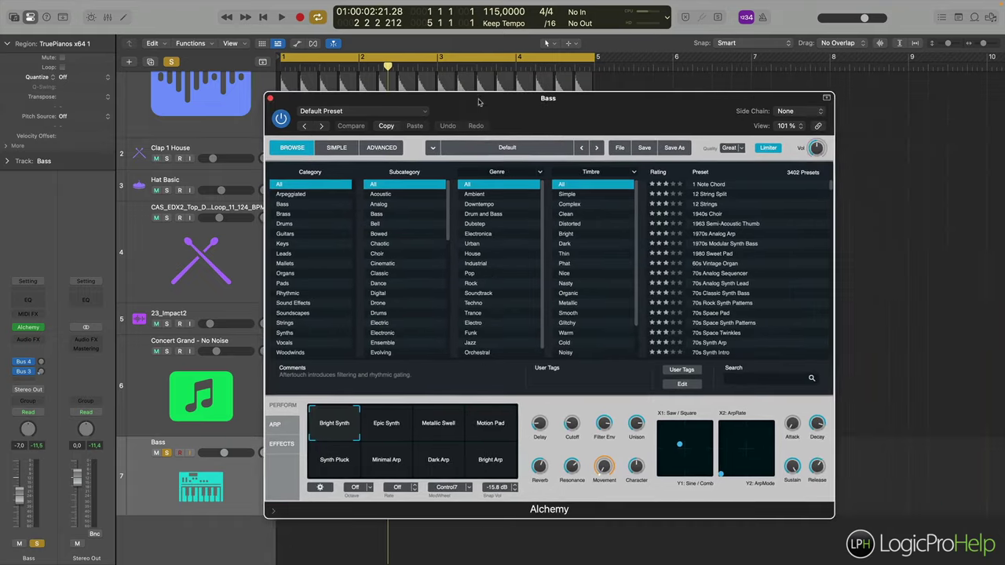
Filter the Alchemy presets to the Bass category, try 808 Bass from the Simple timbre, and load After The Snow.
left_click(282, 204)
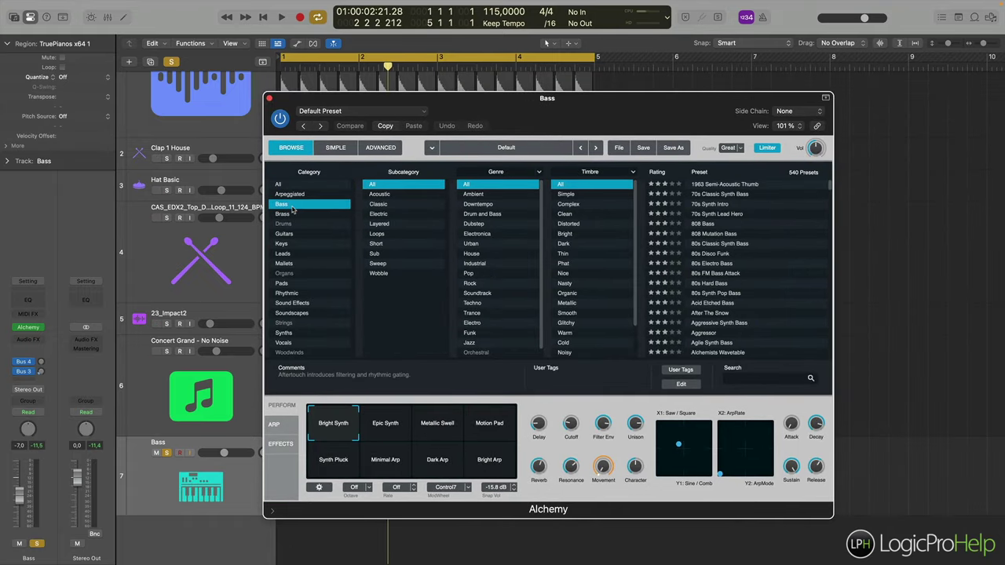
left_click(590, 207)
left_click(589, 195)
left_click(723, 193)
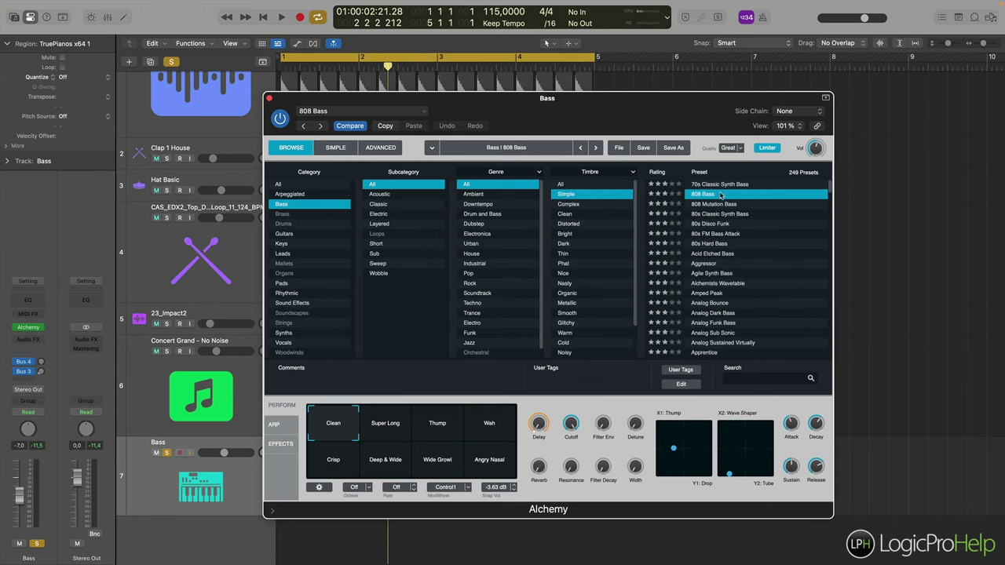
left_click(712, 275)
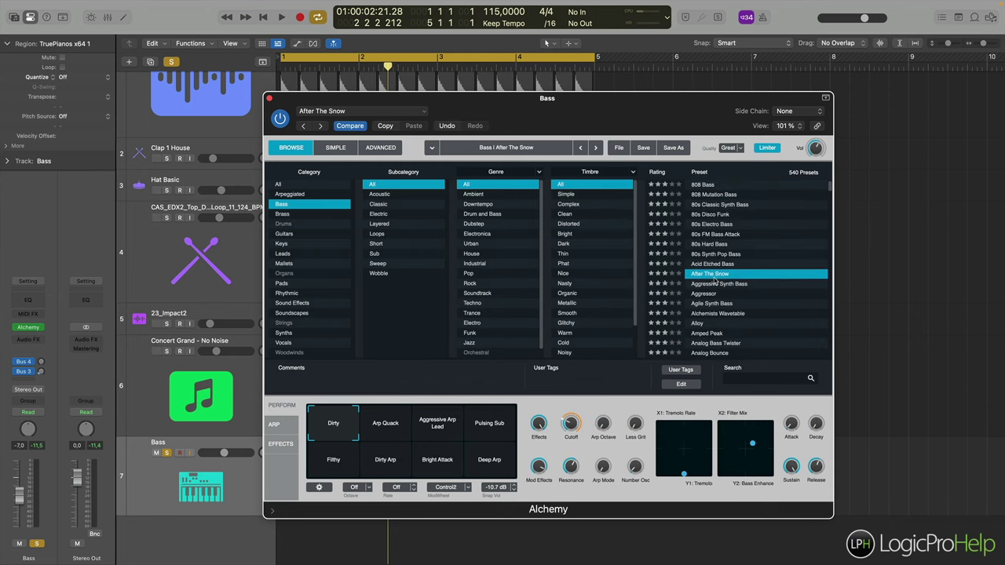
Audition the Aggressor and Aggressive Synth Bass presets in Alchemy on the soloed Bass track.
key("space")
left_click(711, 294)
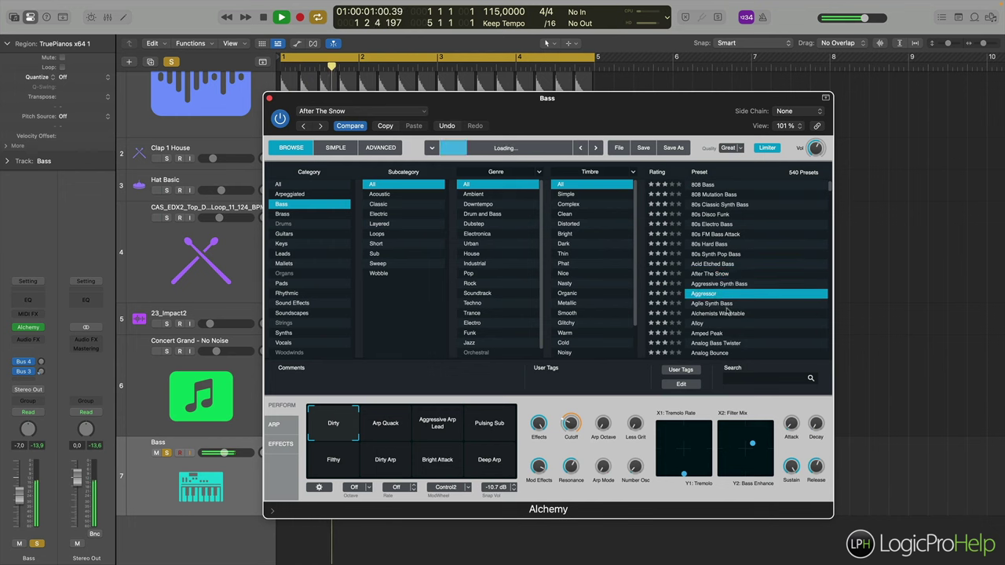
key("Up")
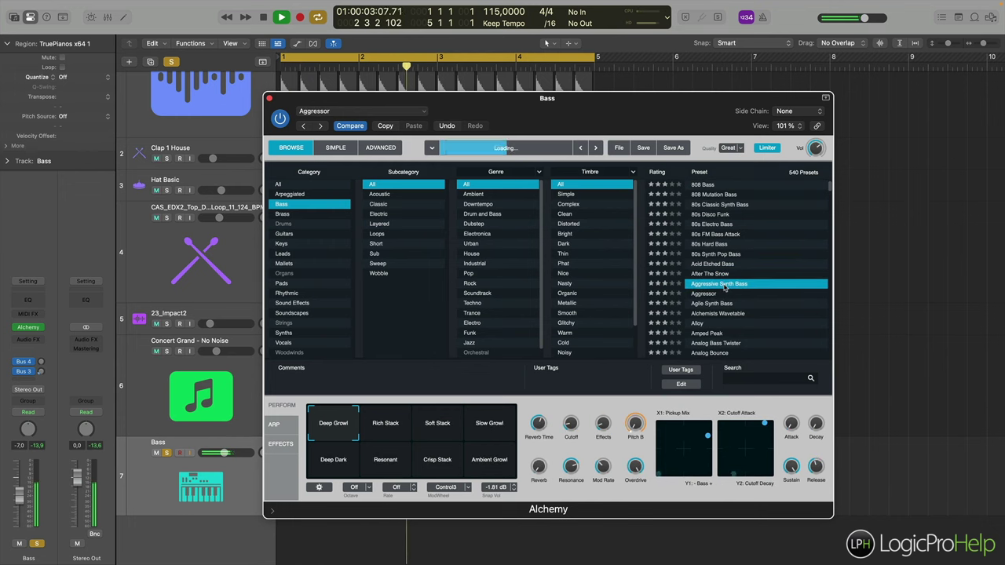
key("space")
Transpose all notes of the Bass region up one octave and close the note editor.
left_click_drag(330, 509, 581, 510)
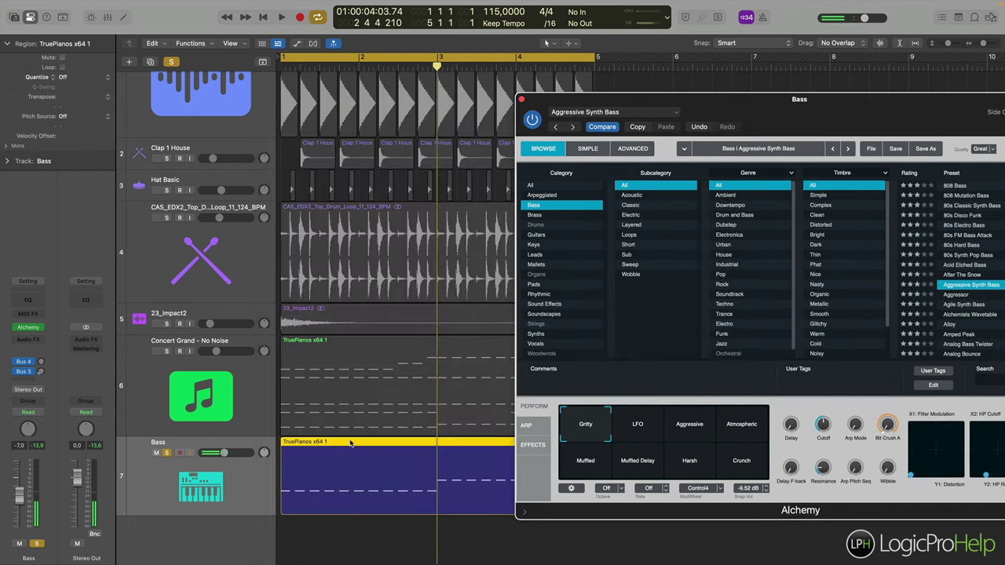
double_click(350, 444)
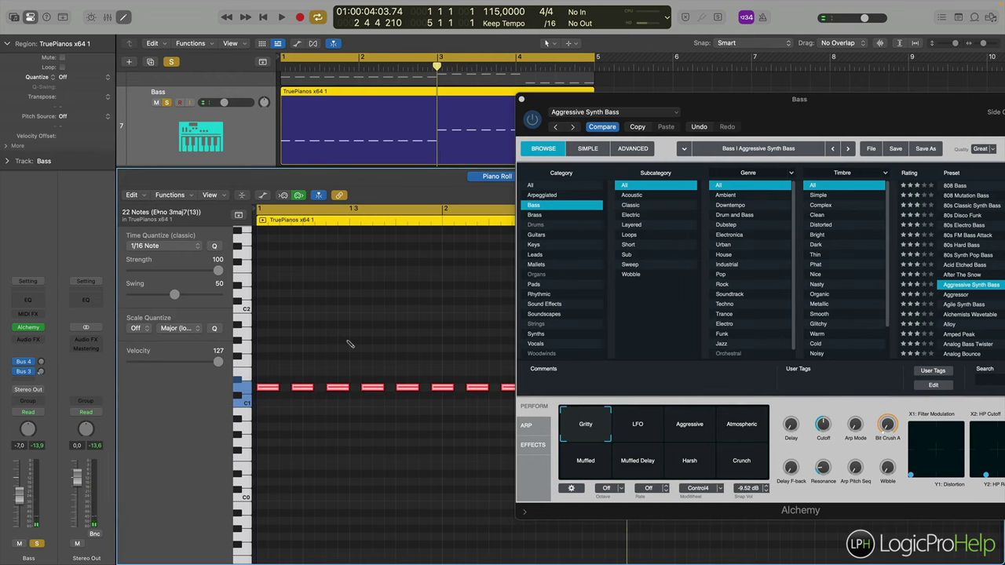
key("alt+shift+Up")
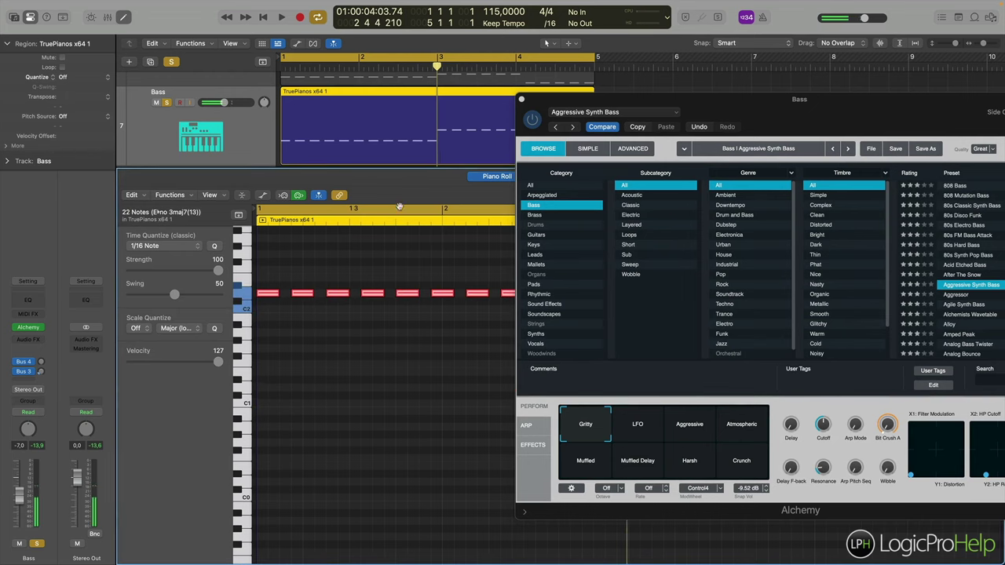
key("p")
scroll(398, 202, "up", 2)
Examine the Aggressive Synth Bass preset's advanced settings, including sources A and B and the global page.
left_click_drag(617, 99, 215, 65)
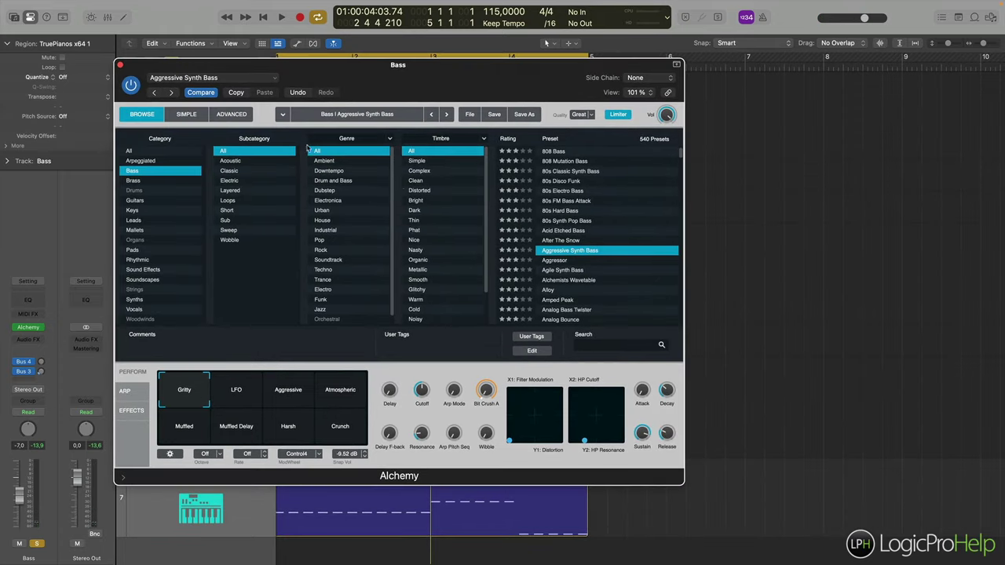
left_click(232, 114)
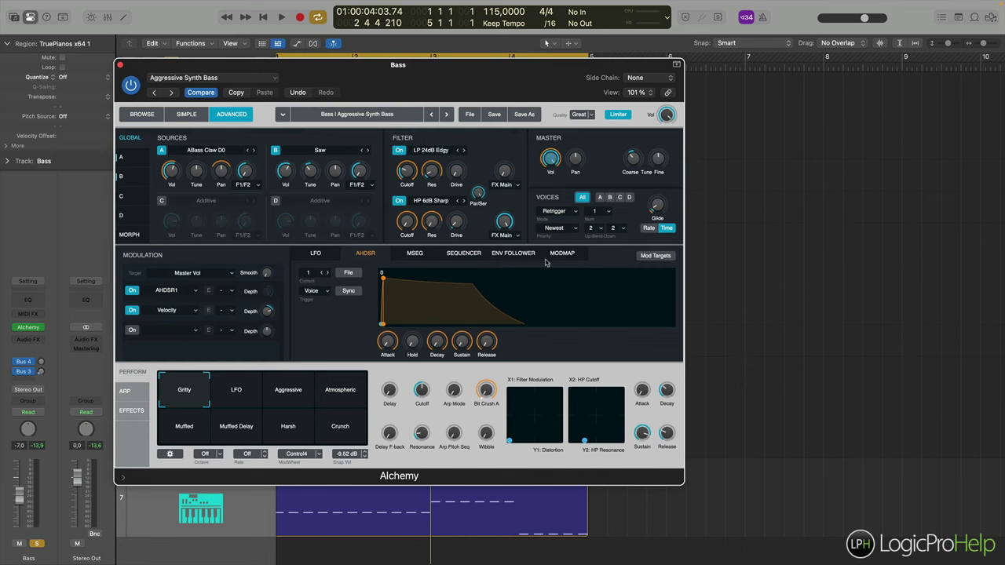
left_click(121, 177)
left_click(125, 196)
left_click(126, 178)
left_click(123, 160)
left_click(128, 142)
Return to the preset browser, audition Aggressor during playback and load Agile Synth Bass on the Bass track.
left_click(135, 115)
key("space")
left_click(572, 260)
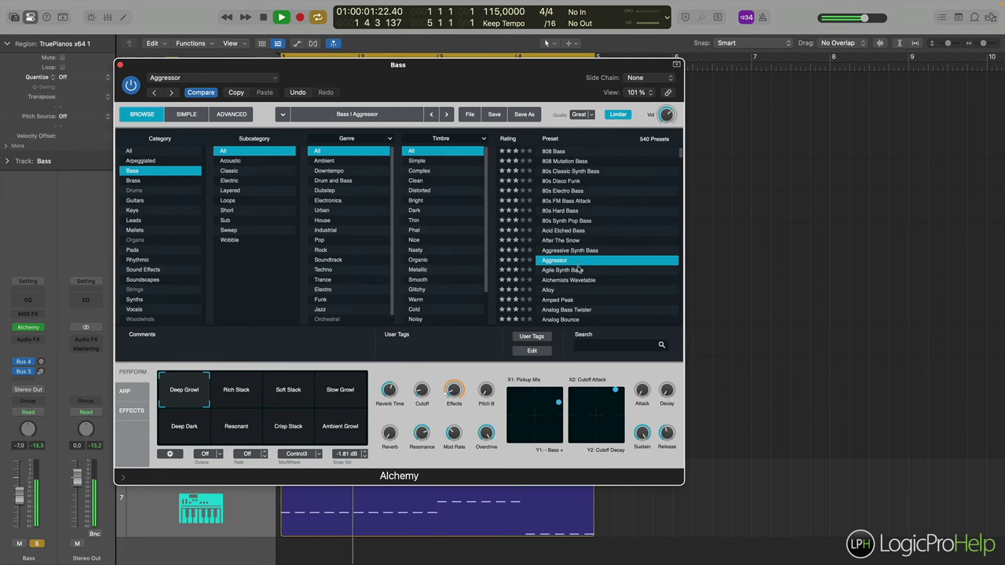
left_click(577, 270)
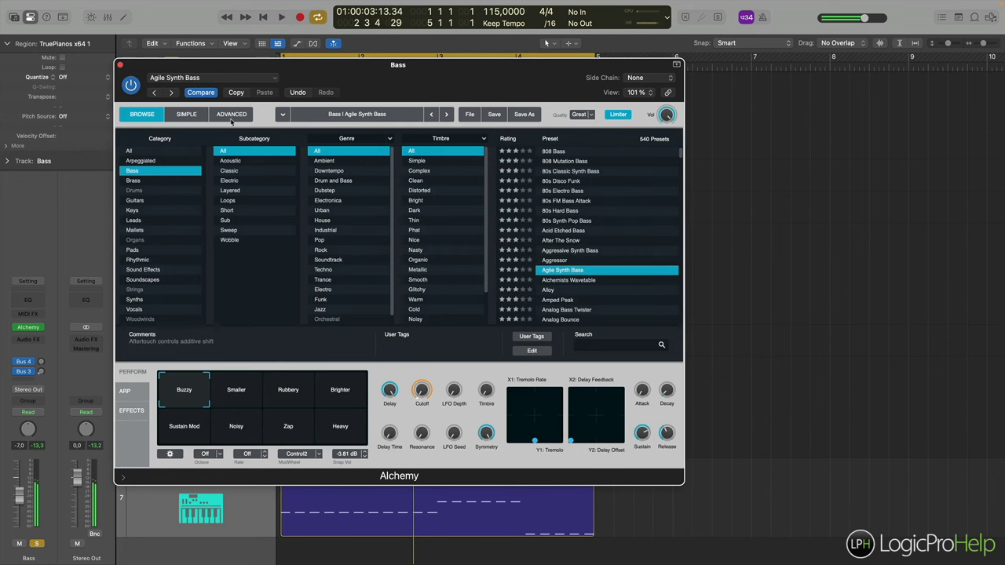
Lower the filter 1 cutoff in Alchemy's advanced view, listen to the result and close the plug-in window.
left_click(231, 114)
left_click_drag(330, 66, 479, 75)
left_click_drag(558, 185, 558, 196)
key("space")
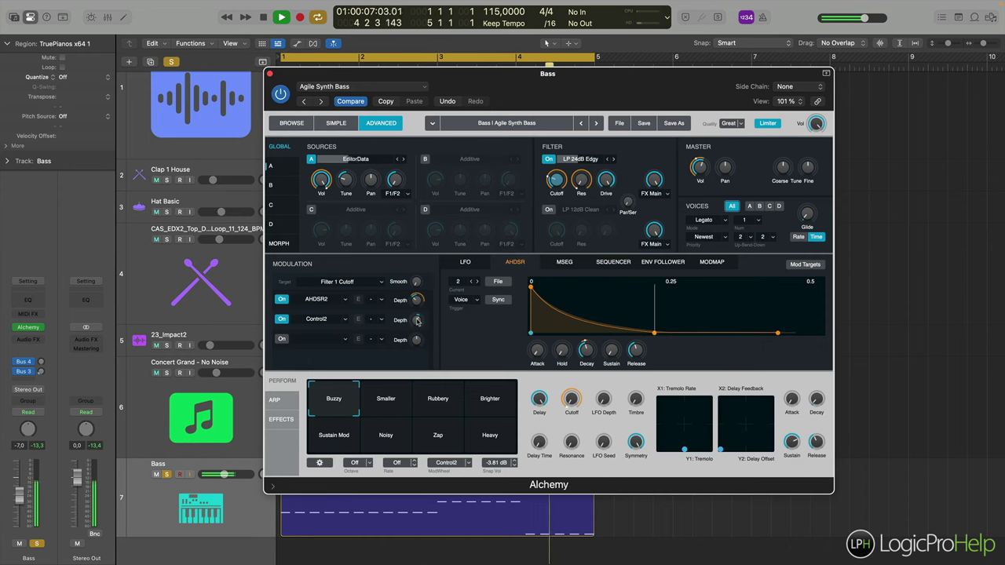
left_click(270, 76)
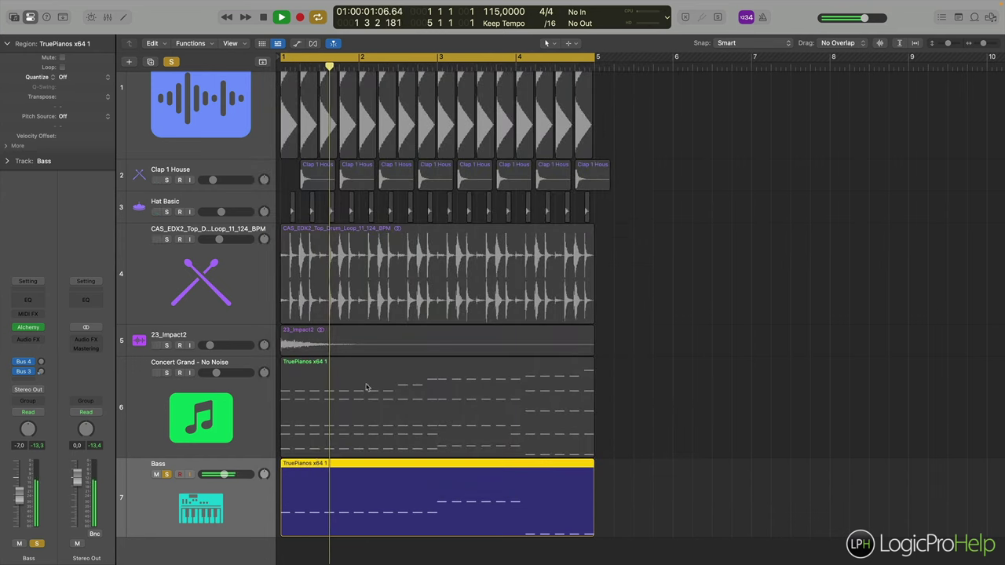
Unsolo the Bass track and play the full arrangement from the beginning.
left_click(166, 475)
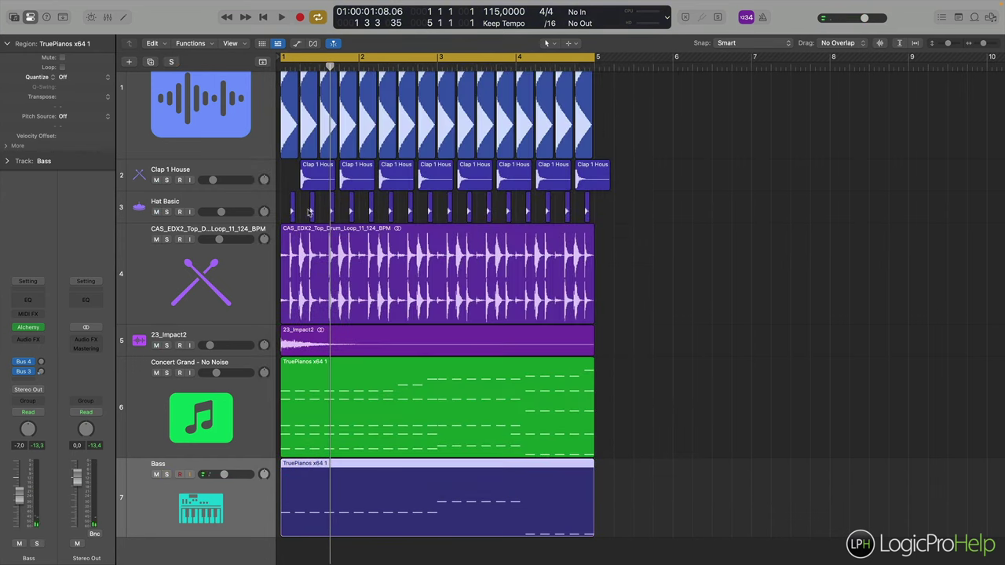
key("Return")
key("space")
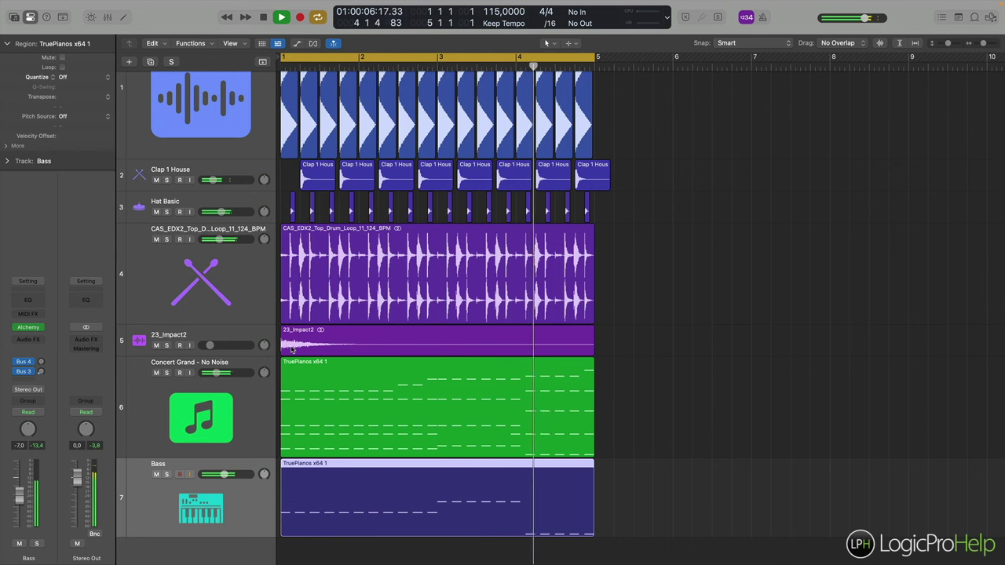
Mute the Concert Grand track temporarily and review the Bass region's notes in the note editor during playback.
left_click(156, 373)
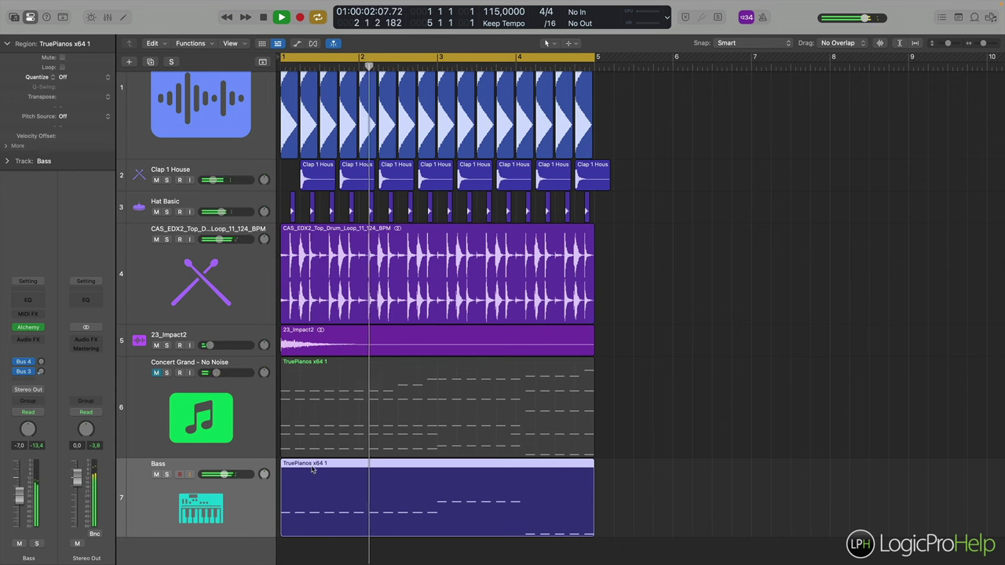
key("space")
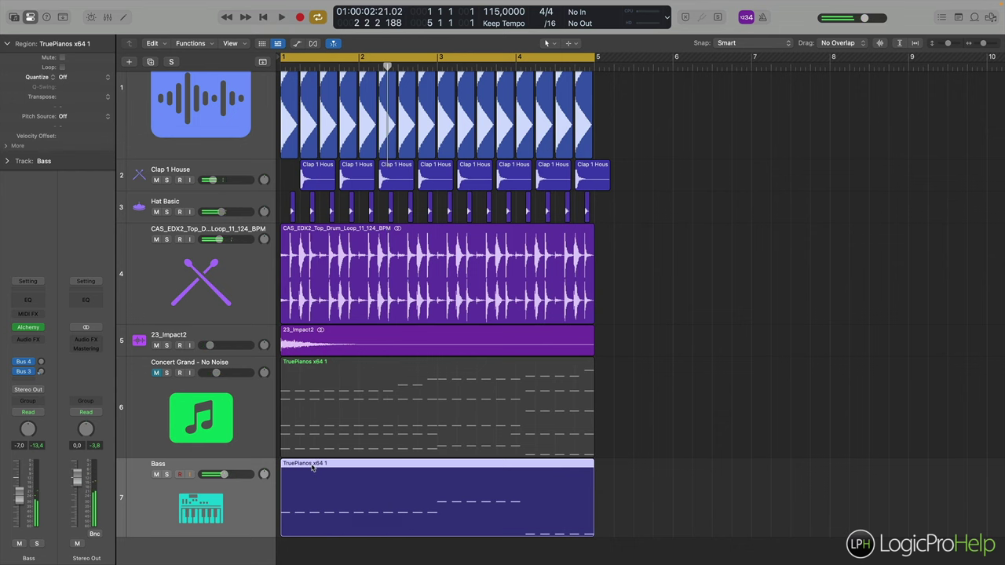
double_click(312, 466)
key("space")
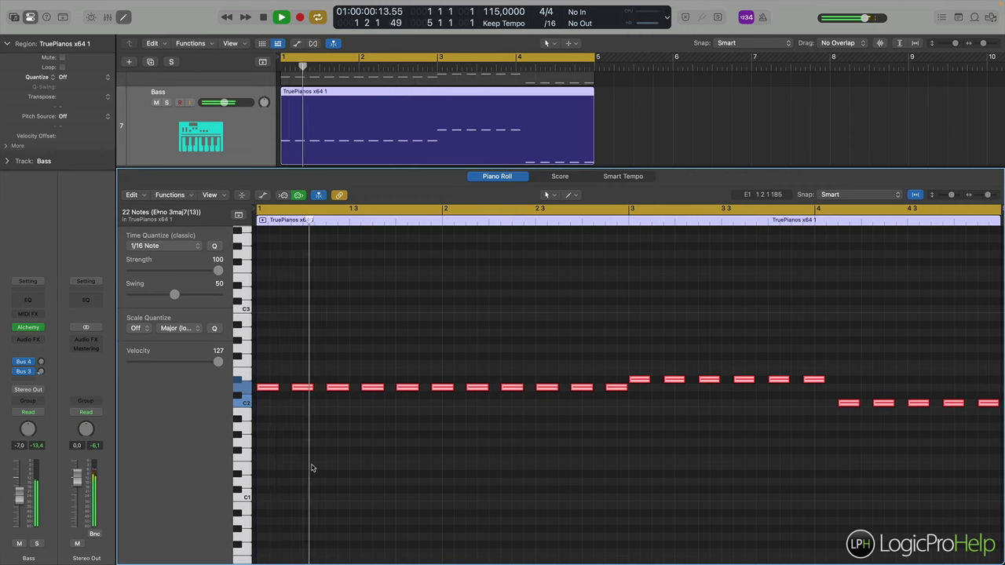
key("space")
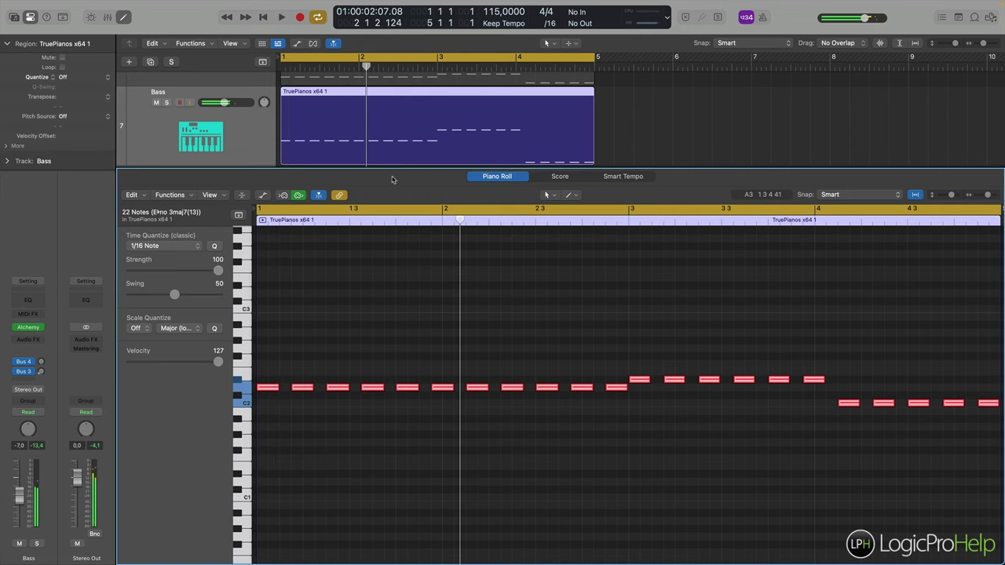
key("e")
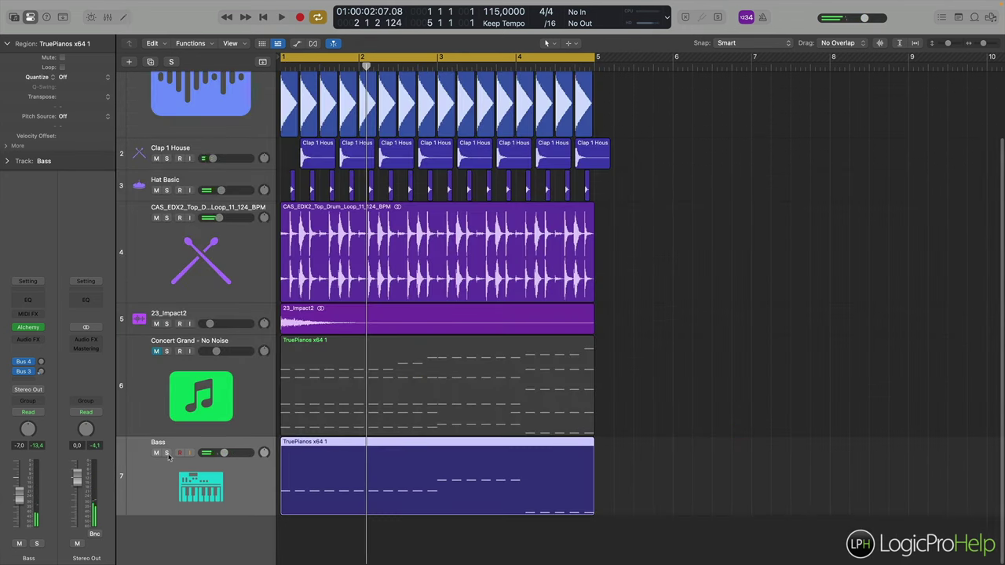
left_click(156, 351)
Replace the Studio Piano instrument on the Concert Grand - No Noise track with Alchemy.
left_click(215, 343)
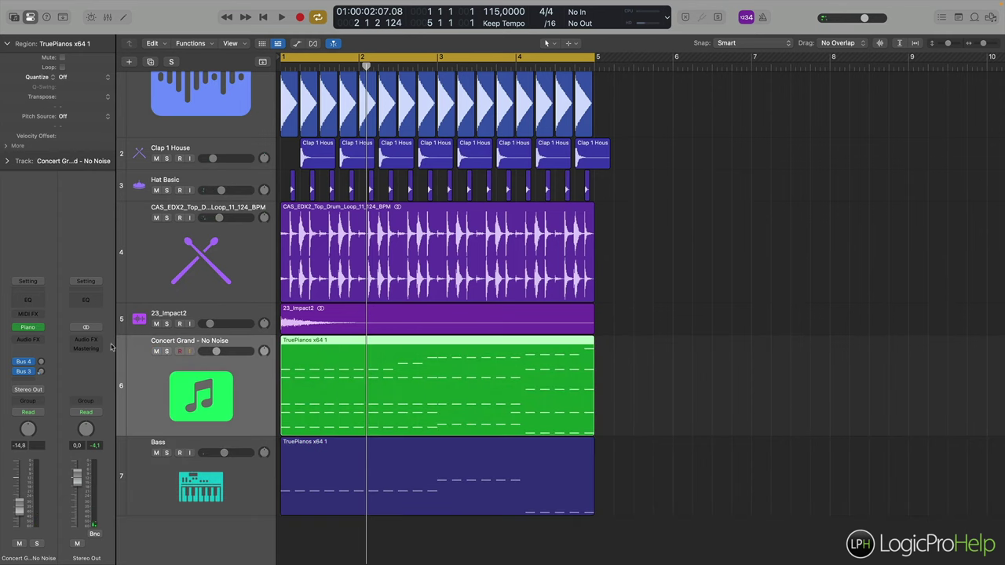
left_click(40, 330)
mouse_move(59, 333)
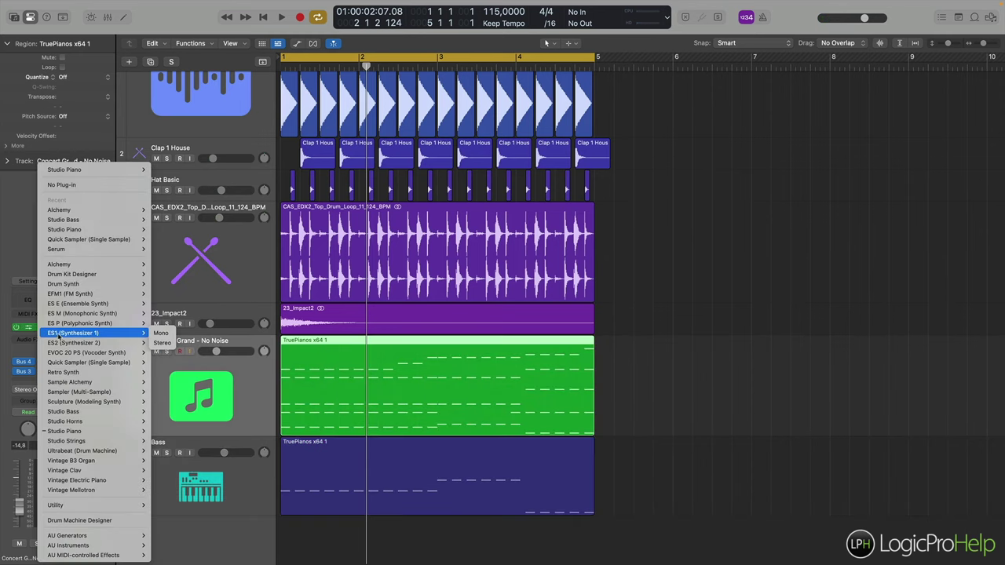
mouse_move(80, 265)
left_click(169, 265)
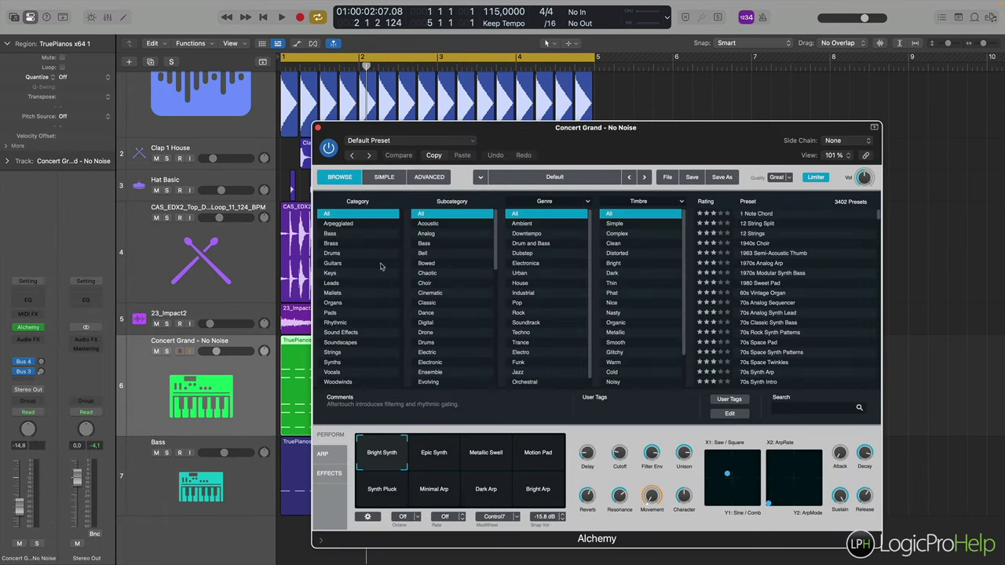
Filter Alchemy's presets to the Keys category, load Amphibian and play the track soloed.
left_click(351, 274)
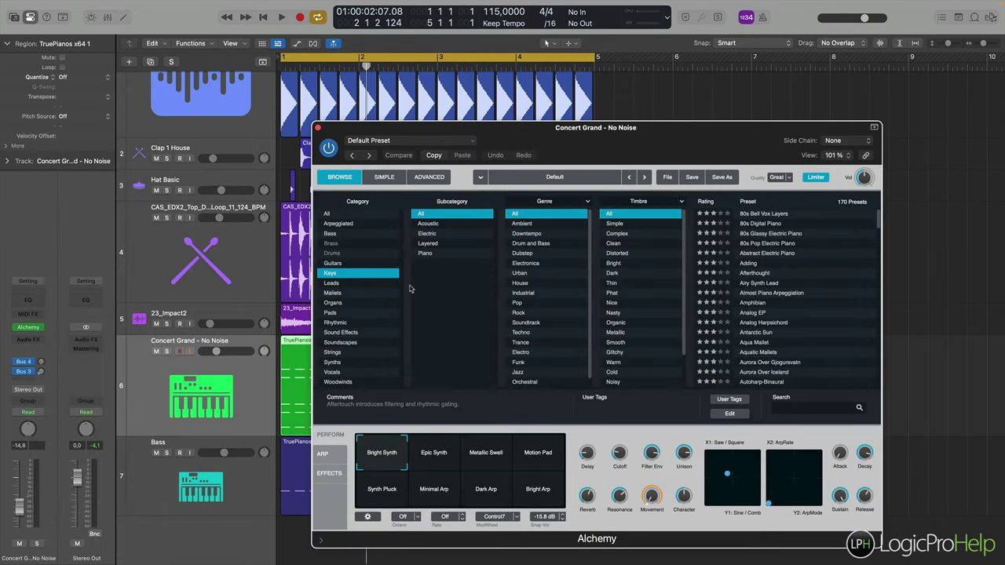
left_click(755, 296)
left_click(755, 304)
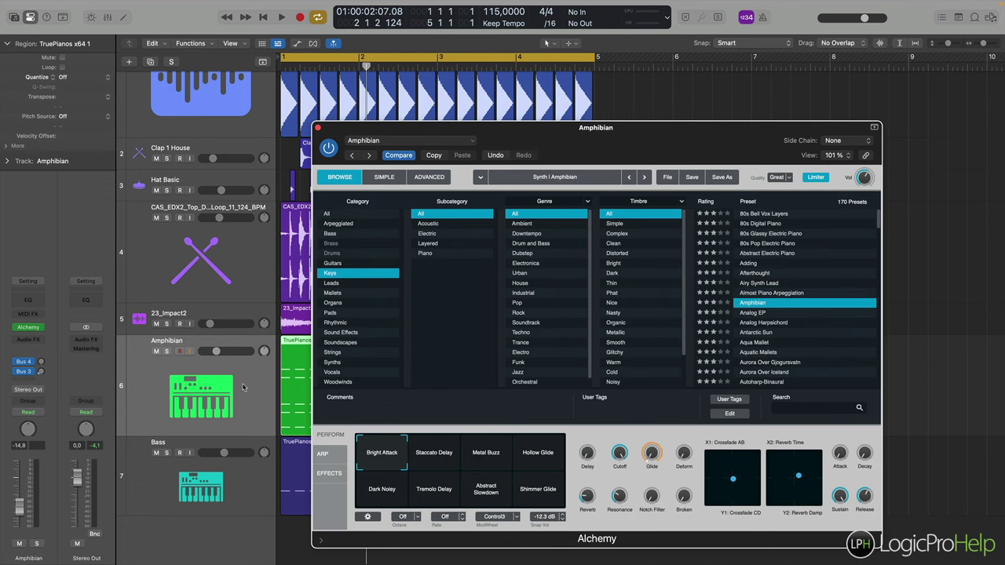
left_click(166, 351)
key("space")
Audition further Keys presets, settle on Aurora Over Gjogursvatn, and raise the track's volume to -8.0 dB in the full mix.
left_click(755, 332)
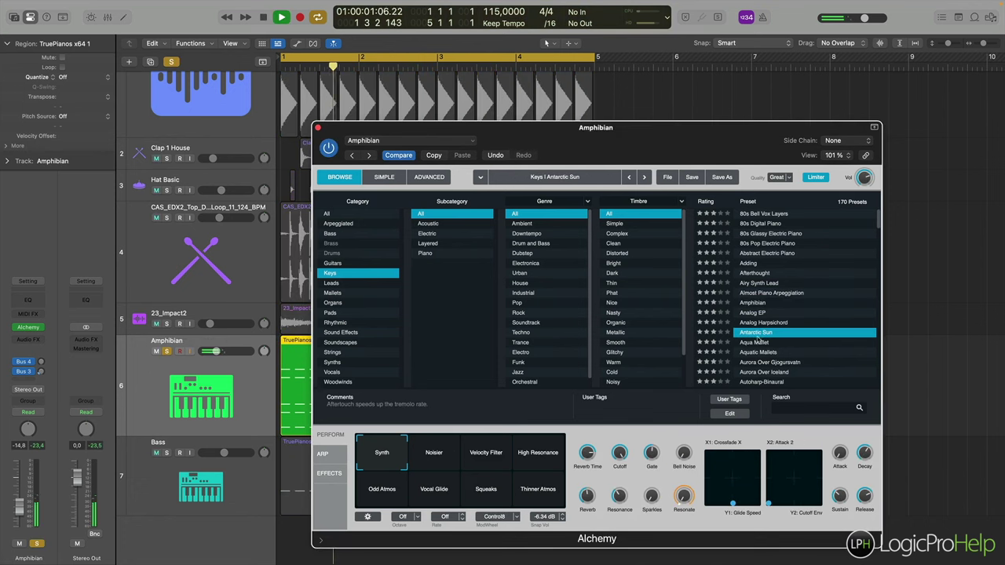
left_click(758, 342)
left_click(759, 352)
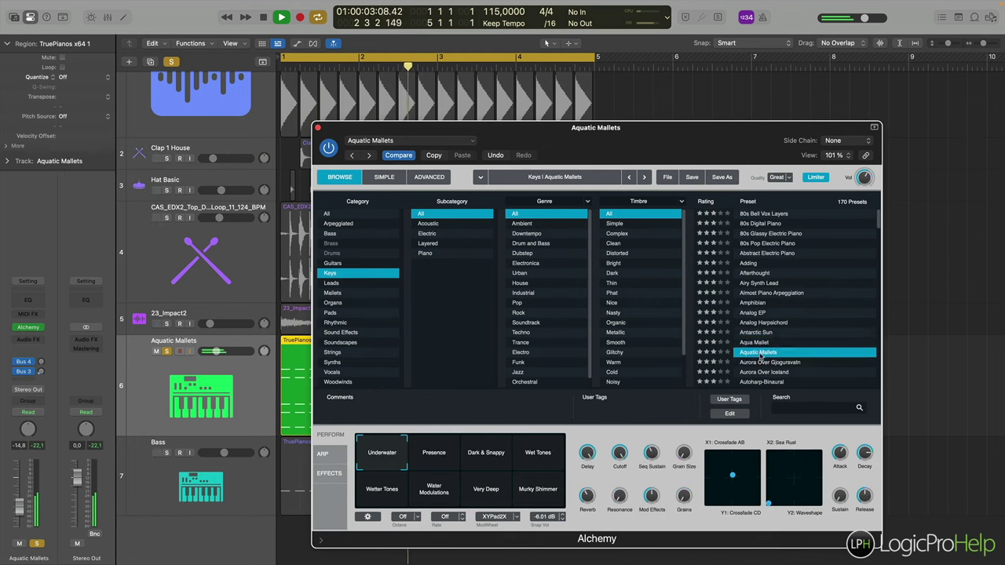
left_click(759, 362)
key("super+w")
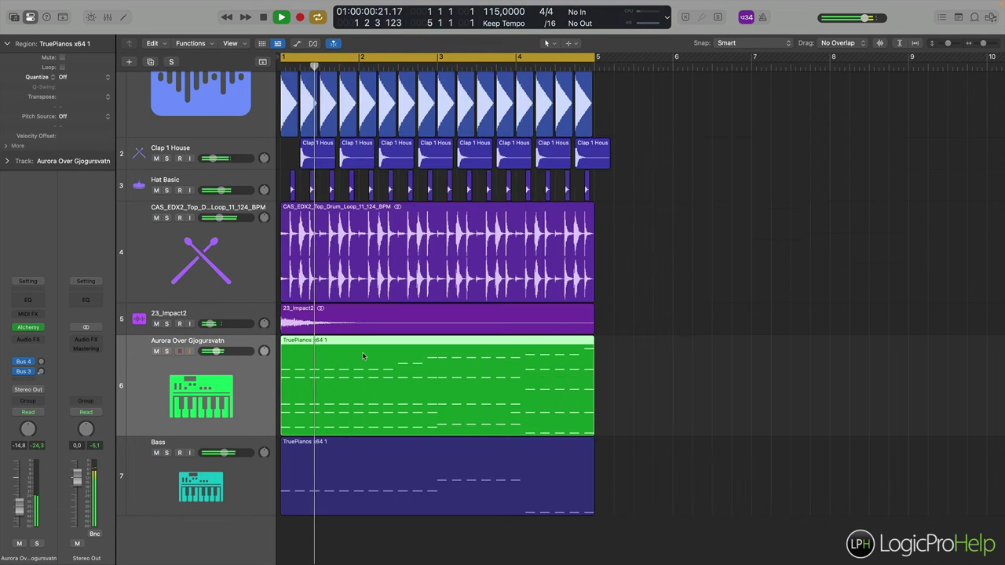
left_click_drag(217, 351, 224, 351)
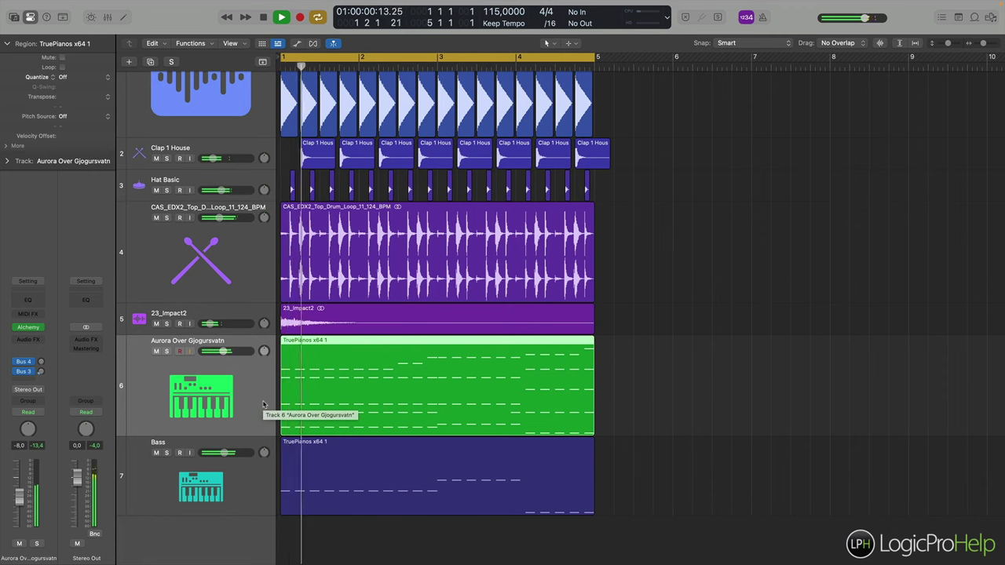
key("space")
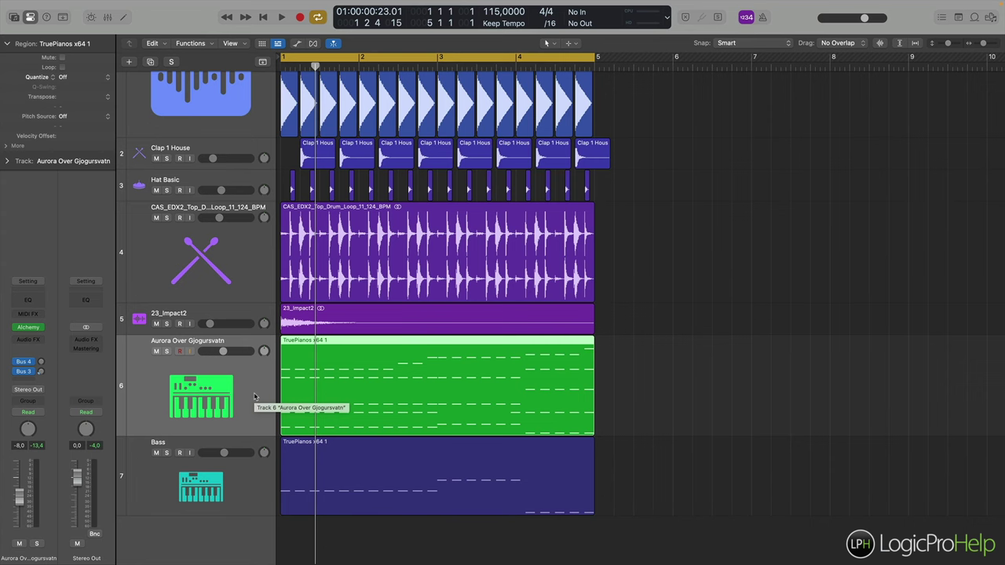
Duplicate the Aurora Over Gjogursvatn track with its settings and copy its MIDI region onto the new track.
key("super+d")
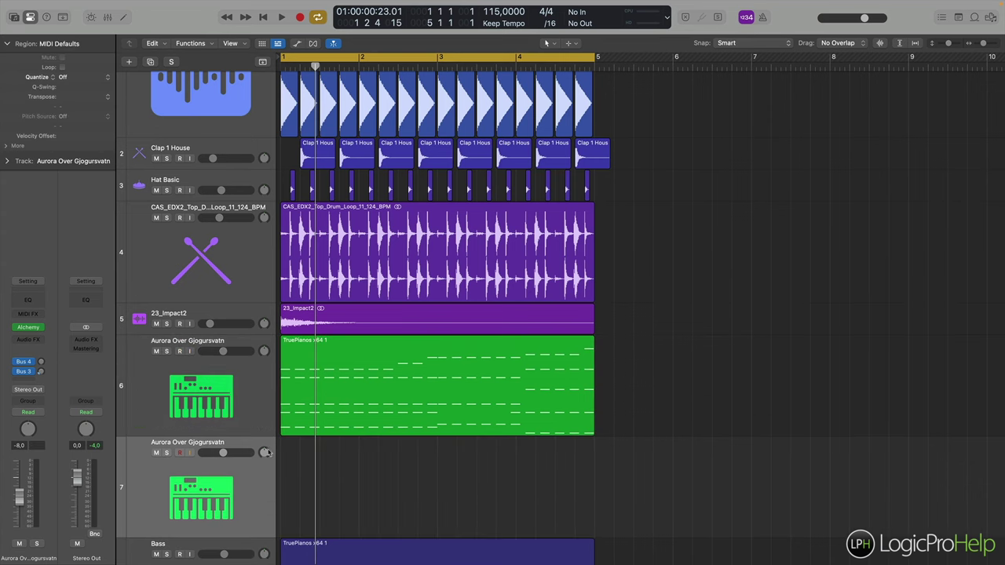
left_click(299, 417)
left_click_drag(302, 404, 303, 498)
Recolor the copied region on the duplicate track dark teal green and close the color palette.
right_click(358, 358)
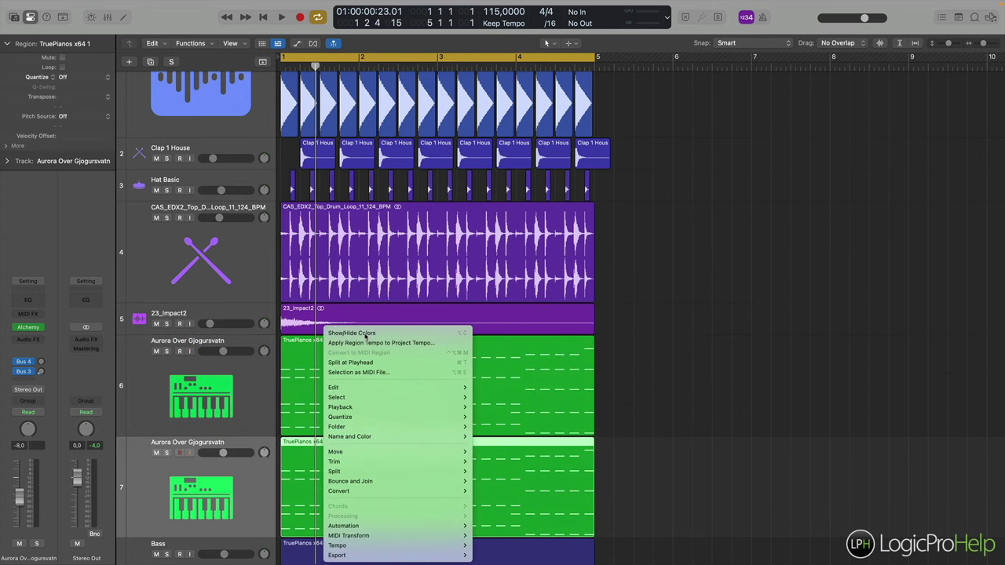
left_click(352, 333)
left_click(181, 543)
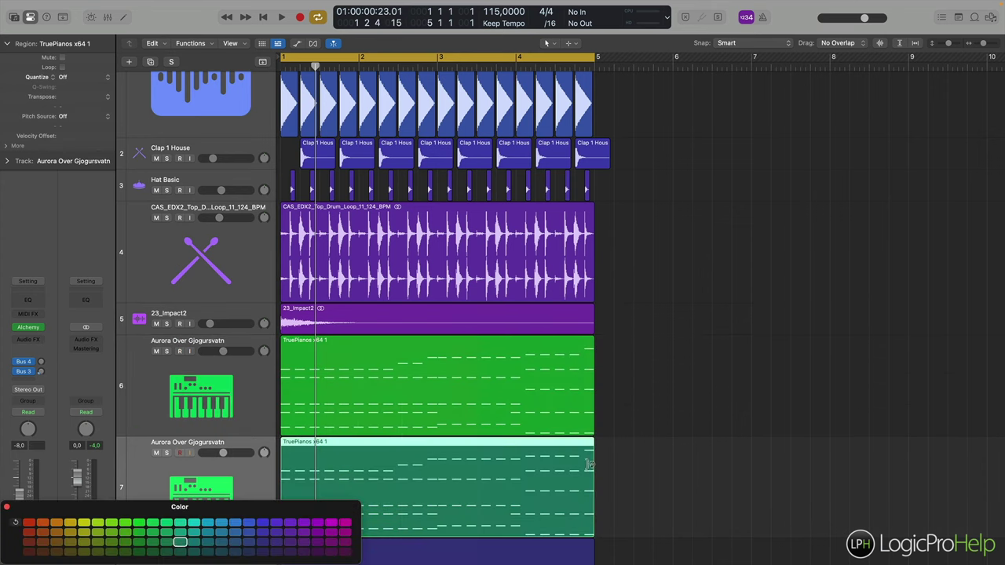
left_click(7, 507)
Solo the duplicate Aurora Over Gjogursvatn track, audition Alchemy's Keys presets such as Chill Keys on it, and settle on Lazy Vibes.
scroll(252, 480, "down", 3)
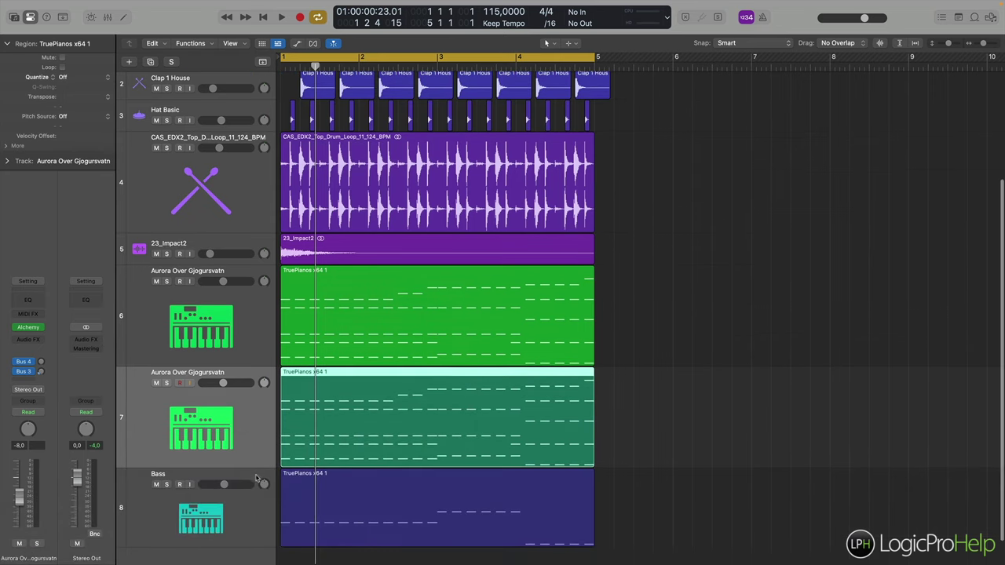
left_click(166, 383)
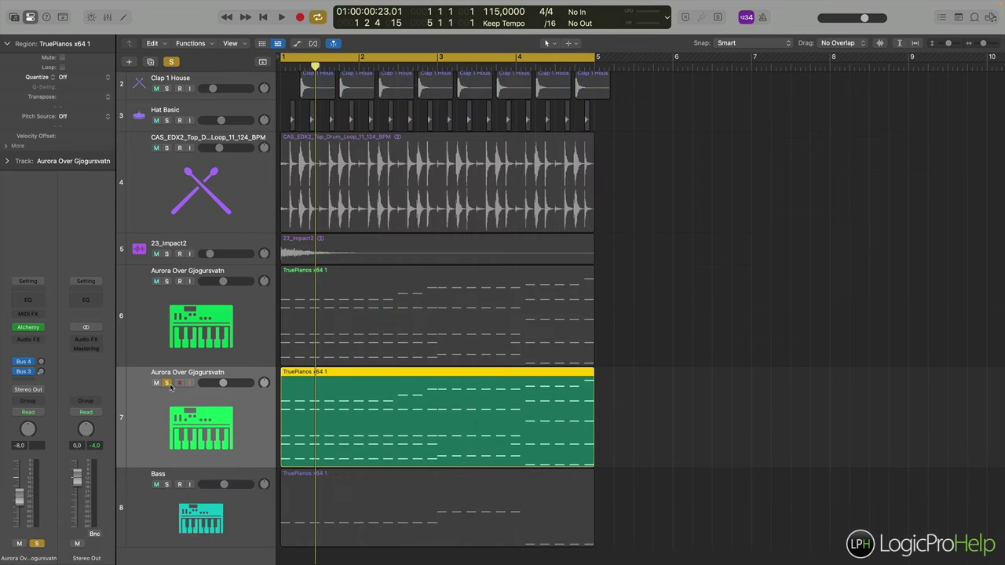
left_click(29, 328)
left_click_drag(524, 125, 703, 98)
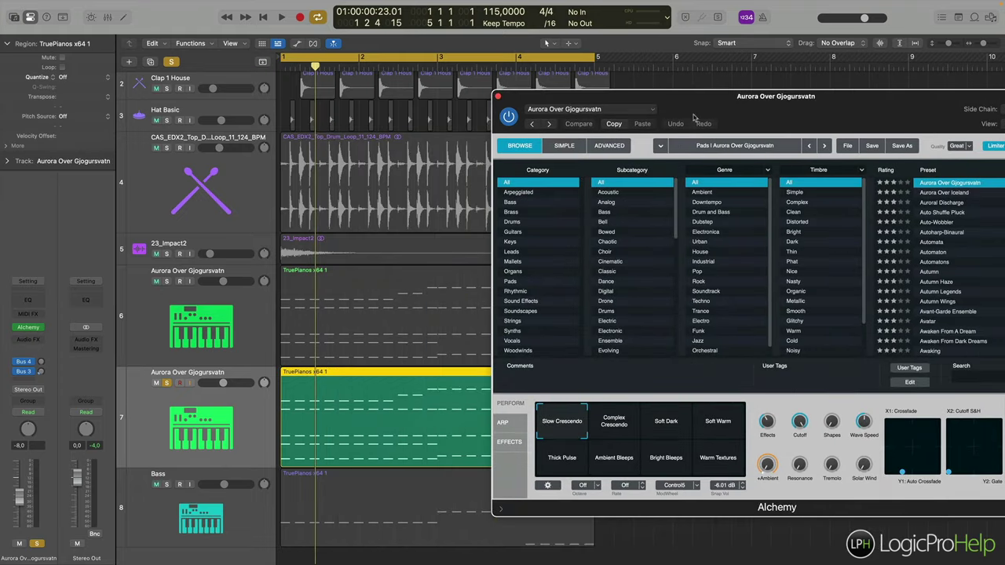
left_click(527, 244)
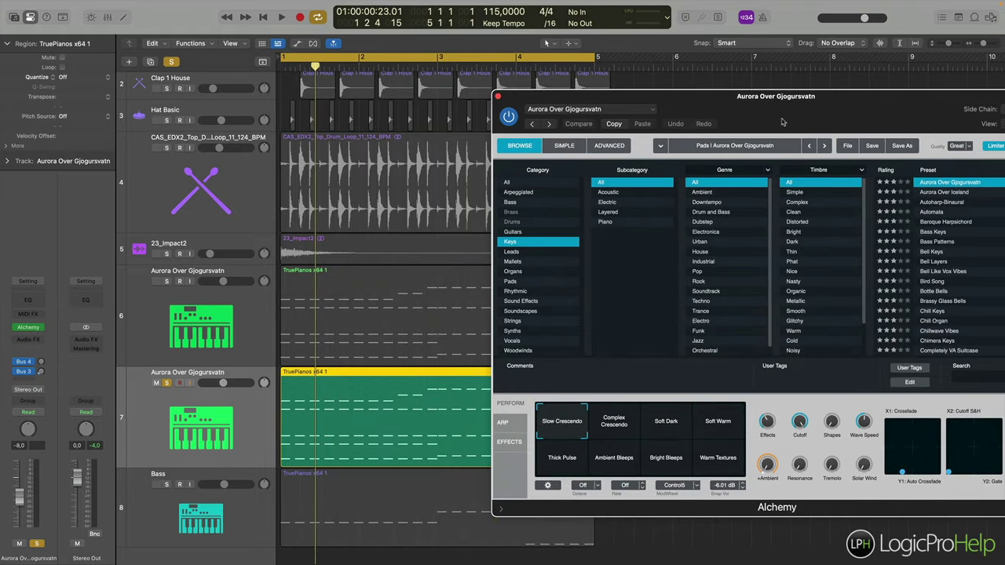
left_click_drag(779, 101, 730, 100)
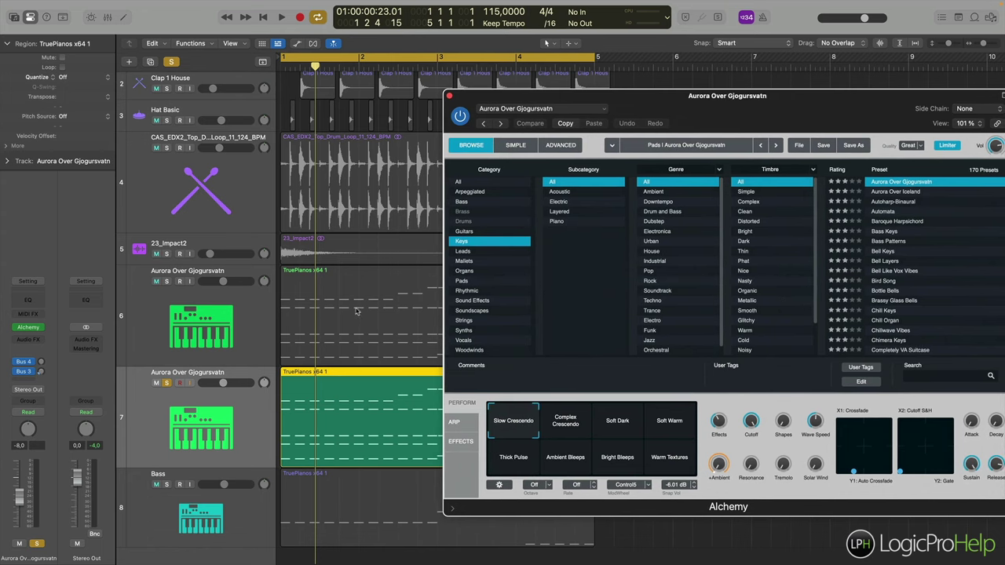
left_click(882, 311)
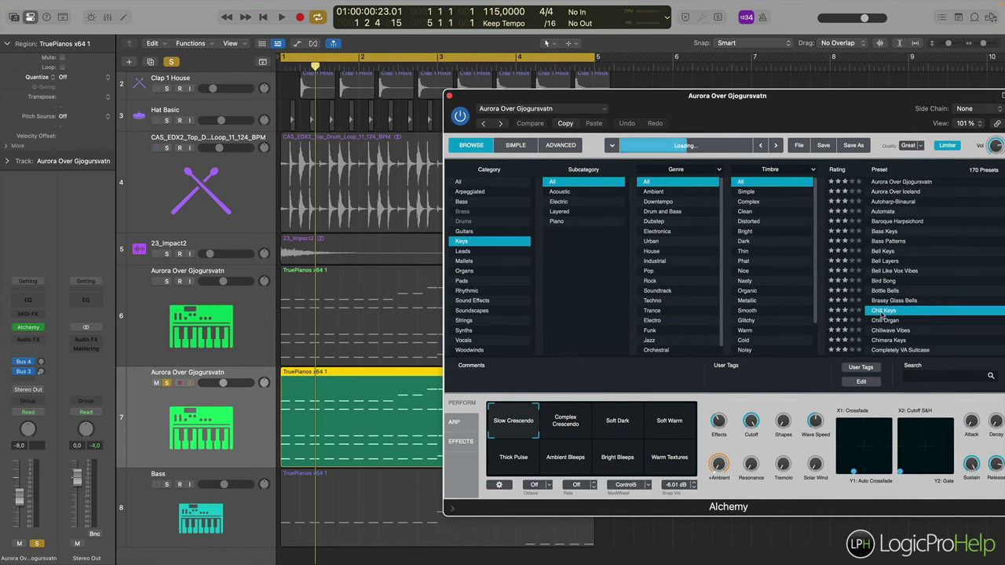
key("space")
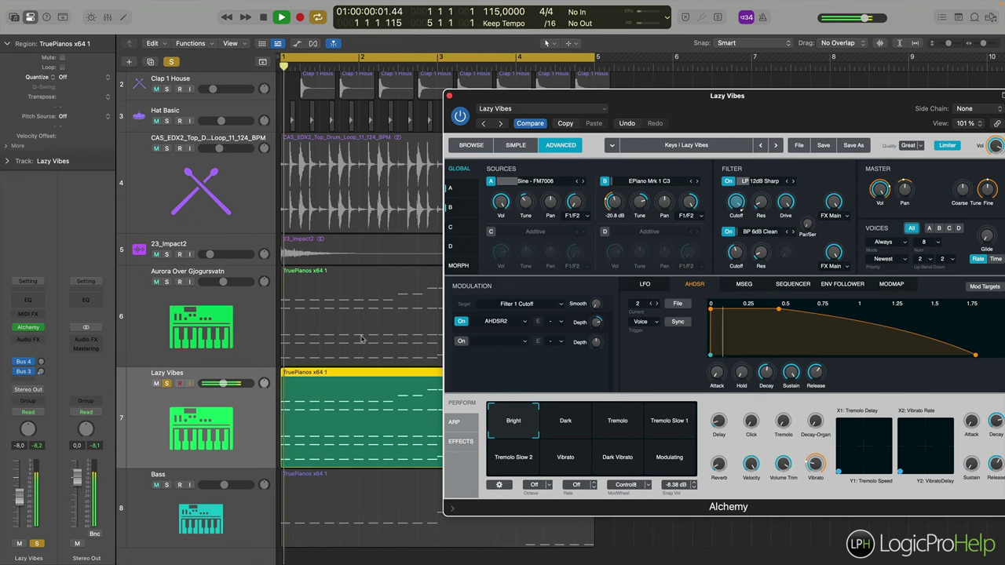
Stop playback, open the Lazy Vibes region in the Piano Roll and close the Alchemy window.
left_click(319, 375)
key("space")
double_click(343, 379)
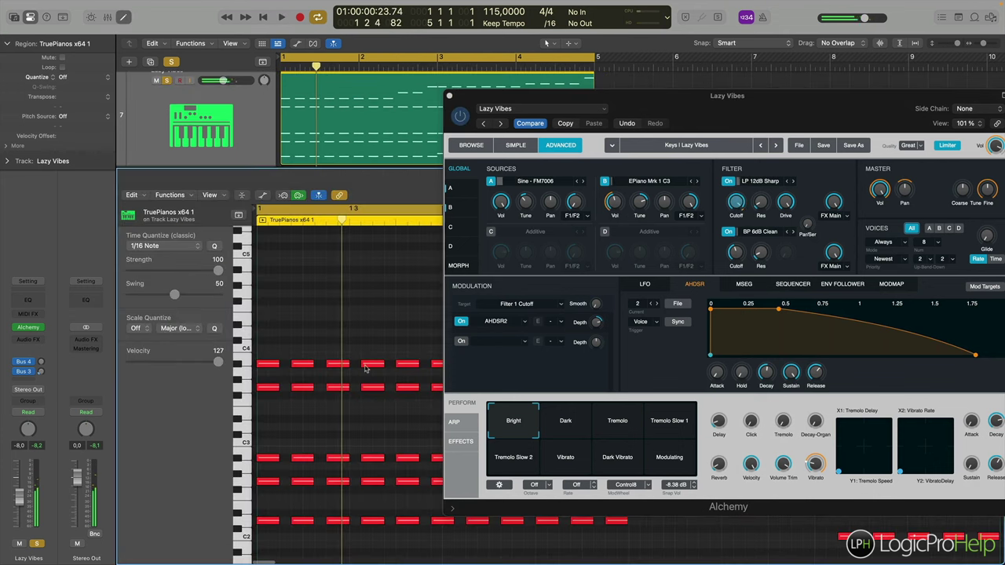
left_click(449, 96)
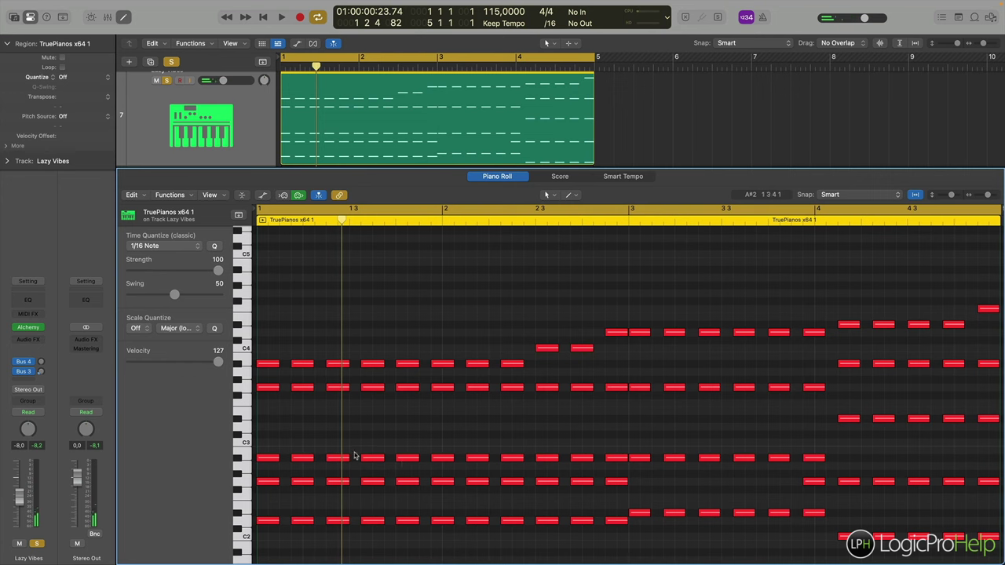
Delete the lower chord notes across the Lazy Vibes region, keeping only the two highest voices, and play the result.
left_click_drag(265, 438, 863, 478)
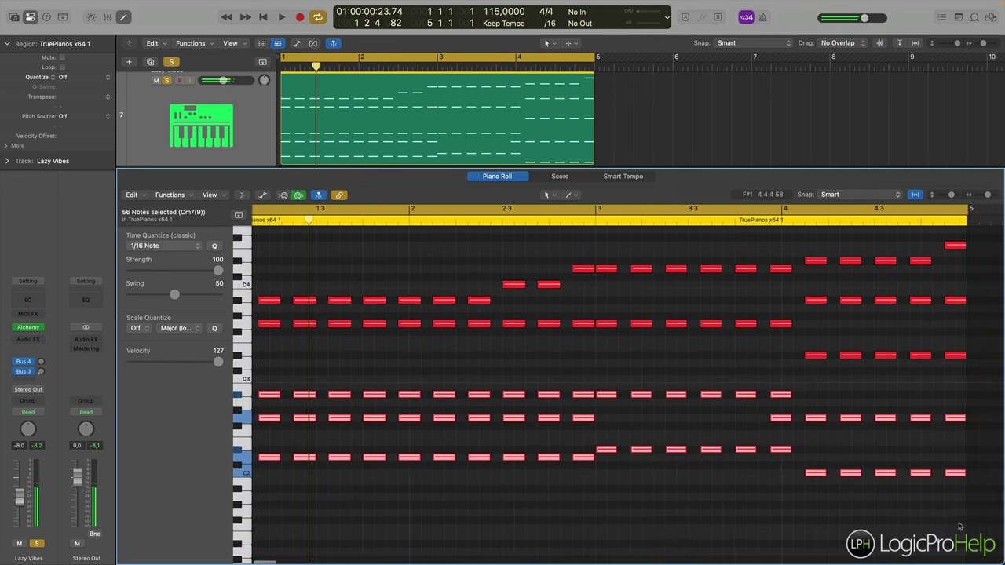
key("Delete")
scroll(701, 417, "up", 2)
left_click_drag(777, 415, 967, 384)
key("Delete")
key("space")
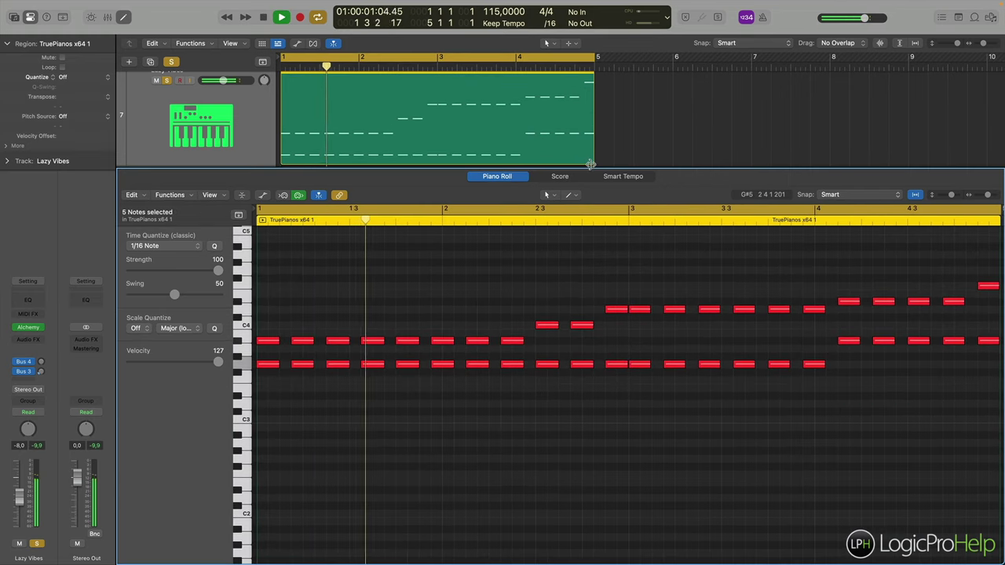
Return to the full mix with solo cleared and lower the Lazy Vibes track's volume to -12.0 dB, trimming it slightly further.
key("p")
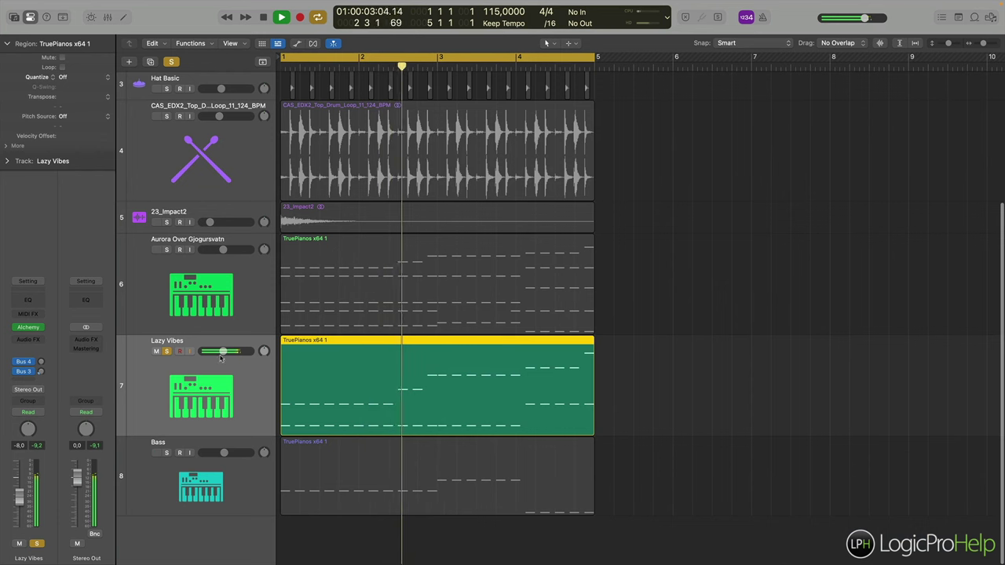
left_click(166, 250, "super")
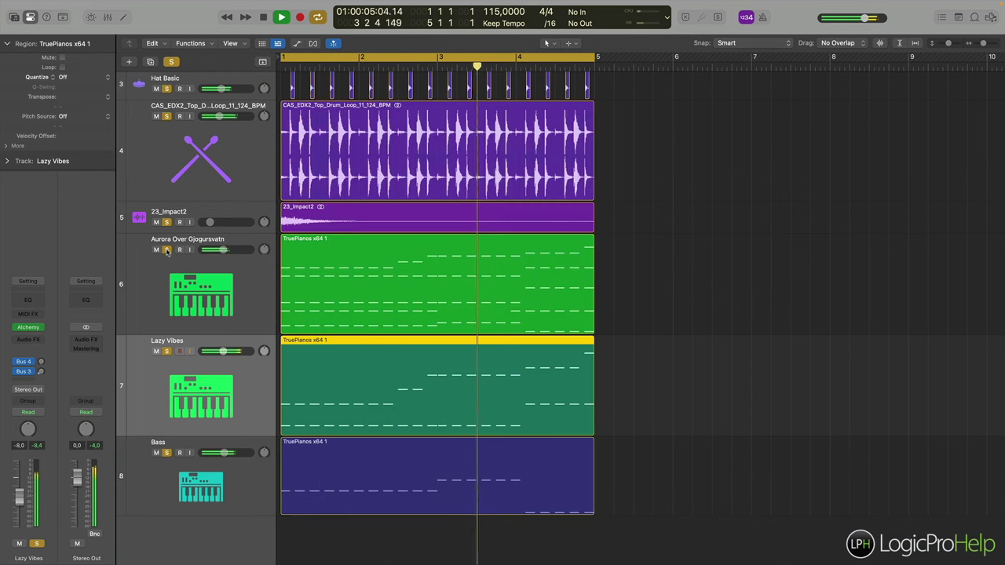
left_click_drag(223, 351, 218, 350)
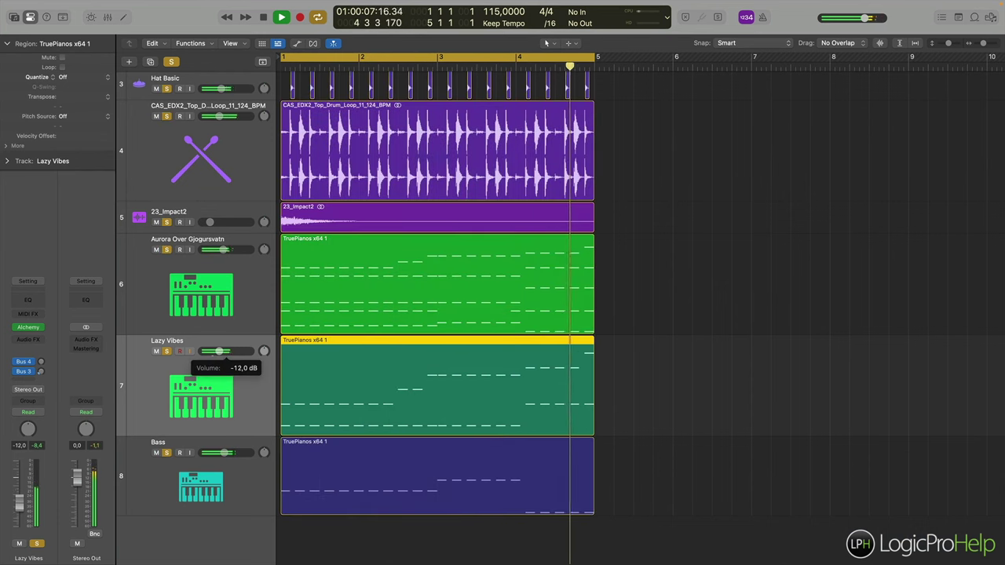
left_click(170, 62)
left_click_drag(222, 351, 217, 351)
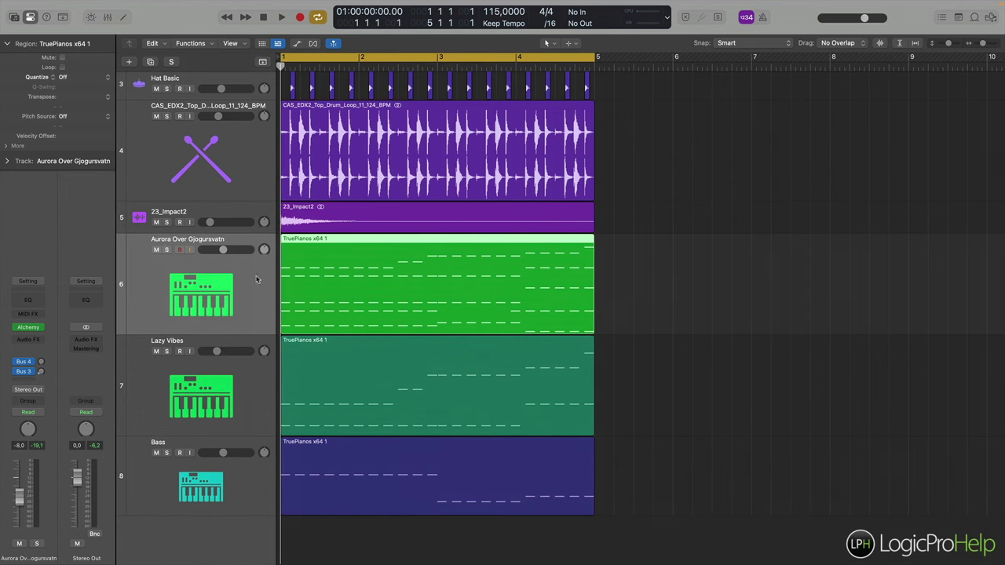
Add a new software instrument track below Aurora Over Gjogursvatn and copy that track's MIDI region onto it at bar 5.
right_click(256, 279)
left_click(289, 306)
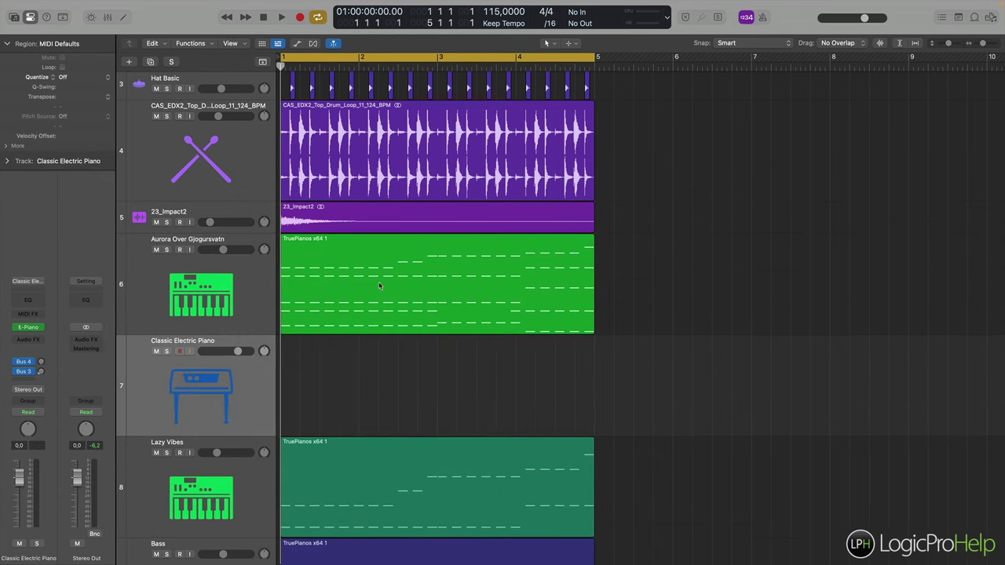
left_click(322, 241)
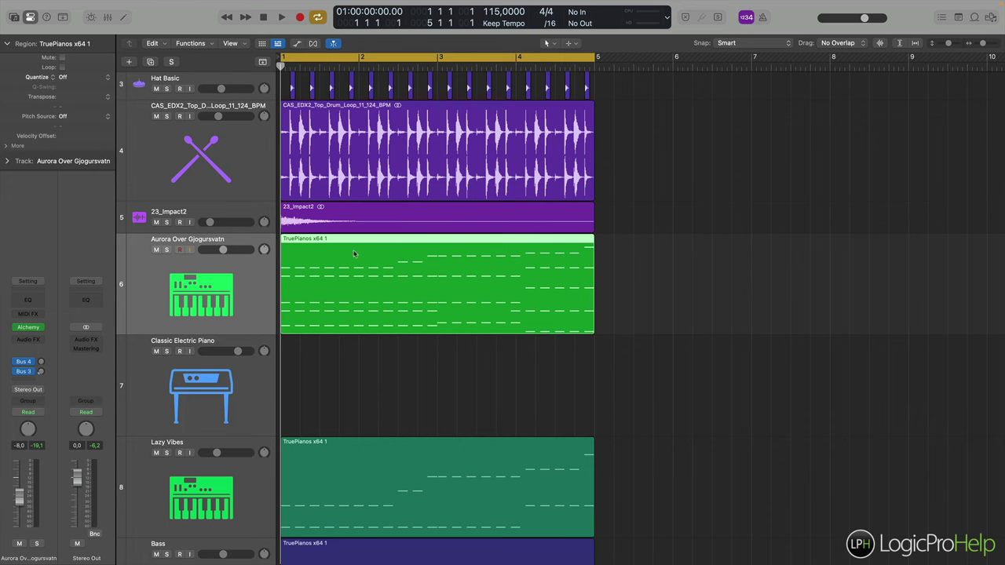
left_click_drag(385, 268, 698, 370)
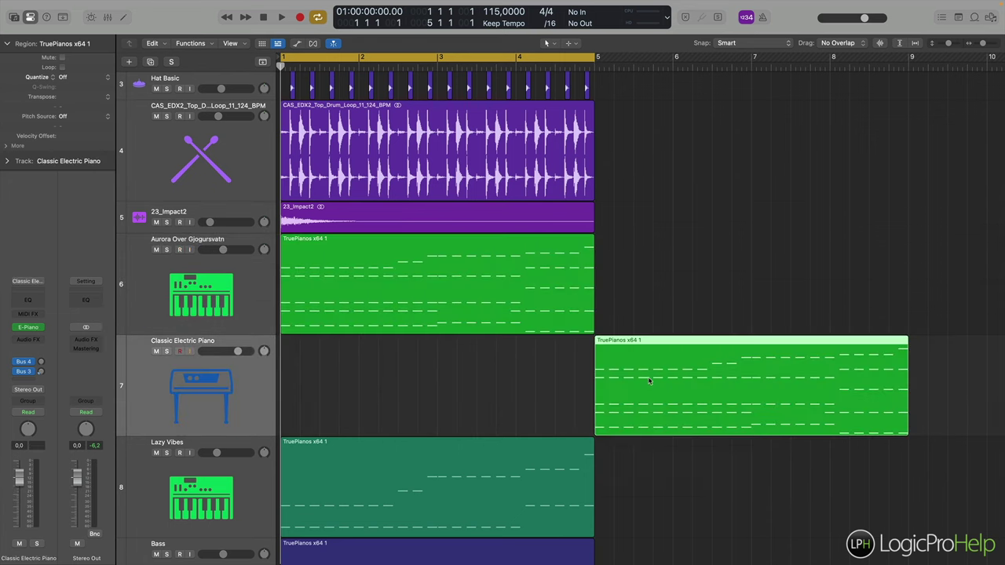
right_click(563, 372)
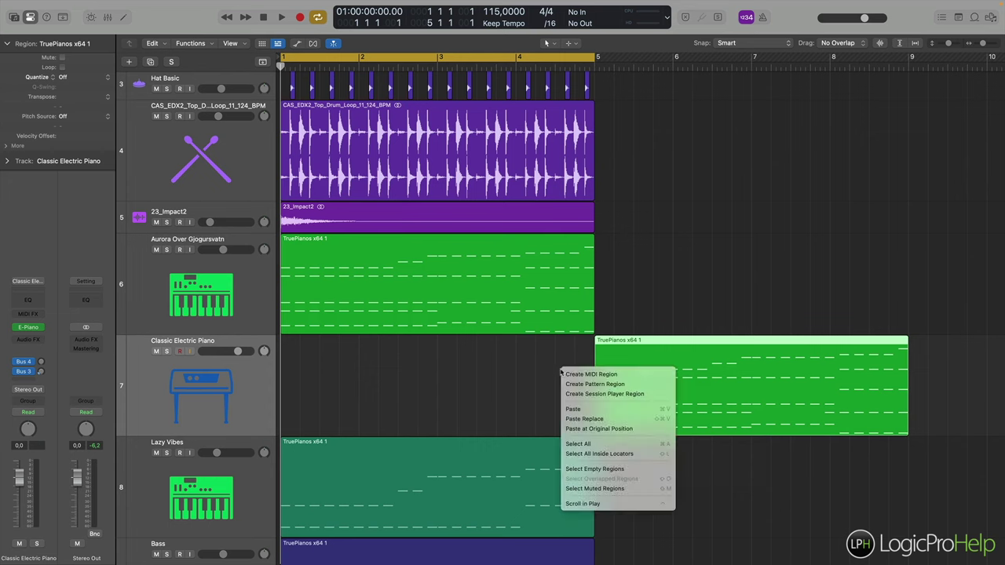
left_click(649, 350)
right_click(651, 356)
left_click(613, 326)
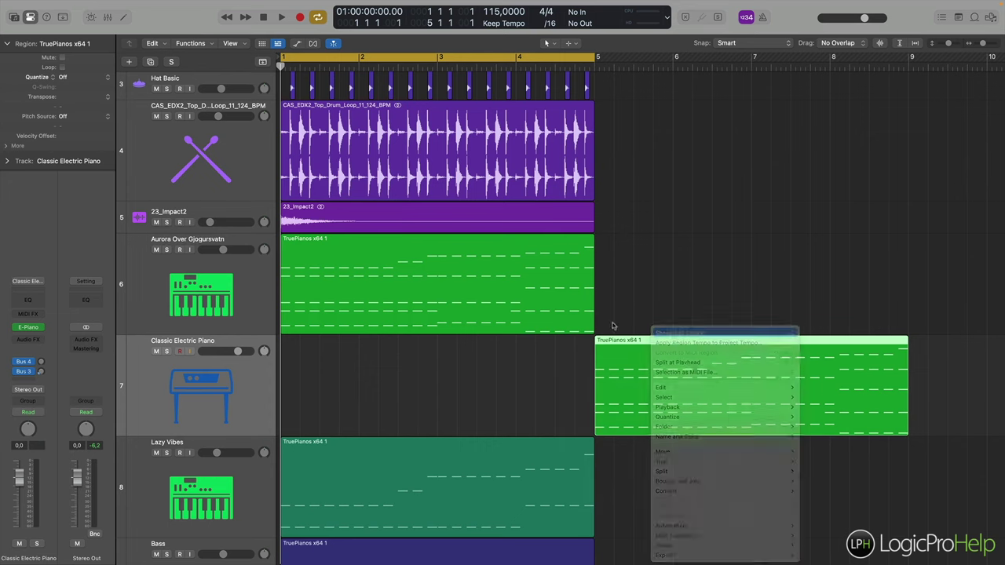
Recolor the copied region at bar 5 bright magenta and close the color palette.
key("alt+c")
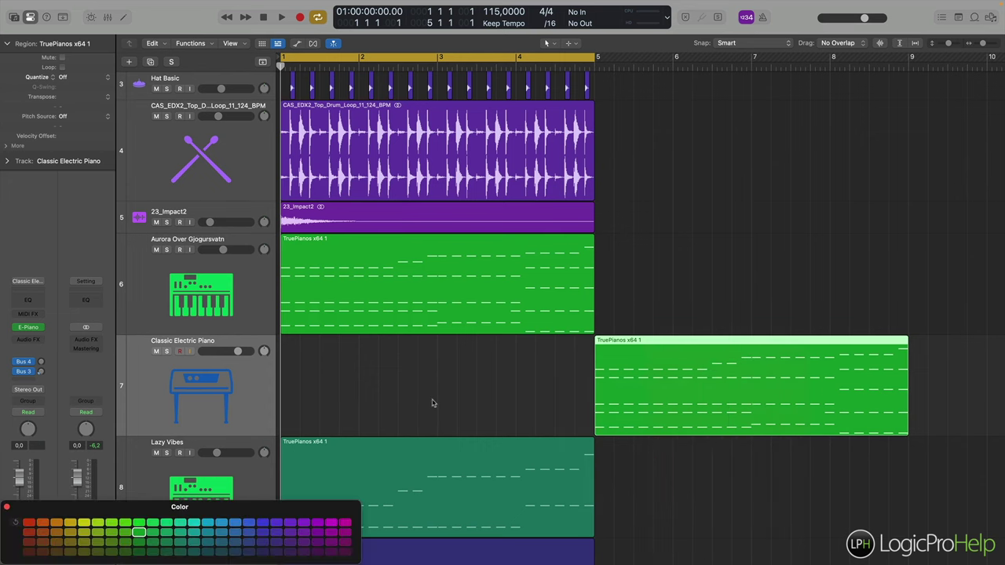
left_click(262, 542)
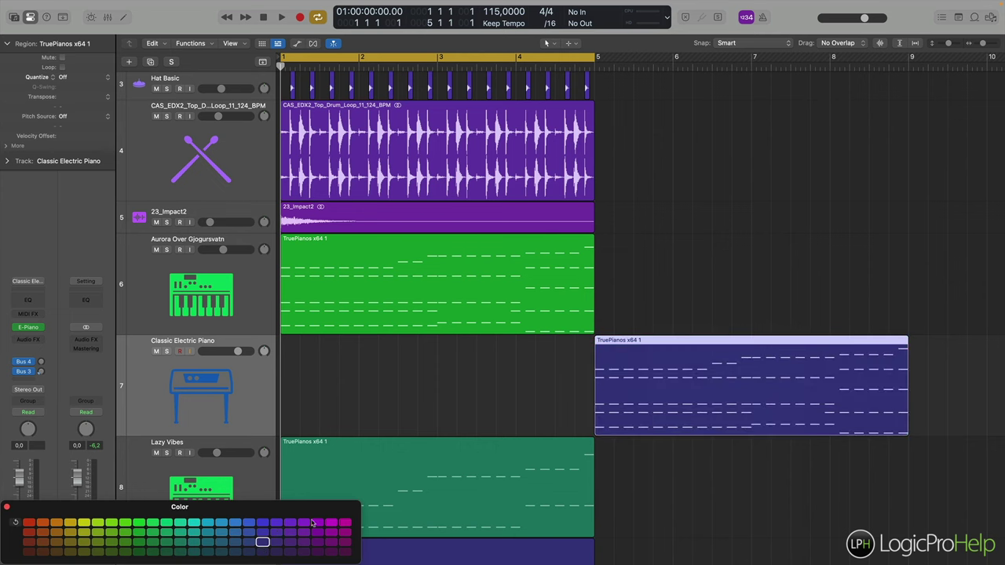
left_click(330, 527)
scroll(590, 377, "right", 2)
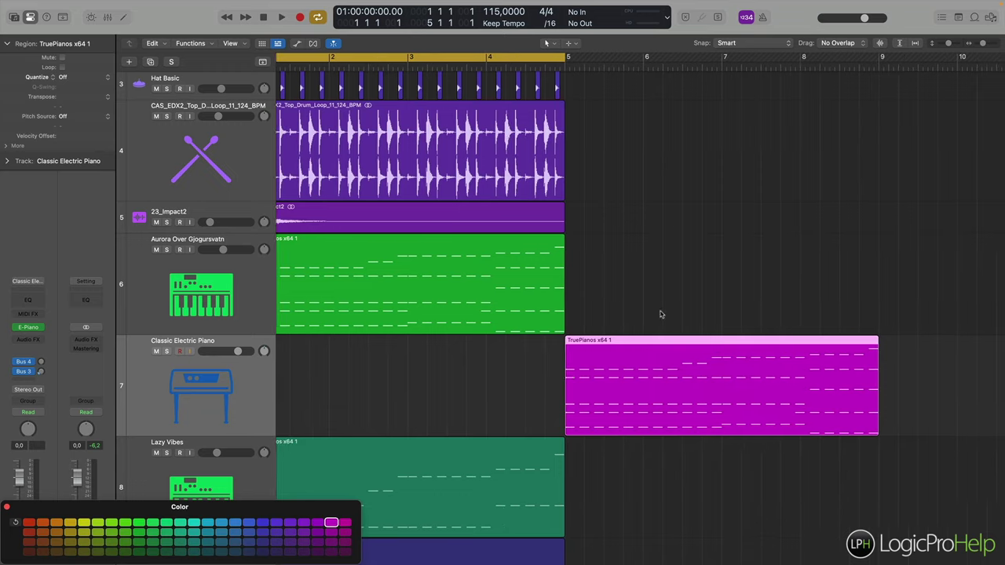
left_click(671, 284)
left_click(7, 507)
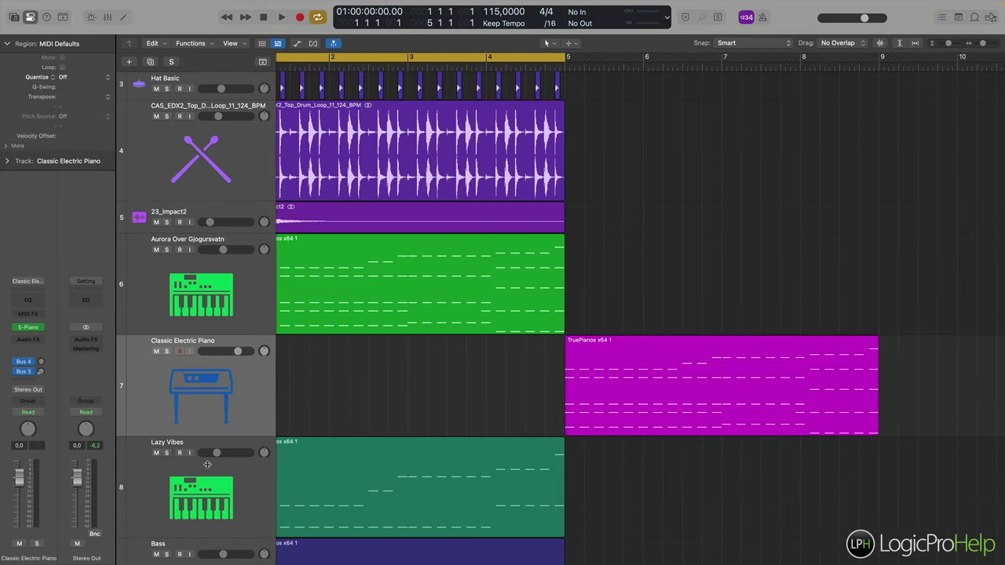
Set the cycle range to bars 5 through 9 around the magenta region.
scroll(552, 375, "right", 6)
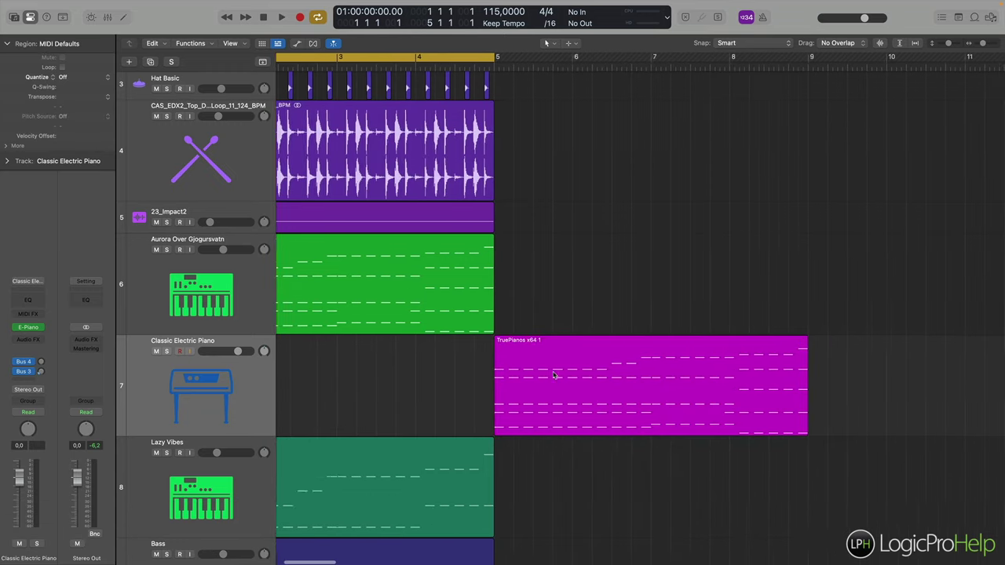
left_click(506, 351)
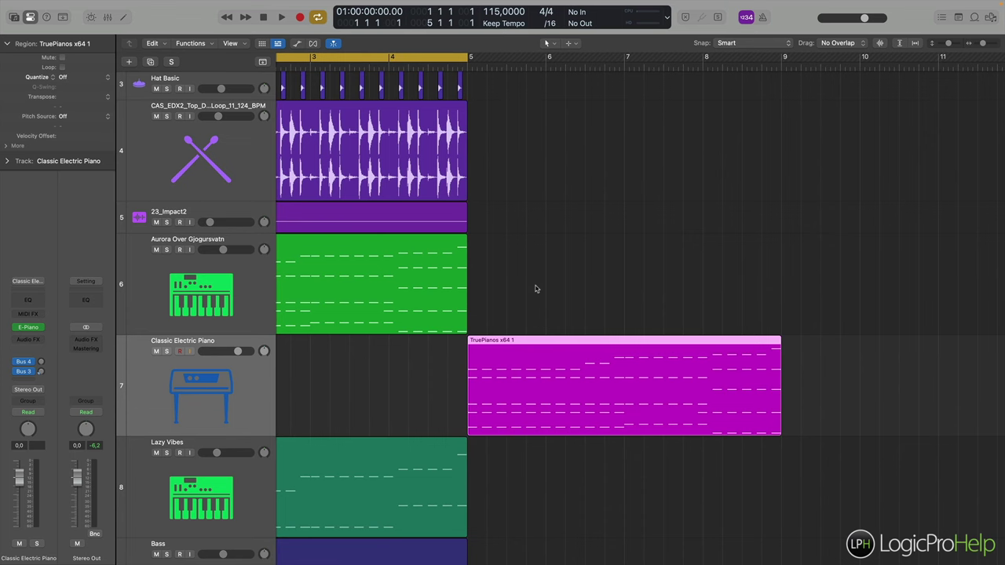
key("u")
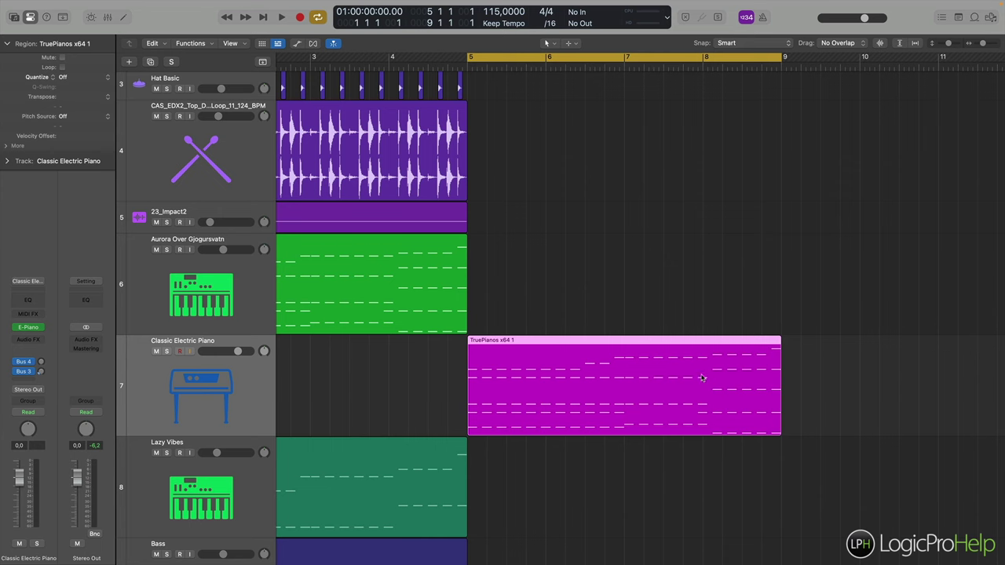
Join all the repeated notes in the magenta region into long sustained chord notes and close the Piano Roll.
double_click(508, 343)
key("super+a")
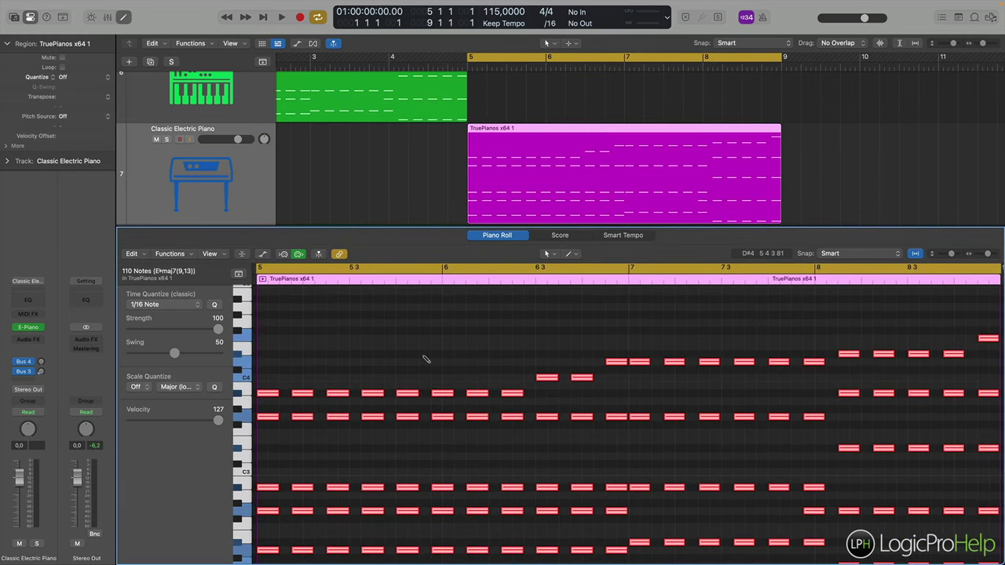
left_click(142, 256)
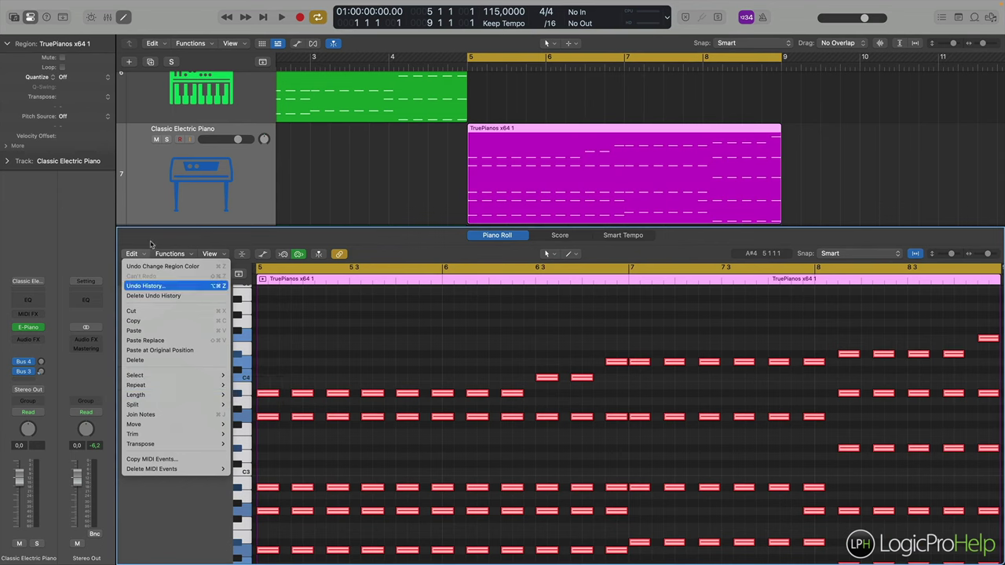
left_click(206, 416)
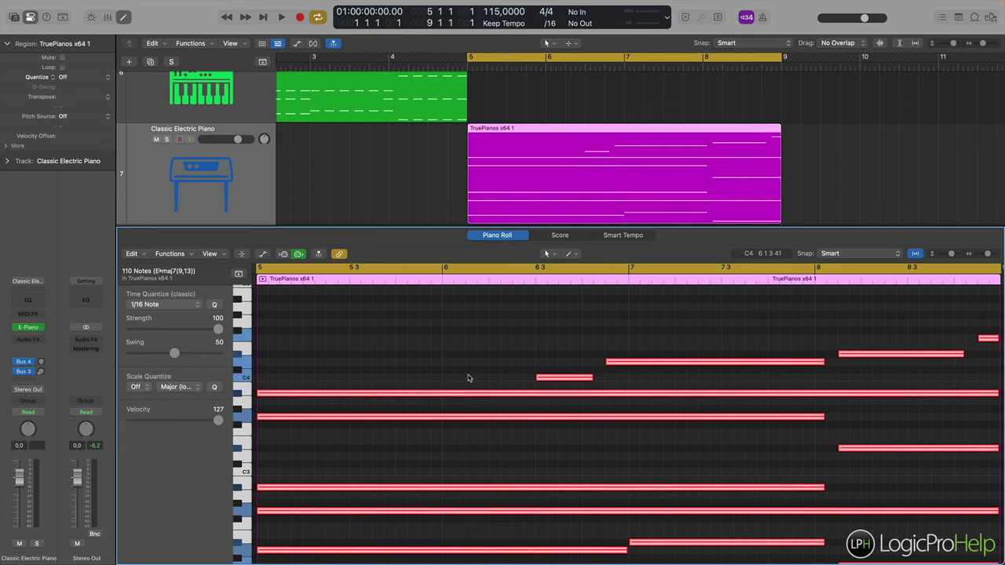
scroll(468, 378, "down", 2)
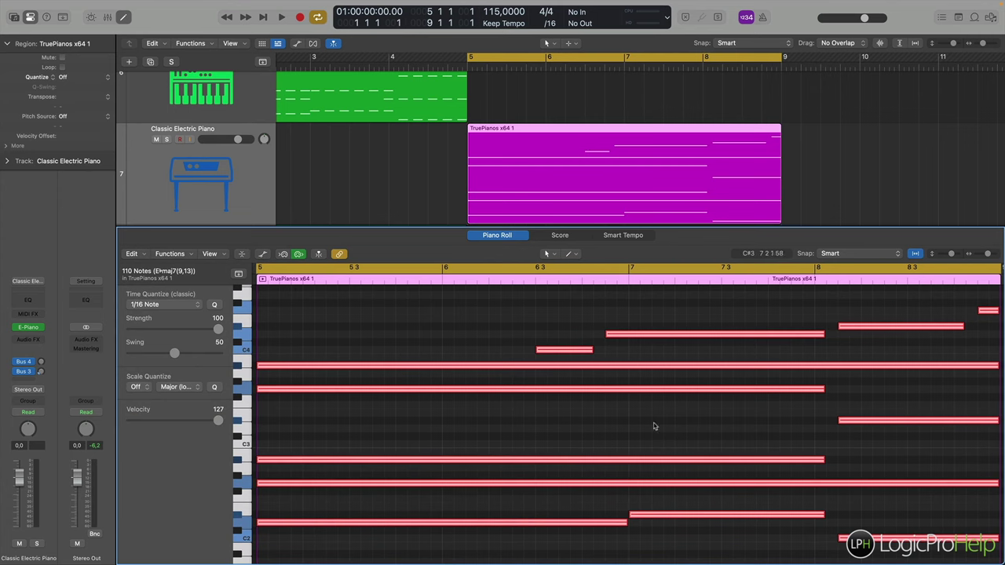
key("e")
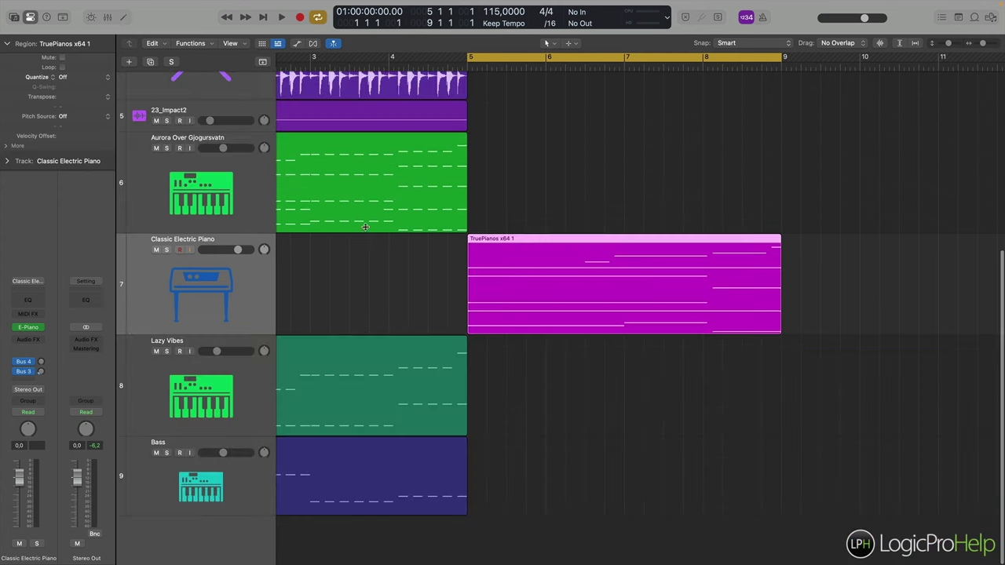
Replace the Vintage Electric Piano on the Classic Electric Piano track with a stereo Alchemy instrument.
left_click(29, 328)
left_click(41, 329)
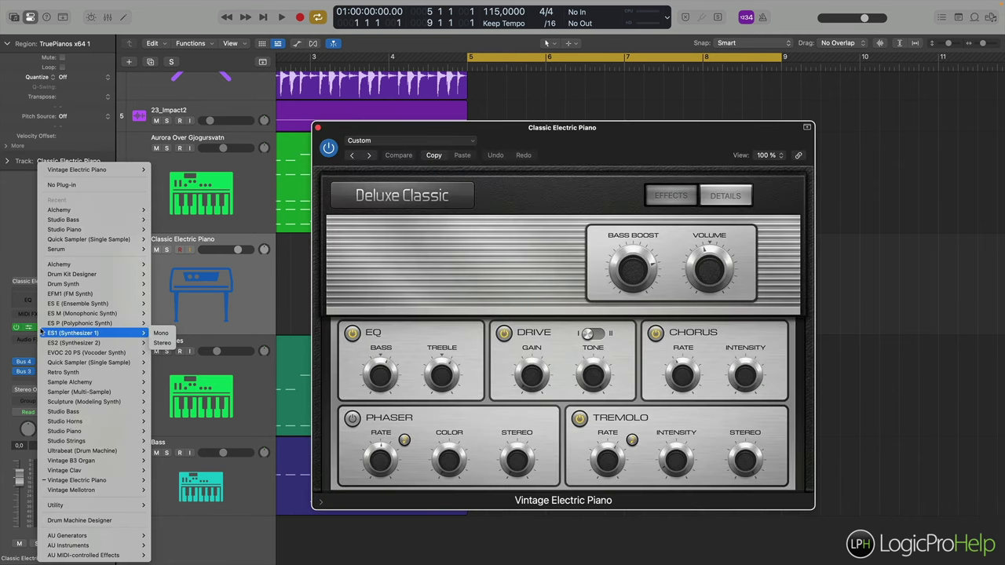
mouse_move(75, 264)
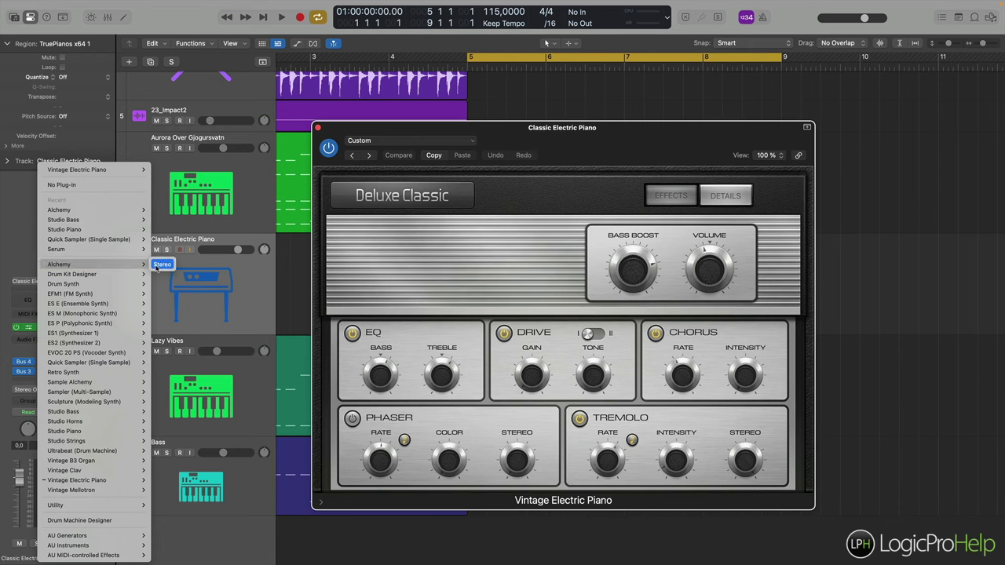
left_click(162, 265)
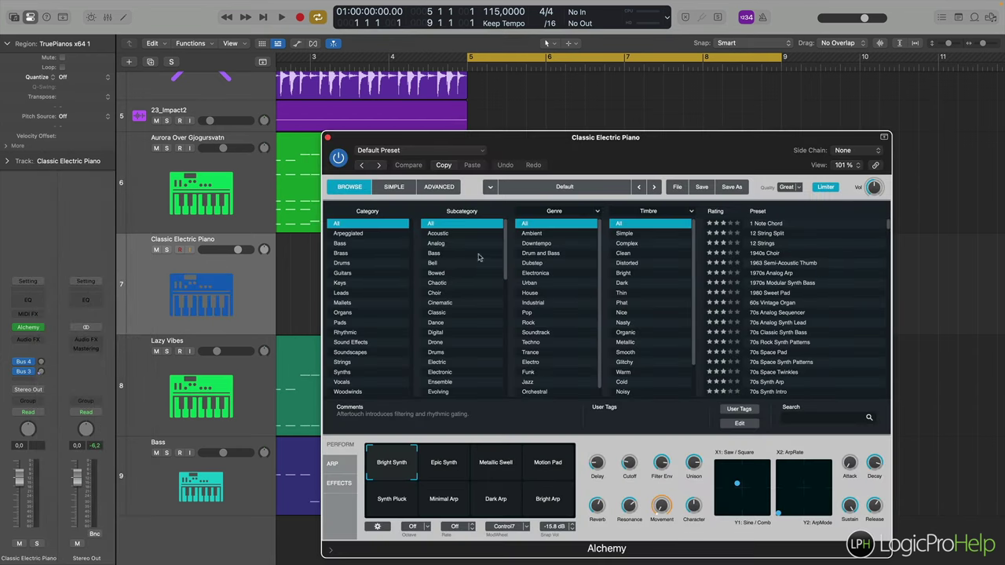
Load Alchemy's 90s Luscious Pad preset and play it soloed with the track volume lowered to -11.2 dB.
left_click(345, 322)
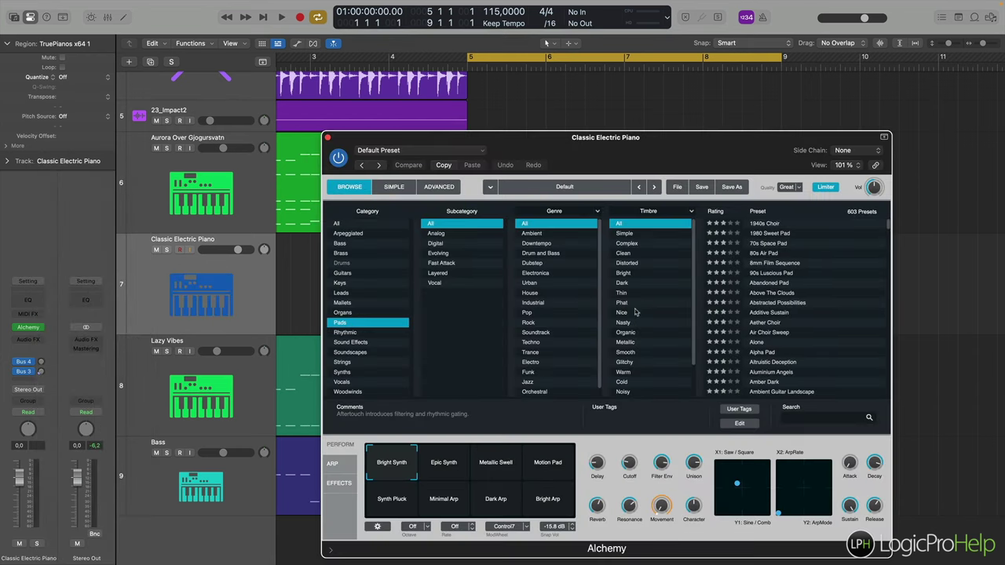
left_click(773, 273)
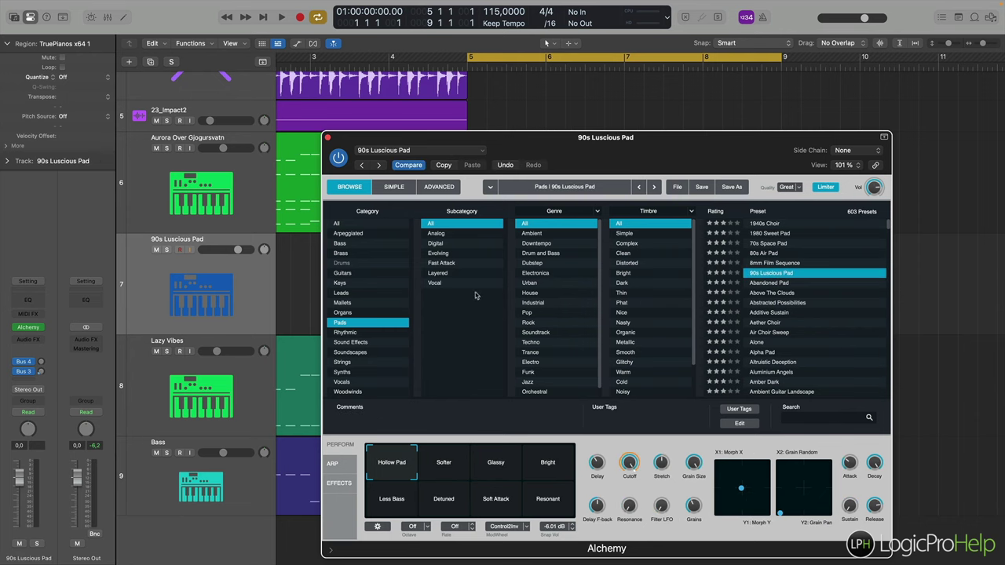
left_click(167, 250)
key("space")
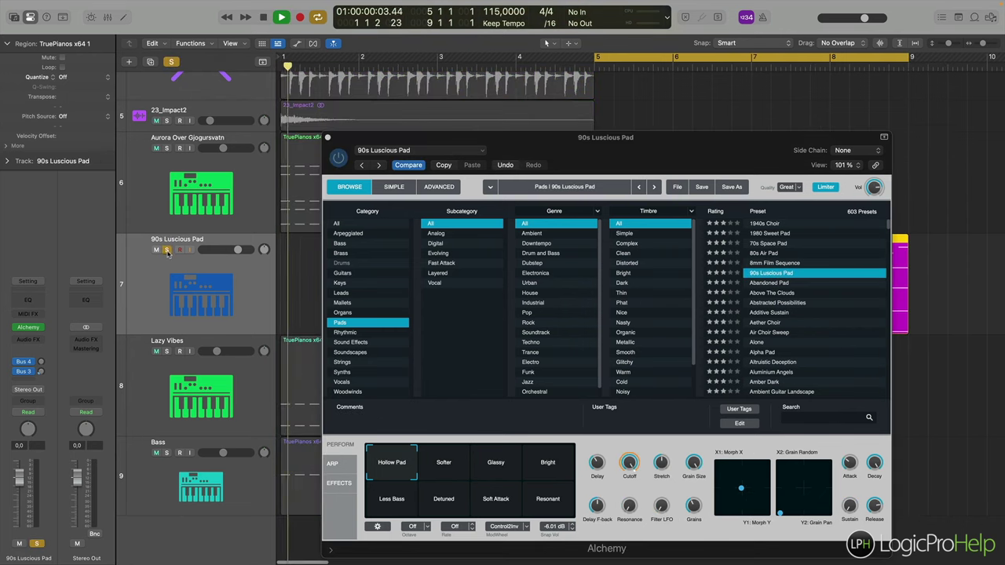
left_click_drag(238, 249, 219, 250)
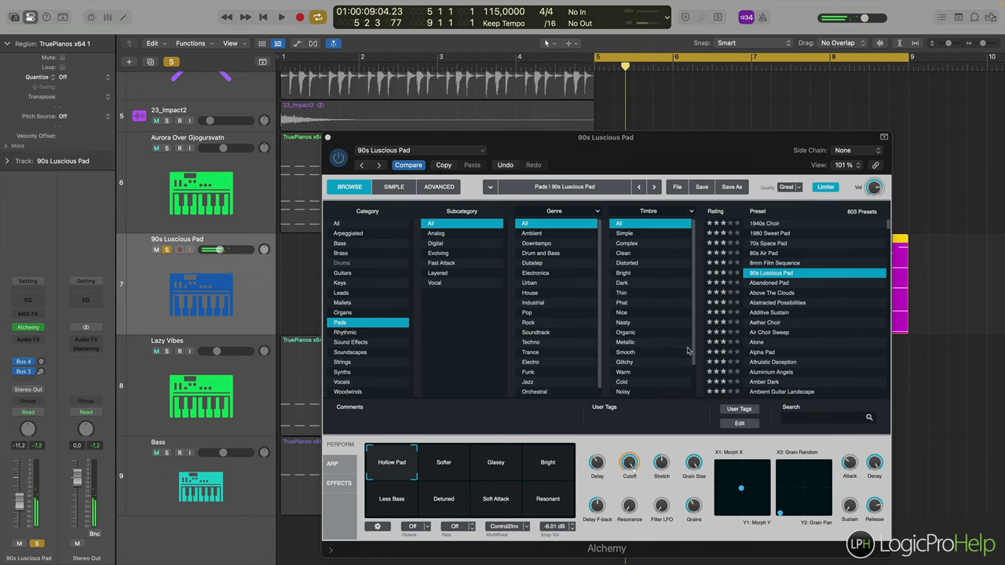
Audition the Alpha Pad and Analog Pulse Pad presets, settle on Analog Smooth, and close Alchemy.
left_click(763, 354)
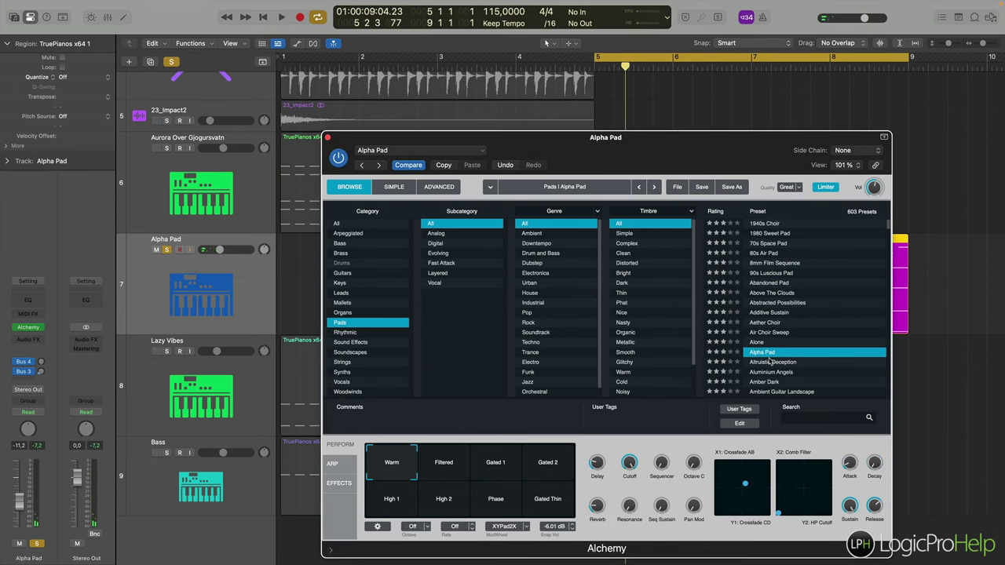
key("space")
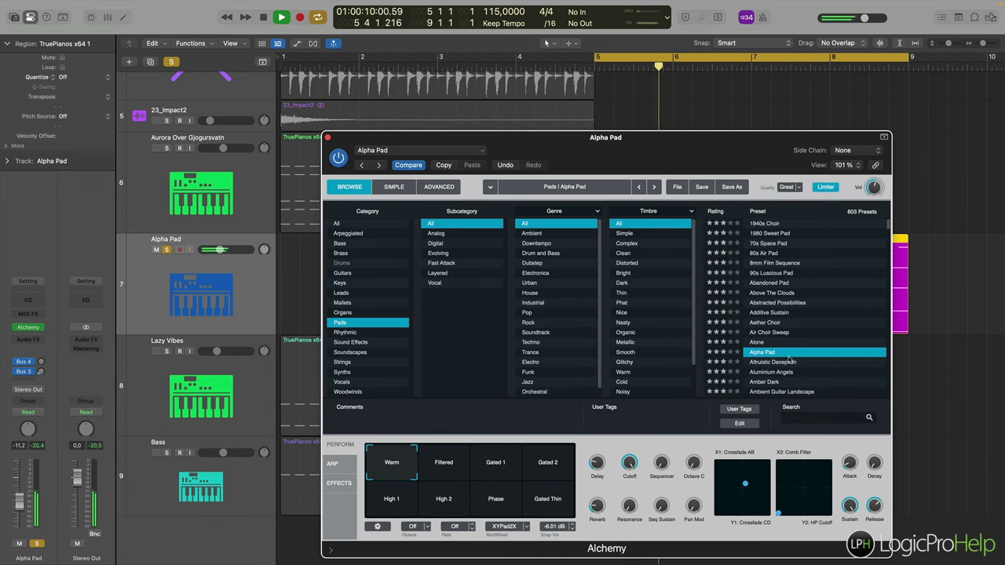
scroll(790, 360, "down", 5)
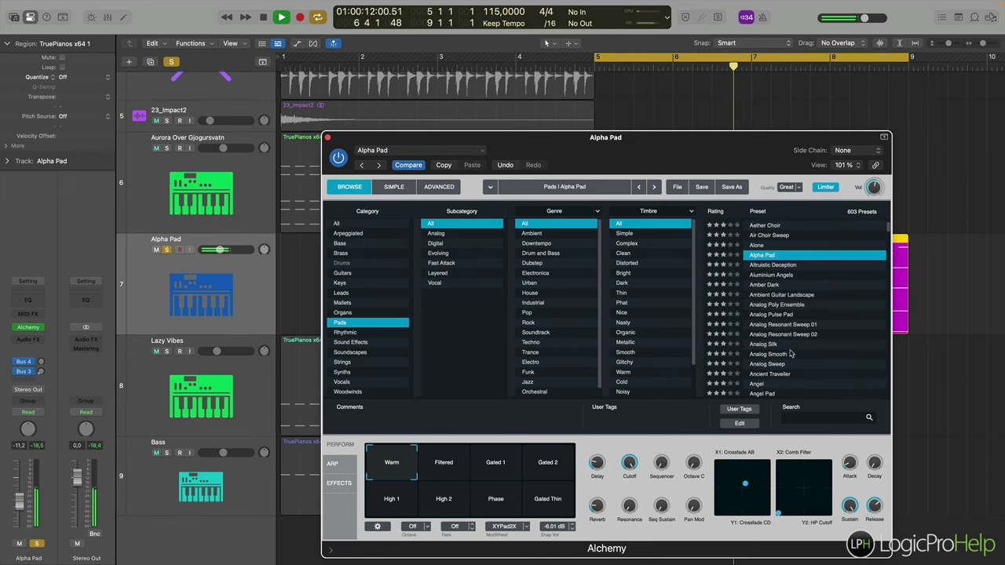
left_click(778, 315)
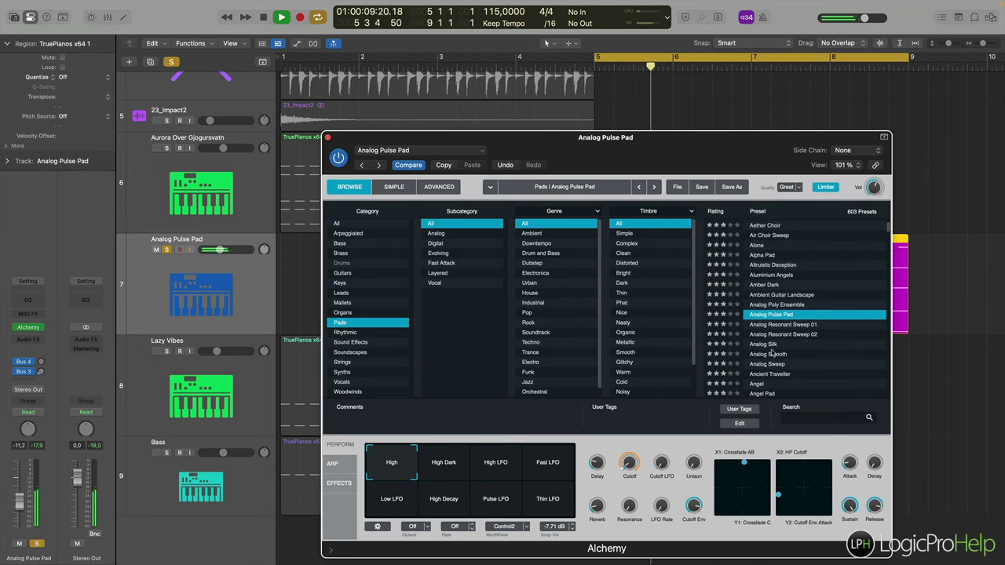
left_click(769, 354)
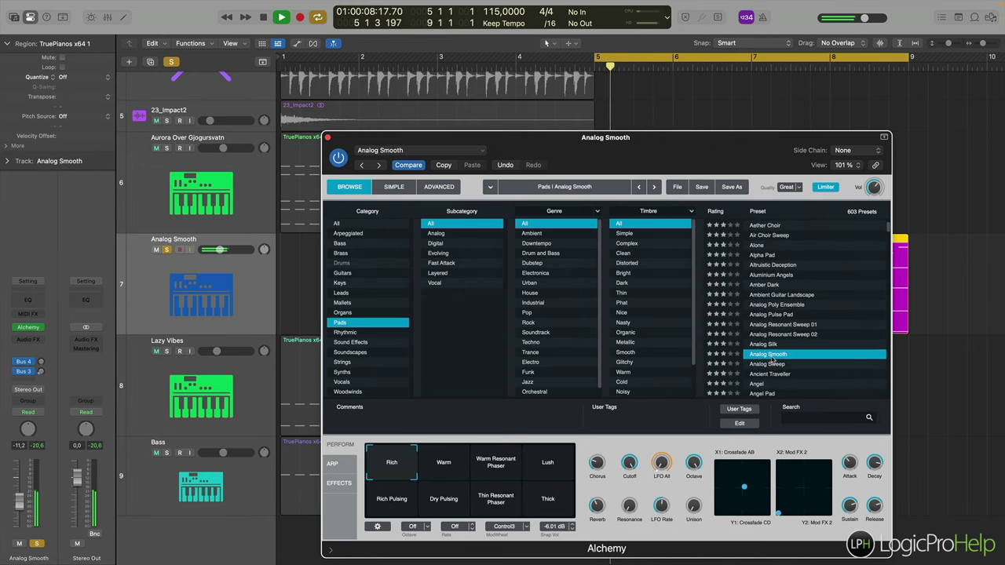
left_click(327, 137)
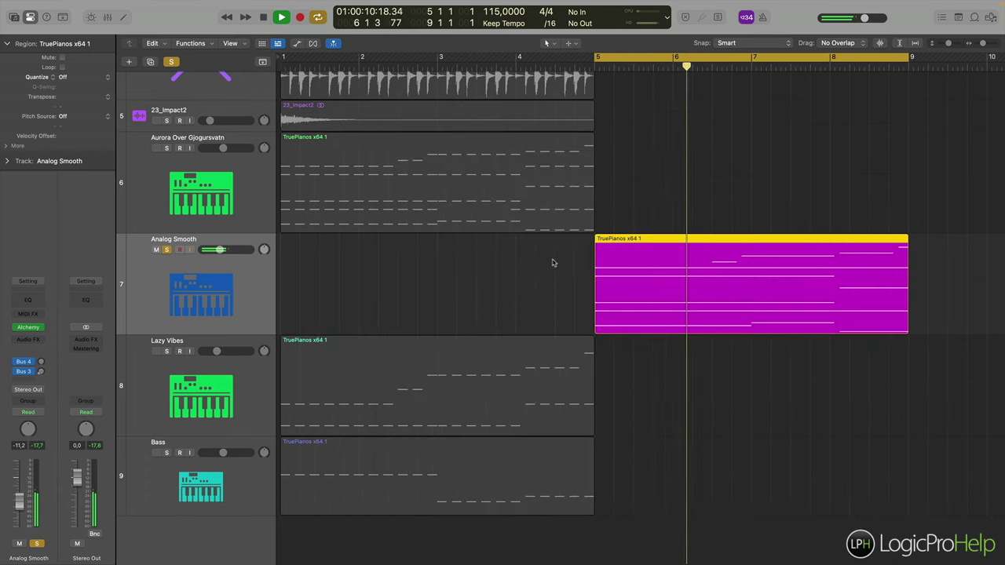
scroll(552, 260, "right", 4)
scroll(554, 263, "right", 3)
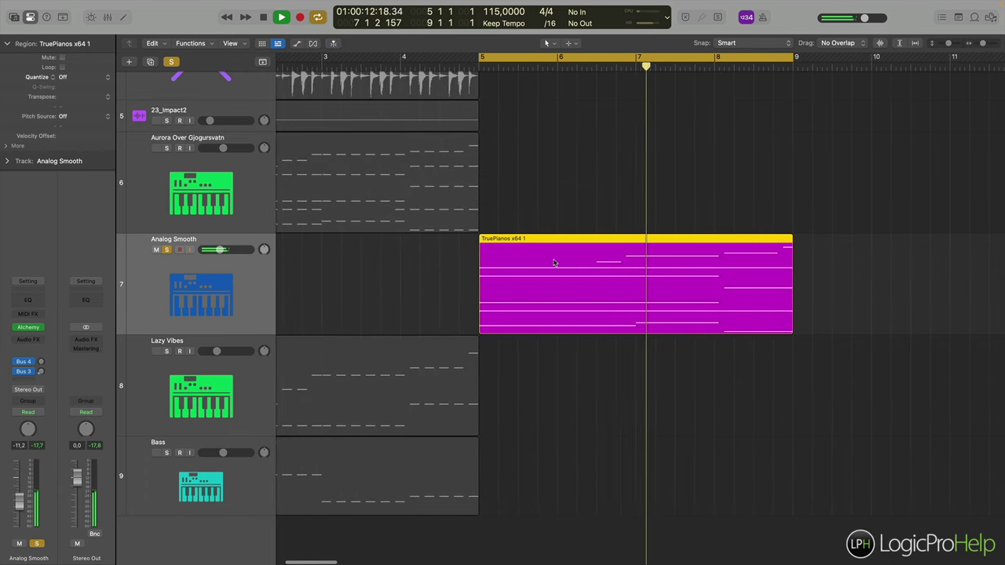
key("space")
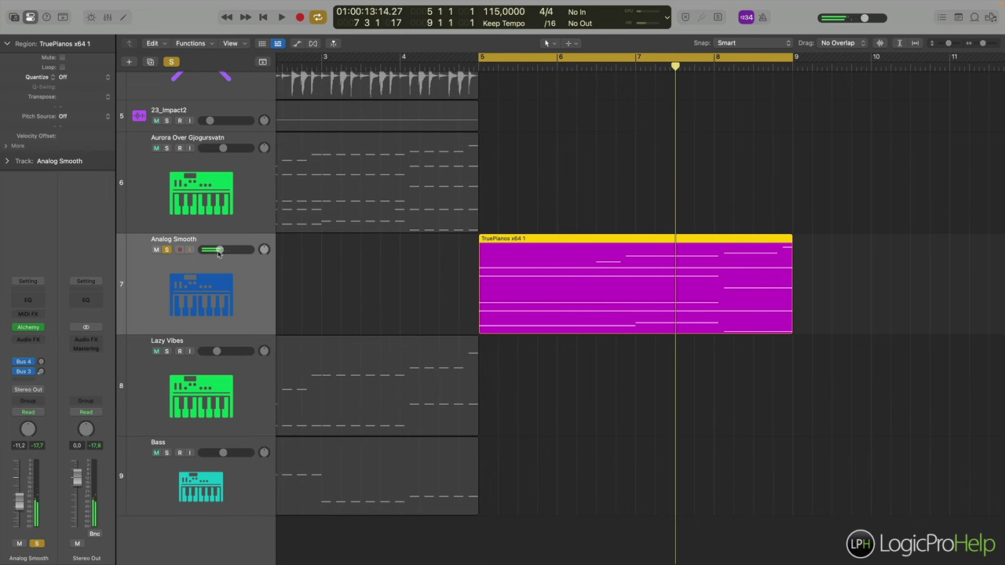
Inspect the Analog Smooth patch in Alchemy's advanced view and close the instrument.
left_click(29, 328)
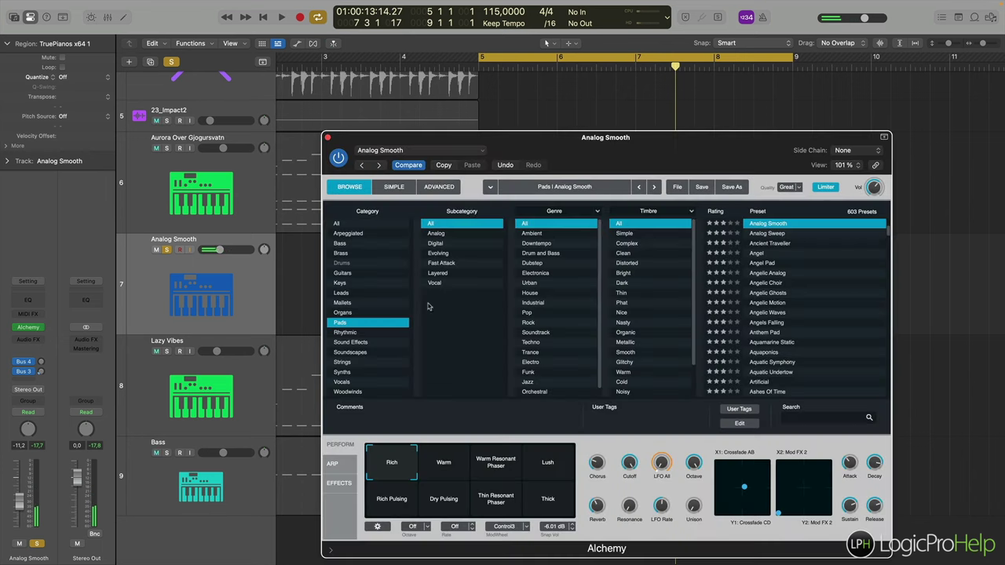
left_click(456, 191)
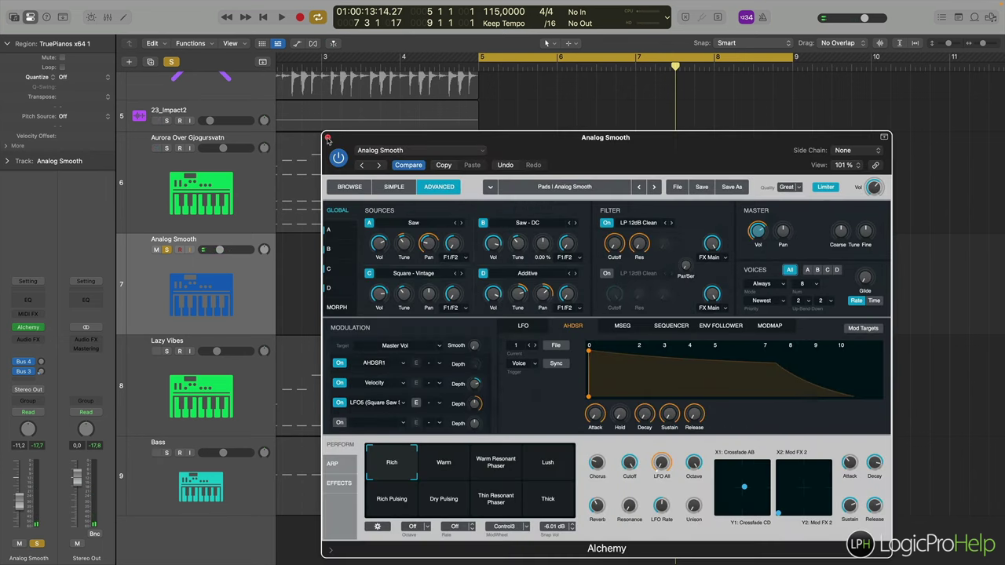
left_click(328, 139)
Delete the long G2 note from the magenta region, audition the chords, and close the Piano Roll.
left_click(413, 287)
double_click(513, 260)
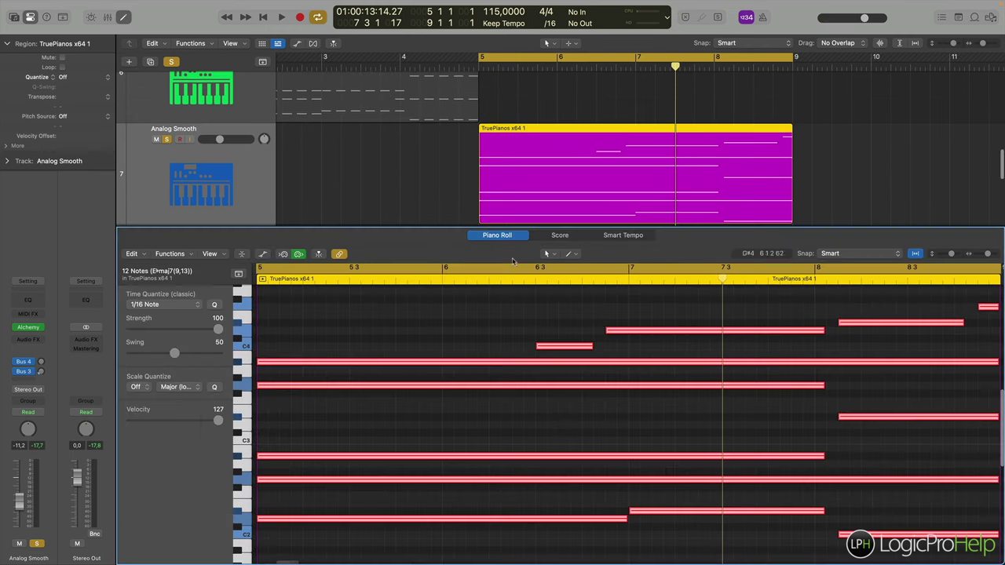
scroll(636, 521, "down", 2)
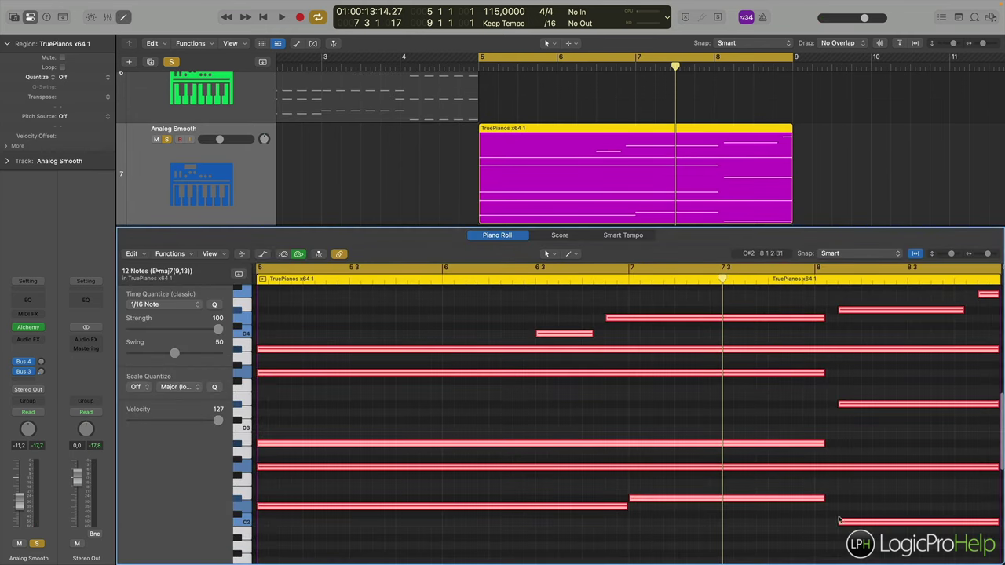
left_click(652, 485)
left_click(649, 469)
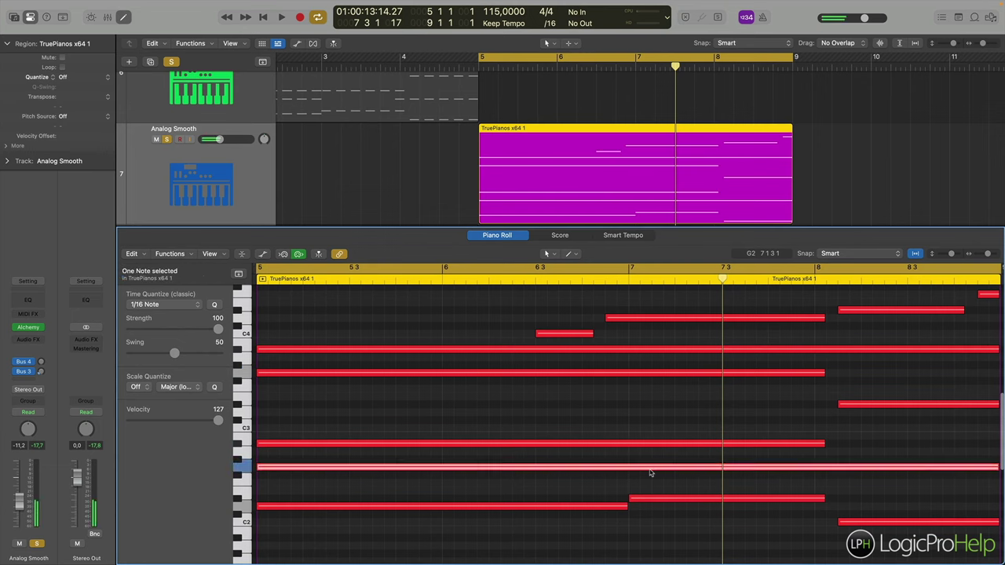
mouse_move(650, 473)
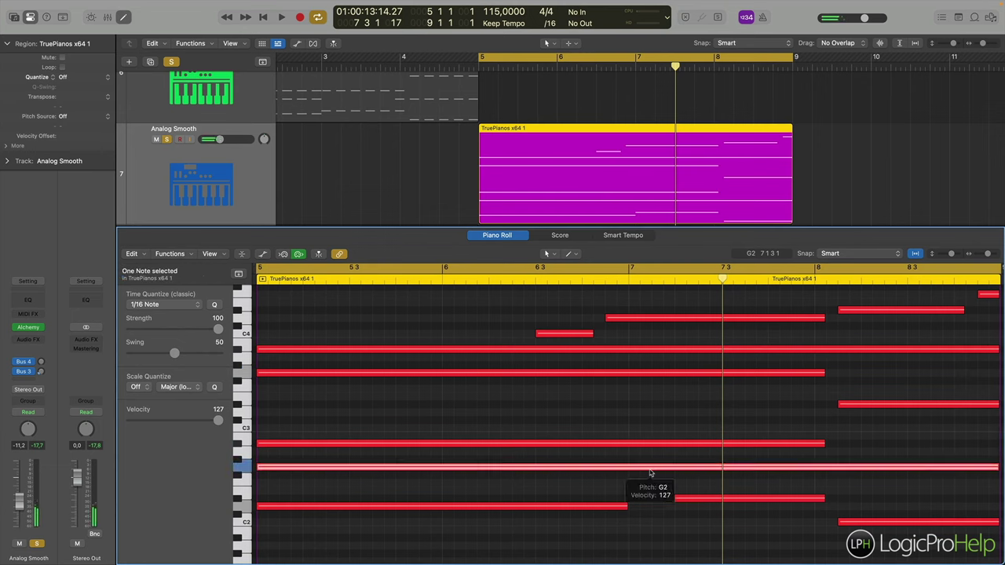
key("Delete")
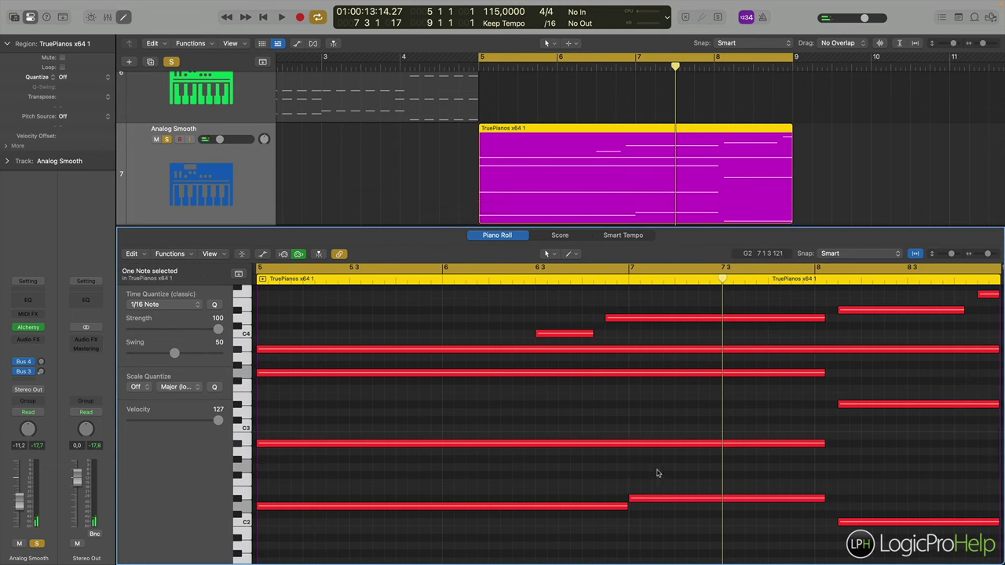
key("space")
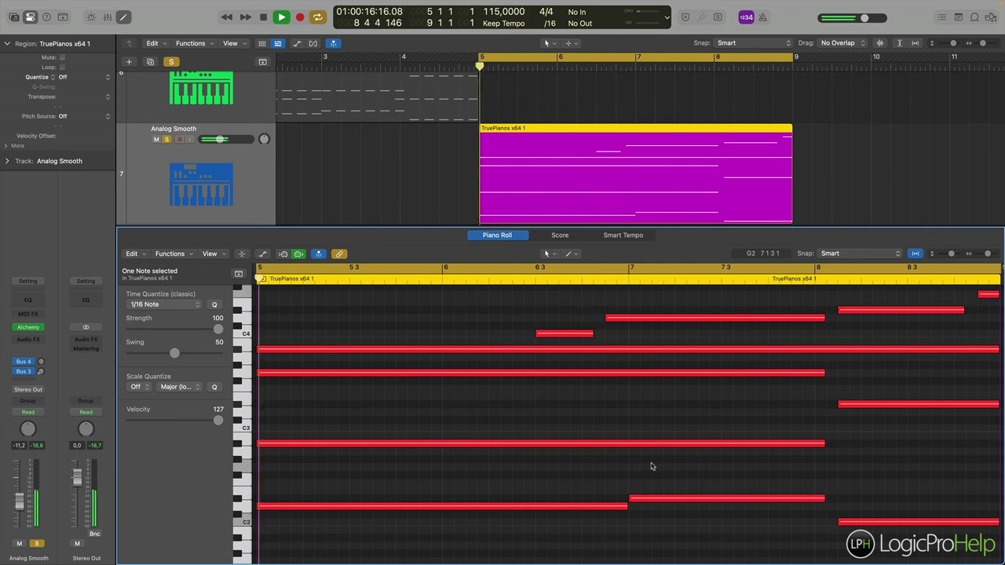
key("space")
key("p")
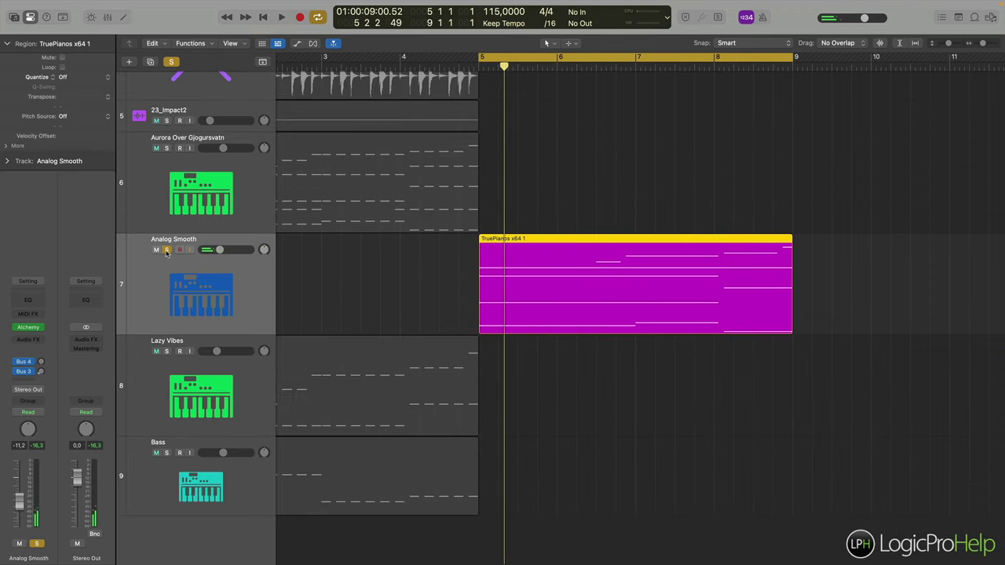
Duplicate the Analog Smooth track with its settings, copy the magenta region onto it, and name the new track Arp.
right_click(248, 272)
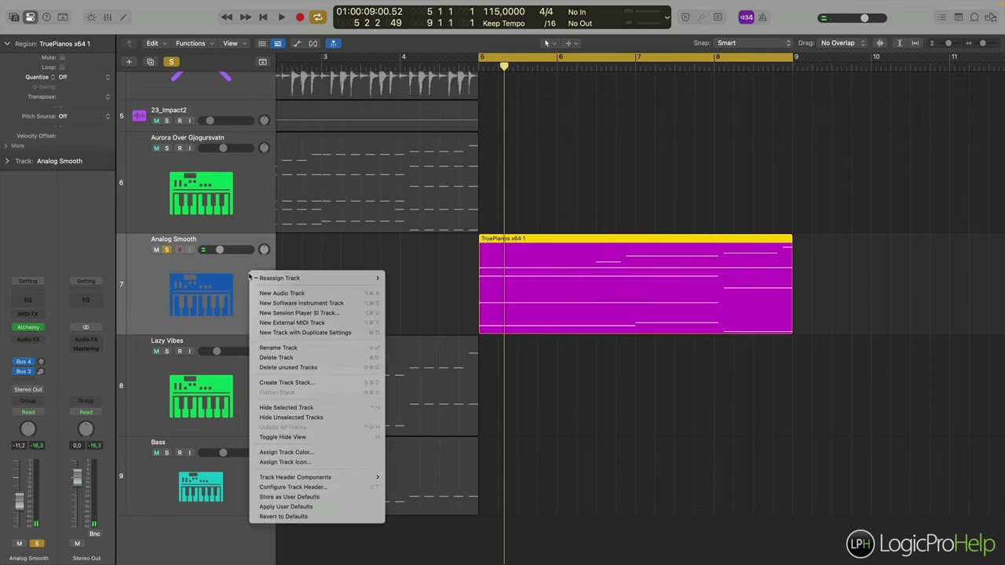
left_click(229, 270)
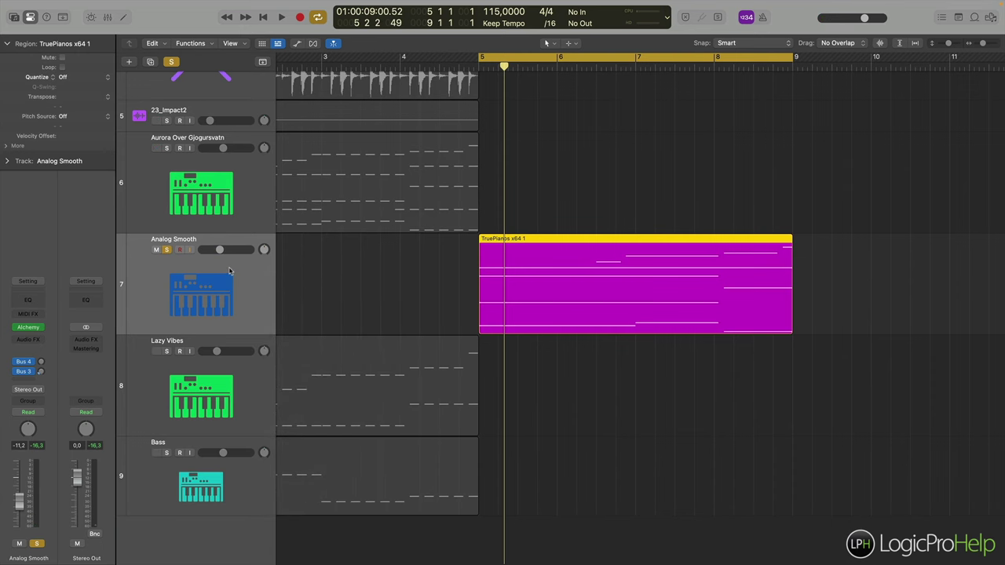
key("super+d")
left_click_drag(512, 295, 516, 394)
type("Arp")
key("Return")
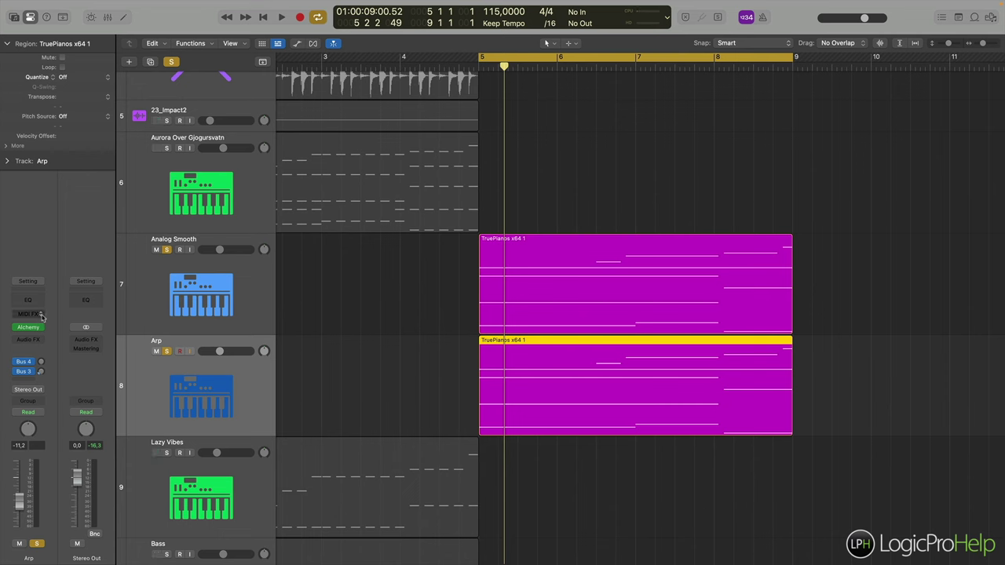
Insert the Arpeggiator MIDI effect on the Arp track and move its window clear of the magenta regions.
mouse_move(37, 328)
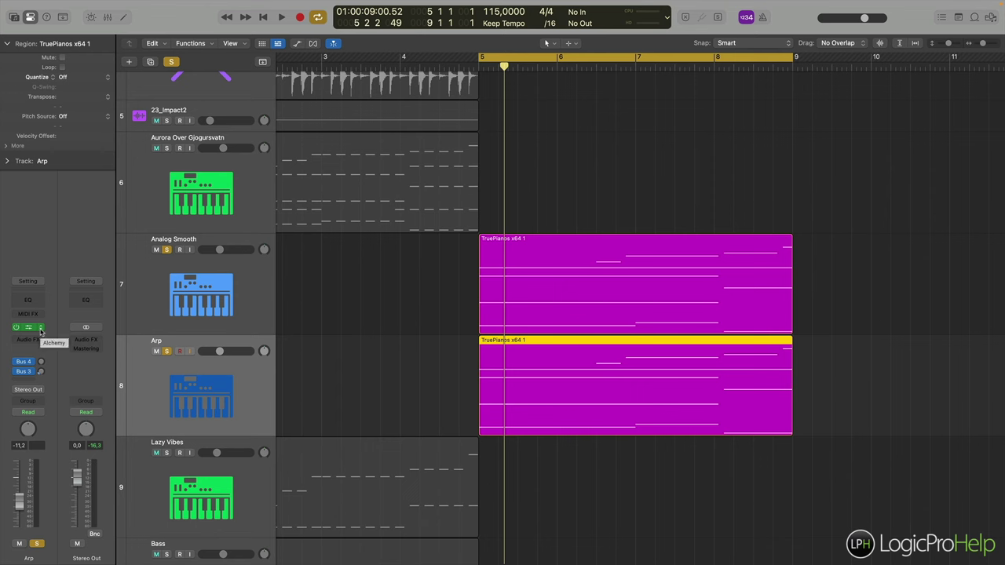
left_click(41, 328)
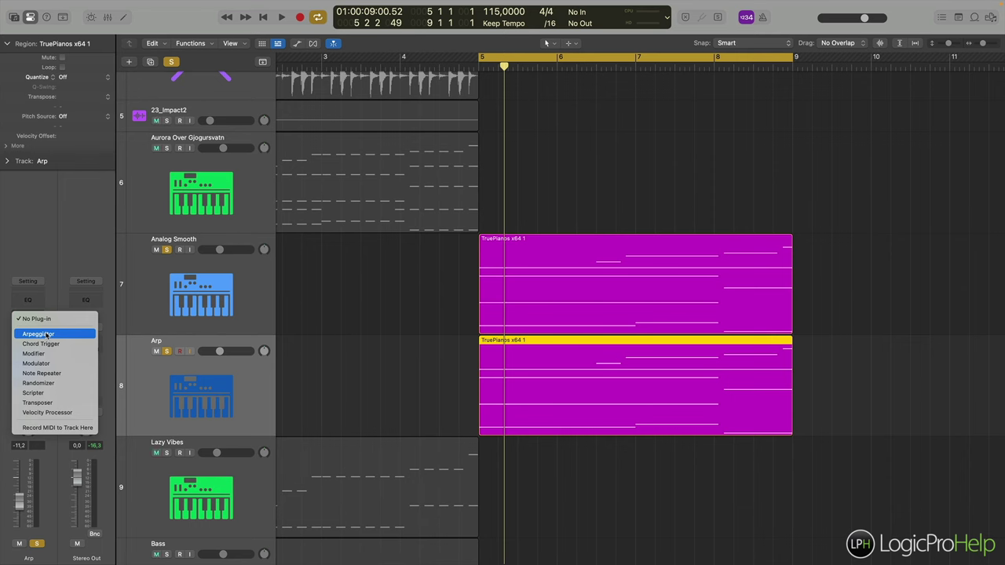
left_click(47, 335)
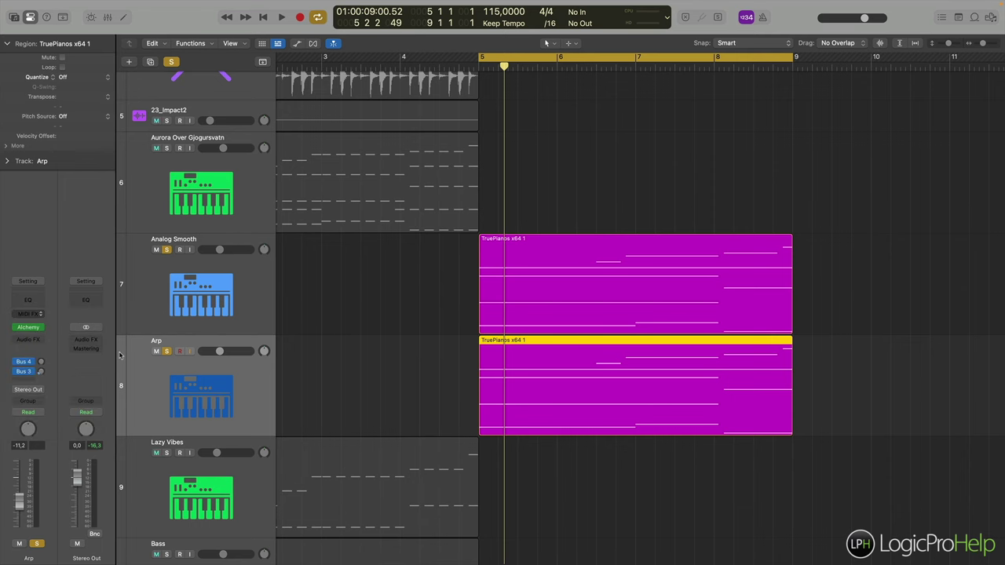
left_click_drag(727, 130, 549, 398)
left_click_drag(447, 400, 360, 179)
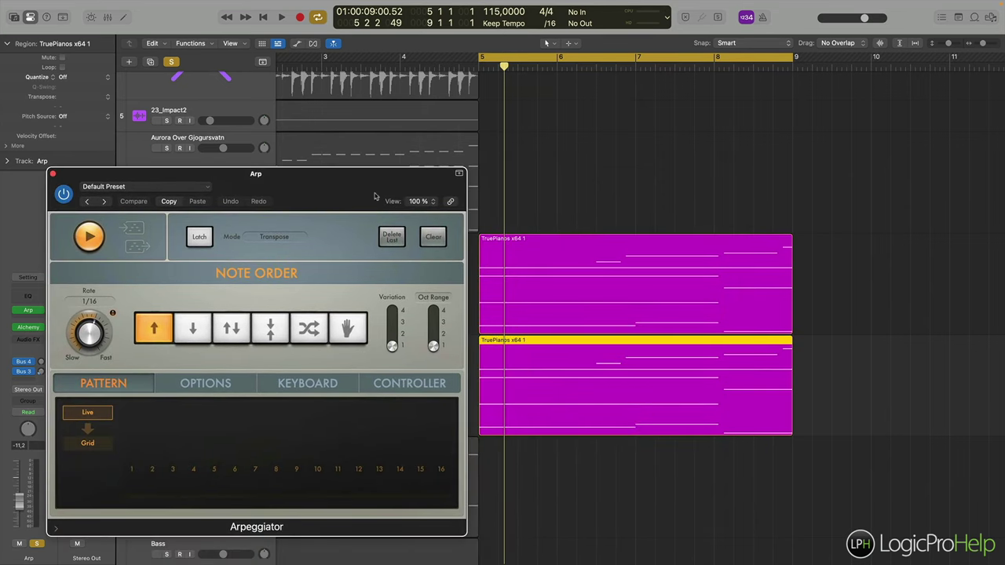
Open the Arp region in the Piano Roll without the Arpeggiator window, and delete and restore its lowest opening note.
double_click(561, 343)
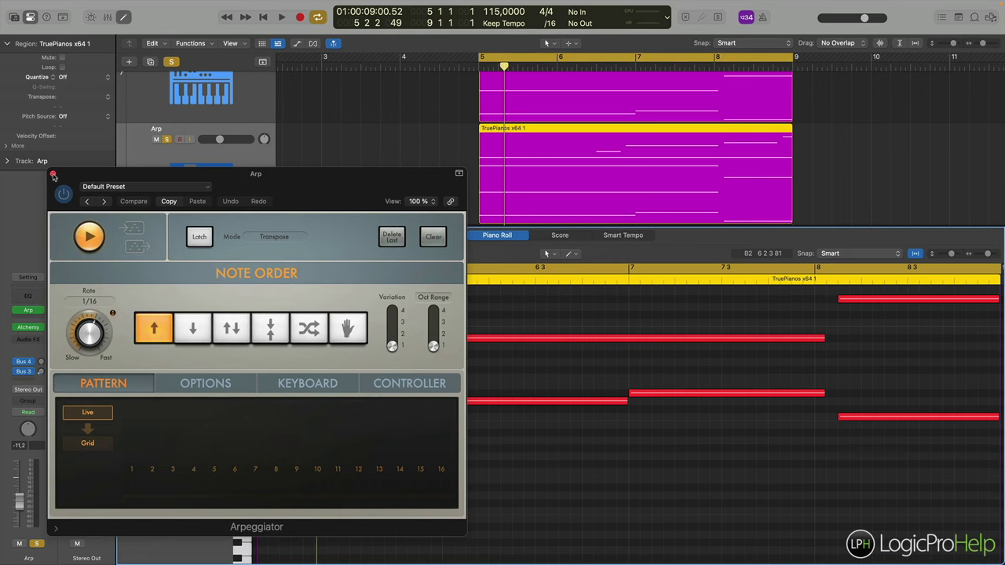
key("super+w")
scroll(277, 414, "up", 5)
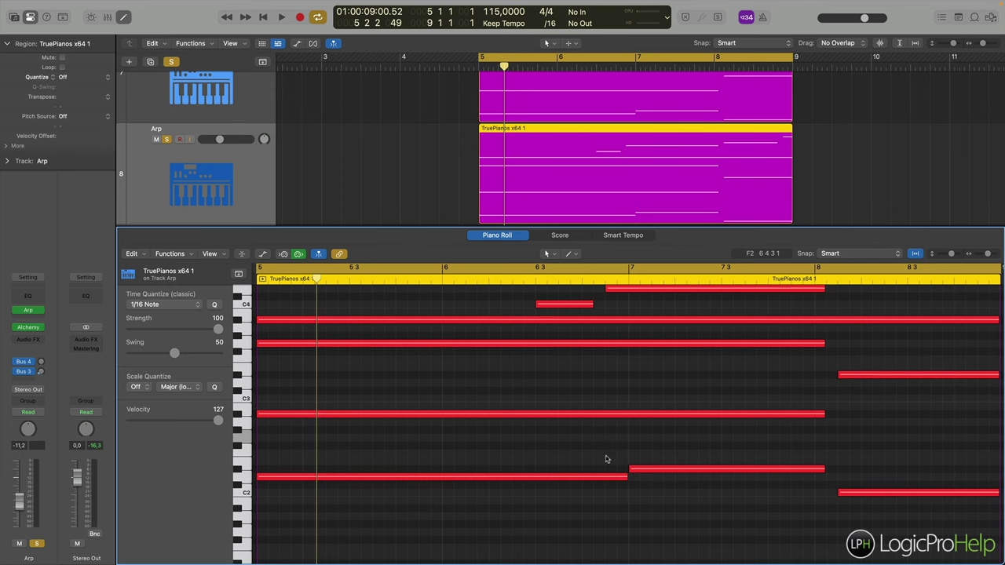
left_click(304, 478)
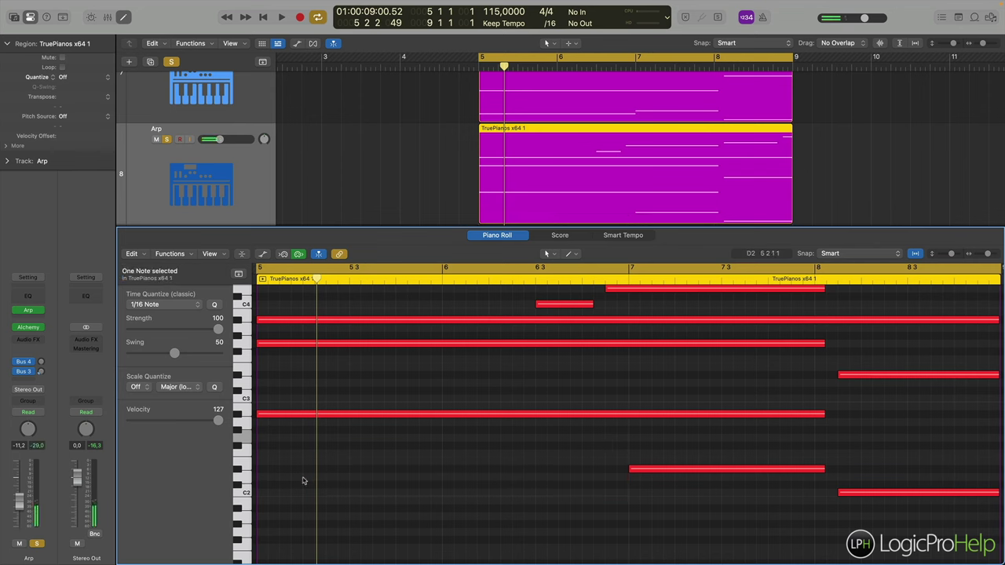
left_click(303, 480)
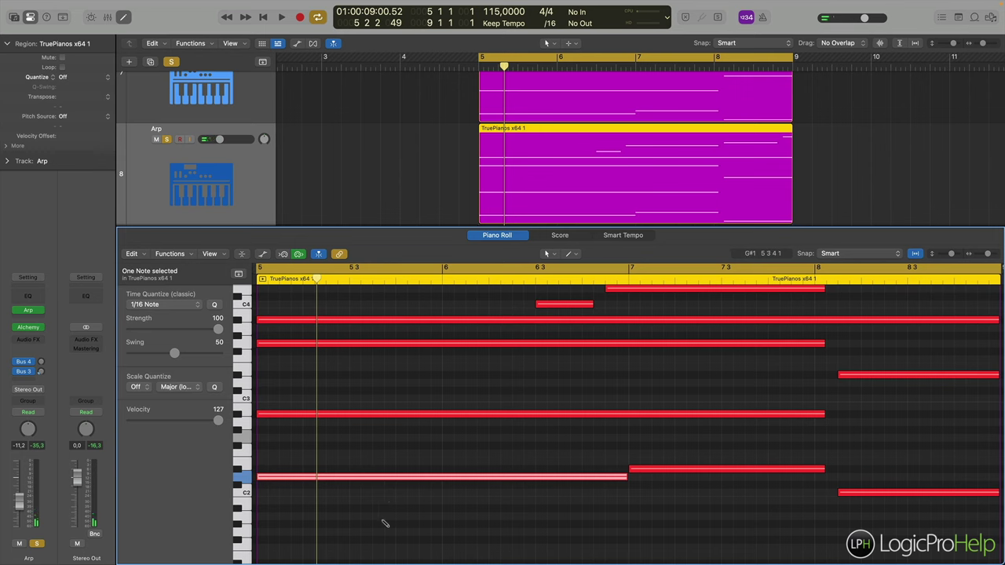
Draw four short notes ascending stepwise from C1 to F1 below the Arp chords in the second half of bar 5.
left_click(376, 517)
left_click_drag(743, 518, 383, 550)
left_click(391, 535)
left_click(410, 518)
left_click(431, 511)
scroll(343, 410, "up", 2)
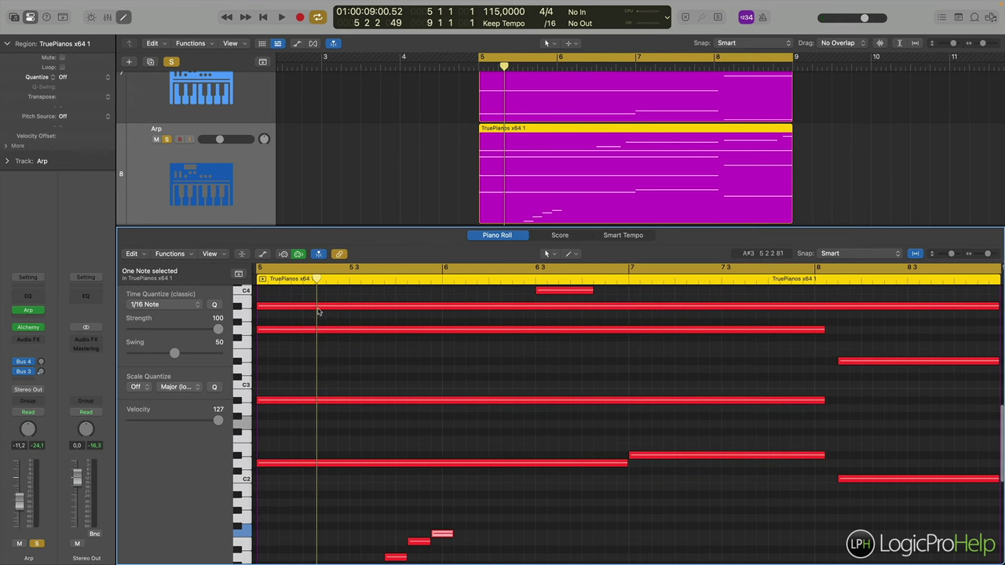
Rearrange the four short notes below the chords into a descending line from F1 down to G0.
scroll(492, 388, "down", 8)
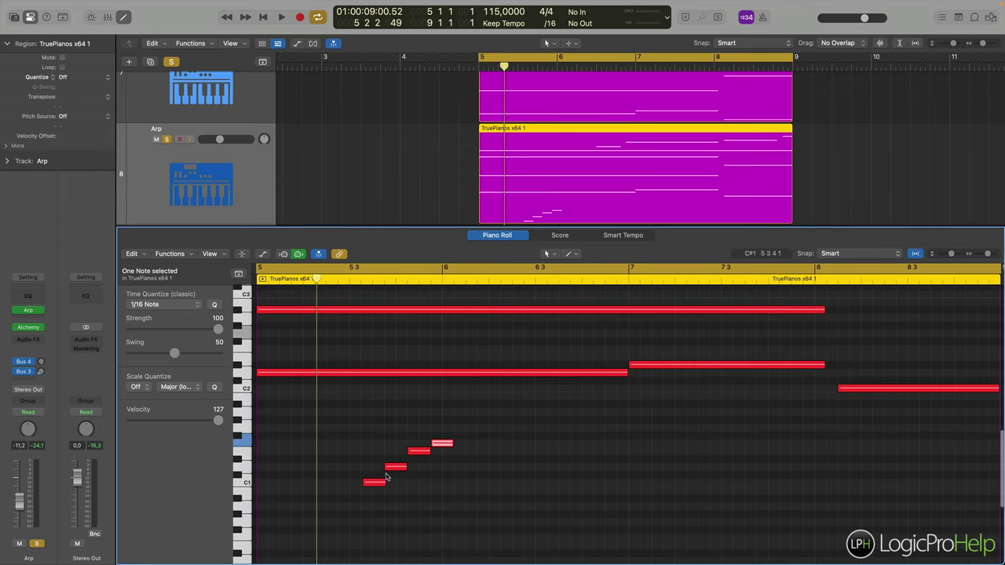
left_click_drag(373, 482, 431, 499)
left_click_drag(442, 444, 455, 524)
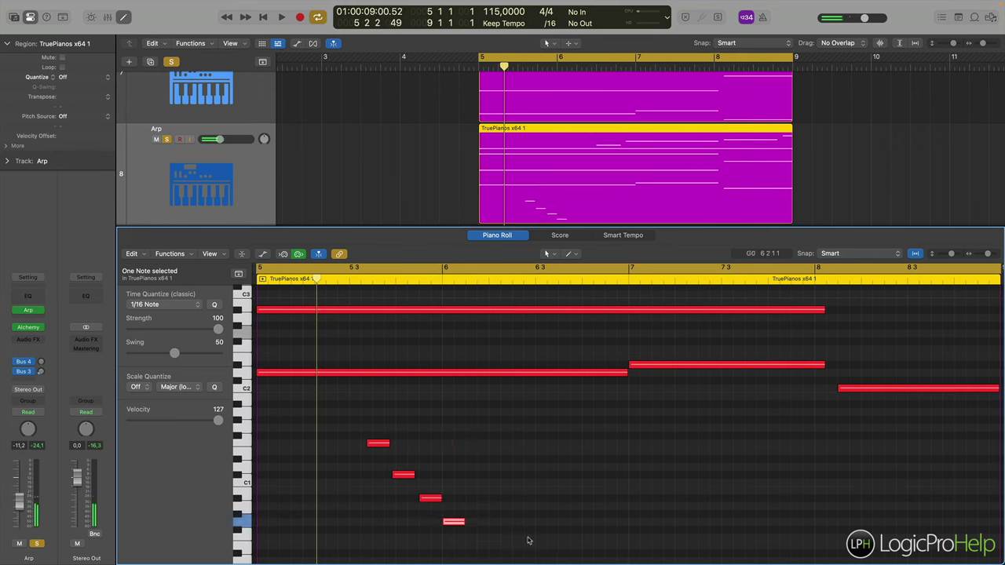
Delete the four descending short notes below the Arp chords, close the Piano Roll and open the Arpeggiator's settings.
left_click_drag(353, 429, 489, 535)
key("Delete")
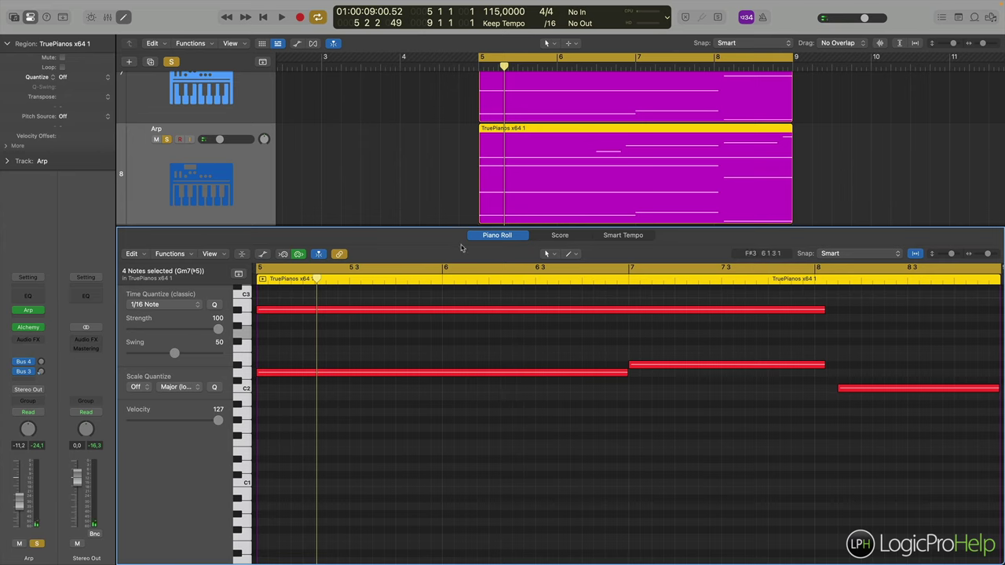
key("p")
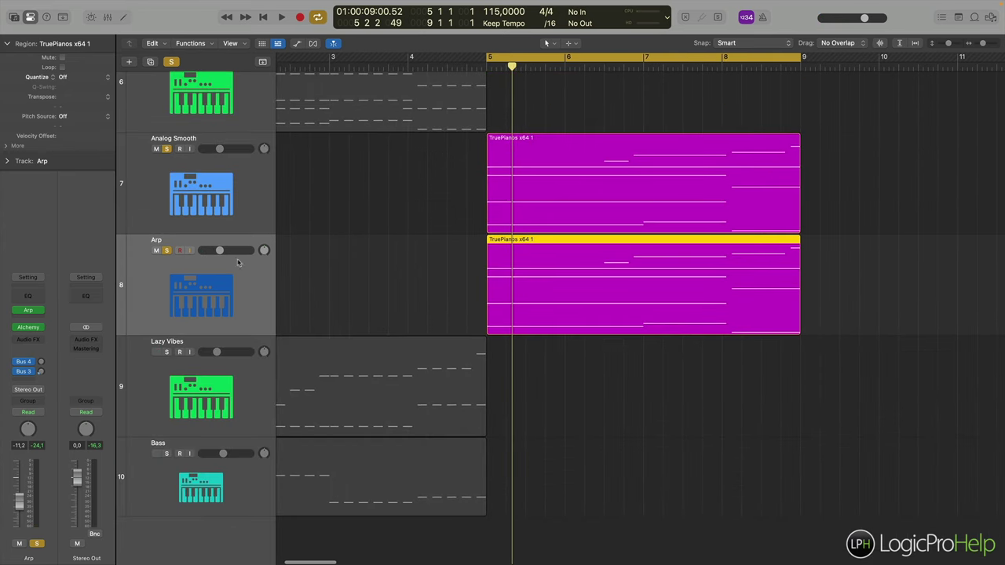
left_click(30, 311)
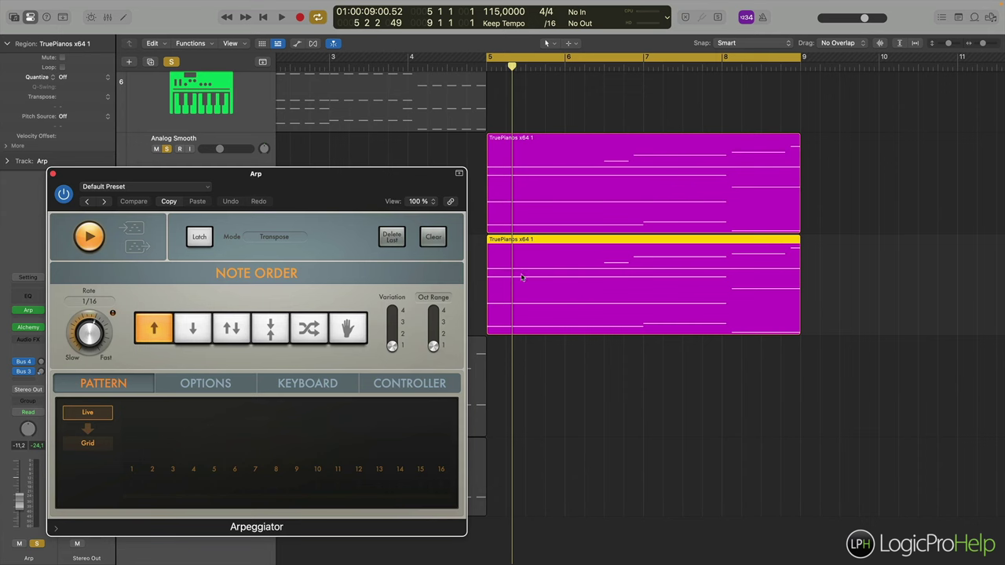
Open the Arp region in the Piano Roll and draw four sixteenth notes rising E1, F1, G1, A1 from the start of bar 5.
double_click(521, 244)
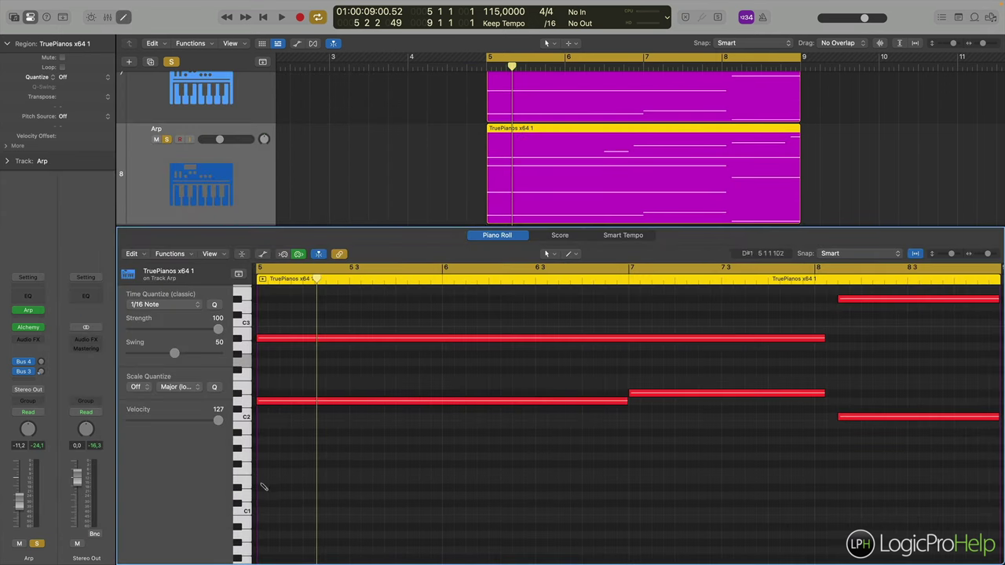
left_click(261, 479, "super")
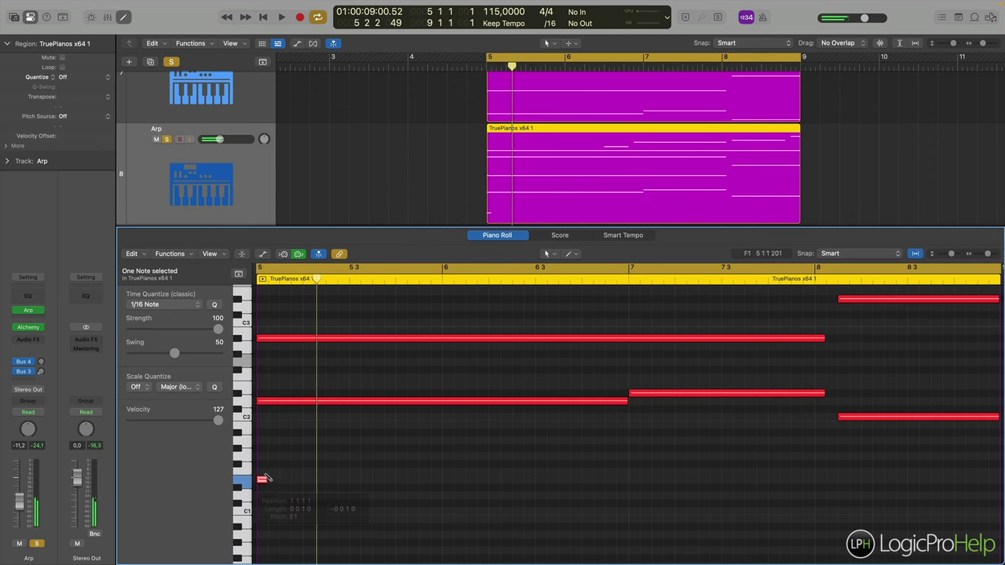
left_click(273, 471, "super")
left_click(285, 455, "super")
left_click(296, 440, "super")
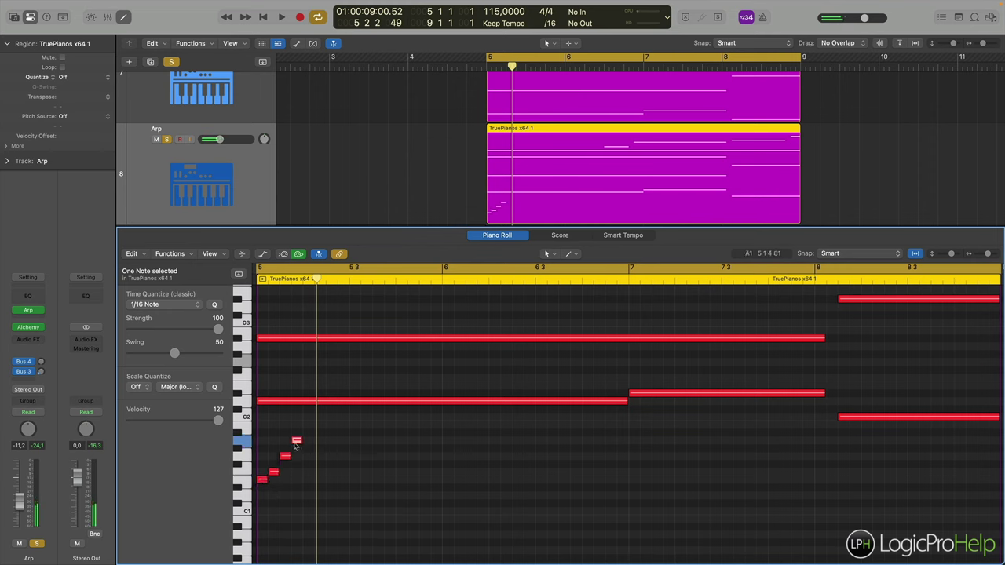
Replace the sixteenth notes with four eighth notes ascending E1, F1, G1, A1 from the start of bar 5.
left_click_drag(306, 434, 281, 482)
key("Delete")
left_click(282, 471, "super")
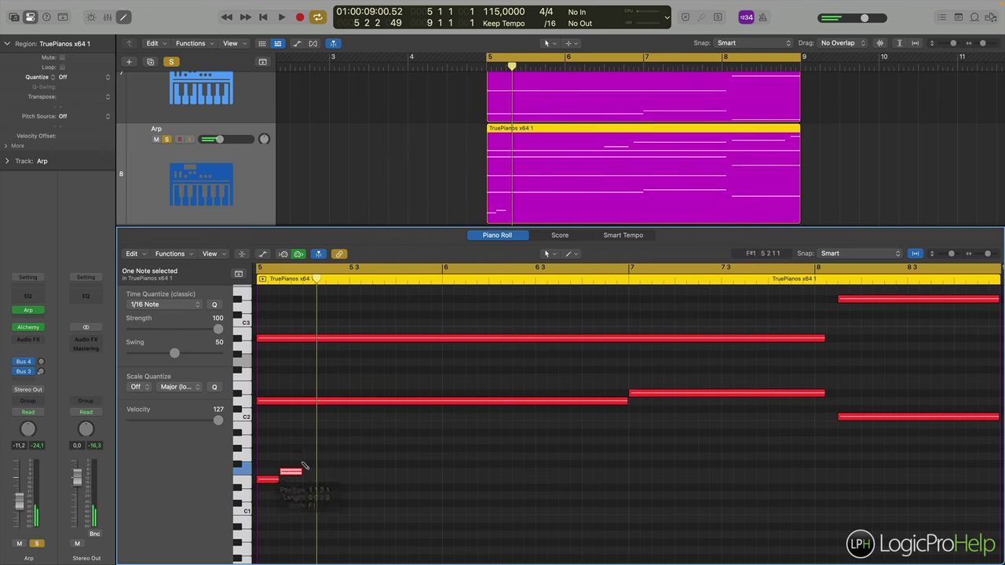
left_click(308, 456, "super")
left_click(330, 441, "super")
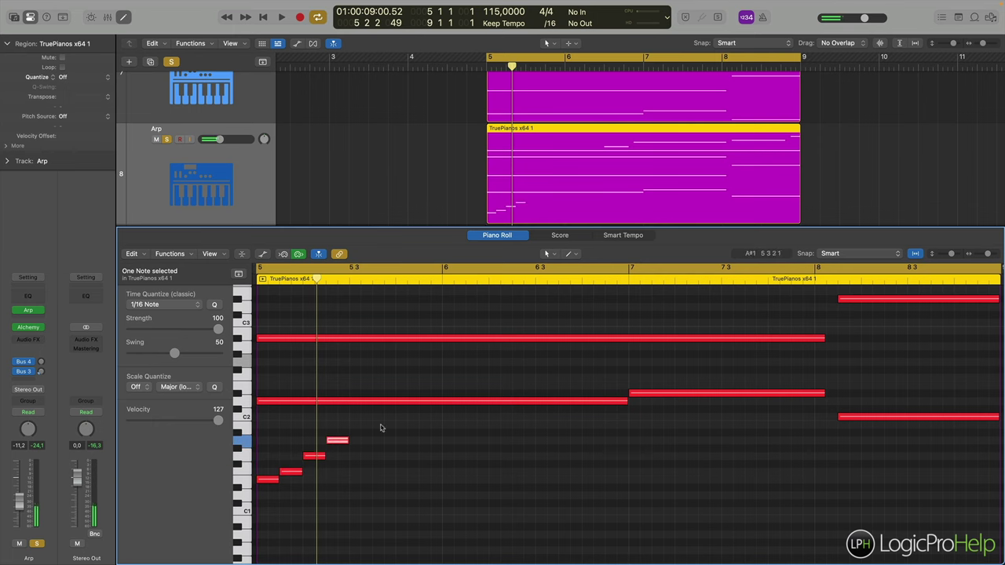
Delete the four ascending eighth notes from bar 5 and close the Piano Roll.
left_click_drag(380, 427, 275, 501)
key("Delete")
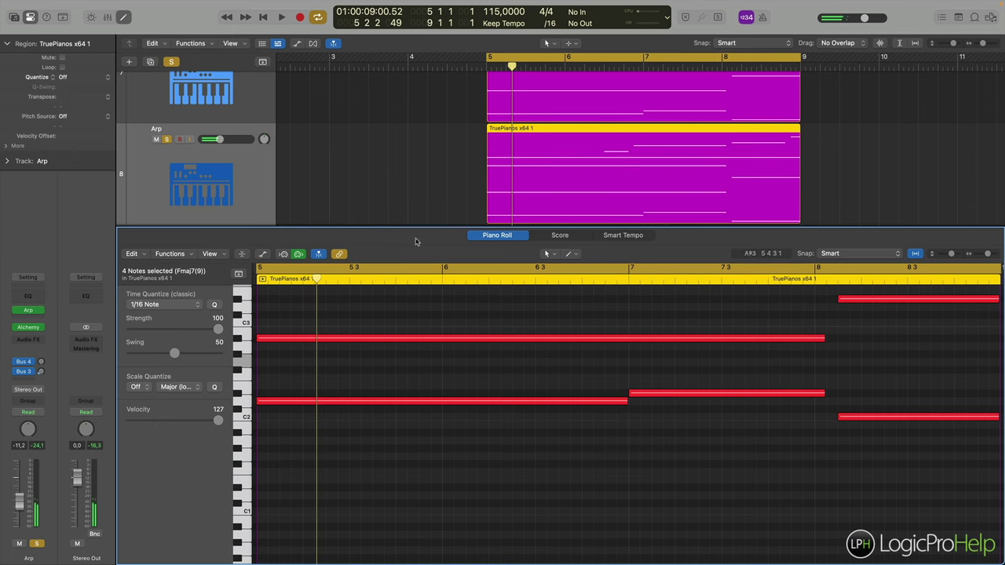
key("e")
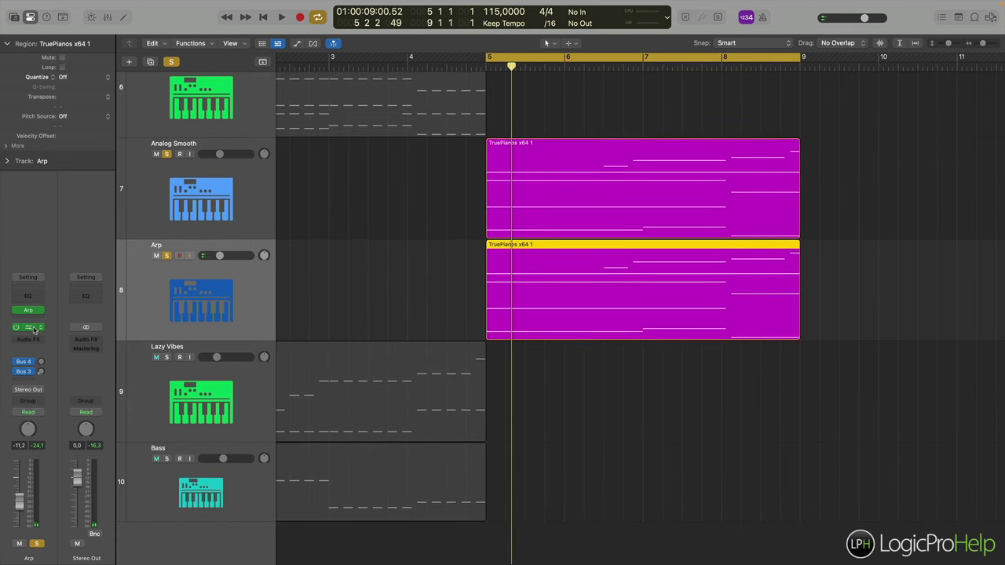
Open Alchemy on the Arp track and try the Keys presets Vox Kit 8 and Wavy Analog Synth Piano.
left_click(29, 326)
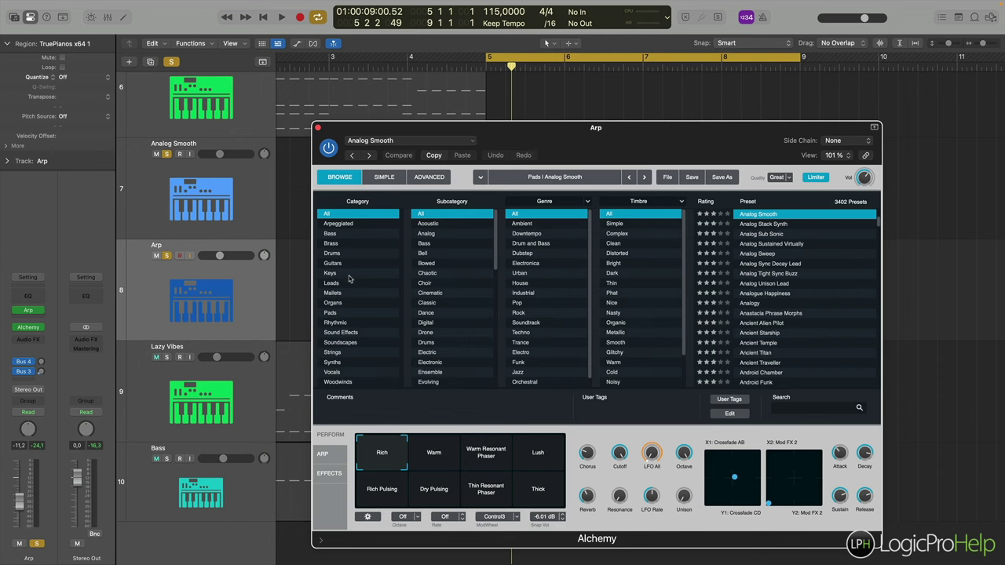
left_click(330, 273)
left_click(772, 336)
scroll(772, 337, "down", 3)
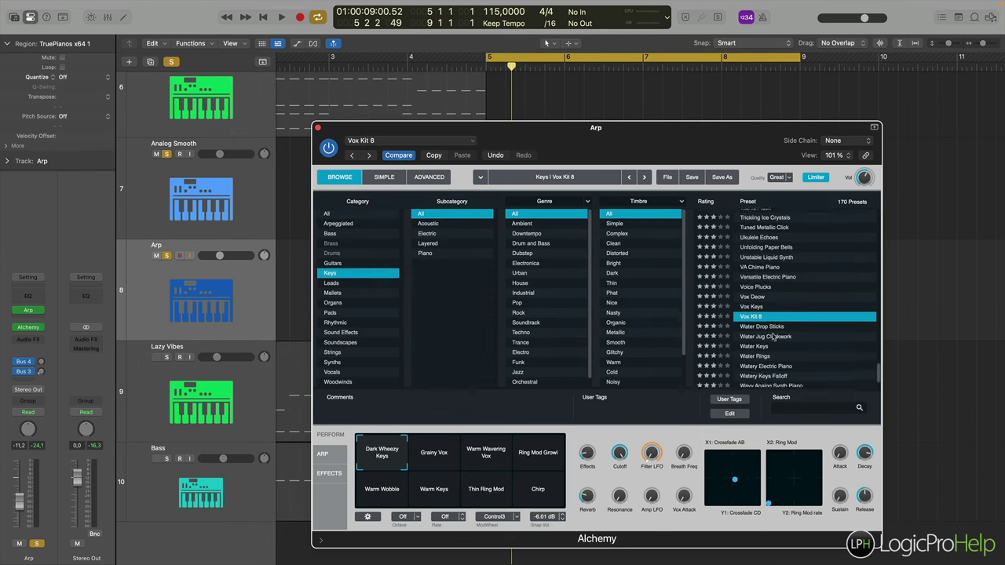
left_click(773, 344)
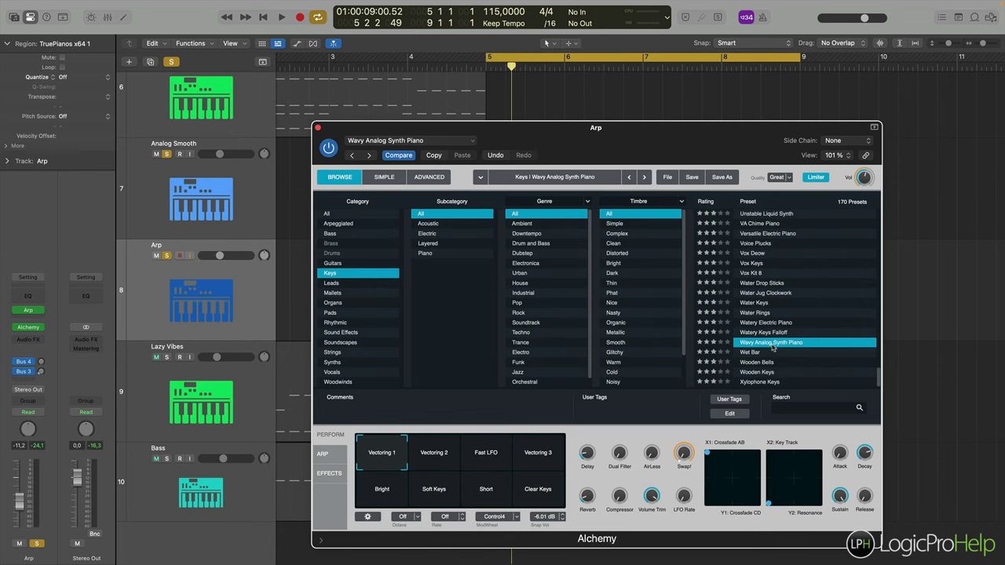
Browse Alchemy's Synths category and load the presets Green Carrot and Luscious Polyphony in turn.
left_click(333, 363)
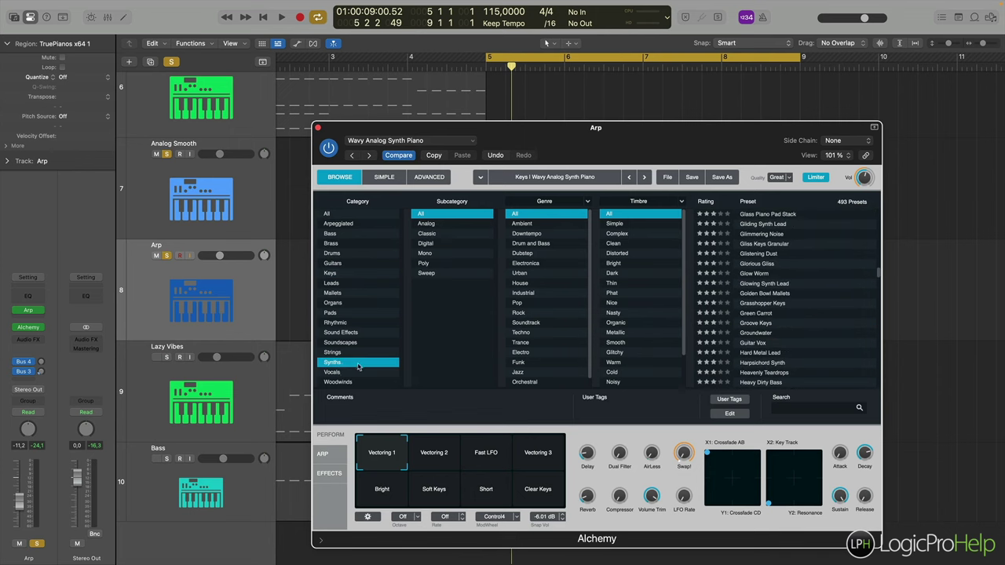
left_click(780, 294)
scroll(782, 314, "down", 10)
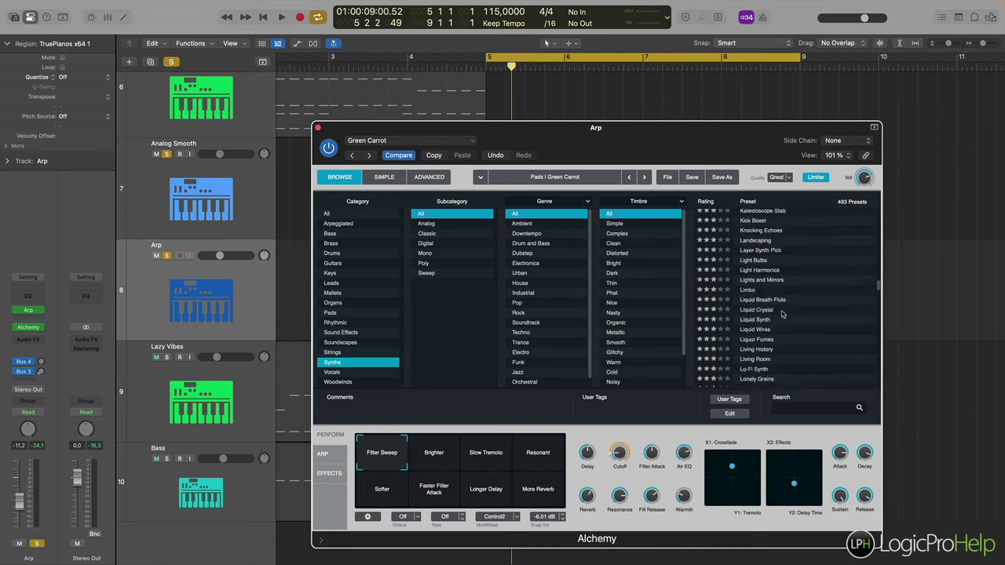
left_click(782, 313)
Turn off solo on the Analog Smooth track and play the loop with only the Arp track soloed.
key("space")
key("space")
left_click(167, 155)
key("space")
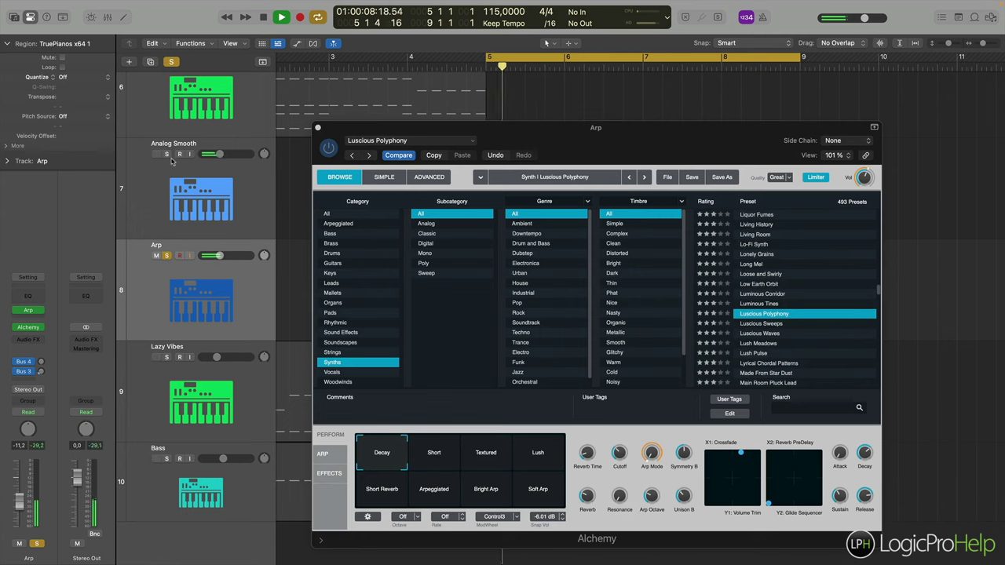
Try Luscious Sweeps during playback, load the Lush Pulse preset on the Arp track, close Alchemy and stop playback.
left_click(781, 334)
key("Down")
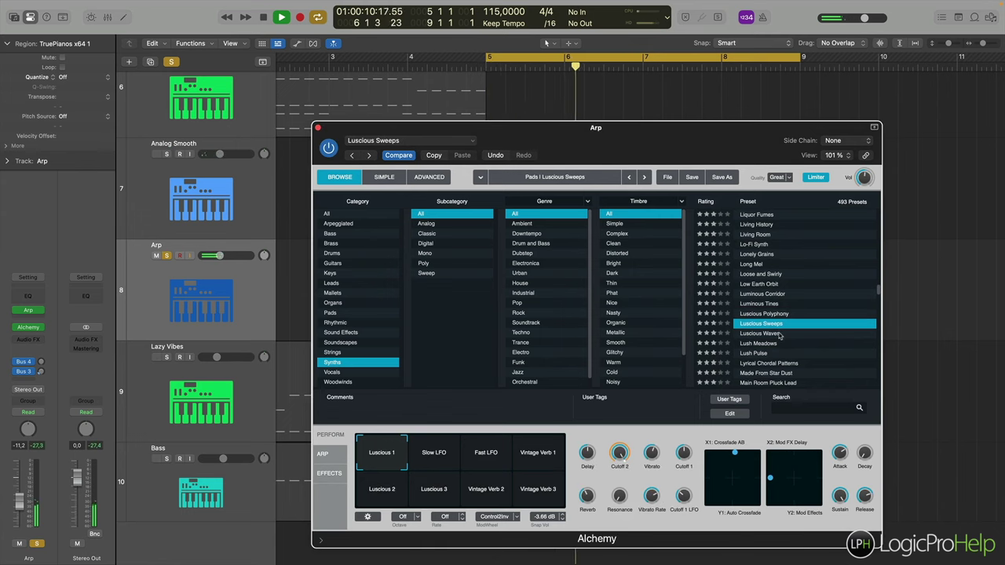
left_click(773, 354)
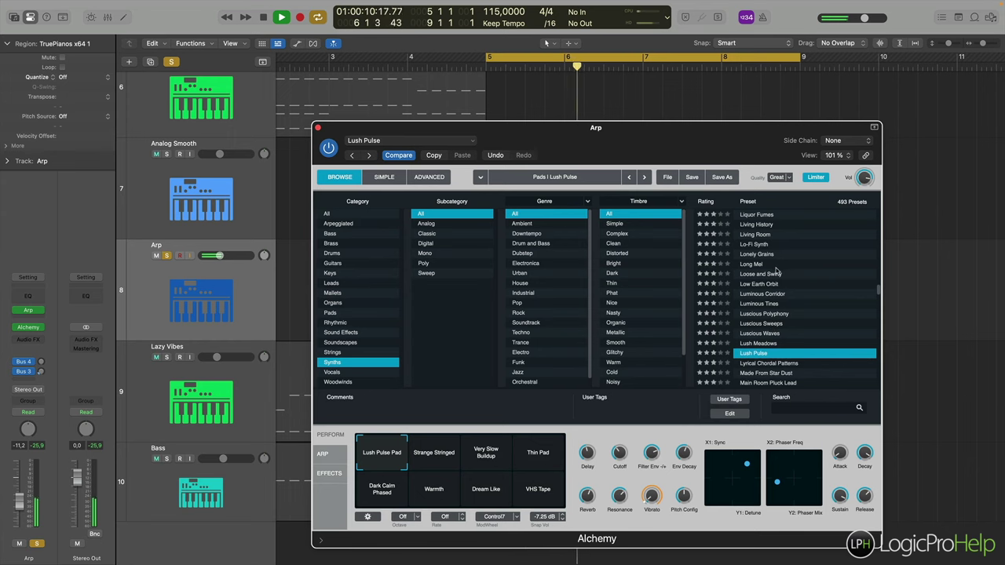
left_click(318, 128)
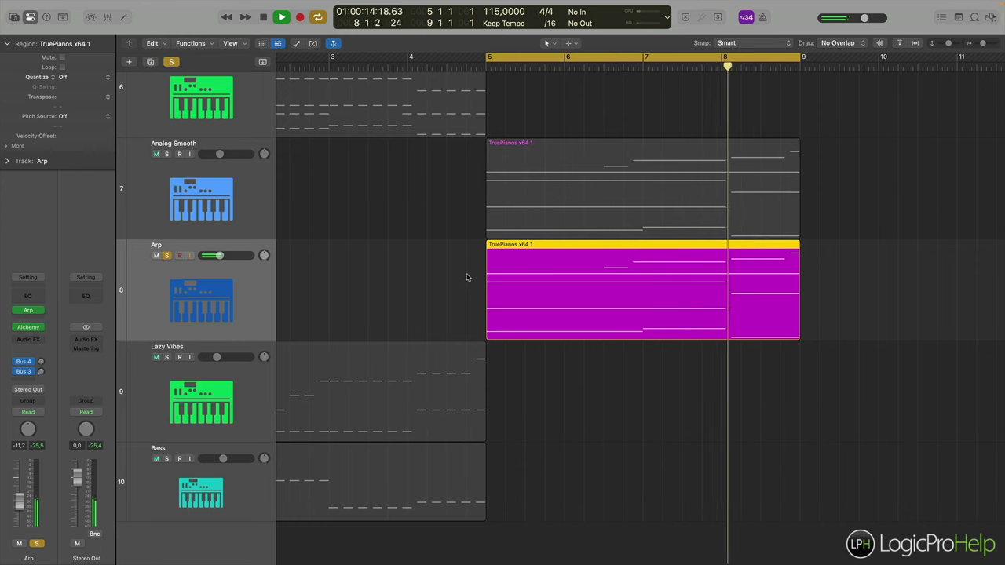
key("space")
Open the Arp region in the Piano Roll and delete its lowest notes: D2, D#2 and the C2 in bar 8.
mouse_move(32, 331)
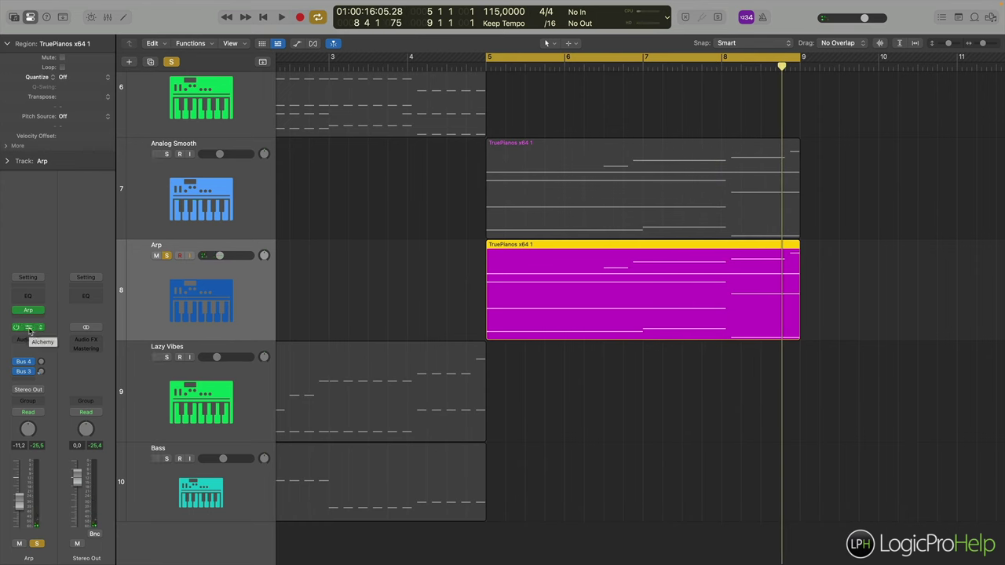
double_click(488, 267)
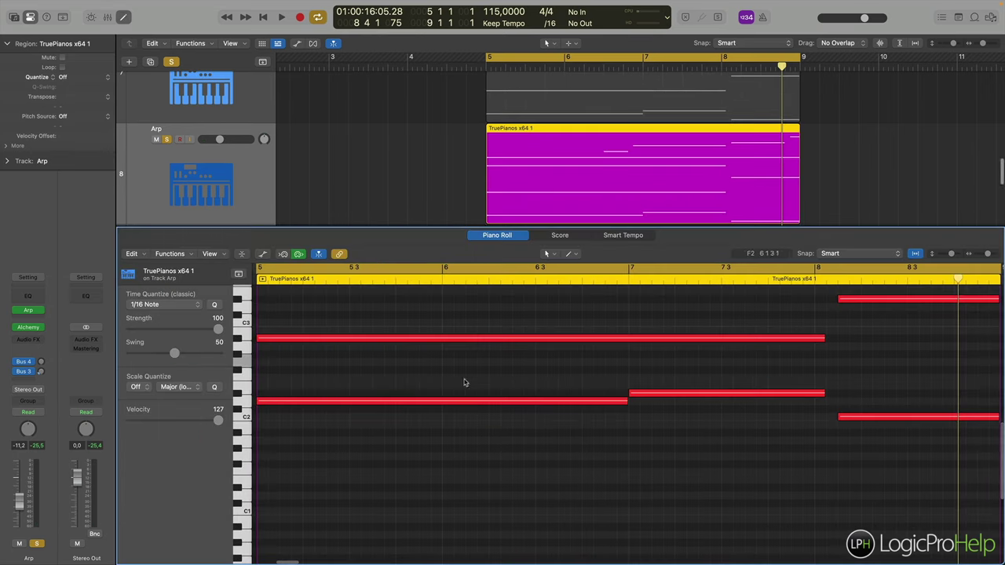
left_click_drag(382, 471, 694, 530)
key("Delete")
left_click_drag(760, 520, 855, 548)
key("Delete")
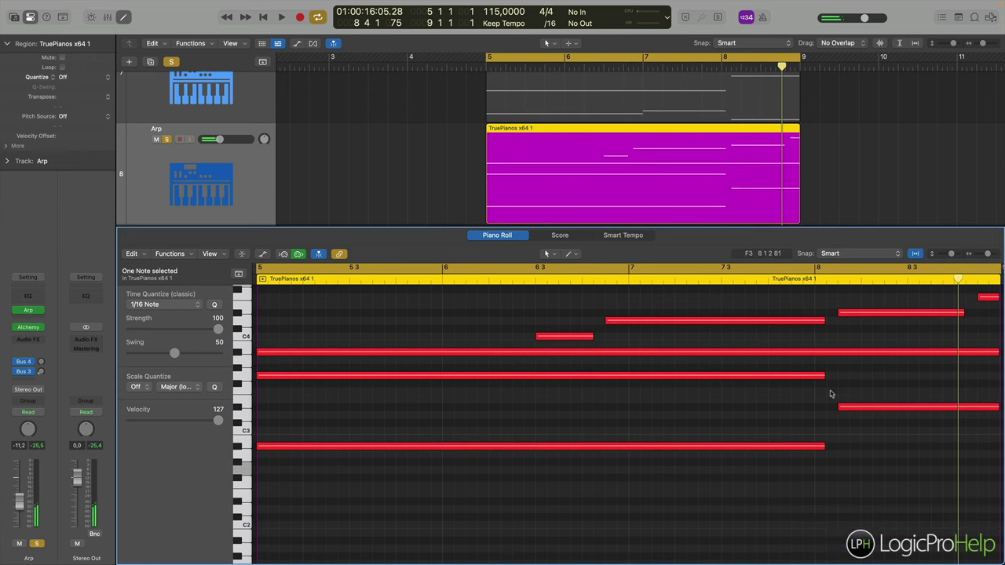
Lengthen A#2, G3 and D4 to reach the chord change in bar 8, and extend C4 to the start of D4.
left_click_drag(823, 380, 833, 379)
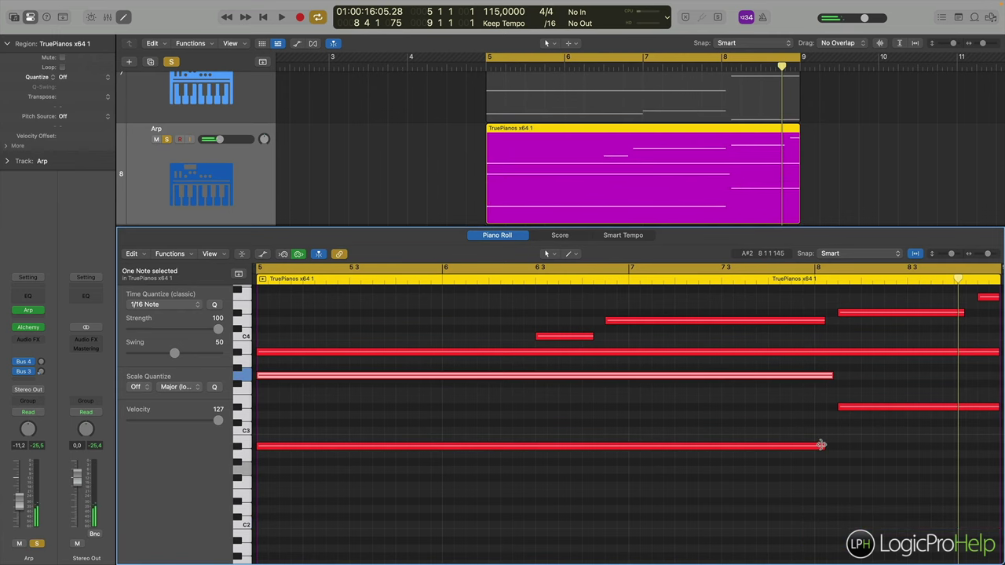
left_click_drag(824, 448, 837, 449)
left_click_drag(833, 377, 837, 380)
left_click_drag(824, 321, 836, 325)
left_click_drag(593, 337, 612, 351)
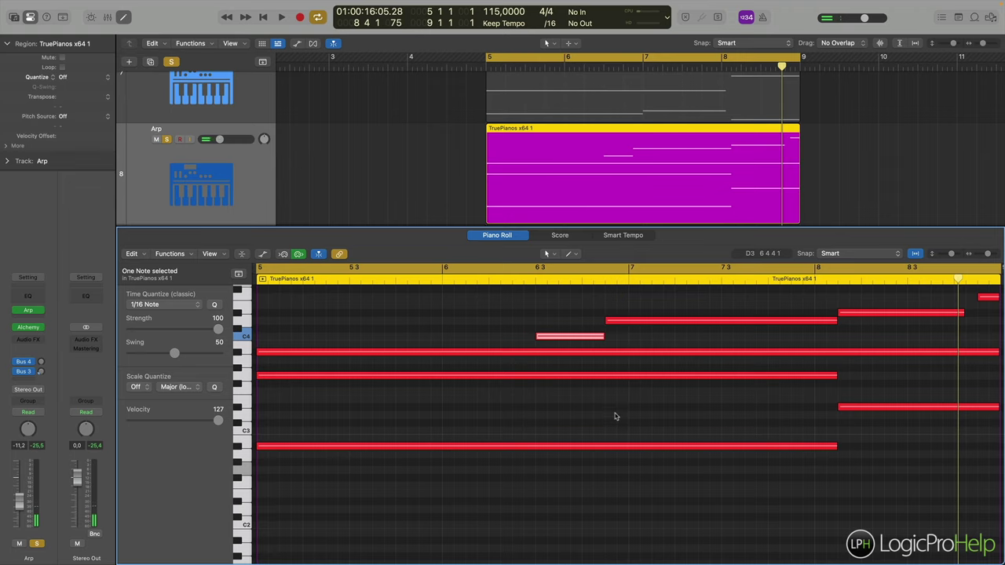
Shorten A#2 to end where C4 starts in bar 6, extend bar 8's D#4 toward the final note, and audition the region.
scroll(615, 416, "up", 3)
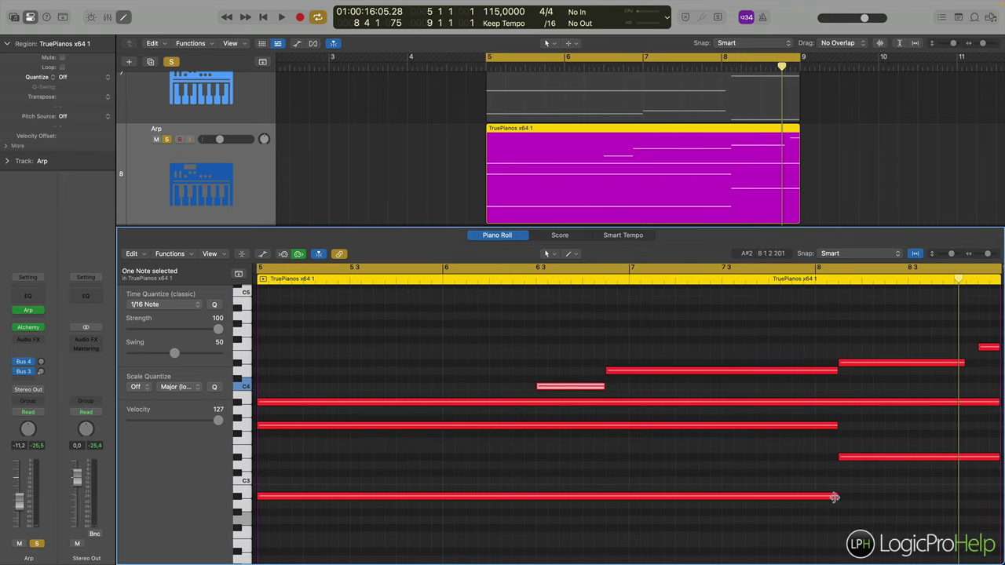
left_click(803, 471)
left_click_drag(837, 496, 536, 499)
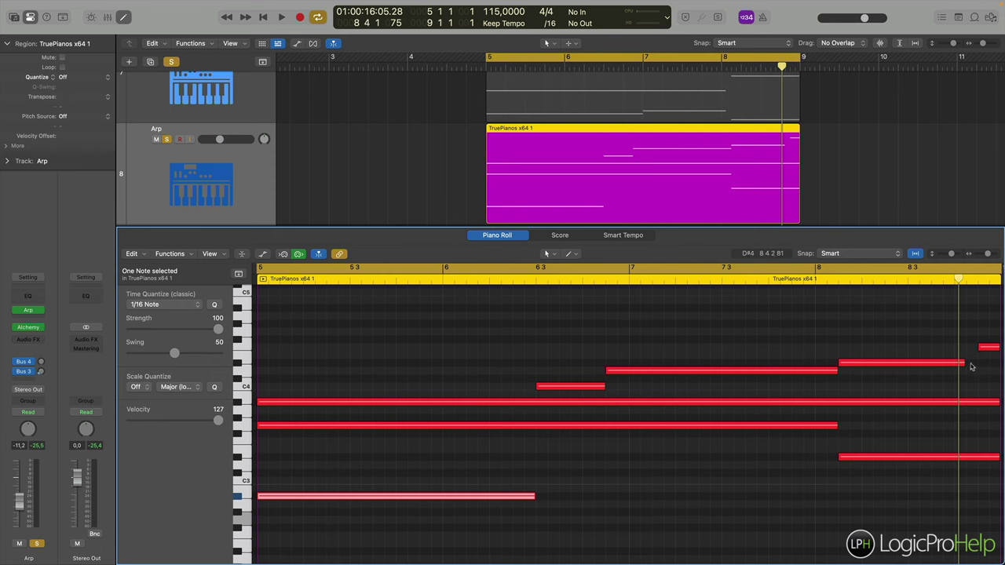
left_click_drag(964, 364, 976, 363)
key("space")
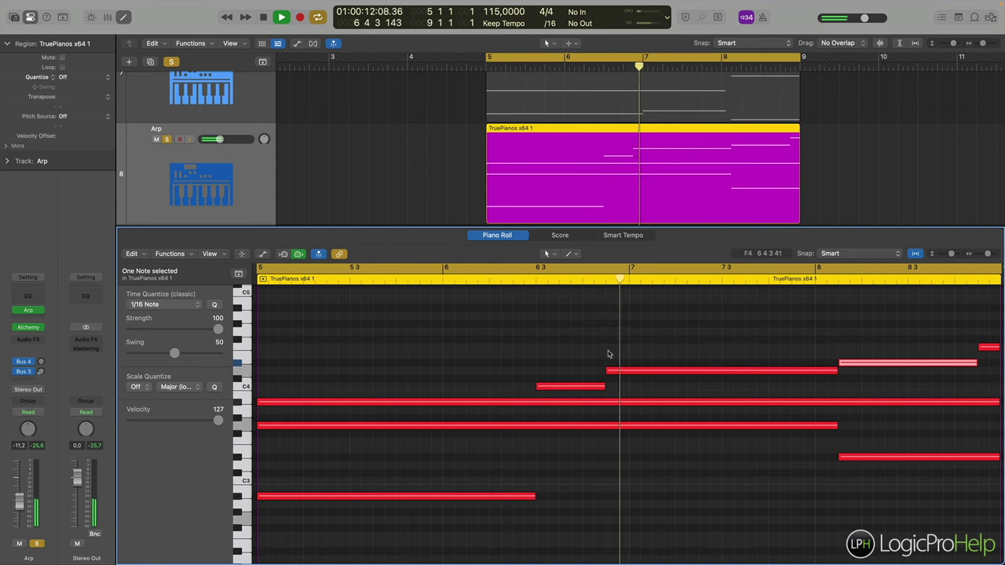
key("space")
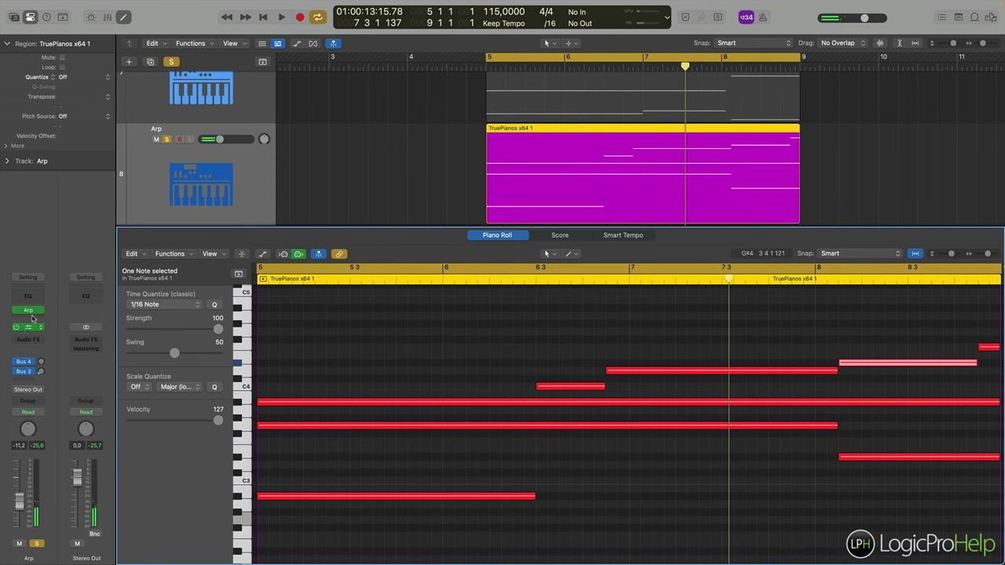
Set the Arpeggiator's octave range to 2, listen to the arpeggio during playback, and close its window.
left_click(28, 310)
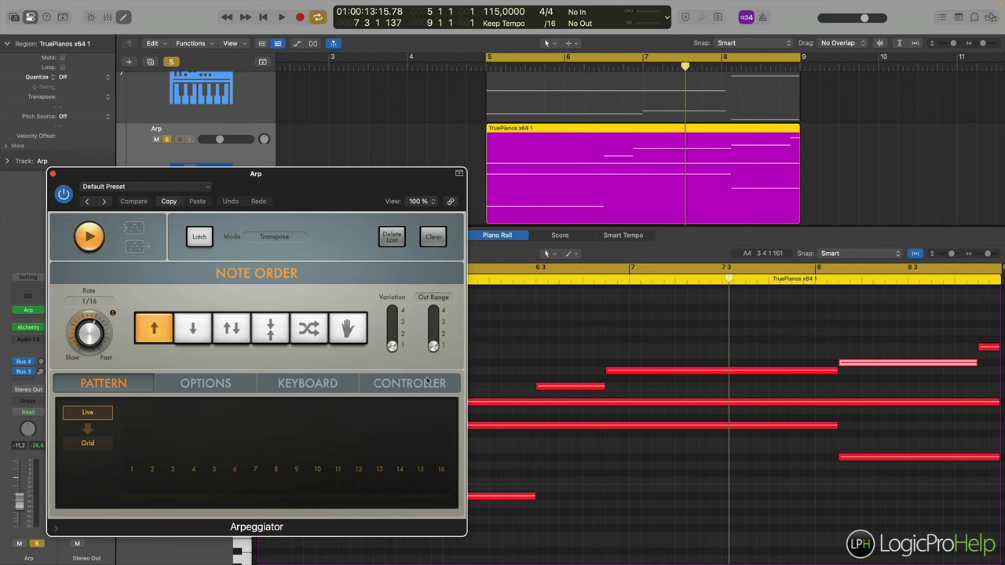
left_click_drag(431, 347, 431, 336)
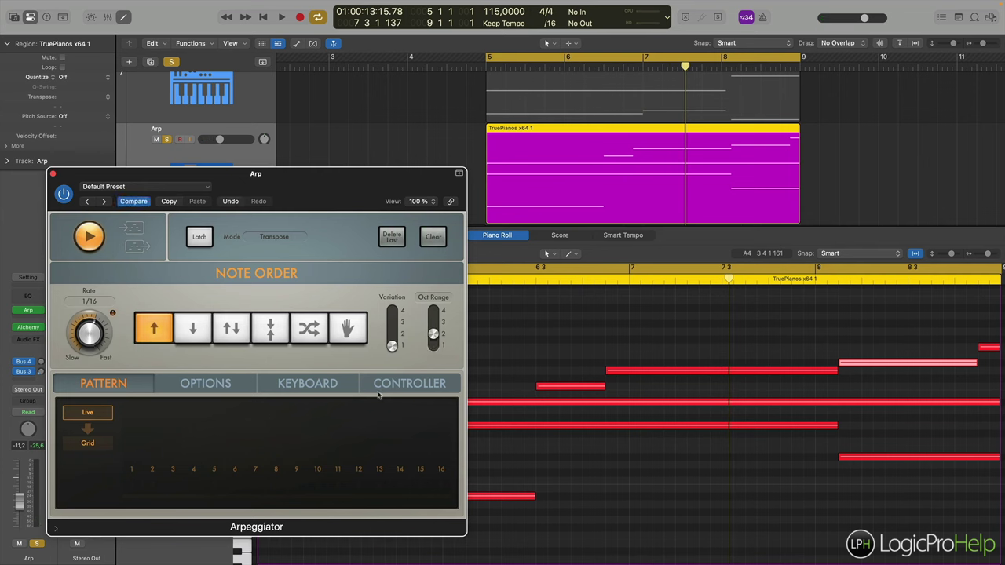
key("space")
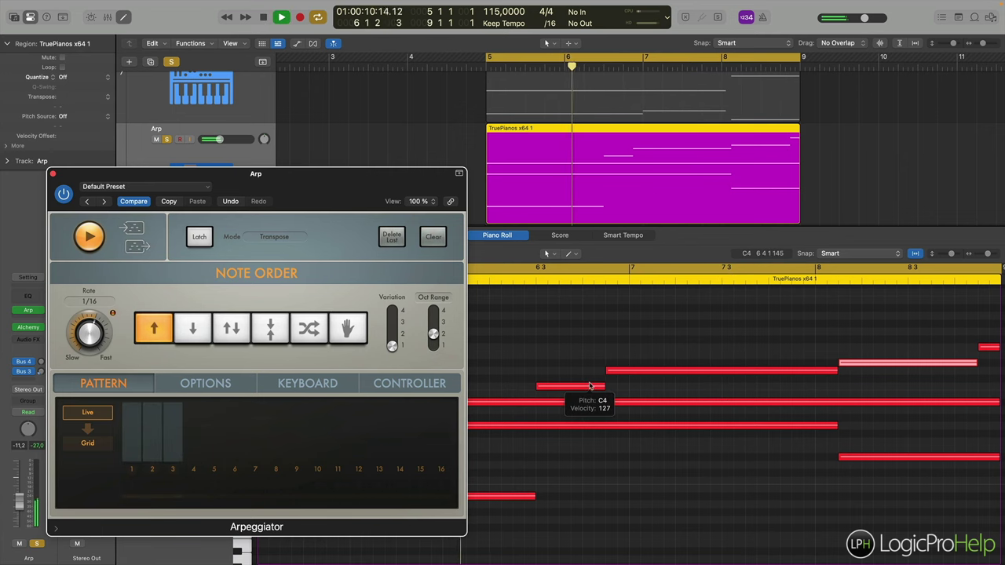
left_click(54, 175)
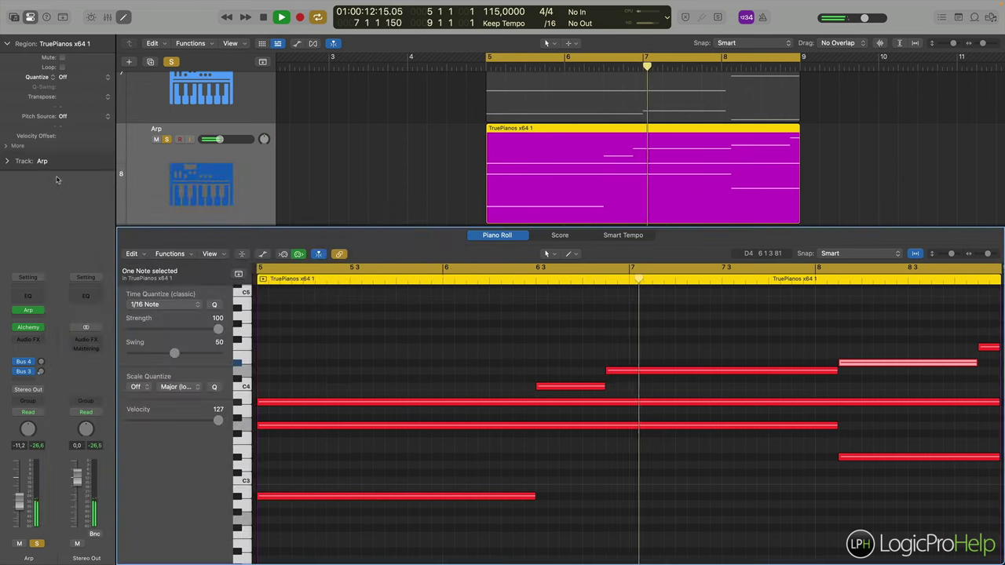
key("space")
Audition Massive Festival Lead, Massive Grime Bass and Mega City Fifth as Alchemy presets for the Arp track during playback.
left_click(29, 311)
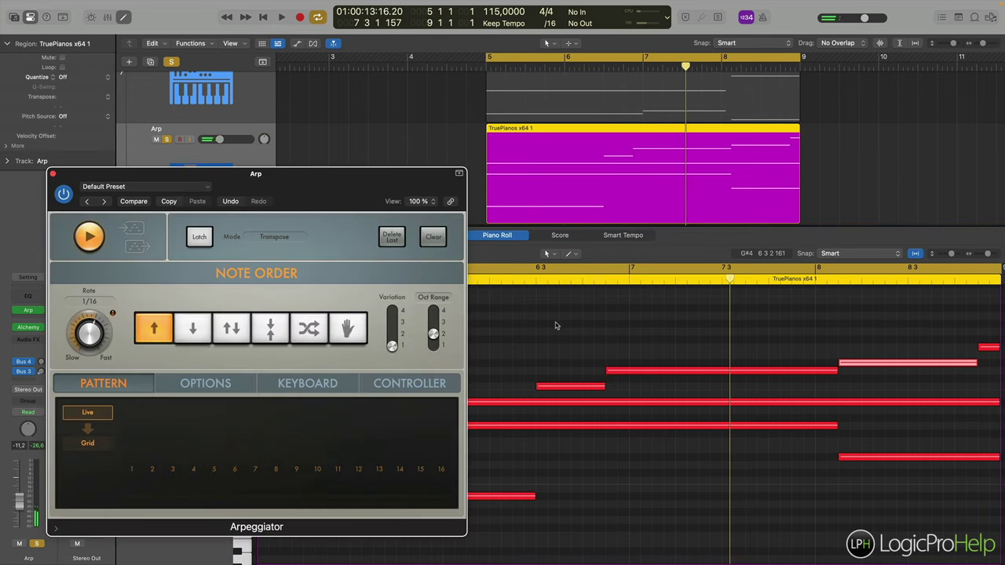
left_click(53, 175)
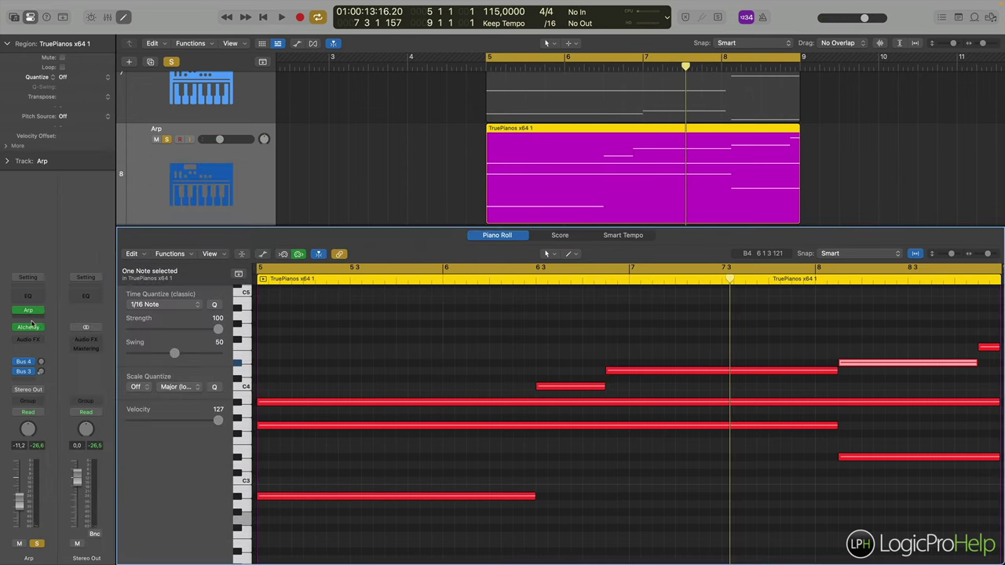
left_click(31, 329)
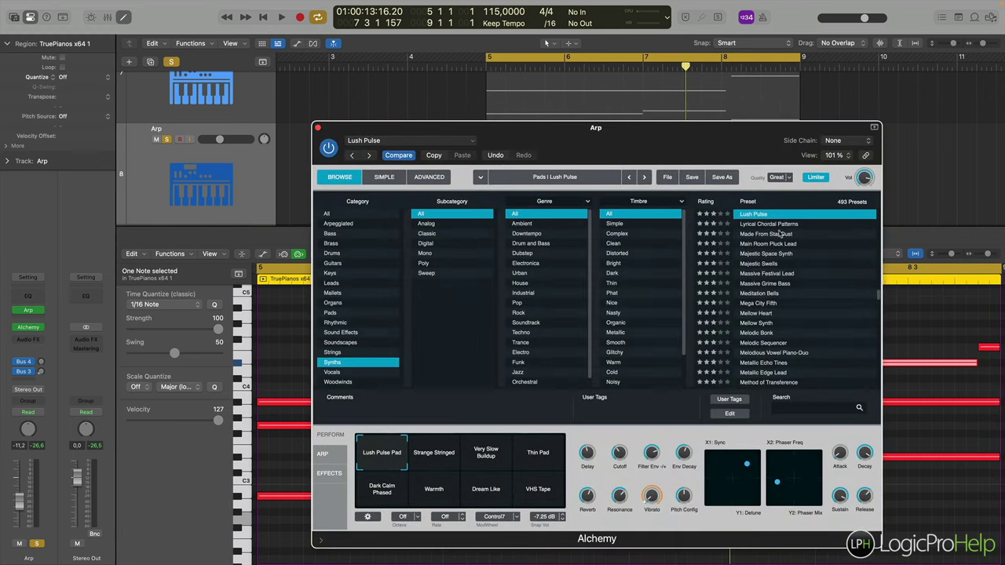
left_click(775, 265)
left_click(775, 274)
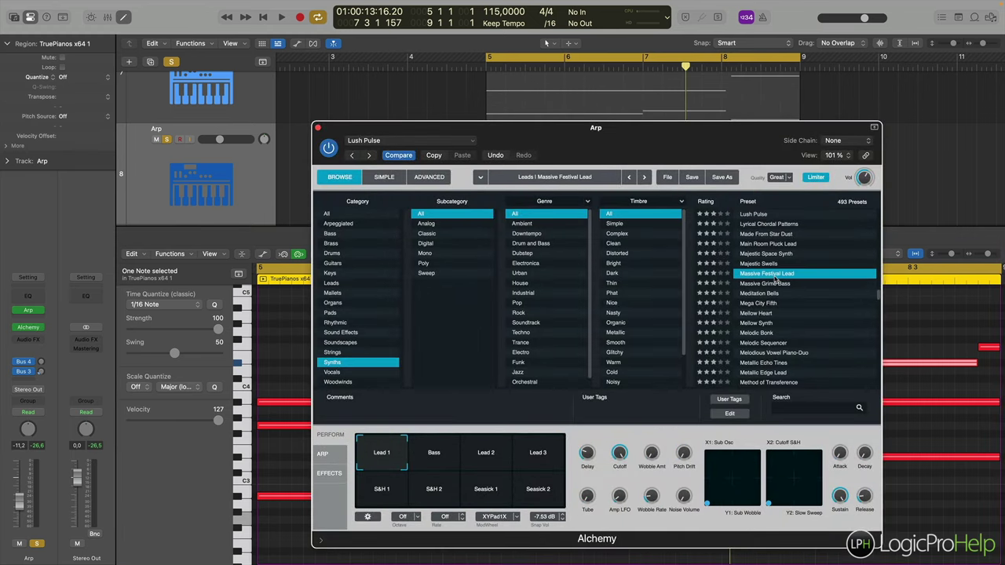
left_click(774, 283)
key("space")
left_click(774, 303)
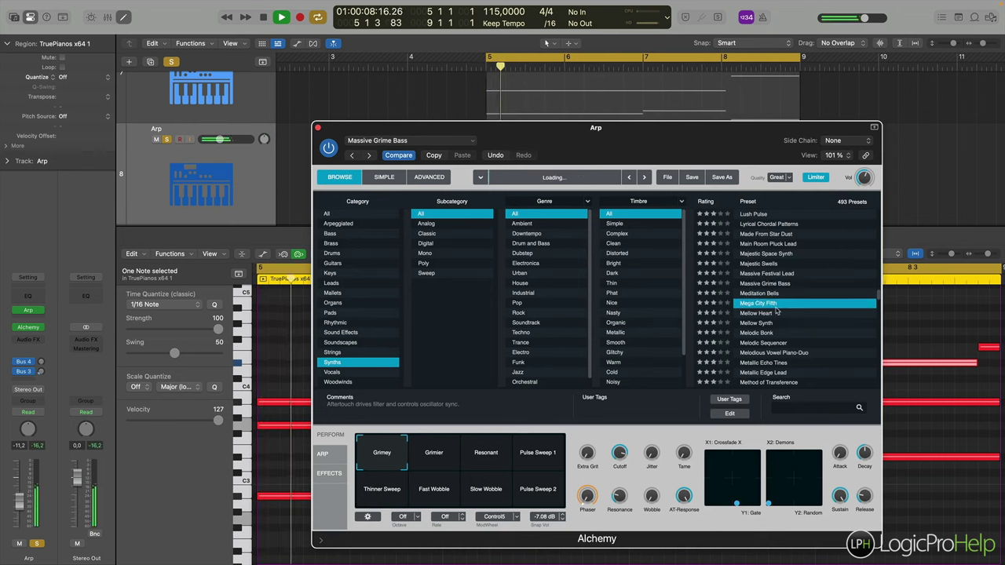
Try the Melodic Bonk preset, load Metallic Echo Tines on the Arp track, and listen to it.
left_click(778, 333)
scroll(779, 334, "down", 1)
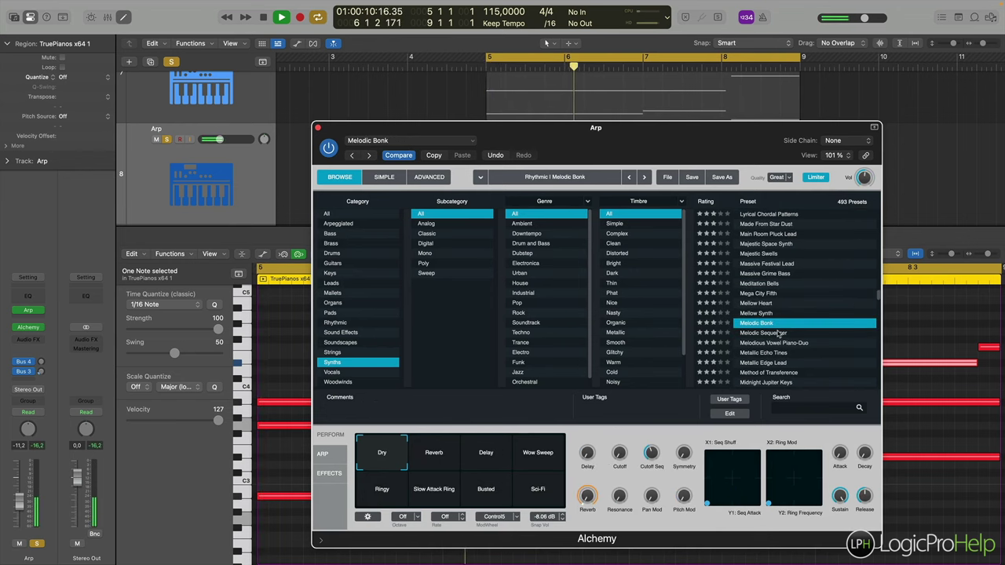
left_click(790, 355)
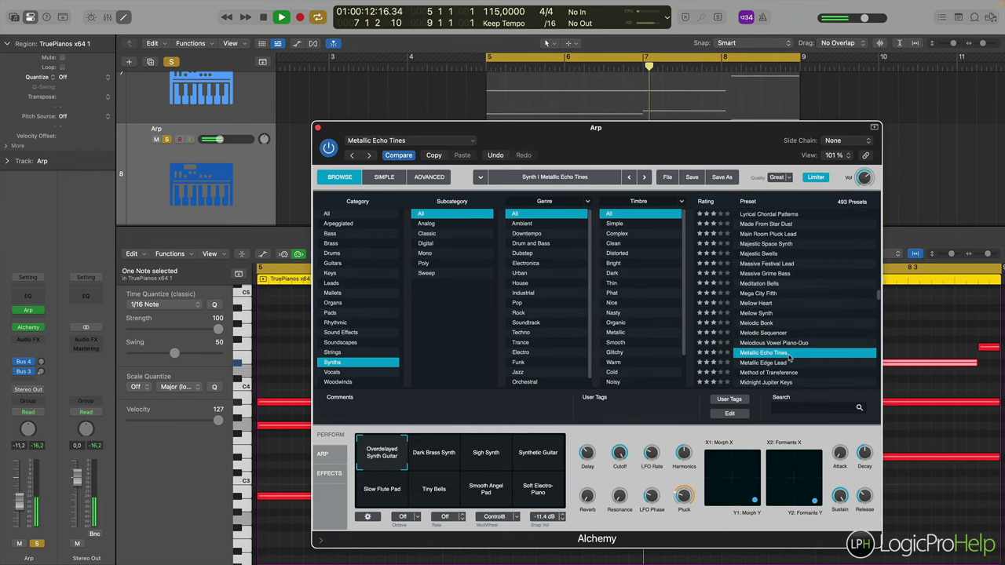
scroll(790, 358, "down", 4)
key("space")
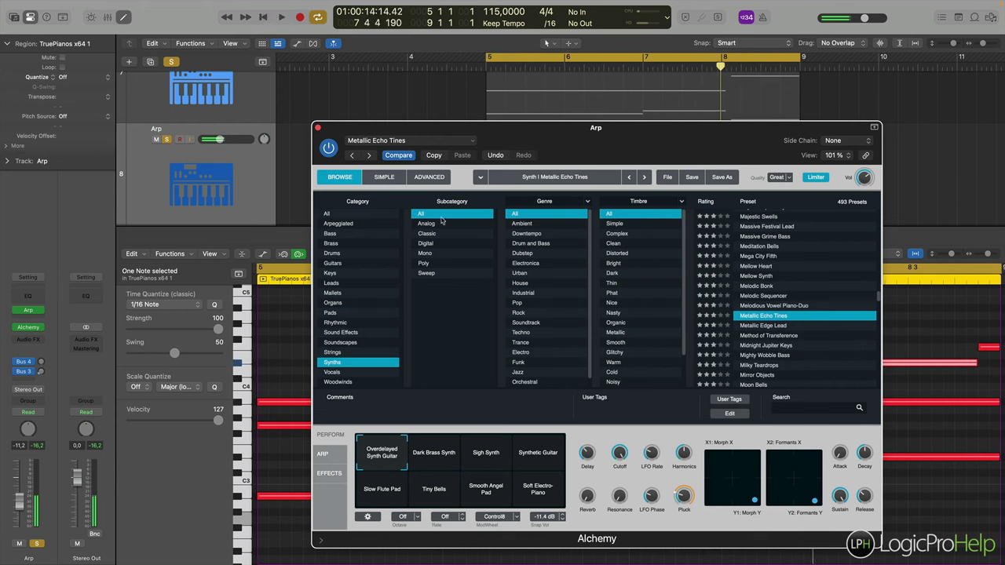
Examine the Filter 1 Cutoff modulation in Alchemy's Advanced view during playback and close the synth.
left_click(429, 177)
key("space")
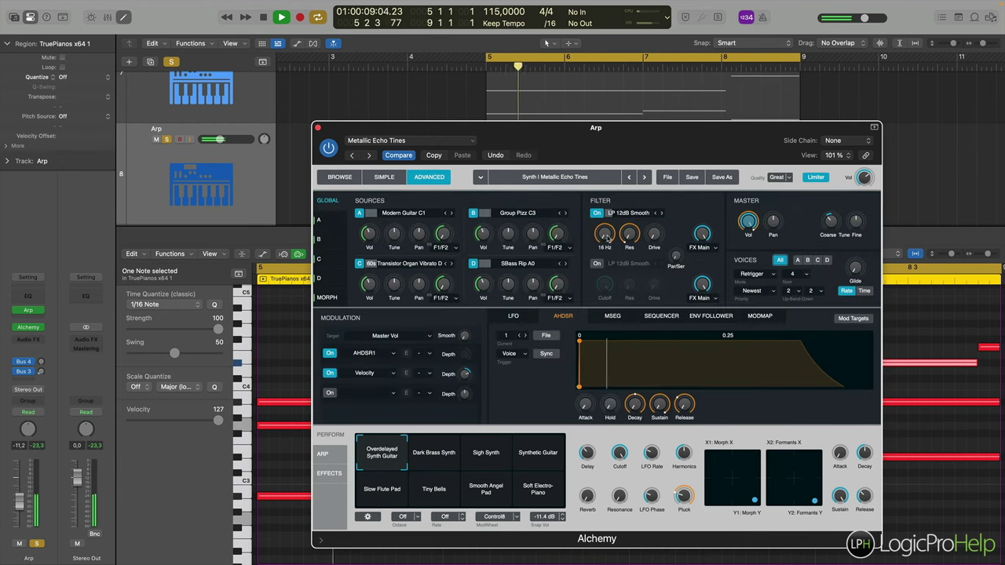
left_click(605, 234)
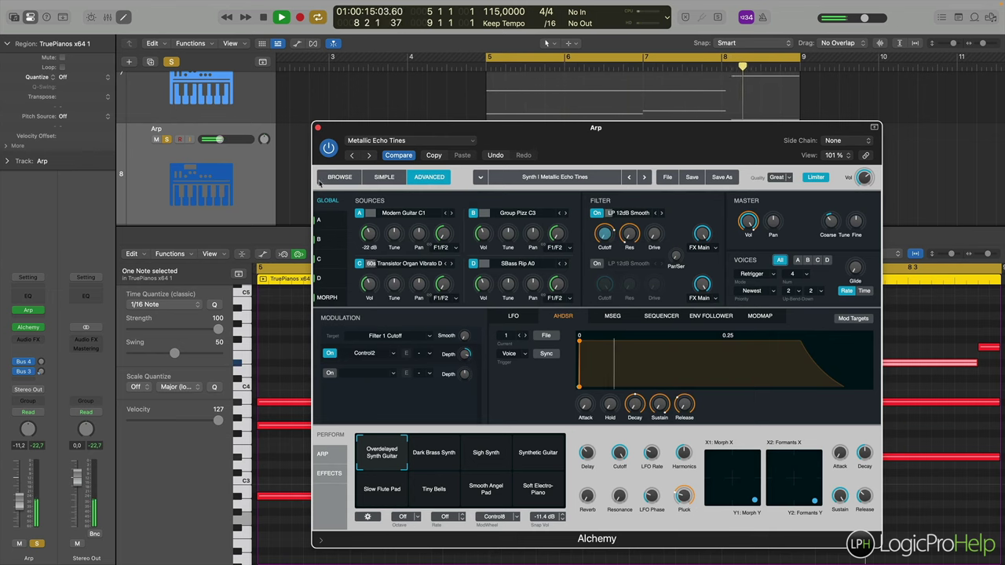
left_click(318, 128)
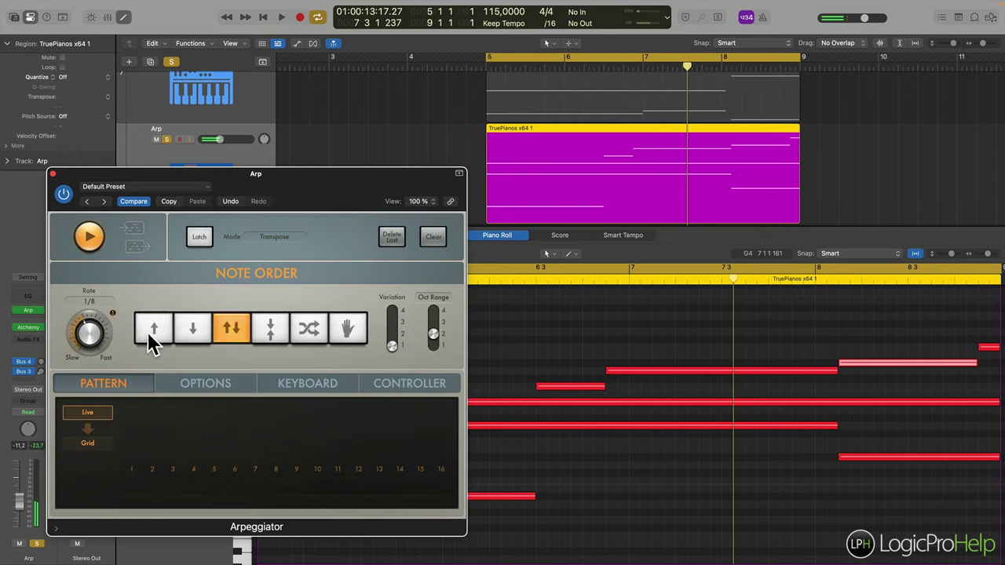
Set the Arpeggiator's note order to ascending and close its window.
left_click(150, 335)
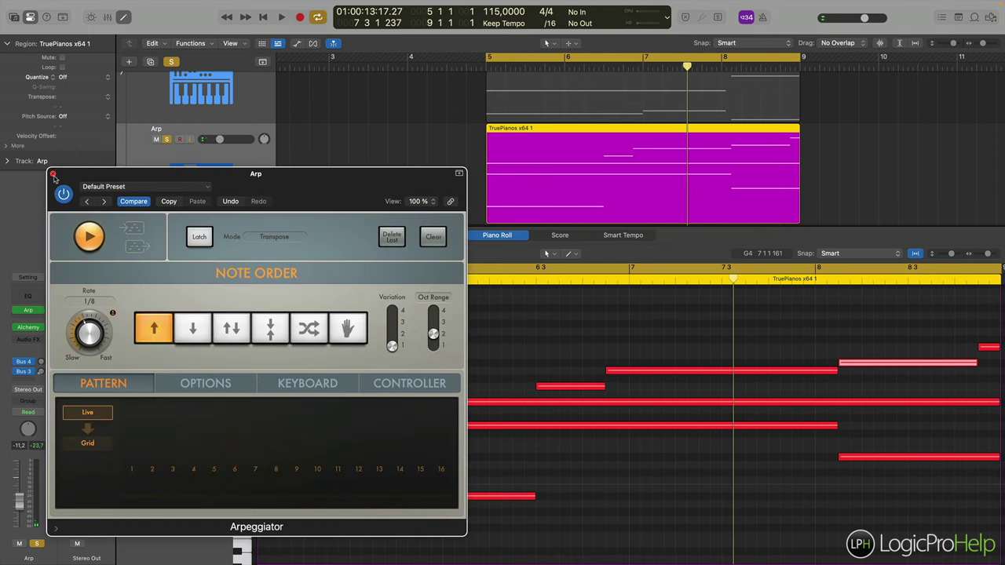
left_click(53, 174)
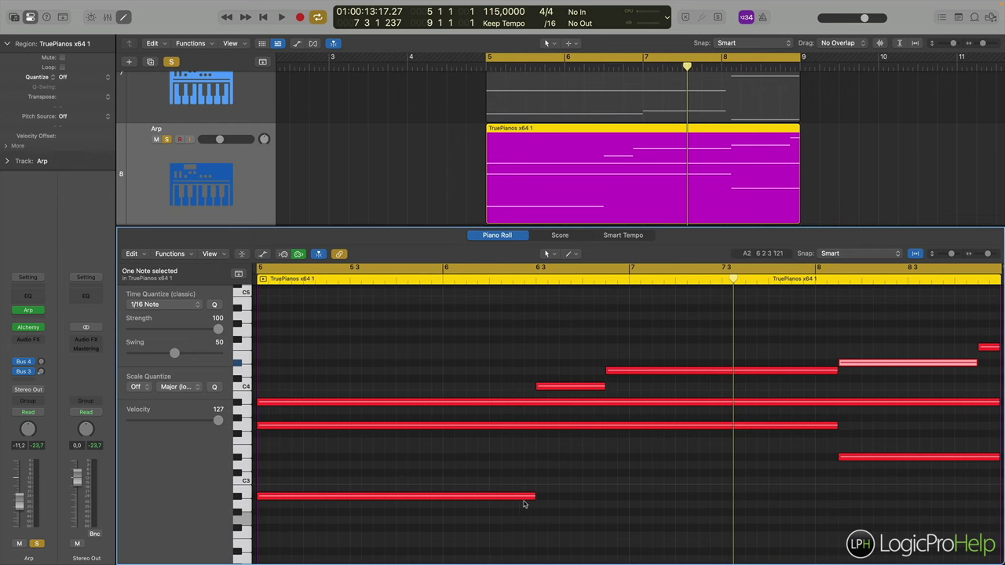
Shorten the long A#2, G3 and A#3 notes to eighth notes staggered one after another from the start of bar 5.
left_click_drag(535, 498, 279, 498)
left_click_drag(840, 428, 297, 428)
left_click_drag(994, 403, 409, 408)
Copy the three-note A#2, G3, A#3 figure onward from bar 5 to write out the arpeggio, and close the Piano Roll.
left_click_drag(424, 515, 363, 372)
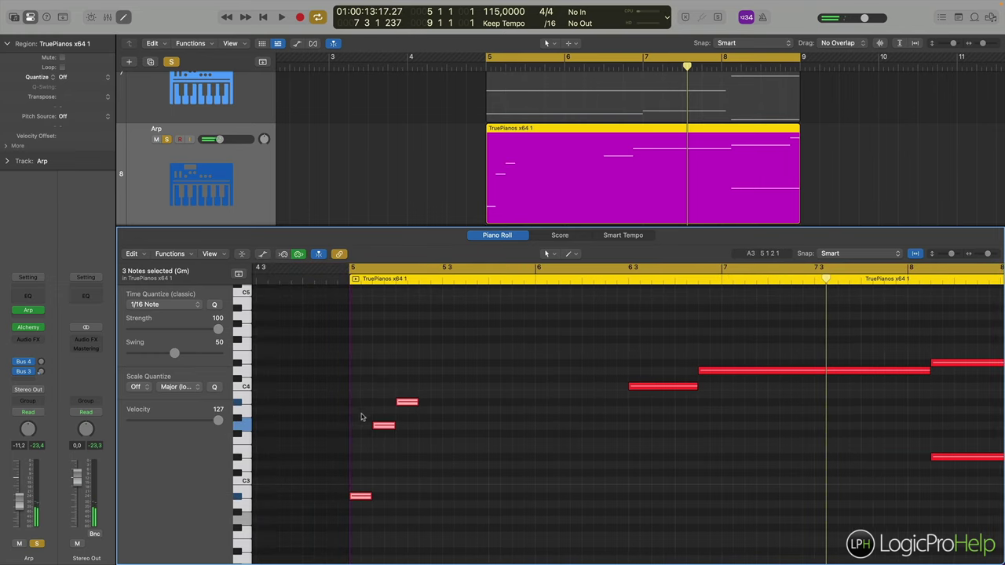
left_click_drag(366, 497, 493, 500)
left_click_drag(503, 500, 573, 500)
key("Return")
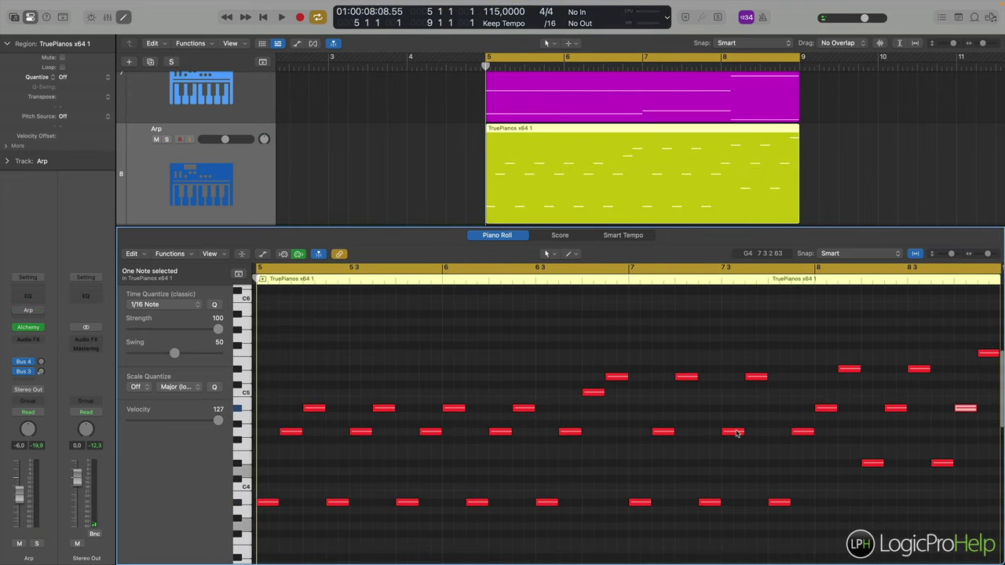
mouse_move(737, 434)
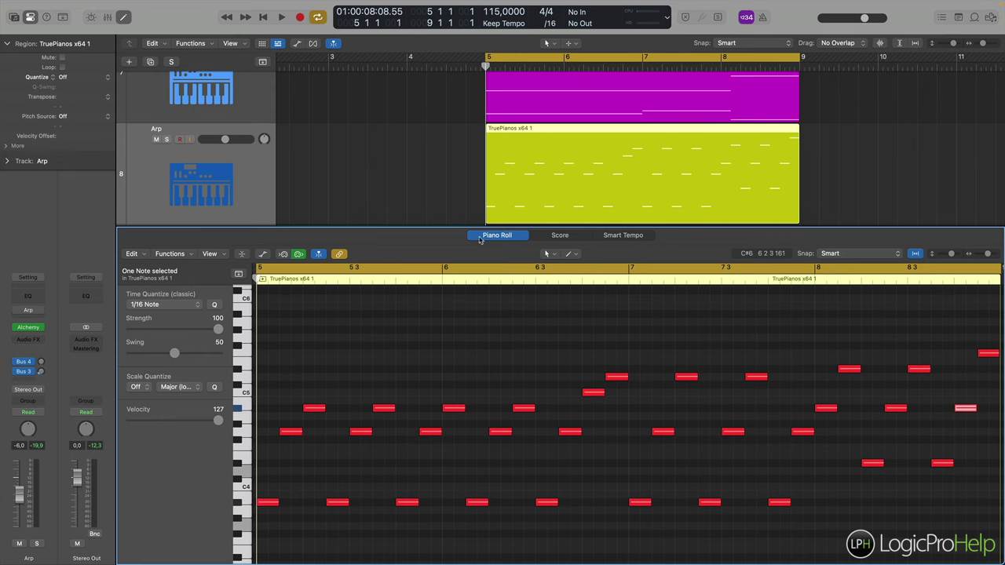
key("p")
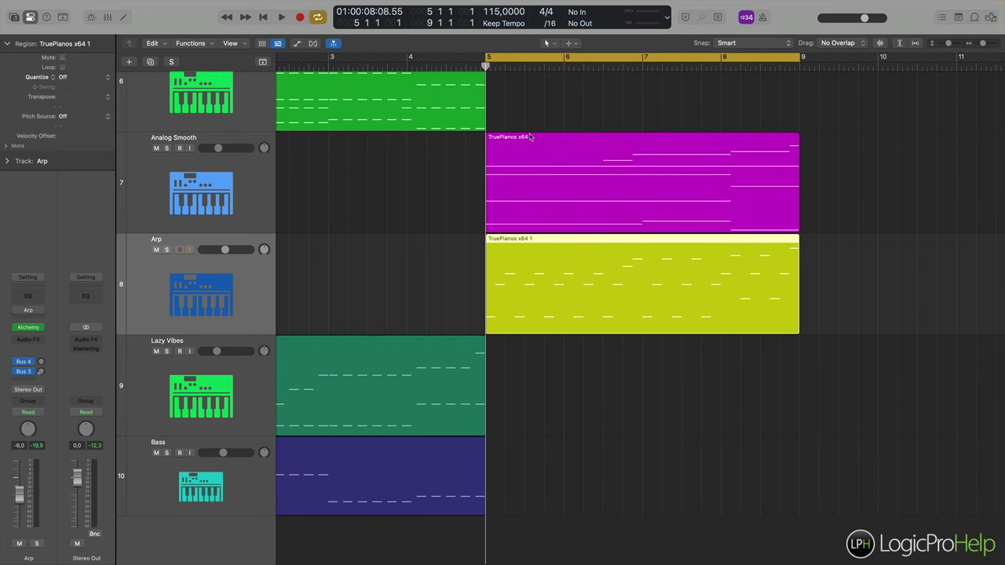
Play the loop while reviewing the written-out arpeggio notes of the Arp region in the Piano Roll, and close the editor.
left_click(28, 311)
left_click(28, 311)
key("space")
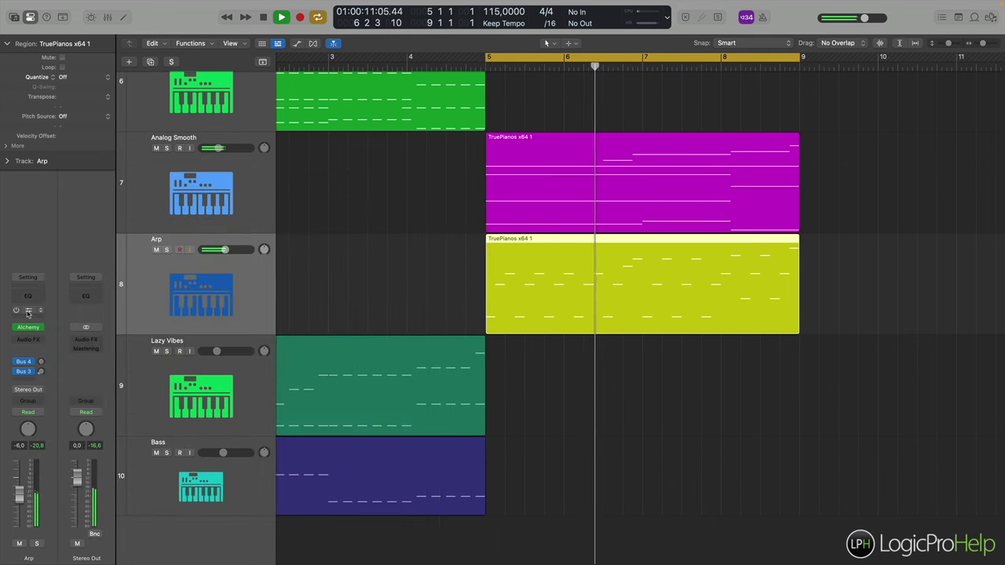
double_click(494, 326)
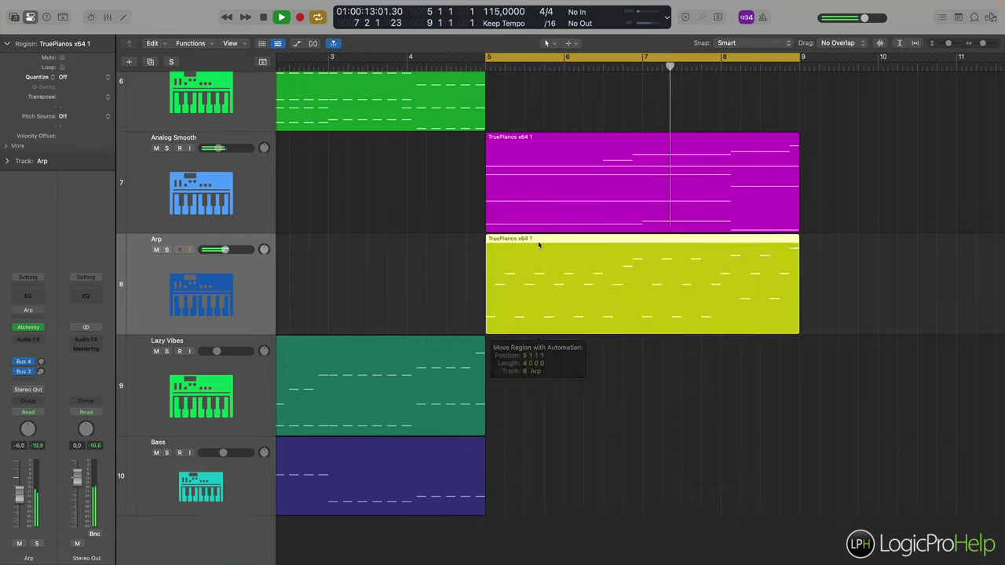
scroll(643, 404, "up", 3)
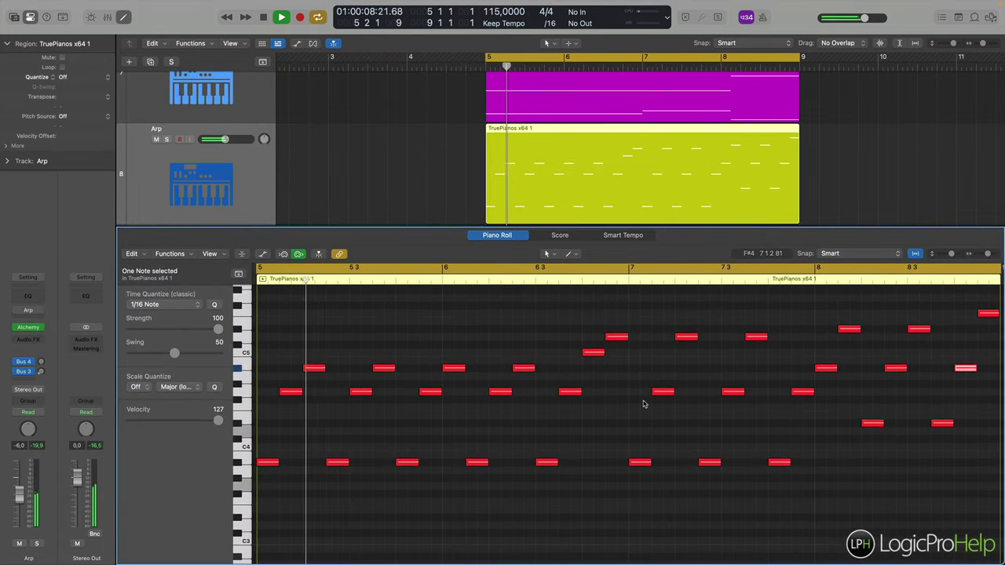
key("p")
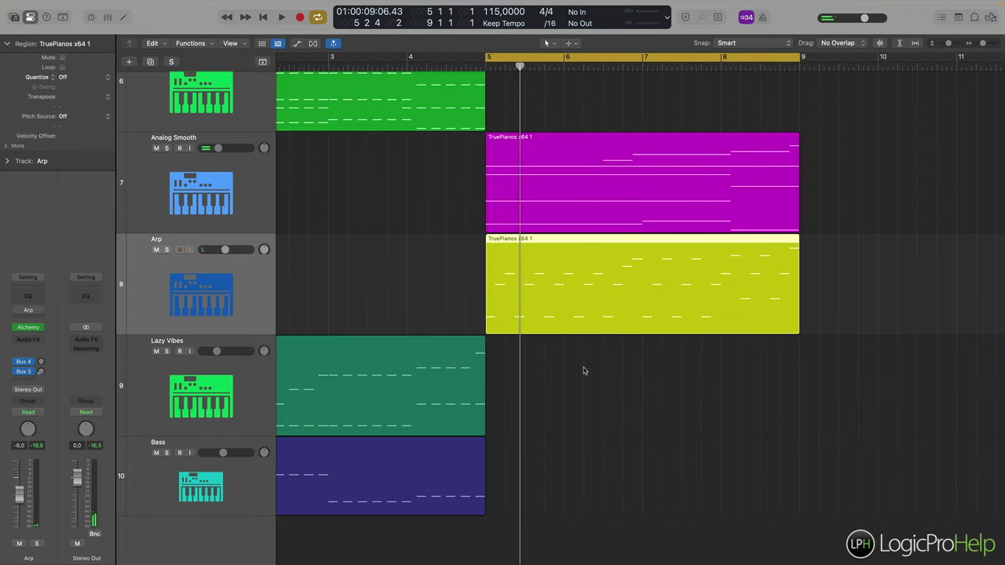
Set the cycle range to bars 1 to 5 and switch cycle mode off.
key("super+Left")
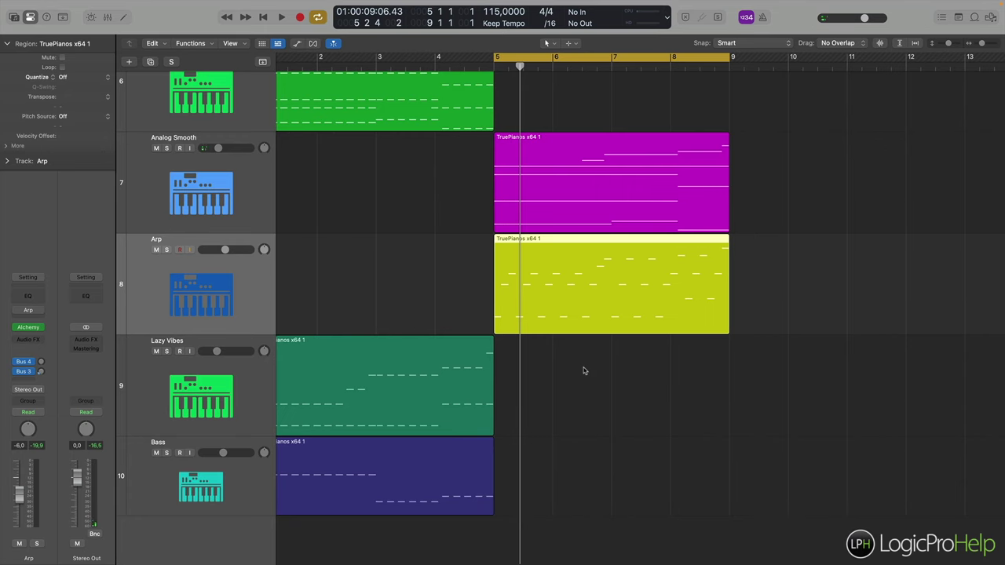
scroll(584, 370, "left", 2)
scroll(584, 371, "left", 1)
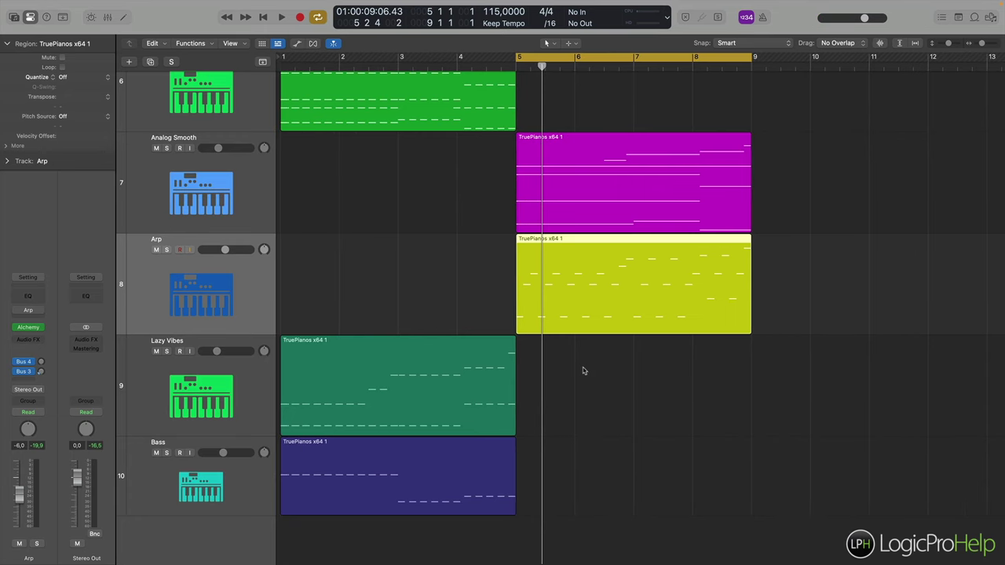
scroll(579, 391, "up", 10)
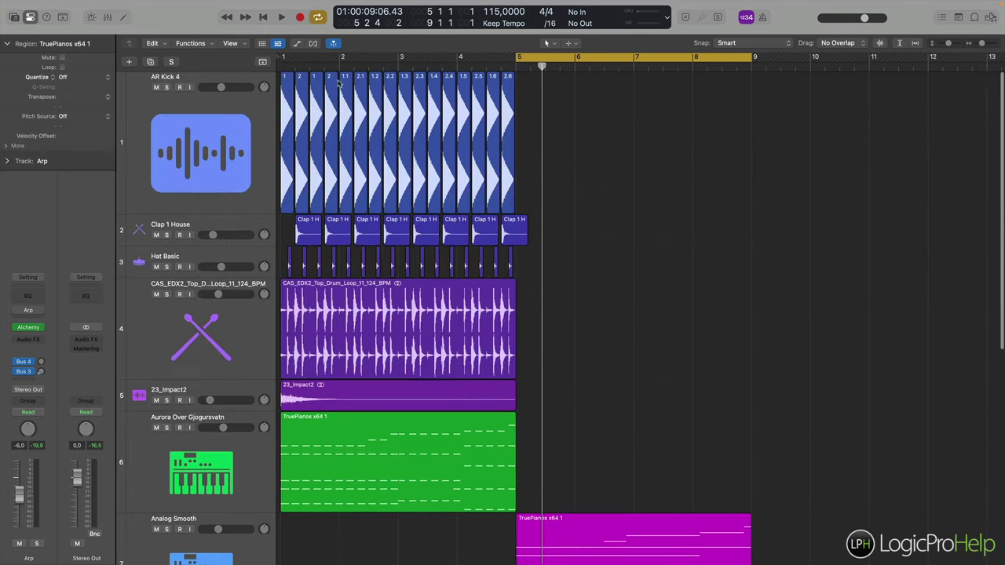
left_click_drag(284, 57, 514, 61)
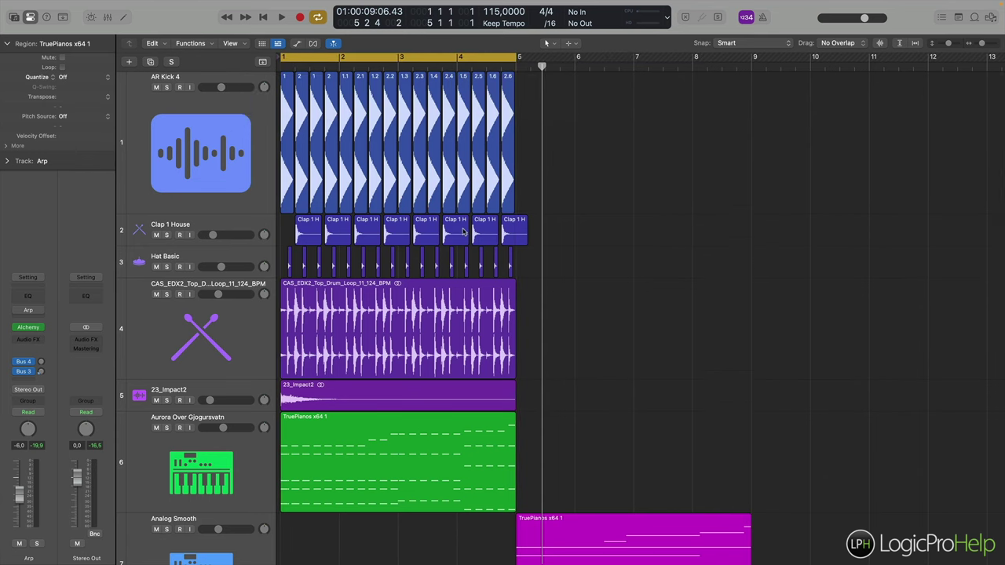
left_click(487, 58)
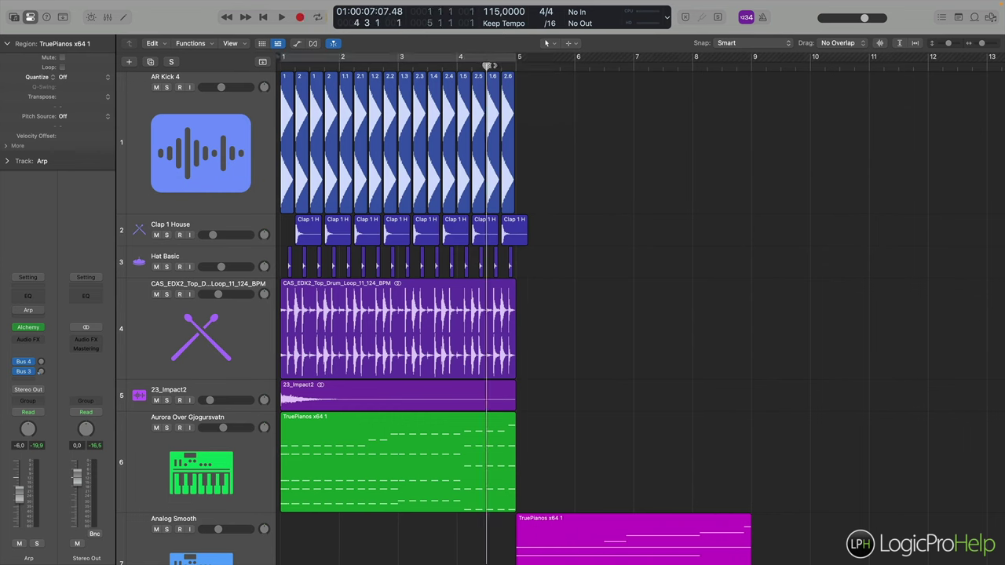
Compare the drum, chord and bass tracks of the first four bars with the sustained and arpeggiated regions from bar 5.
left_click(516, 63)
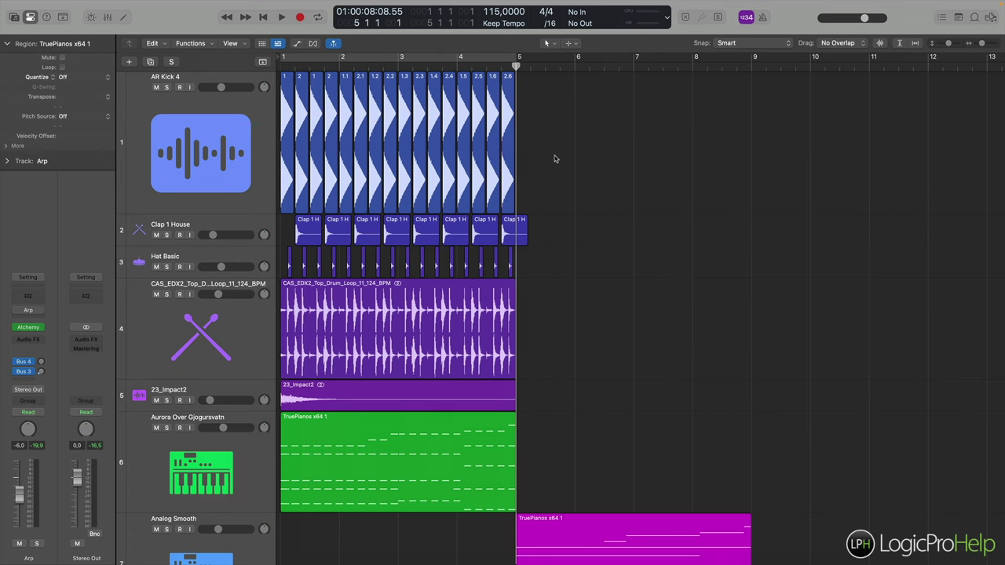
scroll(544, 222, "down", 2)
scroll(410, 337, "down", 5)
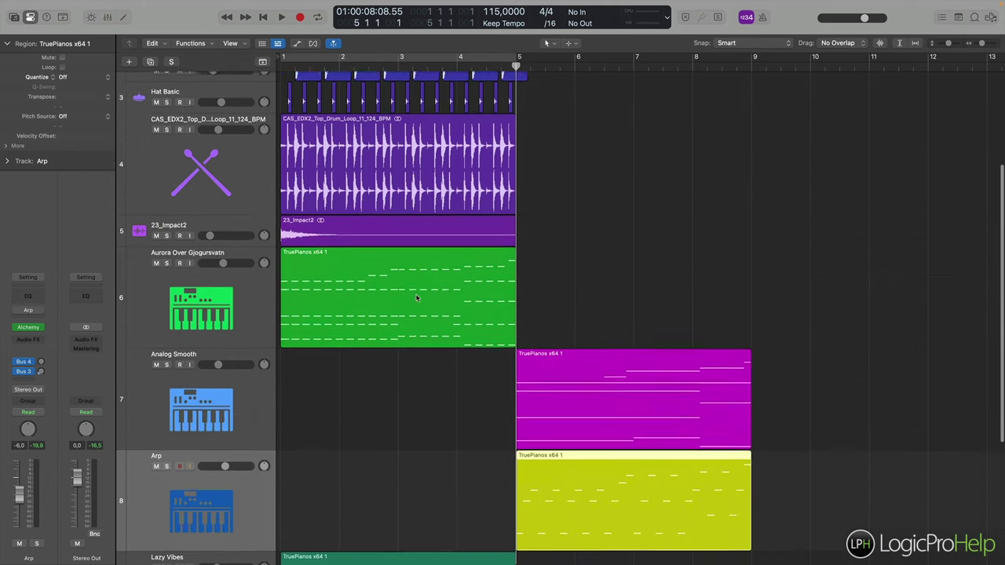
scroll(416, 329, "down", 3)
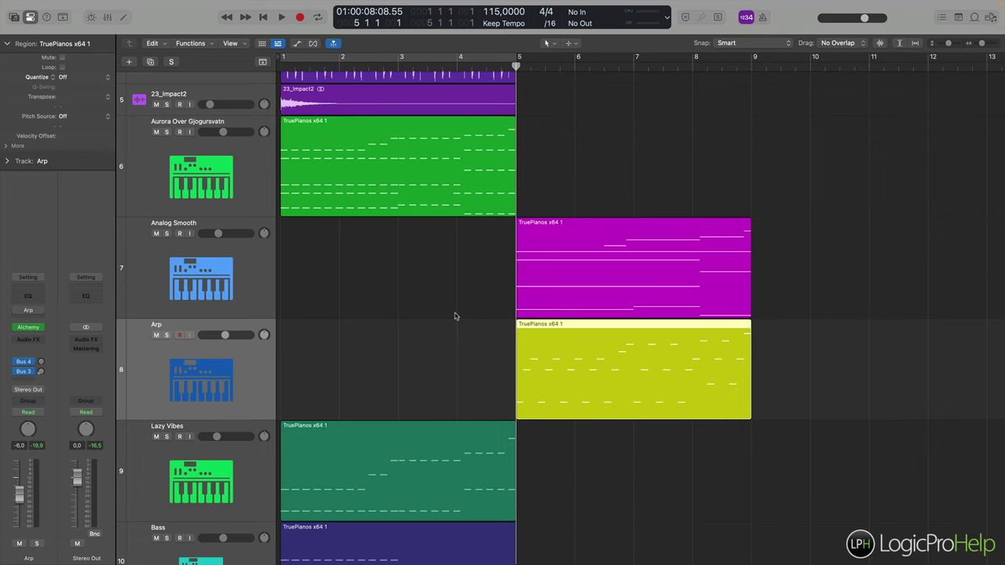
scroll(455, 316, "up", 8)
left_click(279, 66)
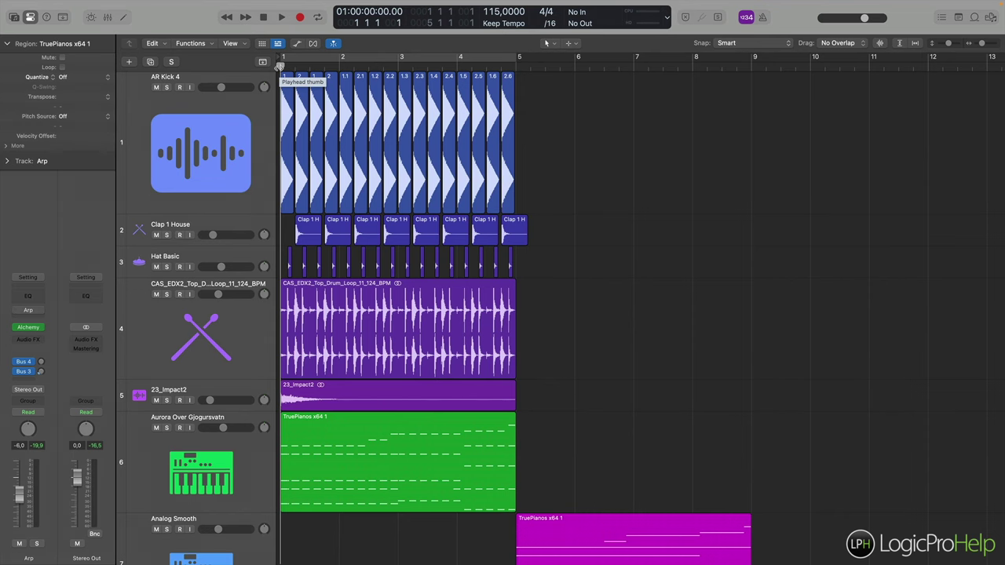
left_click(516, 65)
scroll(632, 209, "down", 5)
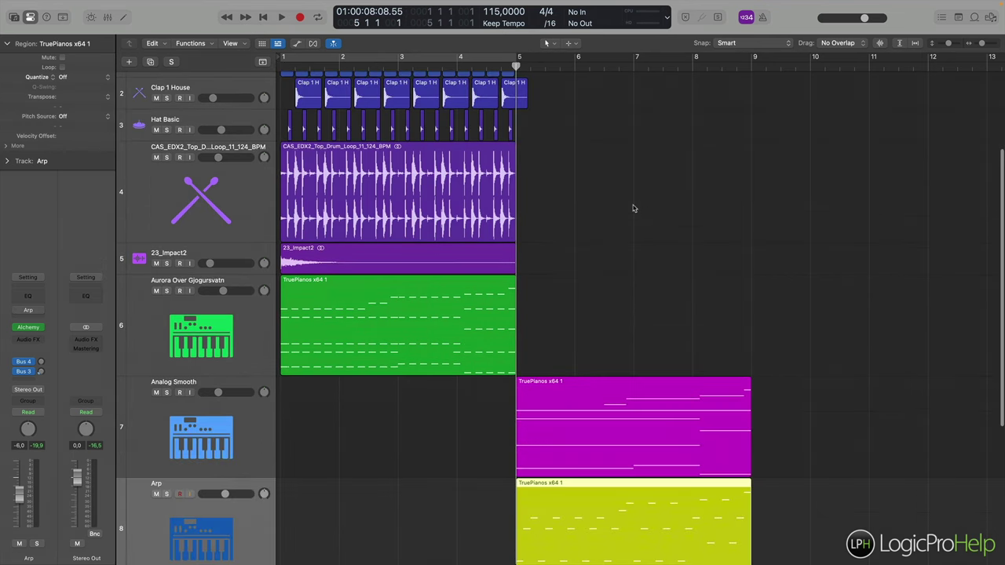
scroll(633, 208, "down", 5)
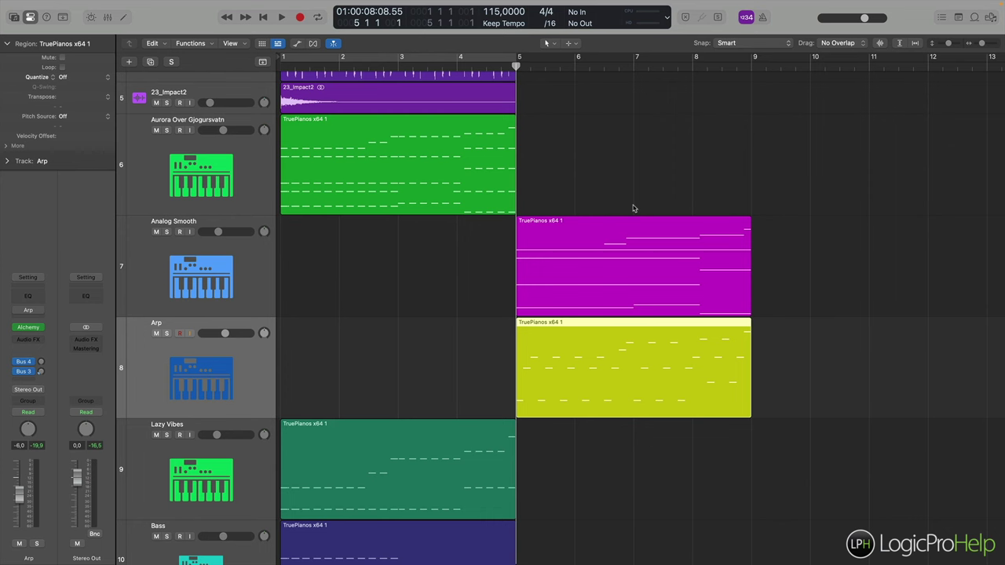
Select the Analog Smooth and Arp regions together, and switch the selection to the Aurora Over Gjogursvatn chord region.
left_click_drag(599, 179, 690, 401)
left_click(811, 351)
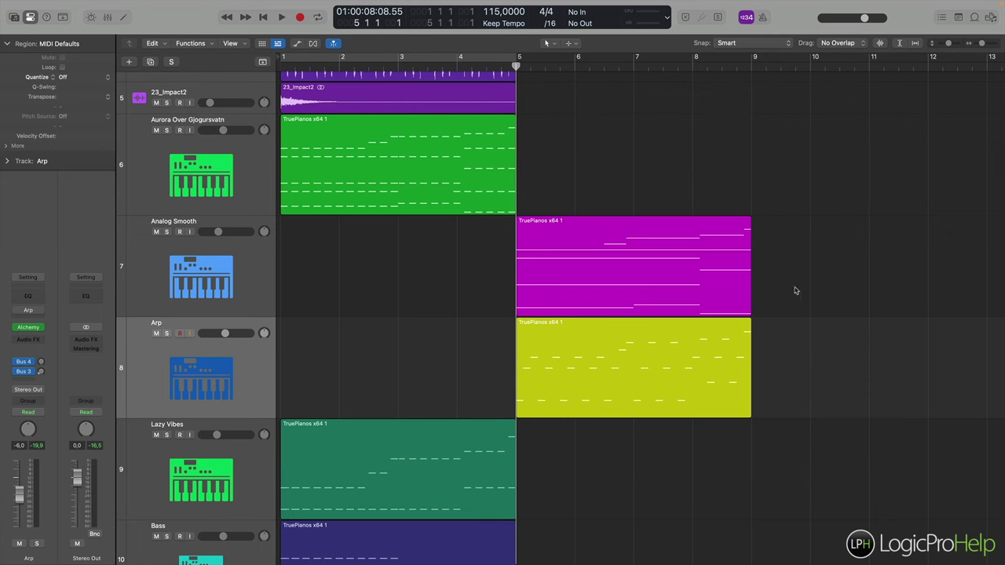
left_click_drag(797, 283, 705, 372)
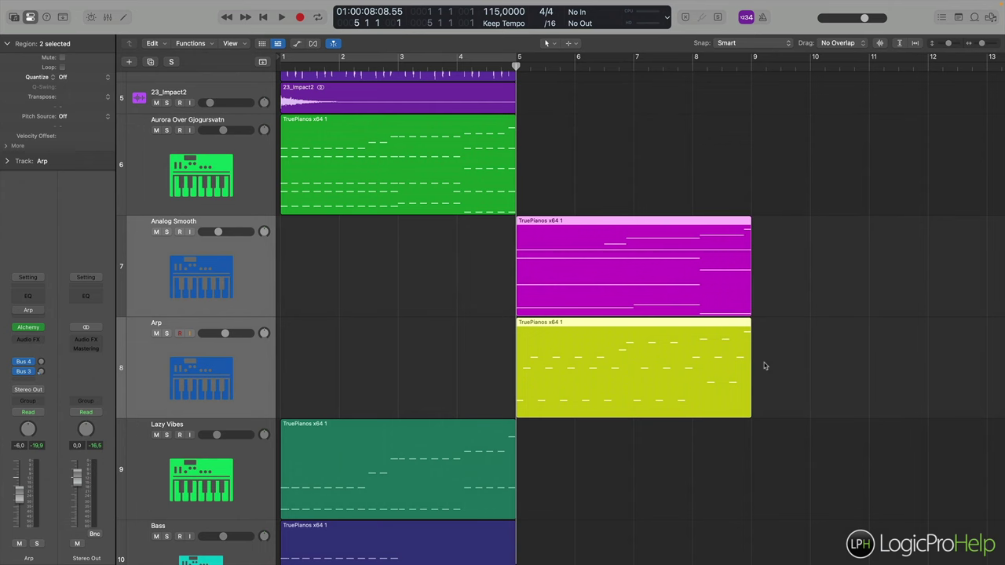
left_click(416, 164)
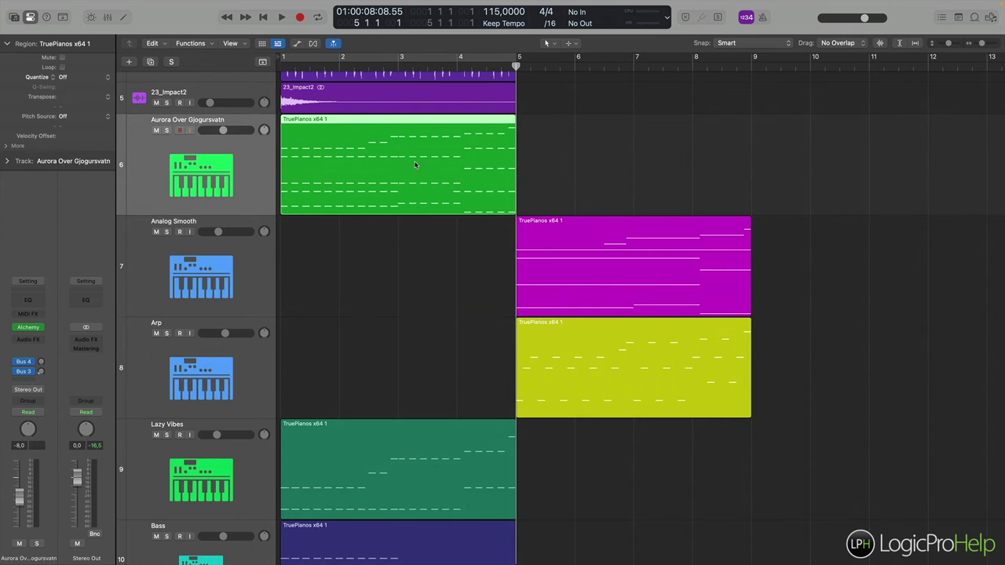
Select the Analog Smooth and Arp regions together, and check the song time at bar 97 on the timeline.
left_click_drag(536, 186, 761, 425)
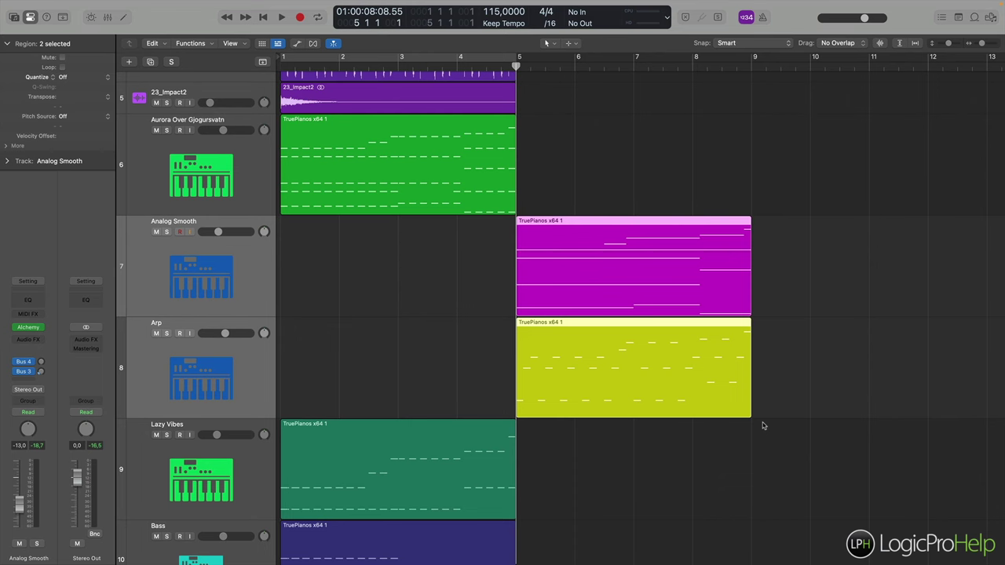
key("super+Left")
key("super+Left")
key("super+Left")
key("super+Left")
key("super+Left")
key("super+Left")
key("super+Left")
key("super+Left")
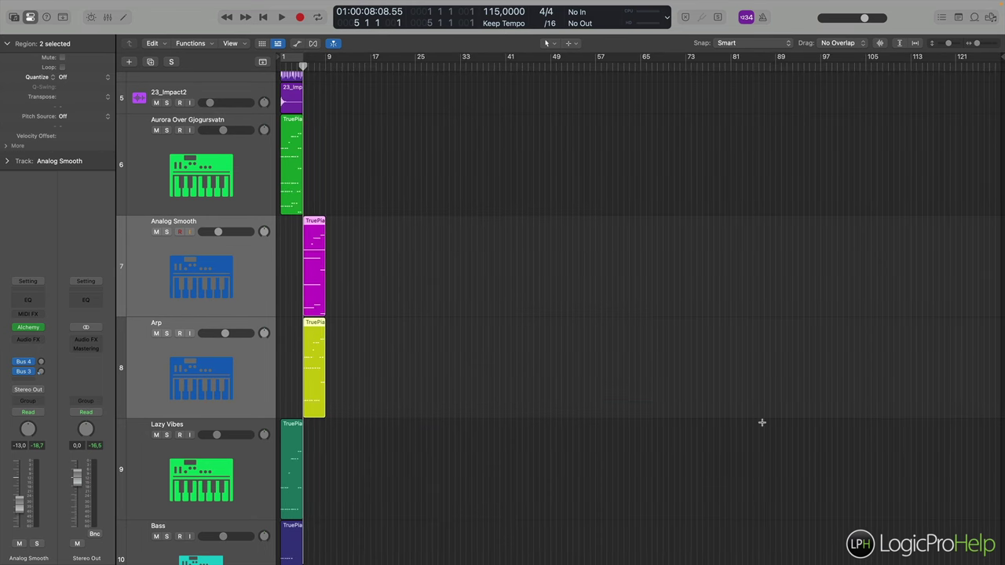
left_click(821, 68)
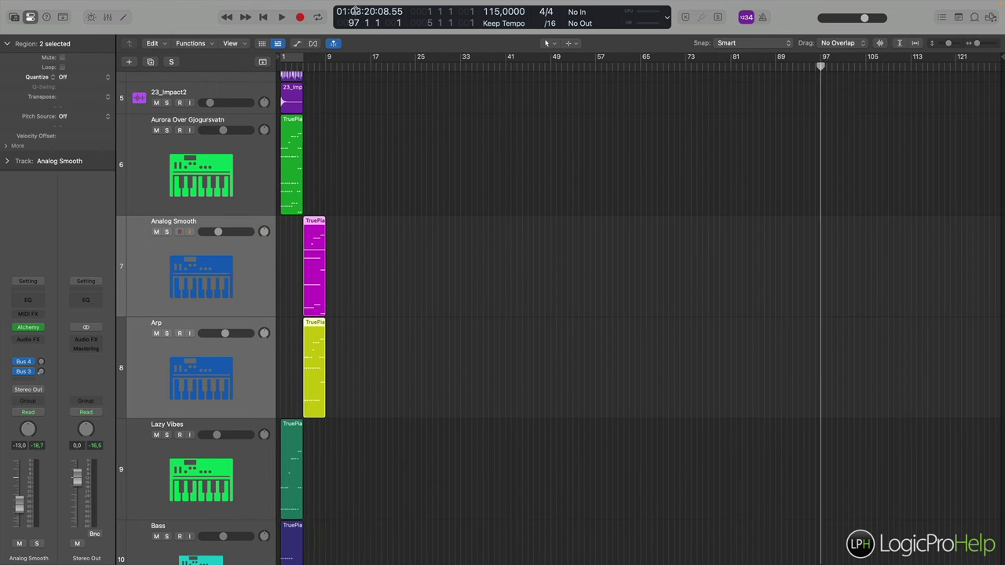
left_click(668, 18)
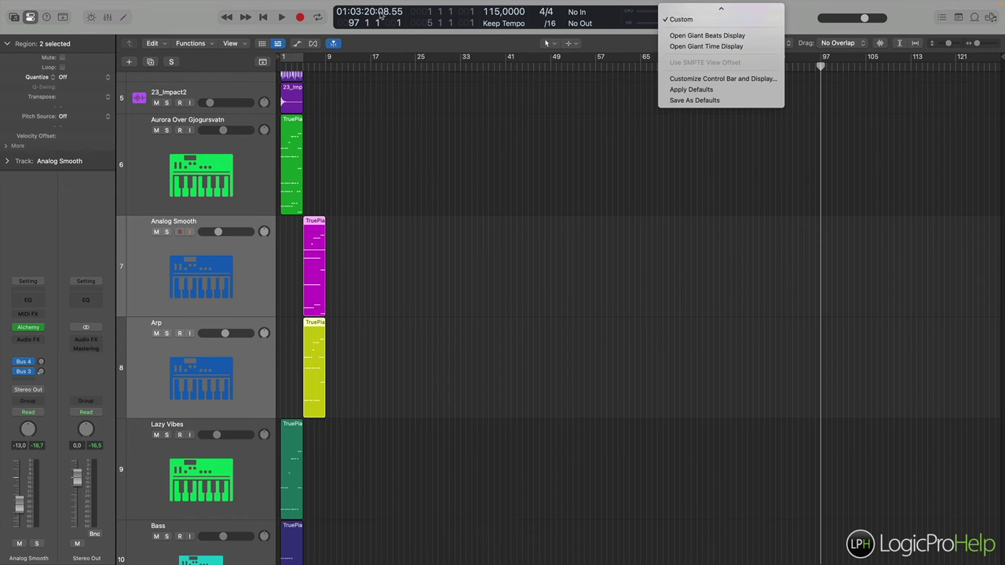
left_click(445, 65)
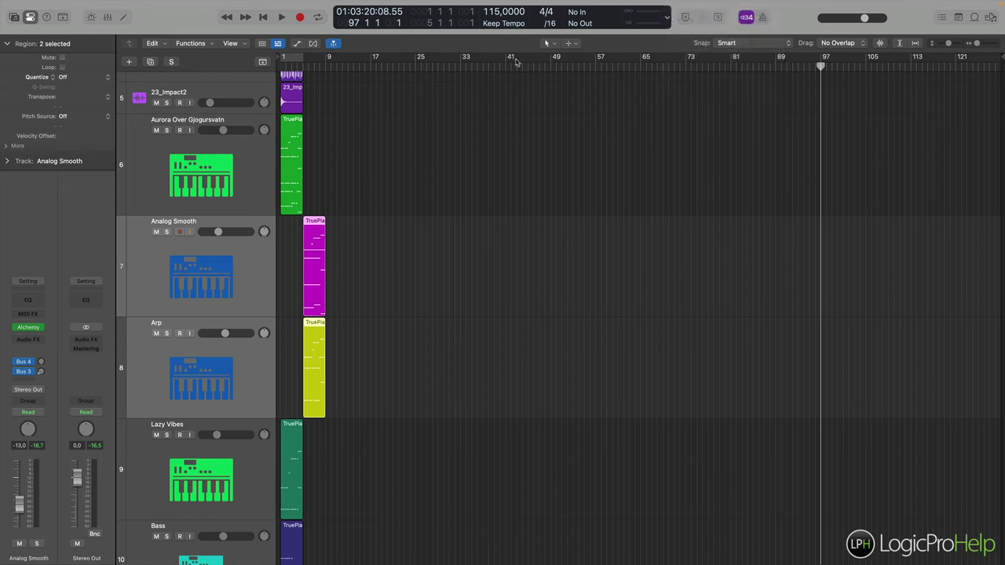
Place the playhead at bar 89 and show the global tracks above the arrangement.
left_click(731, 67)
left_click(752, 66)
left_click(764, 66)
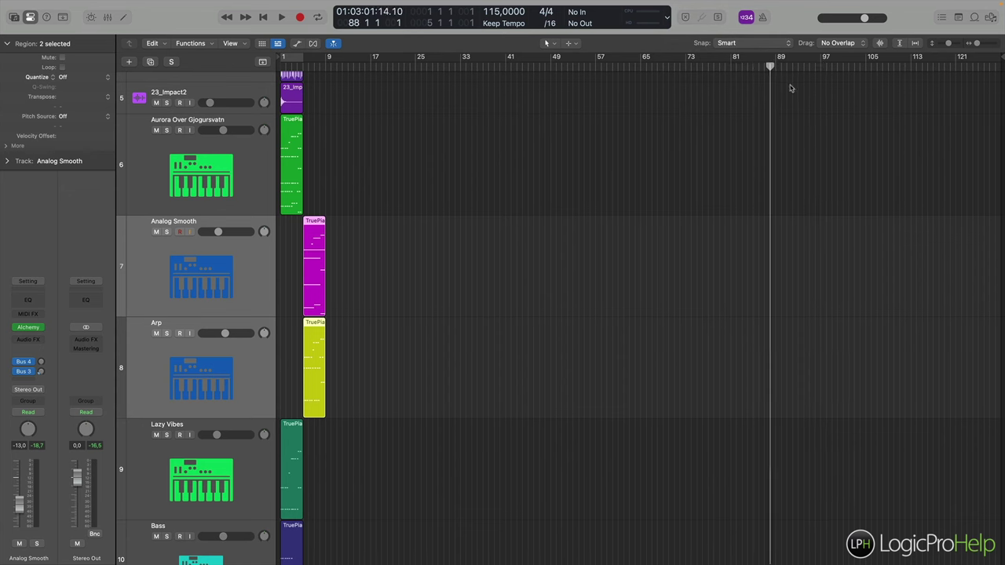
left_click(775, 68)
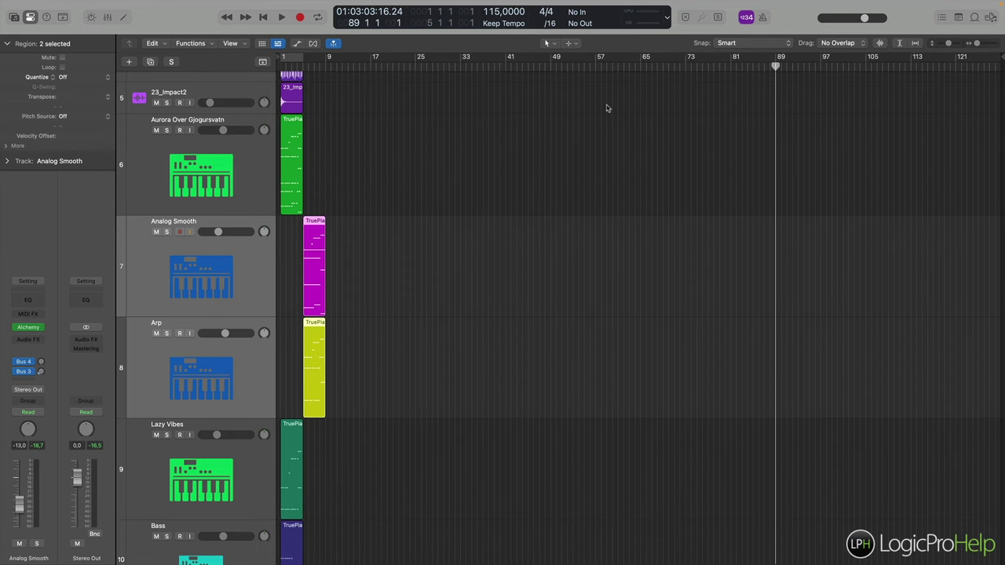
key("g")
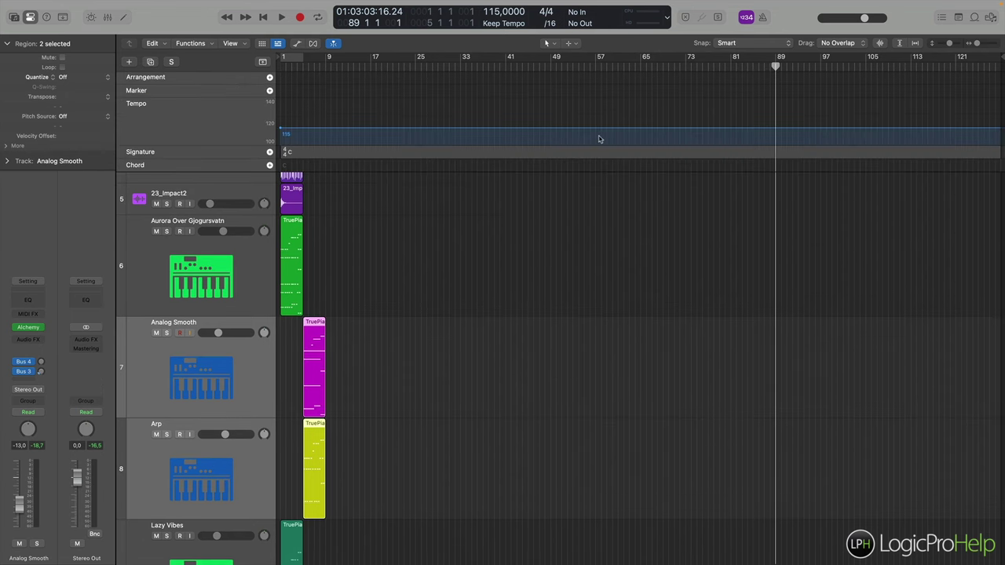
key("g")
key("g")
key("g")
key("g")
key("g")
key("g")
Create a marker at bar 89 and name it End.
right_click(776, 93)
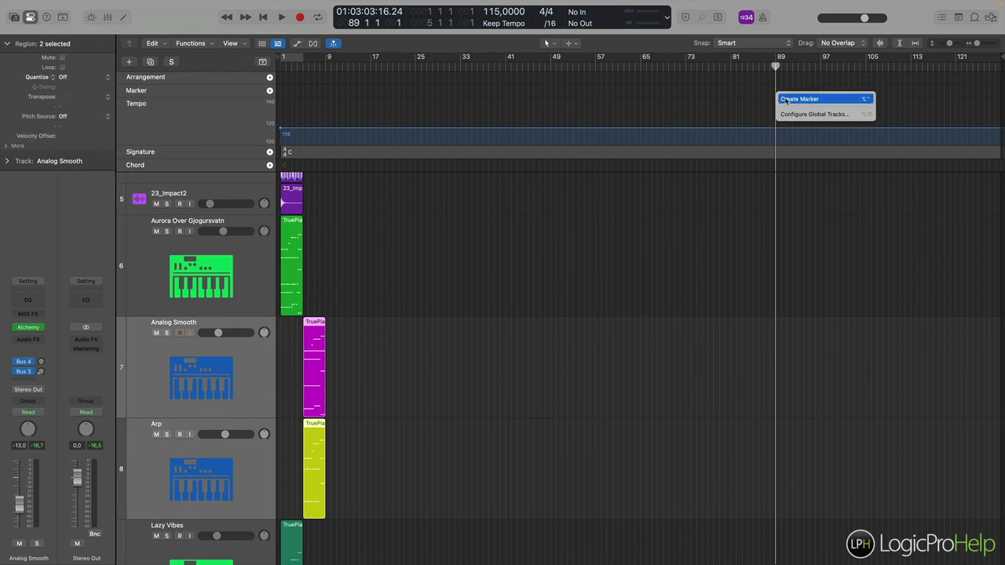
left_click(785, 100)
double_click(783, 91)
type("End")
key("Return")
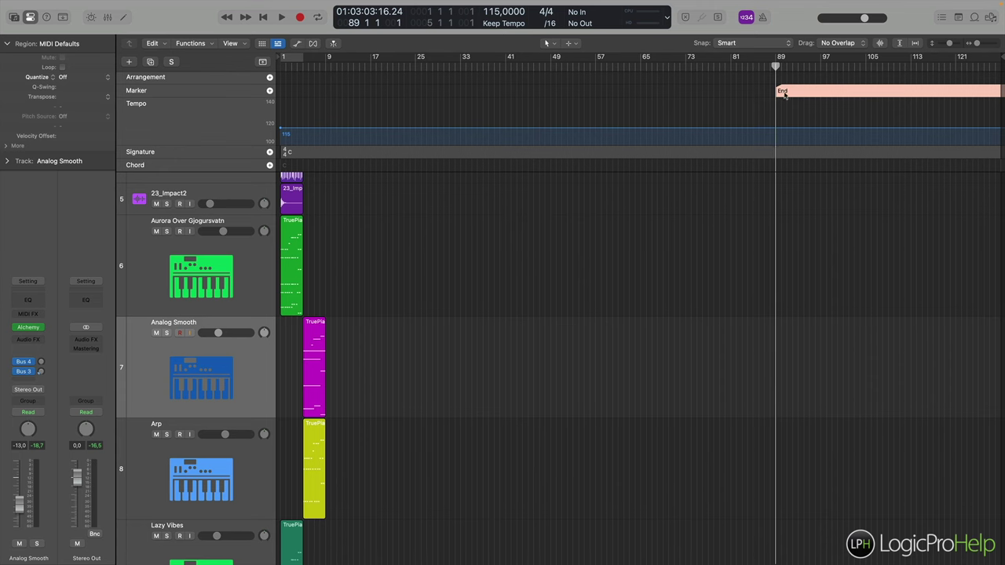
Create a marker at bar 1 and name it Intro.
left_click(281, 68)
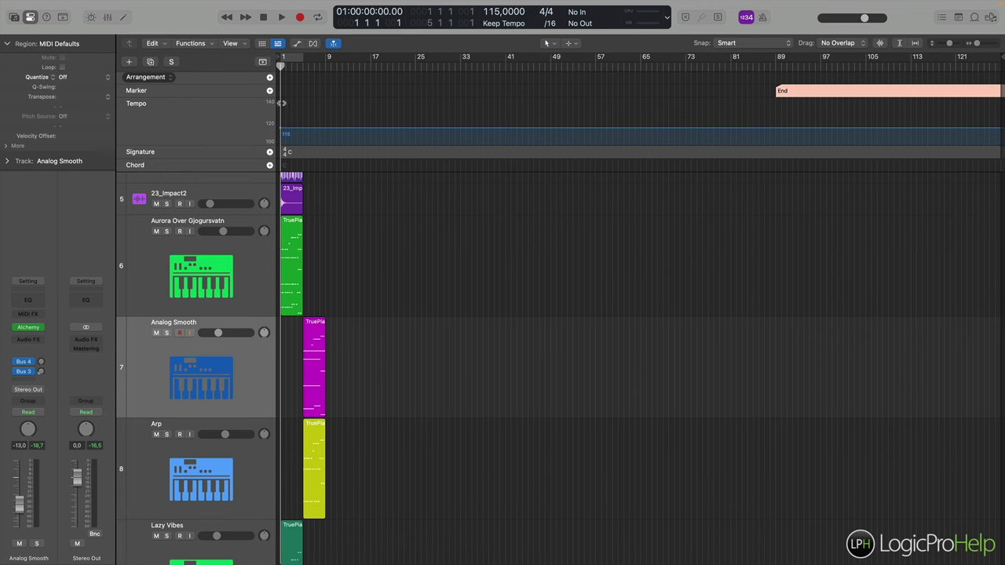
right_click(281, 95)
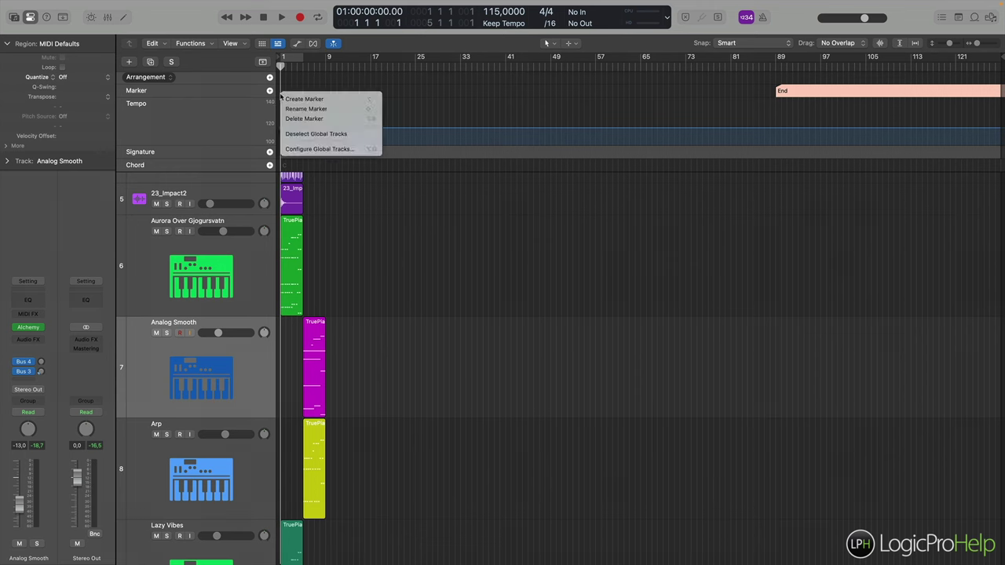
left_click(300, 99)
double_click(287, 91)
type("Intro")
key("Return")
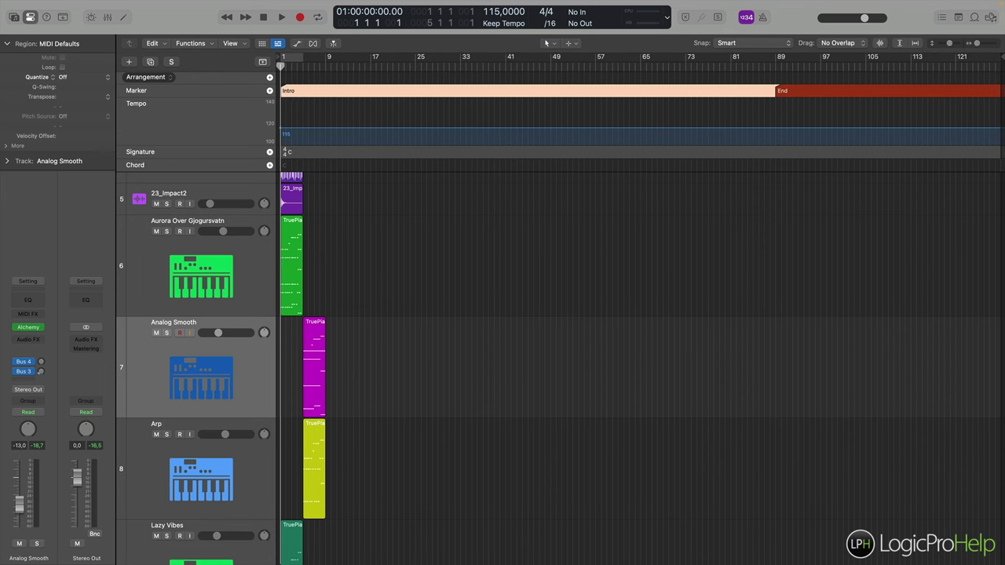
Create a marker at bar 17 and name it Break 1.
left_click(369, 68)
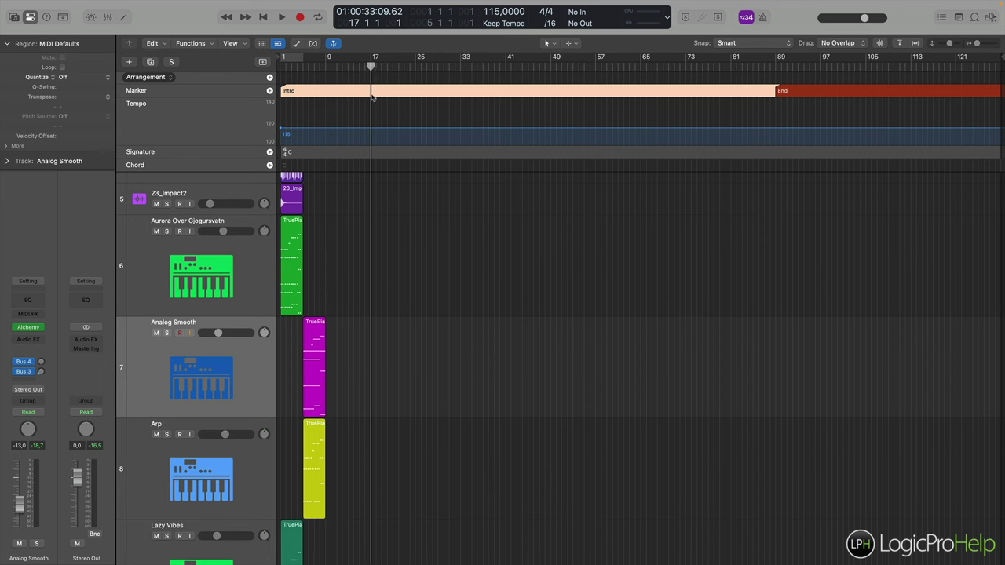
right_click(372, 95)
left_click(373, 97)
left_click(379, 91)
double_click(379, 91)
type("Brea")
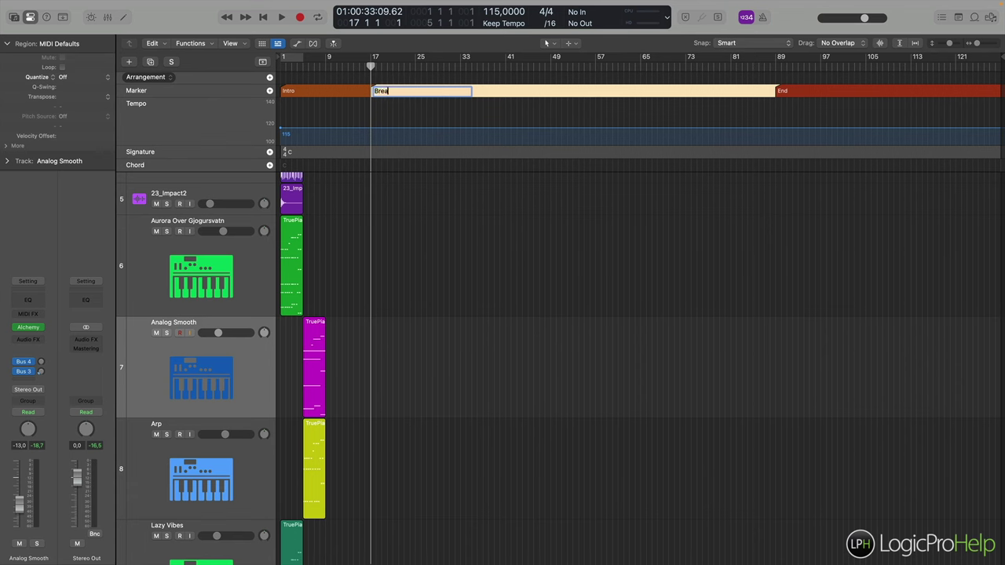
type("k 1")
key("Return")
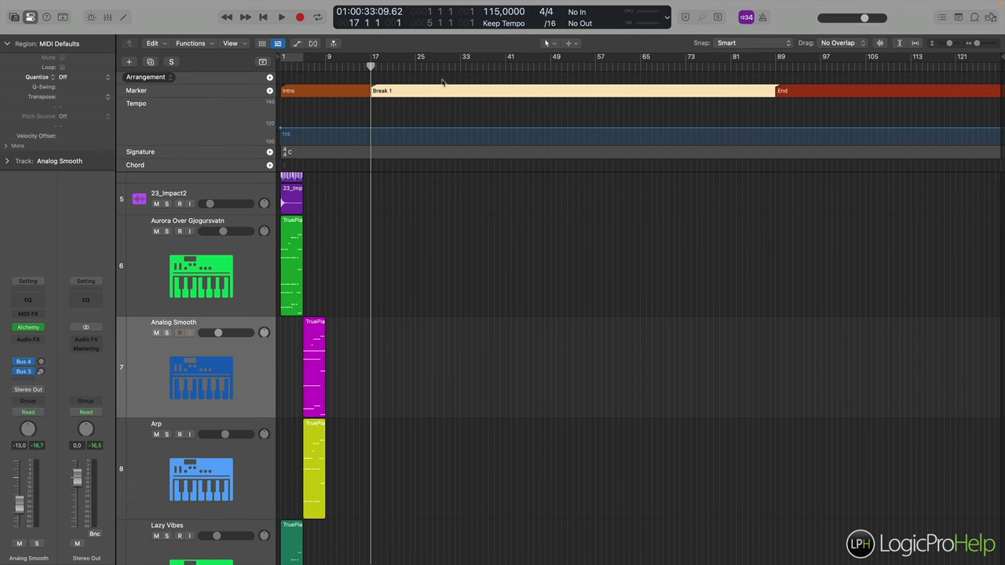
Create a marker at bar 33 and name it Drop 1.
left_click(460, 68)
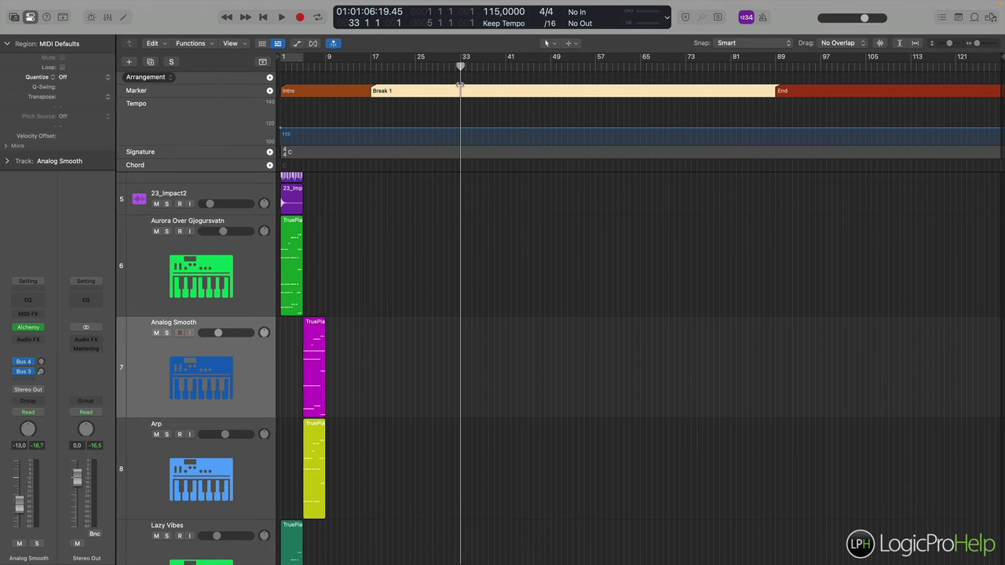
right_click(462, 91)
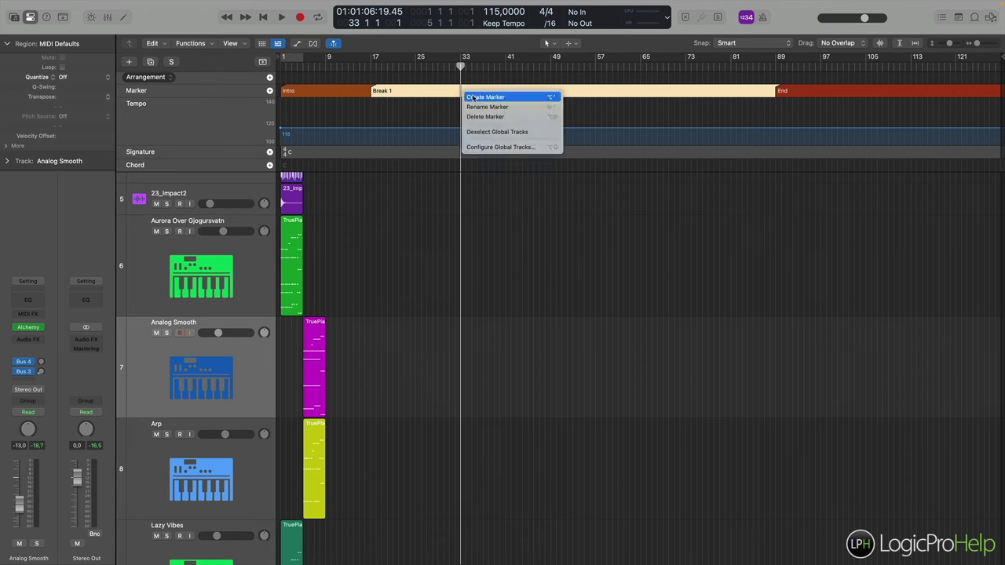
left_click(472, 97)
double_click(473, 92)
type("Drop 1")
key("Return")
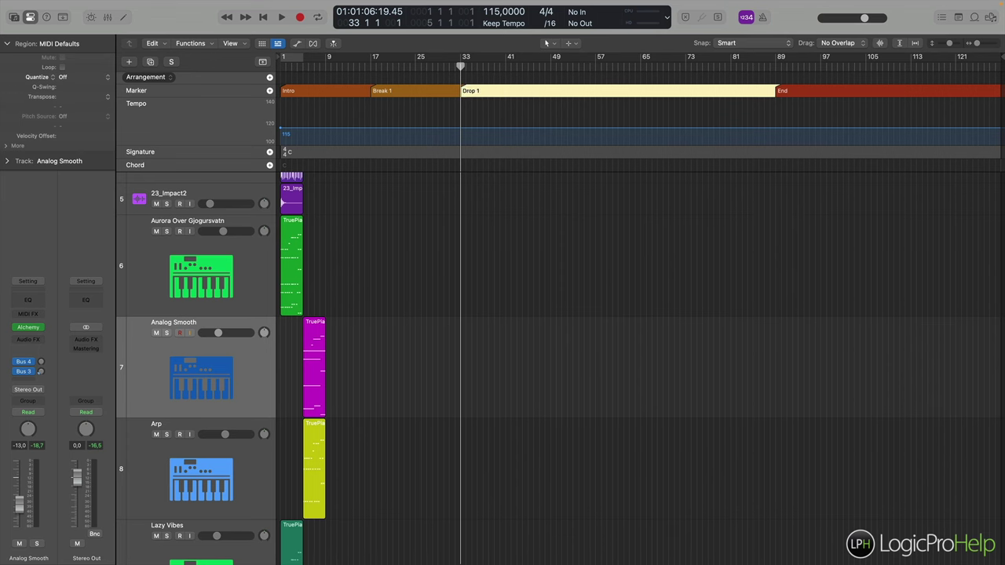
Place the playhead at bar 49 and switch cycle mode on for bars 1 to 5.
right_click(550, 95)
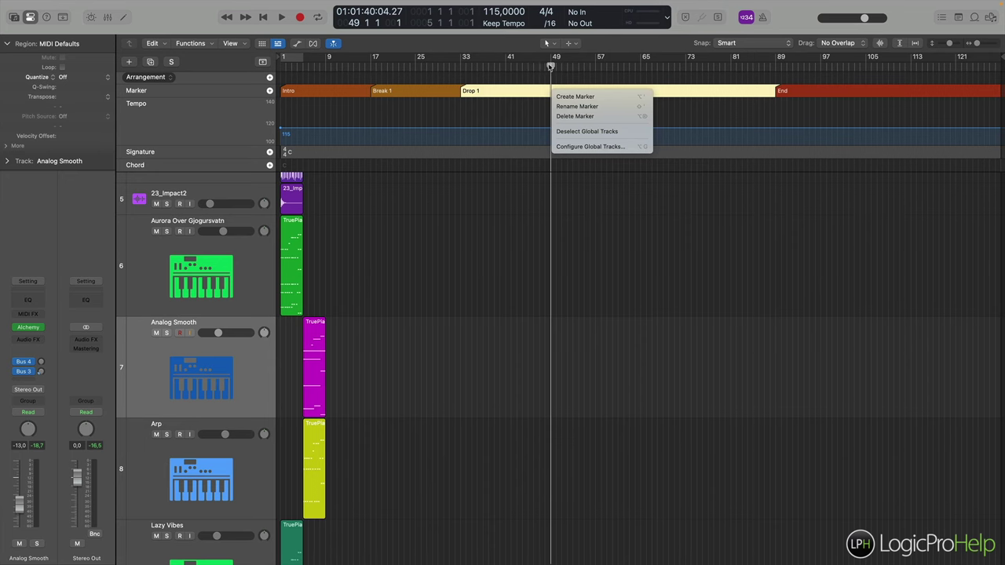
left_click(550, 67)
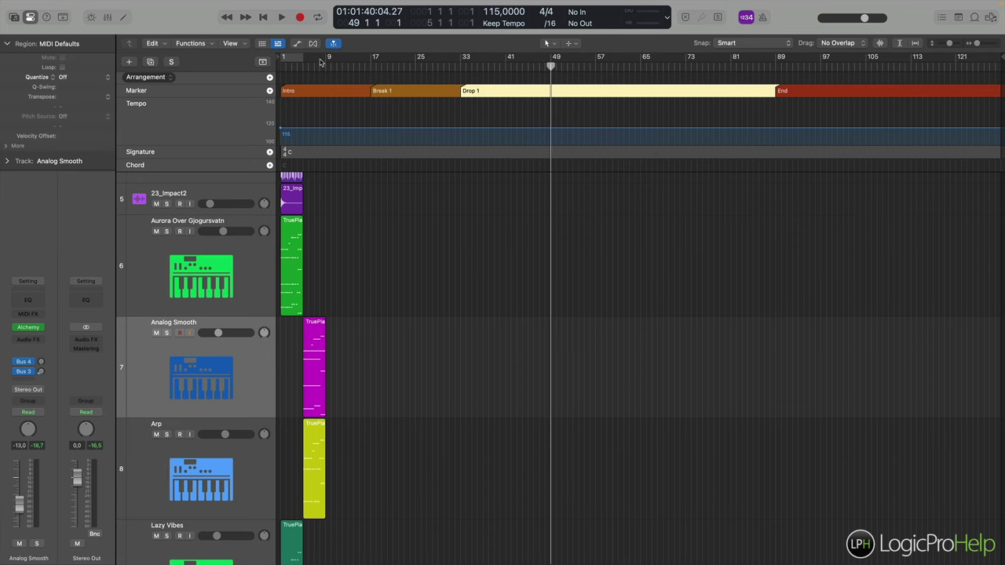
key("super+Right")
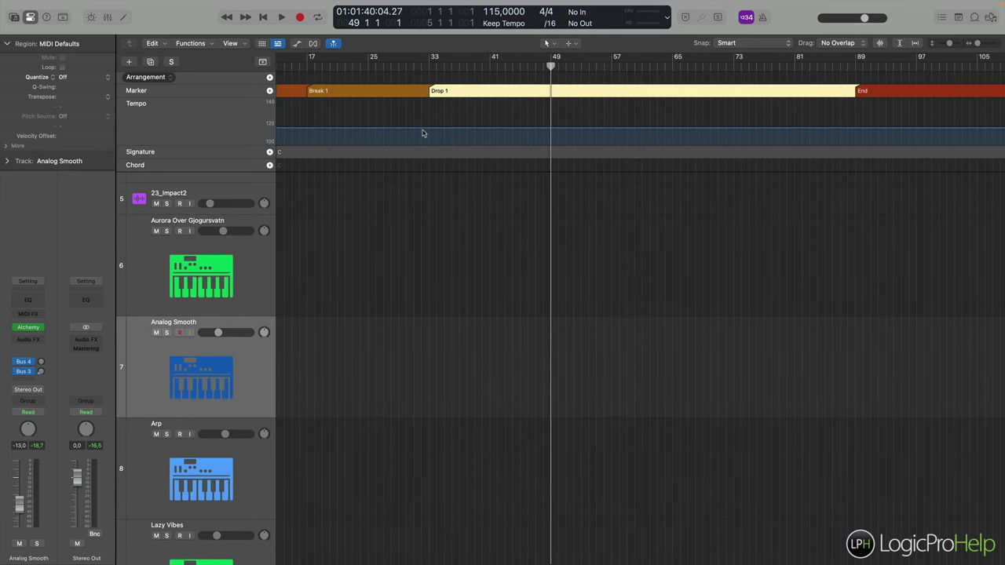
scroll(424, 135, "left", 3)
key("super+Right")
scroll(427, 142, "left", 4)
scroll(426, 141, "left", 2)
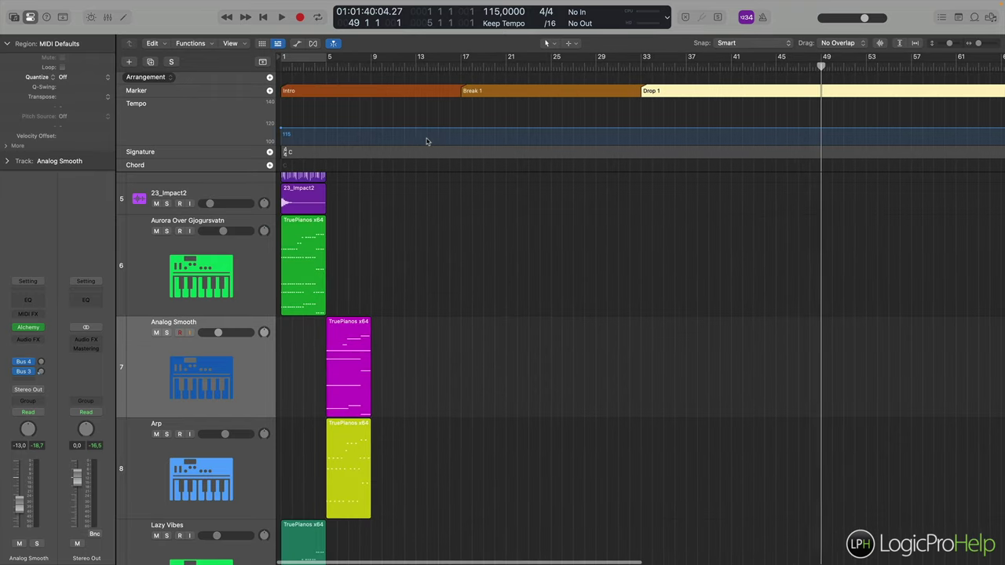
left_click(289, 62)
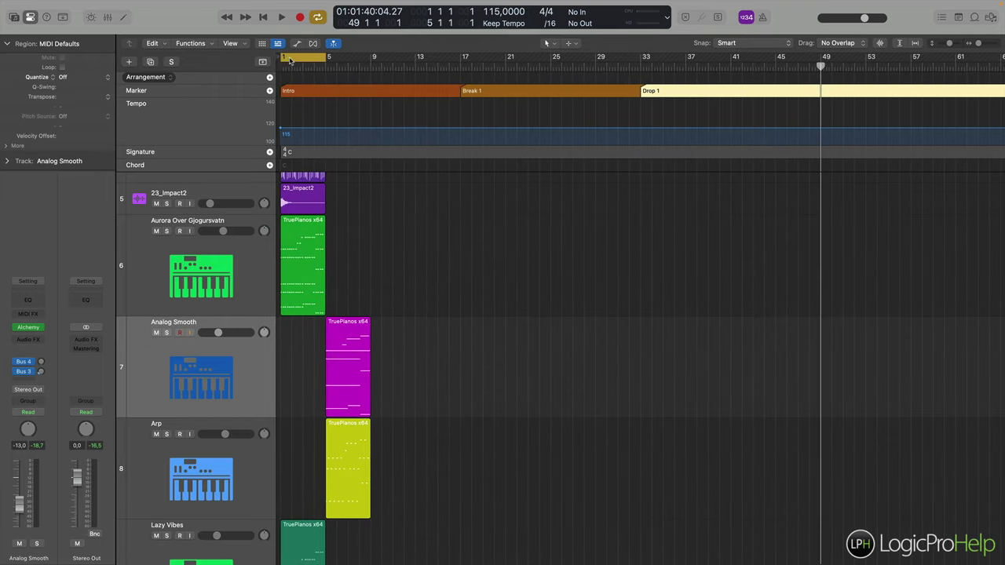
mouse_move(326, 62)
left_mouse_down()
mouse_move(371, 61)
mouse_move(326, 61)
left_mouse_up()
key("super+Left")
key("super+Right")
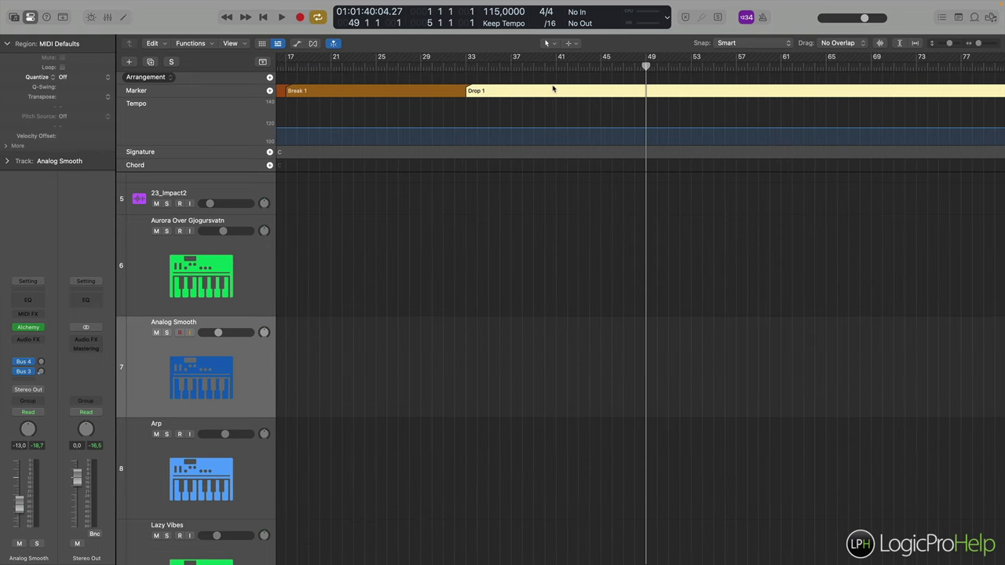
scroll(552, 99, "left", 5)
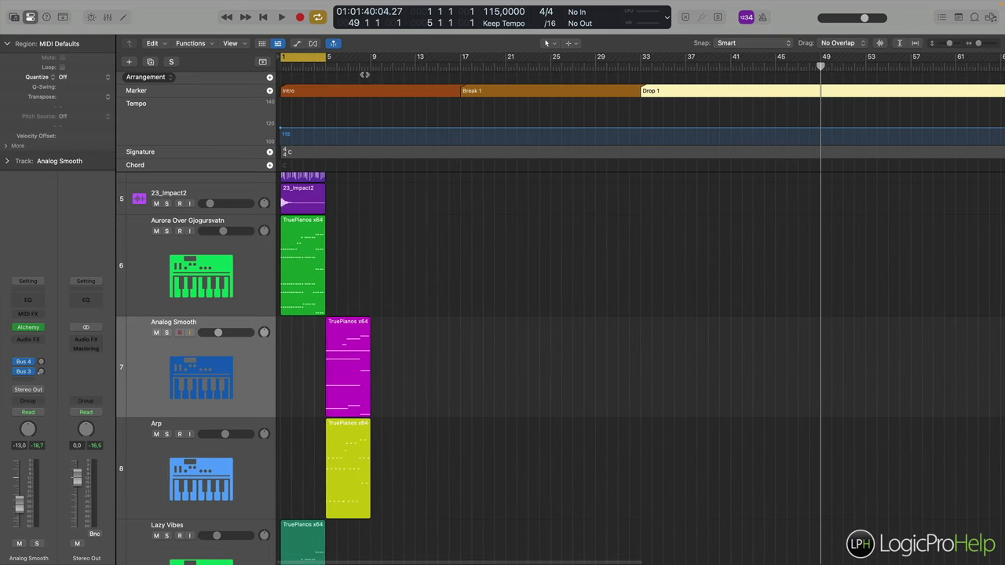
key("super+Left")
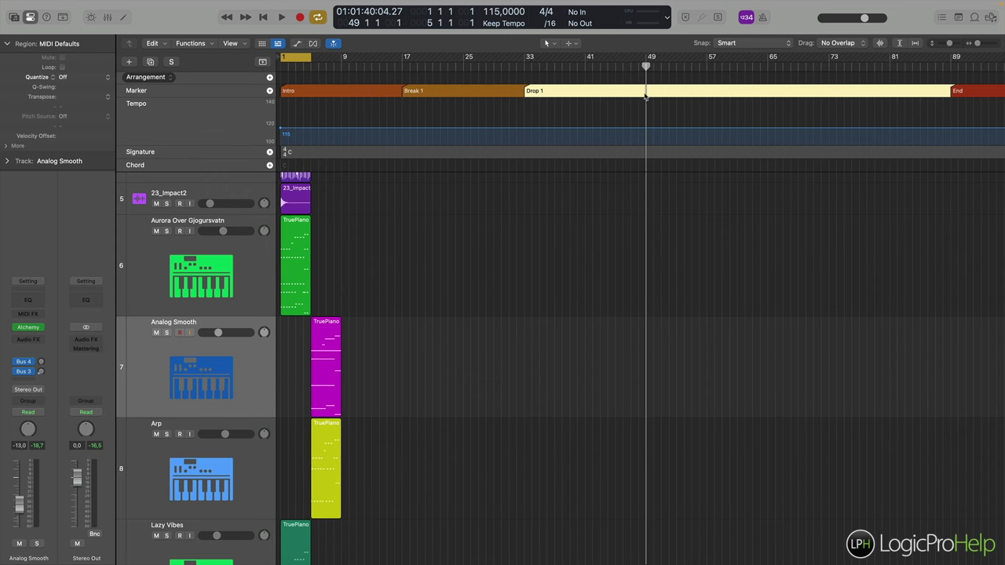
Create a marker at bar 49 and name it Break 2.
left_click(629, 69)
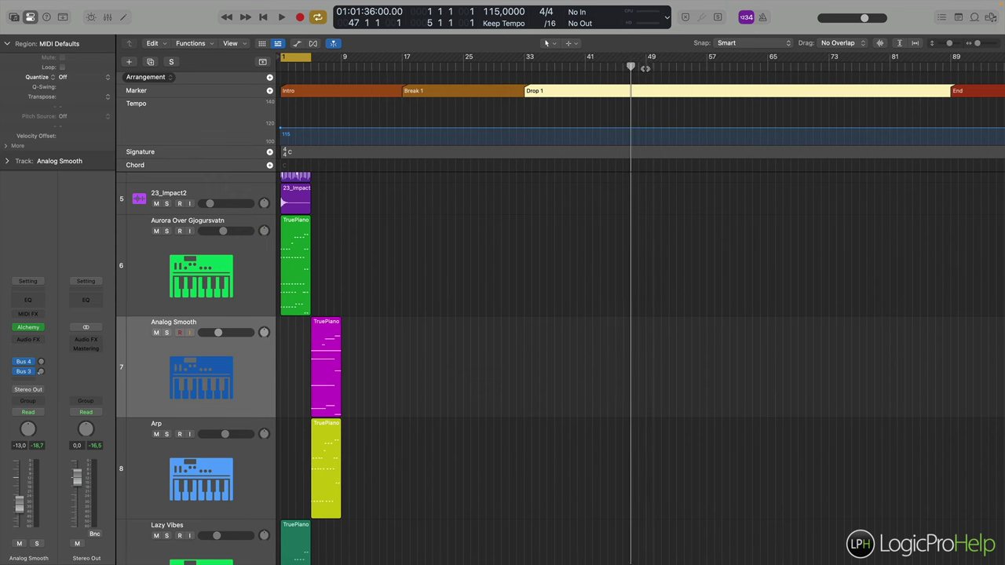
left_click(601, 68)
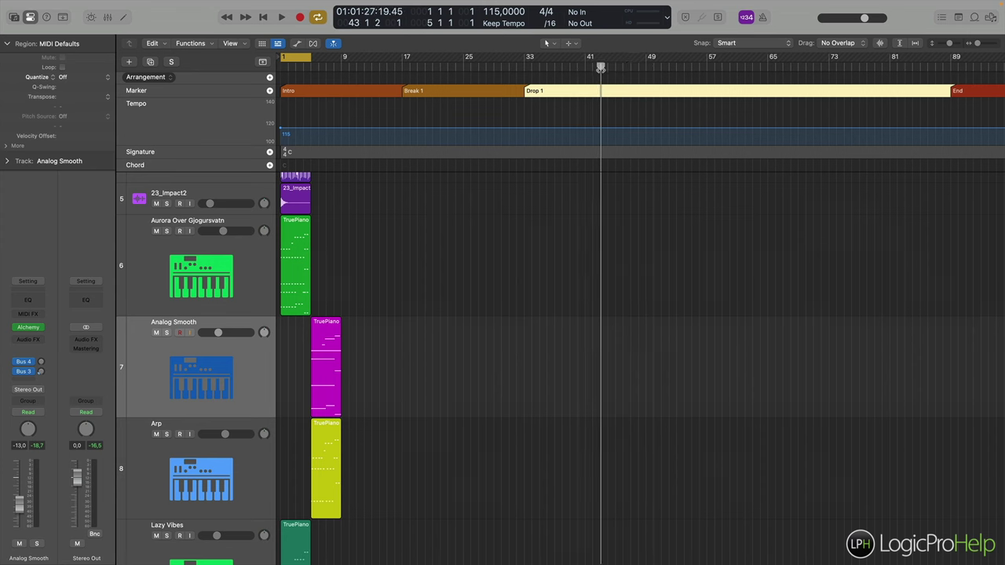
left_click(647, 69)
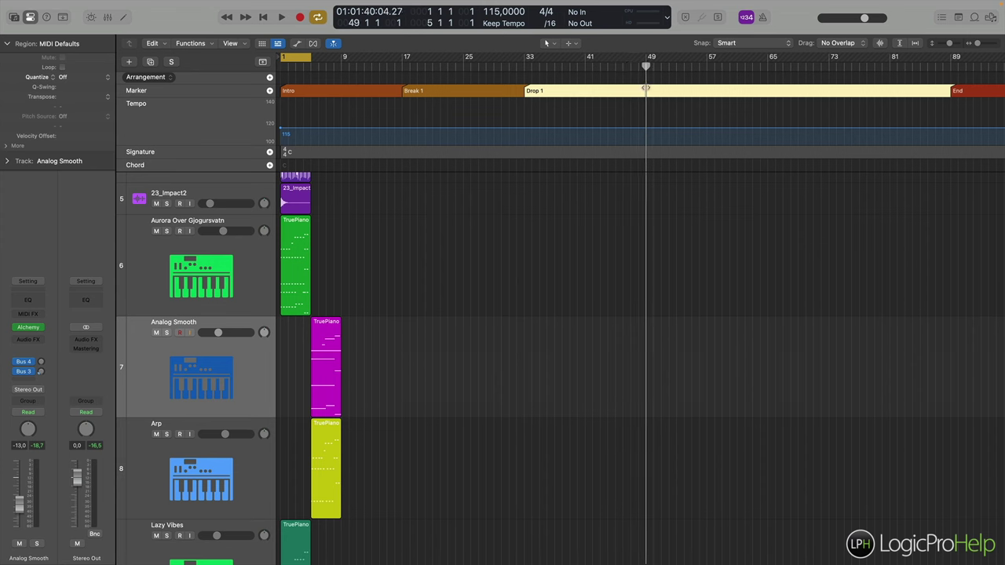
right_click(647, 94)
left_click(655, 98)
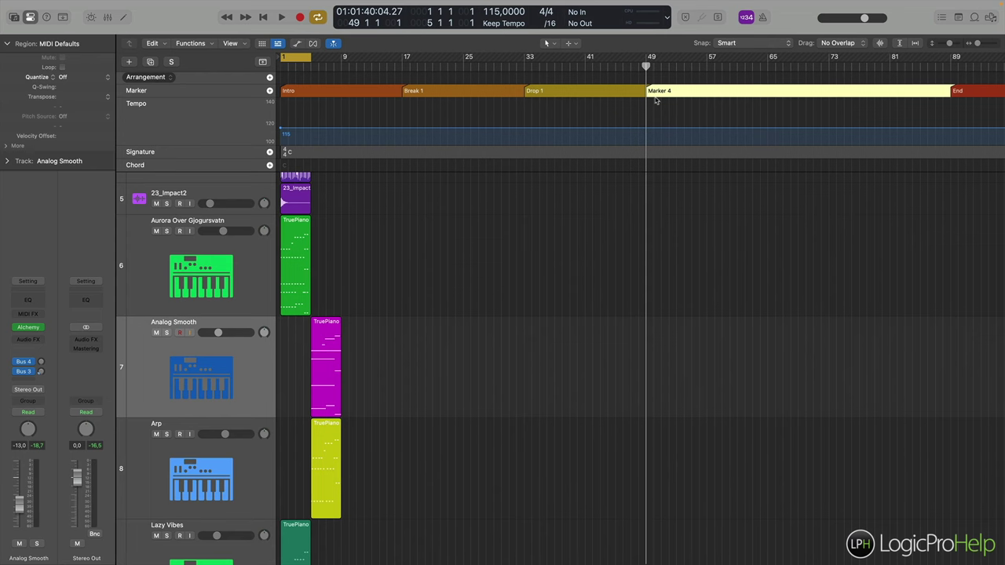
double_click(660, 92)
type("Break 2")
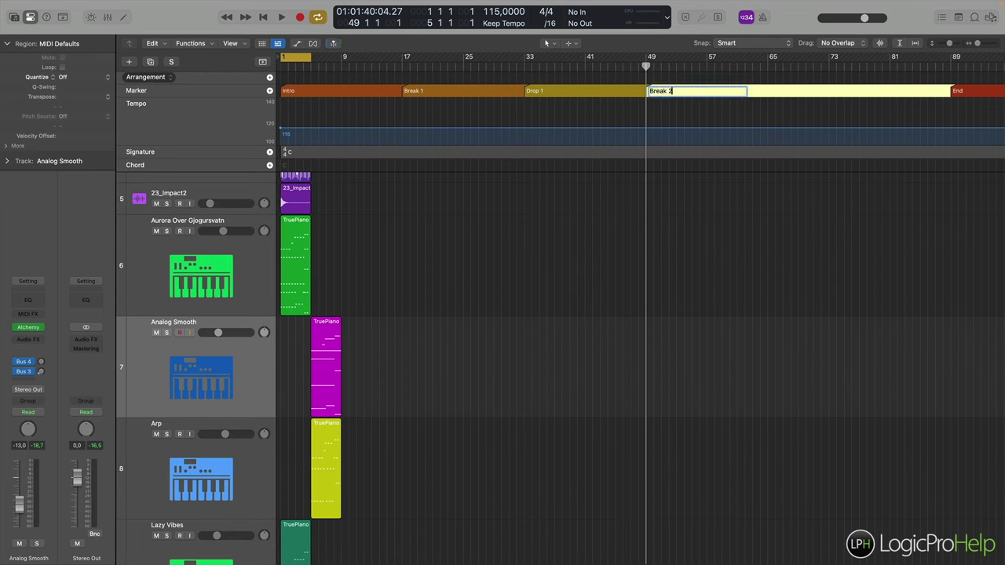
key("Return")
Create a marker at bar 65 and name it Buildup.
left_click(765, 65)
scroll(751, 219, "right", 5)
right_click(553, 93)
left_click(563, 95)
double_click(565, 92)
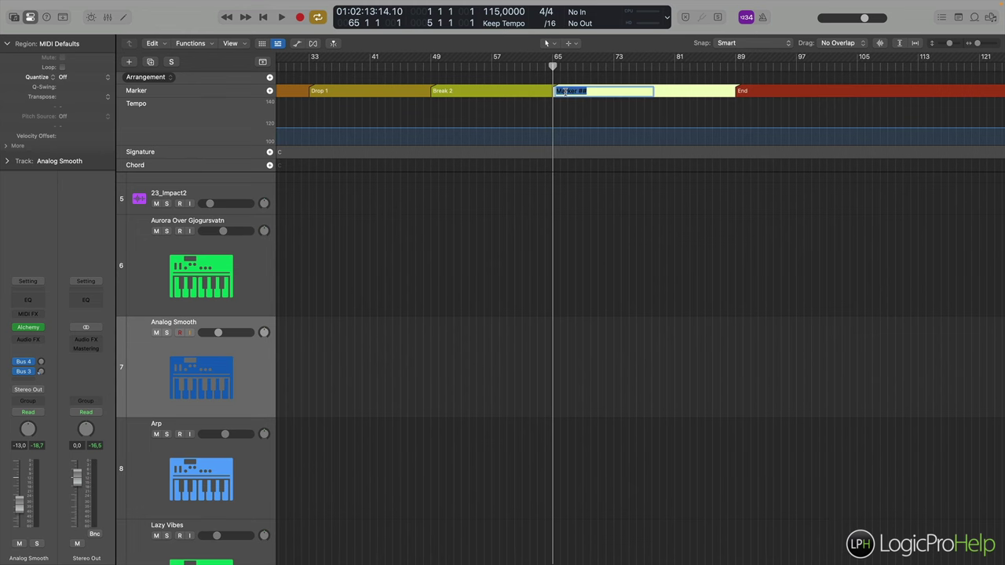
type("Buildup")
key("Return")
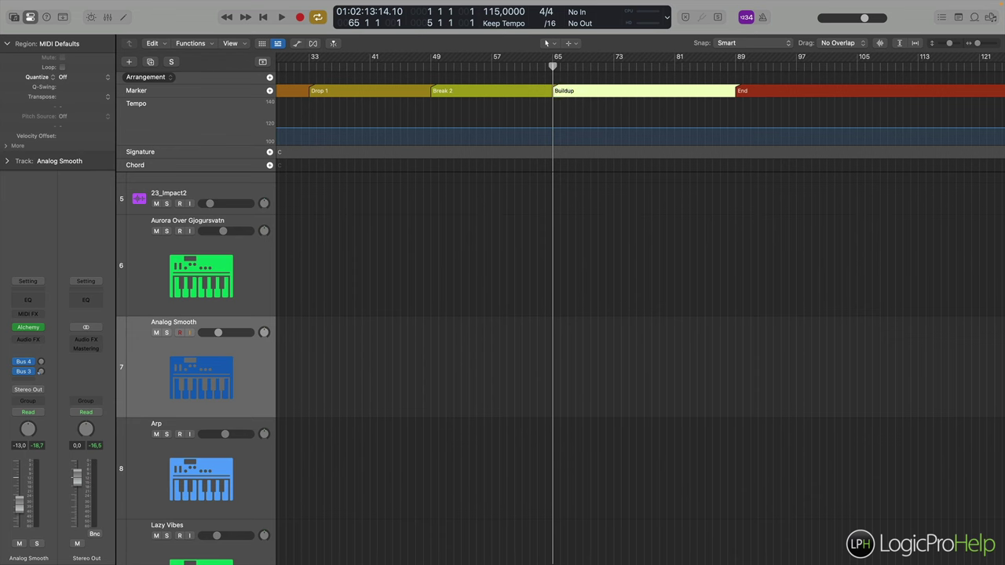
Create a marker at bar 73 and name it Drop 2.
left_click(614, 67)
right_click(616, 94)
left_click(628, 95)
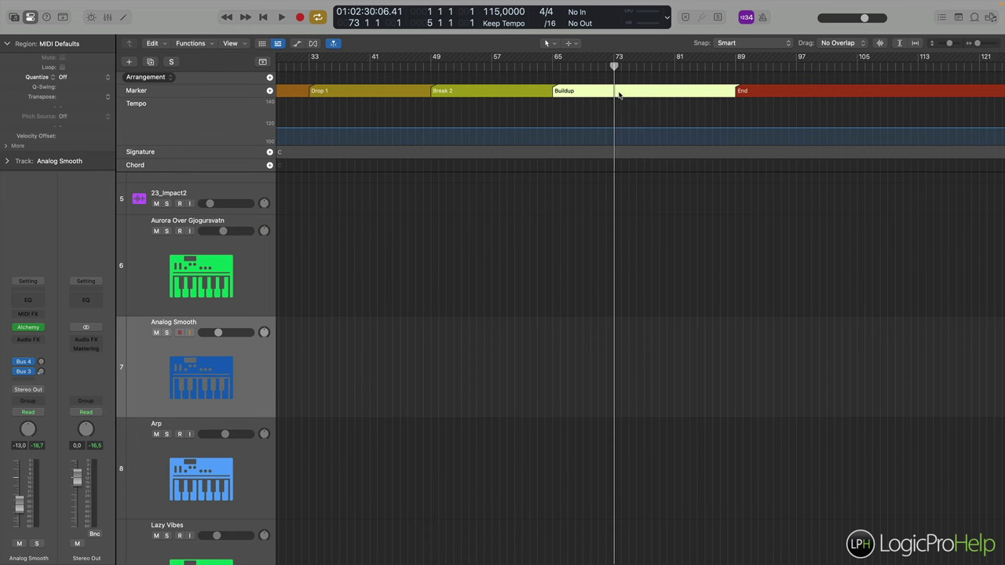
type("Drop 2")
key("Return")
Move the End marker to bar 105, then create a marker at bar 89 and name it Outro.
left_click(744, 94)
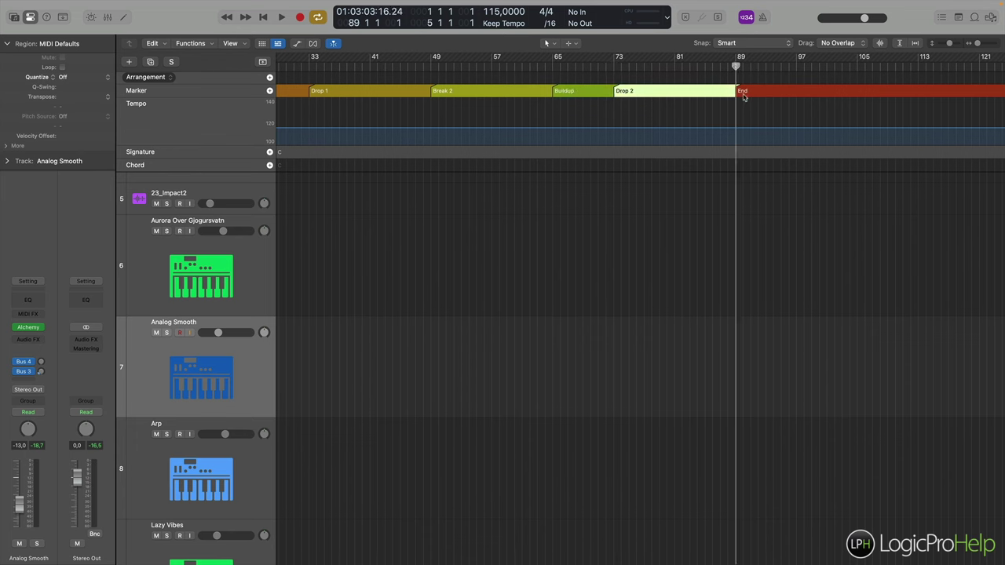
left_click_drag(738, 91, 858, 91)
right_click(738, 93)
left_click(758, 97)
double_click(746, 92)
type("Outro")
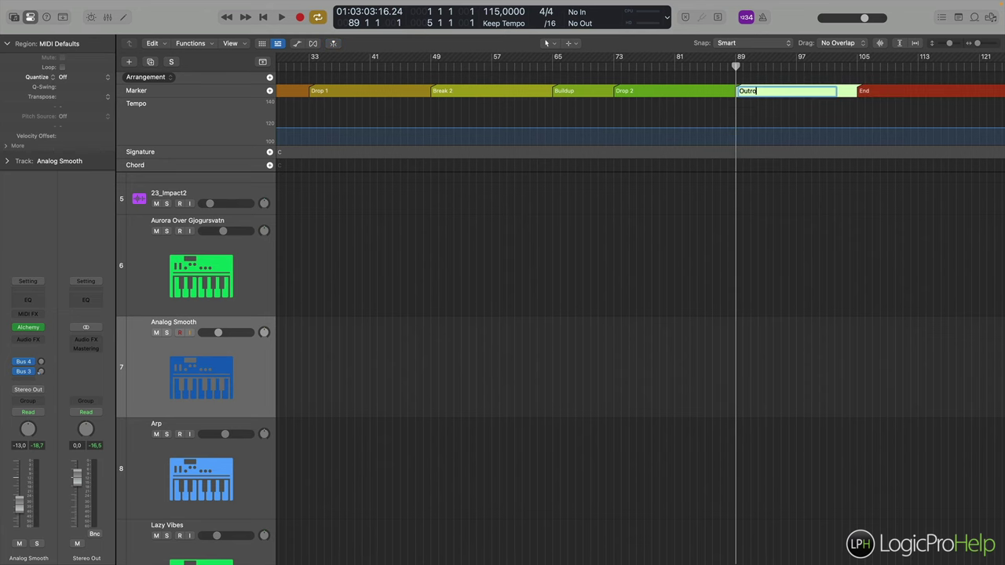
key("Return")
scroll(745, 115, "down", 3)
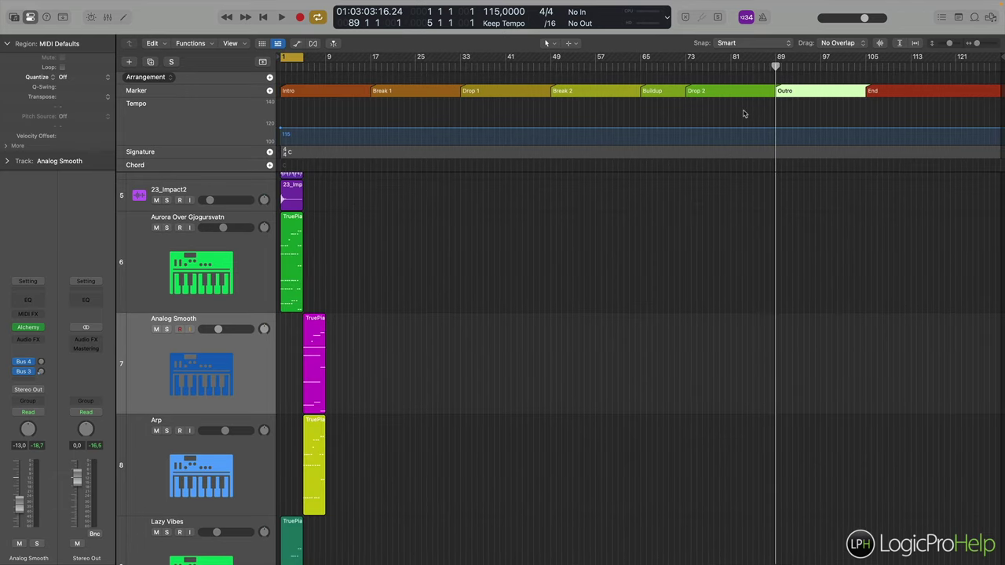
left_click(865, 68)
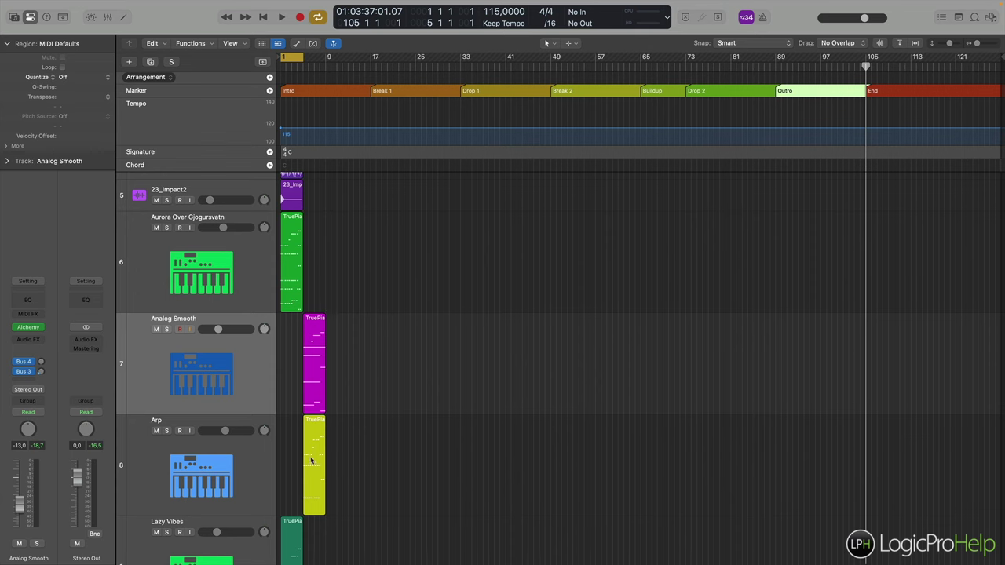
Move the Analog Smooth and Arp regions to bar 17 and repeat them to fill Break 1 up to bar 33.
left_click_drag(349, 332, 395, 396)
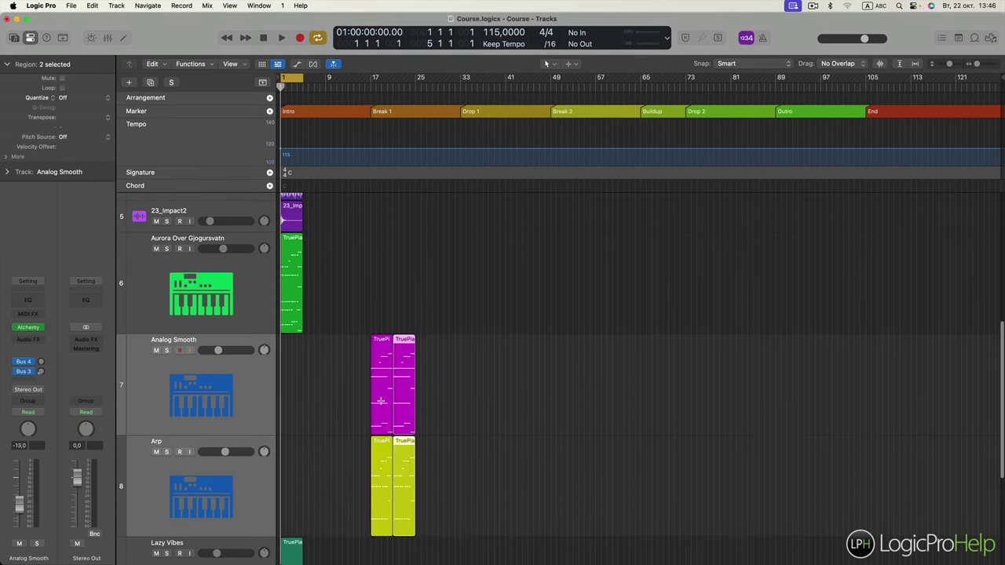
key("super+r")
key("super+r")
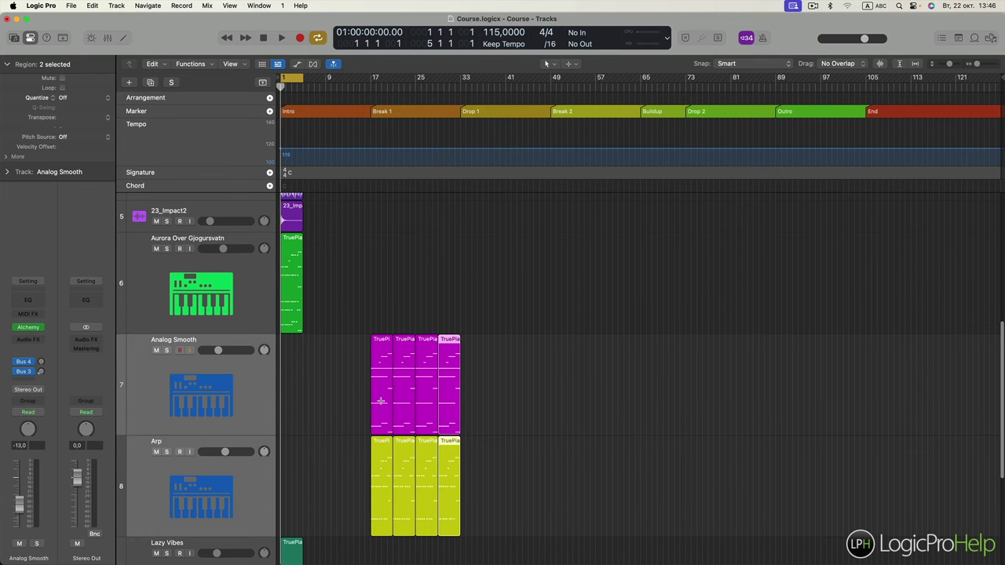
Copy all Analog Smooth and Arp regions from Break 1 to Break 2, starting at bar 49.
left_click_drag(360, 352, 465, 482)
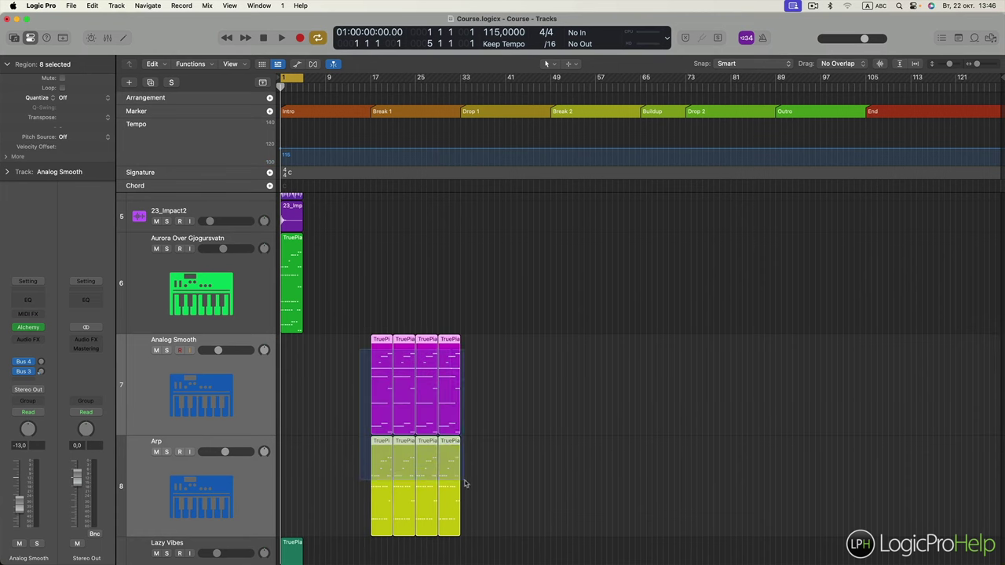
scroll(308, 236, "up", 8)
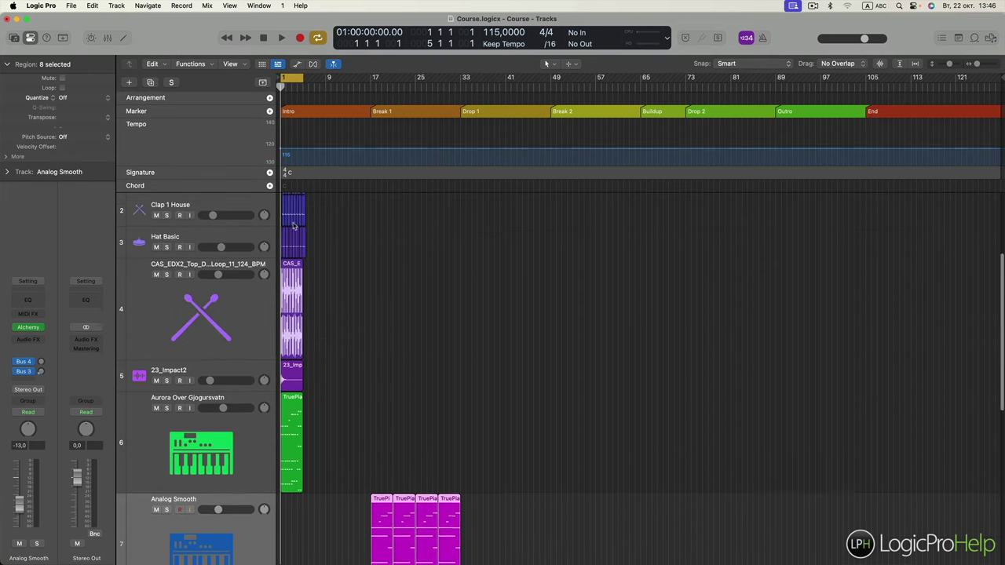
scroll(334, 220, "down", 15)
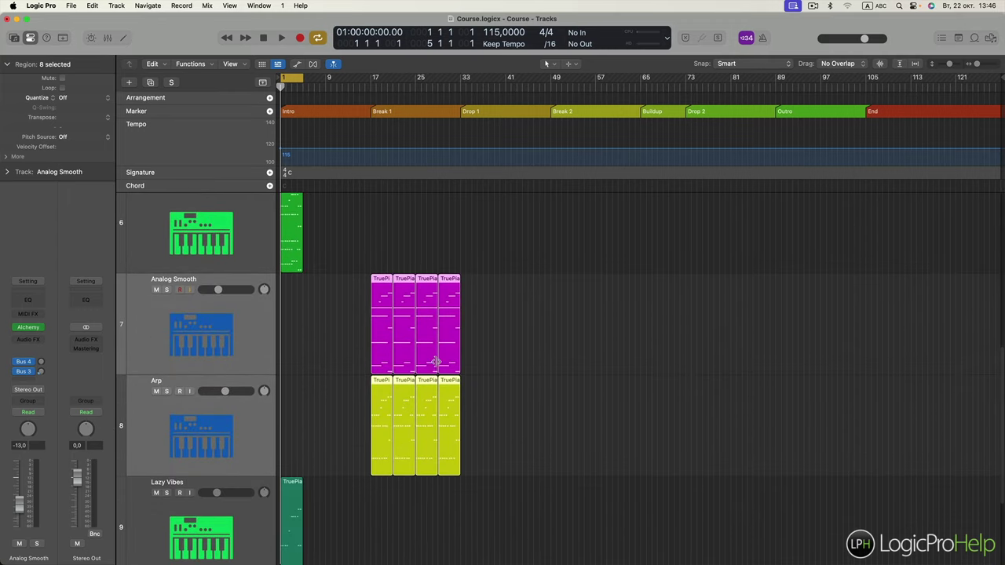
mouse_move(493, 411)
left_mouse_down()
mouse_move(471, 404)
mouse_move(375, 312)
mouse_move(588, 325)
mouse_move(567, 330)
left_mouse_up()
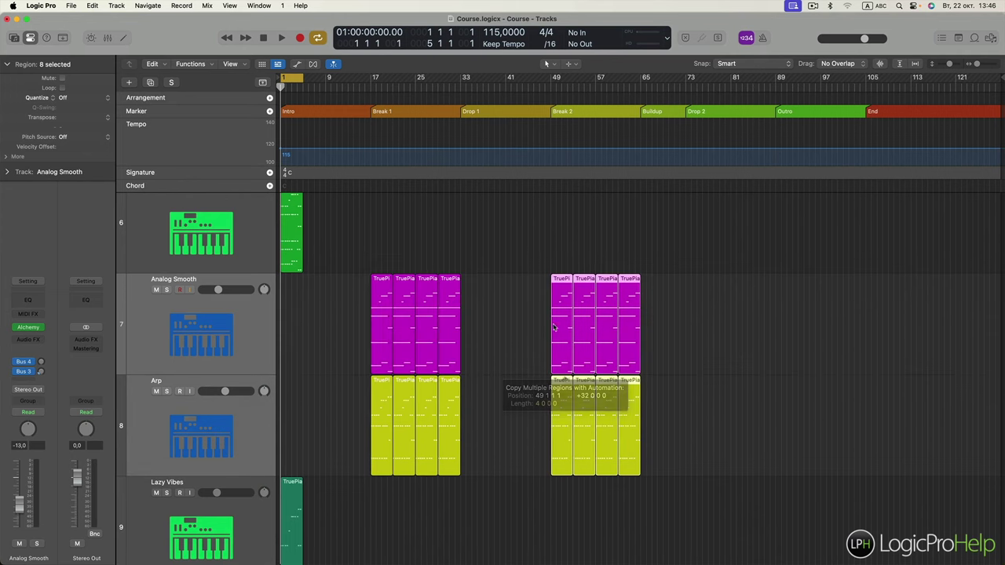
Fill Drop 1 from bar 33 to 49 with the Lazy Vibes and Bass regions, and copy them to Drop 2 at bar 73.
scroll(319, 493, "down", 4)
left_click_drag(332, 536, 466, 391)
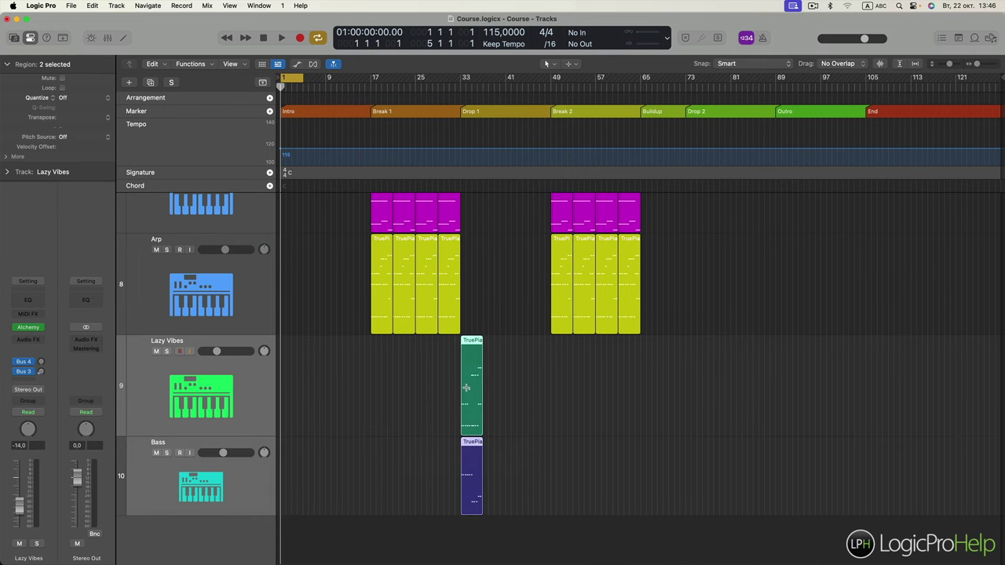
key("super+r")
key("super+r")
key("super+r")
left_click_drag(572, 382, 695, 483)
Move the drum, impact and Aurora Over Gjogursvatn regions to bar 33 and repeat them through Drop 1 until bar 49.
scroll(696, 484, "up", 10)
left_click_drag(375, 522, 157, 142)
scroll(420, 369, "down", 3)
scroll(420, 369, "down", 2)
left_click_drag(292, 455, 538, 459)
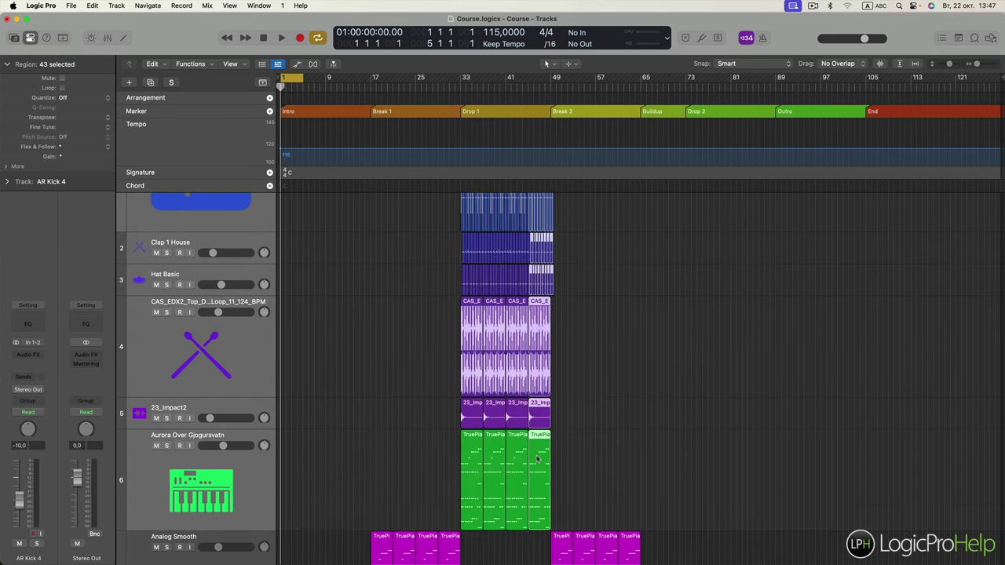
left_click(551, 87)
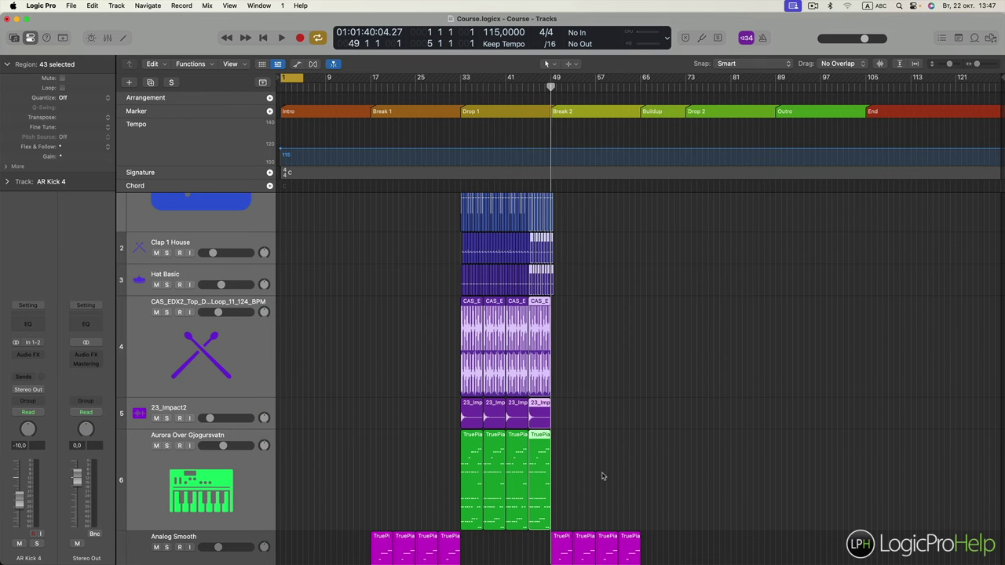
Copy Drop 1's drum, impact and Aurora Over Gjogursvatn regions to Drop 2 at bar 73 and return the playhead to the start.
key("super+a")
scroll(471, 354, "up", 5)
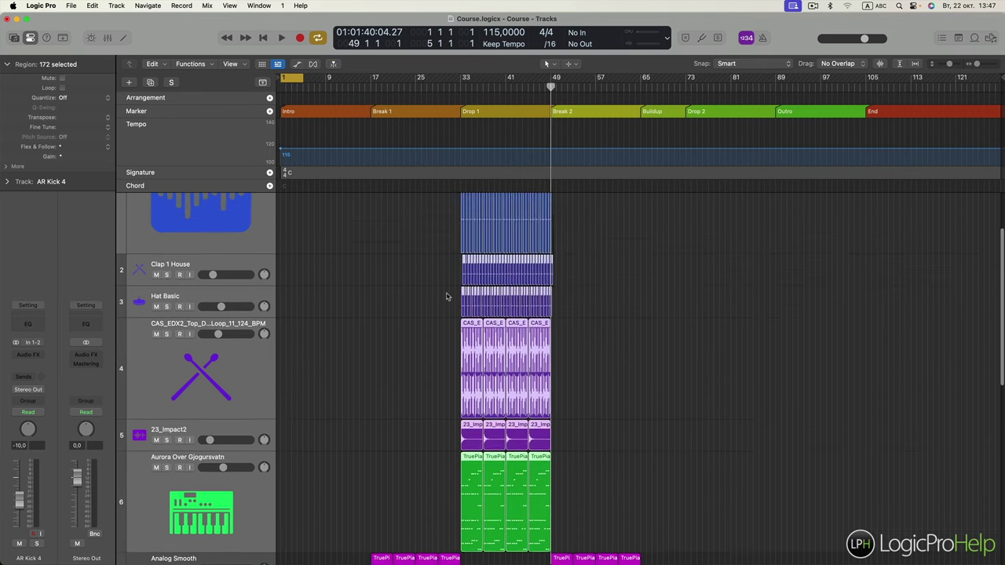
scroll(448, 298, "down", 5)
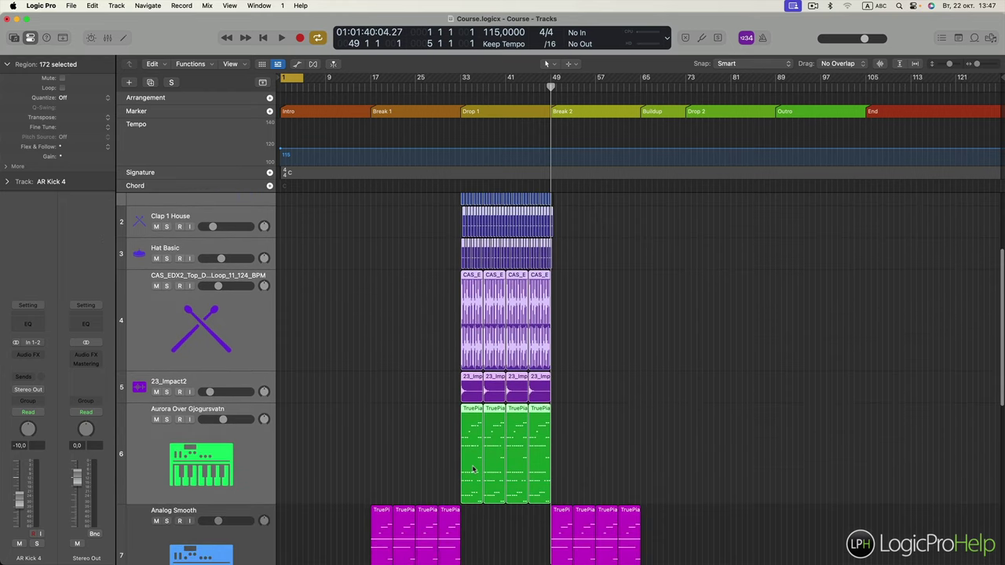
left_click_drag(472, 470, 697, 468)
key("Return")
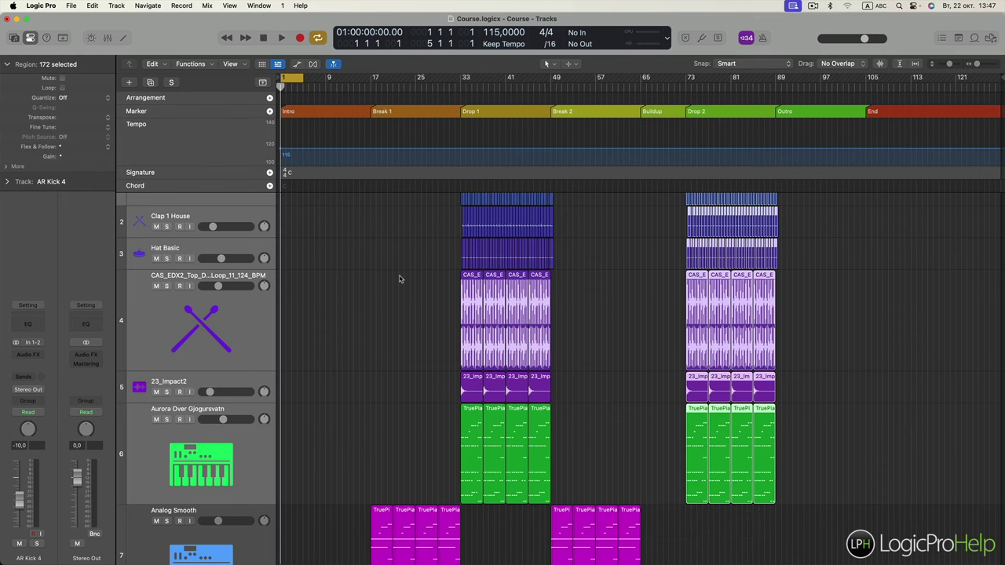
Hide the global tracks, switch cycle mode off and deselect all regions.
key("g")
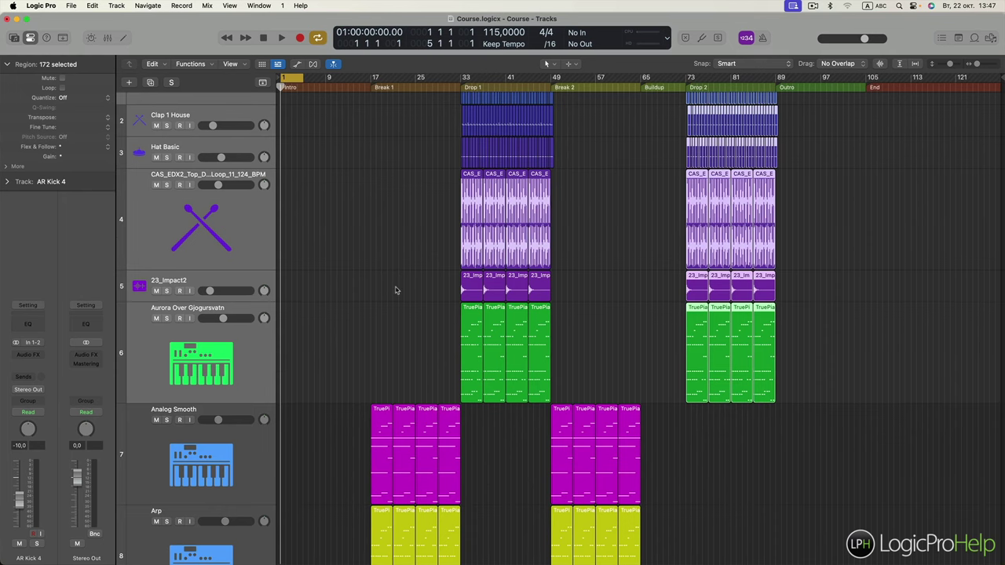
scroll(396, 290, "up", 5)
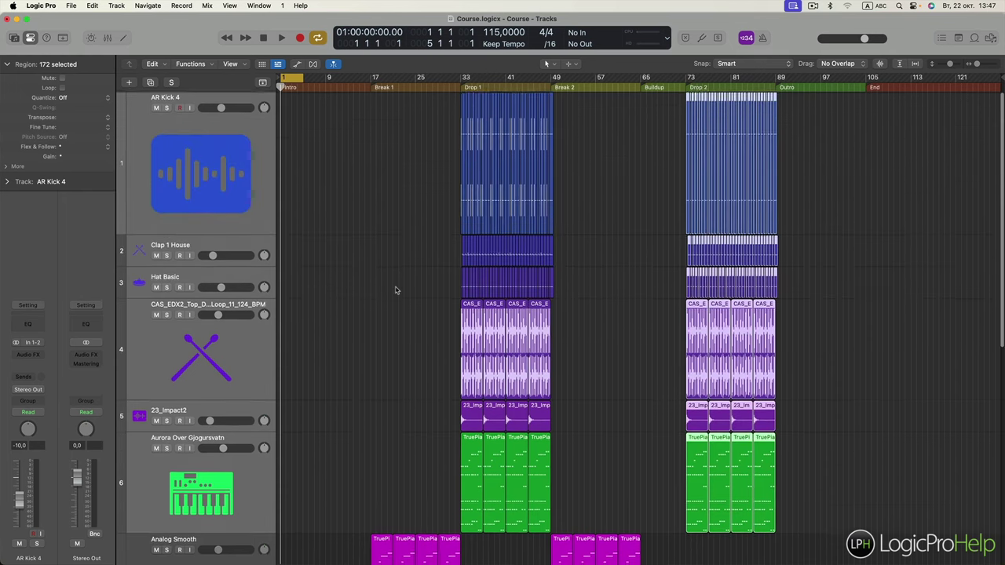
key("c")
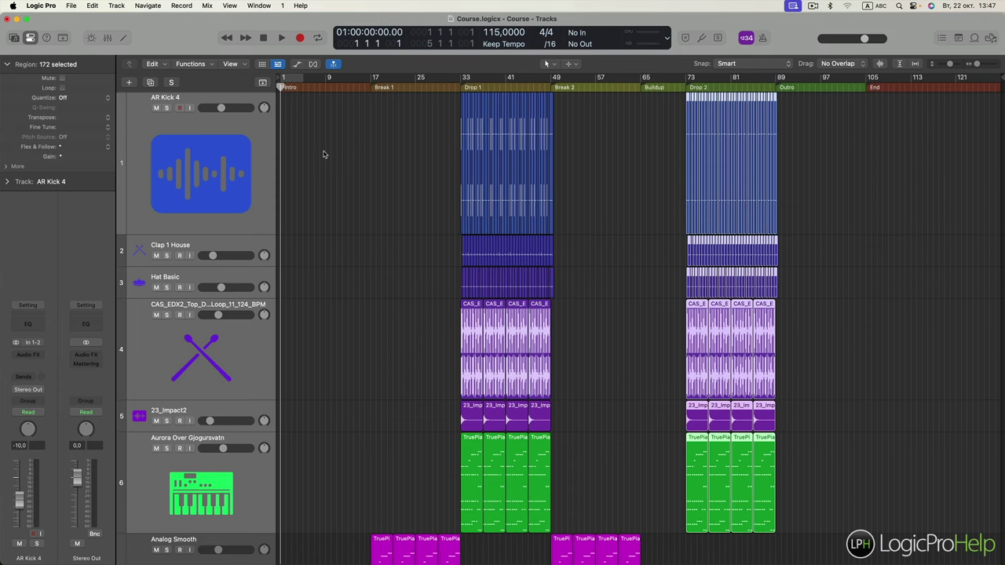
left_click(368, 190)
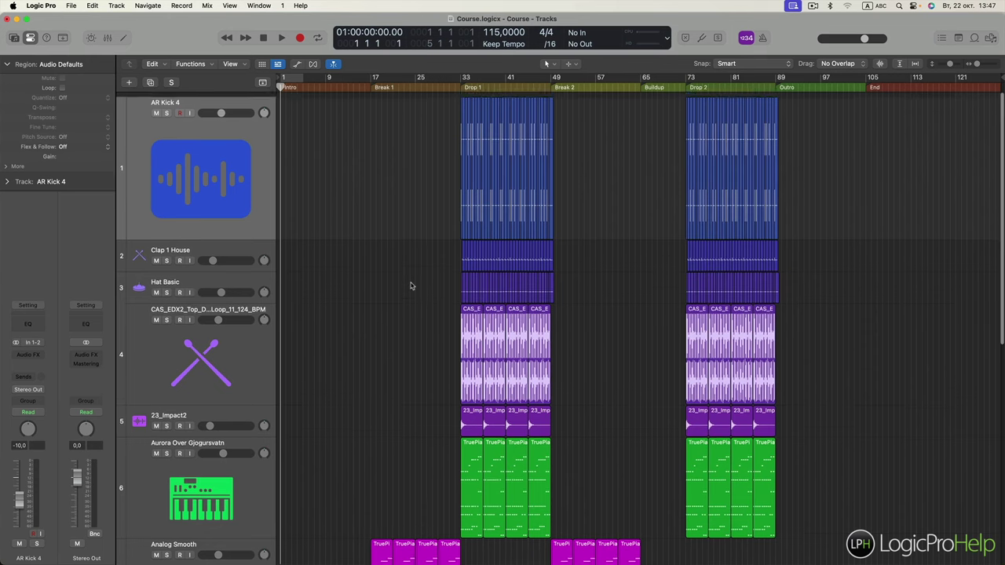
Copy Drop 1's kick, clap, hat and top drum loop regions to the Intro at bar 1 and the Outro at bar 89.
scroll(419, 369, "down", 1)
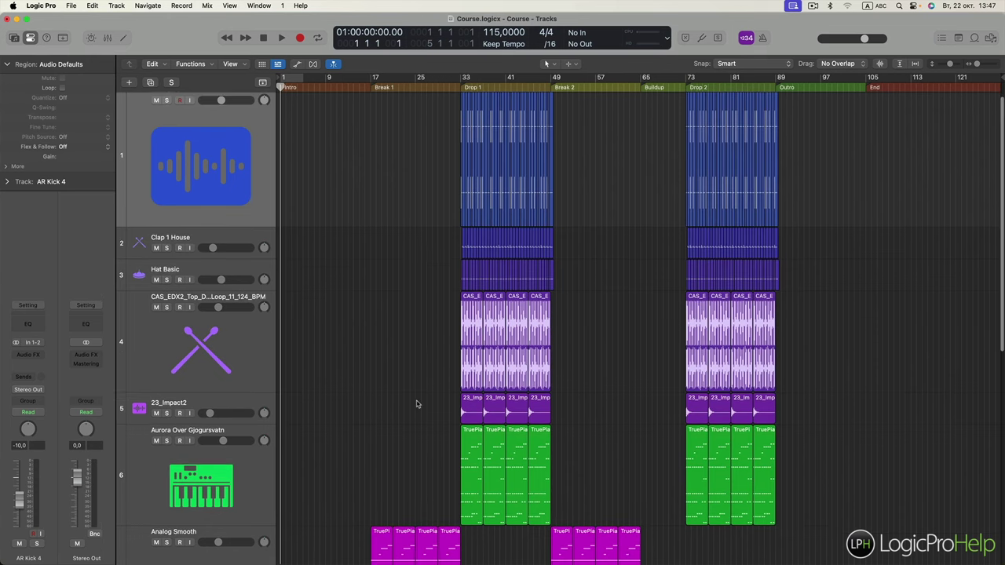
left_click_drag(411, 364, 589, 149)
left_click_drag(493, 372, 311, 372)
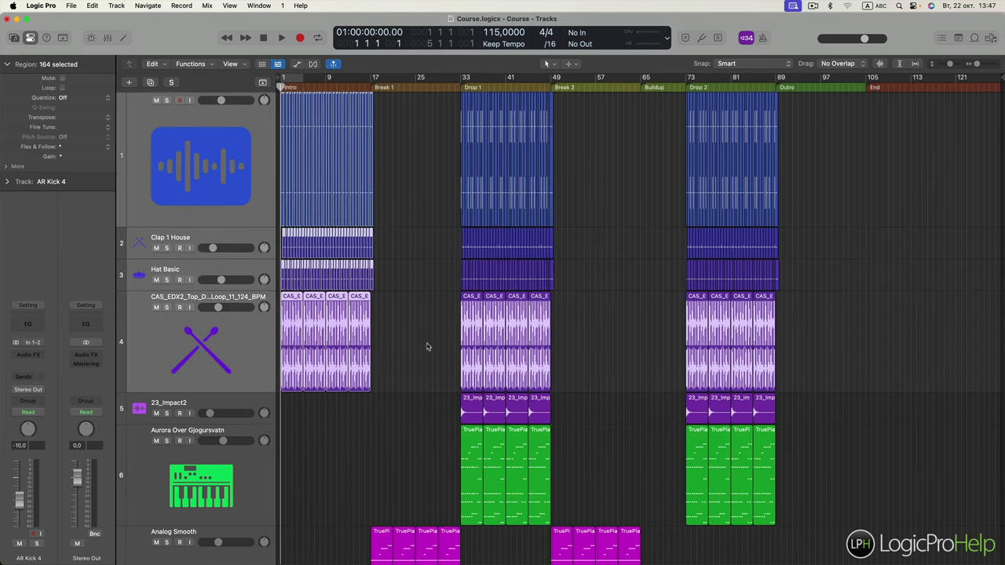
left_click_drag(363, 357, 852, 359)
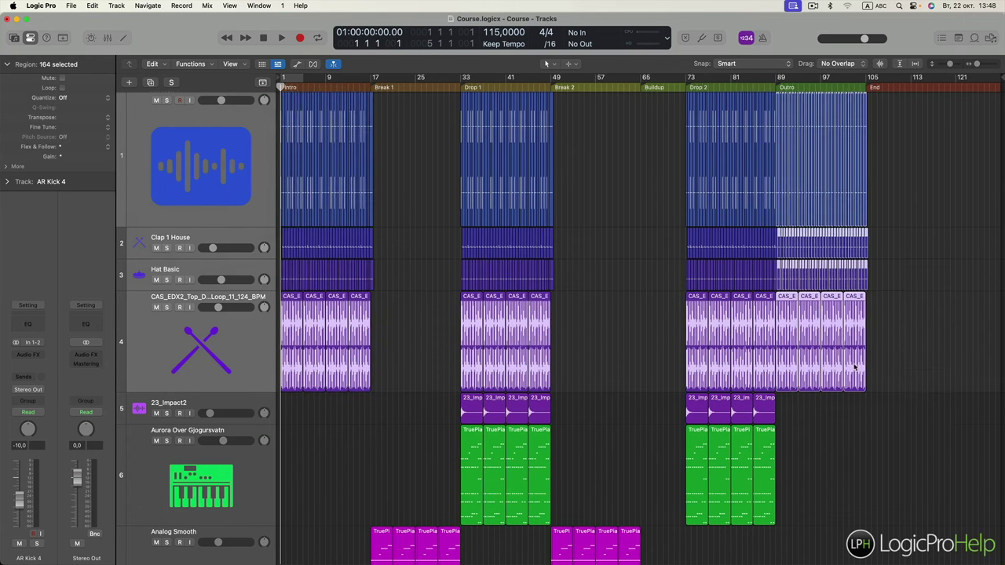
scroll(706, 322, "up", 1)
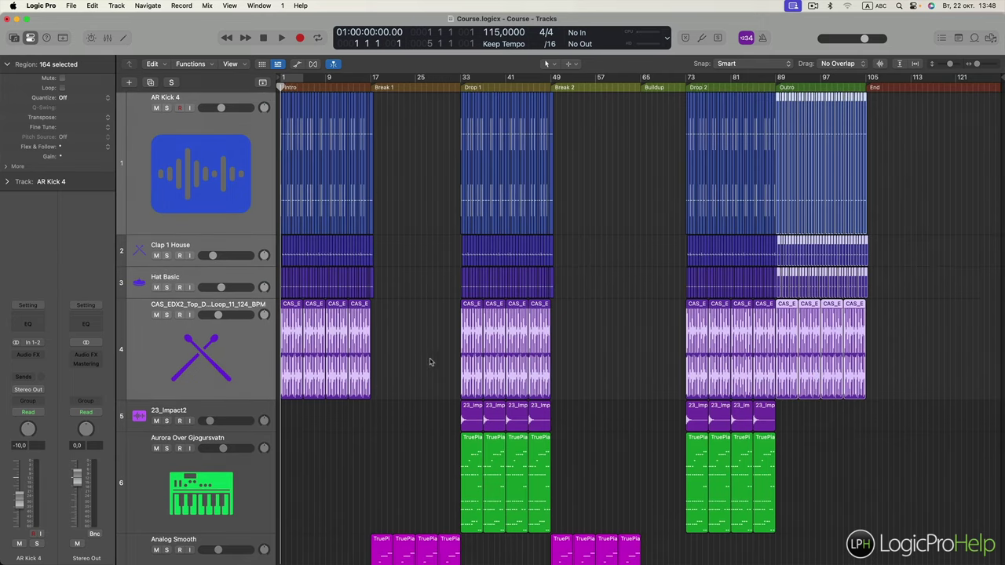
Fill the Buildup from bar 65 to 73 with two copies of the Aurora Over Gjogursvatn region.
scroll(622, 295, "down", 8)
left_click(641, 88)
scroll(664, 317, "down", 6)
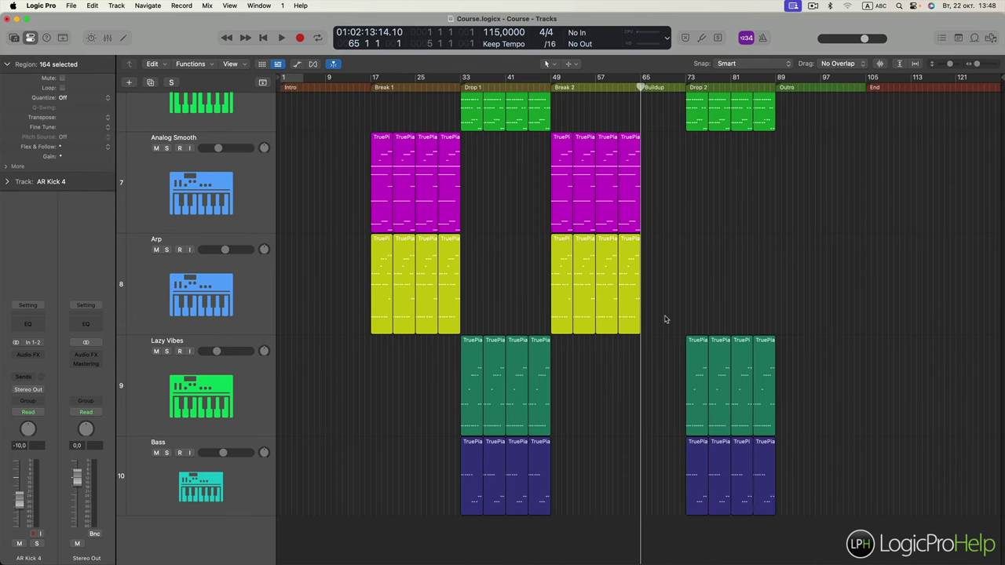
scroll(664, 319, "up", 4)
left_click_drag(659, 292, 613, 394)
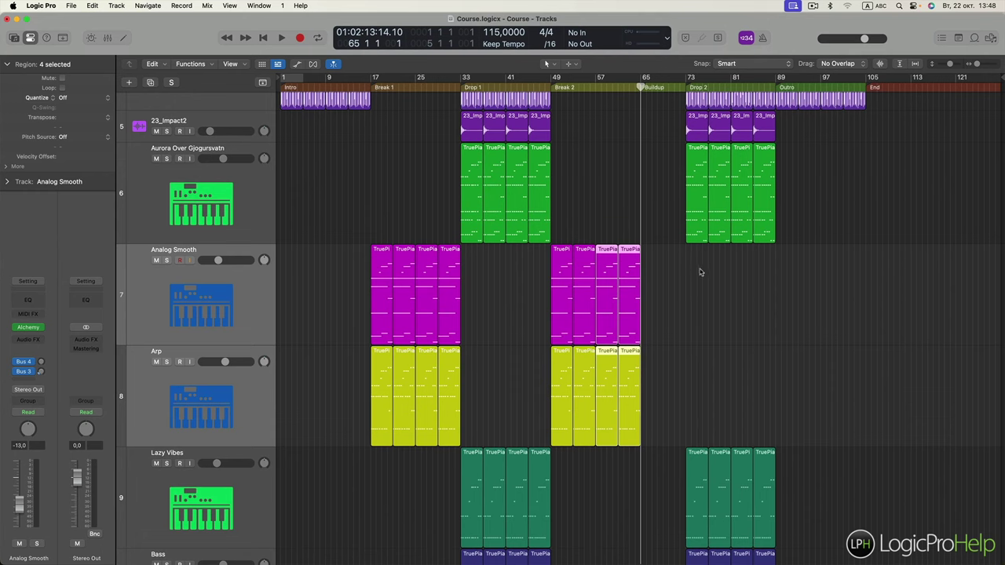
left_click(691, 179)
mouse_move(692, 179)
left_mouse_down()
mouse_move(650, 182)
mouse_move(675, 184)
left_mouse_up()
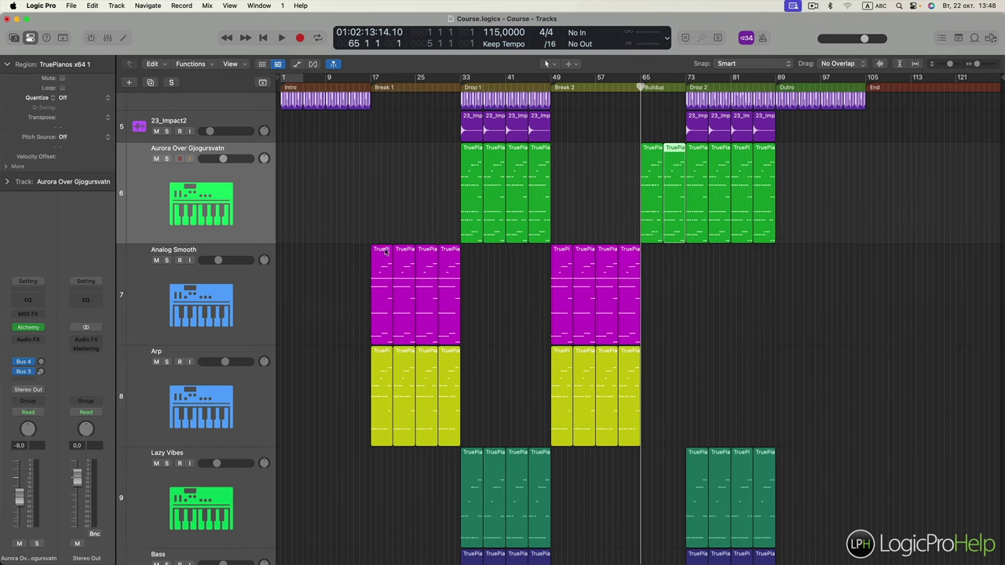
Delete the first two top drum loop regions of the Intro, covering bars 1 to 9.
scroll(385, 251, "up", 5)
key("Return")
key("super+Right")
key("super+Right")
key("super+Right")
key("super+Right")
key("super+Right")
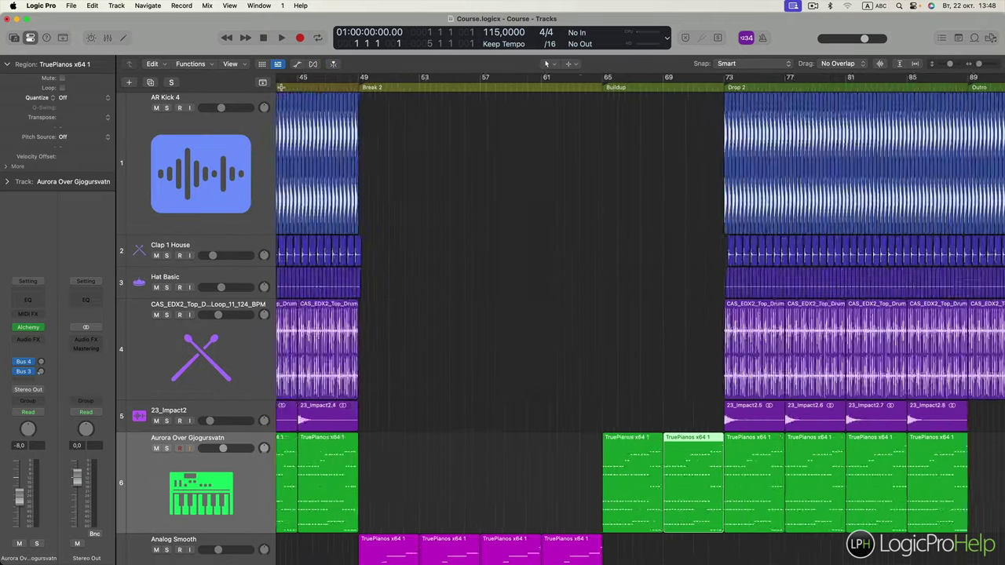
scroll(468, 248, "left", 2)
scroll(469, 248, "left", 15)
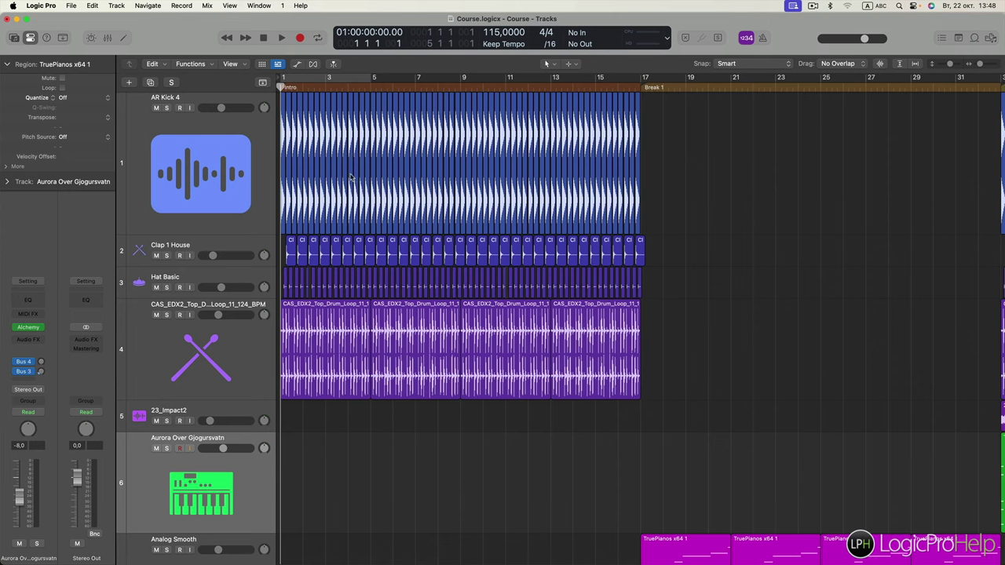
key("space")
left_click(330, 331)
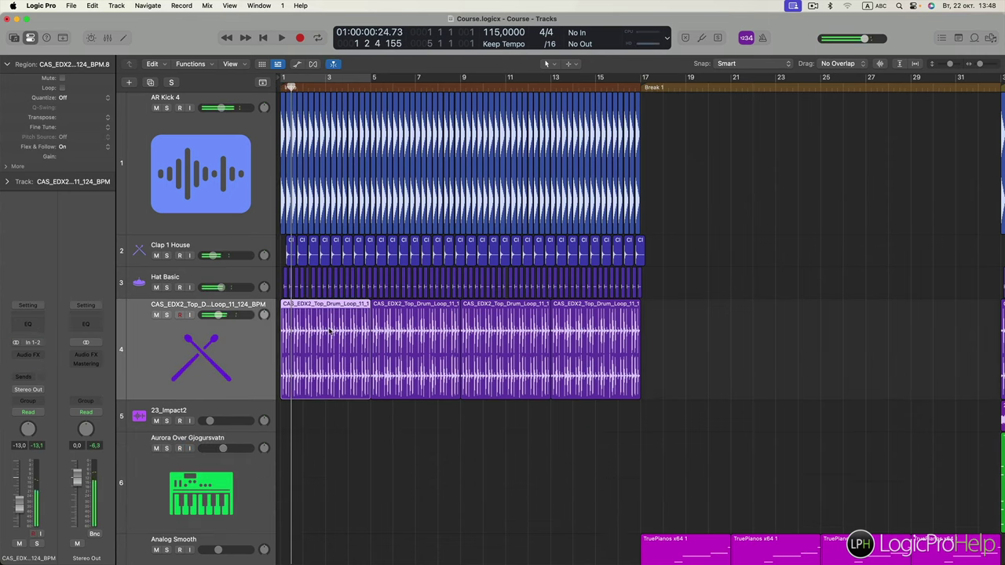
key("Delete")
left_click(407, 332)
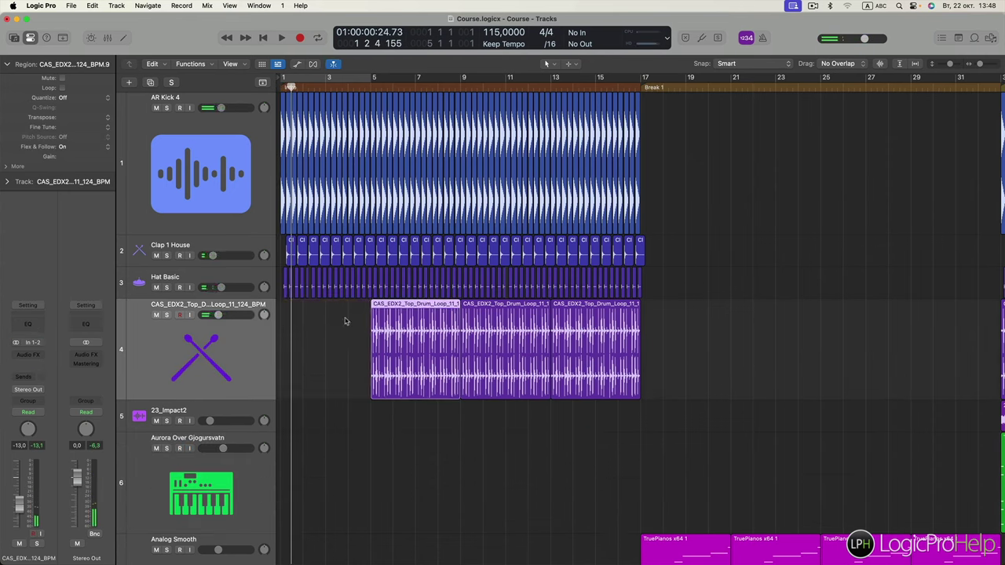
key("Delete")
Delete the Hat Basic regions over the first four bars of the Intro and play the Intro from the start.
left_click_drag(284, 314, 369, 291)
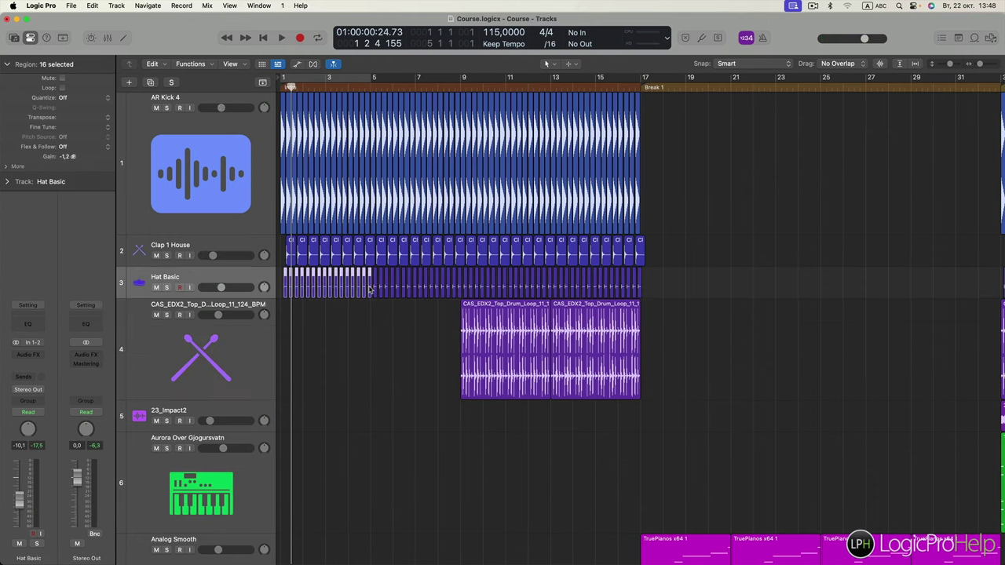
key("Delete")
key("Return")
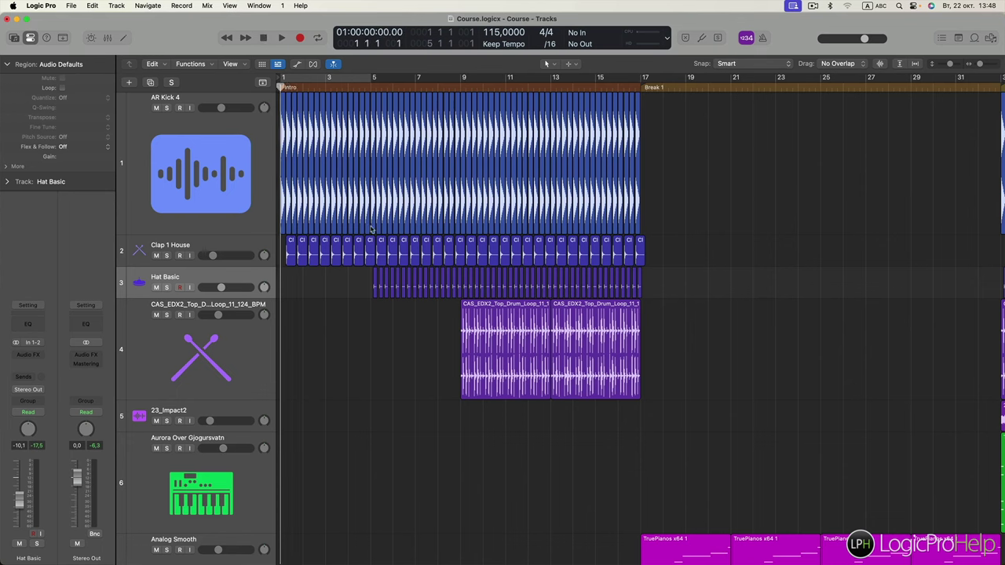
key("space")
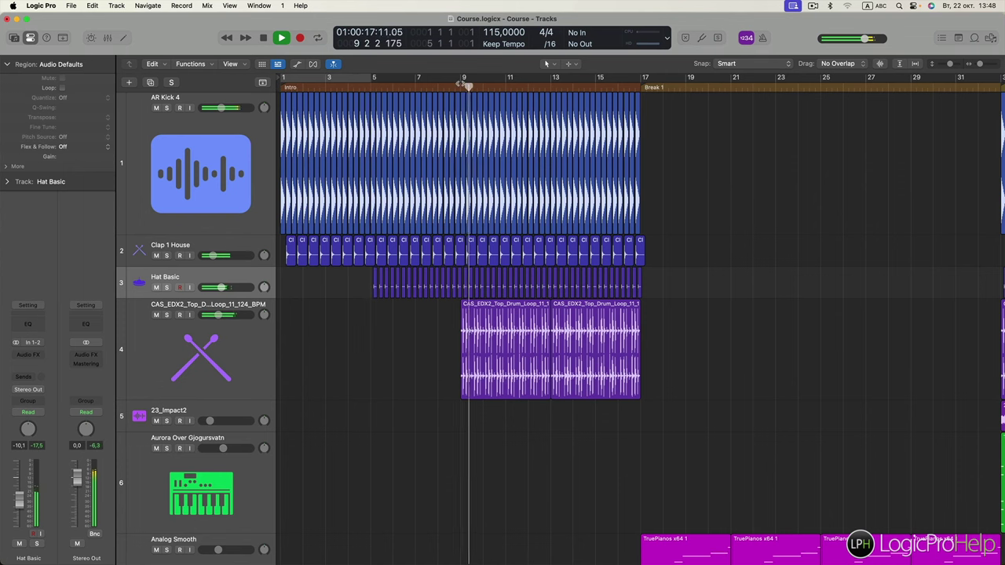
Stop playback, return the playhead to bar 1 and review the region layout from the kick down to the Bass track.
key("space")
scroll(577, 296, "down", 5)
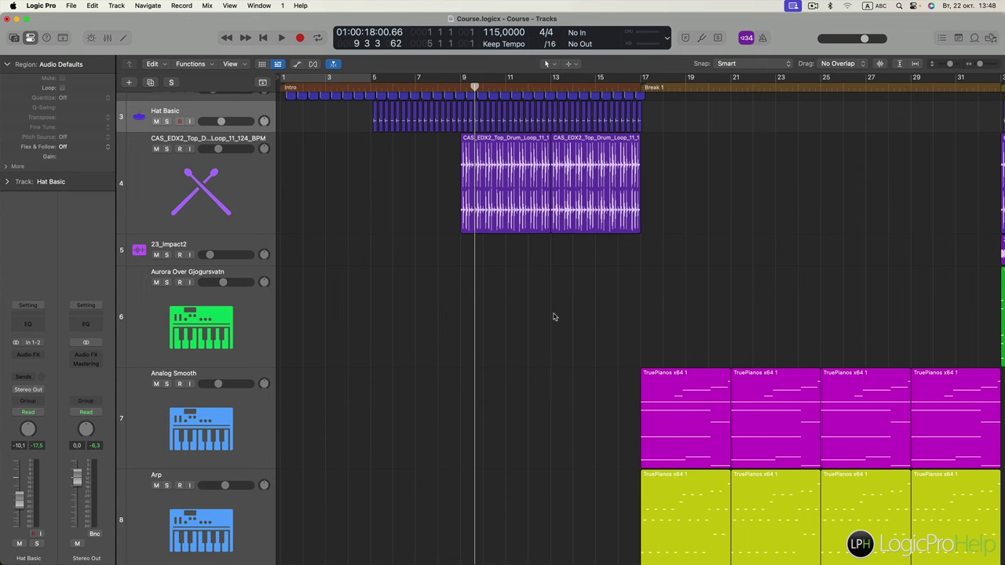
scroll(554, 316, "down", 5)
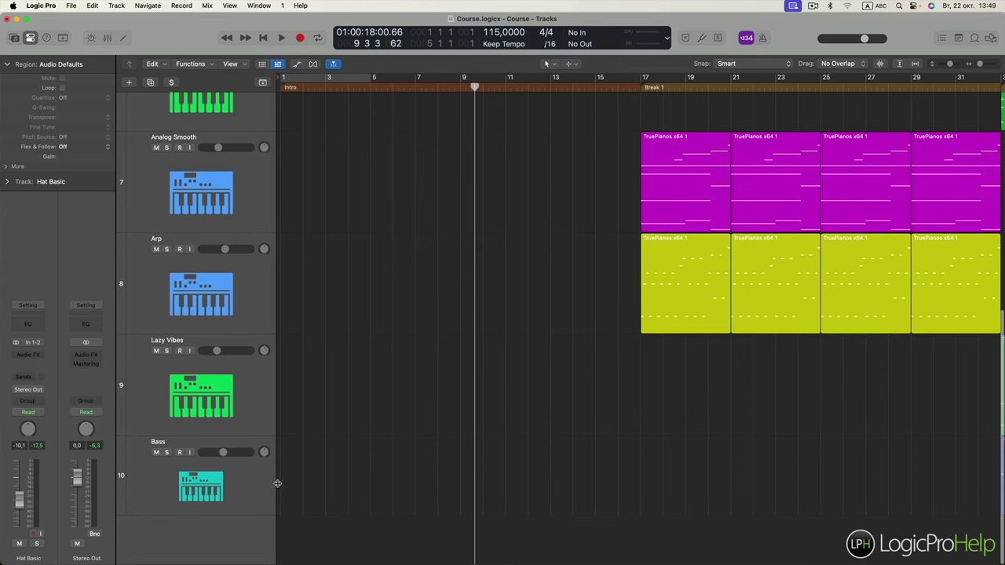
left_click(224, 453)
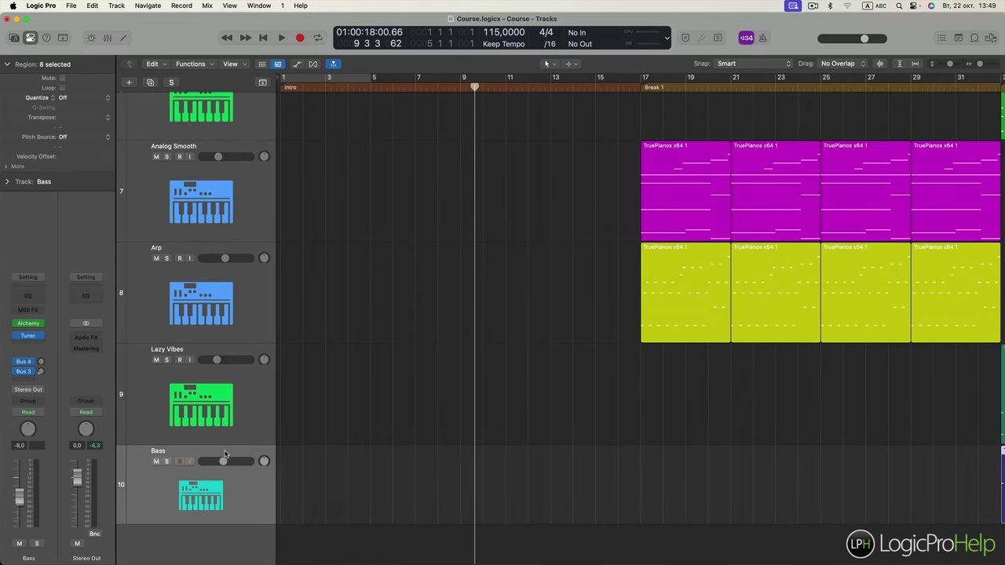
key("super+Left")
key("super+Left")
key("super+Left")
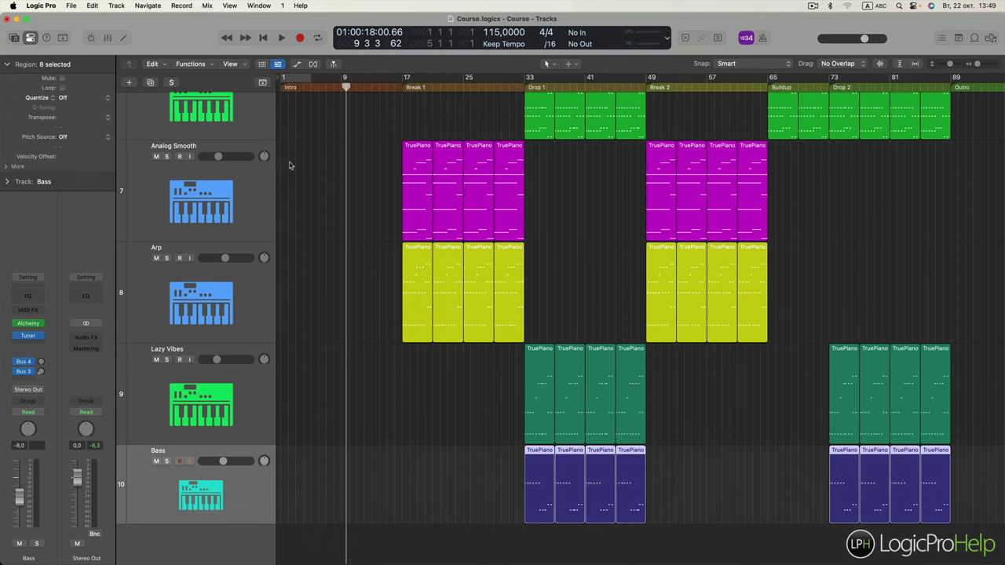
left_click(281, 93)
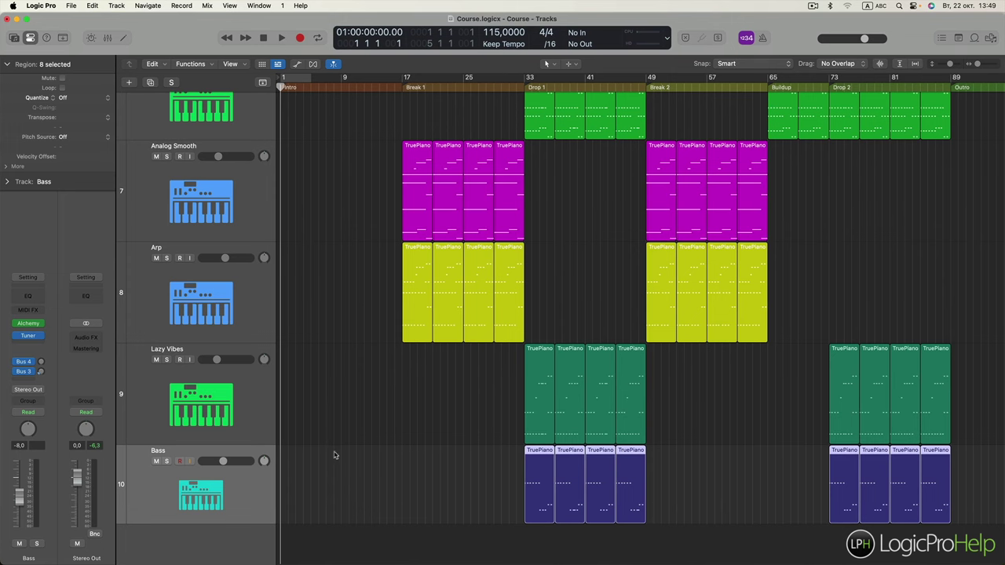
scroll(341, 457, "up", 10)
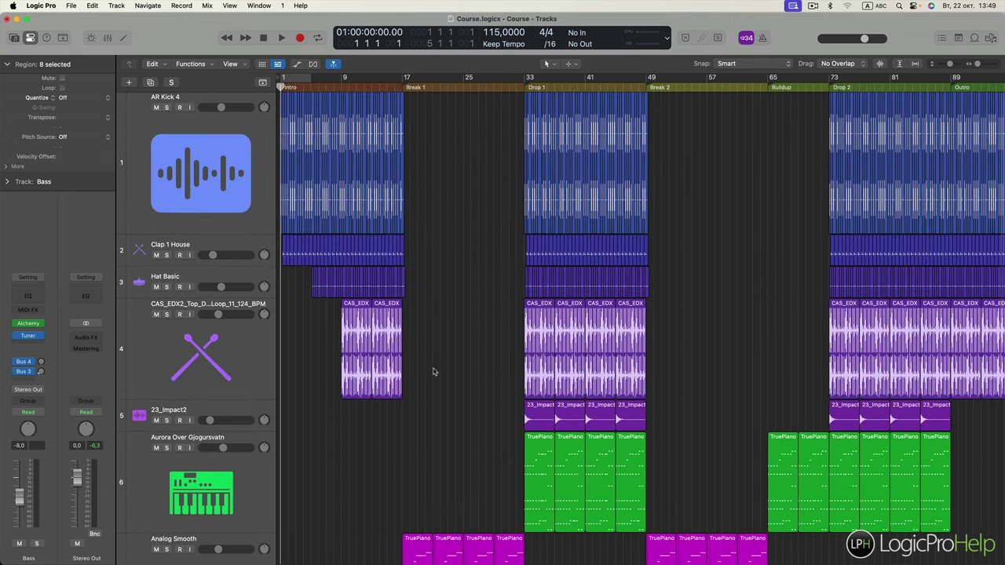
scroll(433, 371, "down", 5)
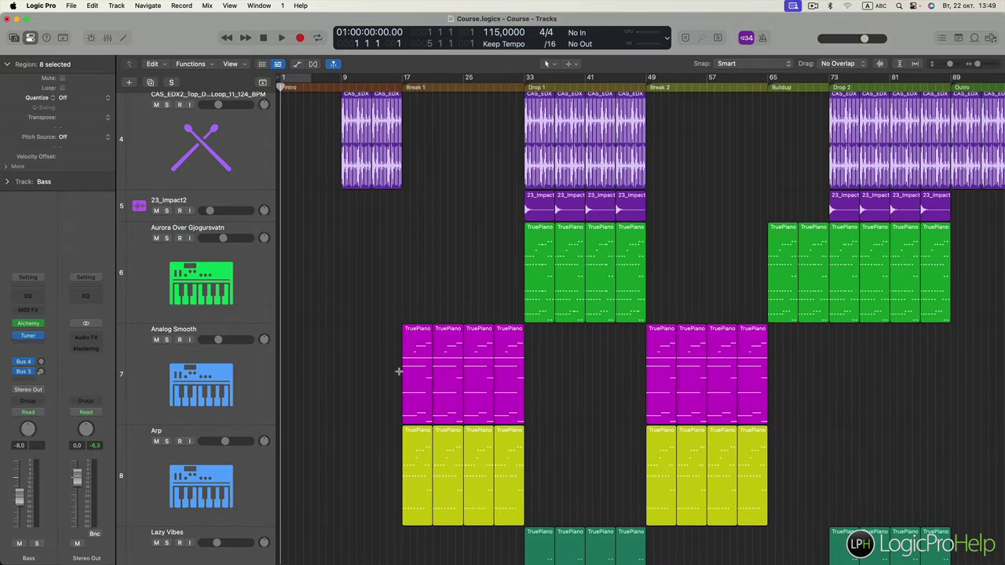
Copy the first Analog Smooth region of Break 1 to the start of the Intro at bar 1.
key("super+Right")
scroll(398, 375, "left", 3)
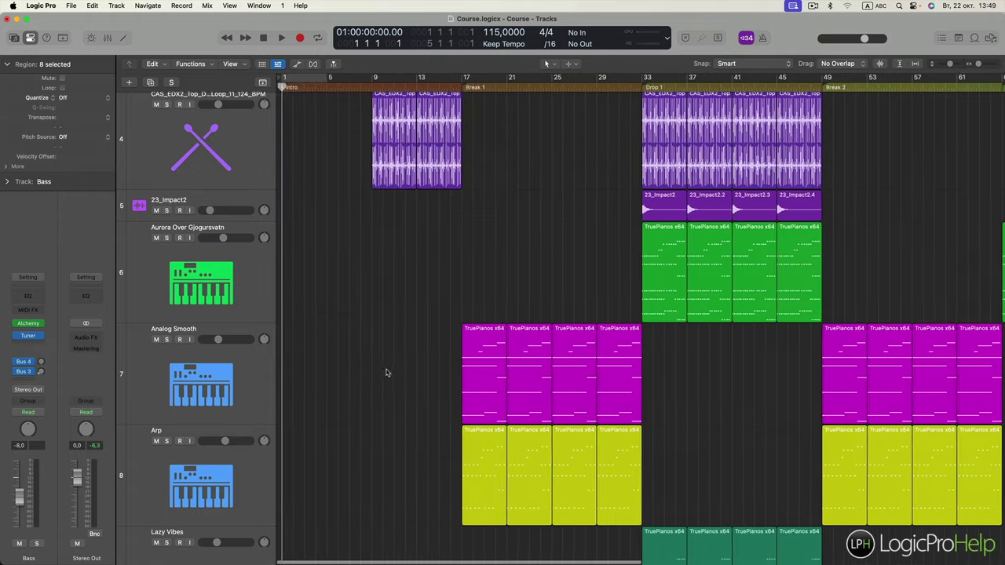
left_click_drag(465, 380, 295, 380)
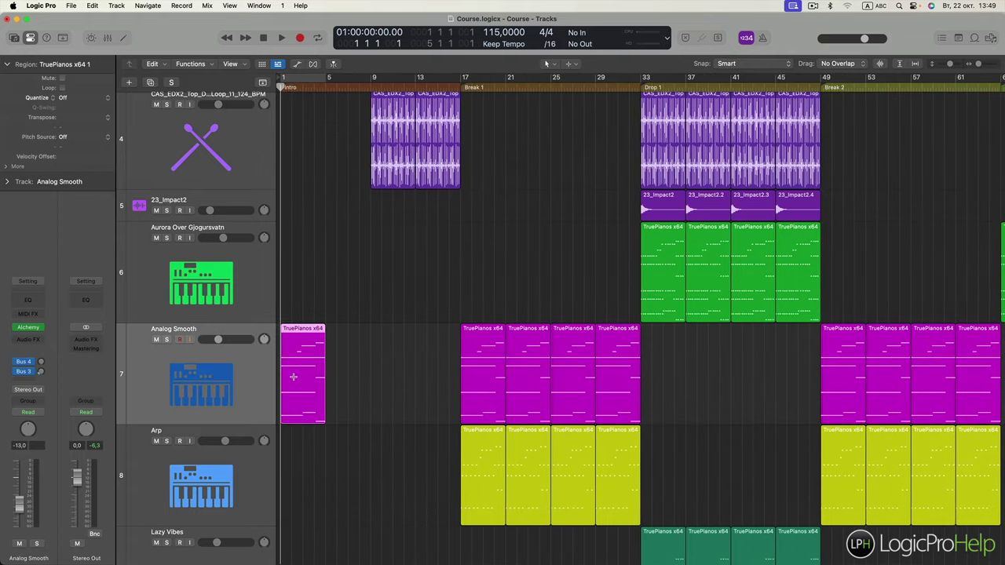
Open the copied Intro region's notes and delete the upper melody line, from C4 and D4 up to the last high note.
key("super+Right")
scroll(309, 379, "left", 1)
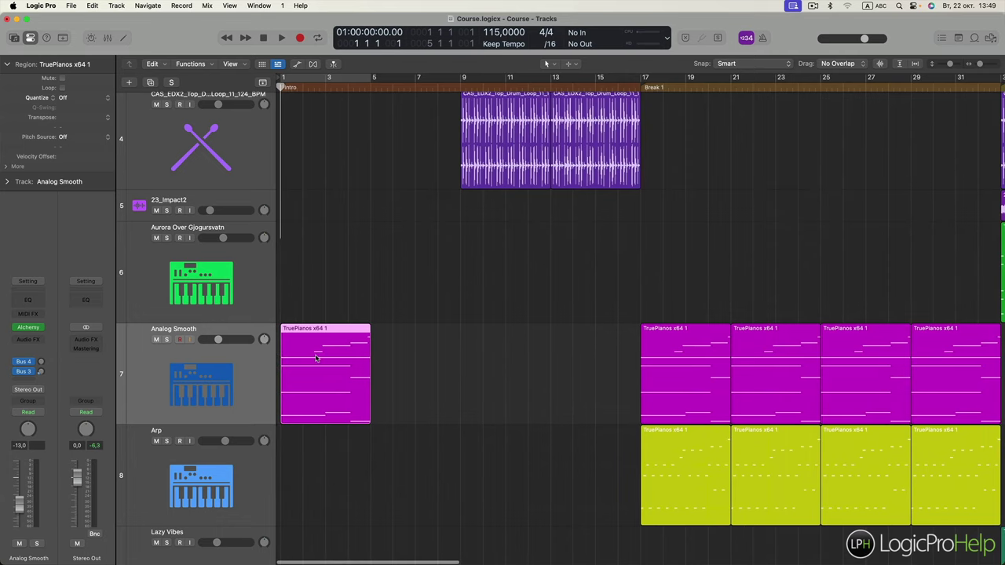
double_click(316, 358)
scroll(610, 460, "up", 2)
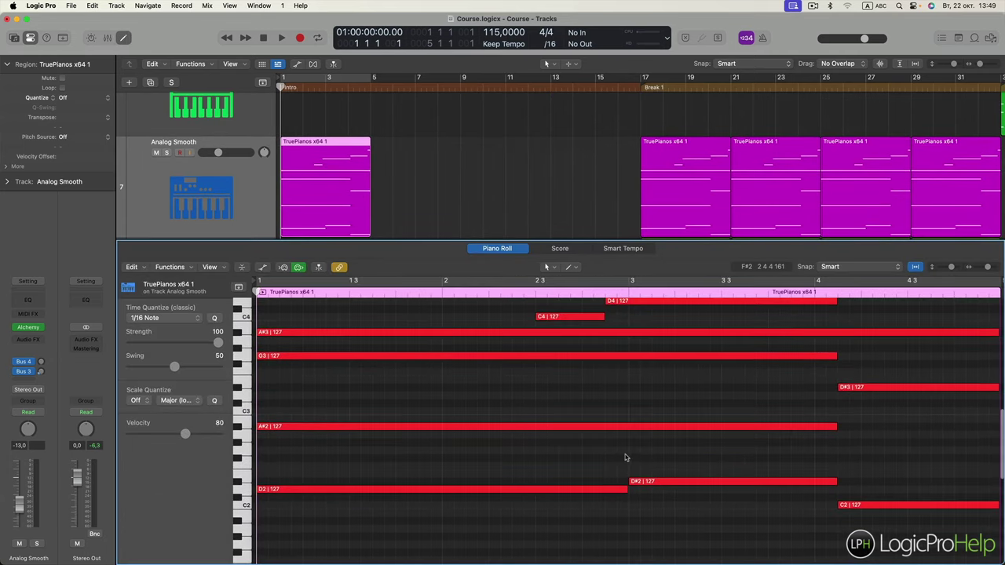
scroll(590, 353, "up", 3)
left_click(587, 351)
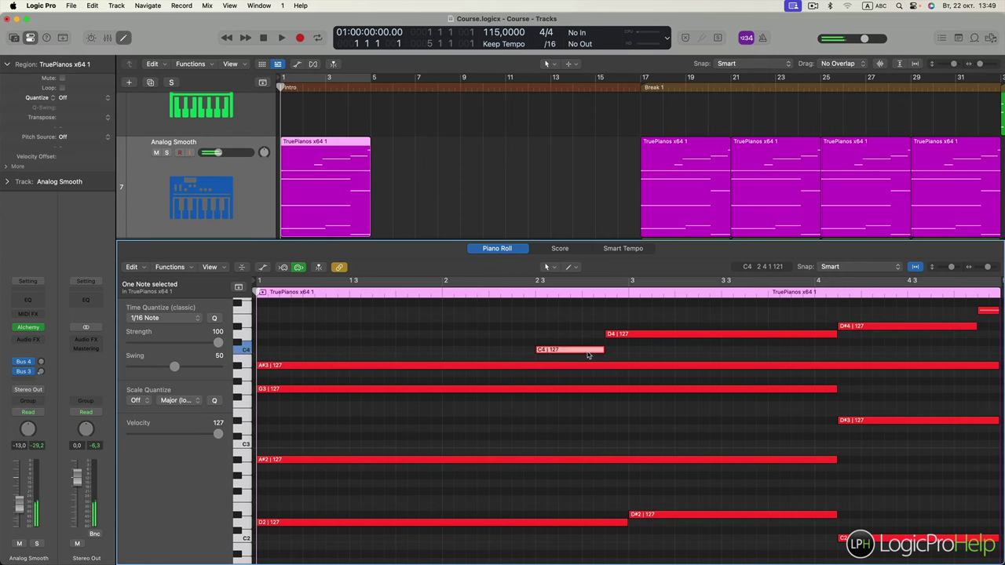
key("Delete")
left_click_drag(627, 354, 986, 308)
key("Delete")
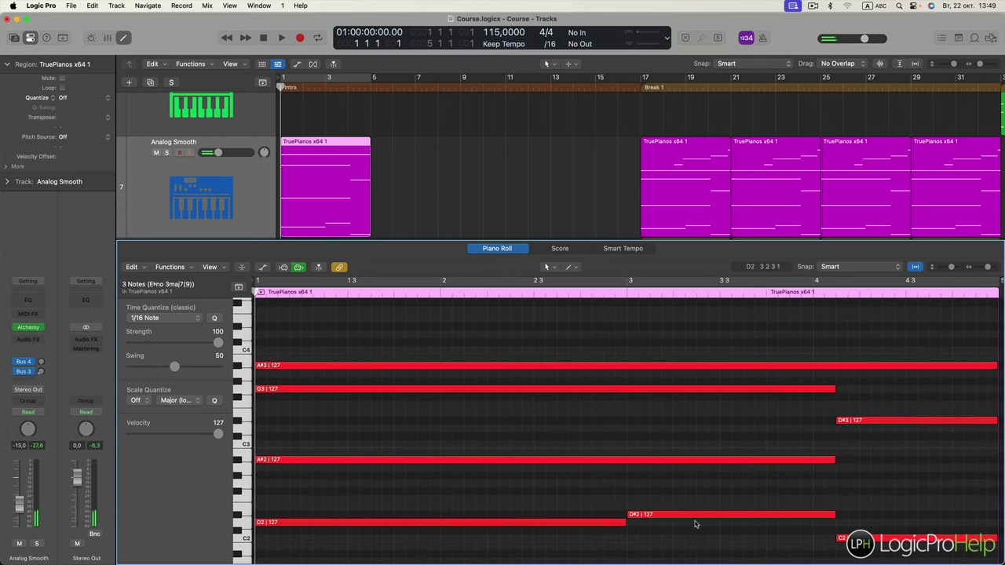
Delete the D#2, C2 and D#3 notes from the Intro chord region.
key("Delete")
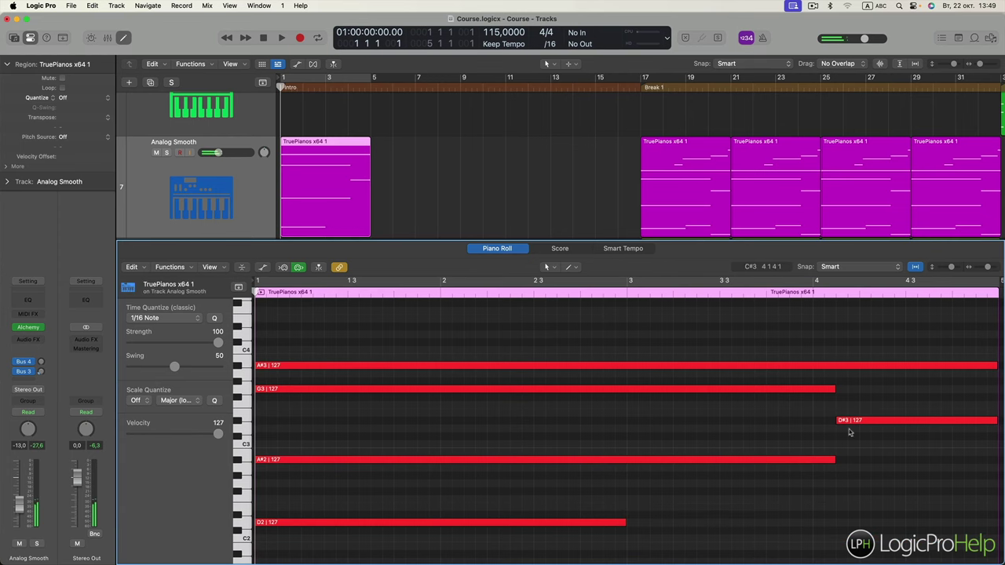
left_click(844, 420)
key("Delete")
Extend the G3, A#2 and D2 notes to the region's end at bar 5 and close the note editor.
left_click_drag(834, 389, 924, 391)
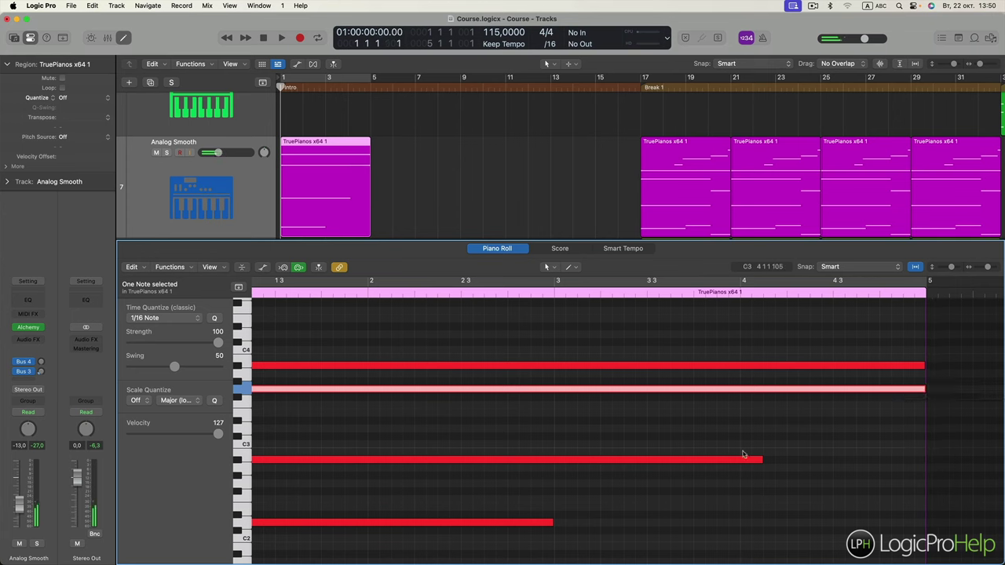
left_click_drag(758, 460, 925, 460)
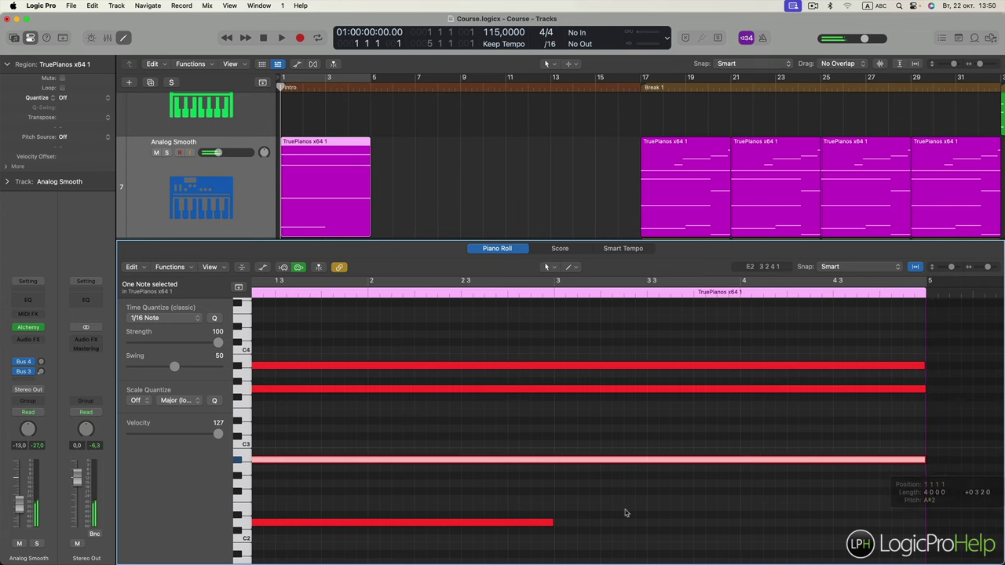
left_click_drag(551, 523, 925, 523)
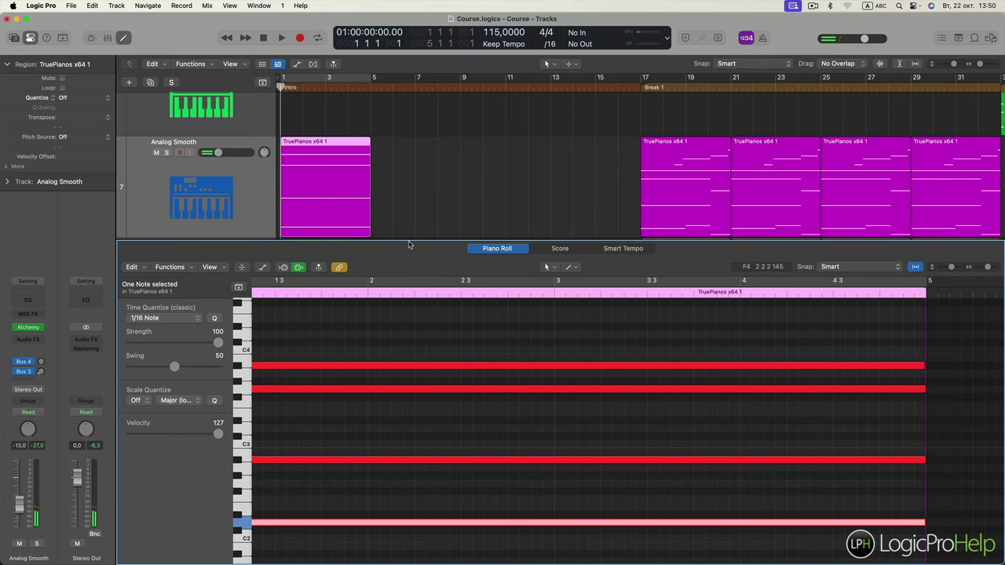
key("e")
Recolour the Analog Smooth region at bar 1 bright green and rename it Intro.
right_click(324, 148)
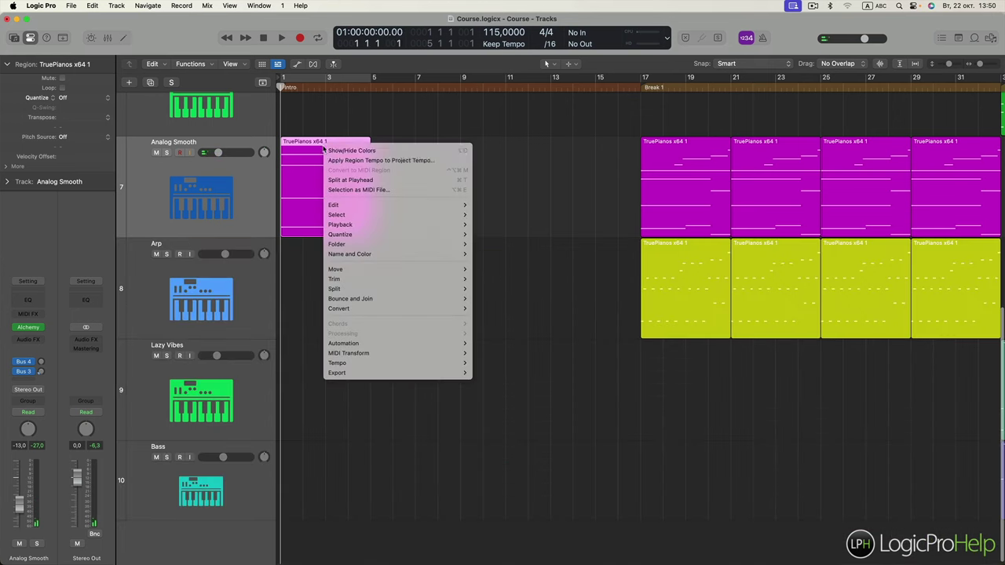
left_click(350, 150)
left_click(167, 524)
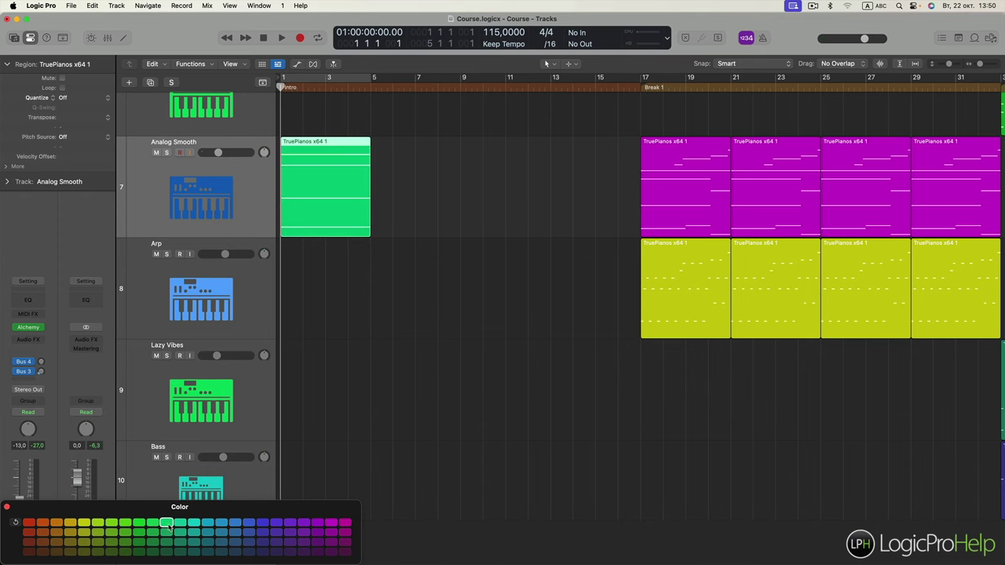
key("e")
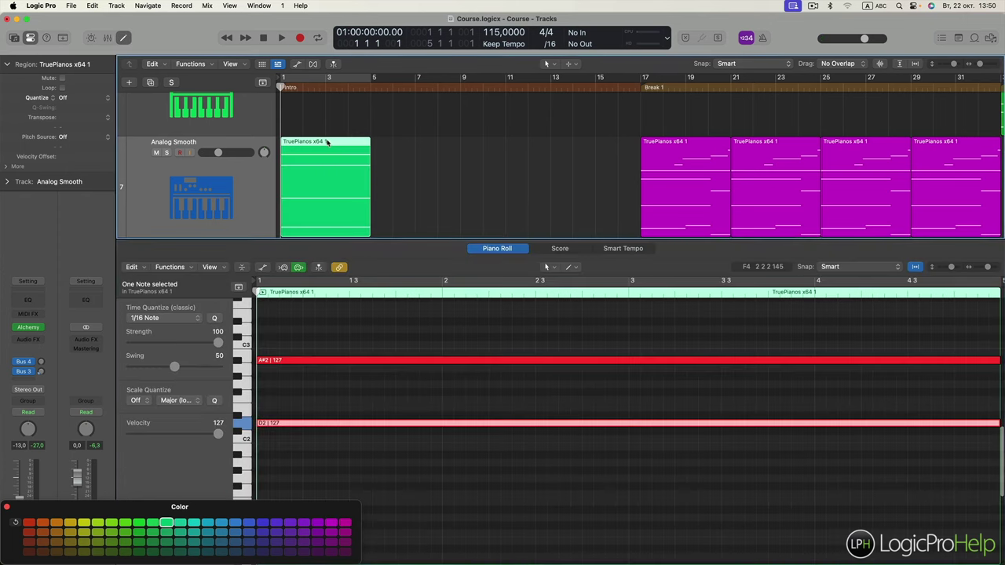
key("e")
double_click(328, 142)
type("Int")
key("Return")
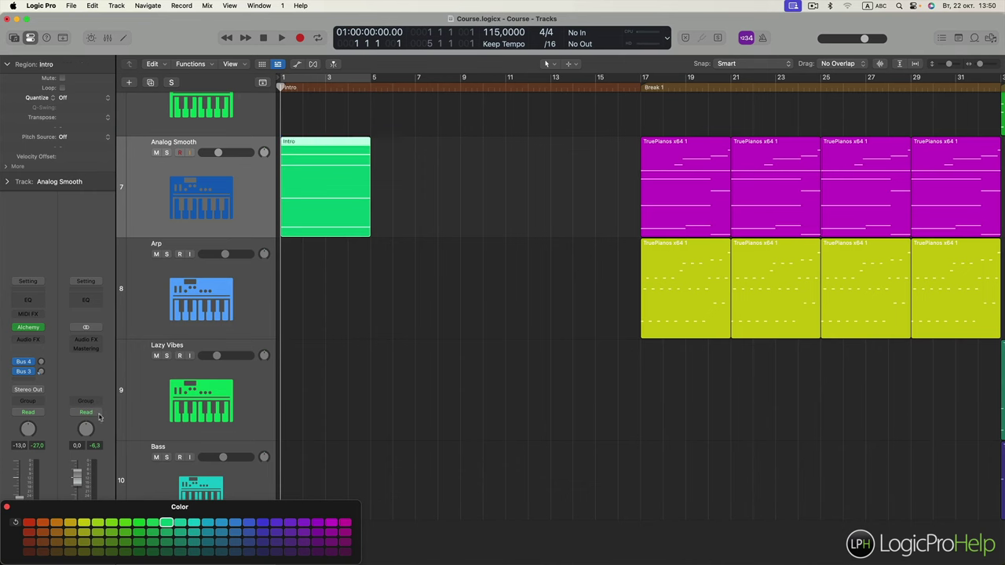
left_click(7, 508)
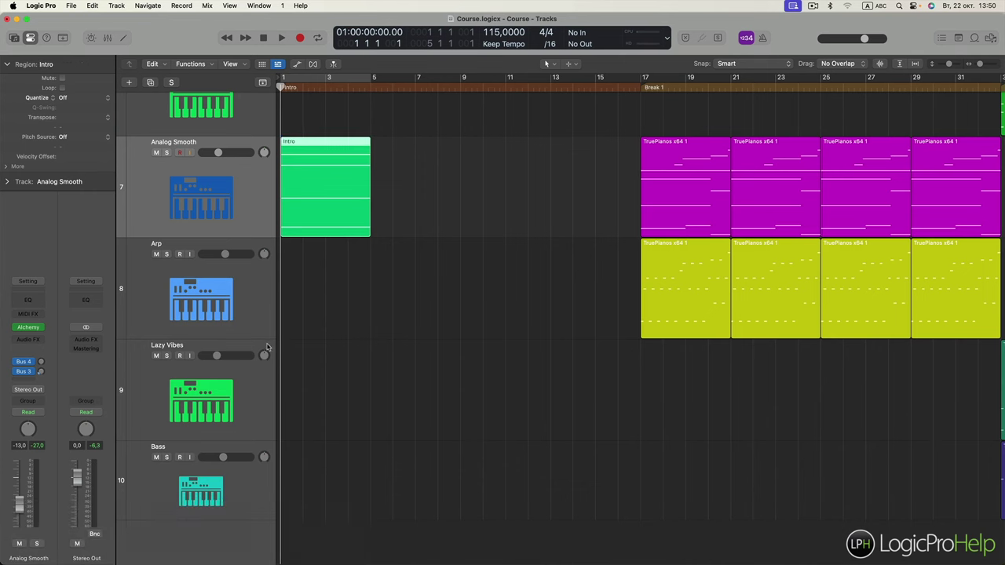
Repeat the green Intro region three times to fill the Analog Smooth track up to bar 17.
key("super+r")
key("super+r")
key("super+r")
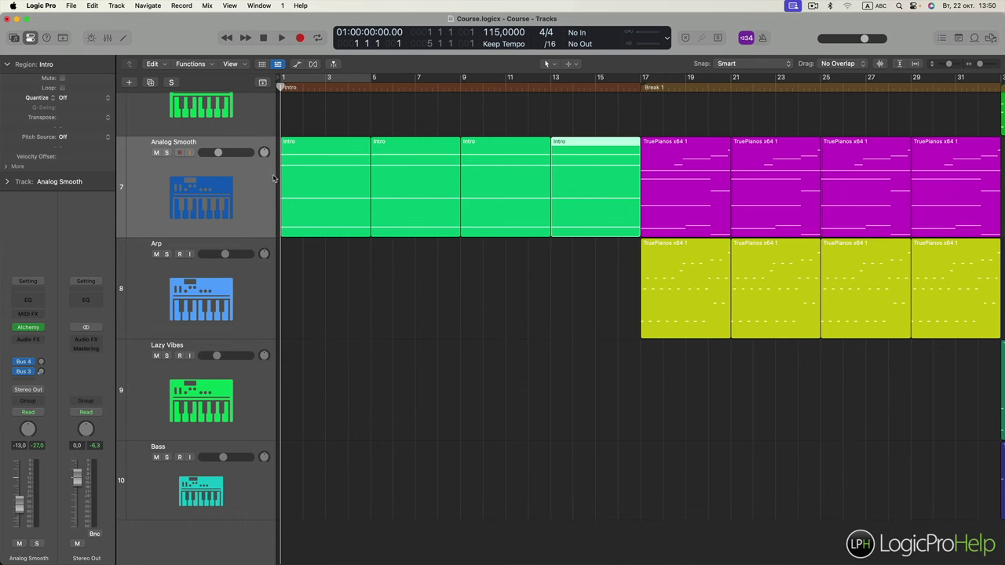
View the Analog Smooth track's Alchemy synth settings and the list of available audio effects.
mouse_move(32, 332)
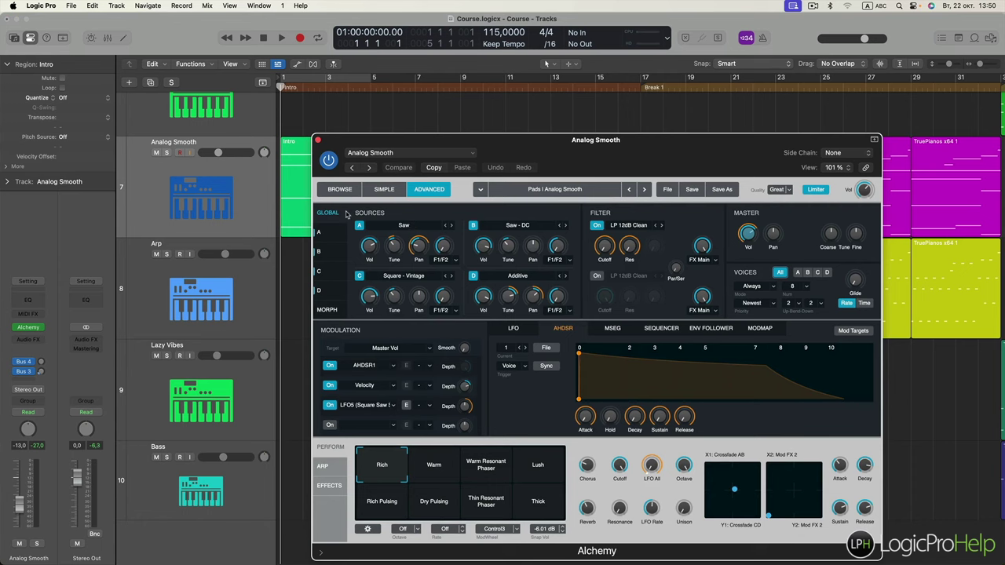
left_click(317, 140)
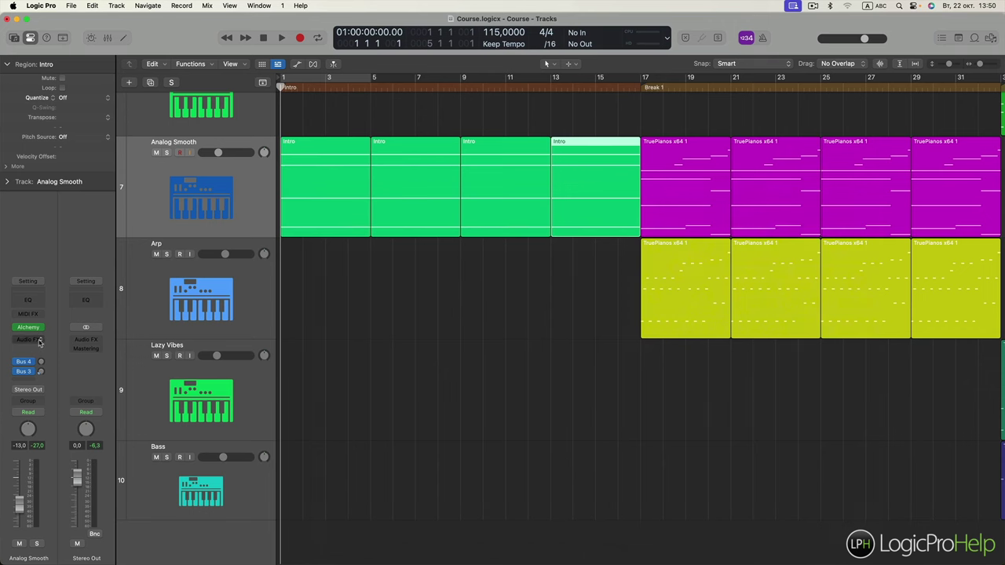
left_click(39, 341)
mouse_move(40, 343)
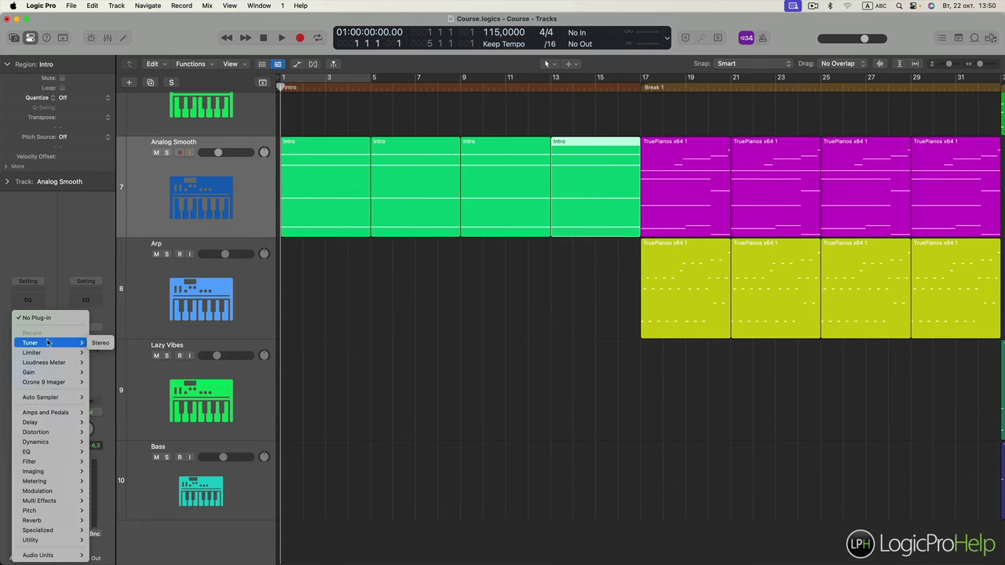
left_click(74, 260)
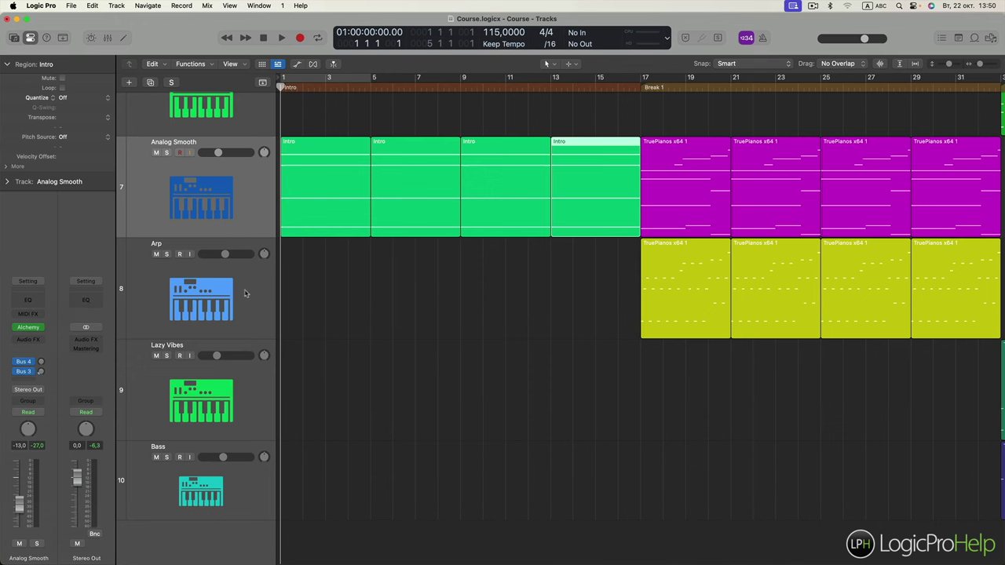
Show automation and draw an Analog Smooth volume ramp from about -40.8 dB at bar 1 to -13.0 dB at bar 17.
key("a")
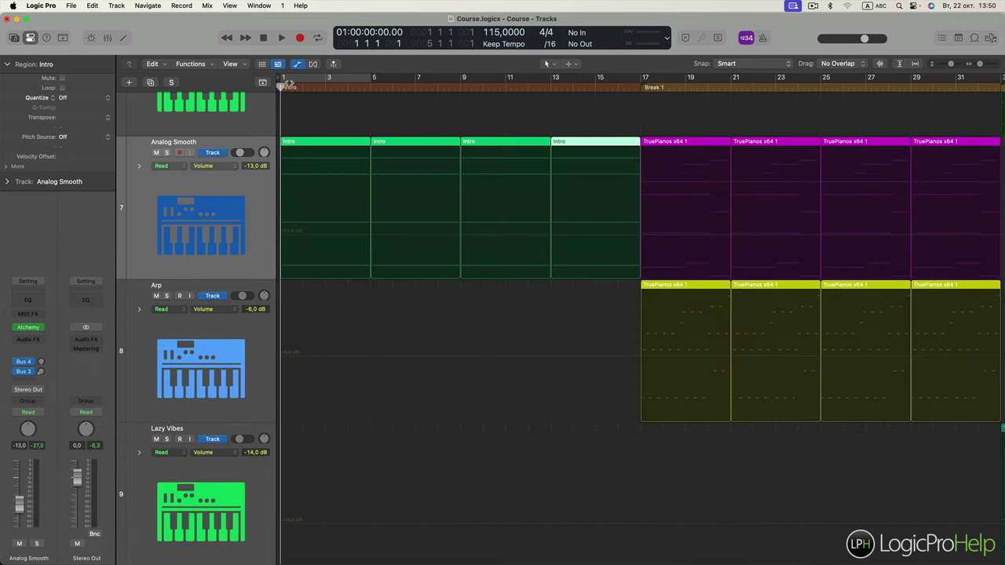
left_click(296, 64)
left_click(295, 64)
left_click(284, 238)
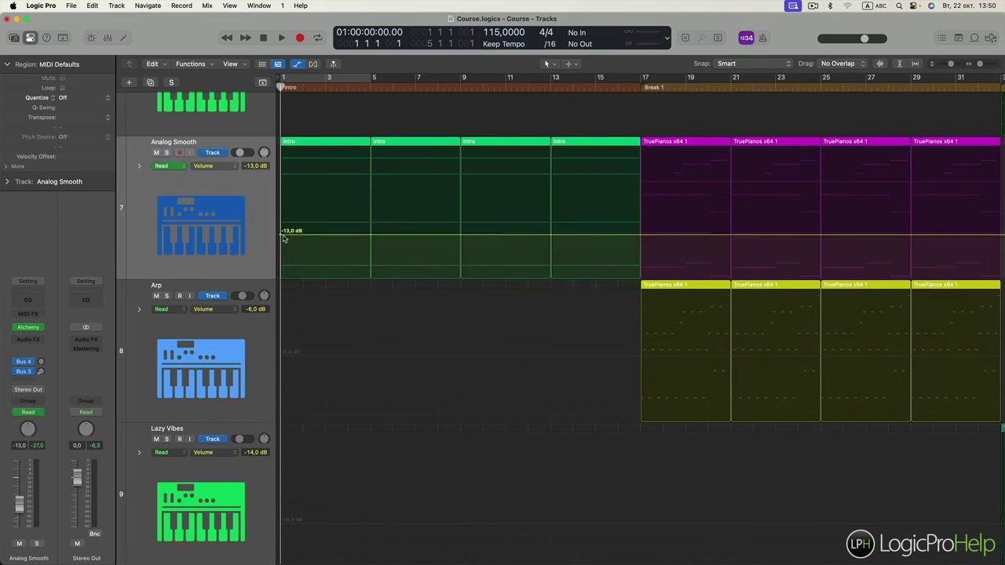
left_click(639, 236)
left_click_drag(282, 238, 284, 274)
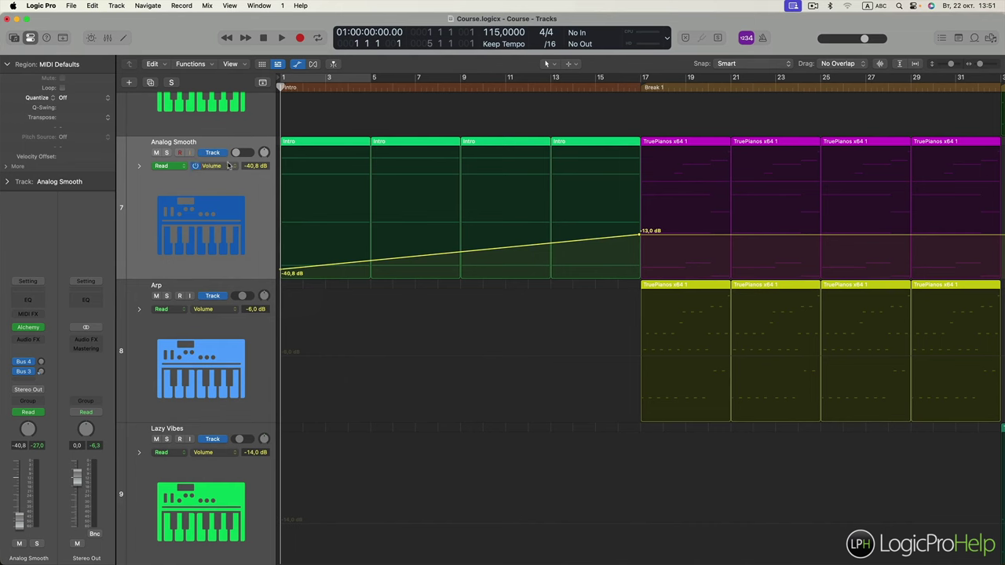
Audition the Analog Smooth fade-in soloed from bar 1, unsolo the track and return the playhead to bar 1.
left_click(167, 153)
key("space")
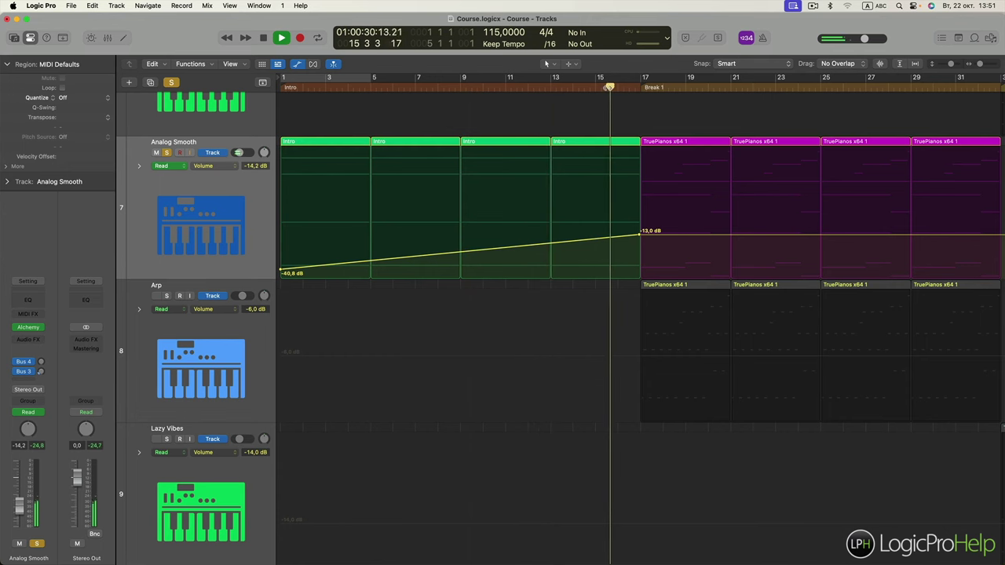
key("space")
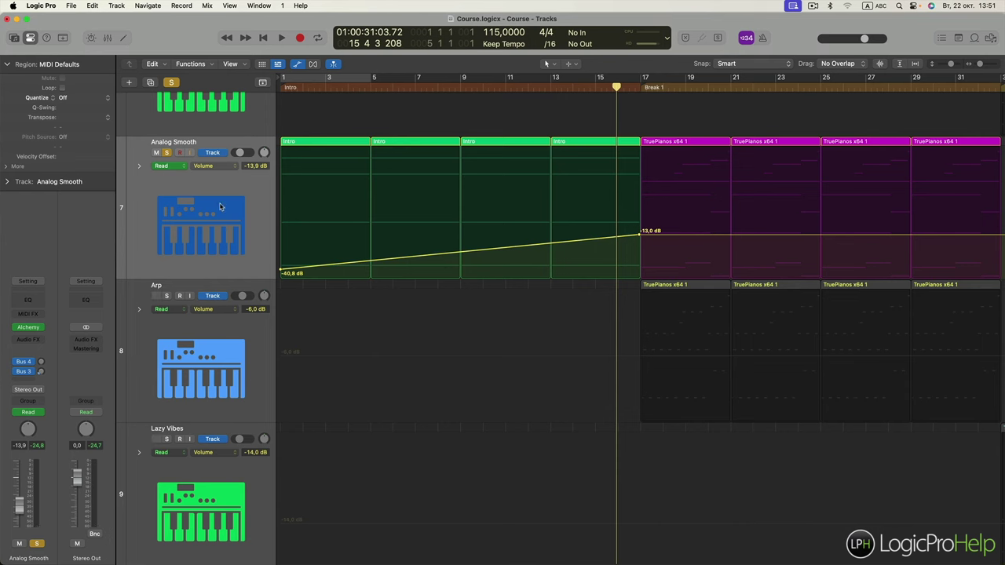
left_click(166, 153)
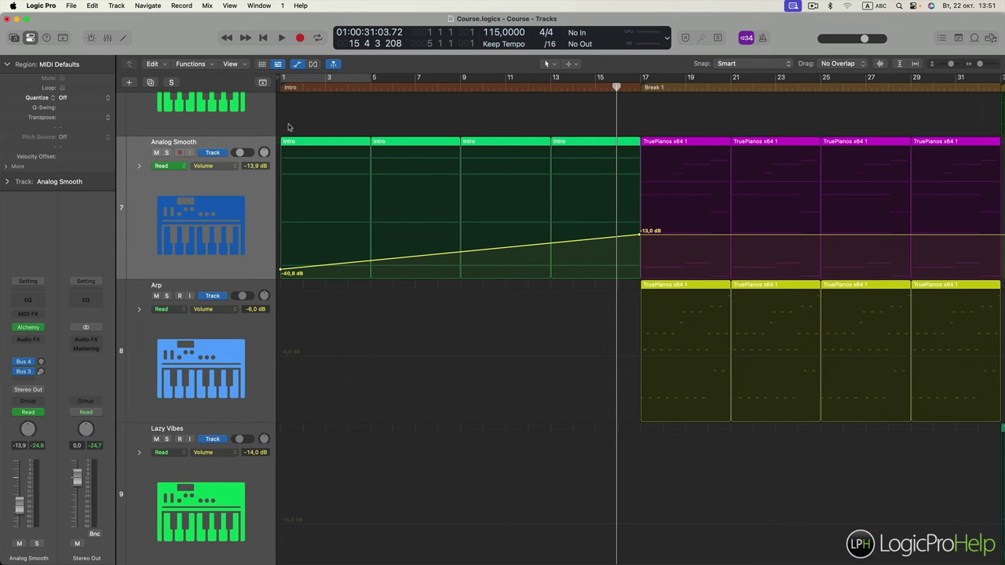
left_click(282, 86)
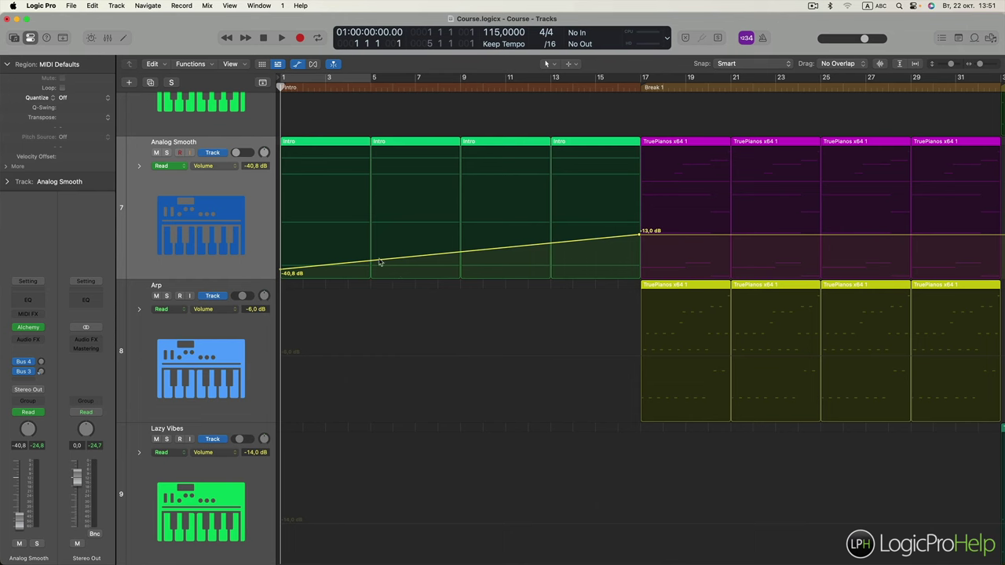
Open the choice of automation parameters for the Analog Smooth track.
left_click(227, 166)
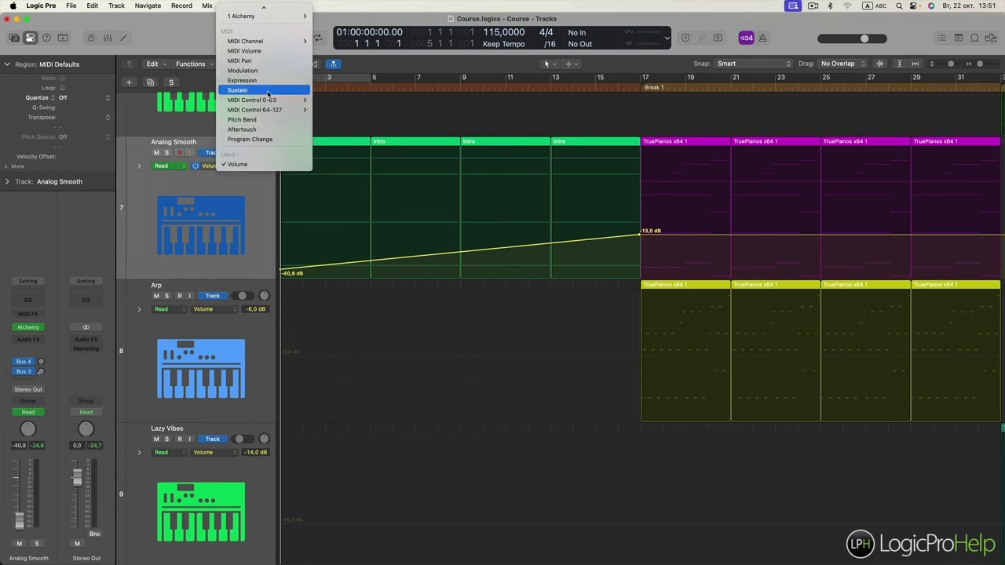
Close the automation parameter list without choosing anything and play the arrangement from the start of the Intro.
mouse_move(259, 46)
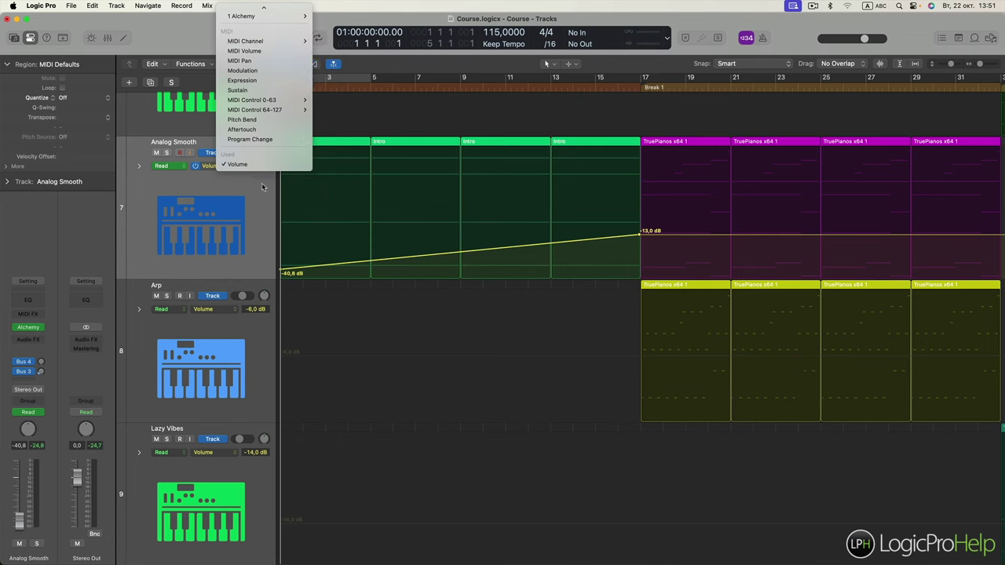
left_click(263, 186)
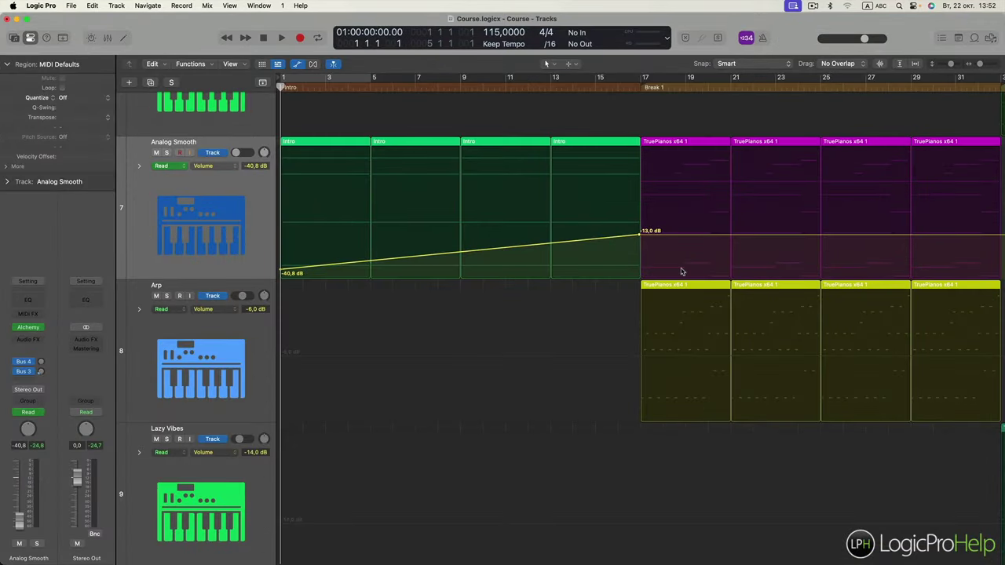
left_click(27, 18)
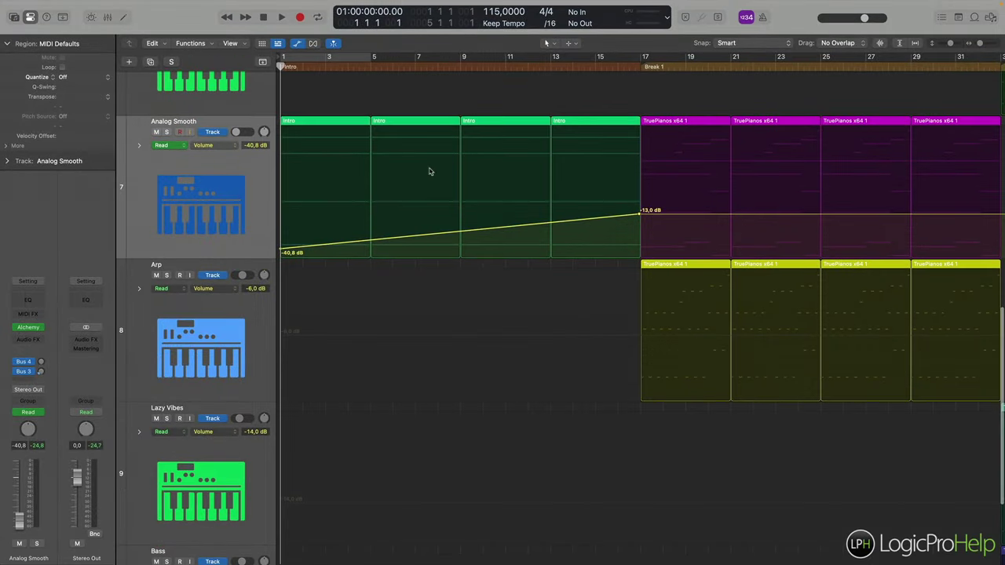
scroll(401, 190, "up", 4)
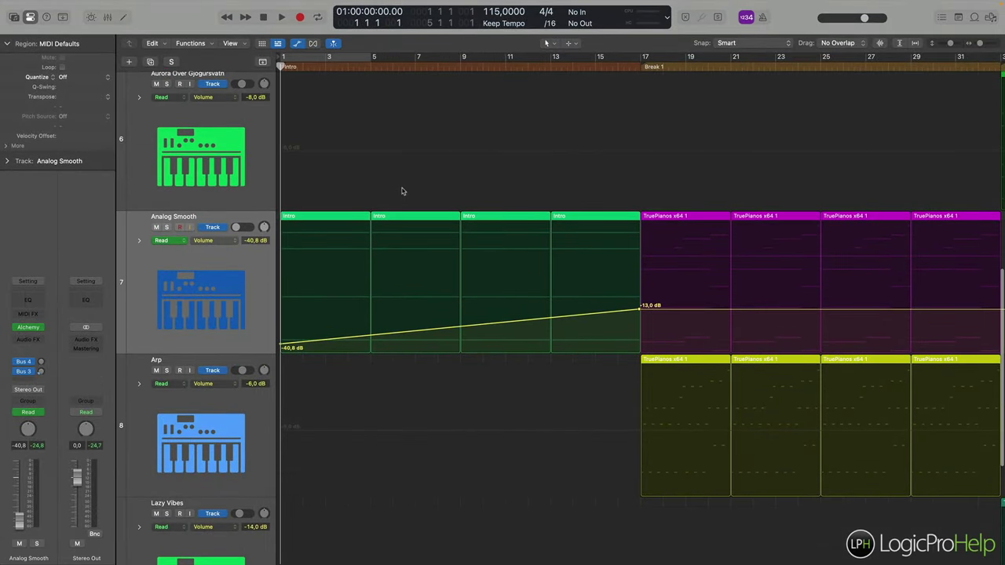
key("space")
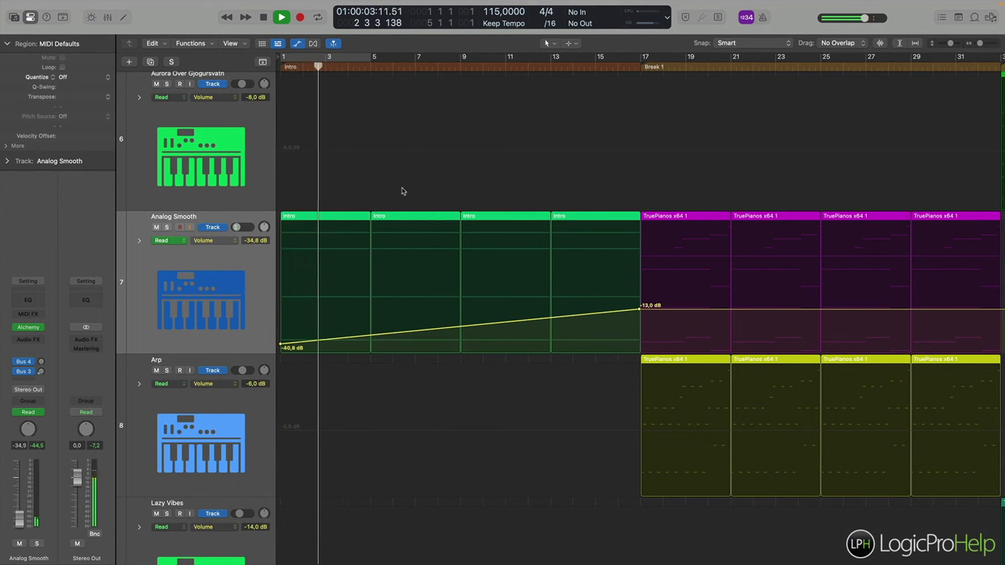
Hide the track automation and delete the last four AR Kick 4 regions of the Intro, just before Break 1.
scroll(432, 197, "up", 15)
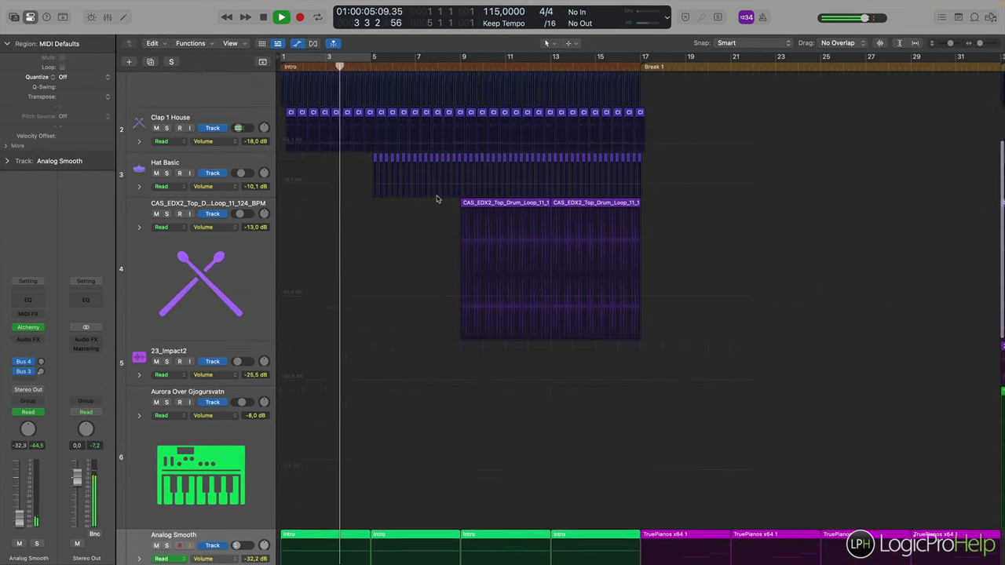
scroll(643, 173, "up", 2)
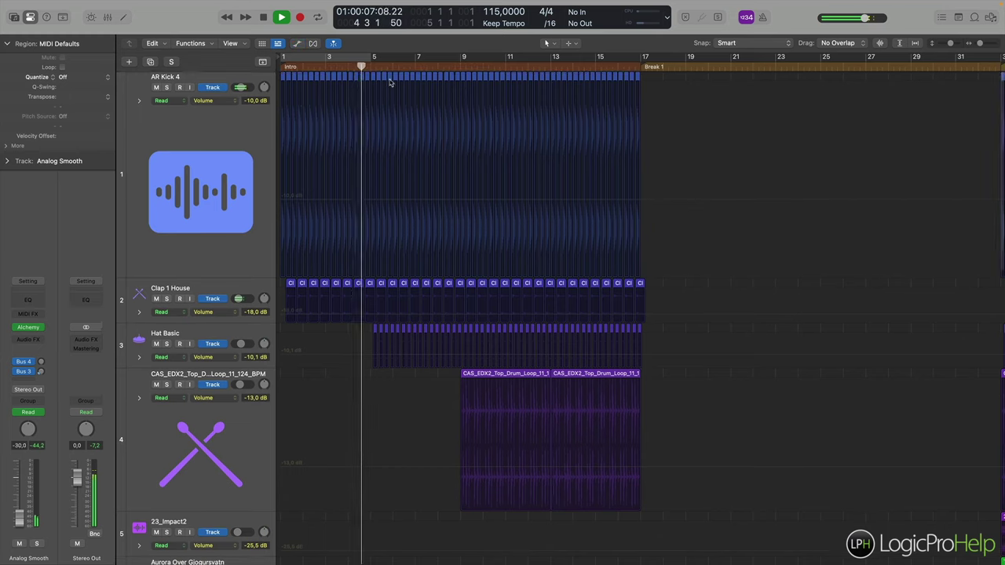
left_click(298, 44)
left_click_drag(673, 131, 619, 130)
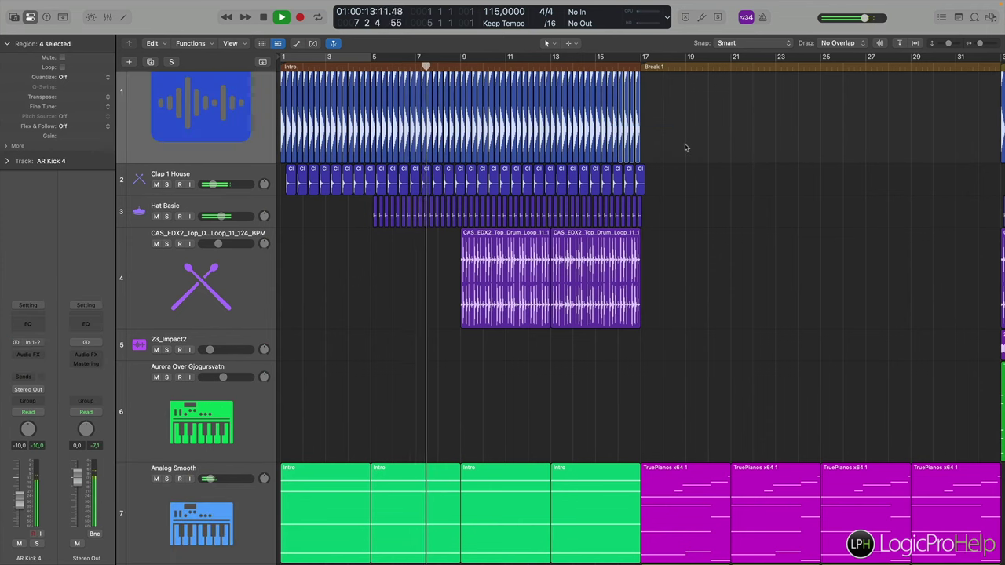
key("Delete")
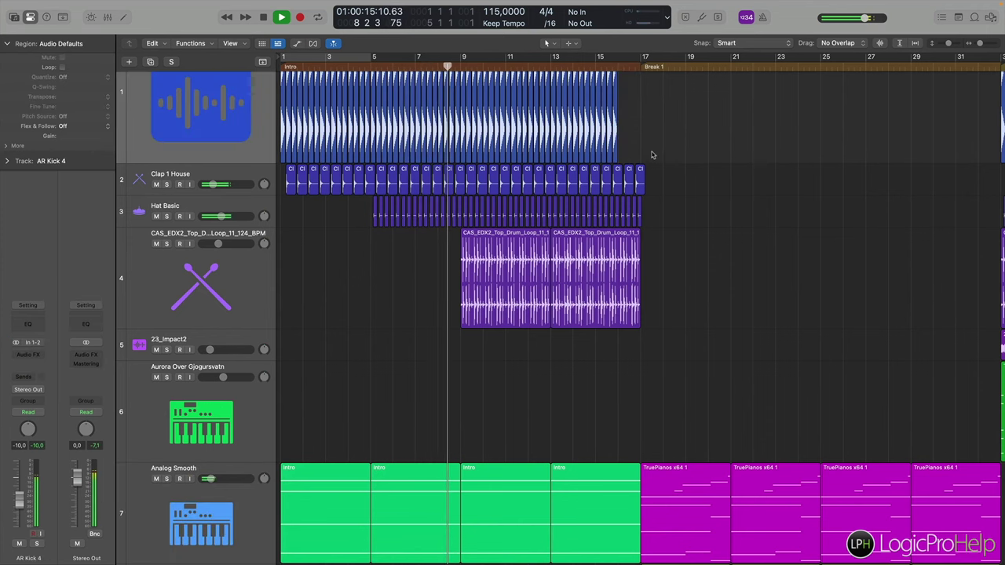
Review the Analog Smooth track's volume automation and its Alchemy instrument during playback.
scroll(650, 154, "down", 5)
scroll(651, 154, "up", 2)
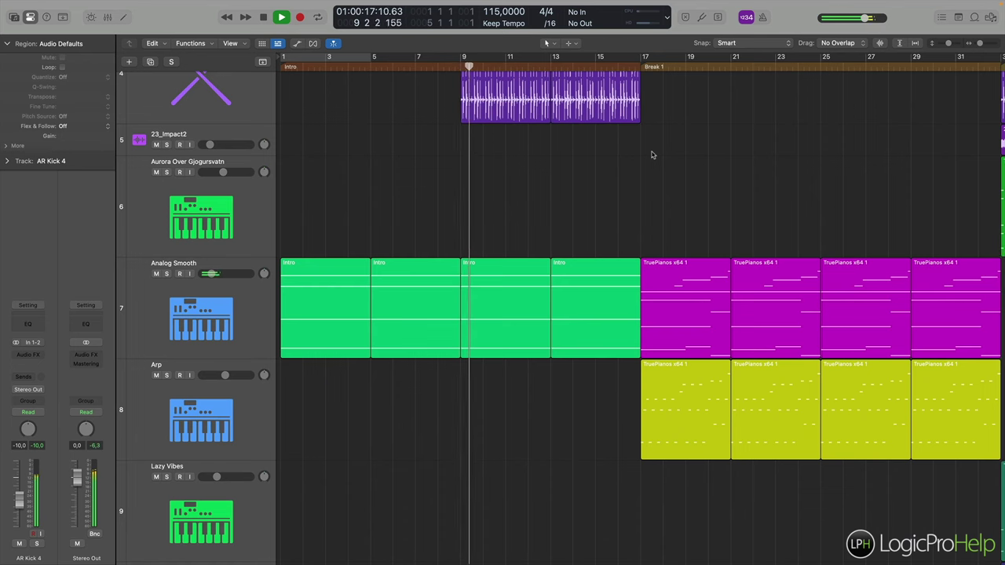
left_click(255, 270)
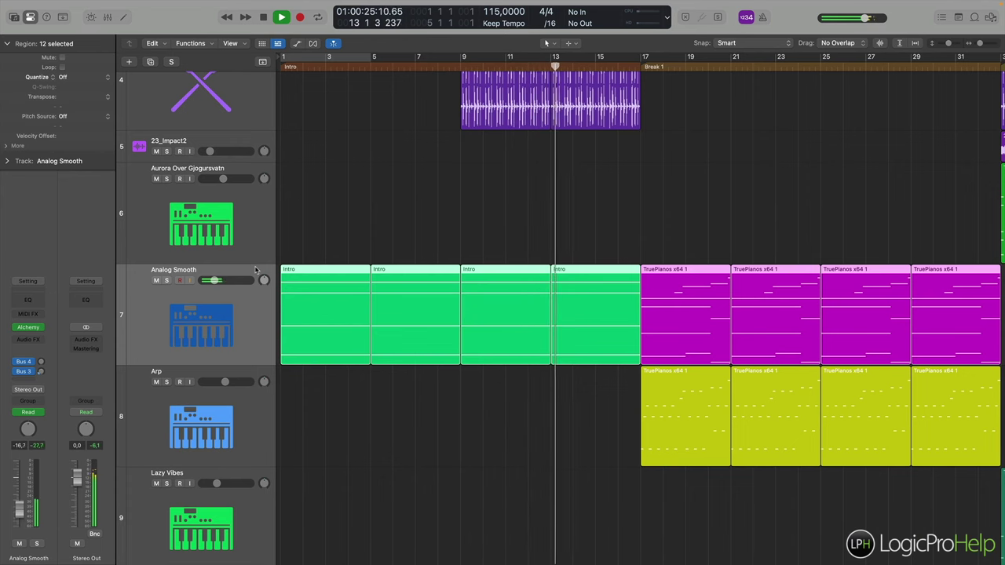
key("a")
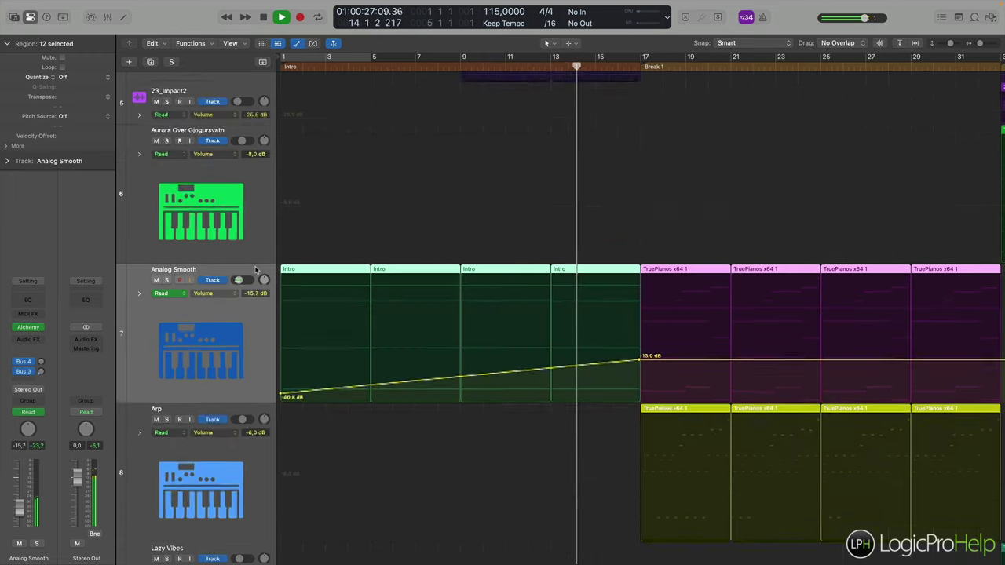
scroll(390, 296, "up", 1)
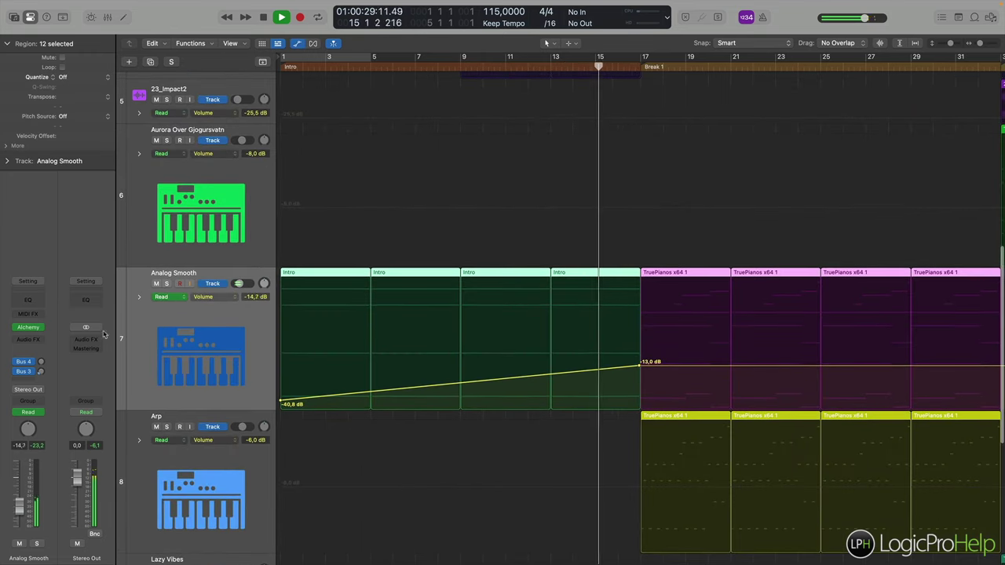
left_click(30, 328)
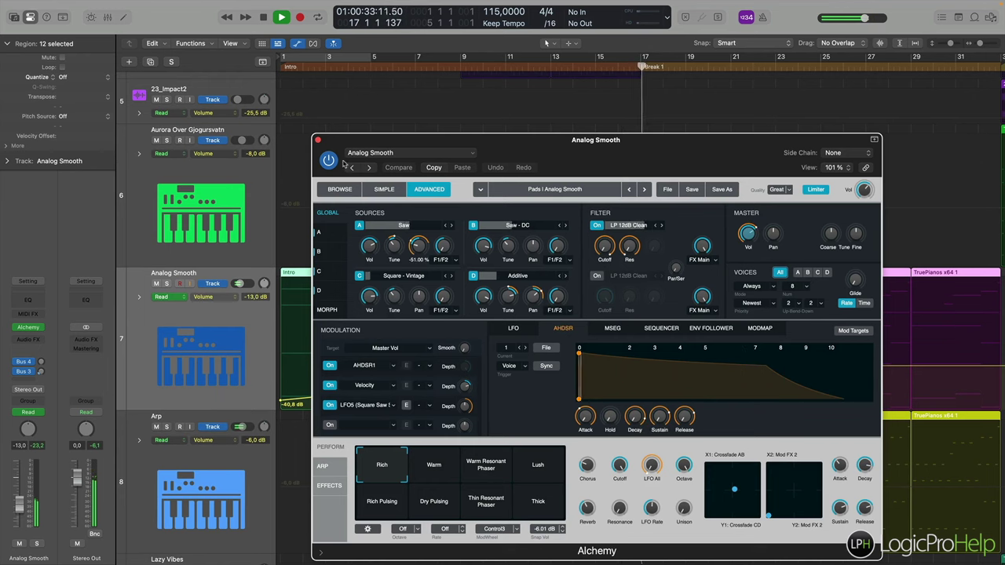
left_click(317, 140)
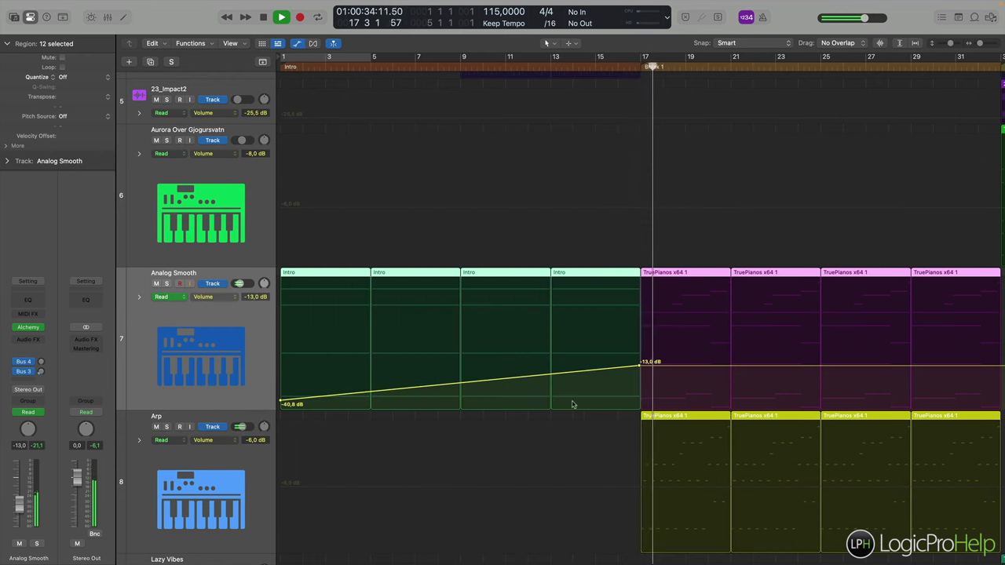
Lower the Arp track's volume to -15.0 dB and stop playback.
left_click(225, 417)
left_click_drag(240, 426, 237, 427)
key("space")
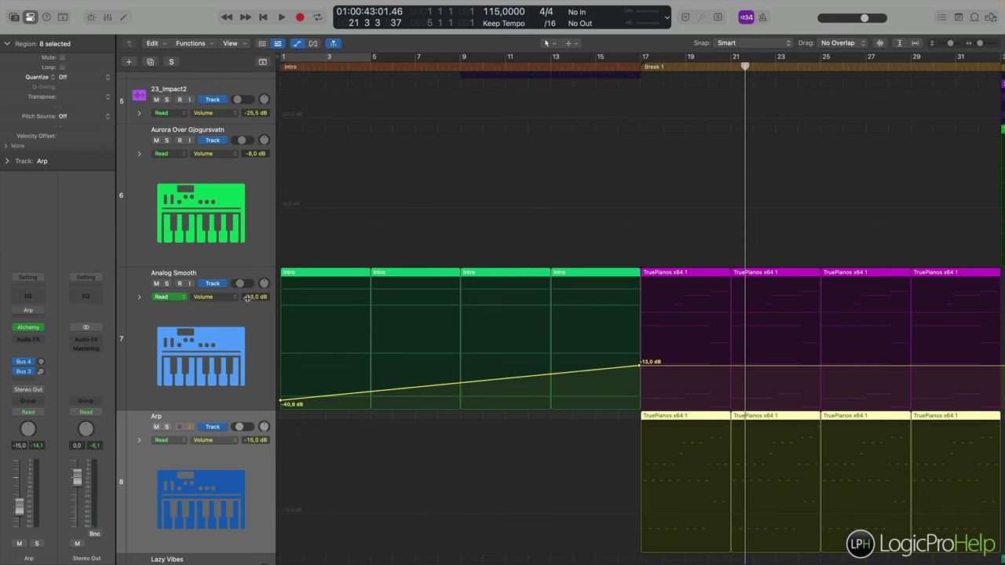
Look over the Alchemy envelope settings on the Analog Smooth track, close the instrument, and hide the track automation.
left_click(211, 273)
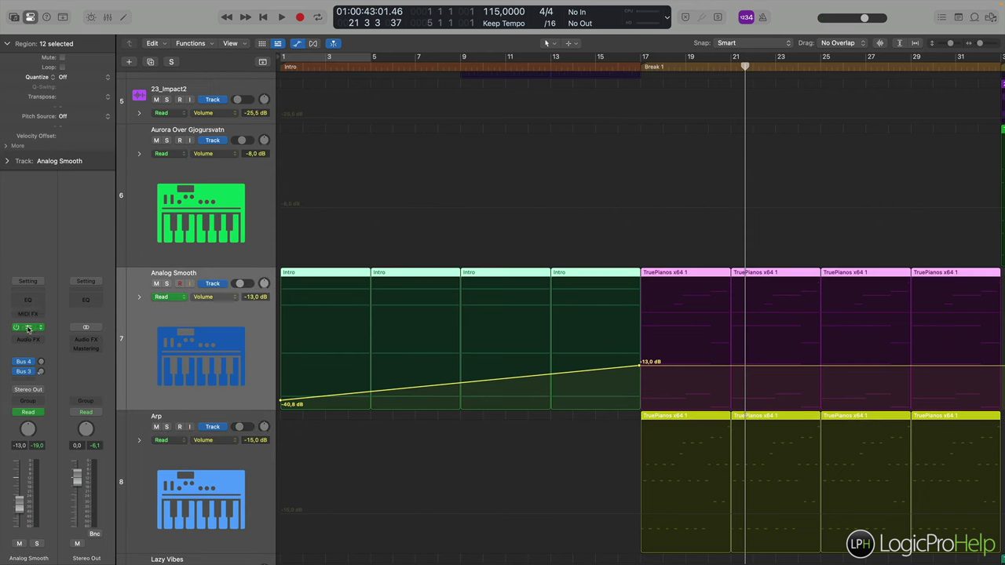
key("v")
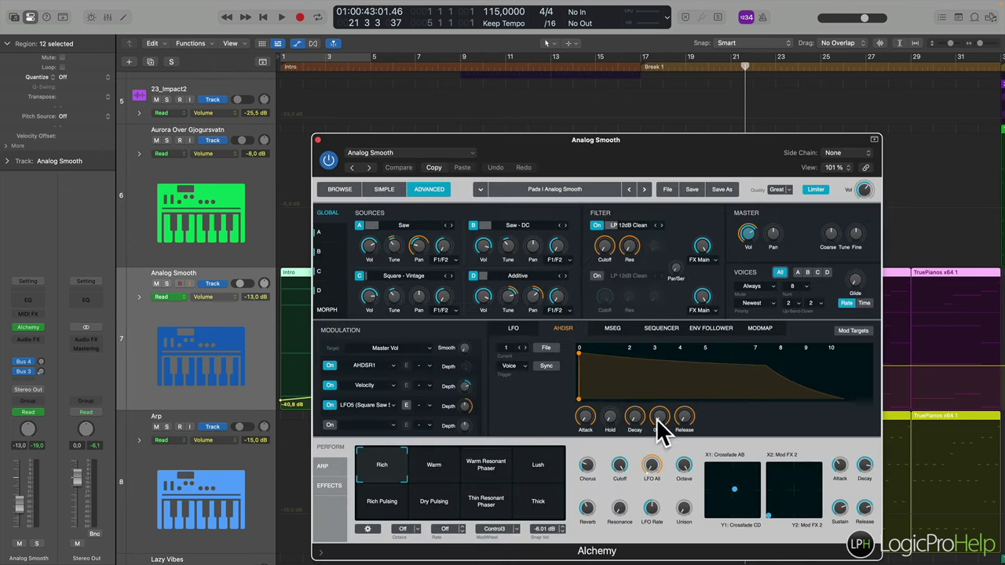
left_click(318, 140)
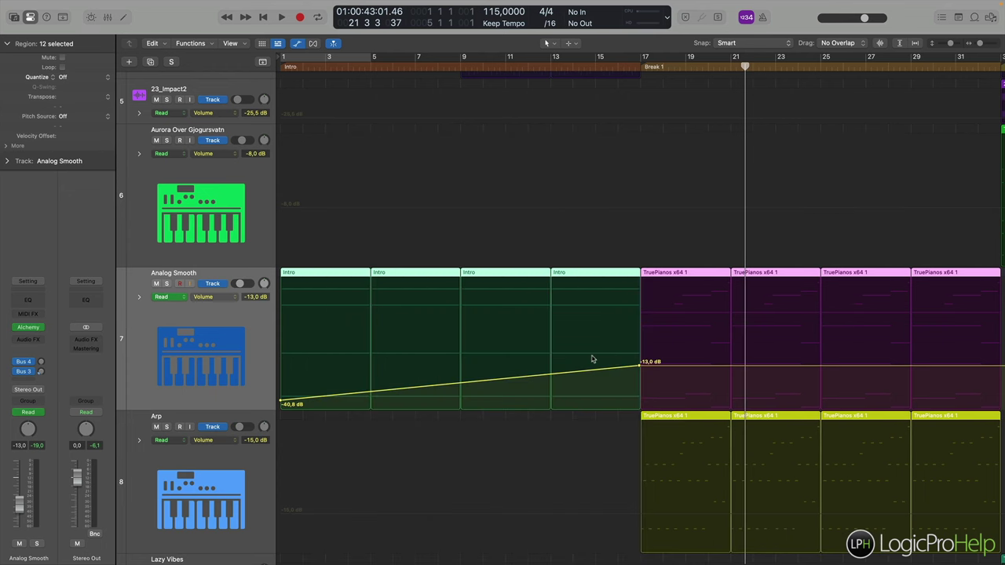
key("a")
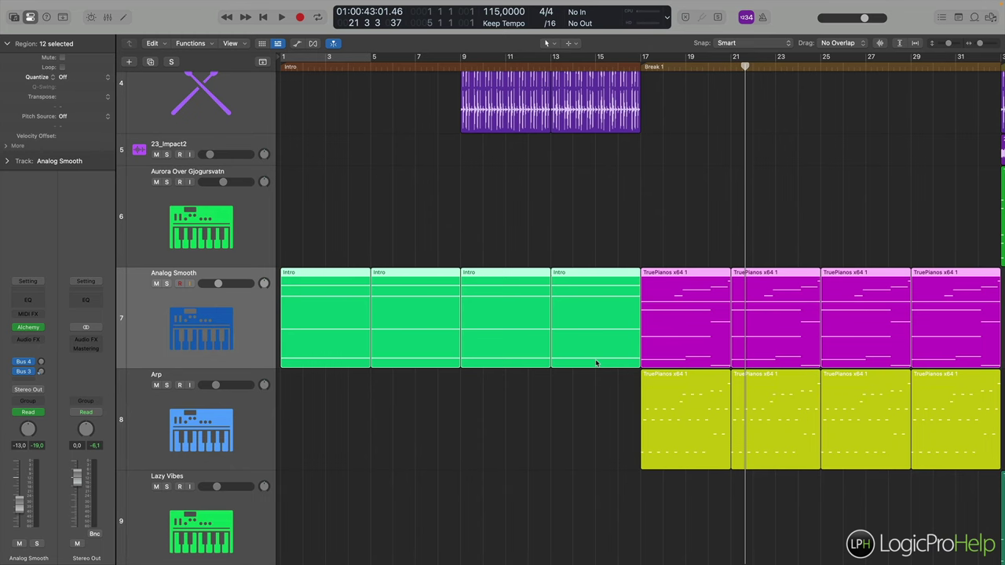
Delete the CAS_EDX2 top drum loop and Hat Basic regions in the first half of Drop 1, from bar 33.
key("super+Left")
key("super+Left")
key("super+Left")
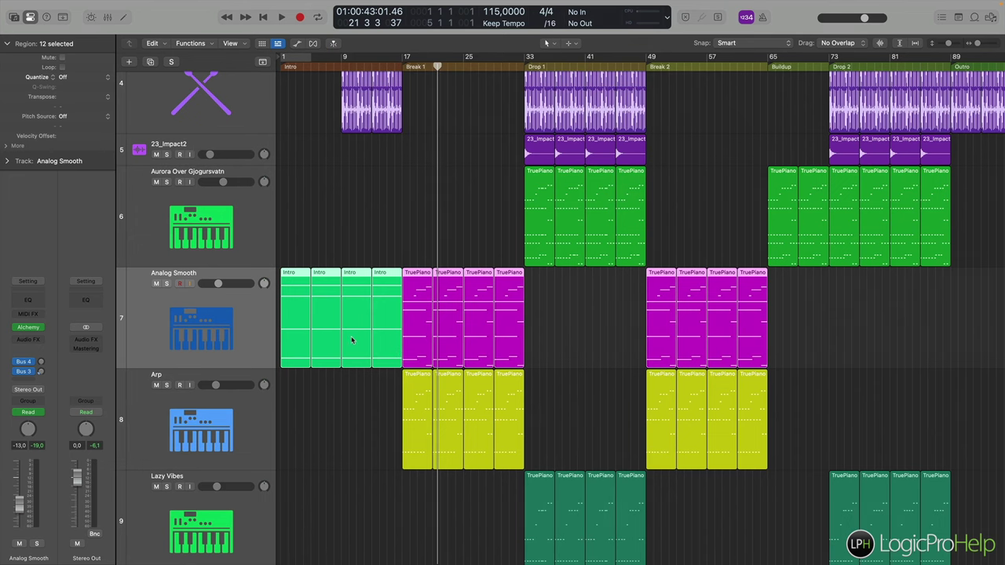
scroll(352, 339, "up", 8)
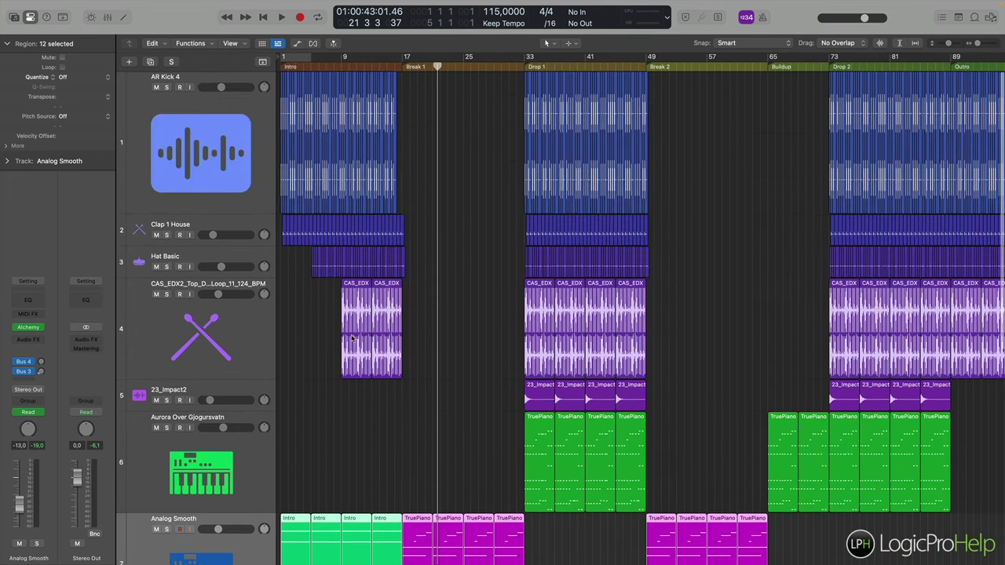
key("super+Left")
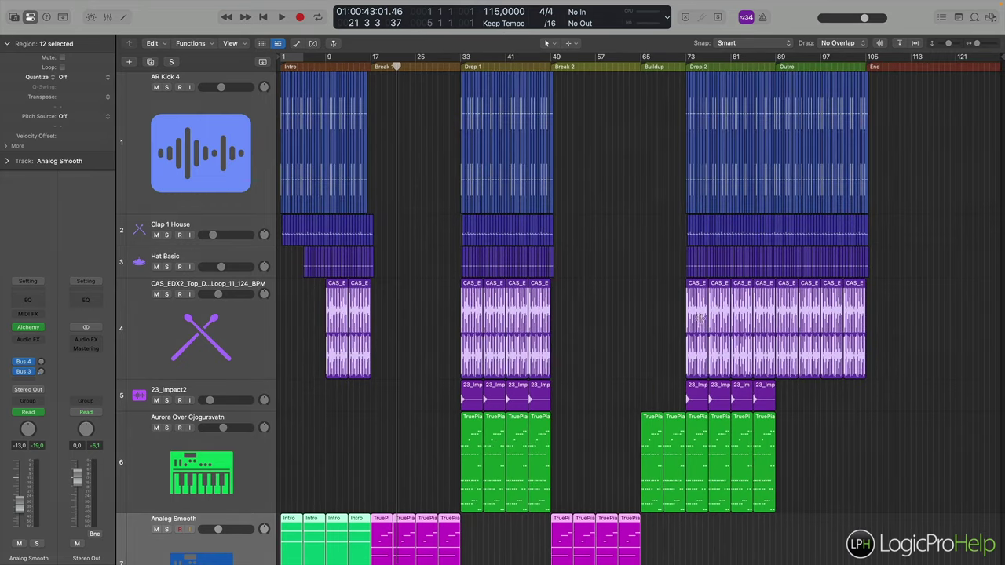
left_click(465, 69)
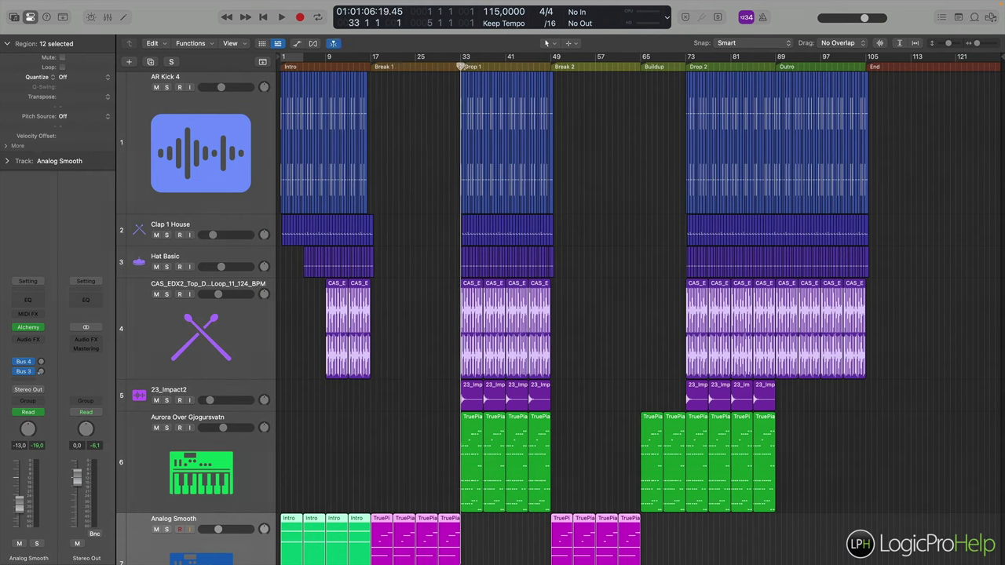
left_click_drag(444, 369, 504, 284)
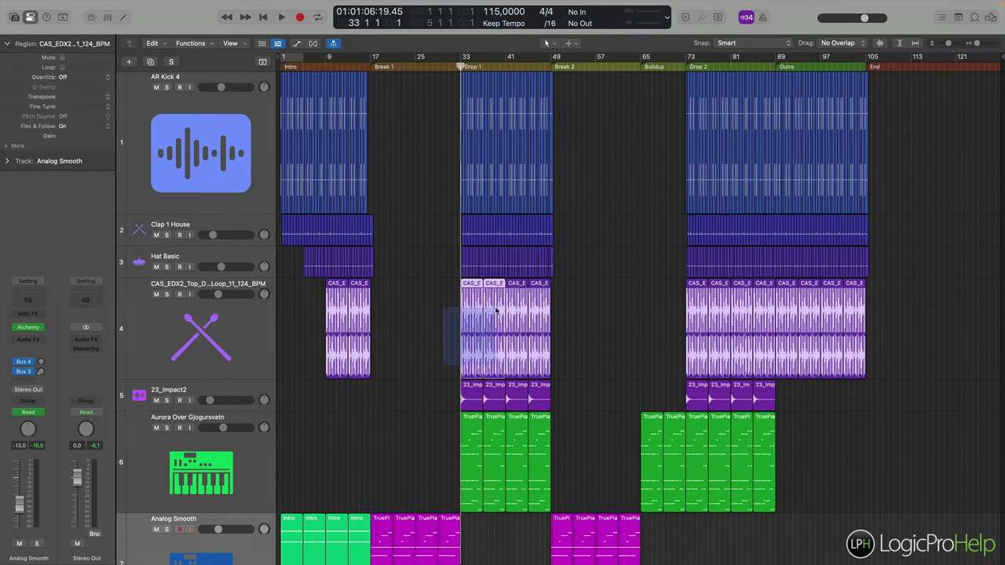
key("Delete")
left_click_drag(444, 269, 502, 269)
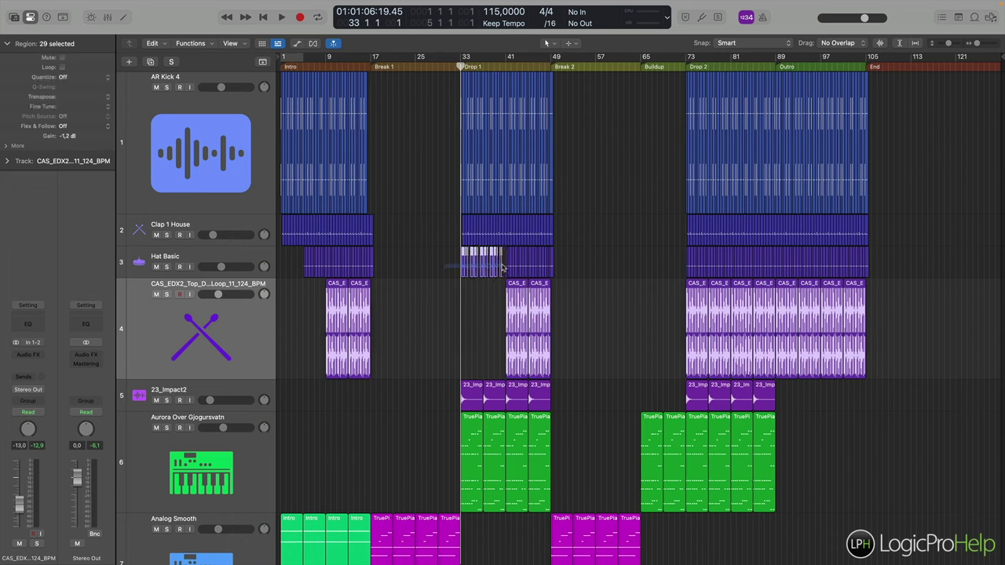
key("Delete")
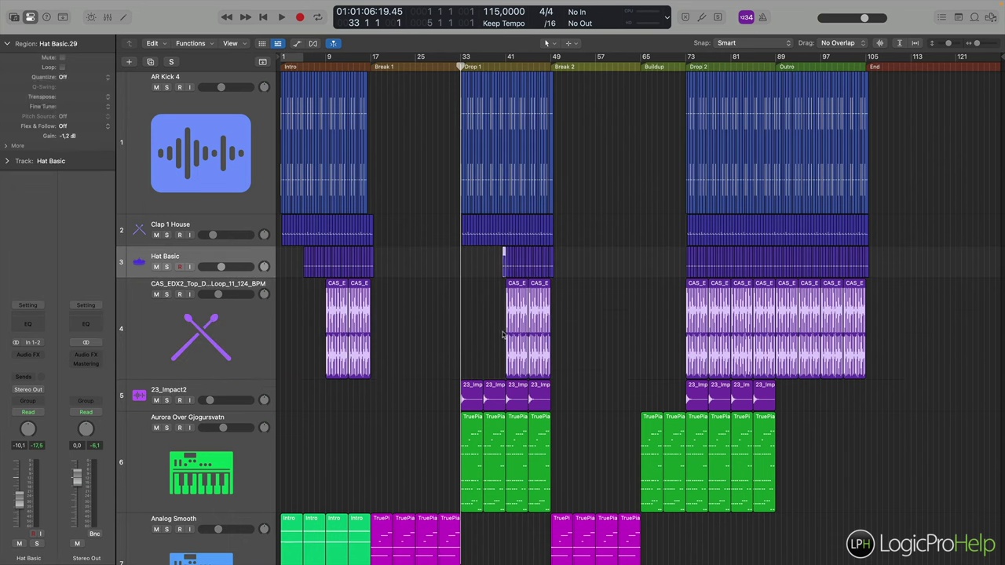
Delete the first region of Drop 1 on both the Aurora Over Gjogursvatn and Lazy Vibes tracks.
scroll(502, 330, "down", 5)
left_click(463, 291)
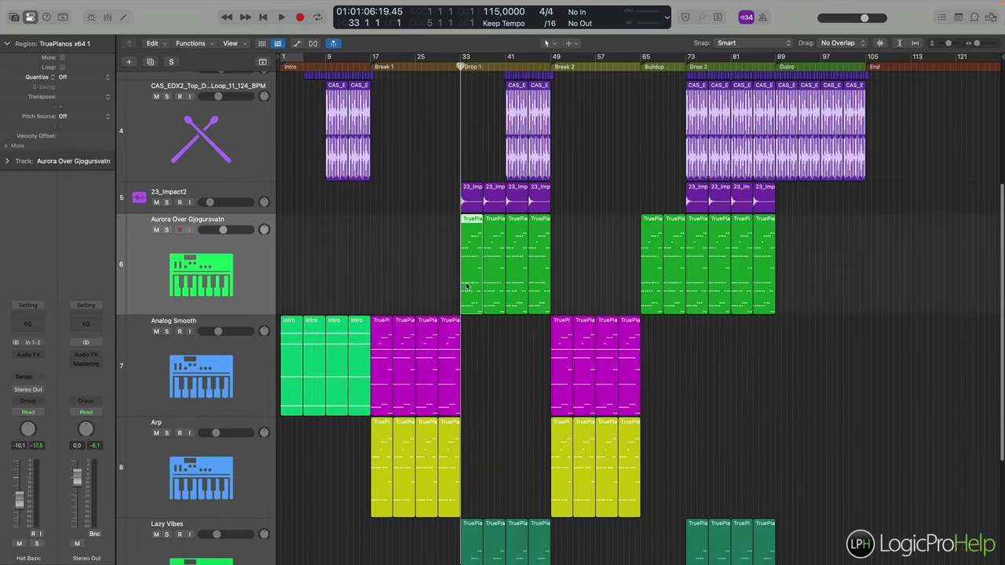
key("Delete")
scroll(475, 358, "down", 5)
left_click(471, 362)
key("Delete")
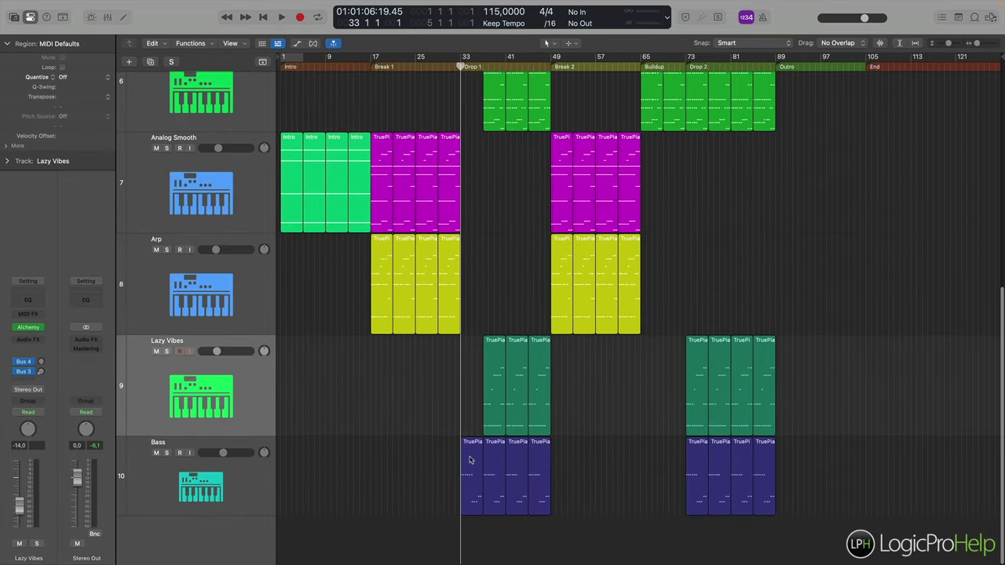
Place the playhead at the start of Drop 2, bar 73.
left_click(689, 74)
left_click(689, 68)
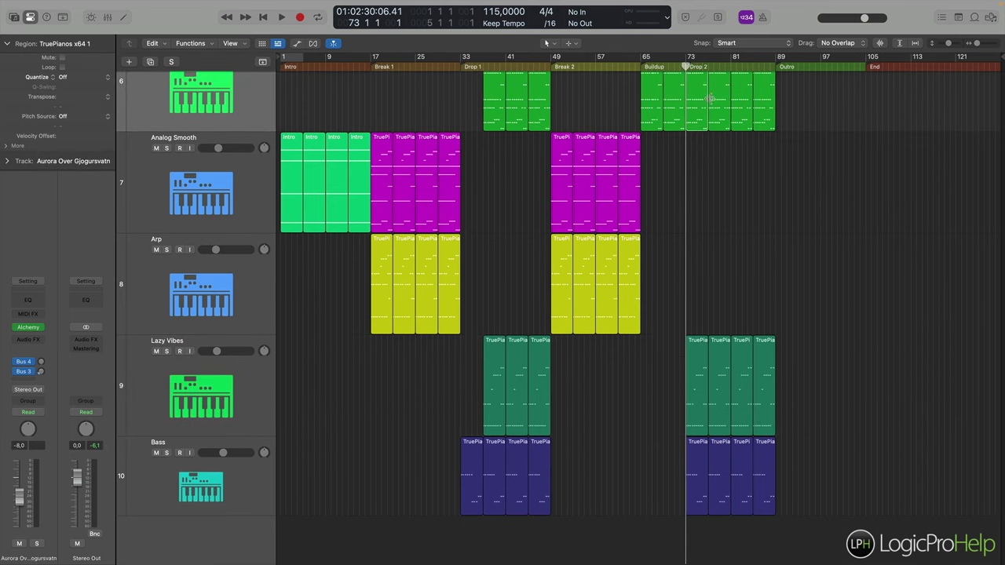
left_click(499, 66)
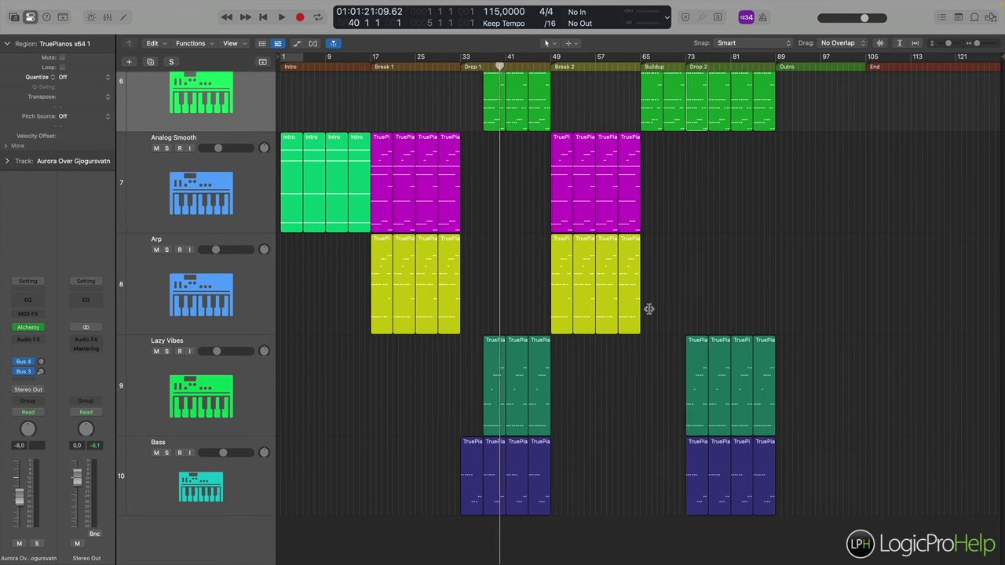
left_click(686, 66)
scroll(710, 455, "up", 10)
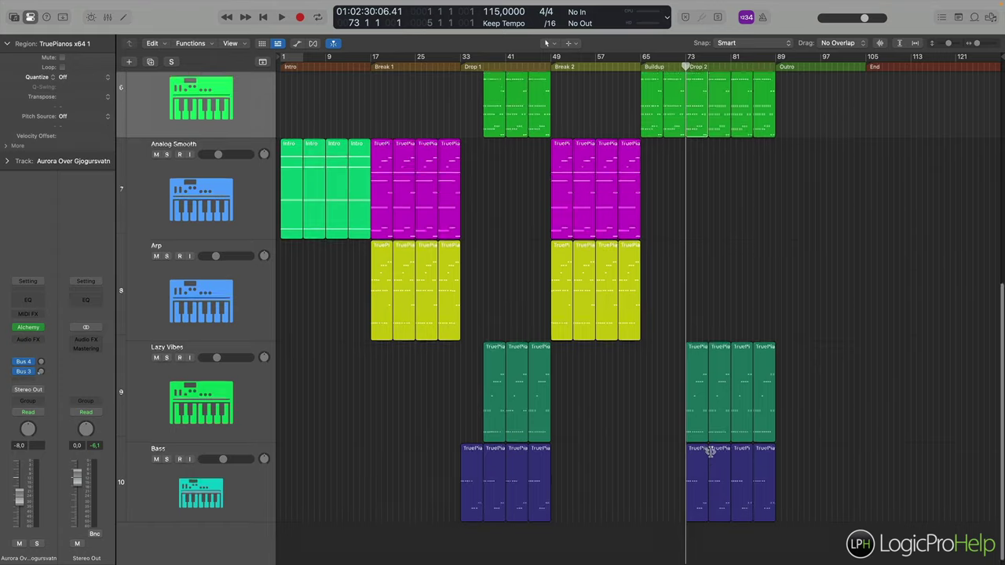
scroll(726, 354, "up", 2)
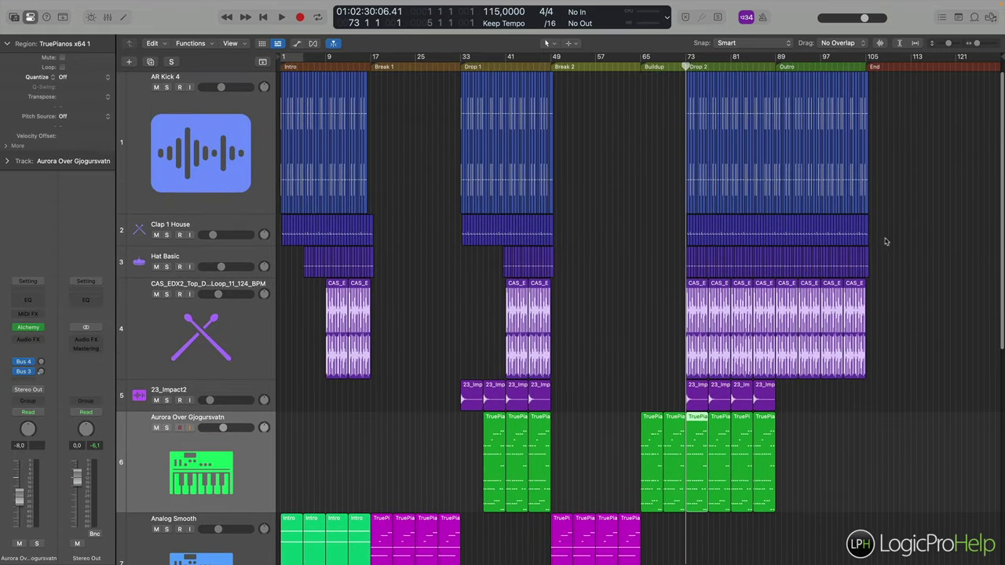
Delete all four CAS_EDX2 top drum loop regions in the Outro and the Hat Basic regions in its second half.
left_click_drag(898, 312, 828, 355)
key("Delete")
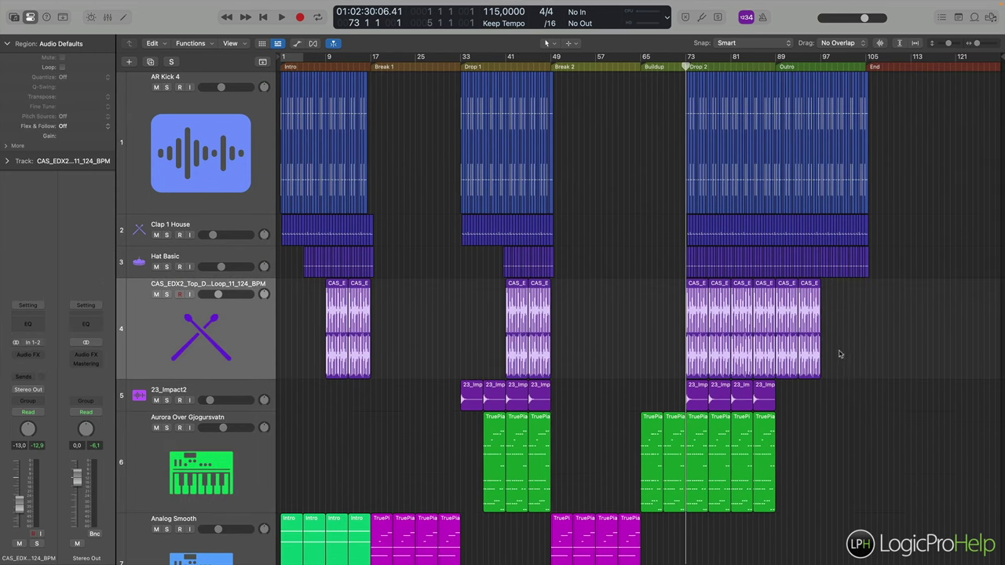
left_click_drag(843, 297, 791, 363)
key("Delete")
left_click_drag(894, 271, 817, 272)
key("Delete")
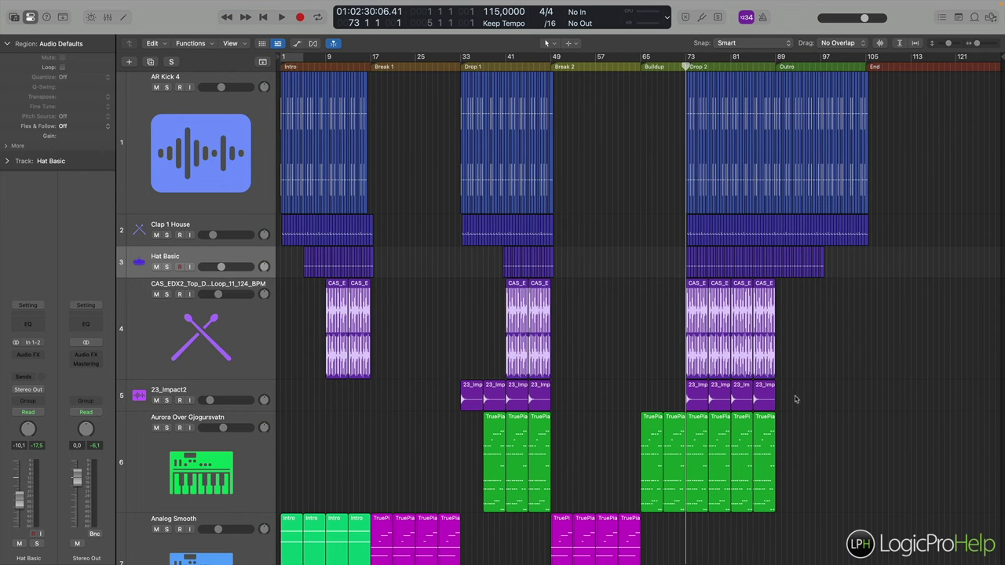
Move the first 23_Impact2 region of Drop 1 to the start of Break 1 and place the playhead at bar 17.
left_click_drag(470, 402, 378, 401)
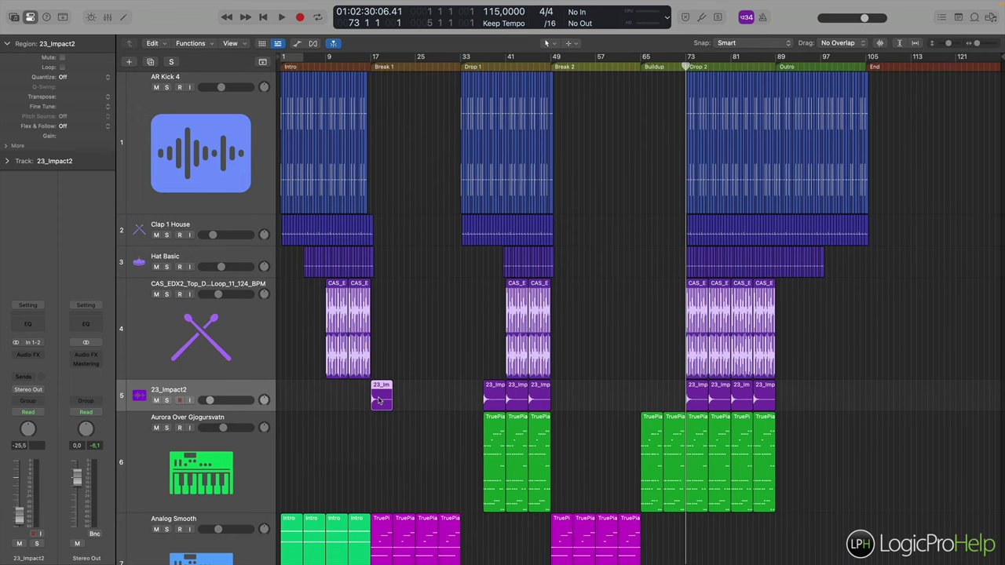
left_click(366, 62)
left_click(370, 63)
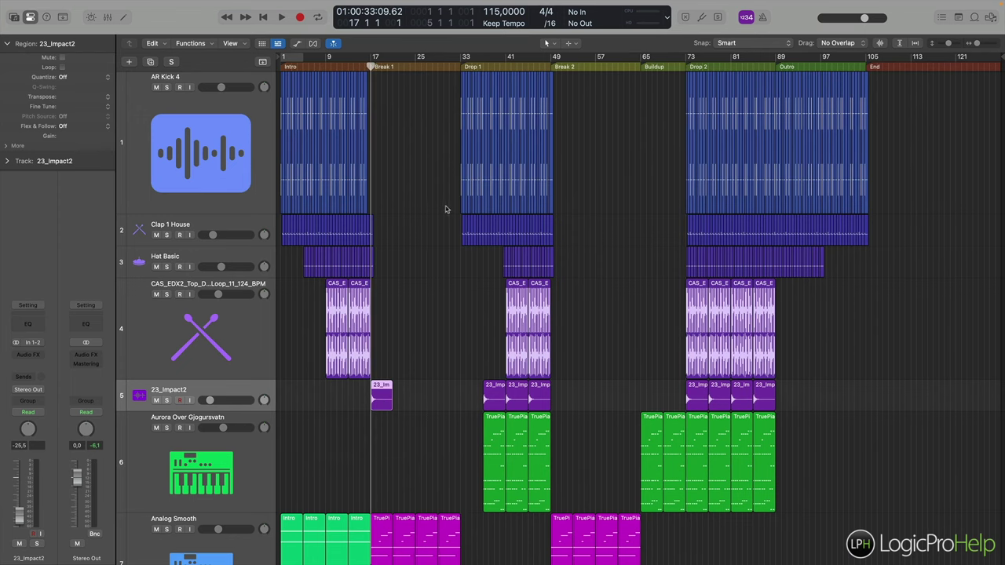
Move the Lazy Vibes track directly below the Aurora Over Gjogursvatn track.
scroll(450, 214, "down", 8)
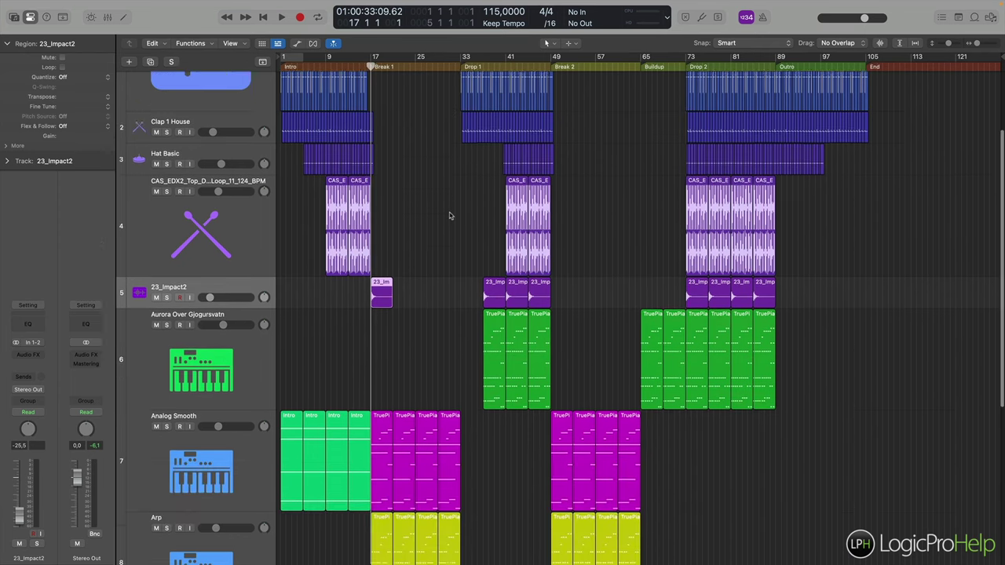
scroll(450, 215, "down", 1)
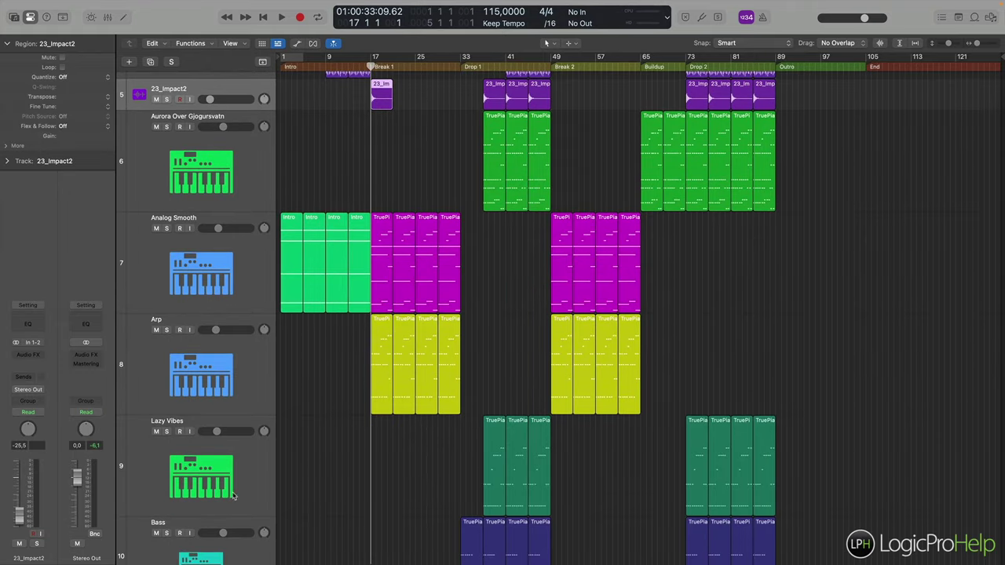
left_click_drag(186, 428, 239, 222)
Try alternating the Drop 1 melodies by deleting the Lazy Vibes region at bar 37 and the Aurora Over Gjogursvatn region at bar 41.
left_click(485, 68)
key("super+Right")
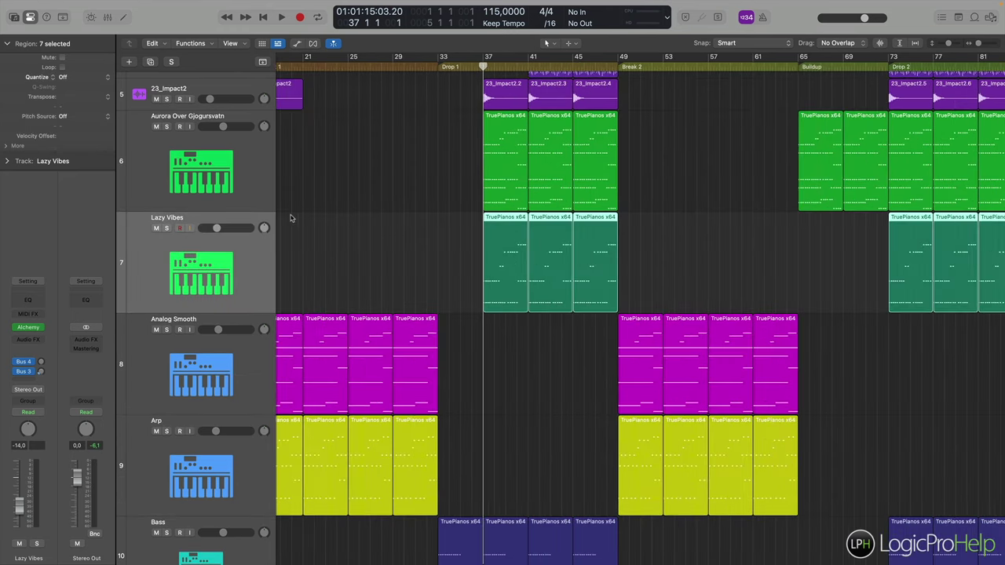
left_click(167, 127)
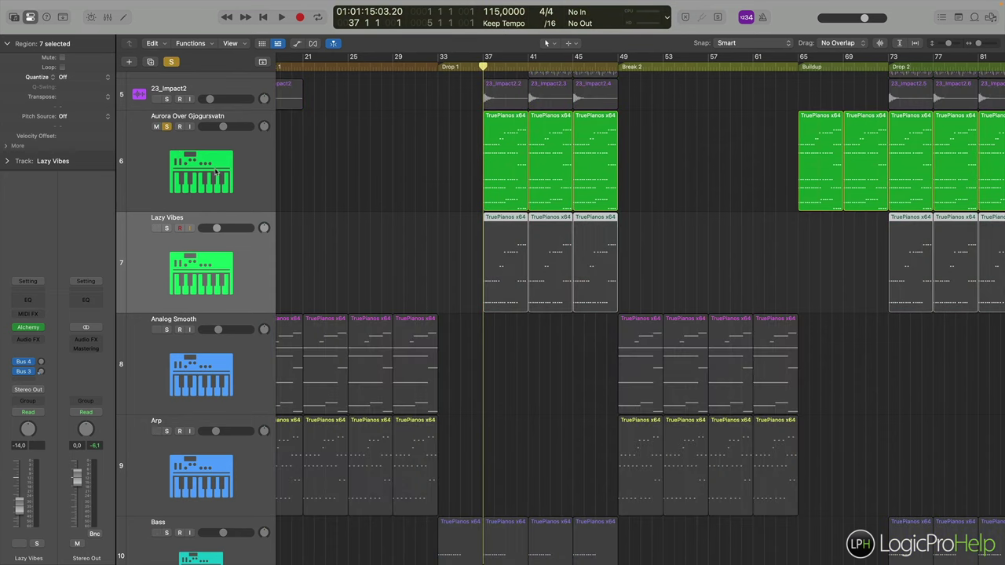
left_click(167, 127)
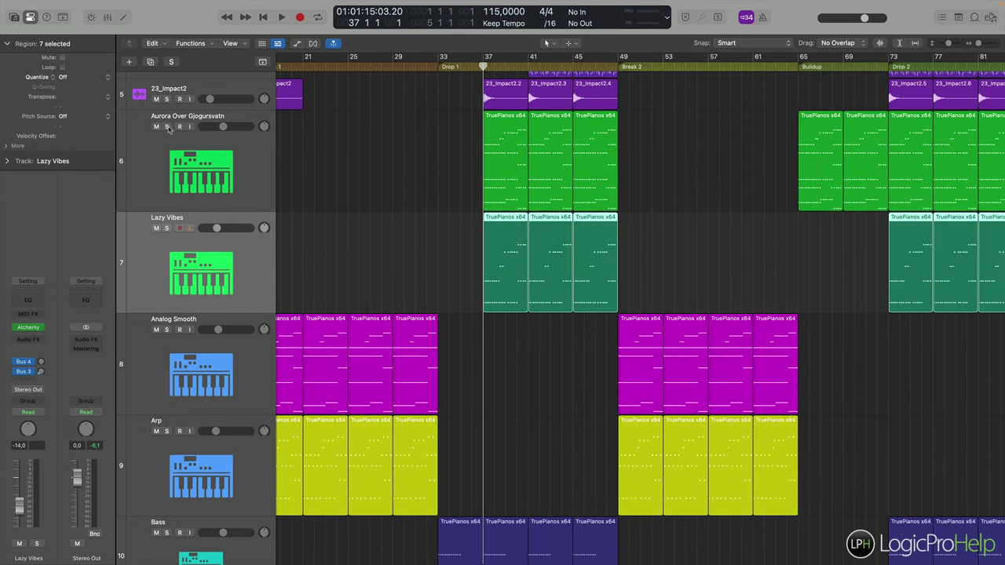
left_click(503, 221)
key("Delete")
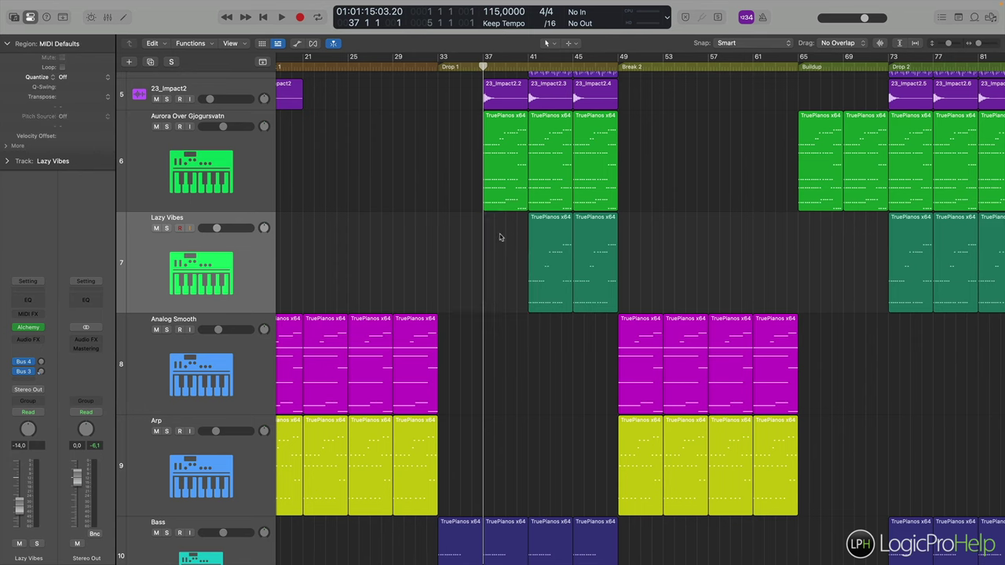
left_click(553, 131)
key("Delete")
left_click_drag(646, 154, 599, 258)
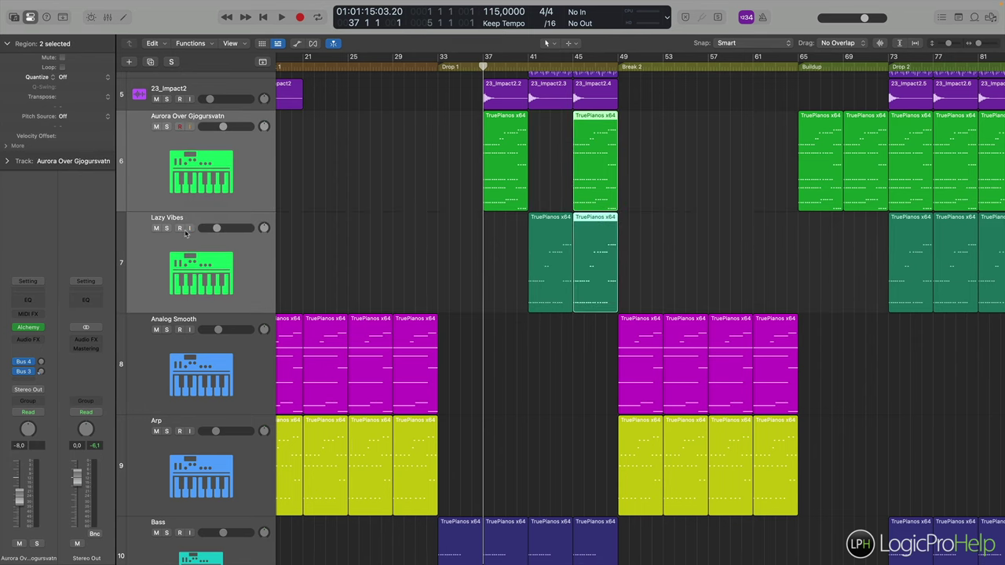
key("super+Right")
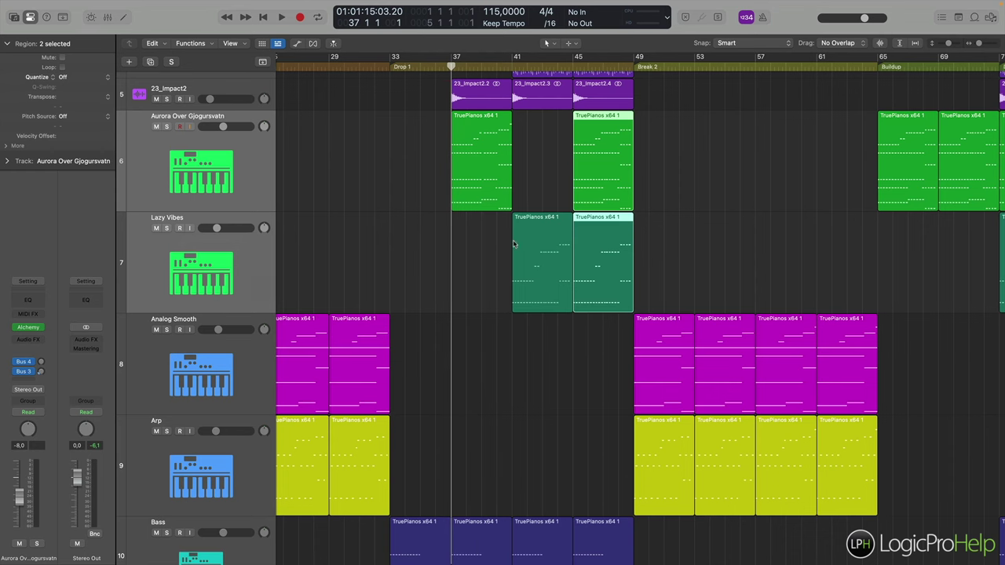
key("super+z")
key("super+z")
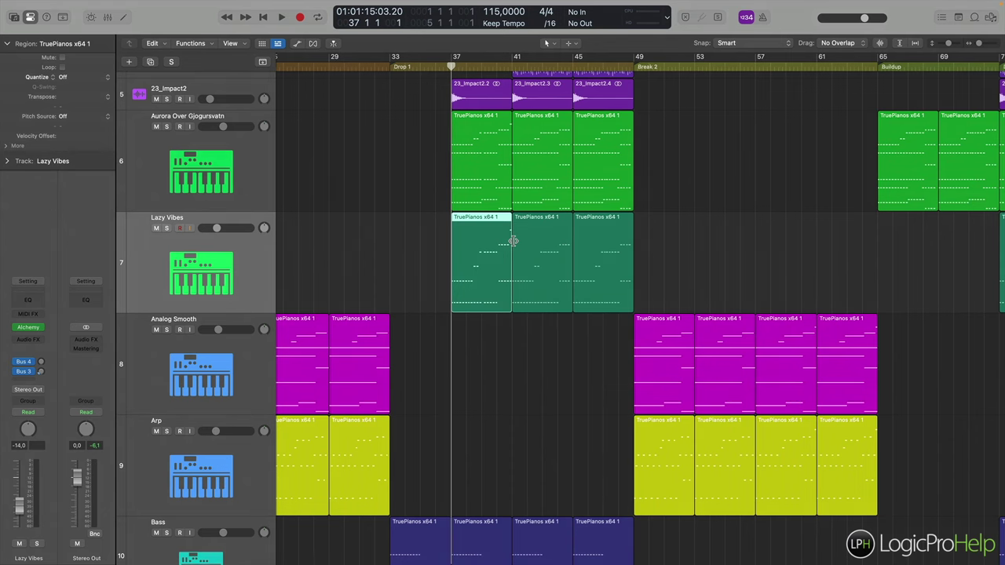
Review the whole arrangement across all tracks up to the end of the Outro, and return the playhead to bar 1.
key("super+Left")
key("super+Left")
key("super+Left")
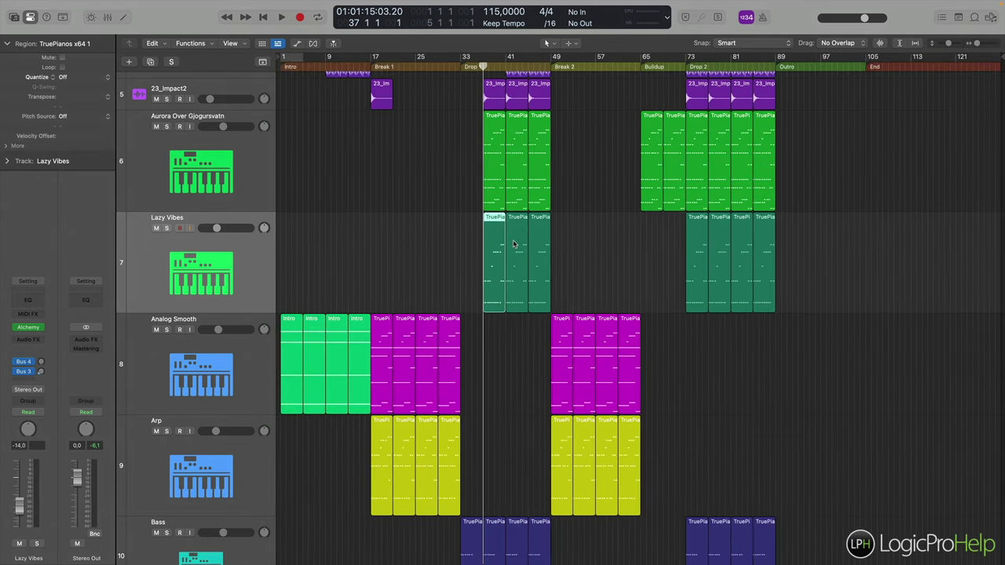
left_click(435, 248)
scroll(435, 248, "down", 3)
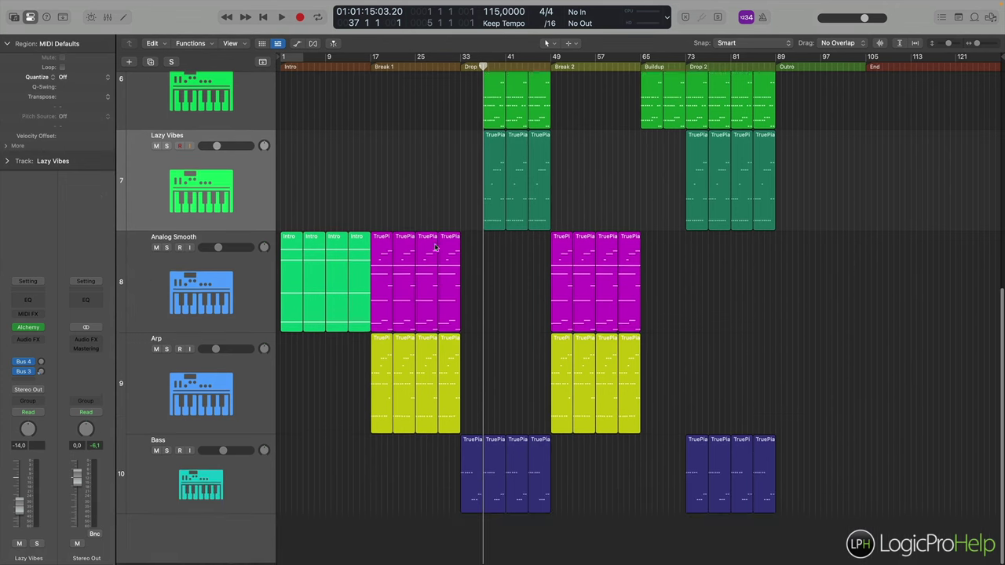
scroll(433, 245, "up", 10)
scroll(432, 248, "up", 2)
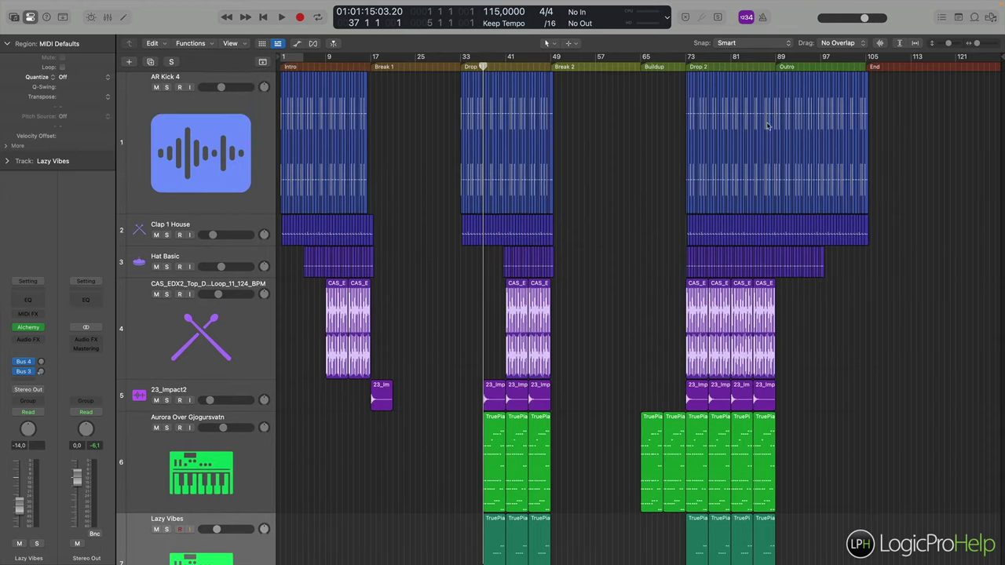
left_click(867, 67)
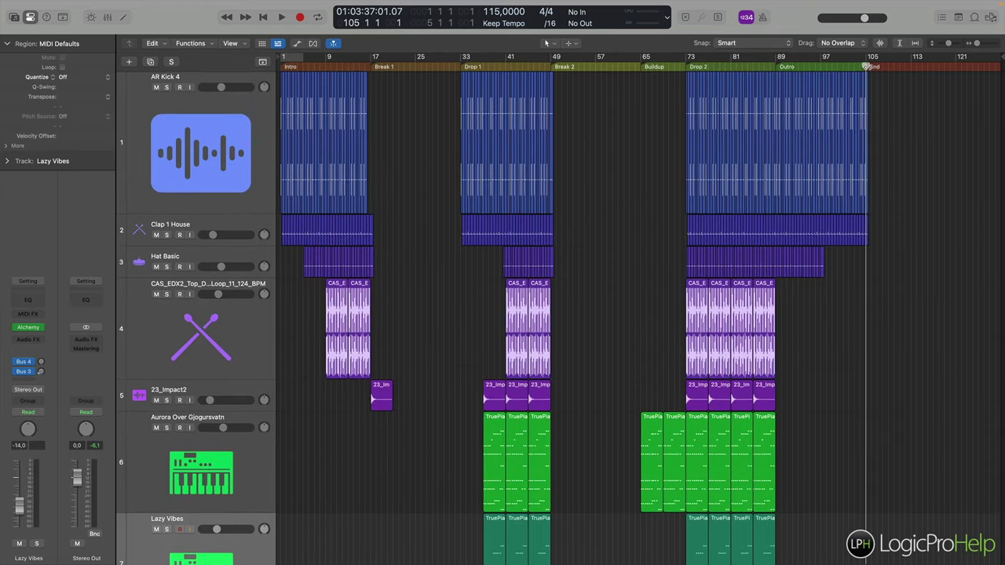
key("Return")
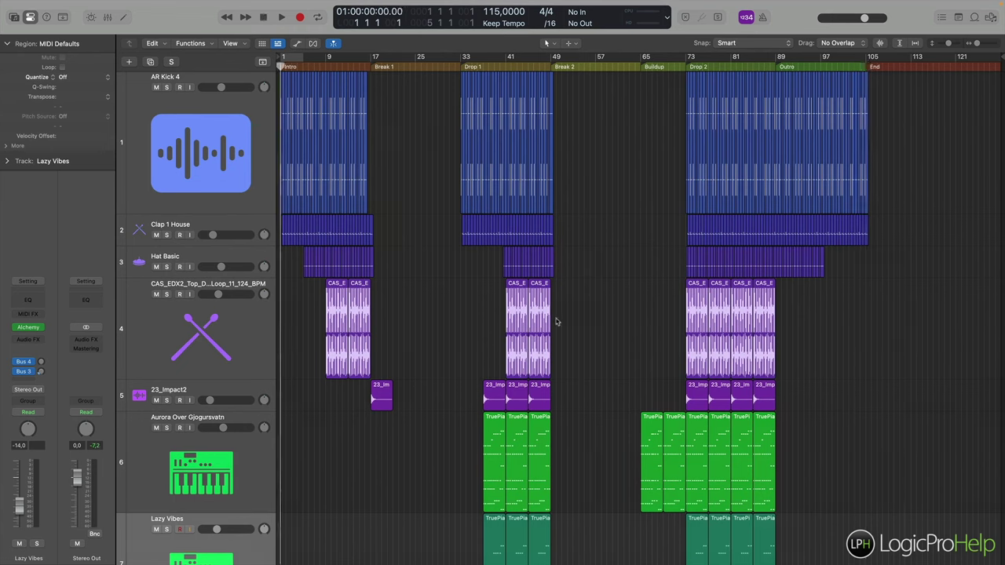
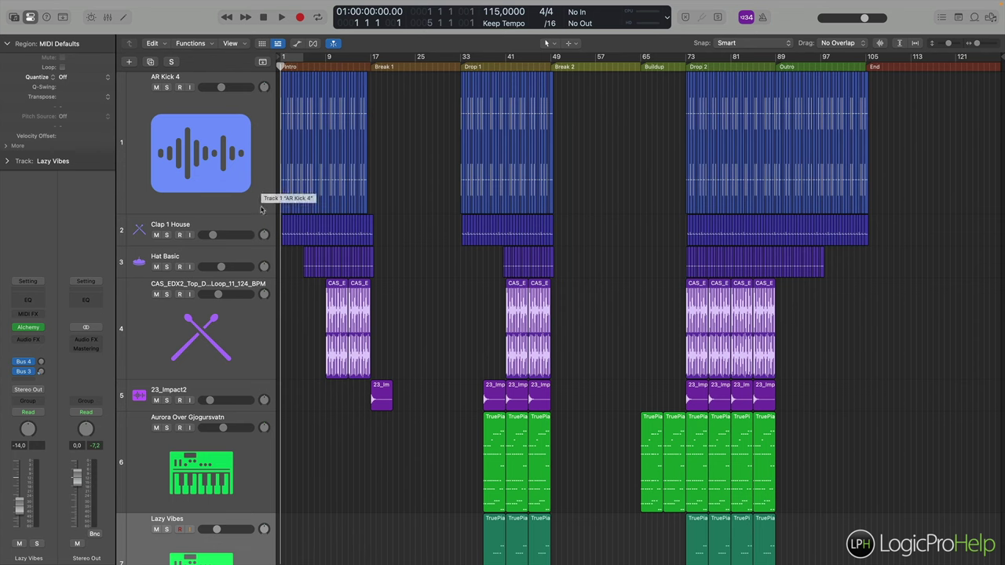
Increase the height of the Hat Basic track and place the playhead at bar 6.
left_click(232, 267)
left_click_drag(196, 277, 196, 325)
left_click(308, 66)
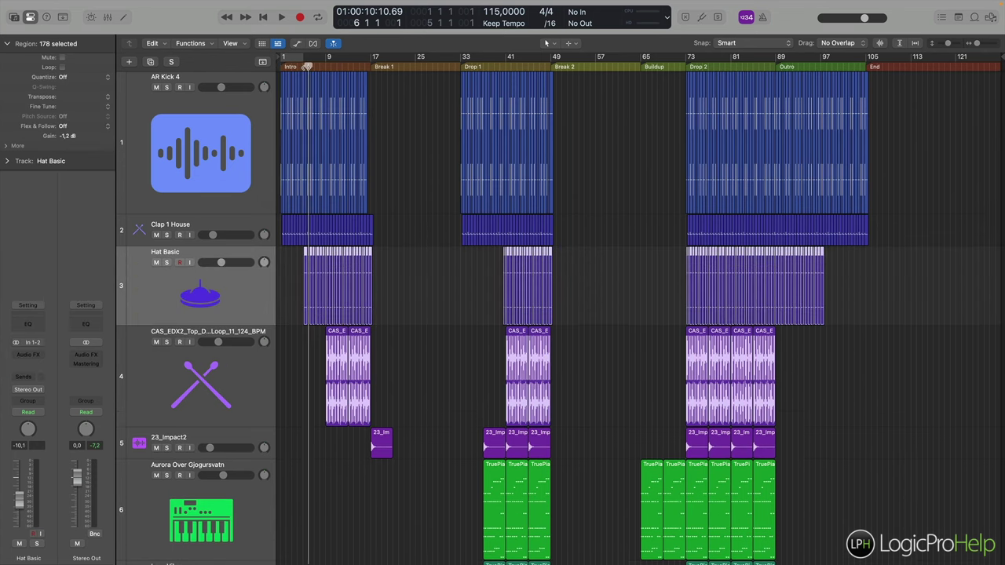
Set a cycle range from bar 5 to bar 6, select the Hat Basic regions inside it and solo the track.
scroll(305, 67, "up", 10)
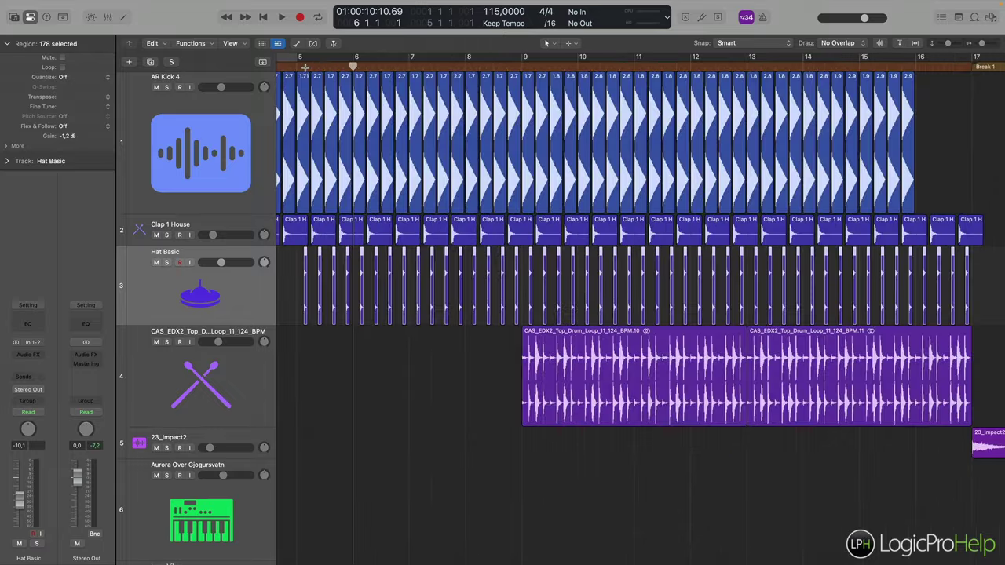
scroll(305, 67, "up", 5)
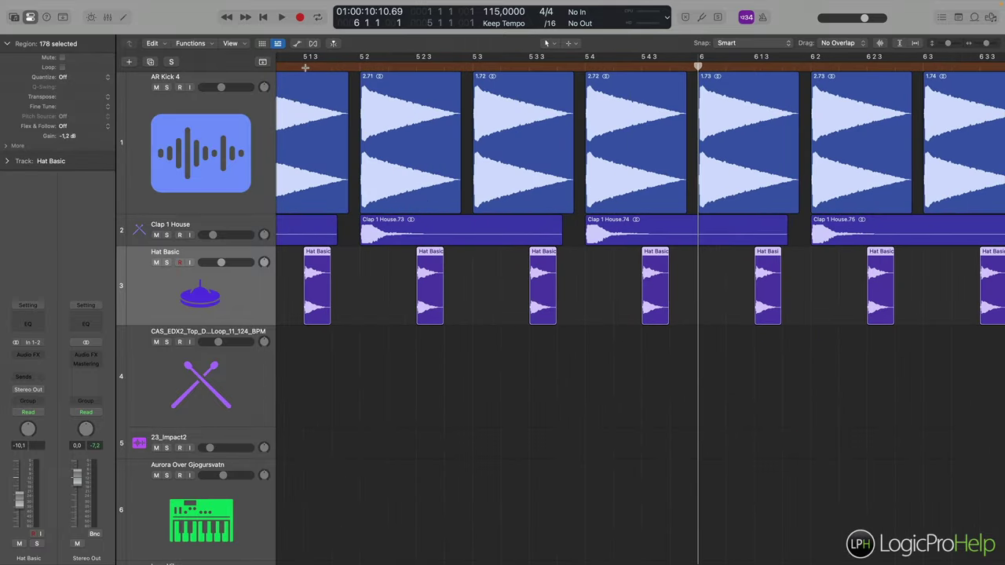
scroll(350, 252, "left", 4)
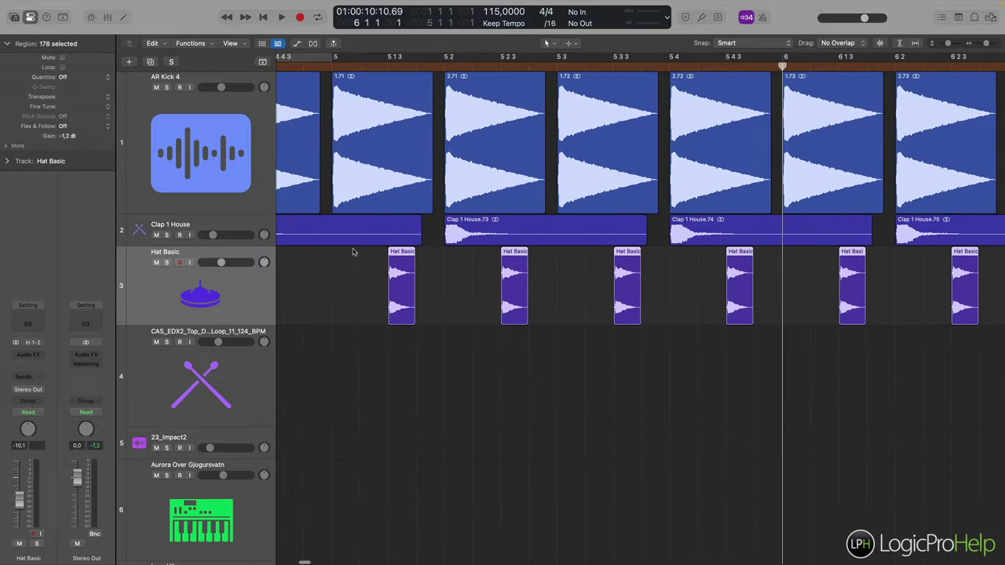
left_click_drag(335, 59, 783, 66)
left_click(235, 284)
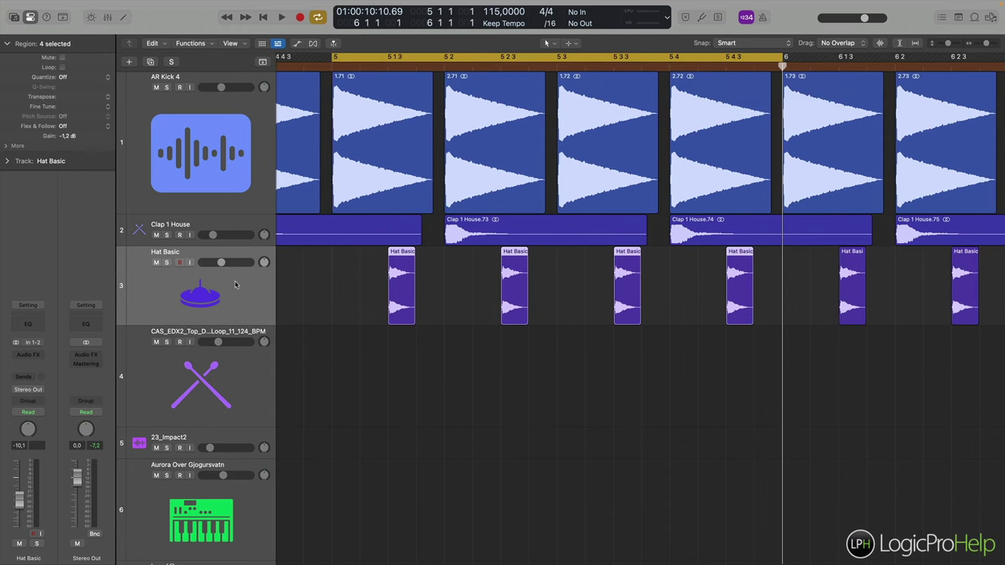
left_click(168, 262)
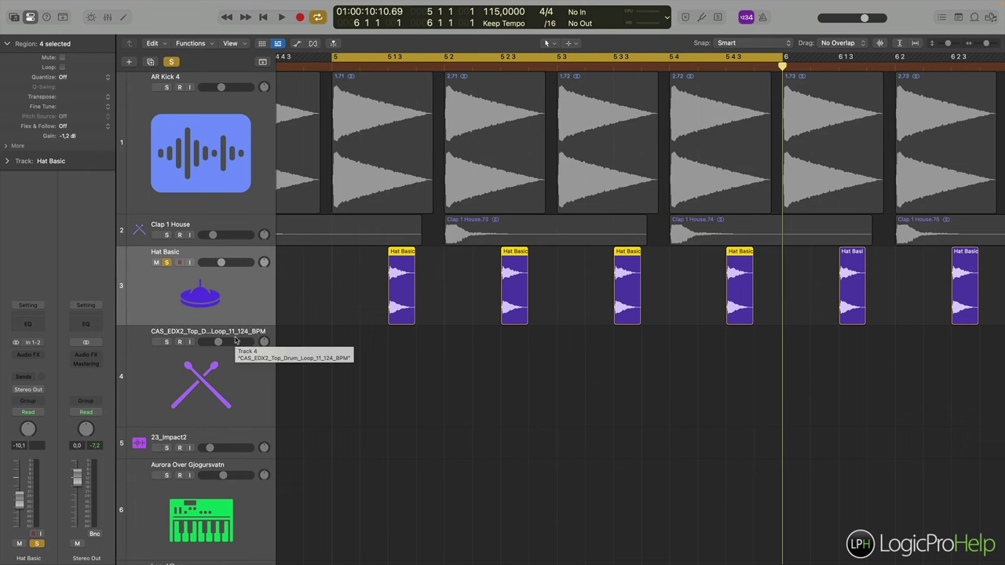
Examine the effect slots and bus sends on the Analog Smooth channel strip, and reselect the Hat Basic track.
scroll(333, 366, "down", 8)
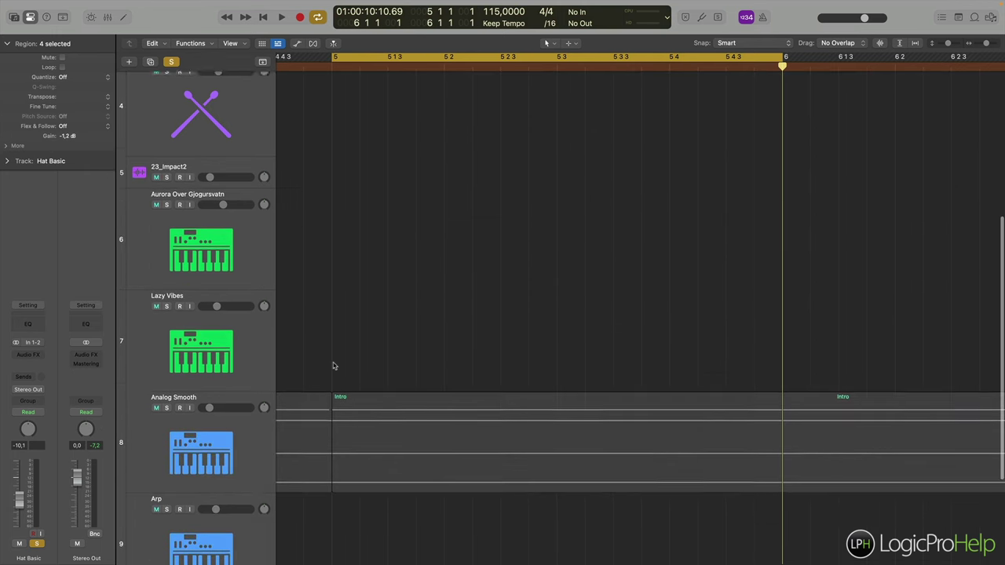
left_click(253, 431)
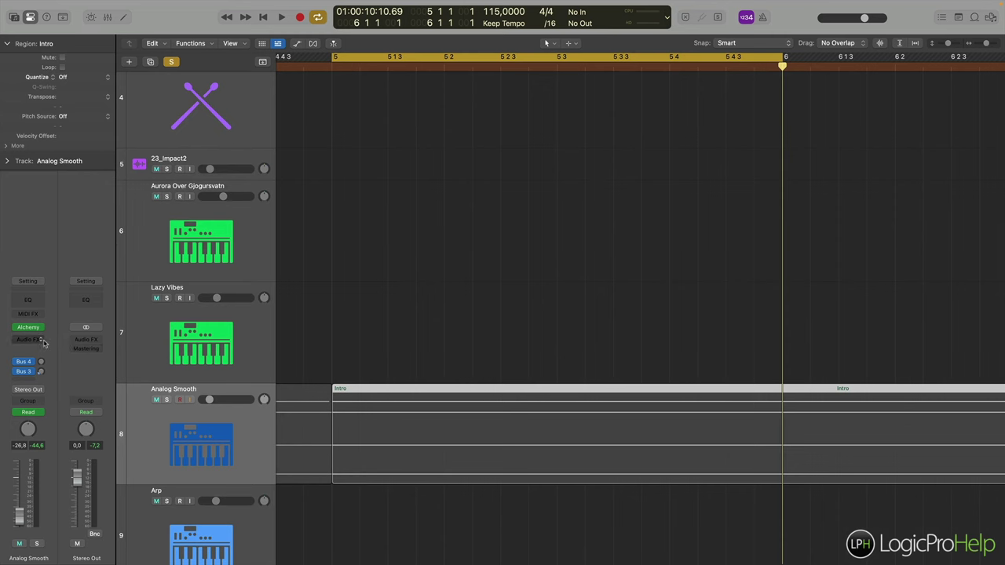
scroll(431, 265, "up", 5)
scroll(428, 265, "up", 3)
left_click(254, 300)
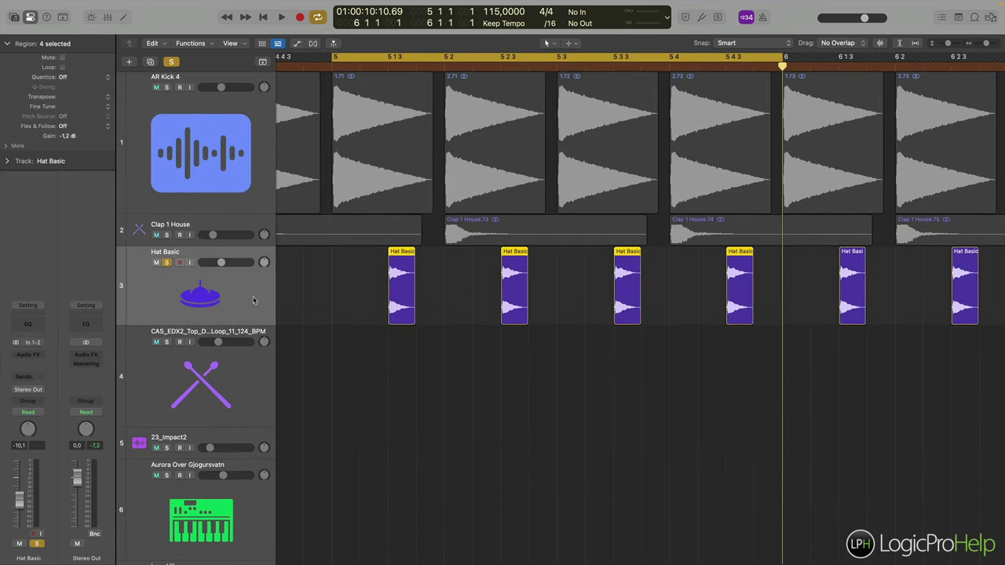
Insert the ChromaVerb reverb as an audio effect on the Hat Basic track.
left_click(42, 358)
mouse_move(42, 358)
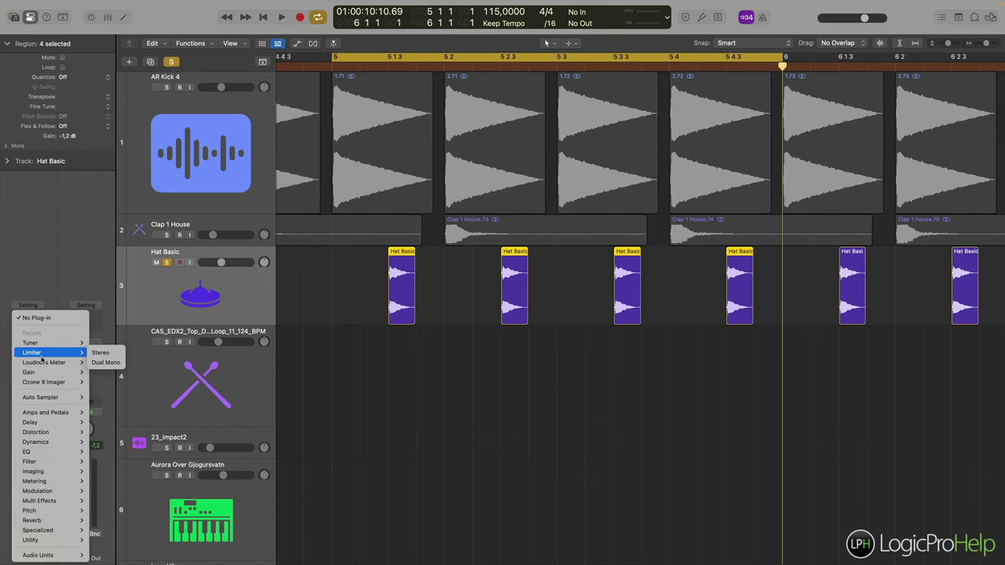
mouse_move(45, 413)
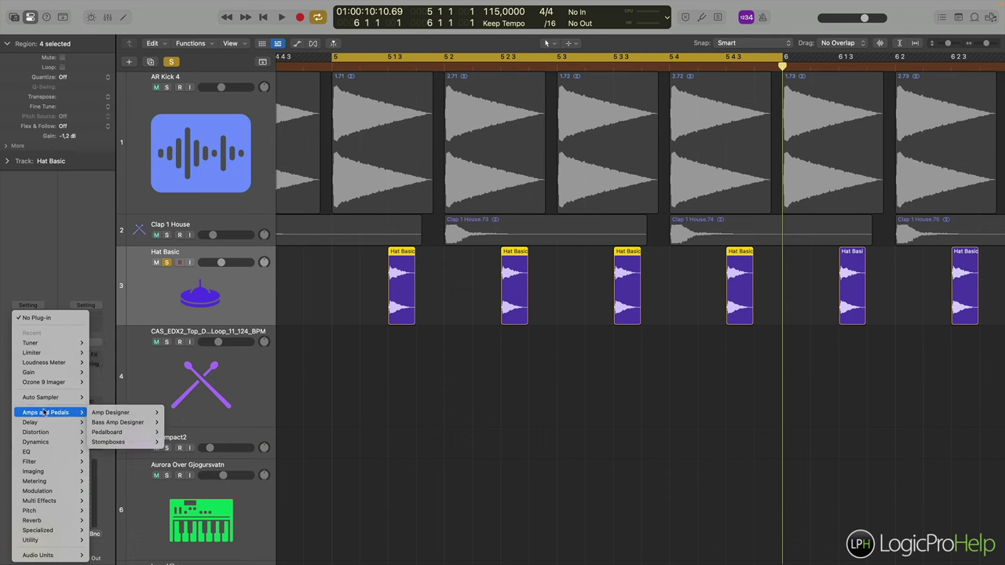
mouse_move(53, 446)
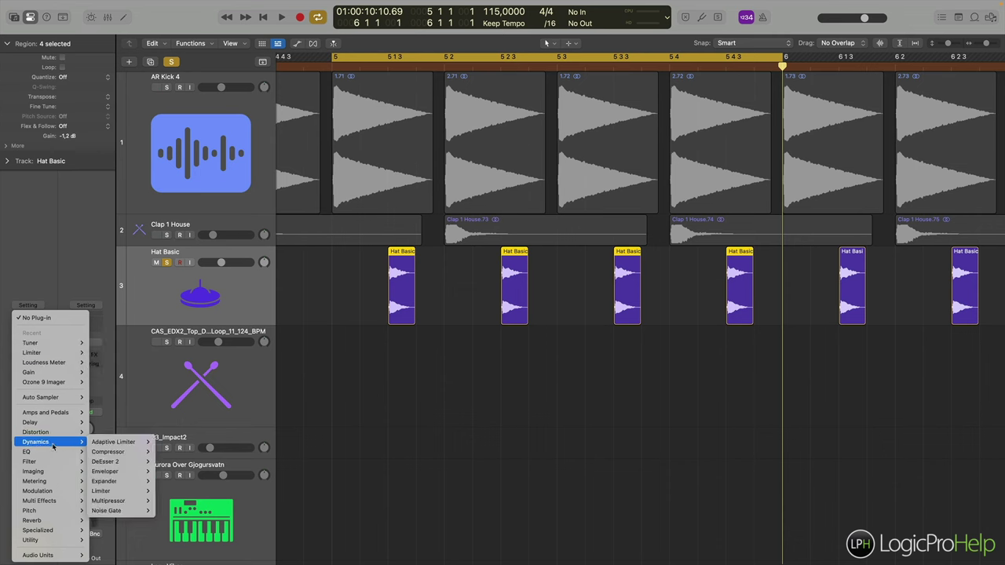
mouse_move(53, 521)
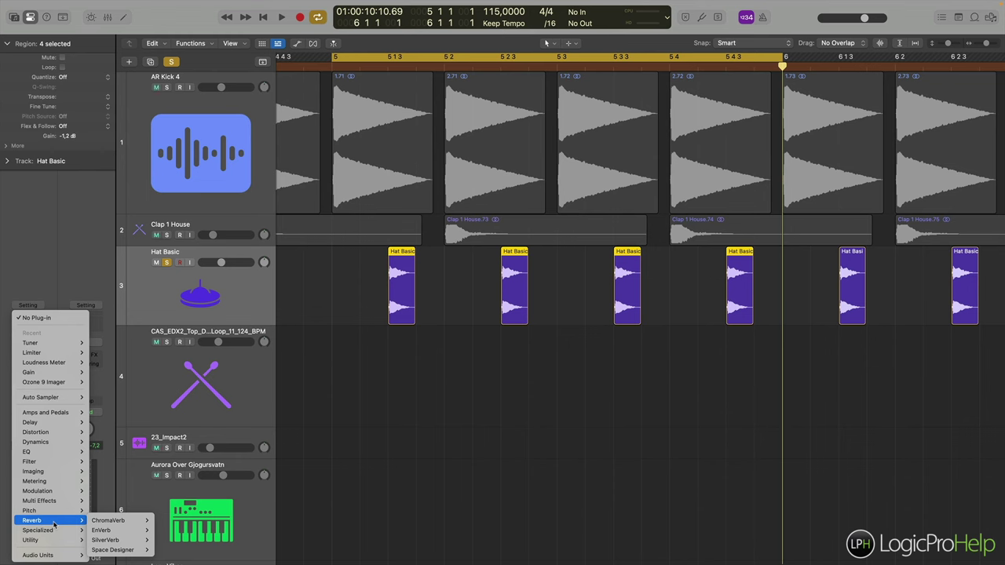
mouse_move(100, 522)
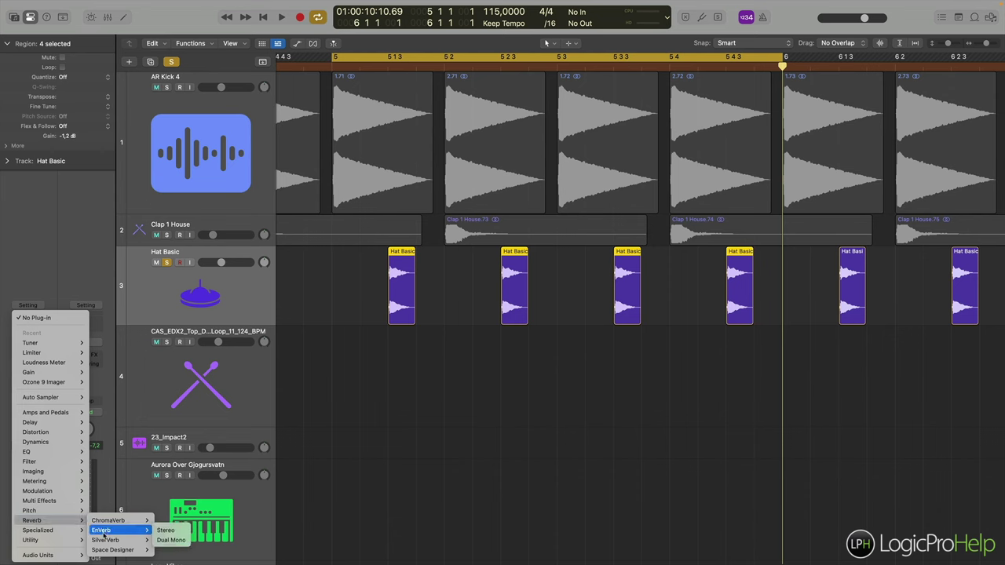
mouse_move(105, 542)
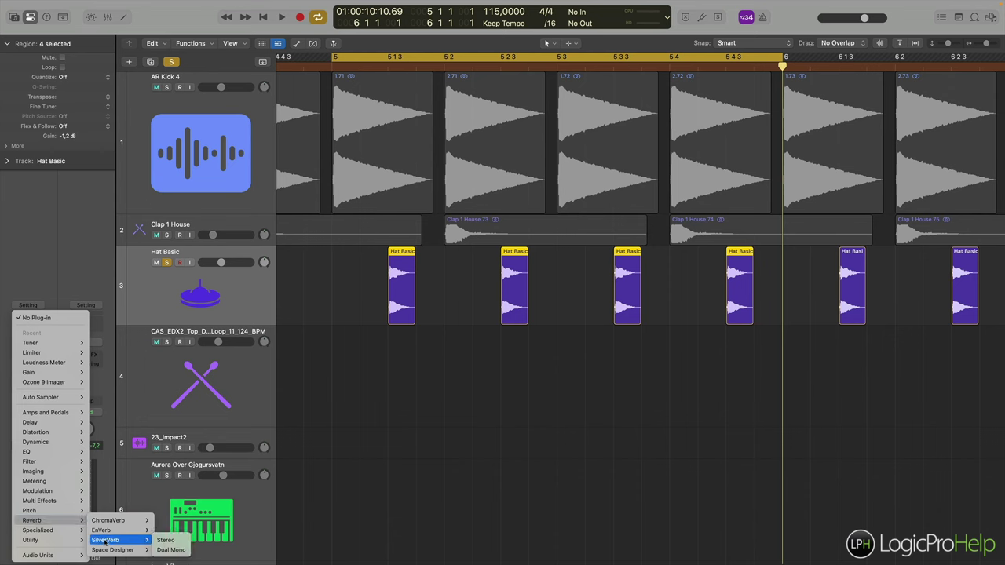
left_click(178, 523)
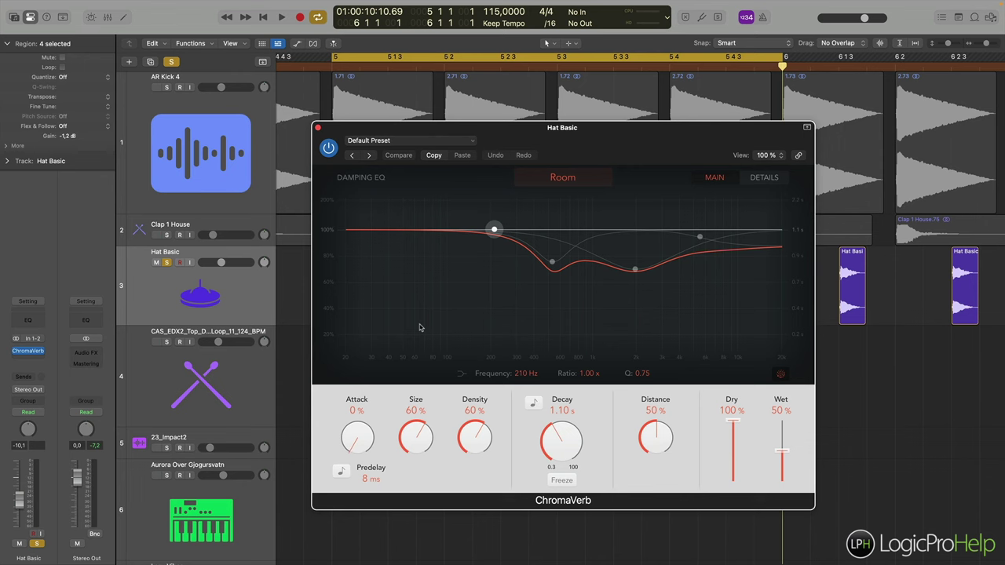
Load the Amp Room preset from the Rooms category in ChromaVerb and move the plug-in window off the first Hat Basic region.
left_click(393, 141)
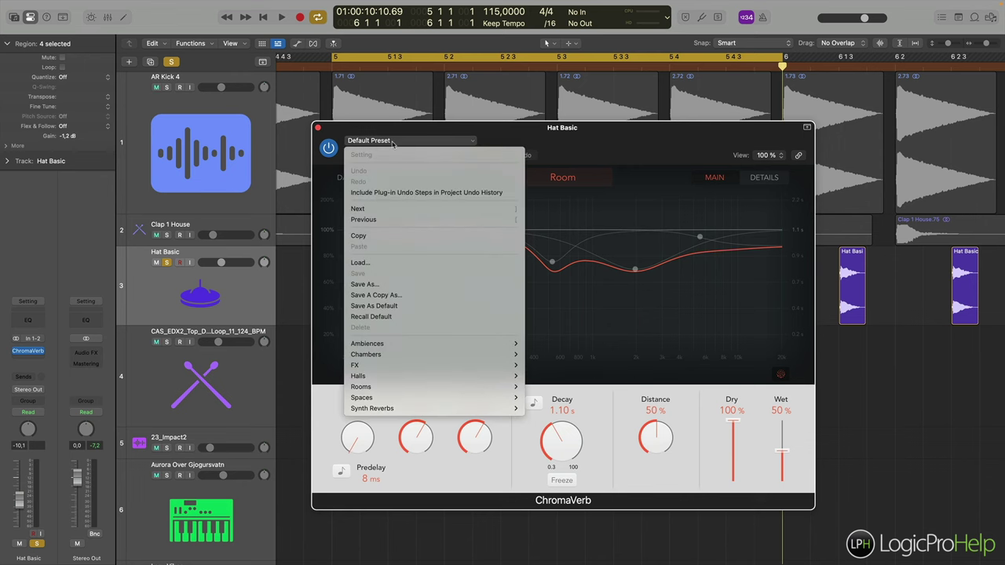
mouse_move(409, 375)
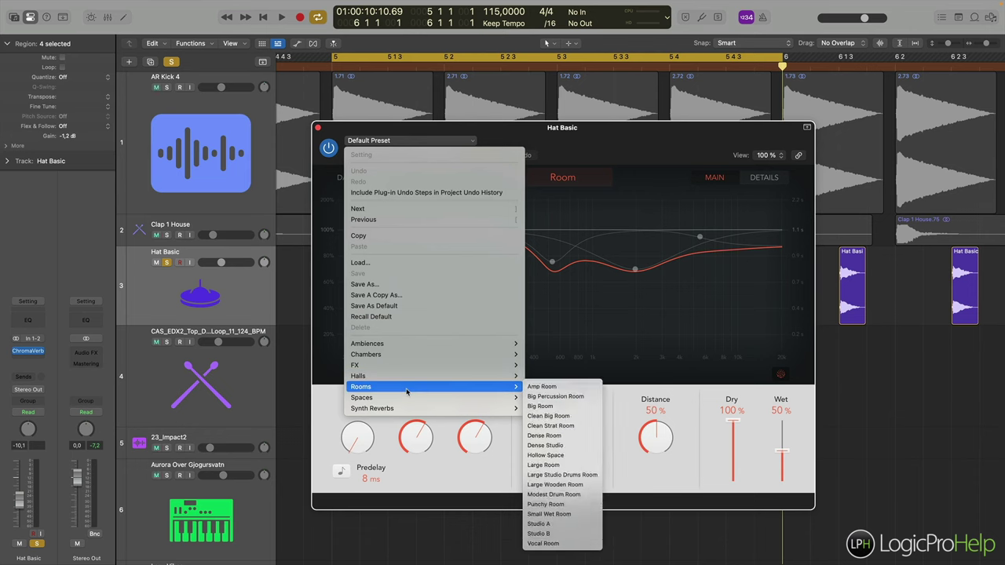
left_click(546, 387)
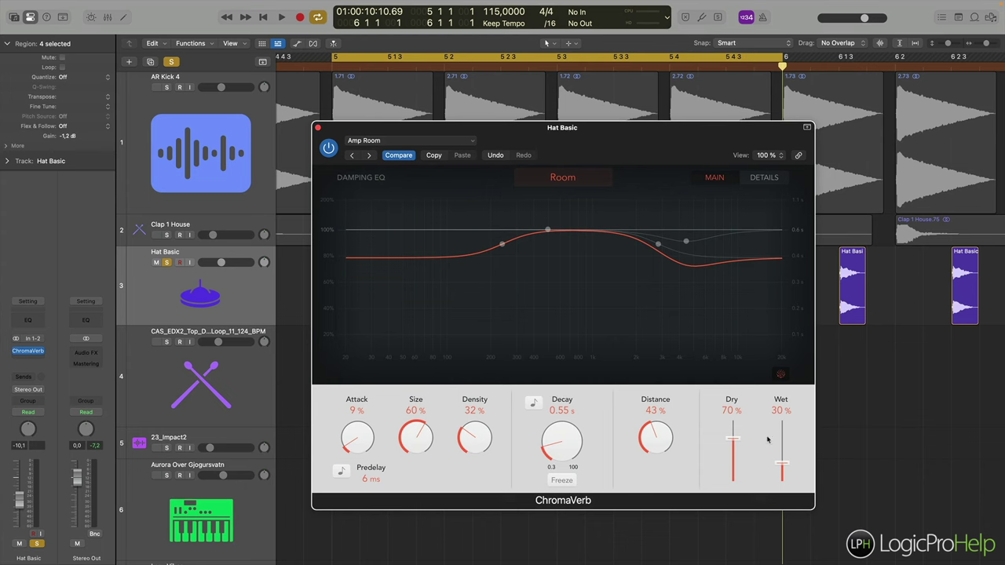
left_click_drag(480, 133, 626, 99)
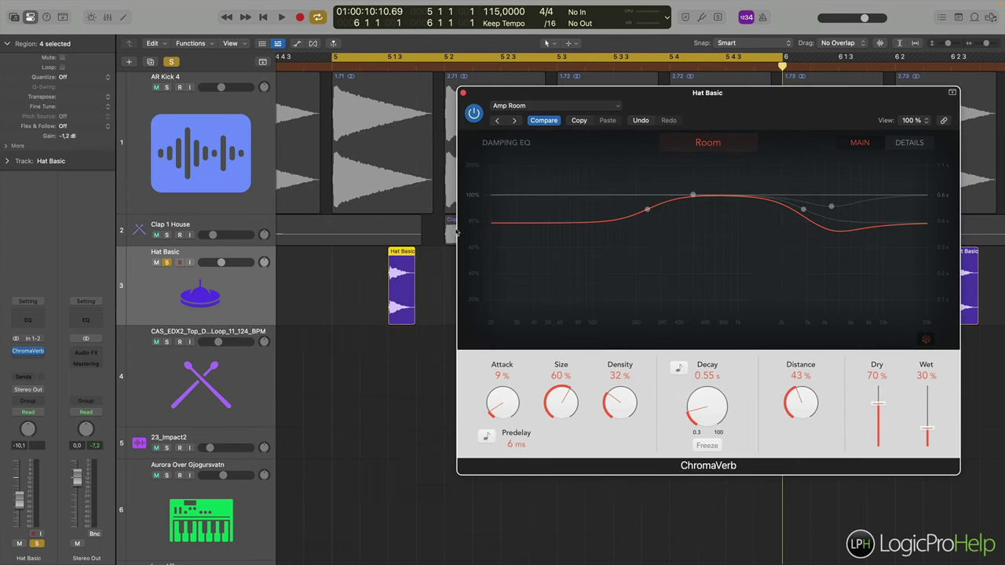
Play the cycled bar from bar 5 and compare the hi-hat with the Amp Room reverb active and bypassed.
left_click(333, 68)
key("space")
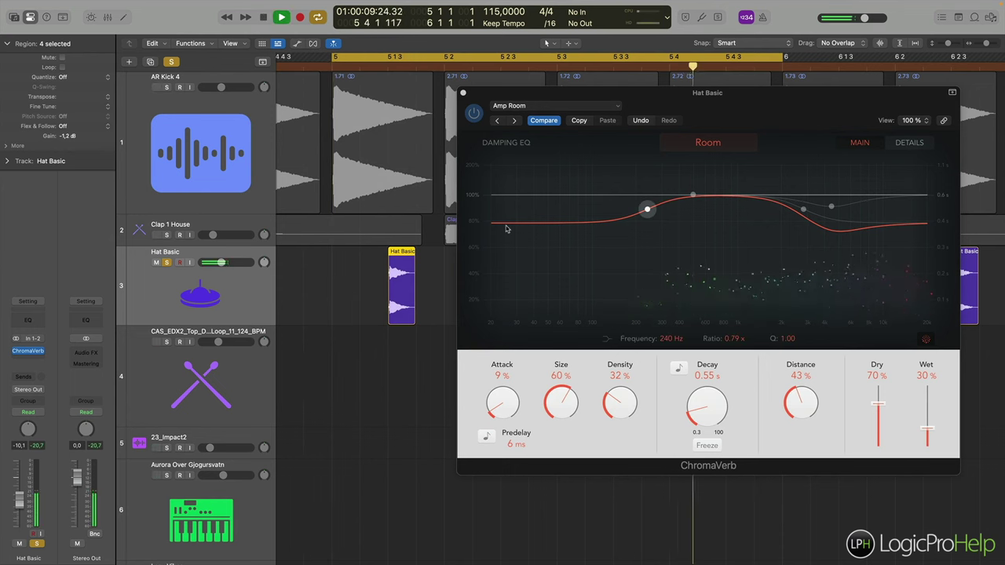
left_click(473, 114)
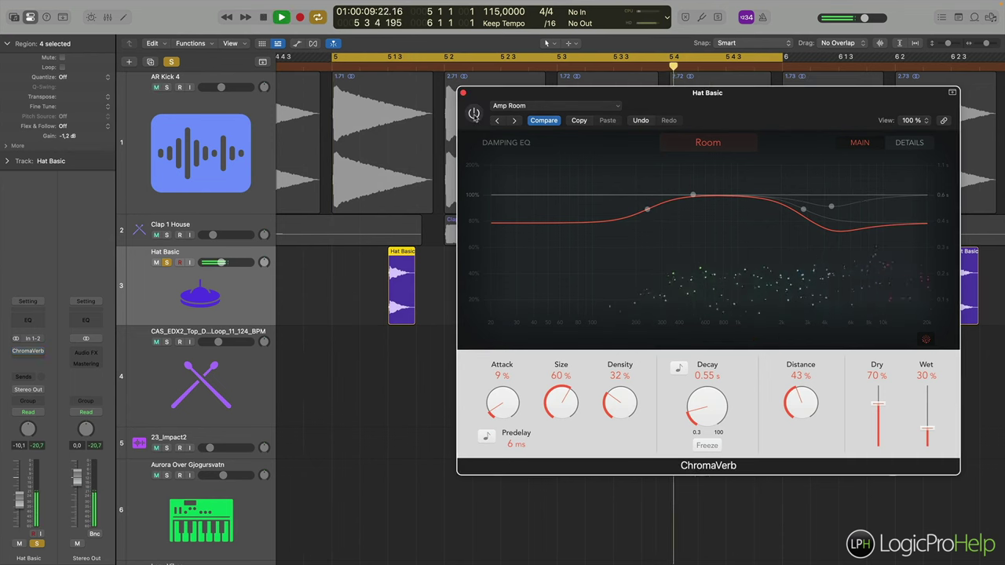
left_click(474, 116)
left_click(473, 114)
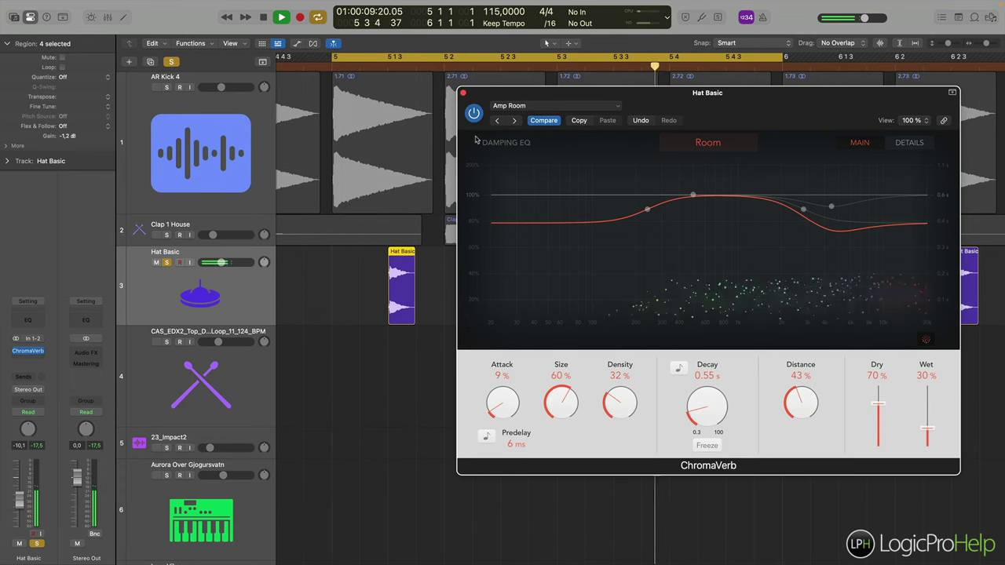
key("space")
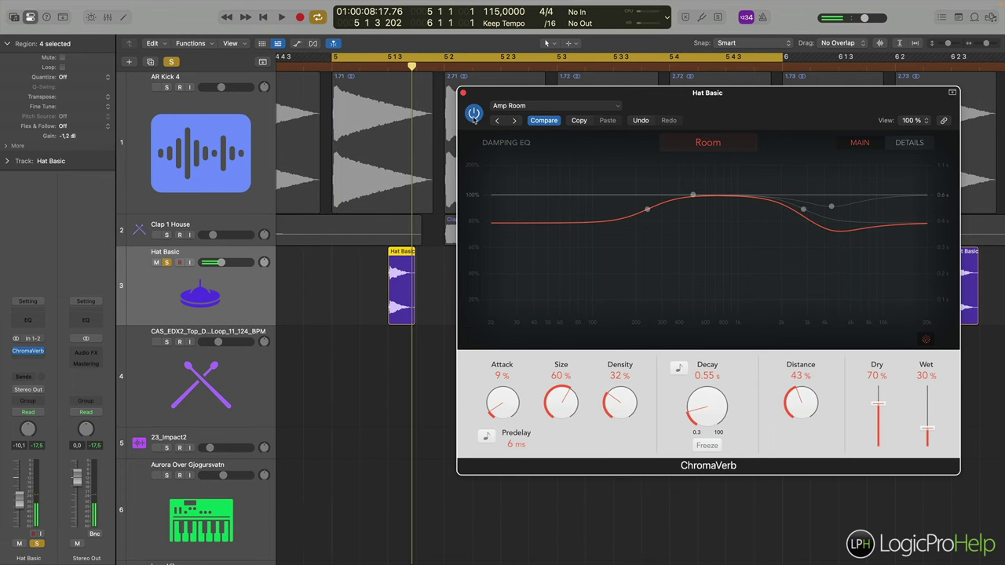
left_click(474, 114)
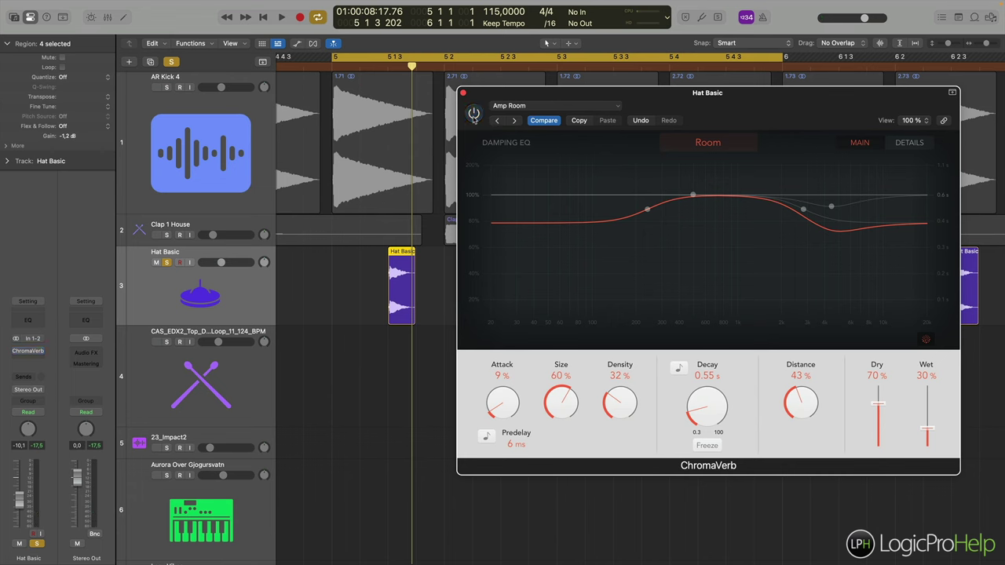
key("space")
key("space")
left_click(473, 115)
key("space")
key("space")
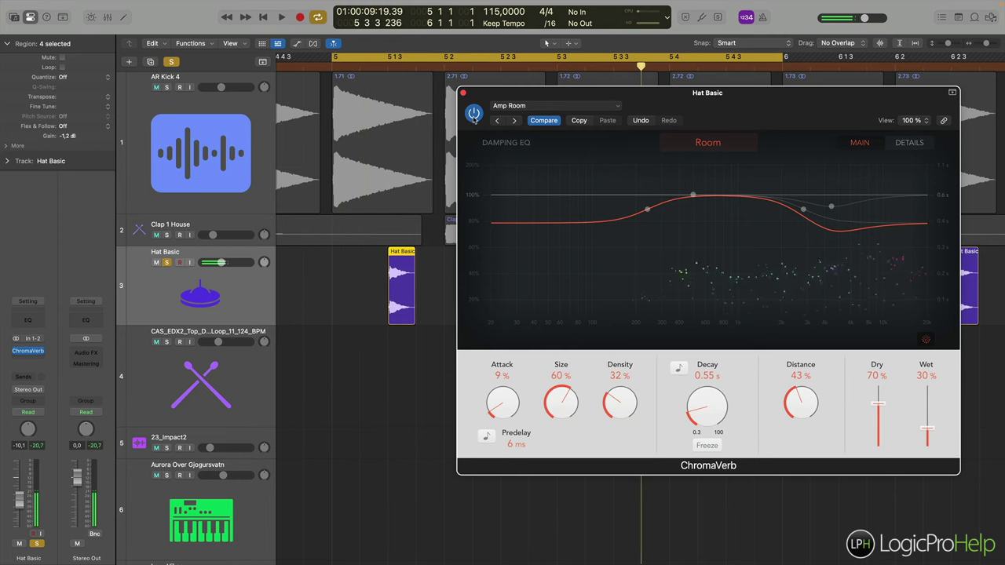
Load the Long Vocals preset from the Halls category and audition the hi-hat from bar 5.
left_click(538, 108)
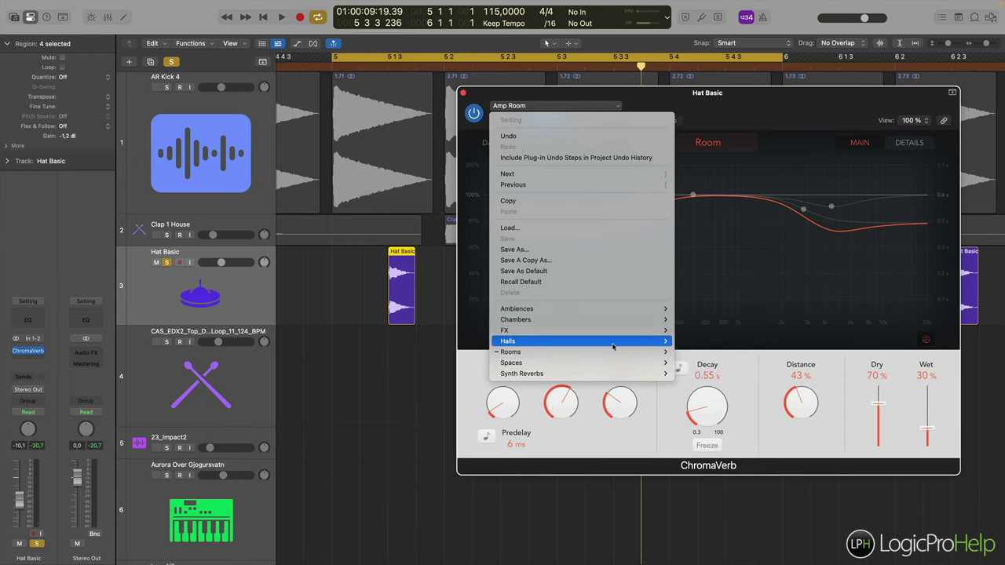
mouse_move(614, 340)
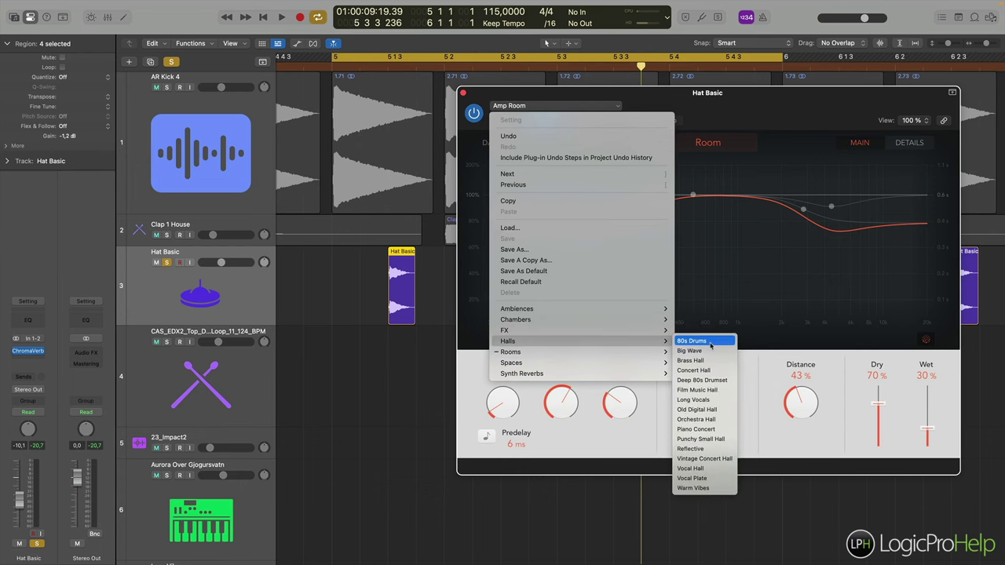
left_click(709, 400)
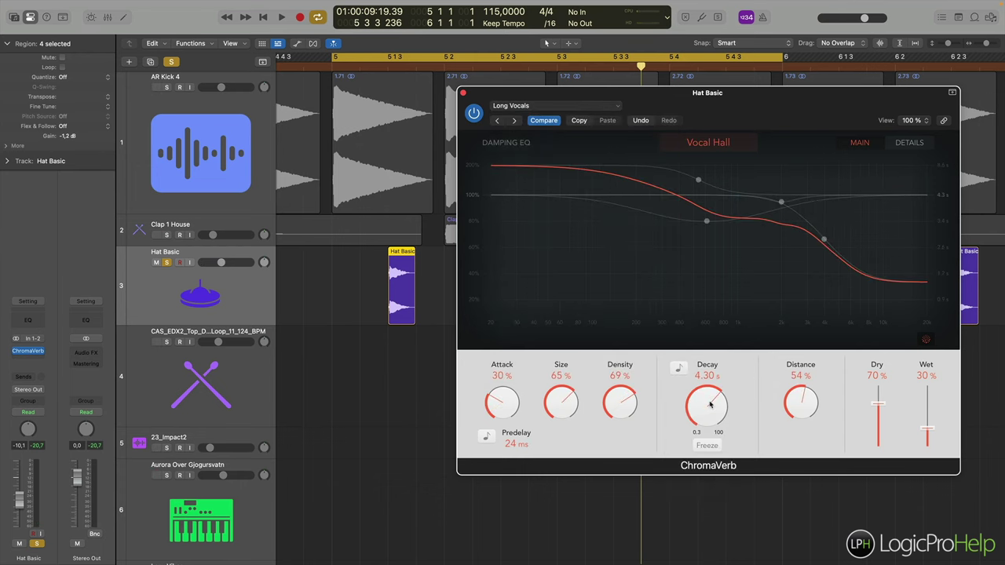
left_click(334, 69)
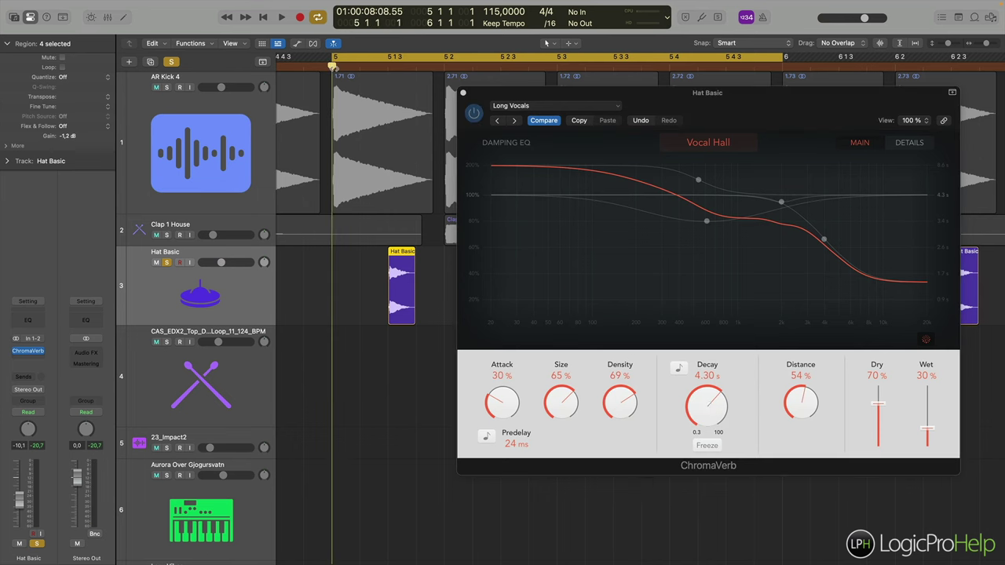
key("space")
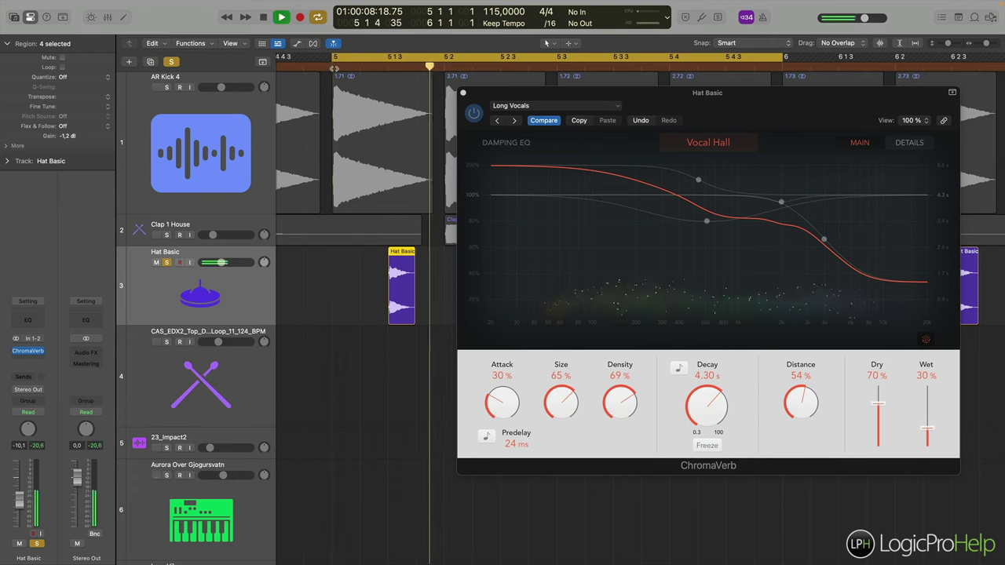
key("space")
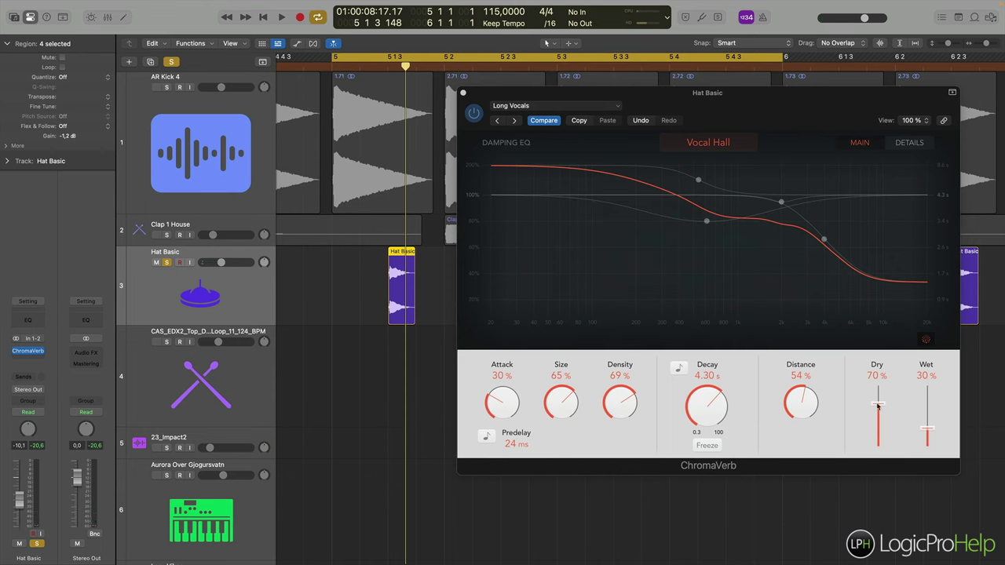
Set the reverb's Dry level to 100 % and Wet level to 0 %, and compare playback with the plug-in bypassed.
left_click_drag(878, 407, 879, 362)
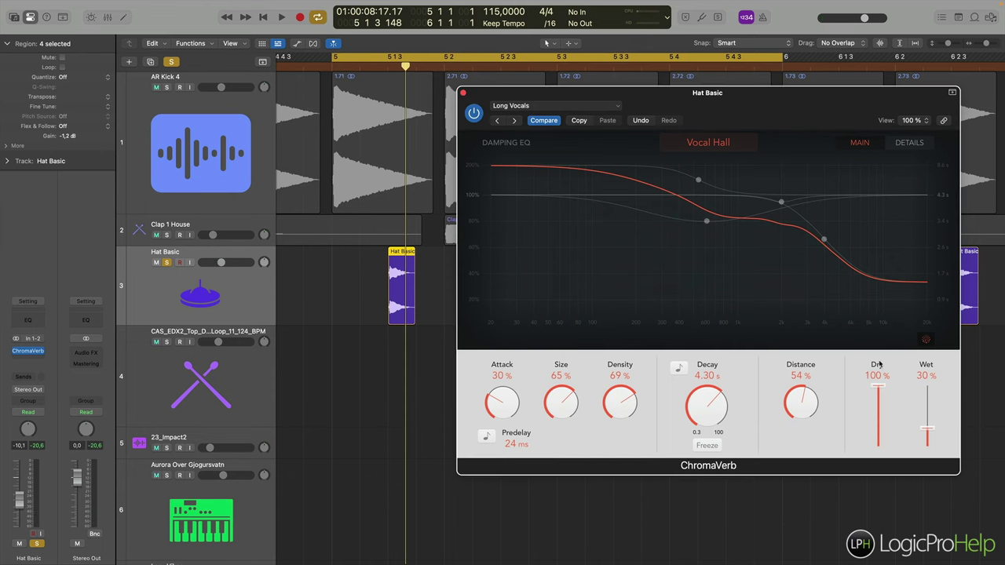
left_click_drag(928, 428, 933, 471)
key("space")
left_click(475, 114)
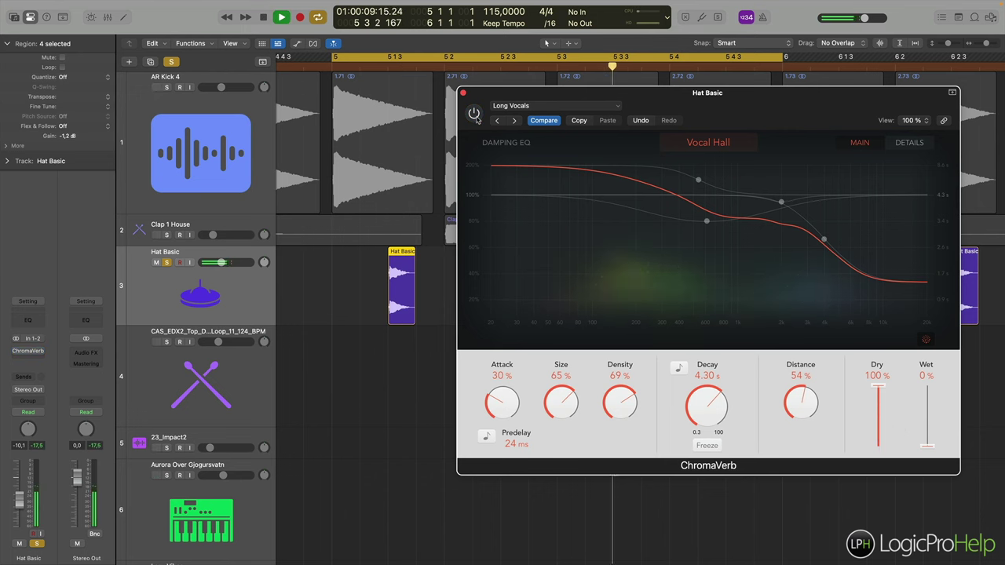
left_click(474, 114)
Set the reverb's Dry level to 0 % and Wet level to 100 %, and audition the hi-hat.
left_click_drag(878, 385, 927, 385)
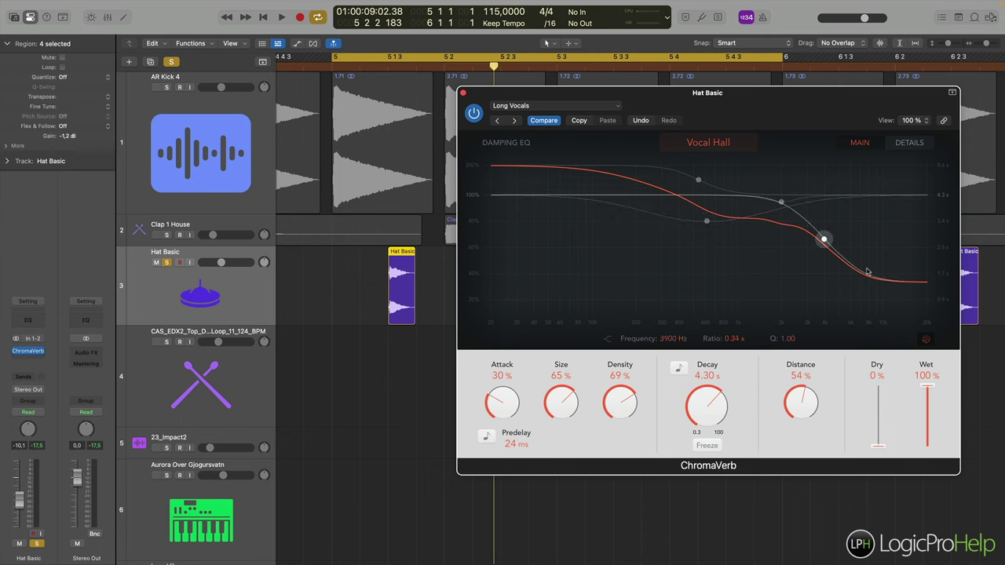
left_click_drag(727, 92, 727, 93)
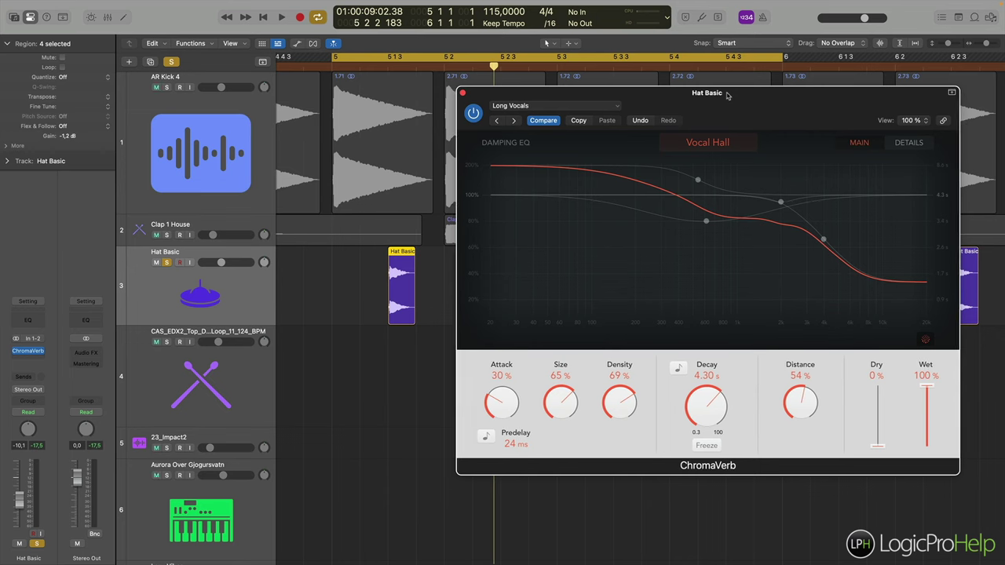
key("space")
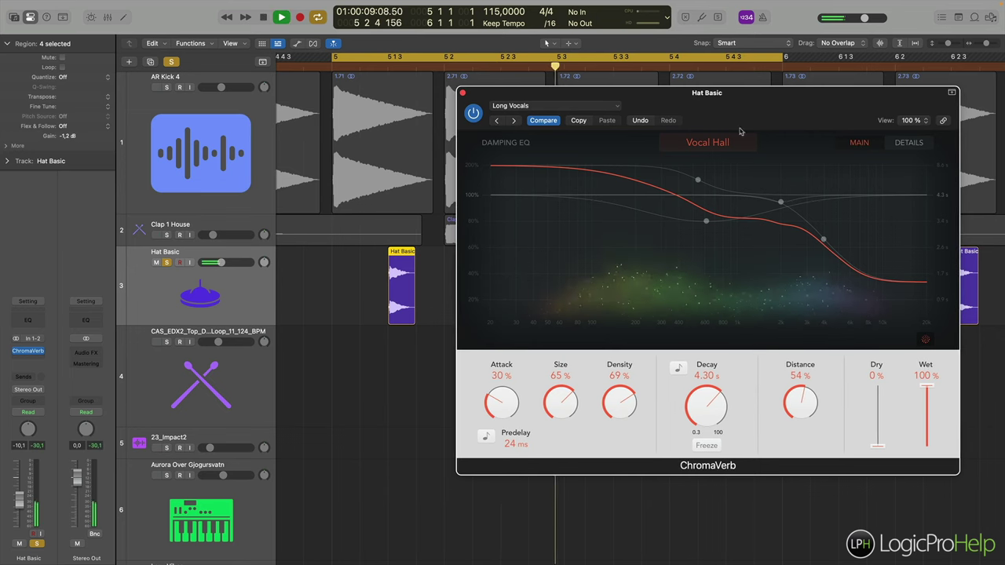
key("space")
Set the reverb's Dry level to 100 % and Wet level to 50 %, and audition the blend.
left_click_drag(877, 446, 927, 420)
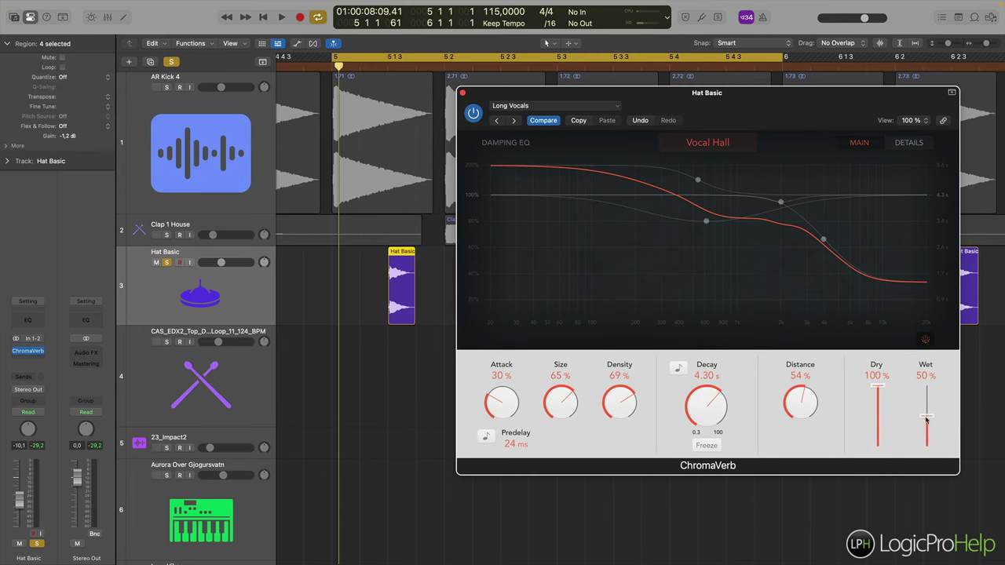
key("space")
mouse_move(926, 416)
left_mouse_down()
mouse_move(931, 469)
mouse_move(928, 377)
mouse_move(927, 422)
left_mouse_up()
key("space")
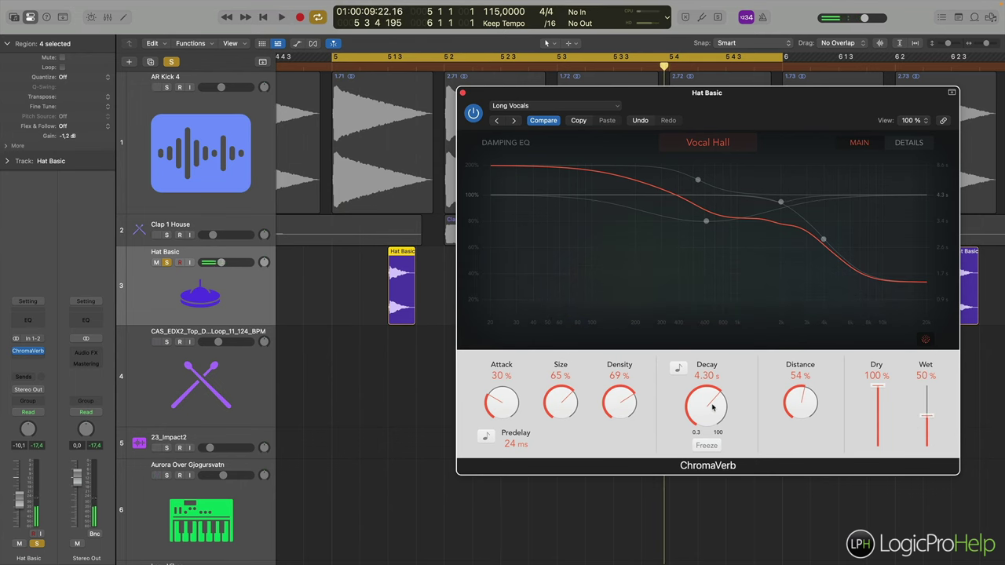
Audition the hi-hat with a shorter reverb decay, and raise the Decay to 100 s for comparison.
left_click_drag(713, 407, 690, 453)
key("space")
left_click_drag(711, 406, 714, 465)
left_click_drag(712, 416, 710, 346)
key("space")
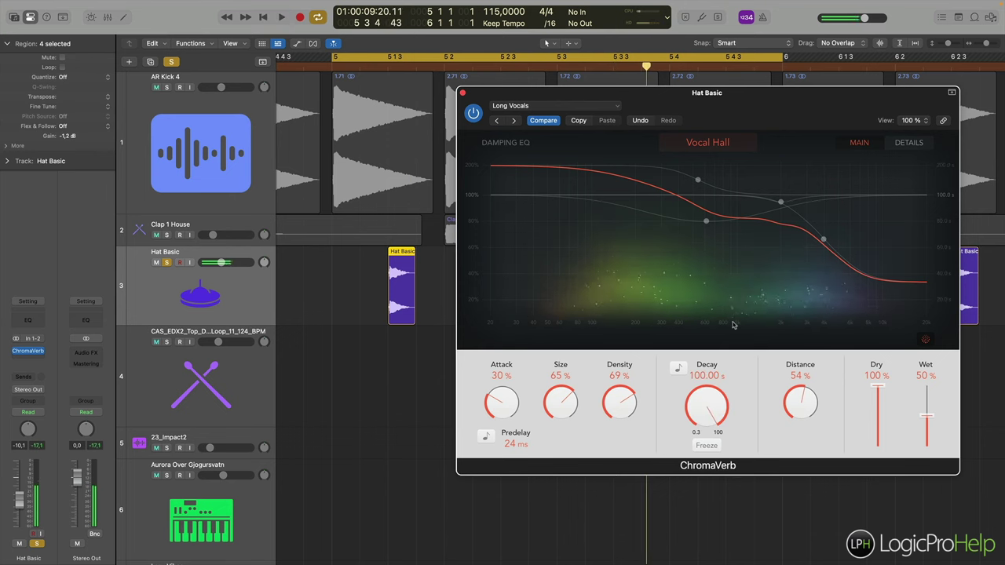
key("space")
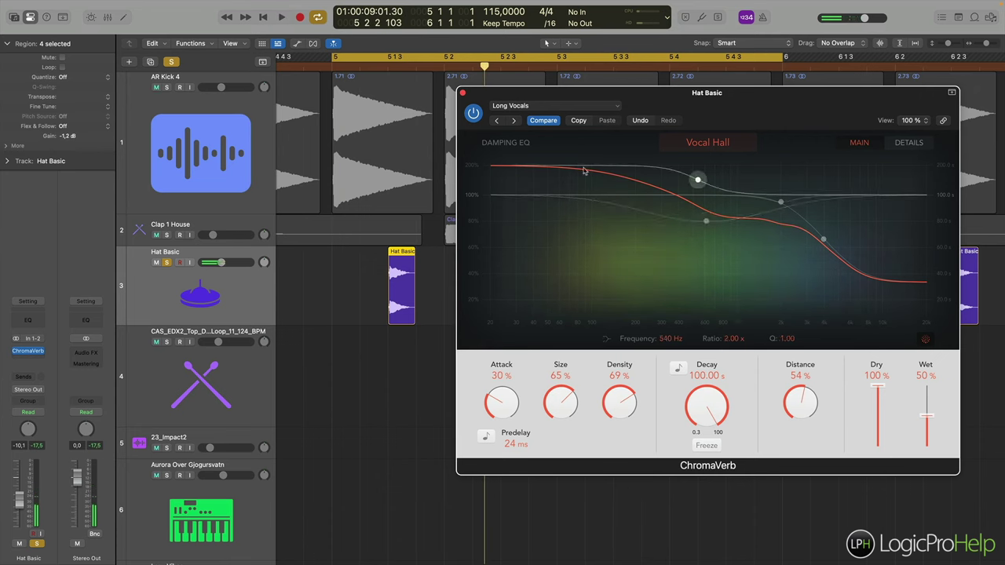
Set the reverb's Decay to 1.60 s, review the Halls presets without choosing one, and close the ChromaVerb window.
left_click_drag(702, 405, 712, 480)
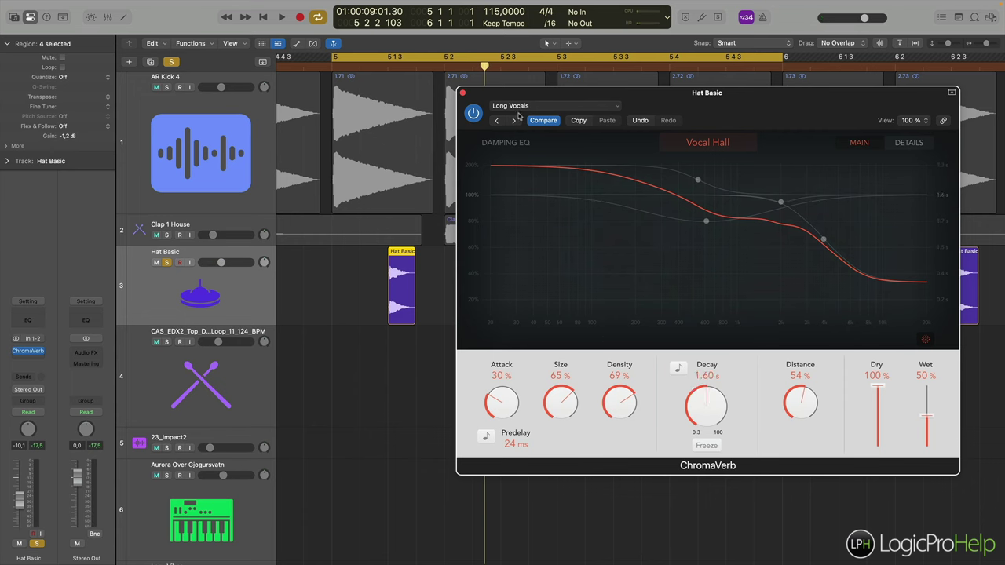
left_click(520, 107)
mouse_move(544, 346)
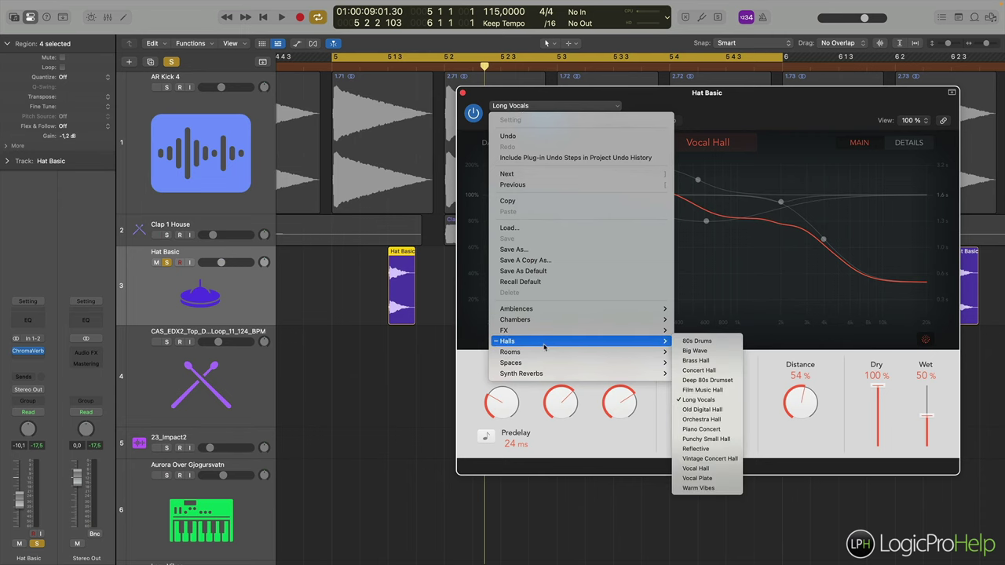
left_click(636, 100)
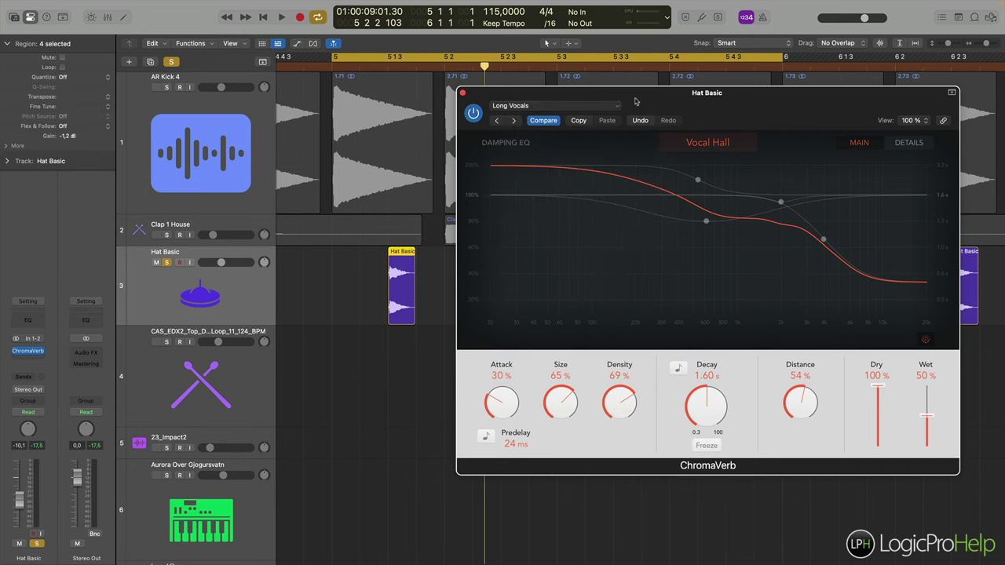
left_click(463, 94)
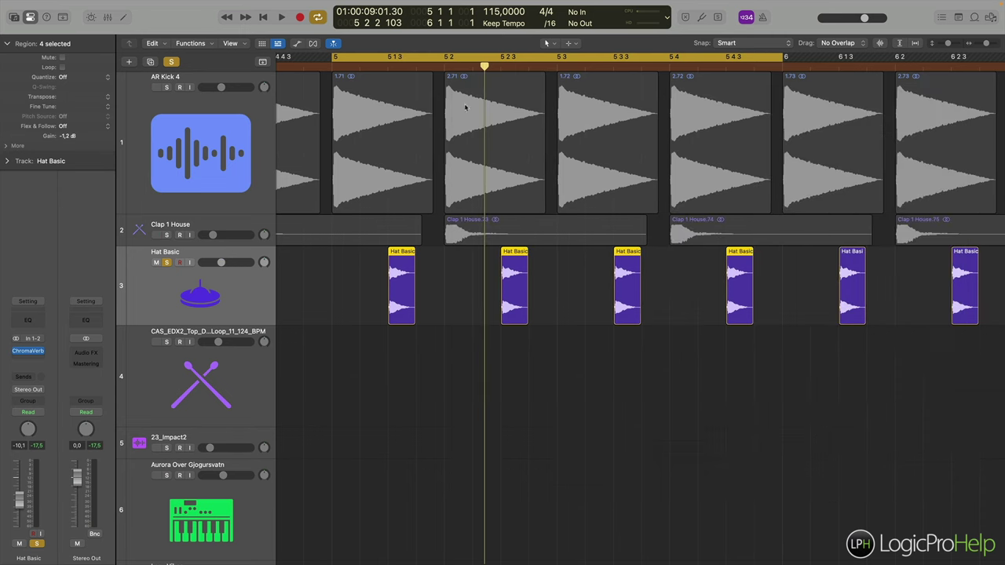
Turn off solo on the Hat Basic track and remove the ChromaVerb plug-in from its channel strip.
left_click(165, 263)
key("super+Left")
key("super+Left")
key("super+Left")
key("super+Left")
key("super+Left")
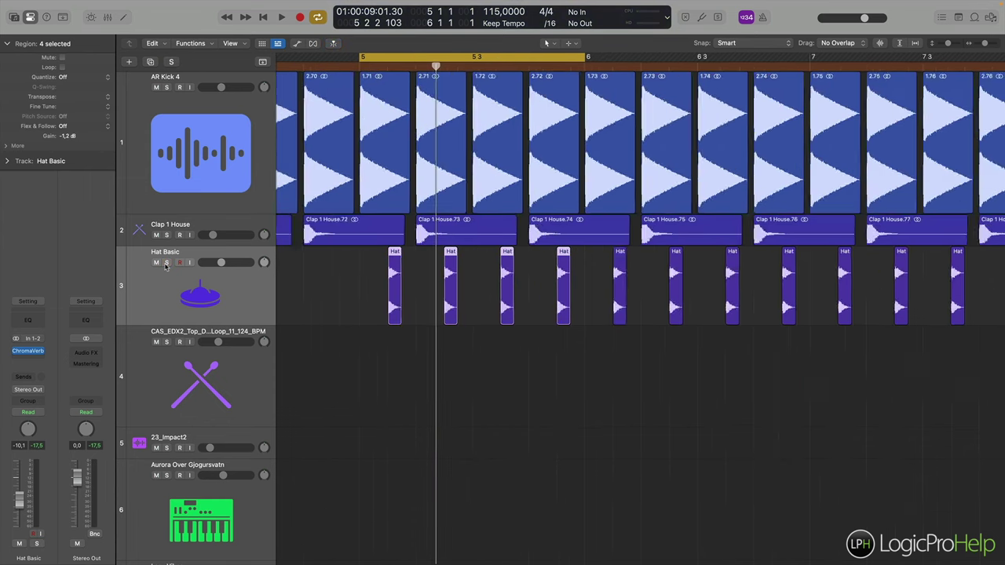
key("super+Left")
key("super+Left")
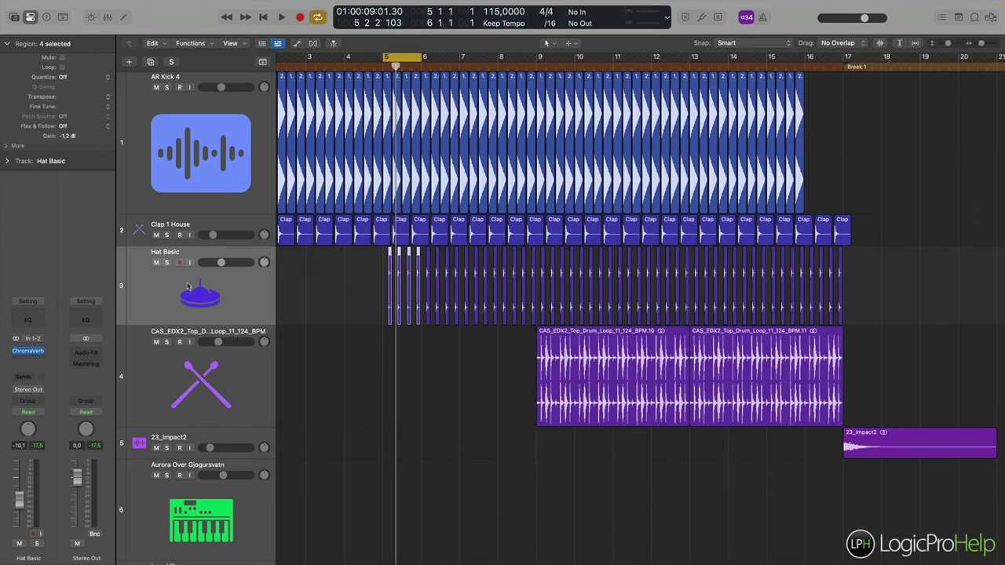
left_click(40, 351)
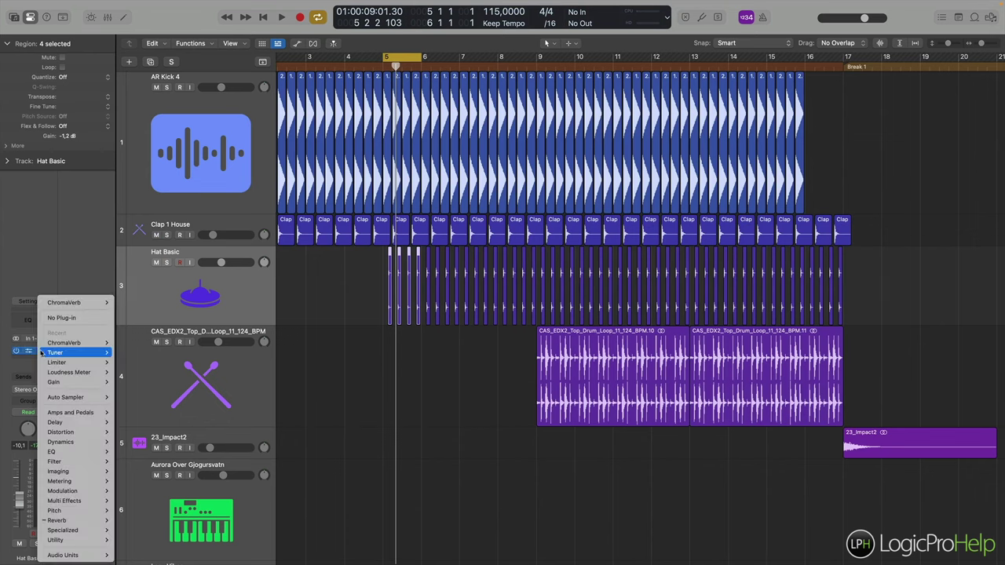
left_click(62, 318)
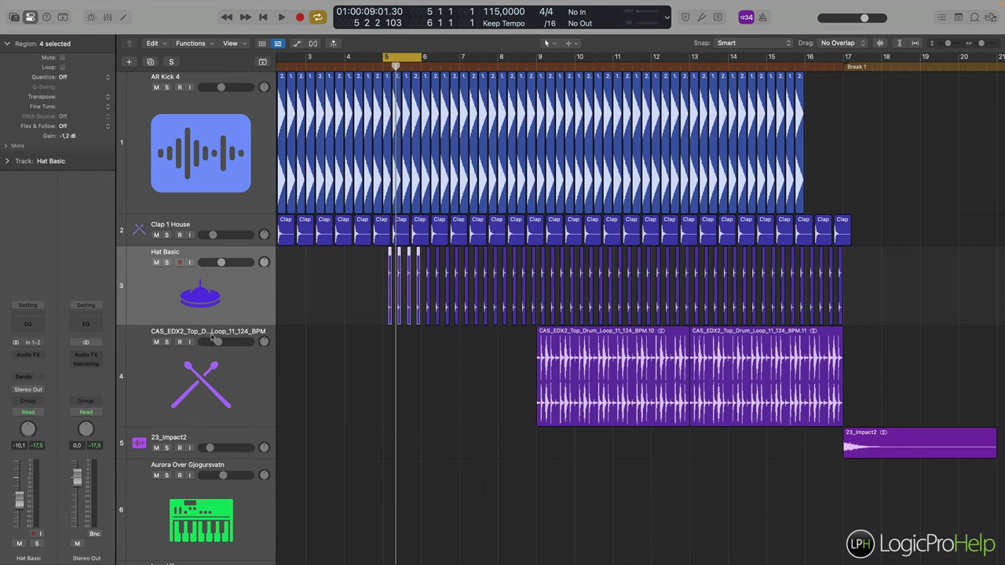
Select the four drum tracks, from AR Kick 4 through the top drum loop, and group them in a summing stack.
left_click(237, 421)
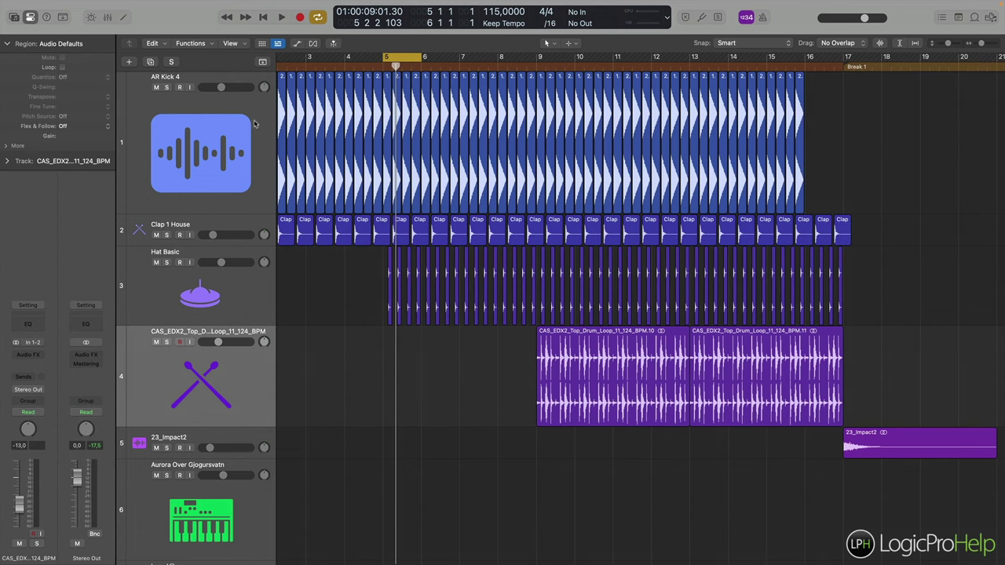
key("shift+l")
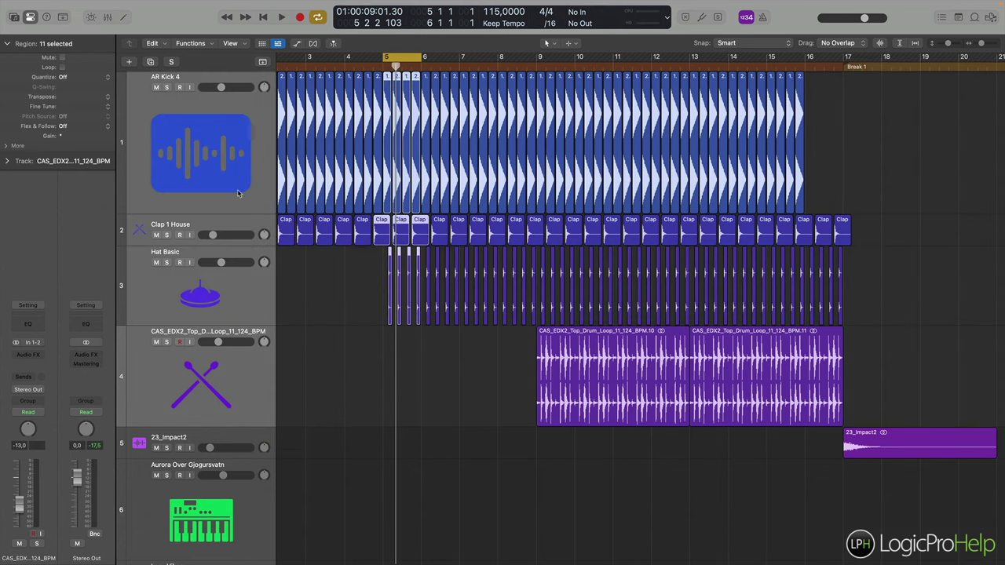
right_click(272, 115)
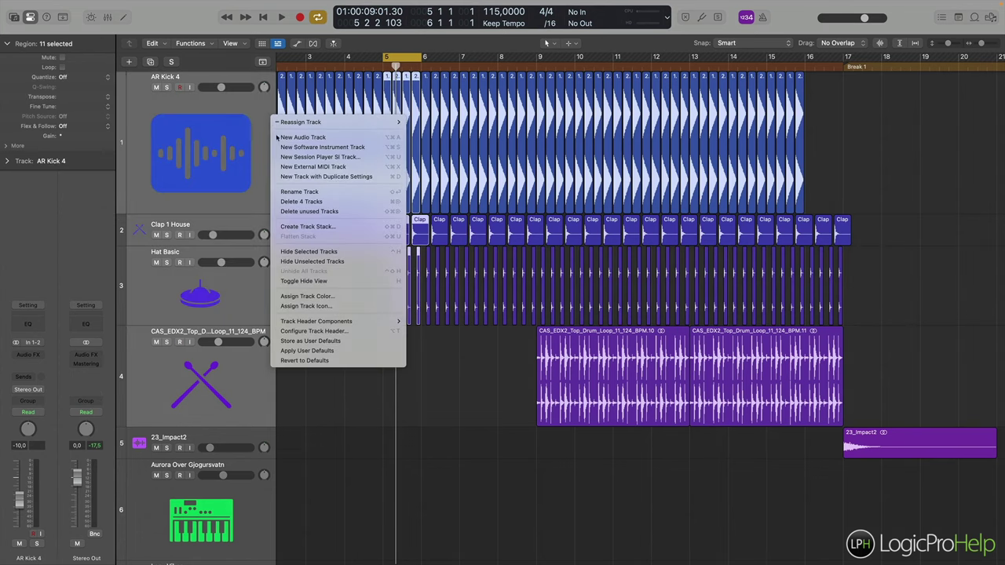
left_click(365, 228)
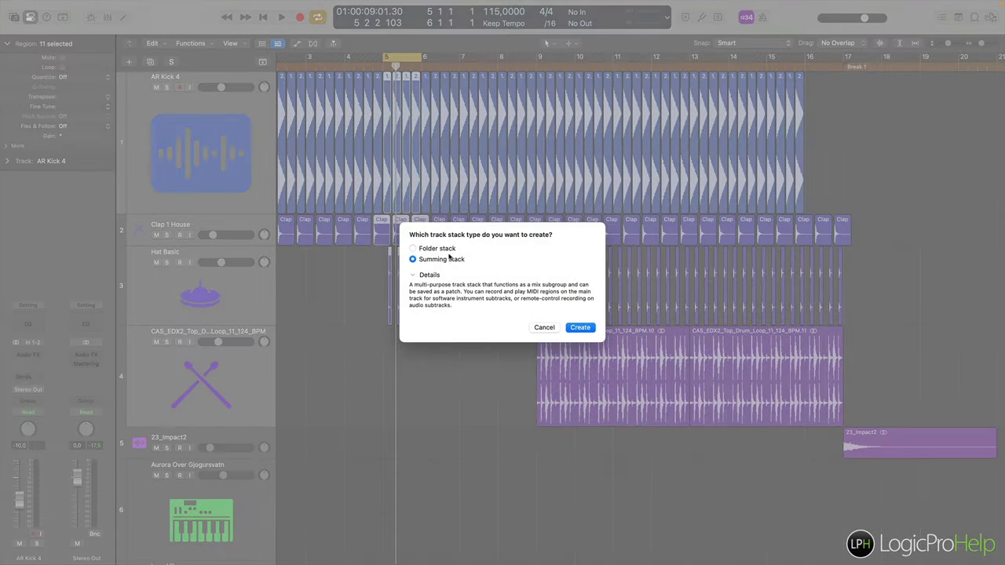
left_click(580, 328)
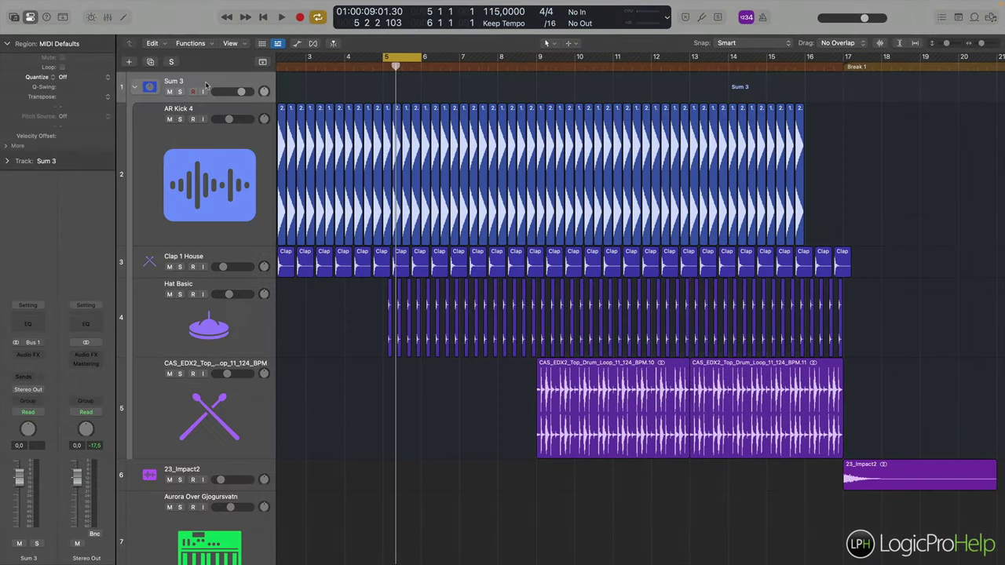
Audition the new summing stack briefly in solo, and turn its solo off again.
left_click(180, 91)
key("space")
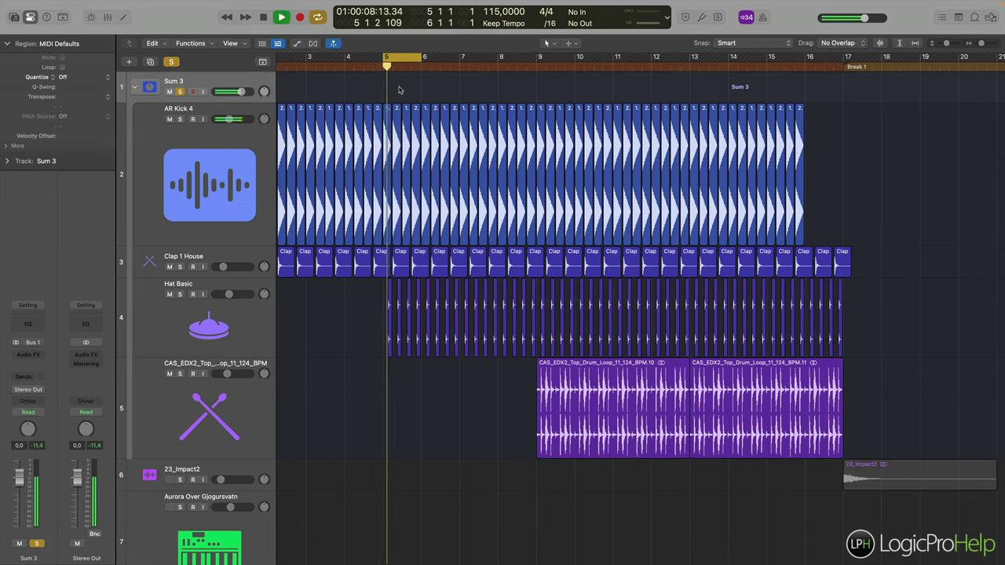
key("space")
left_click(180, 91)
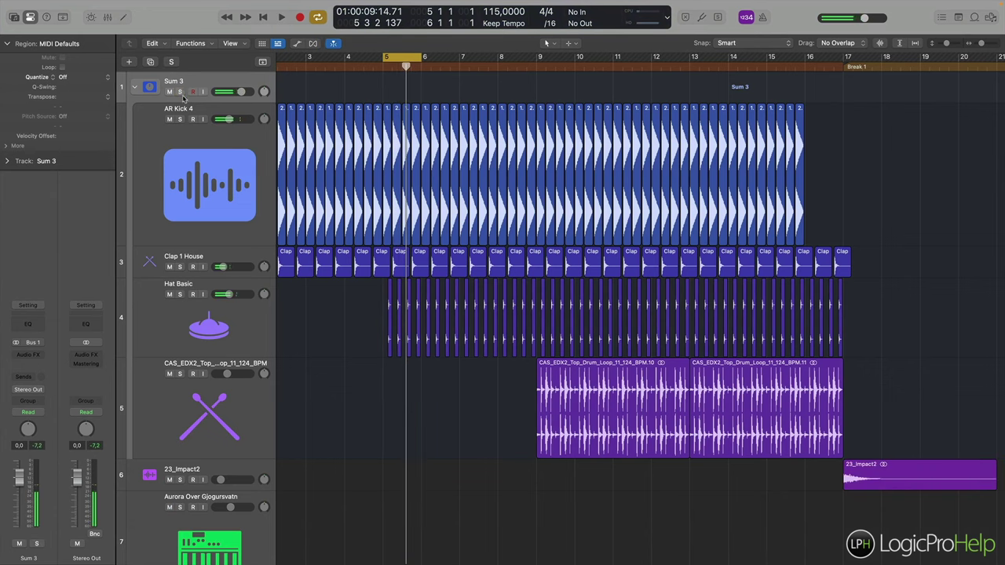
Rename the summing stack as Drums.
type("Di")
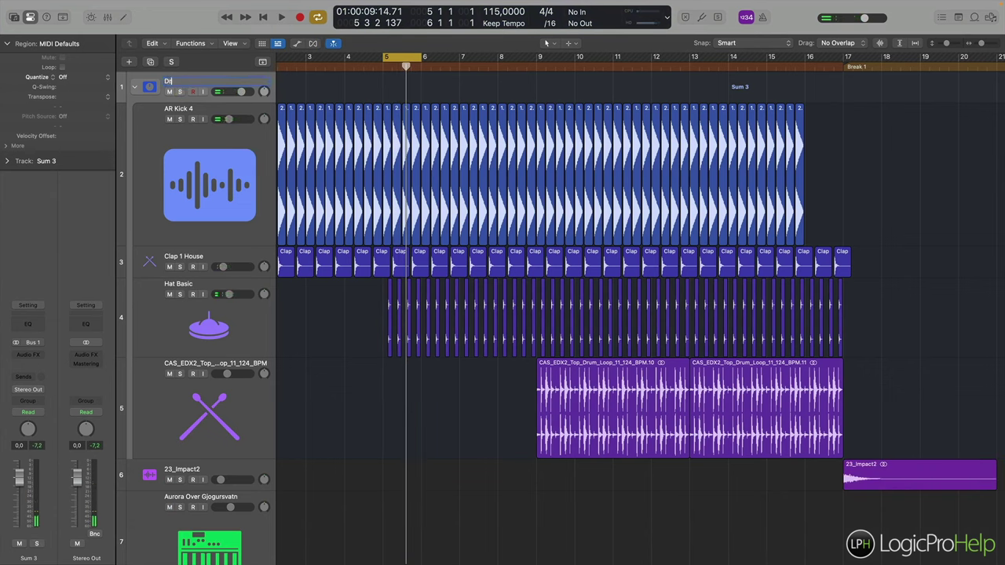
type("ums")
key("Return")
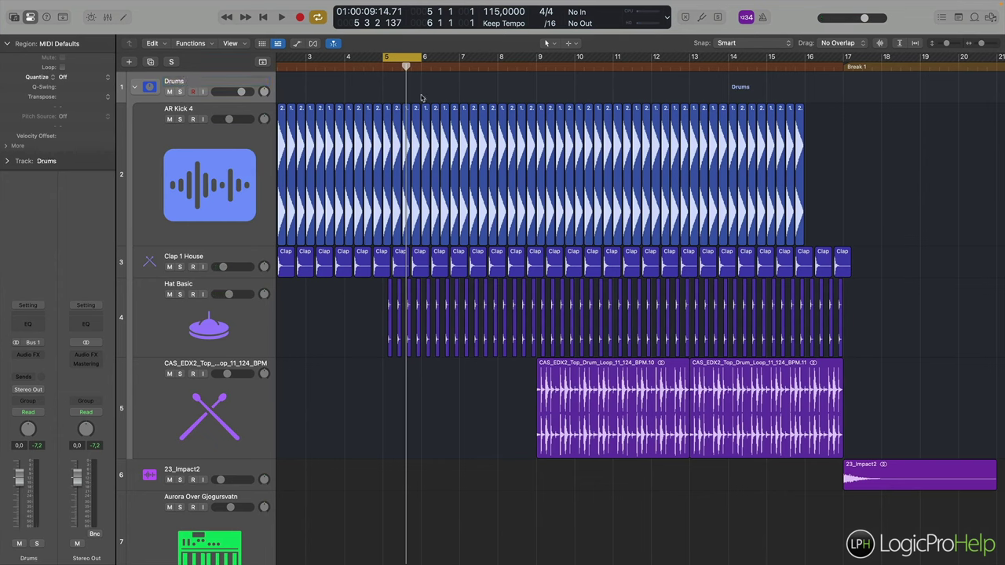
Insert a stereo Channel EQ on the Drums stack and move its window lower so the tracks above are visible.
left_click(36, 357)
mouse_move(53, 454)
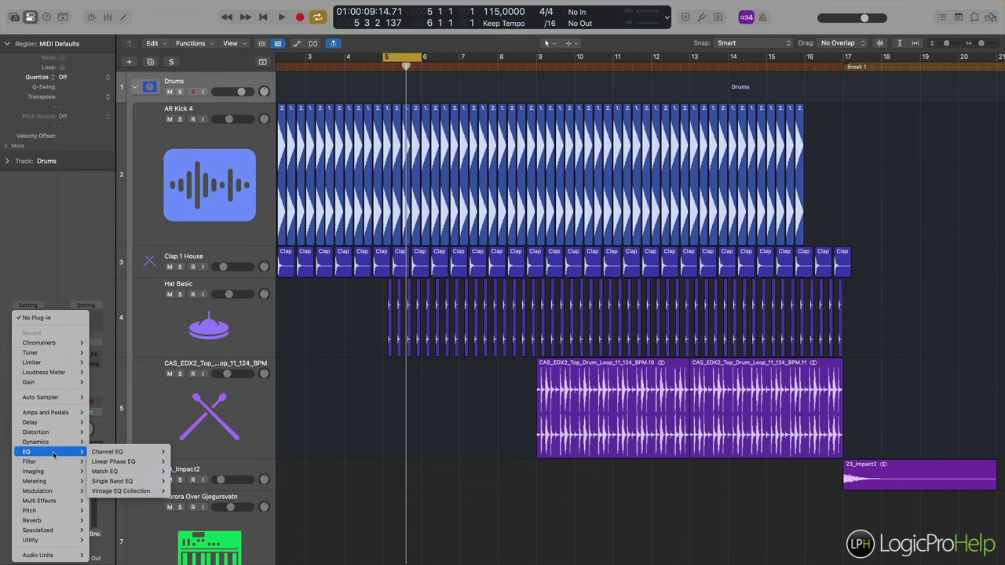
mouse_move(126, 457)
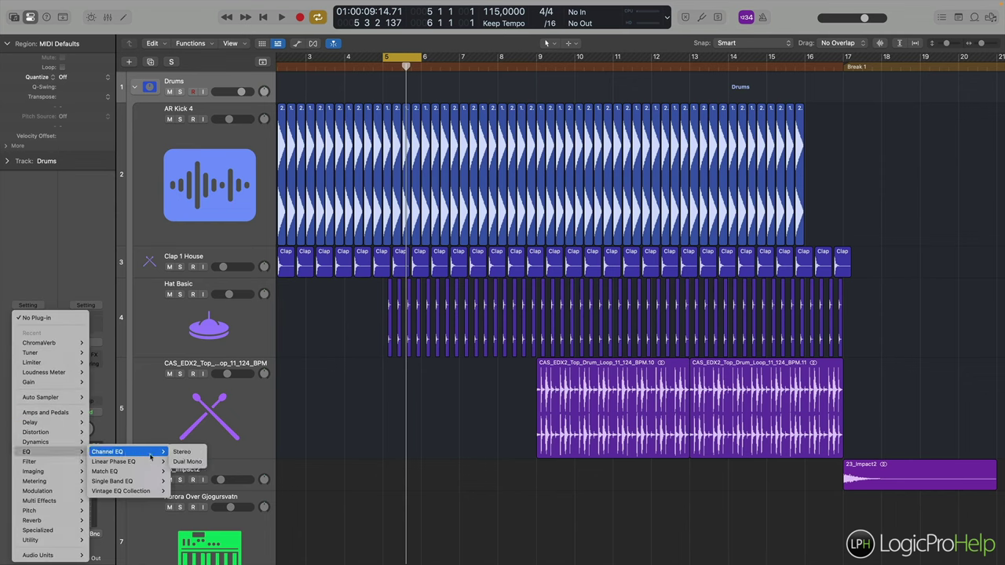
left_click(180, 452)
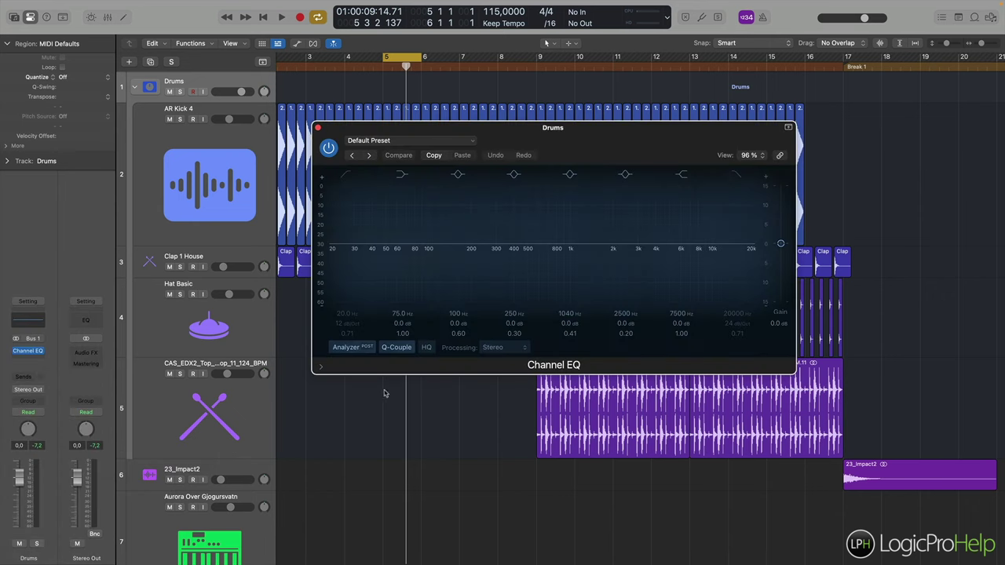
left_click_drag(507, 133, 510, 217)
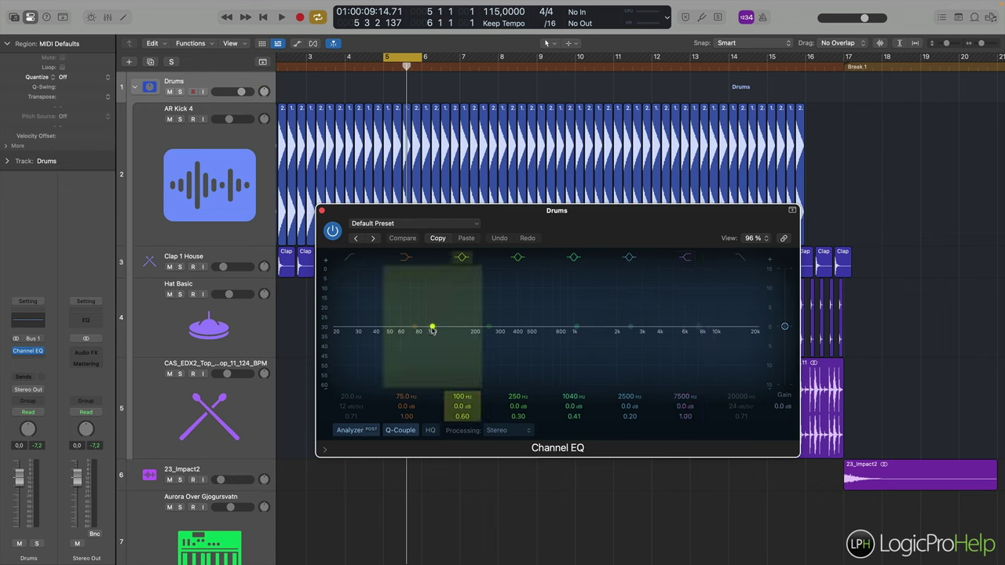
Boost the 100 Hz peak band by about 6 dB, compare it on and off, and flatten it near 142 Hz.
left_click_drag(433, 329, 445, 295)
left_click(462, 258)
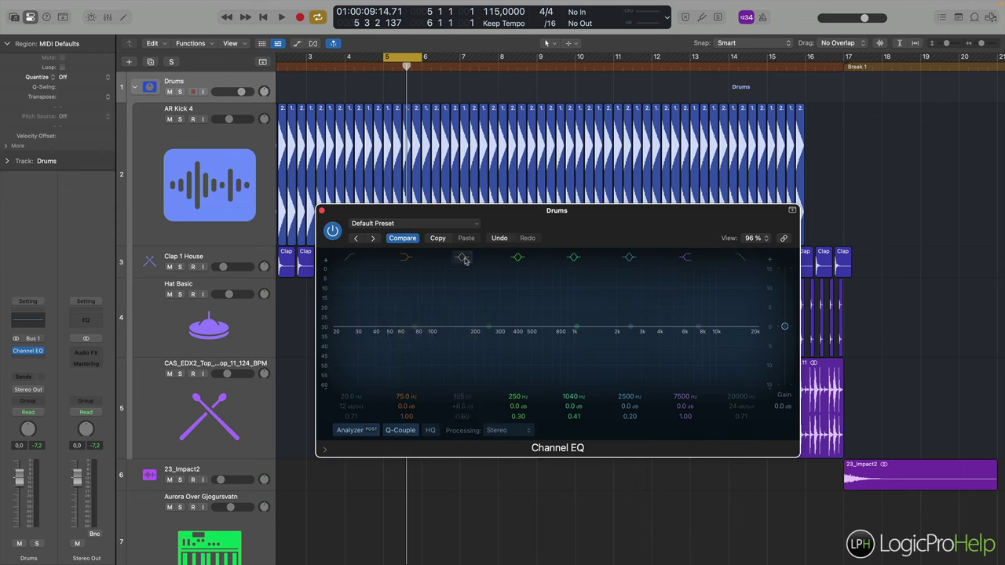
left_click(462, 258)
left_click_drag(447, 296, 454, 328)
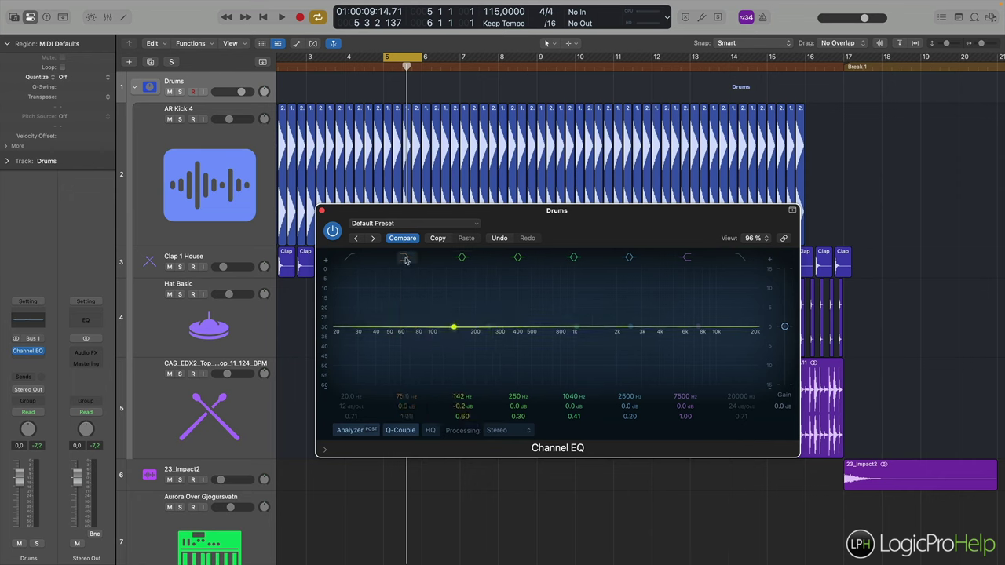
left_click_drag(454, 326, 414, 328)
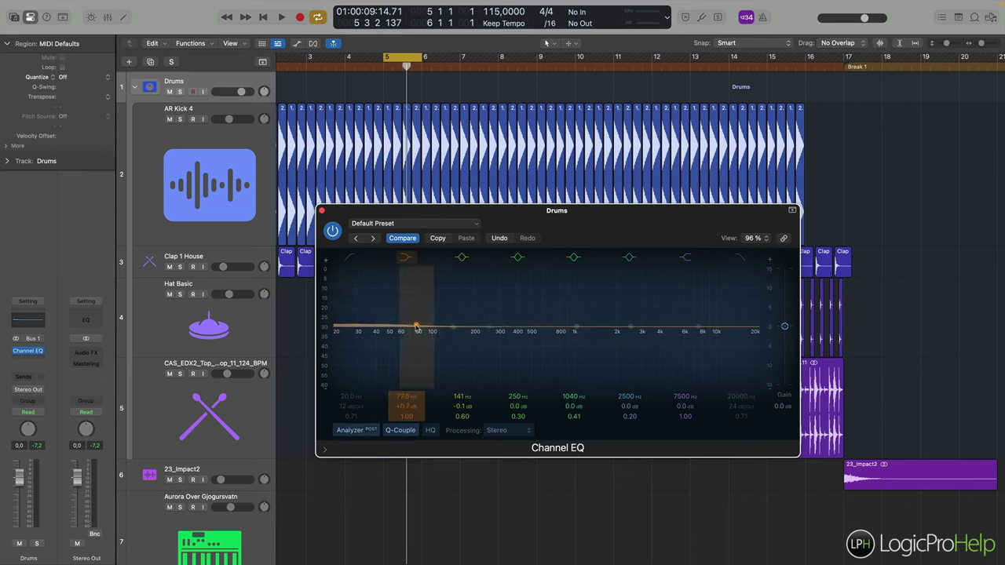
Compare the low-cut and low-shelf bands of the Channel EQ by switching them on and off.
left_click(343, 345)
left_click_drag(343, 344, 160, 348)
left_click(351, 257)
left_click(350, 257)
left_click(351, 258)
left_click(405, 257)
left_click(404, 258)
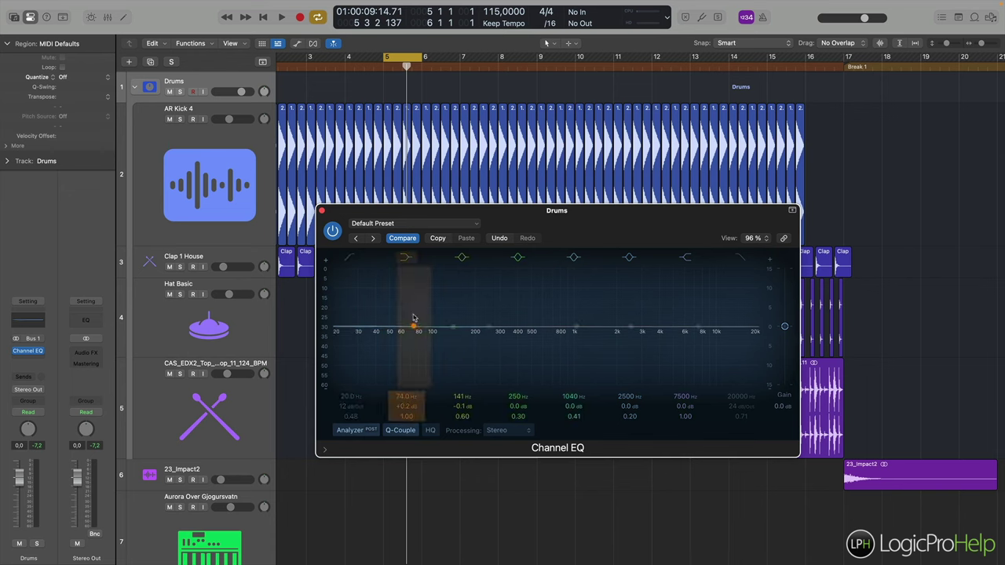
Audition the low shelf boosted about 8 dB and cut about 8.4 dB, and return it near 0 dB at 200 Hz.
left_click_drag(413, 328, 472, 292)
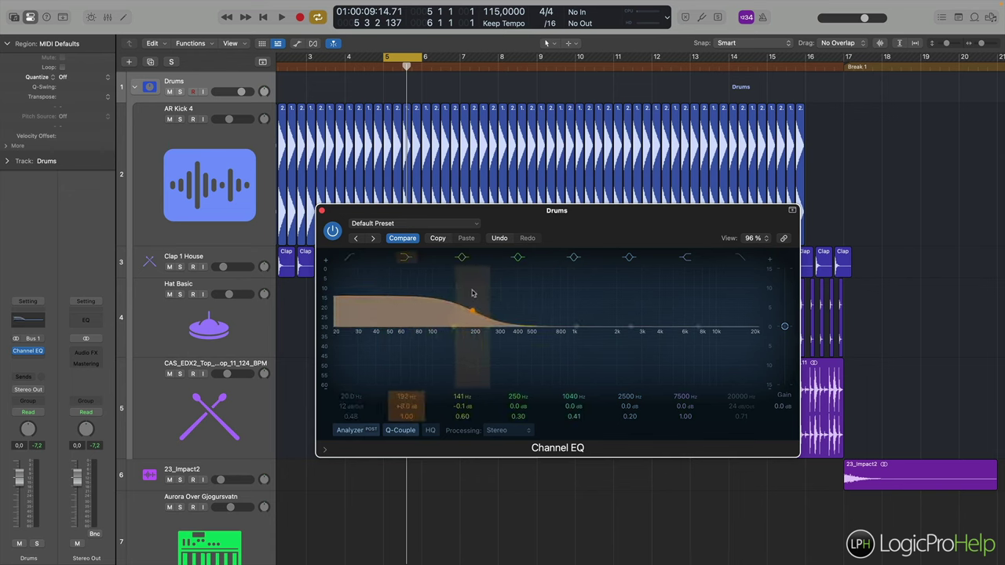
key("space")
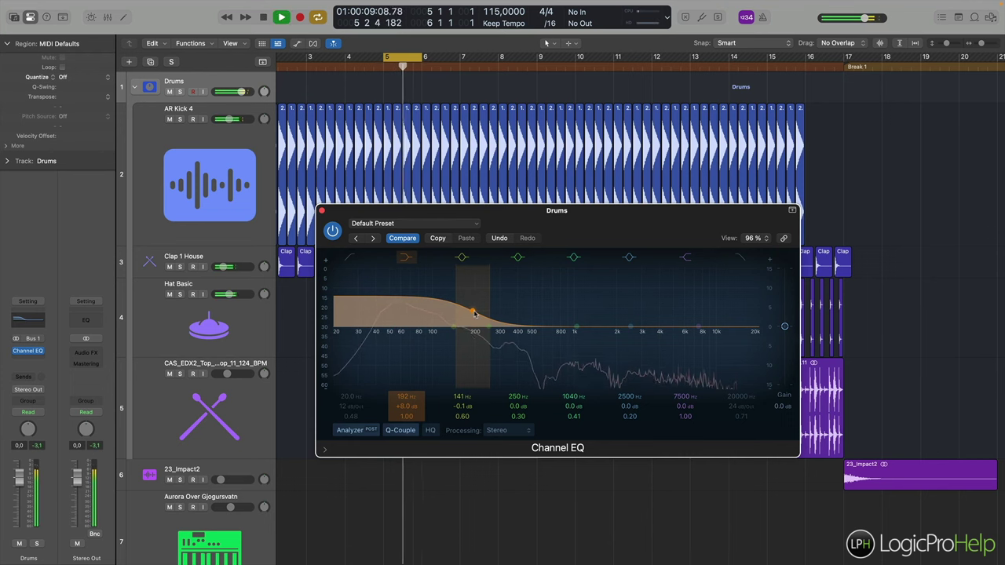
left_click_drag(474, 313, 475, 343)
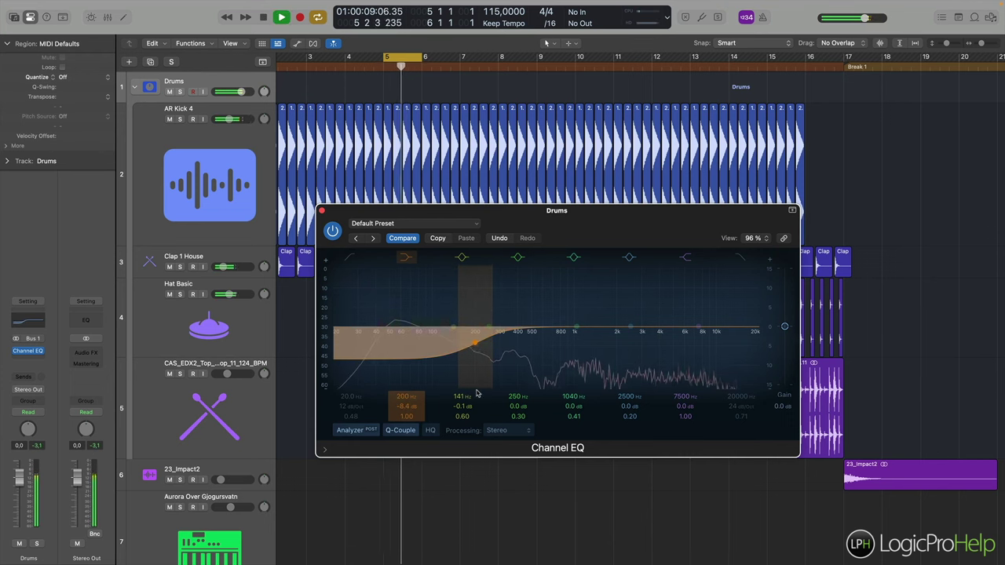
left_click_drag(476, 394, 477, 350)
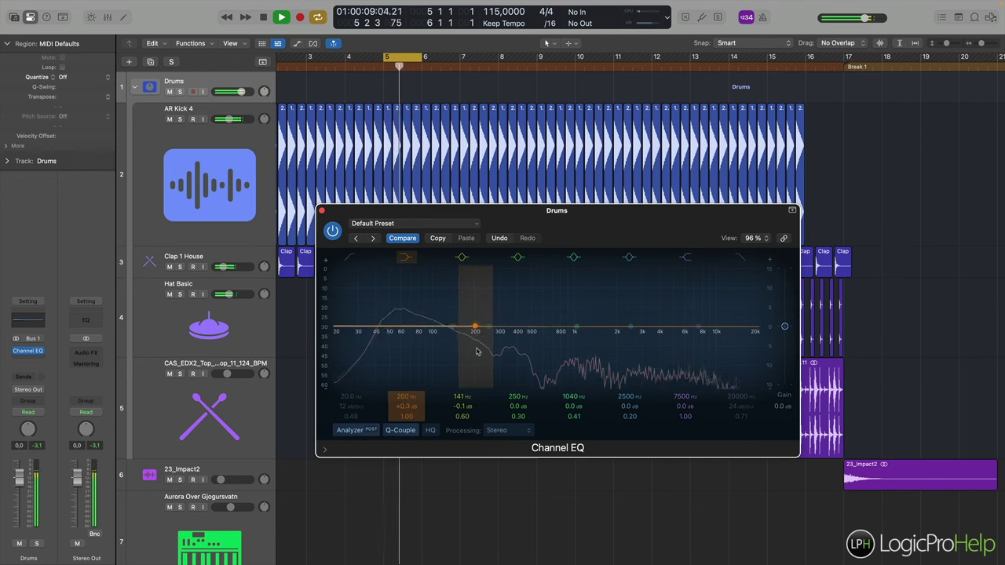
key("space")
Move the high-shelf band to about 4160 Hz and audition the drums with it.
left_click_drag(702, 332, 662, 330)
key("space")
key("space")
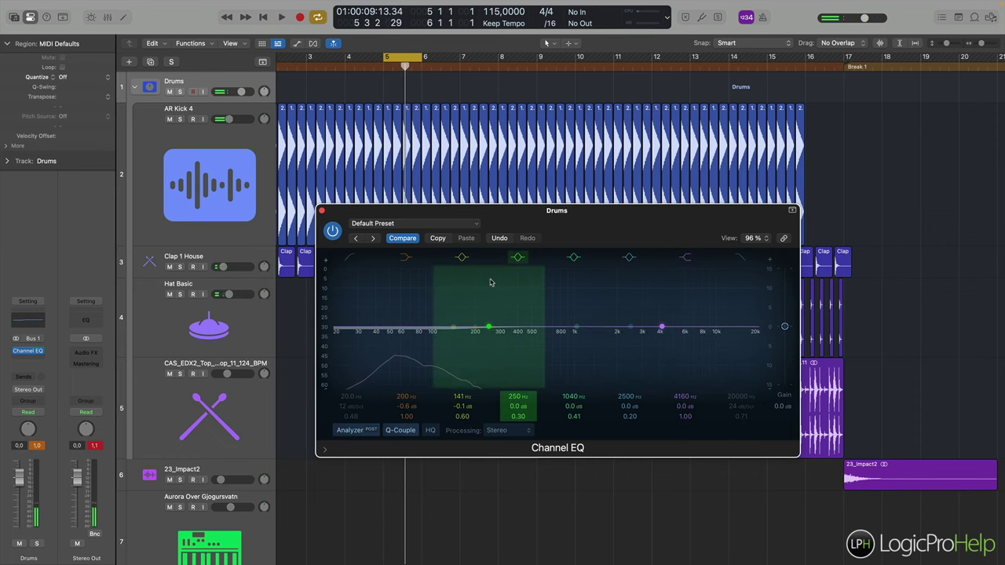
Enable the high-cut band in the Channel EQ, sweep its cutoff down, and return it to 20000 Hz.
left_click_drag(409, 218, 578, 214)
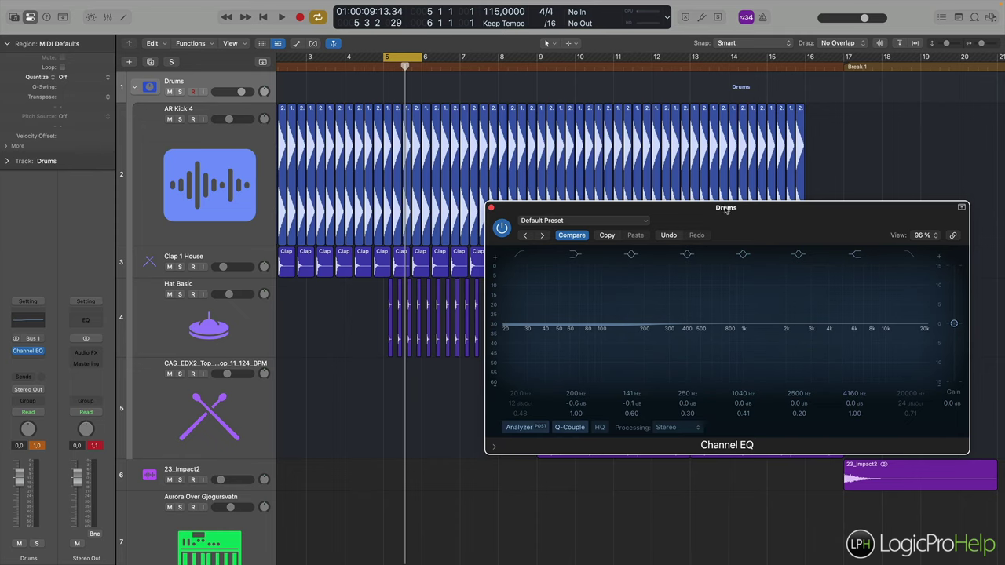
left_click_drag(726, 210, 552, 210)
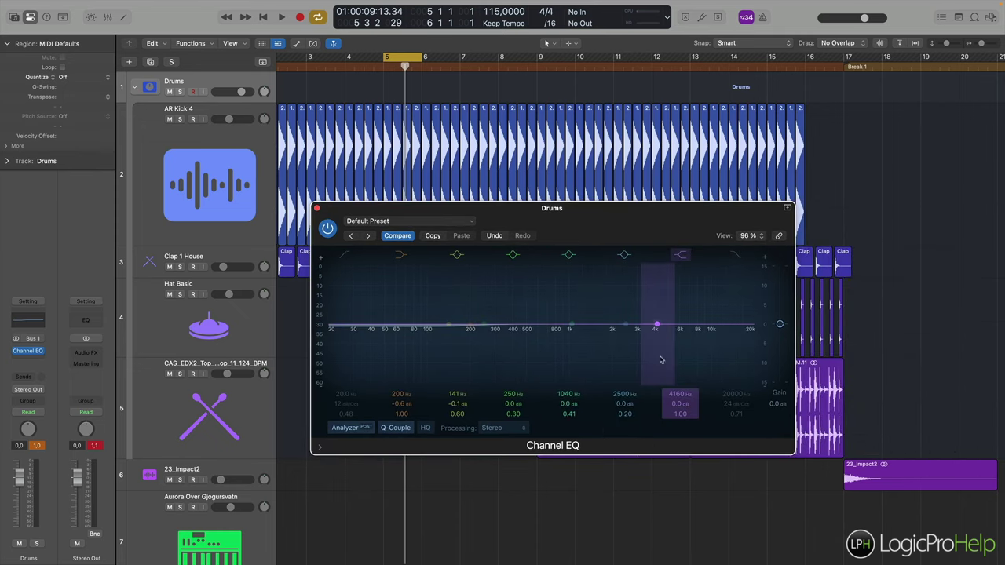
left_click(731, 257)
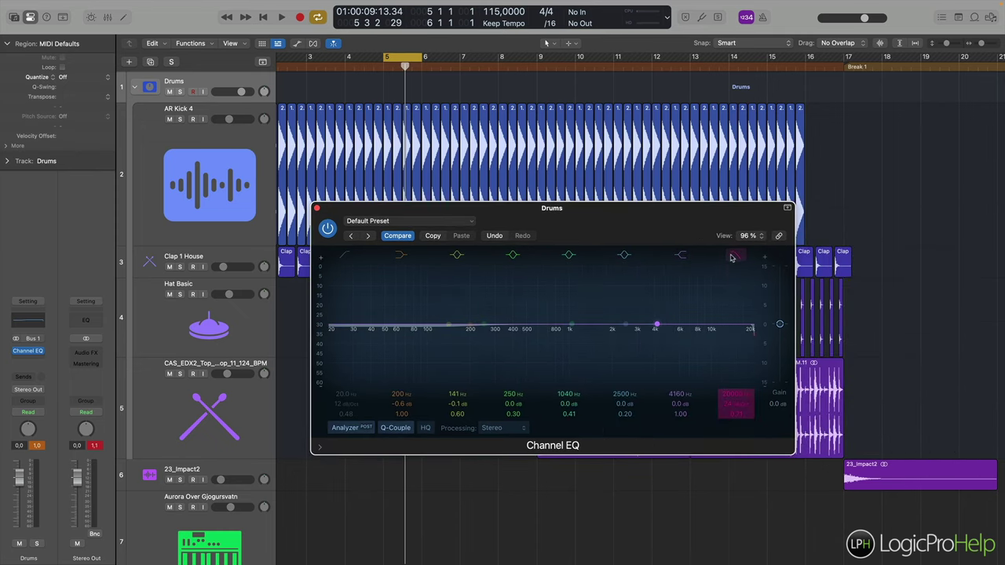
left_click_drag(737, 405, 737, 439)
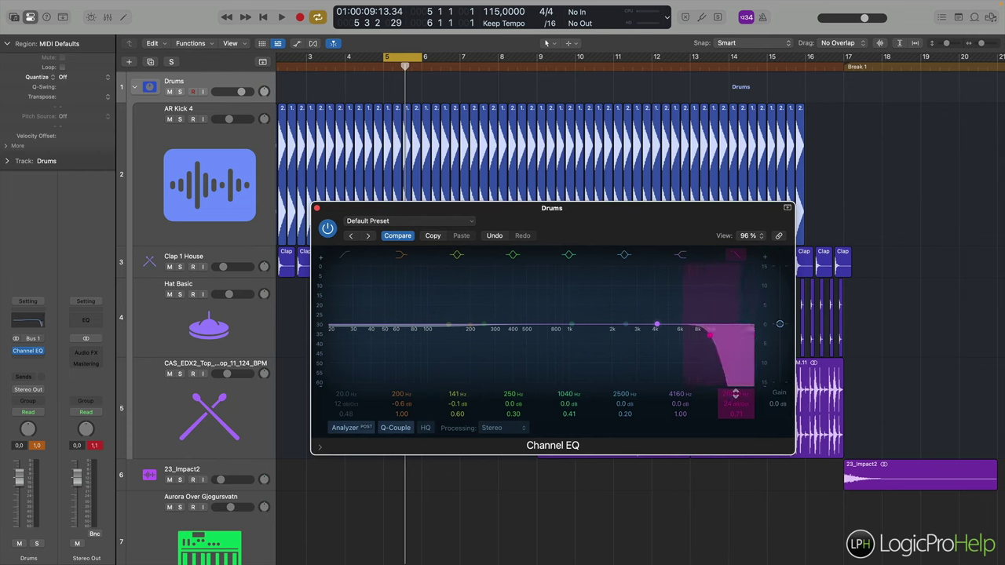
left_click_drag(736, 404, 735, 394)
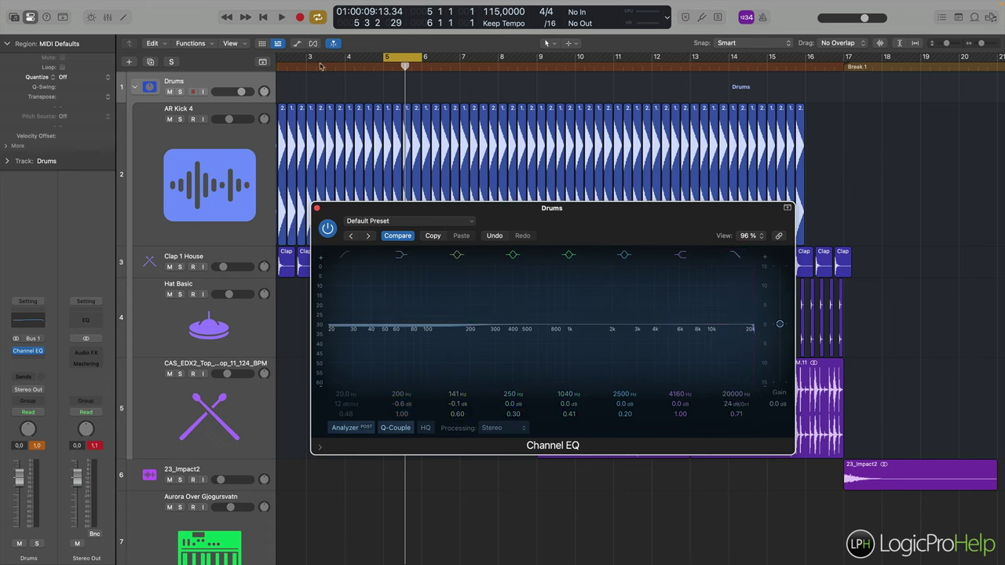
Show track automation, assign the Drums lane to the EQ's high-cut frequency, and make the Drums track taller.
left_click(296, 46)
left_click(297, 44)
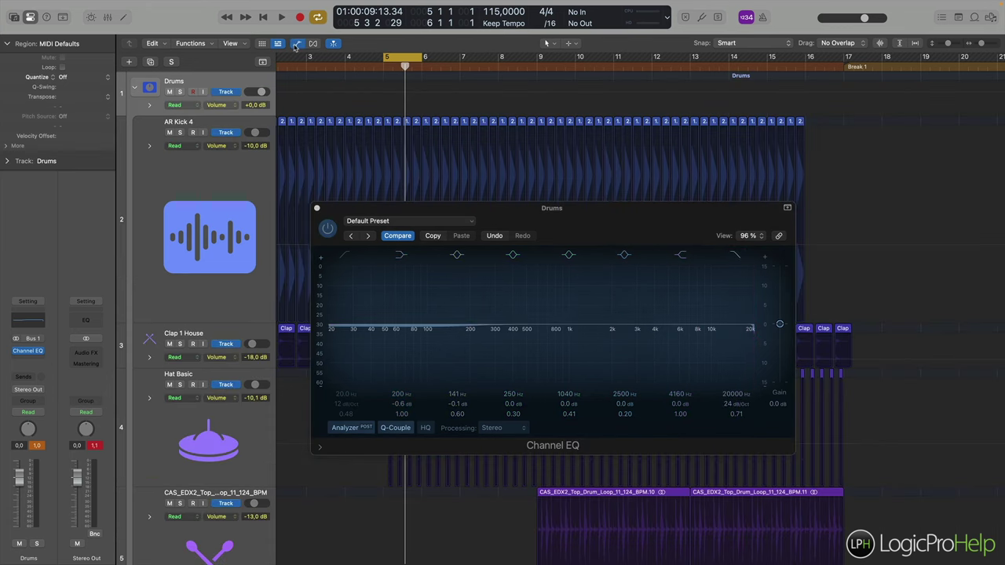
mouse_move(738, 396)
left_mouse_down()
mouse_move(738, 406)
mouse_move(738, 394)
left_mouse_up()
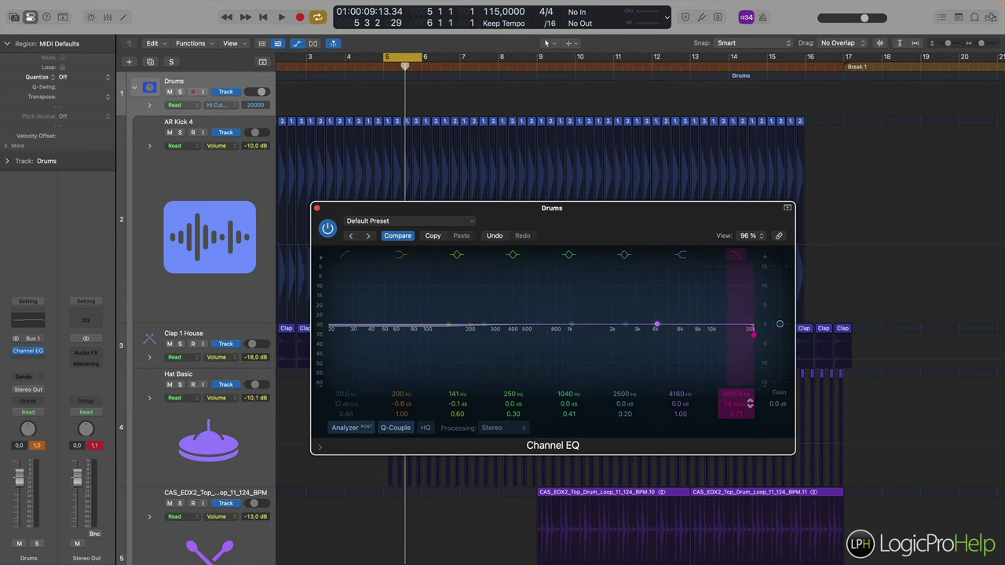
left_click_drag(250, 118, 228, 138)
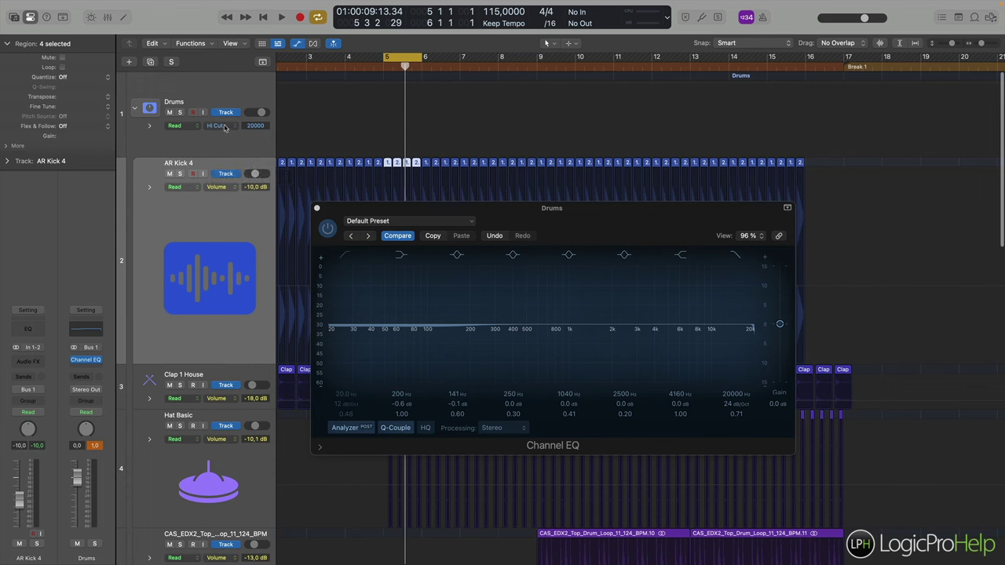
left_click(220, 127)
left_click(254, 132)
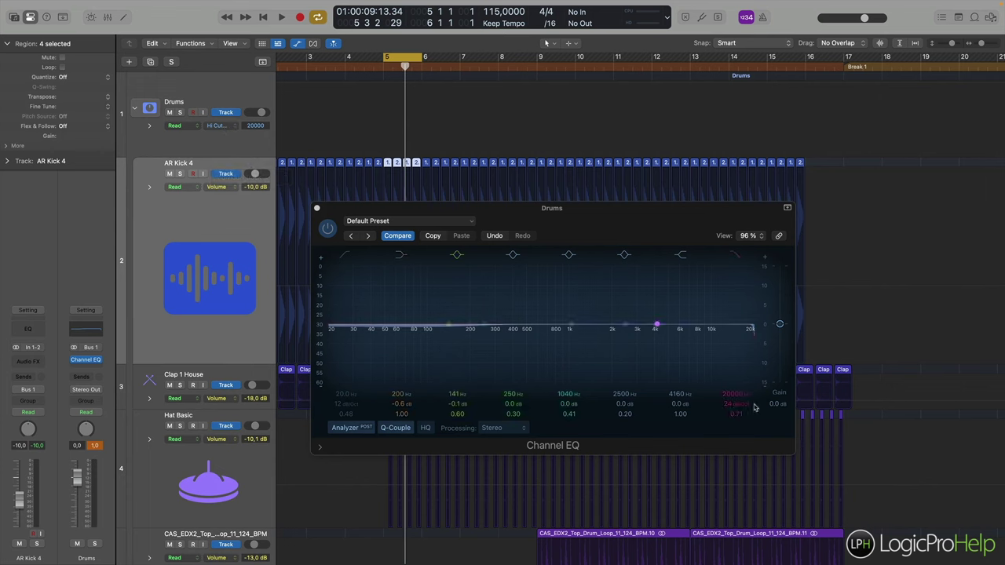
left_click(752, 333)
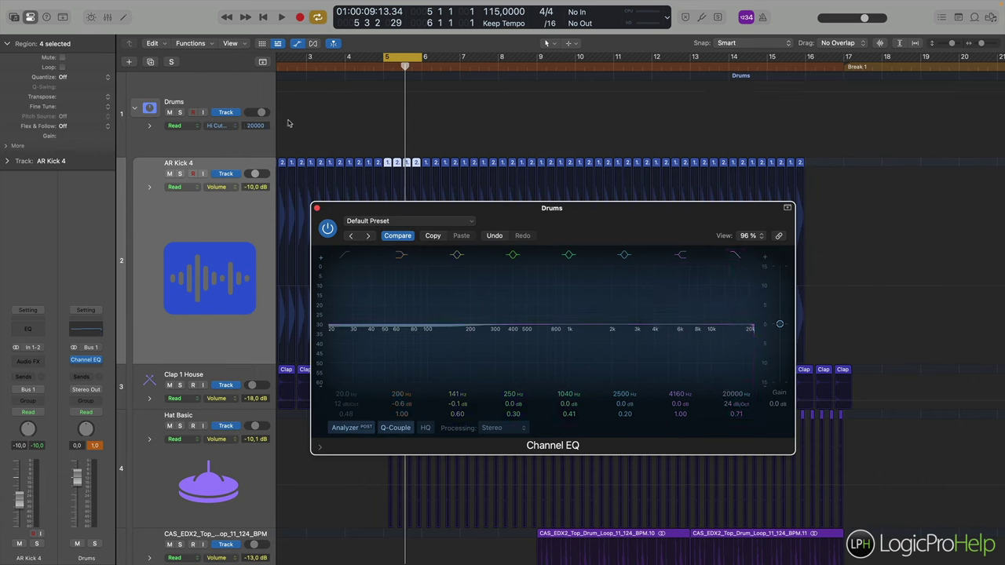
Automate the Drums high cut to fall from 20000 Hz to about 1960 Hz at bar 5 and rise again by bar 6.
left_click(390, 88)
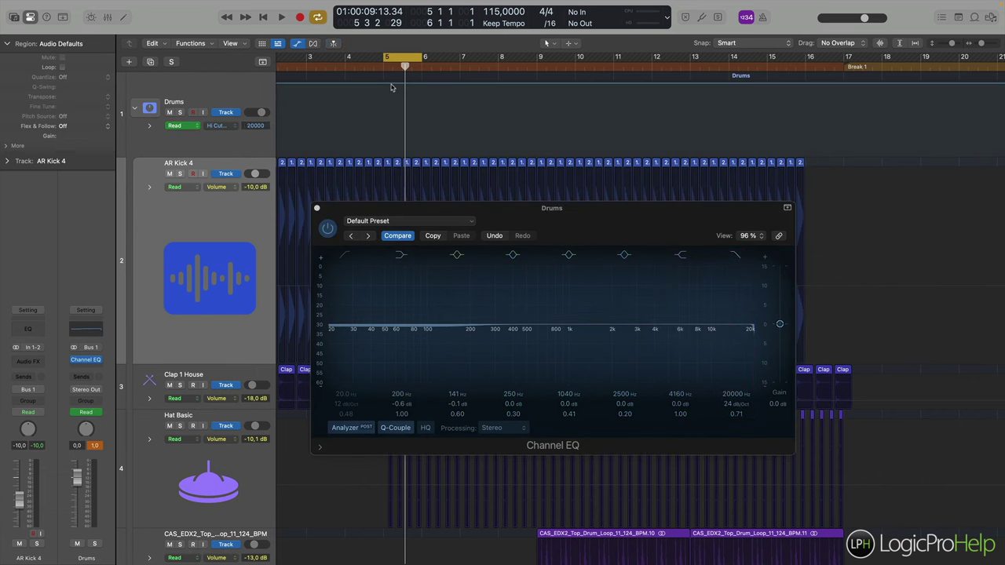
left_click(383, 85)
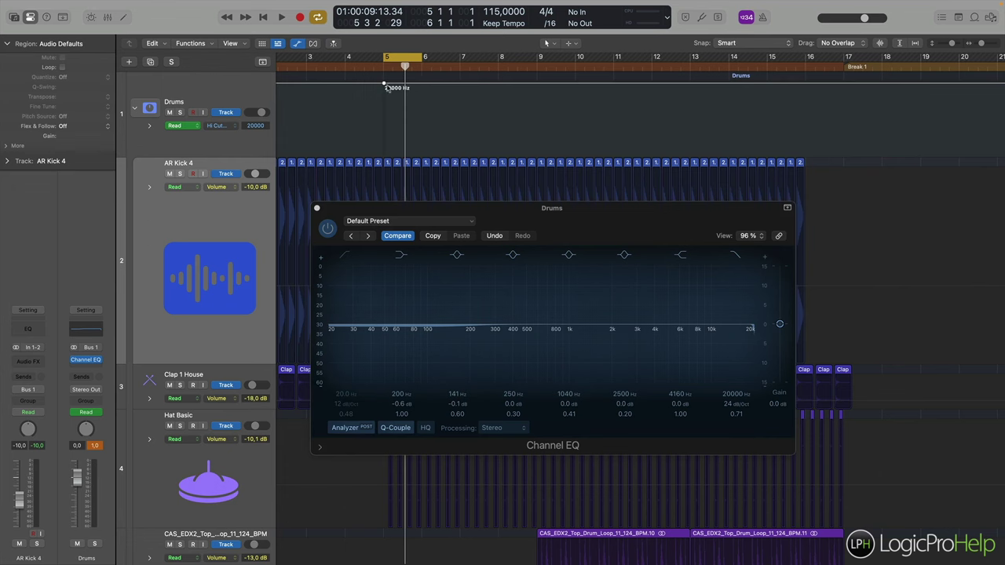
left_click_drag(377, 83, 420, 83)
left_click(420, 93)
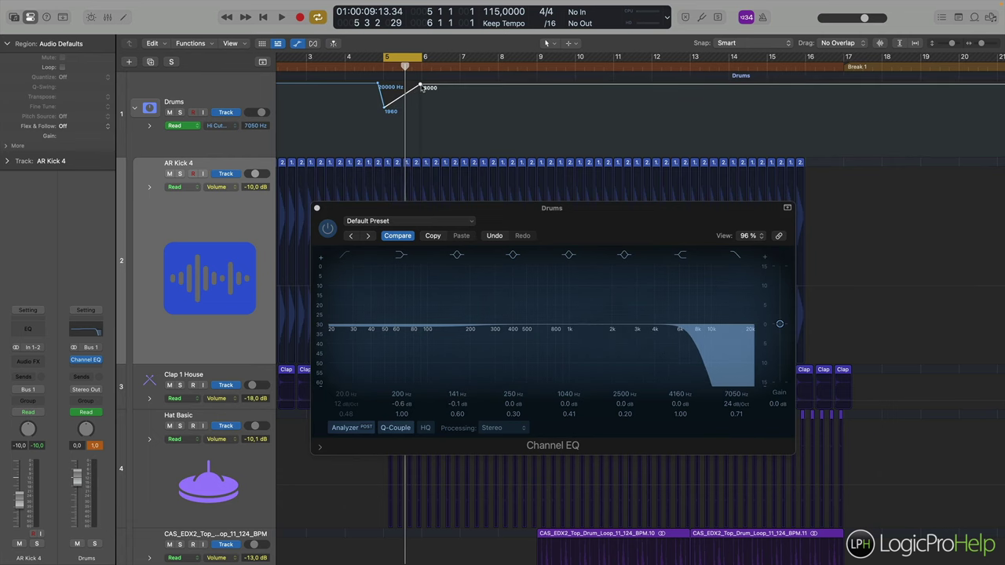
Extend the cycle to bar 7, lower the high-cut dip at bar 5 to 318 Hz, and stretch its rise to bar 7.
left_click_drag(425, 58, 461, 58)
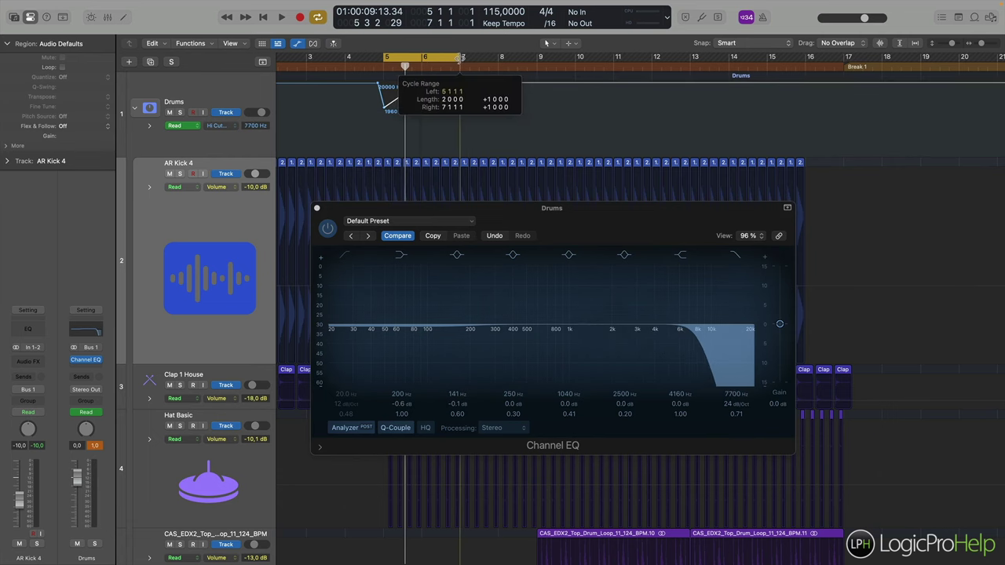
left_click(382, 68)
left_click_drag(383, 108, 384, 129)
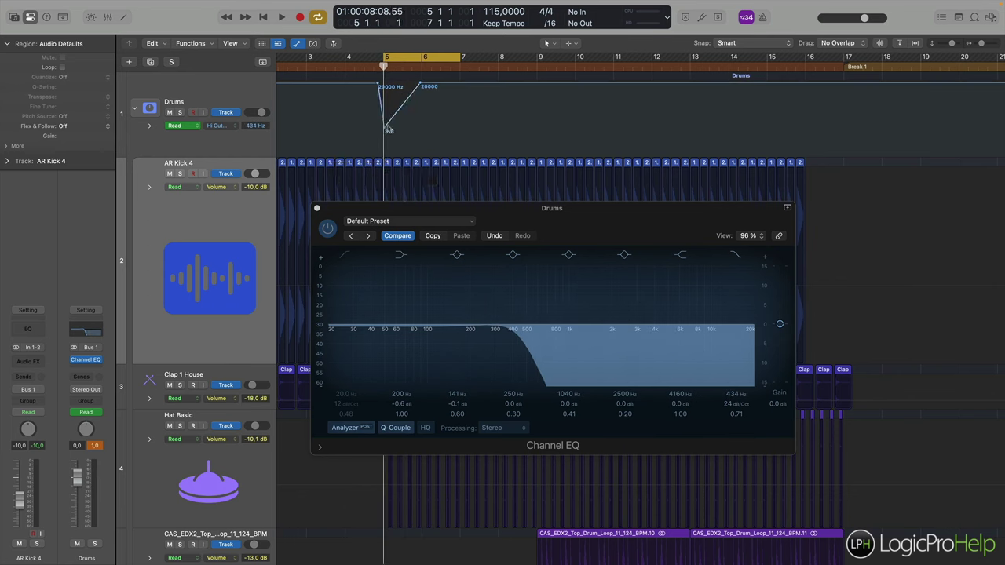
key("space")
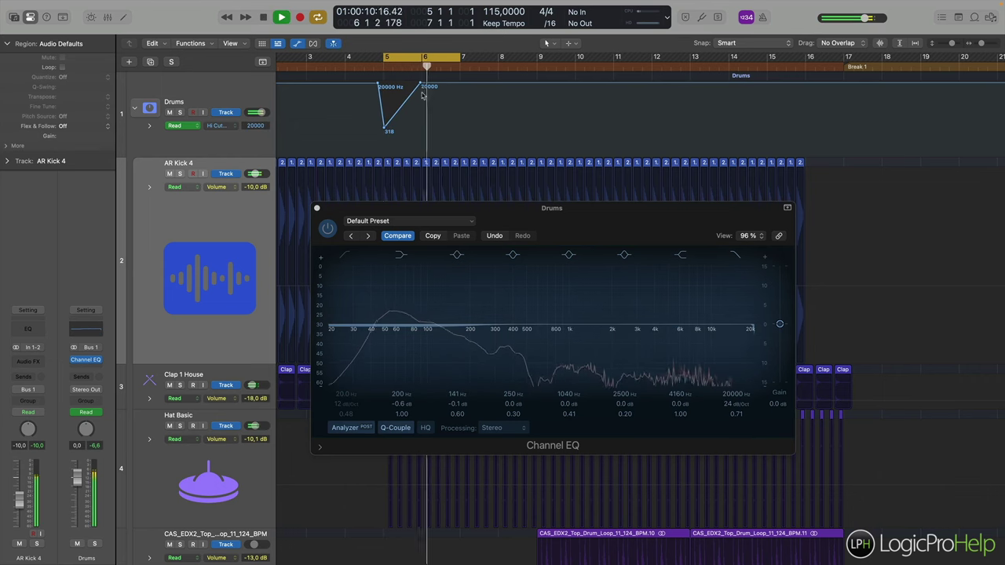
left_click_drag(417, 84, 458, 86)
key("space")
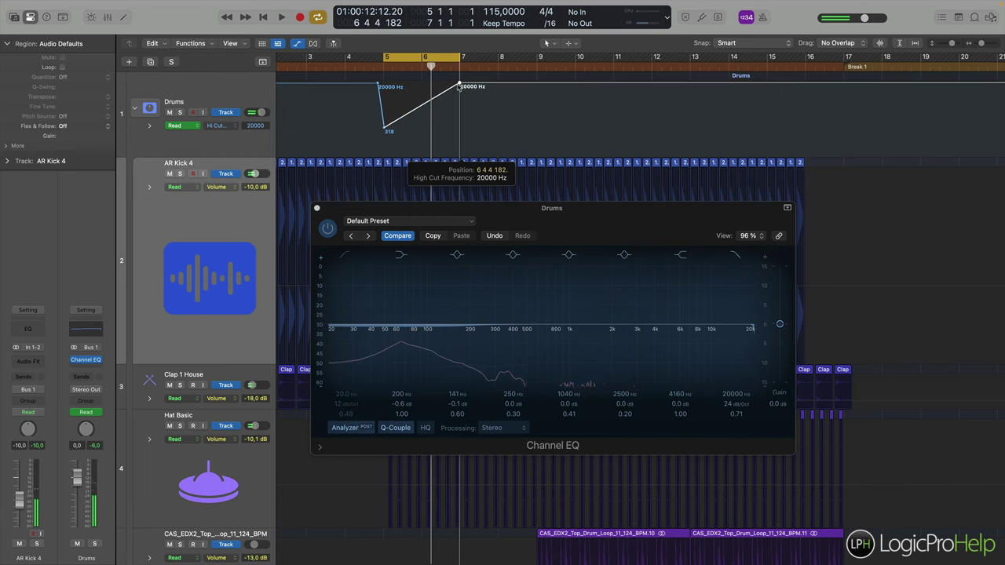
Deepen the high-cut dip to 66 Hz with its rise ending at bar 9, and audition it with the cycle extended to bar 14.
left_click_drag(384, 126, 384, 146)
left_click_drag(460, 84, 536, 84)
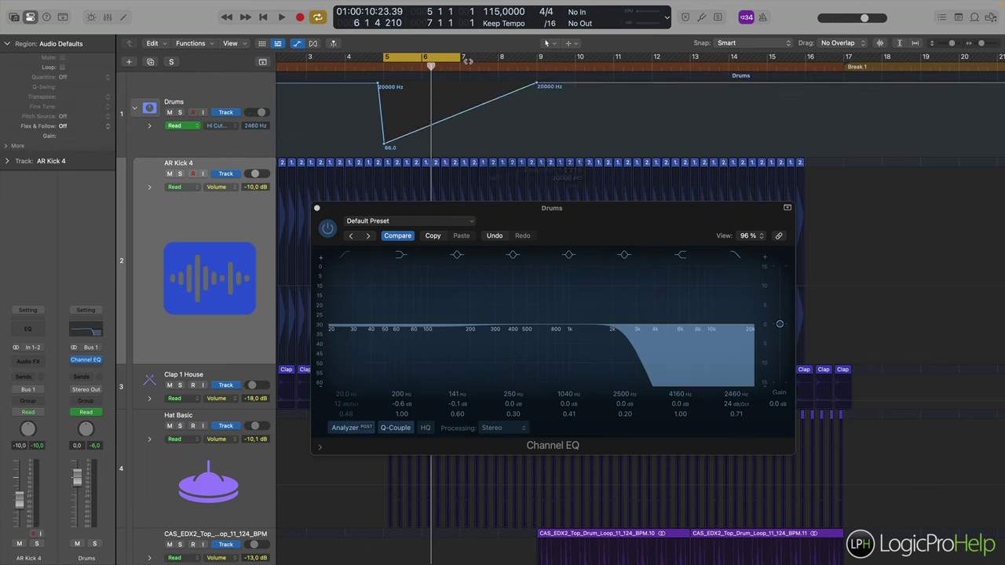
left_click_drag(461, 57, 733, 58)
key("space")
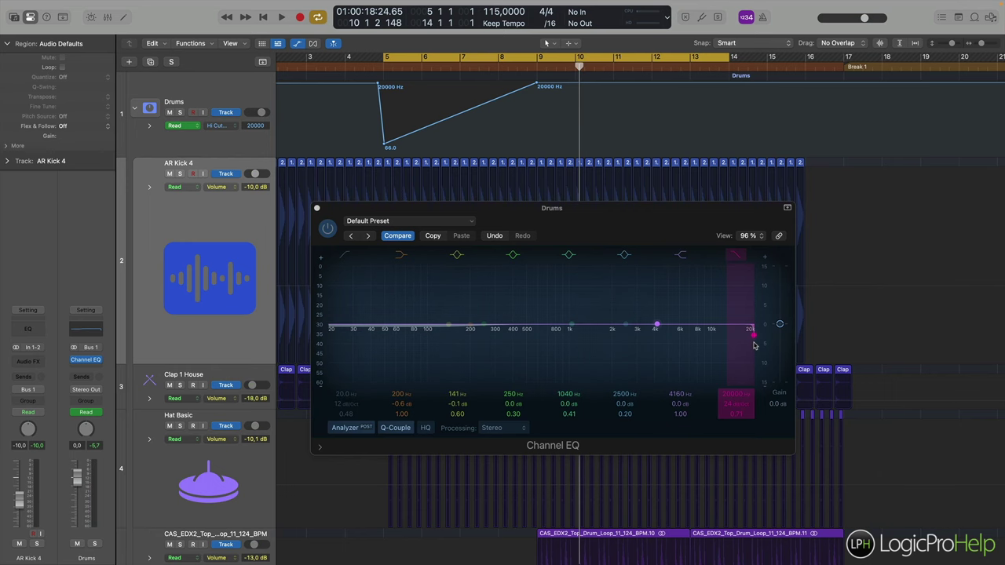
Close the Channel EQ window and delete the low high-cut automation point at bar 5 on the Drums track.
left_click(317, 209)
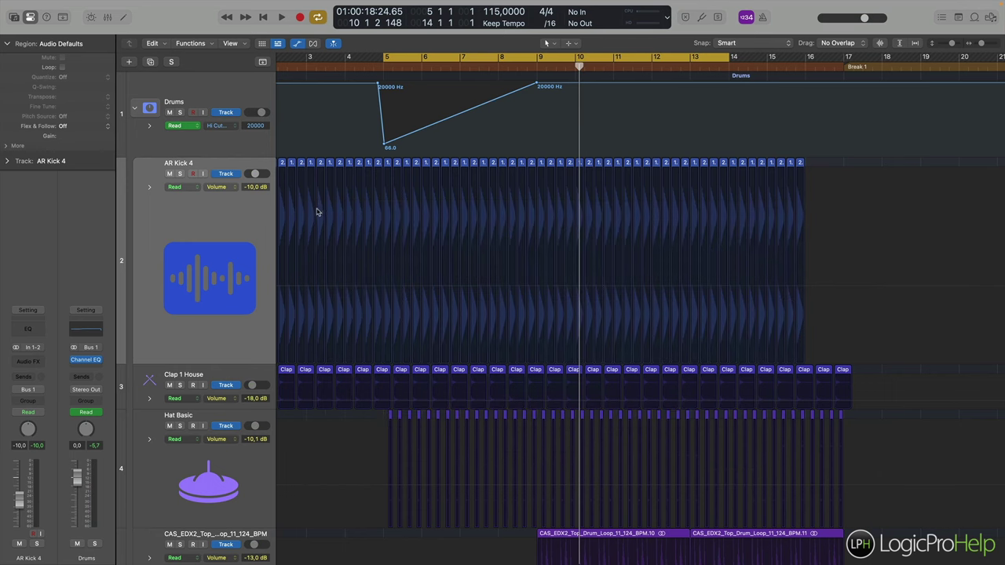
left_click(384, 148)
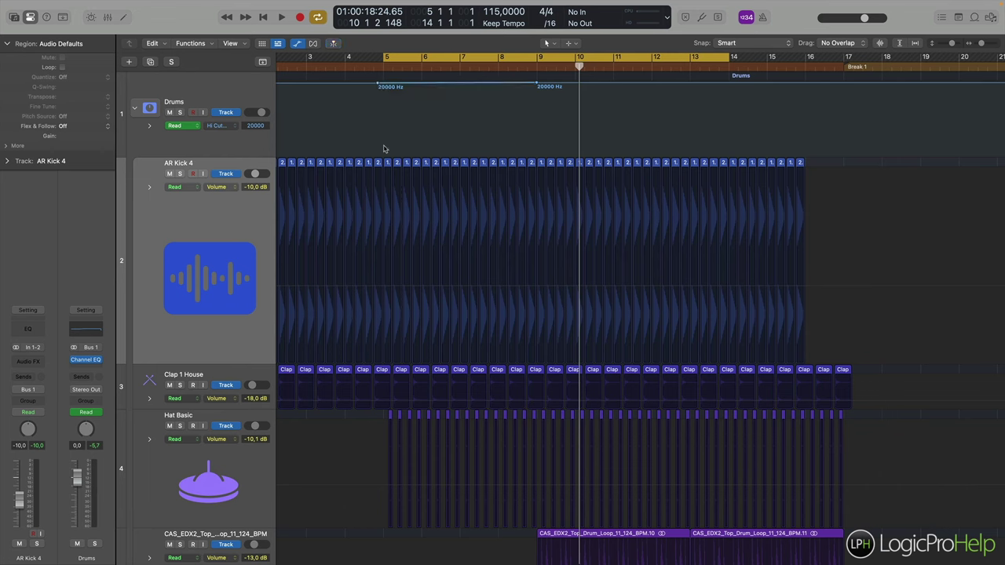
Enable the low-cut band in the Drums stack's Channel EQ at 150 Hz, 24 dB/Oct, with a Q of 0.75.
left_click(233, 103)
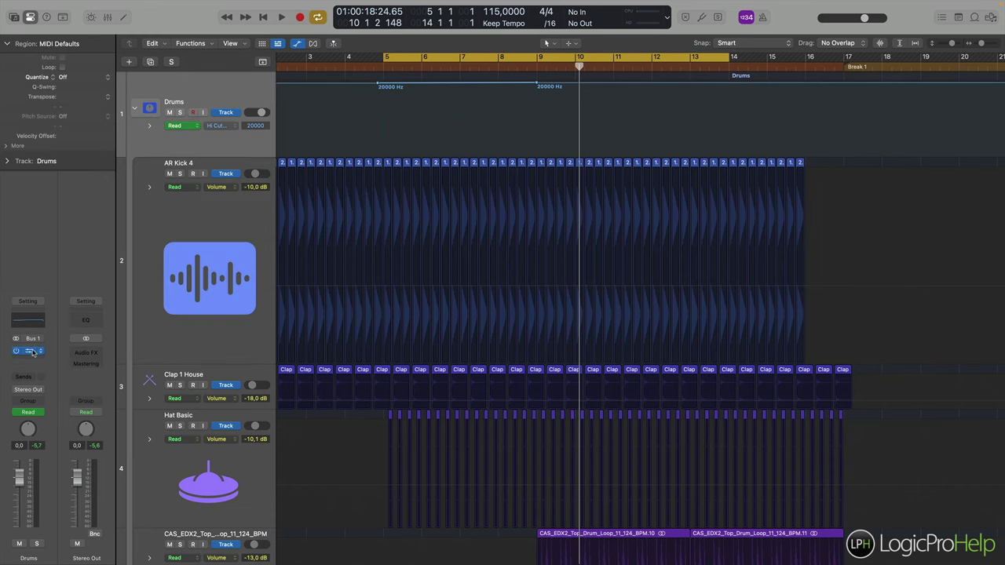
left_click(33, 353)
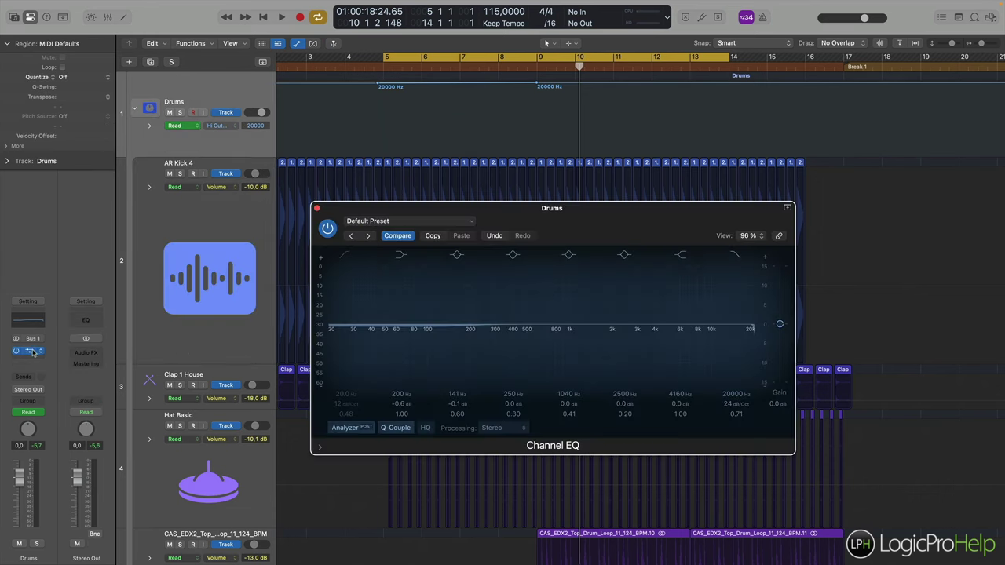
left_click(346, 255)
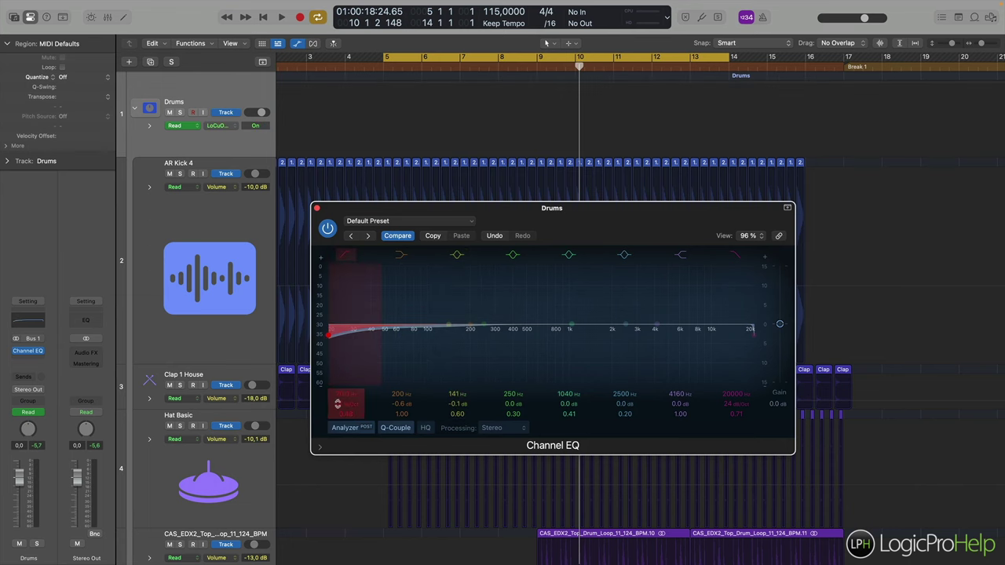
left_click_drag(345, 394, 344, 373)
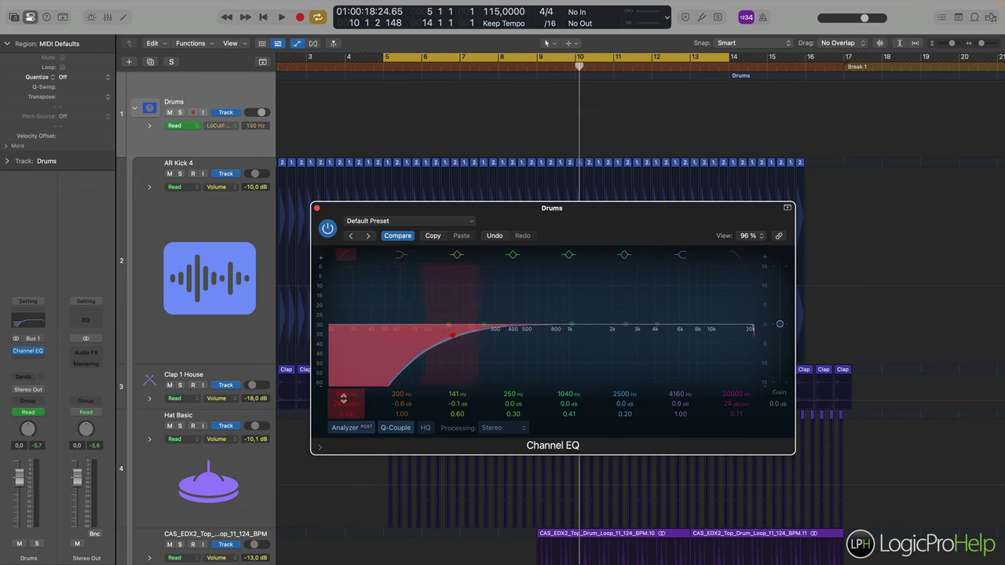
left_click_drag(346, 415, 346, 401)
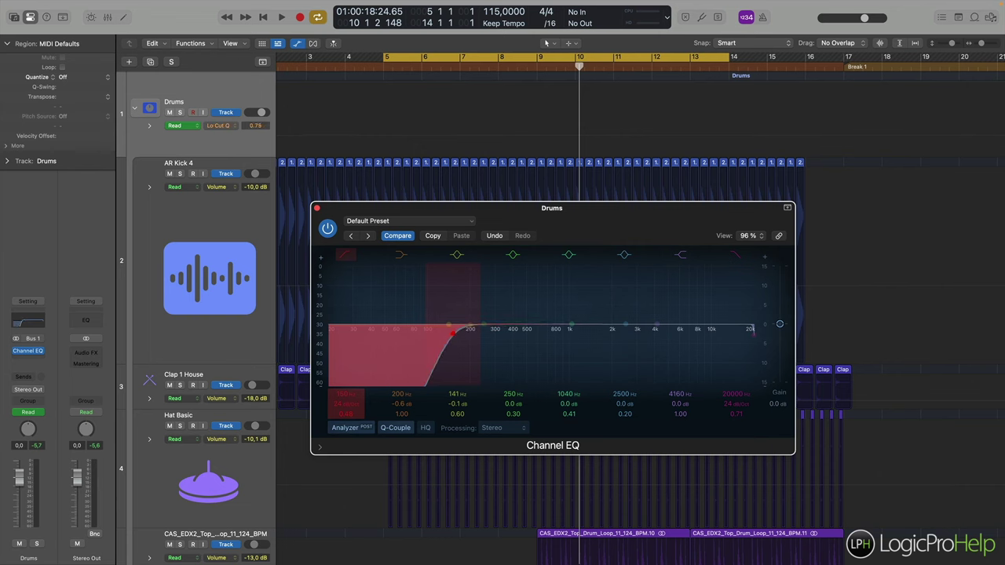
mouse_move(339, 404)
left_mouse_down()
mouse_move(339, 424)
mouse_move(339, 404)
left_mouse_up()
mouse_move(339, 404)
left_mouse_down()
mouse_move(340, 416)
mouse_move(339, 404)
left_mouse_up()
left_click(317, 208)
Insert a stereo Compressor after the Channel EQ on the Drums stack and close its window.
scroll(321, 218, "left", 1)
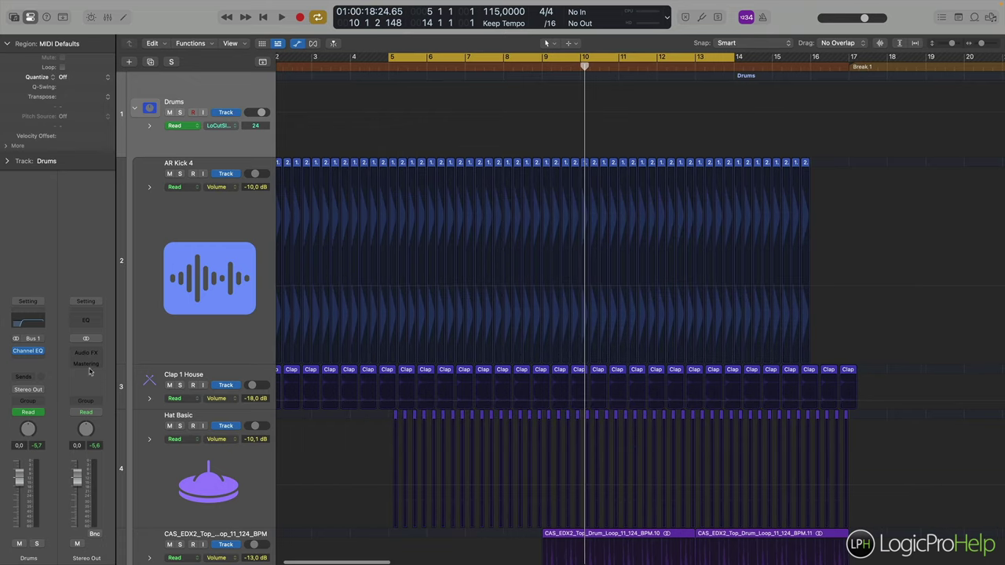
left_click(36, 358)
mouse_move(43, 443)
mouse_move(102, 447)
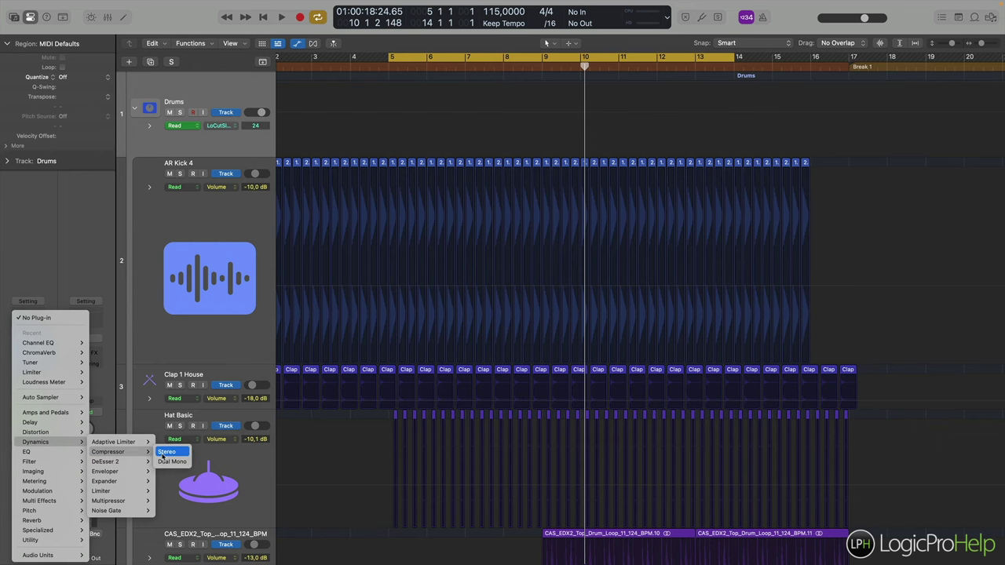
left_click(166, 452)
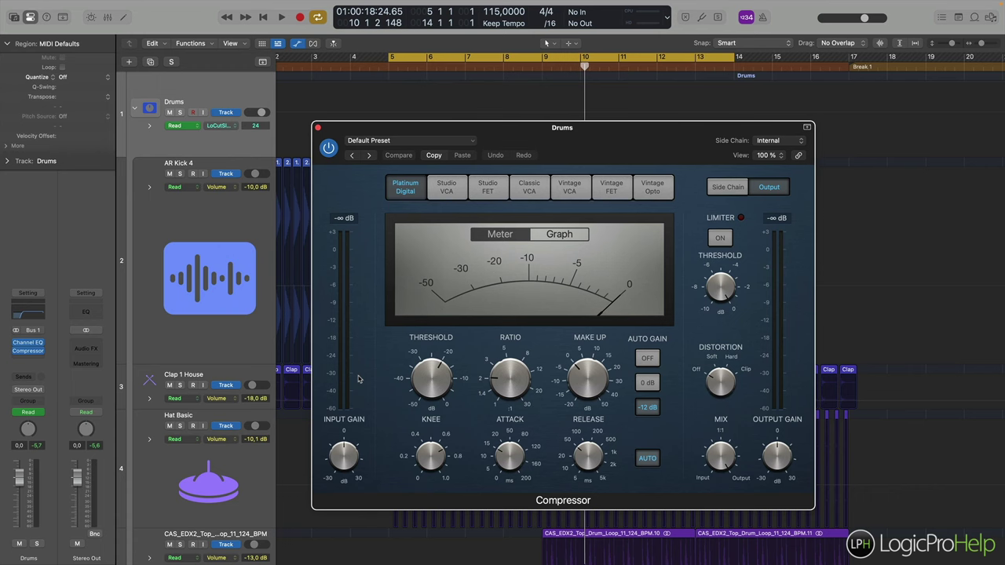
left_click(317, 127)
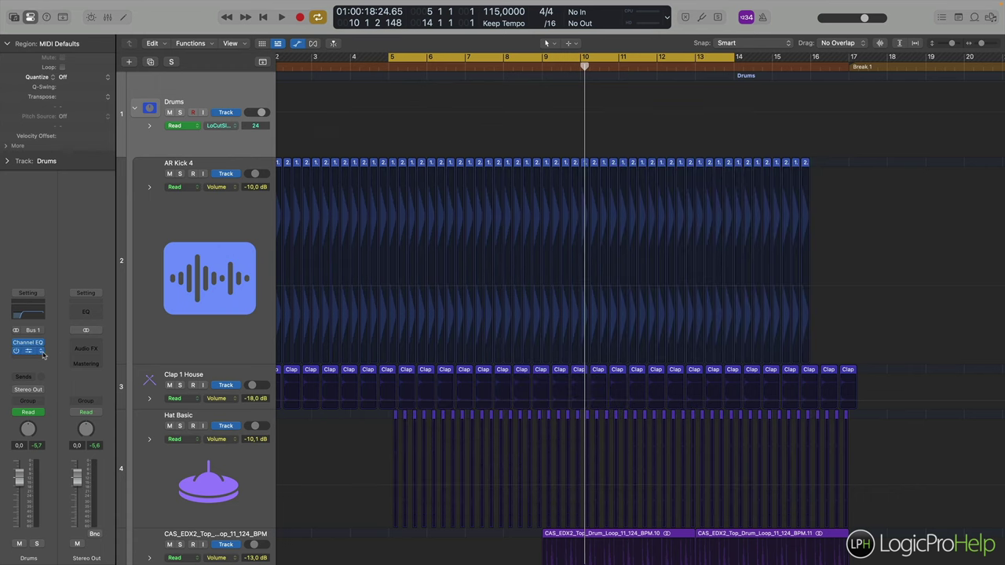
left_click(43, 350)
mouse_move(79, 414)
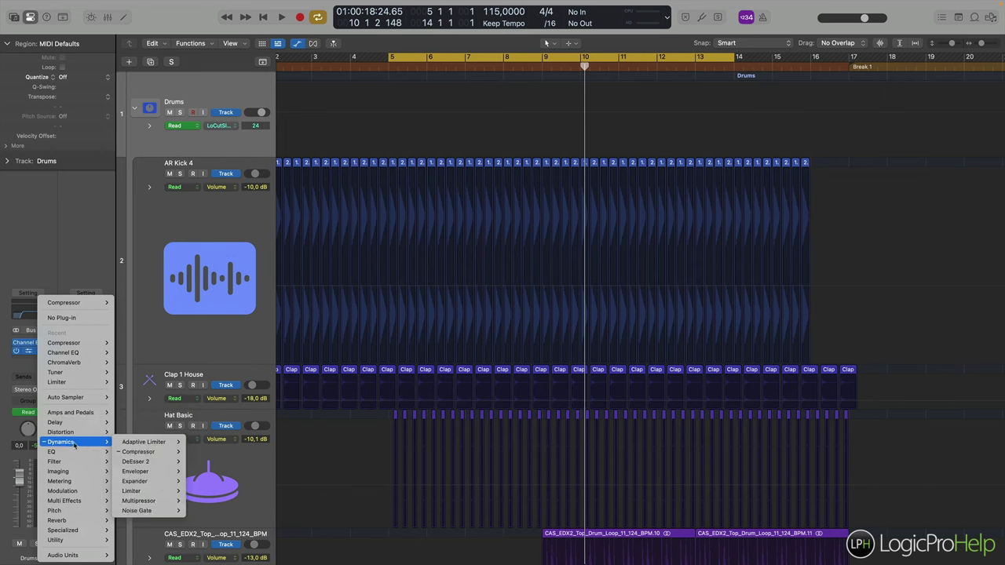
mouse_move(76, 468)
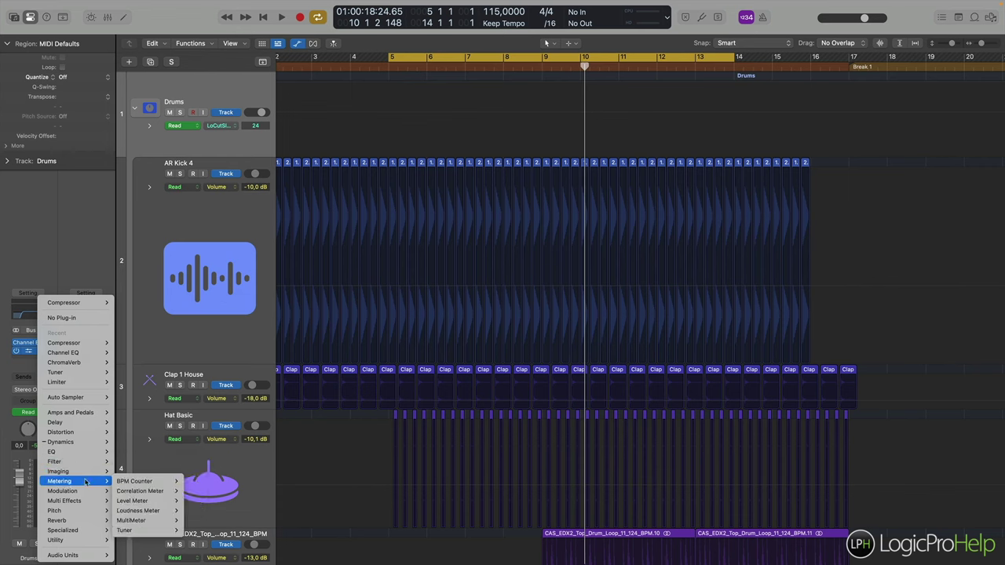
left_click(67, 256)
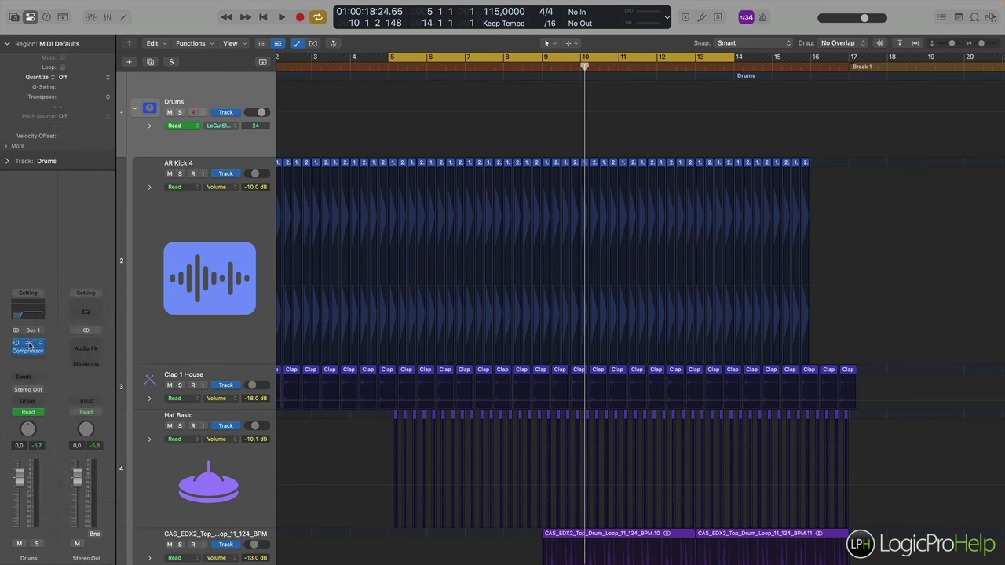
Bypass the Channel EQ on the Drums stack, and remove both it and the Compressor from the channel.
left_click(31, 343)
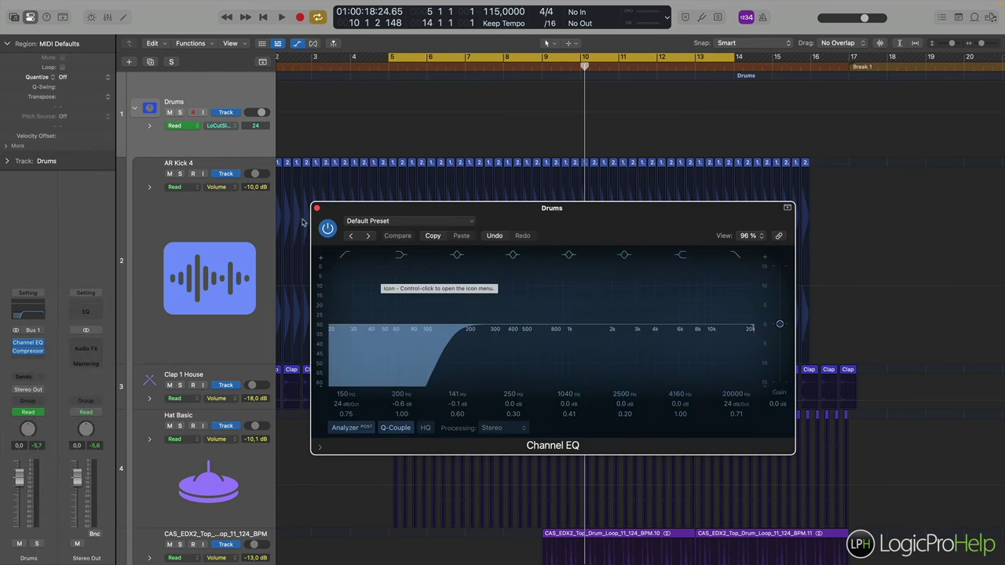
left_click(328, 232)
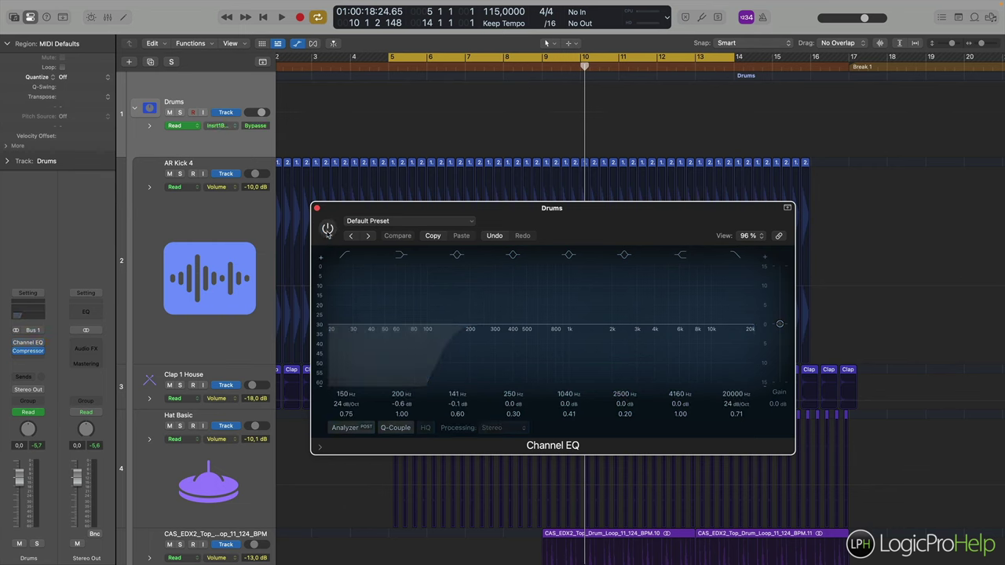
left_click(47, 343)
mouse_move(58, 340)
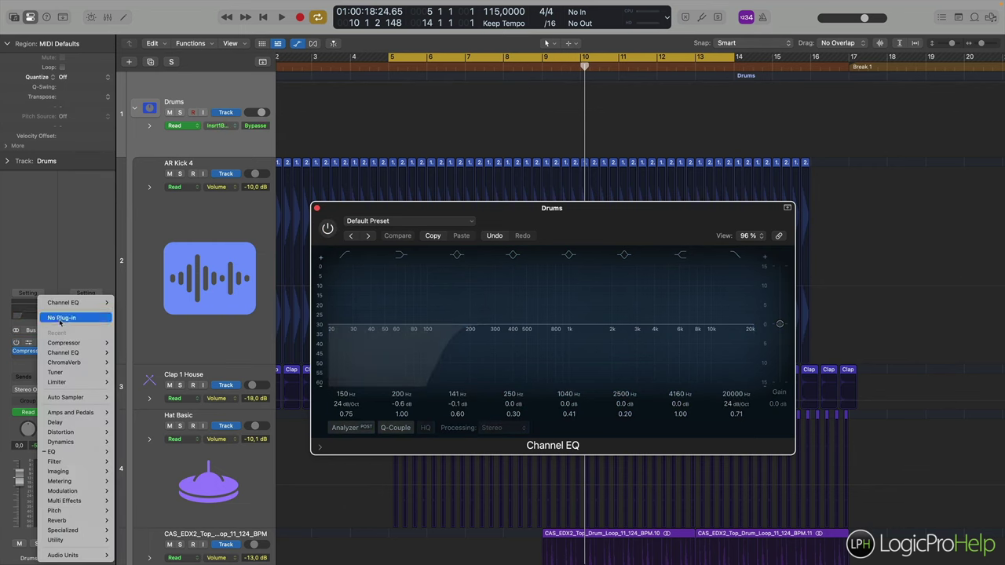
left_click(59, 319)
left_click(39, 353)
left_click(61, 318)
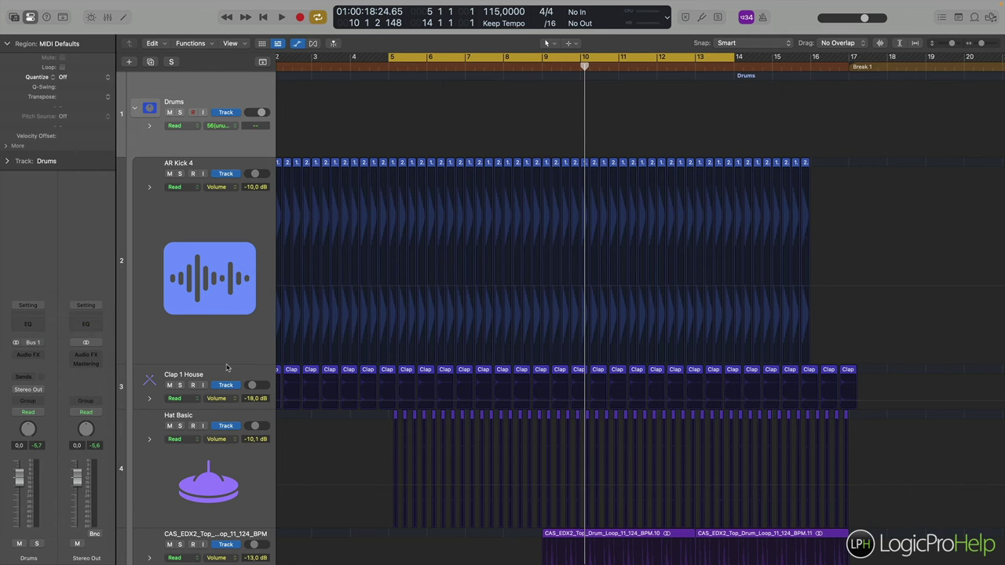
Solo the Clap 1 House track and play its last clap leading into Break 1.
left_click(822, 67)
key("super+Right")
key("super+Right")
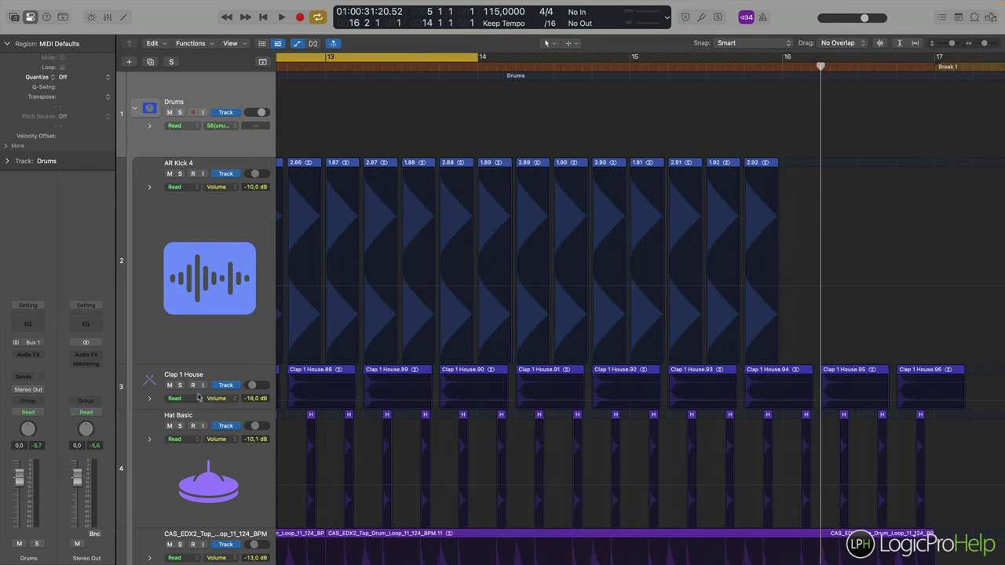
key("super+Up")
left_click(180, 292)
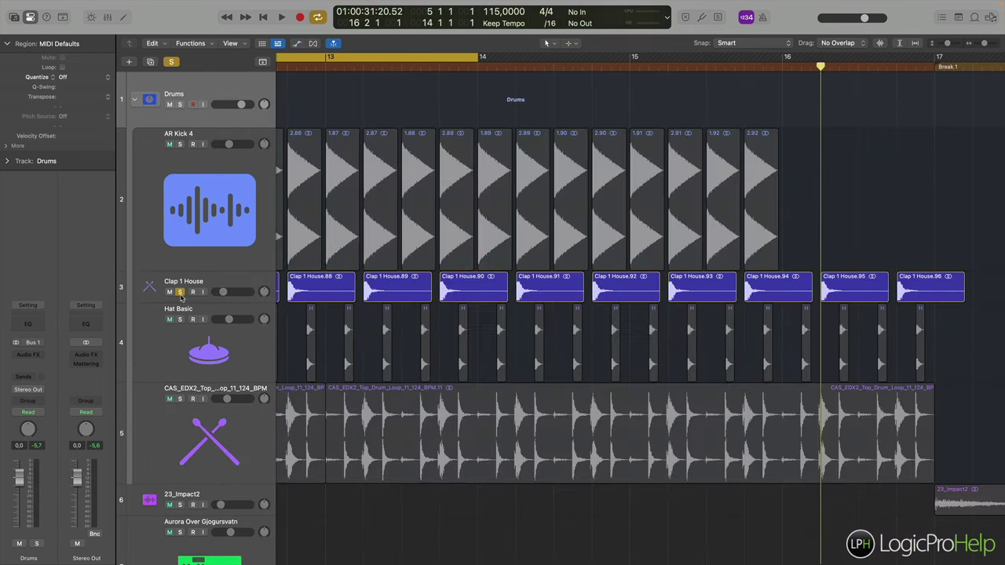
left_click(895, 78)
key("space")
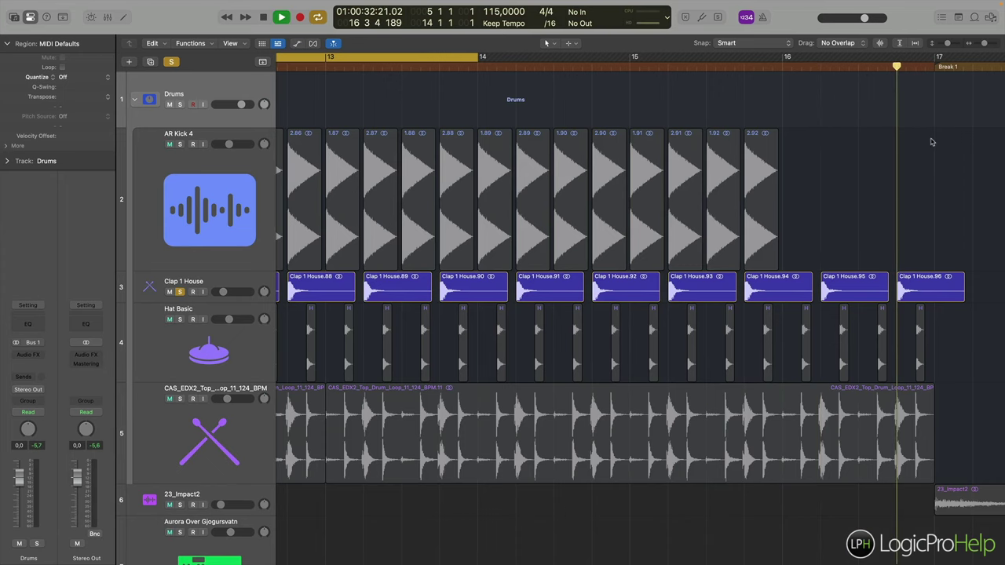
scroll(907, 186, "right", 5)
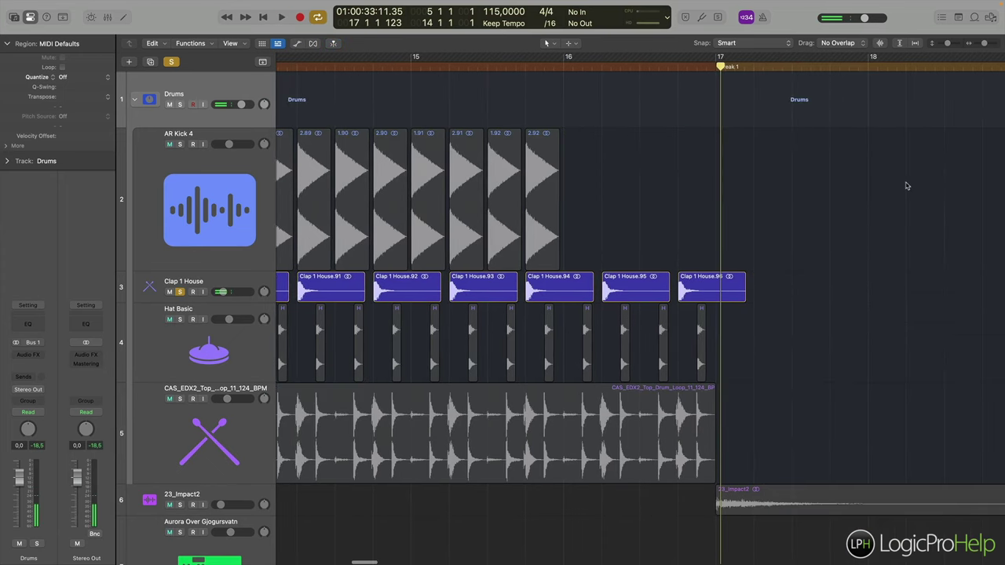
Insert the Echo delay plug-in on the Clap 1 House track.
left_click(214, 286)
left_click(29, 364)
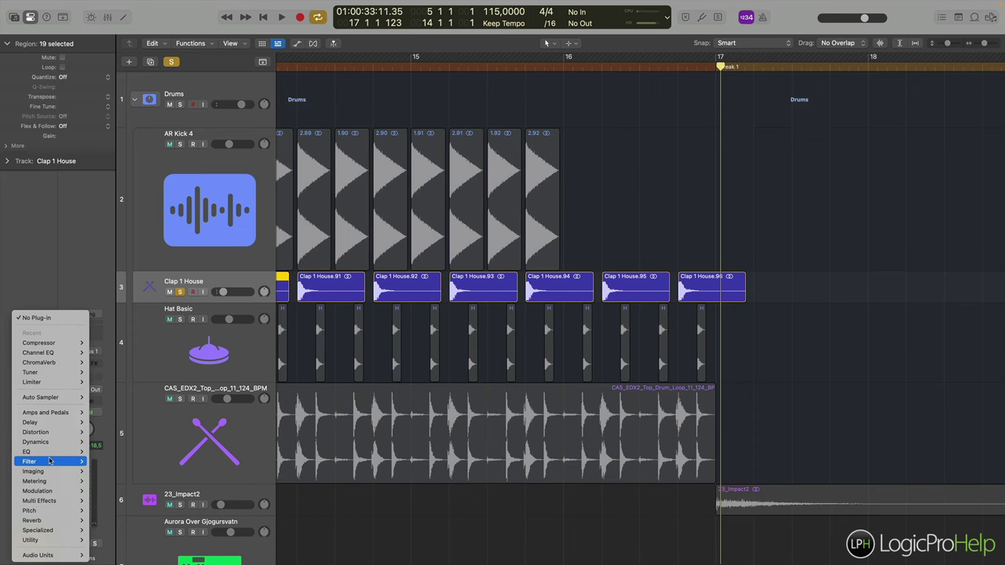
mouse_move(57, 503)
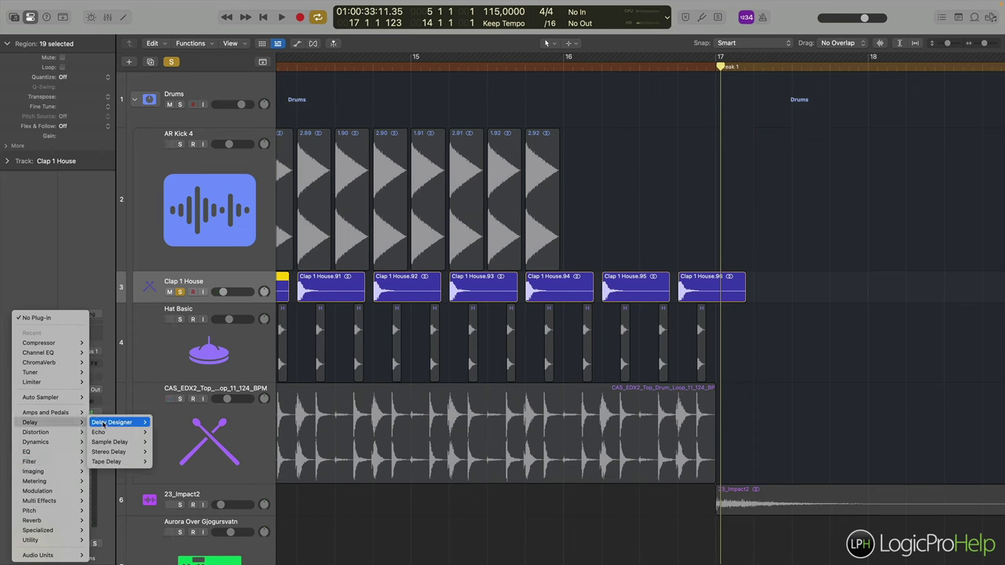
left_click(162, 433)
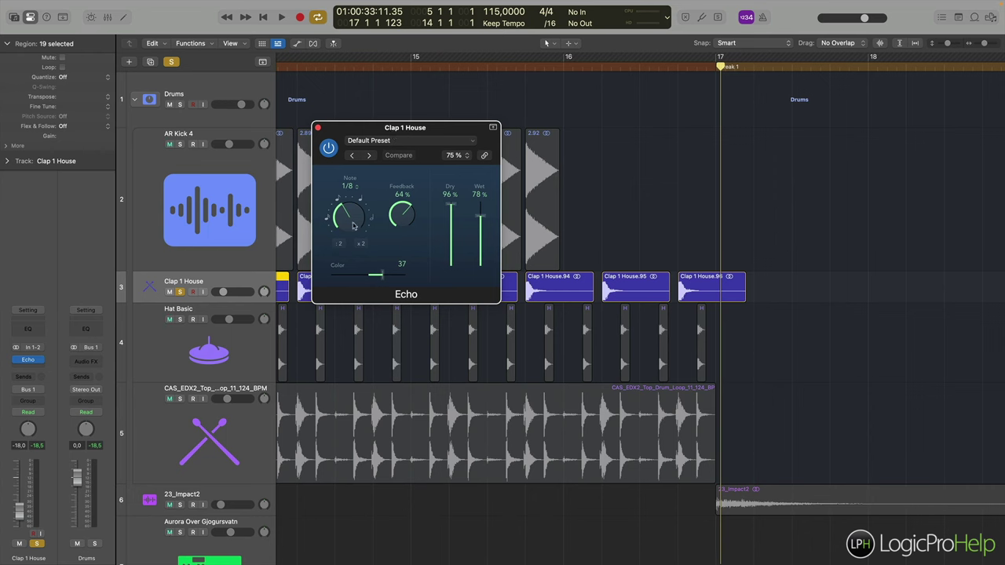
Set the Echo's note value to 1/4 and audition the final clap's repeats into Break 1.
left_click_drag(354, 222, 356, 186)
left_click(678, 67)
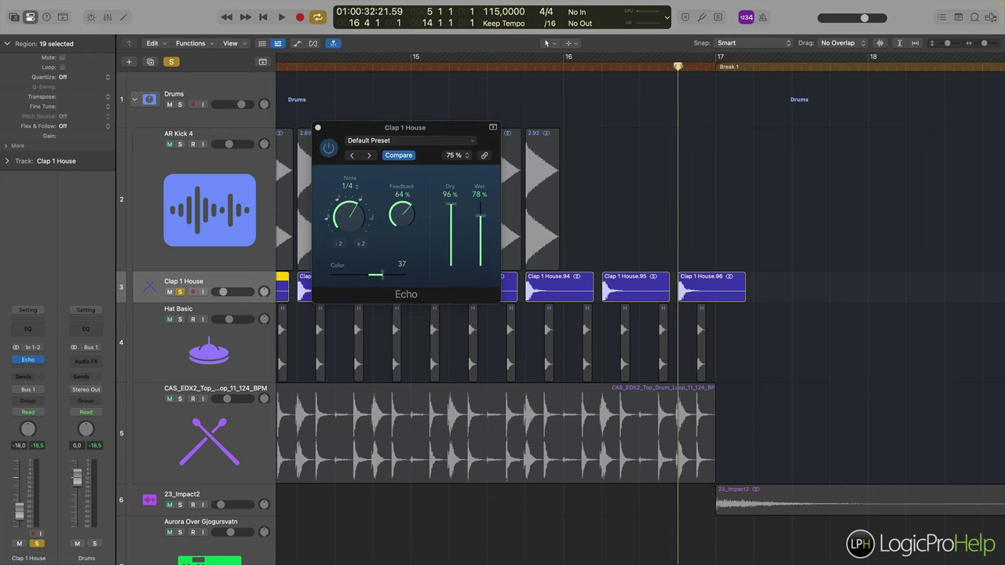
key("space")
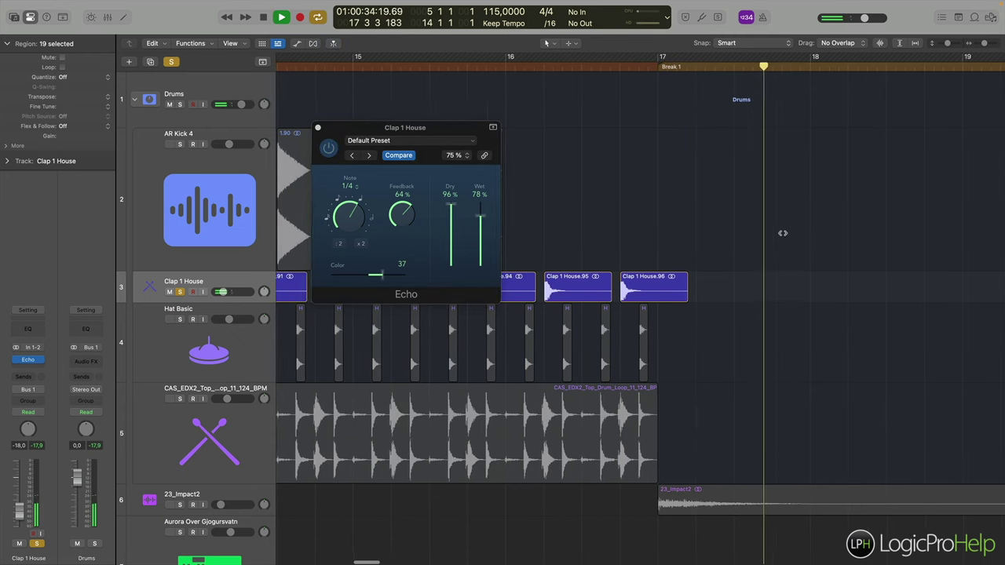
key("space")
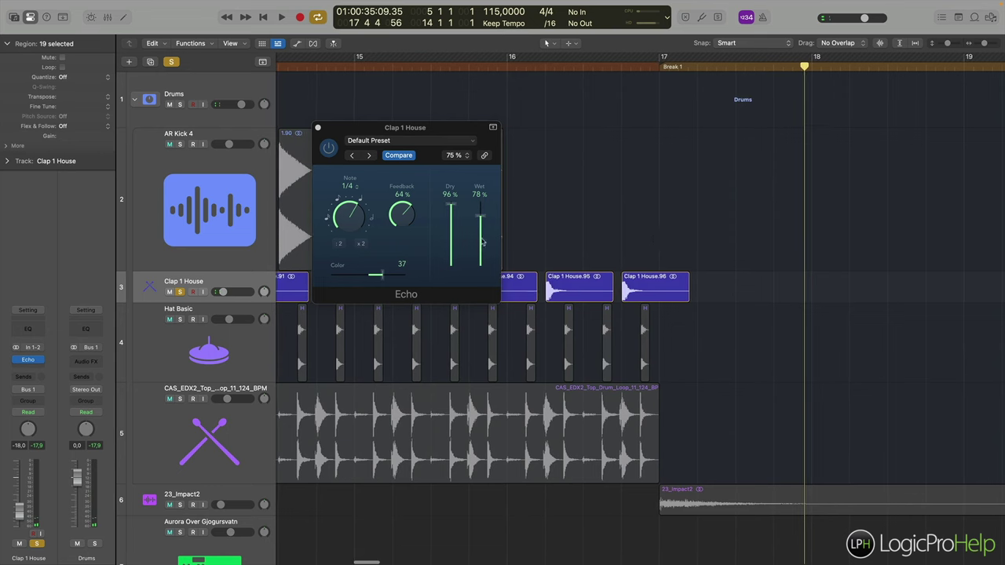
left_click_drag(353, 234, 404, 223)
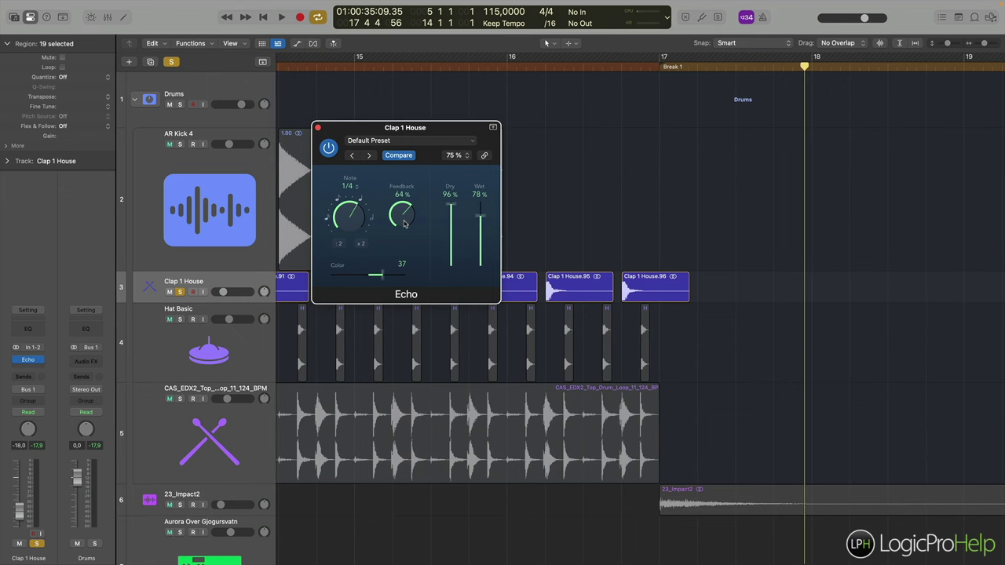
Set the Echo's feedback to 0% and audition the final clap into Break 1.
left_click_drag(405, 224, 414, 390)
left_click_drag(660, 69, 627, 67)
key("space")
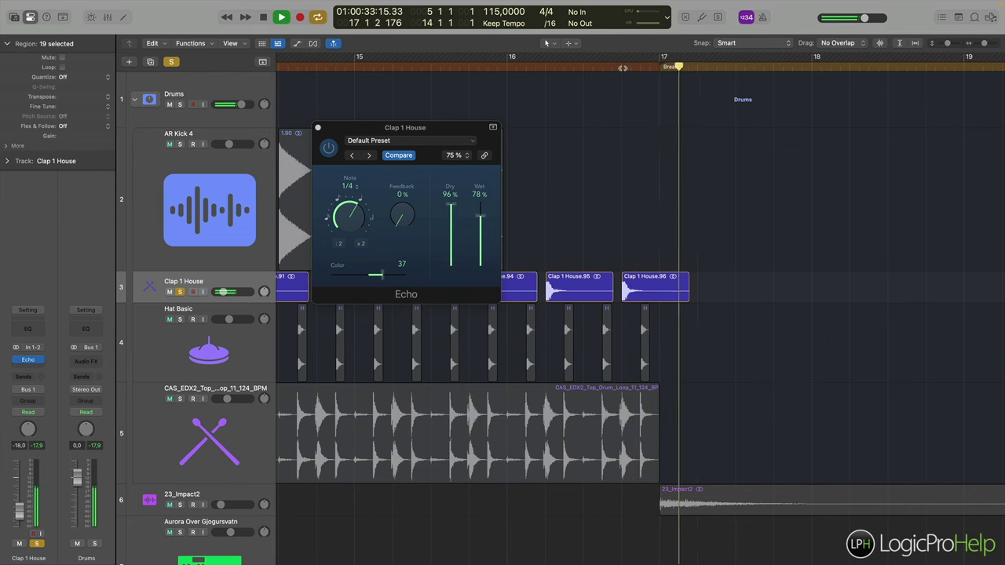
key("space")
Try the Echo's feedback at 100% and listen to the clap's repeats through the start of Break 1.
left_click_drag(413, 232, 398, 4)
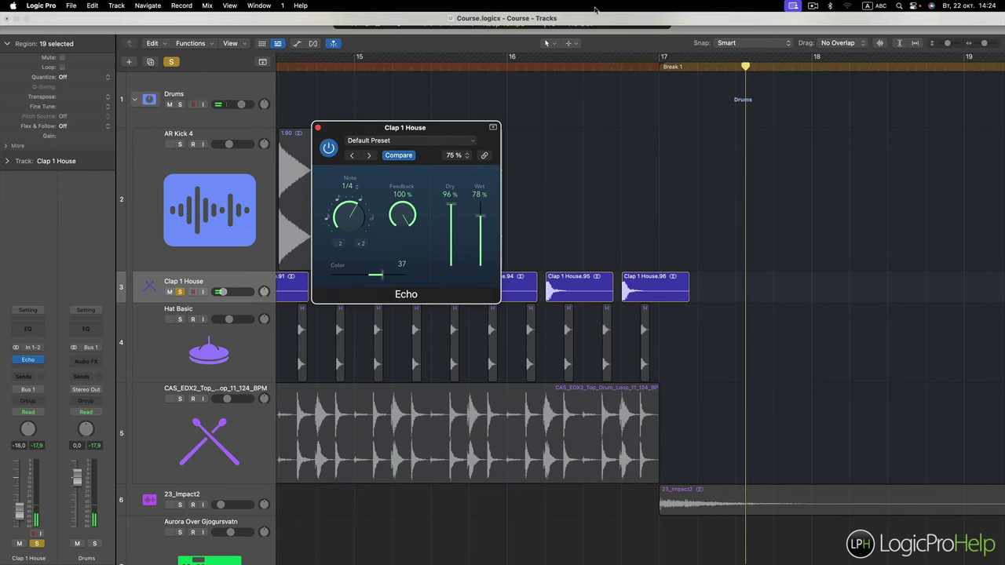
left_click(621, 69)
key("space")
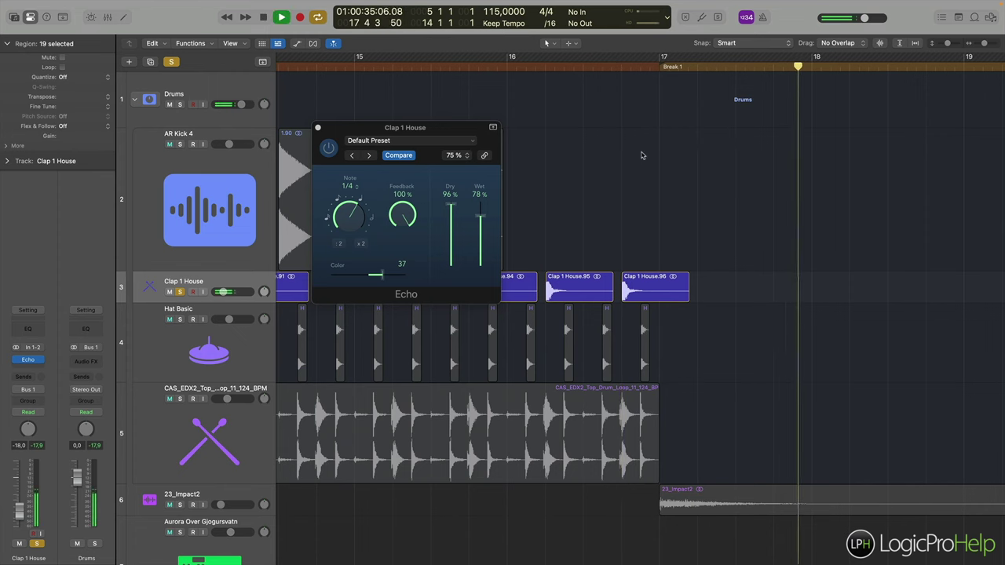
scroll(685, 208, "right", 6)
key("space")
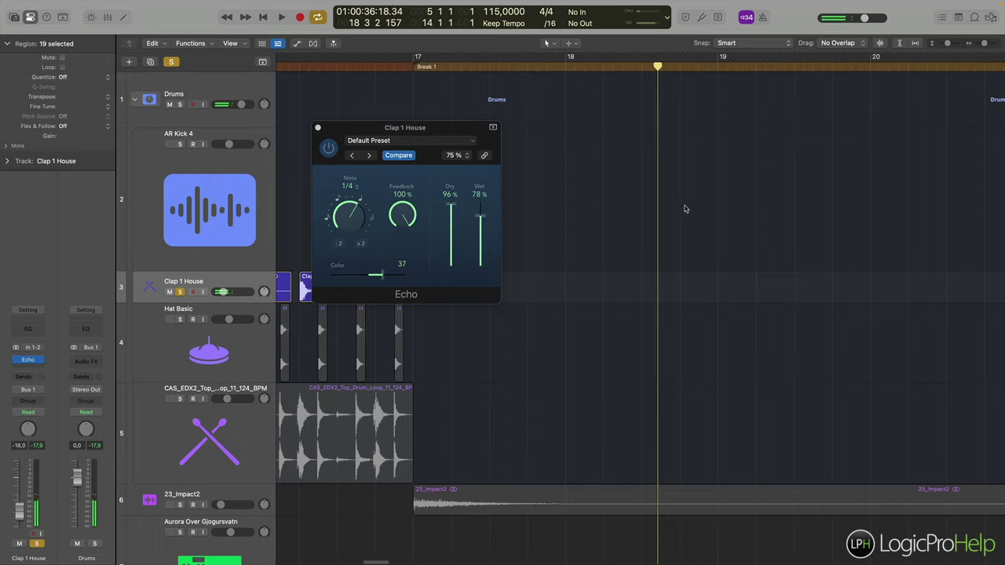
Set the Echo's feedback to 60% and its color to 38, and audition the last clap before Break 1.
scroll(685, 209, "left", 4)
scroll(684, 209, "left", 1)
left_click_drag(402, 222, 402, 271)
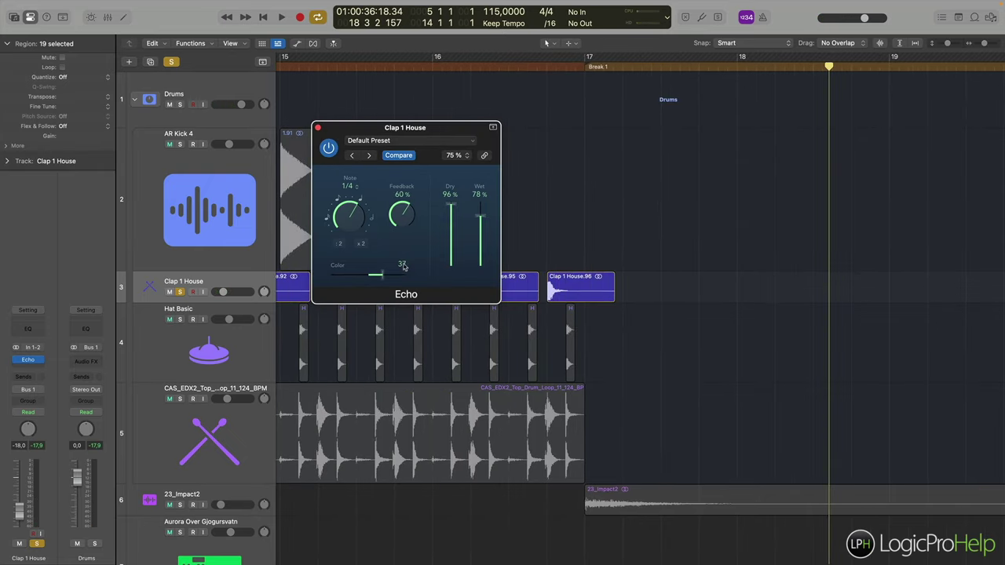
scroll(400, 223, "down", 4)
scroll(400, 224, "up", 1)
mouse_move(383, 279)
left_mouse_down()
mouse_move(372, 280)
mouse_move(405, 280)
mouse_move(384, 283)
left_mouse_up()
left_click(548, 73)
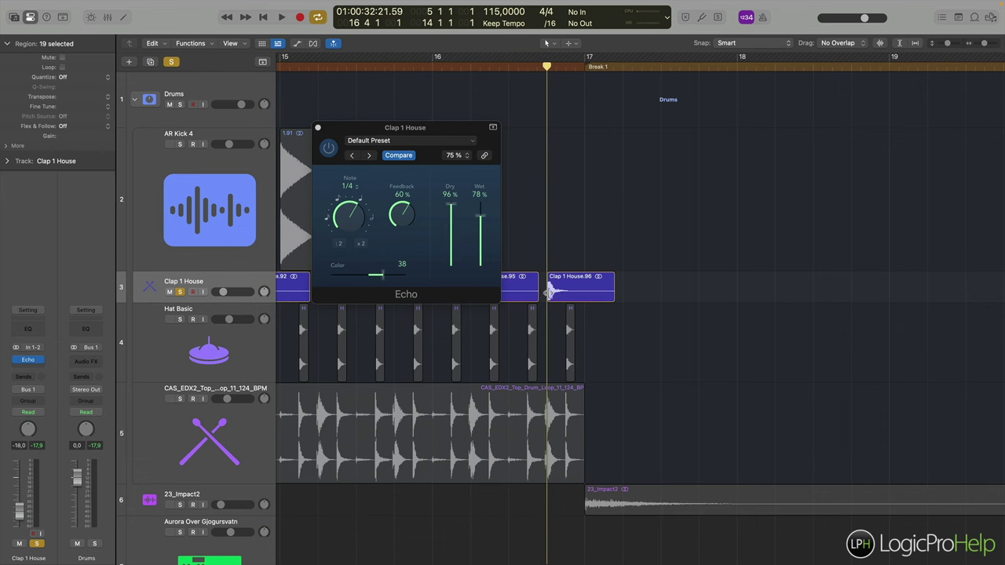
key("space")
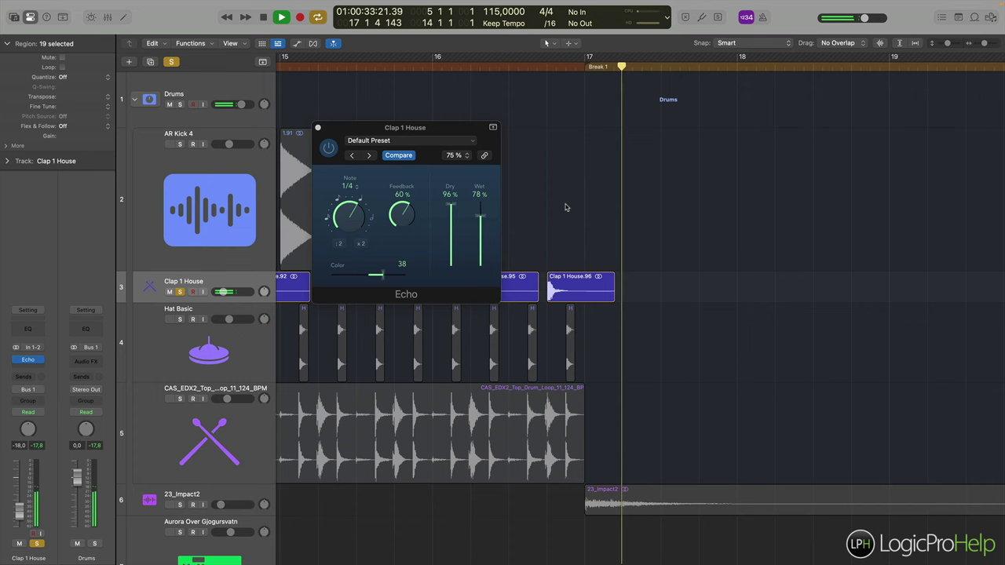
key("space")
Audition the clap's repeats with the Echo's color at 100 and at 0.
left_click_drag(380, 275, 422, 277)
key("space")
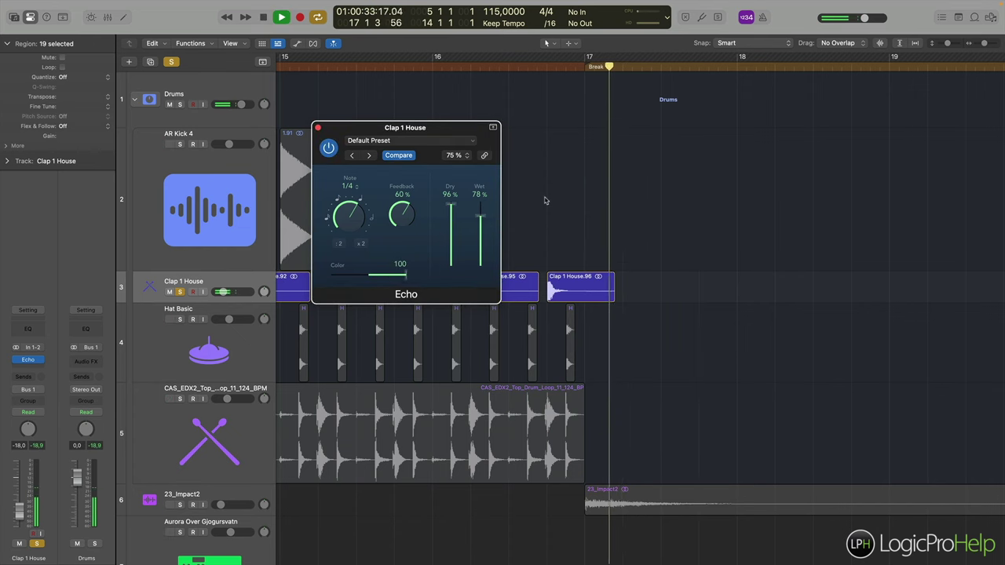
key("space")
left_click_drag(415, 279, 370, 279)
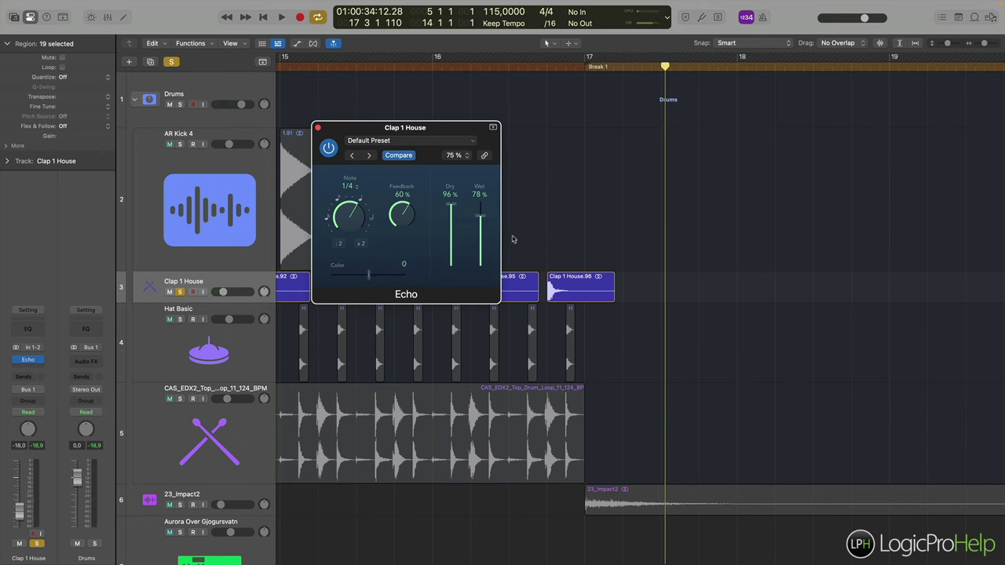
key("space")
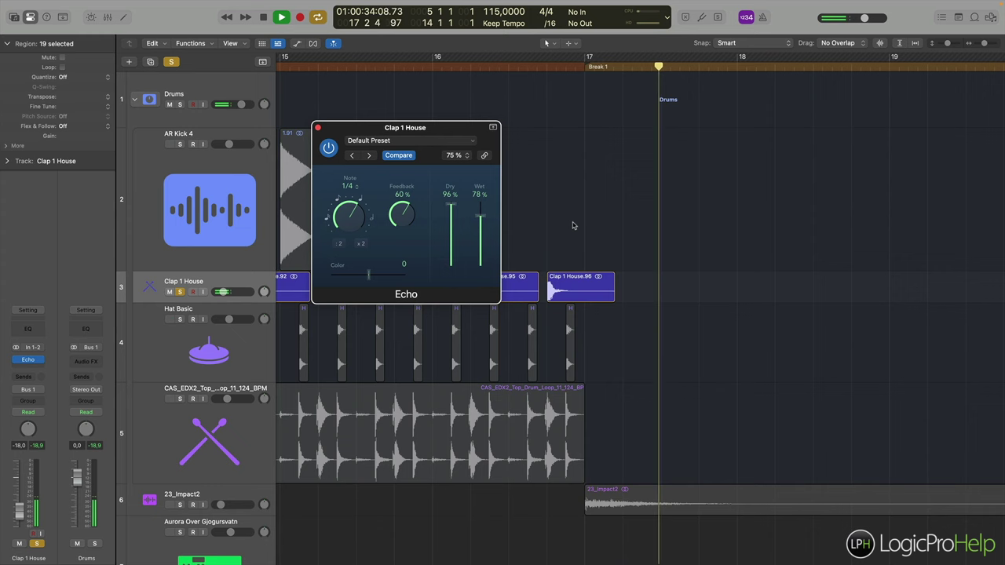
key("space")
Set the Echo's color to -34 while auditioning the last clap, and close the plug-in window.
mouse_move(368, 280)
left_mouse_down()
mouse_move(346, 281)
mouse_move(356, 280)
left_mouse_up()
key("space")
key("space")
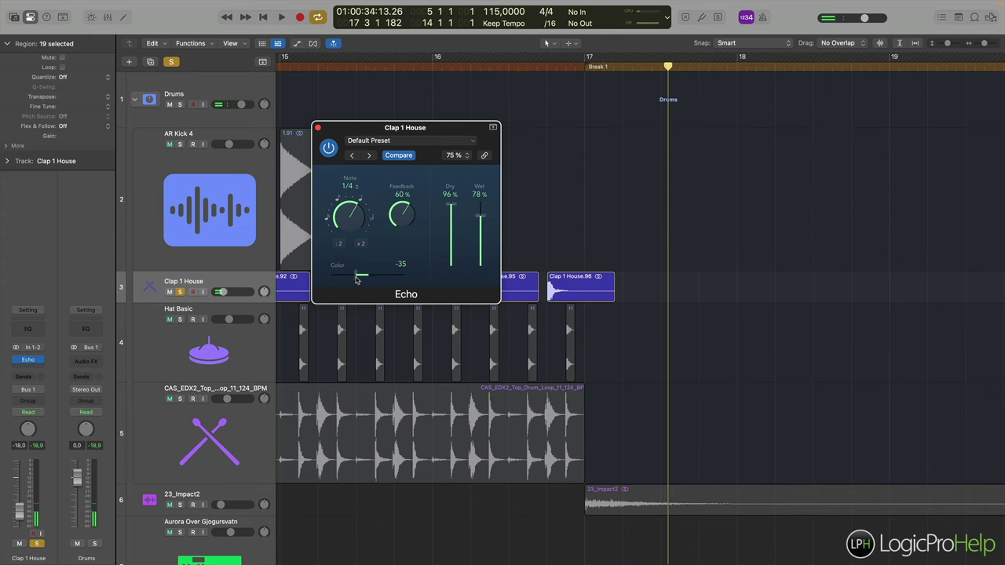
key("space")
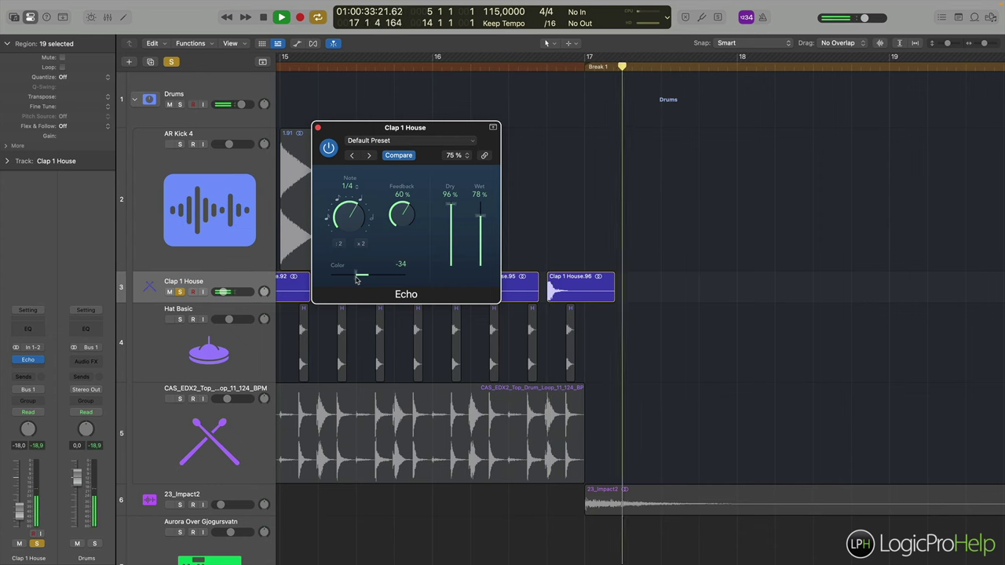
key("space")
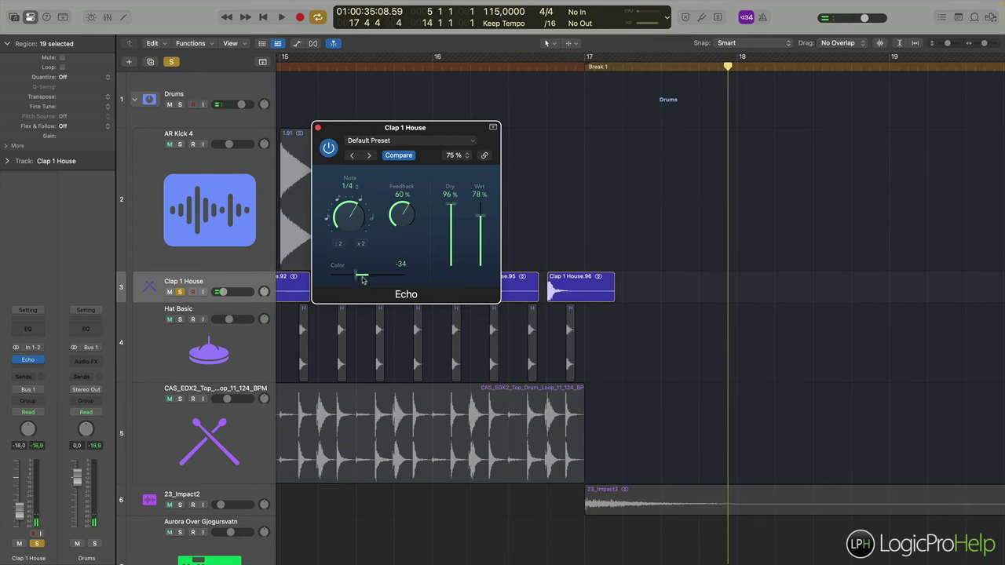
left_click(317, 128)
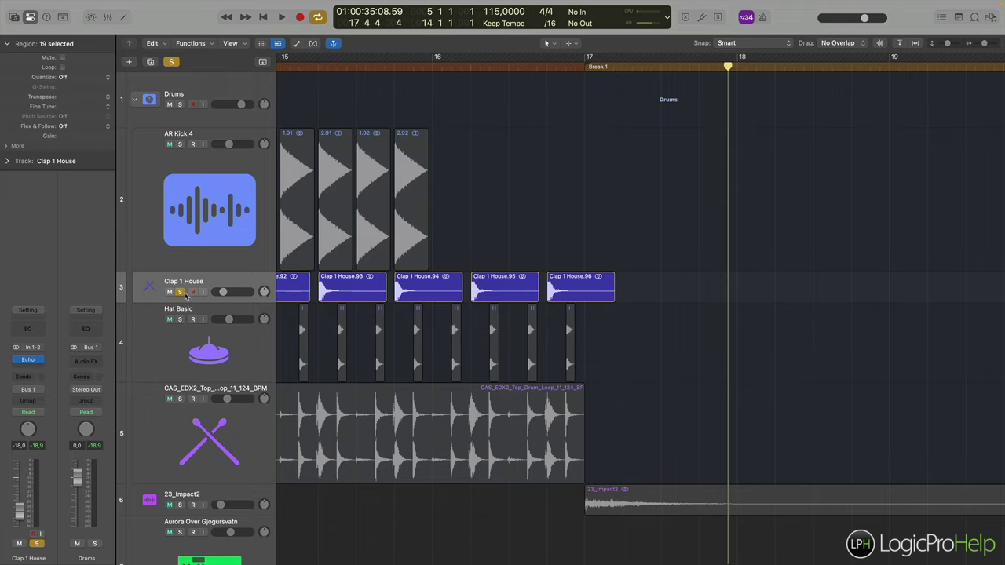
Solo the Bass track instead of Clap 1 House and place the playhead at bar 33, where Drop 1 starts.
scroll(453, 318, "down", 10)
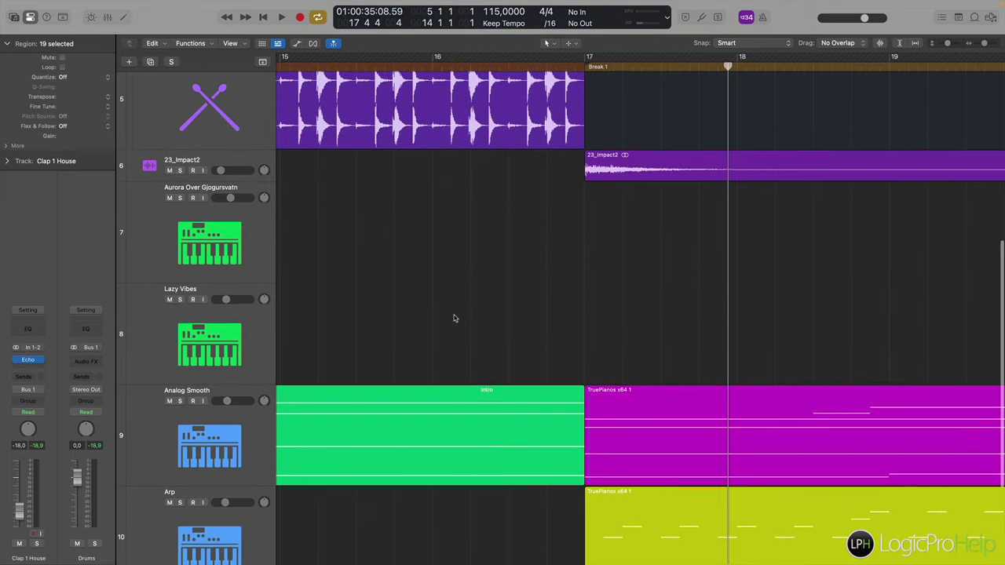
scroll(452, 318, "down", 5)
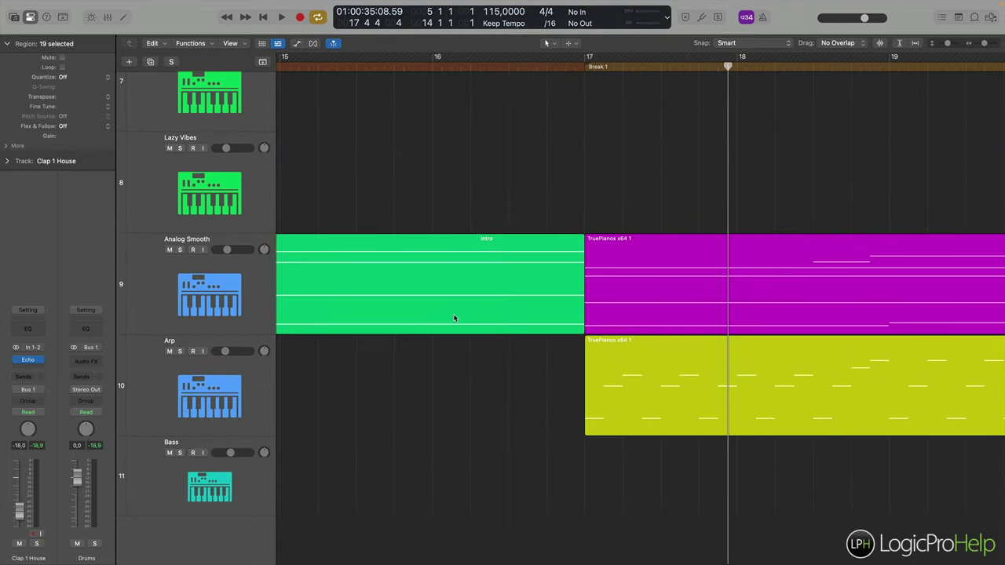
scroll(453, 318, "down", 10)
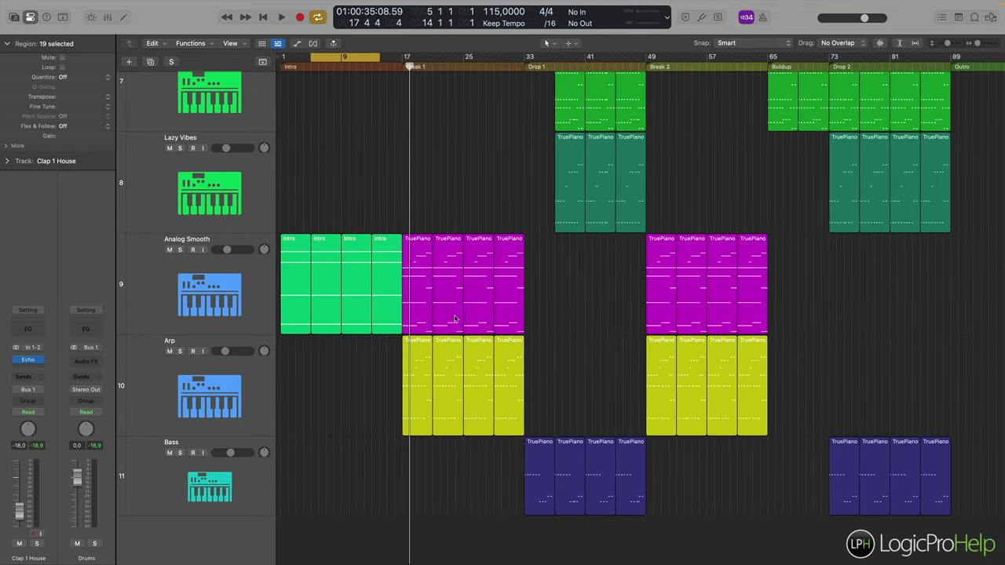
left_click(537, 67)
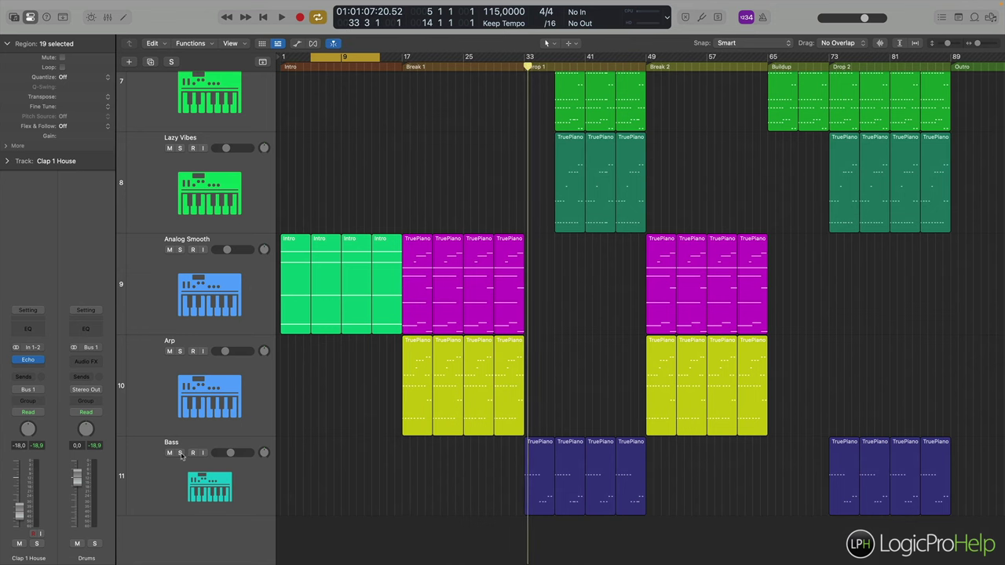
left_click(180, 453)
left_click(195, 446)
key("super+Right")
key("super+Right")
key("super+Right")
key("super+Right")
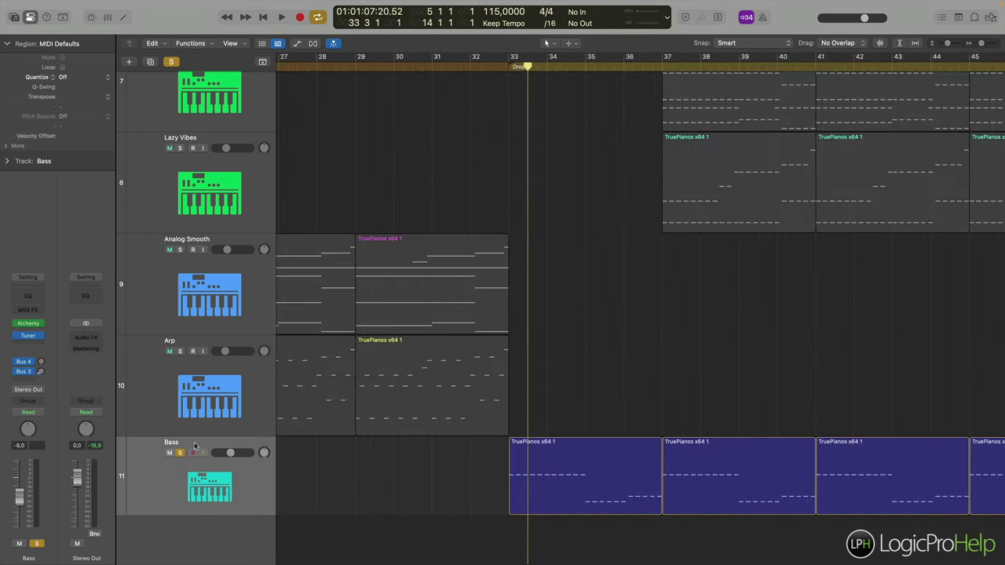
left_click(497, 73)
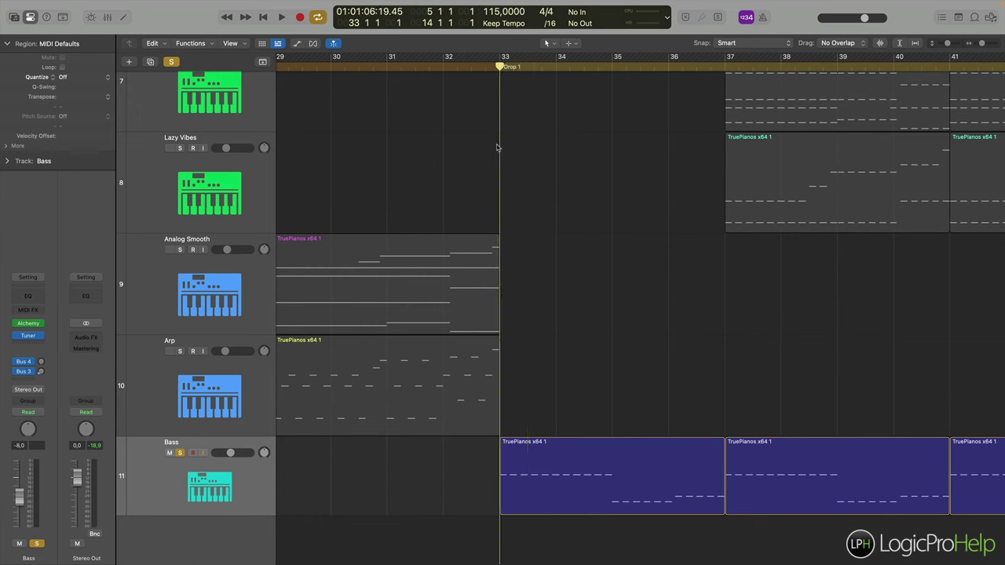
Replace the Tuner on the Bass track with the stereo Distortion plug-in.
left_click(41, 340)
mouse_move(78, 433)
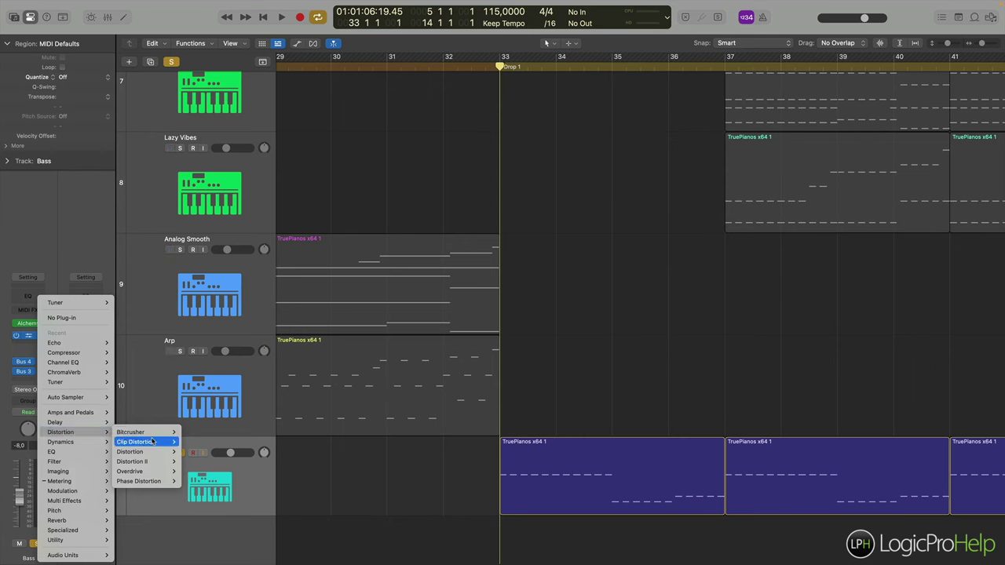
mouse_move(153, 433)
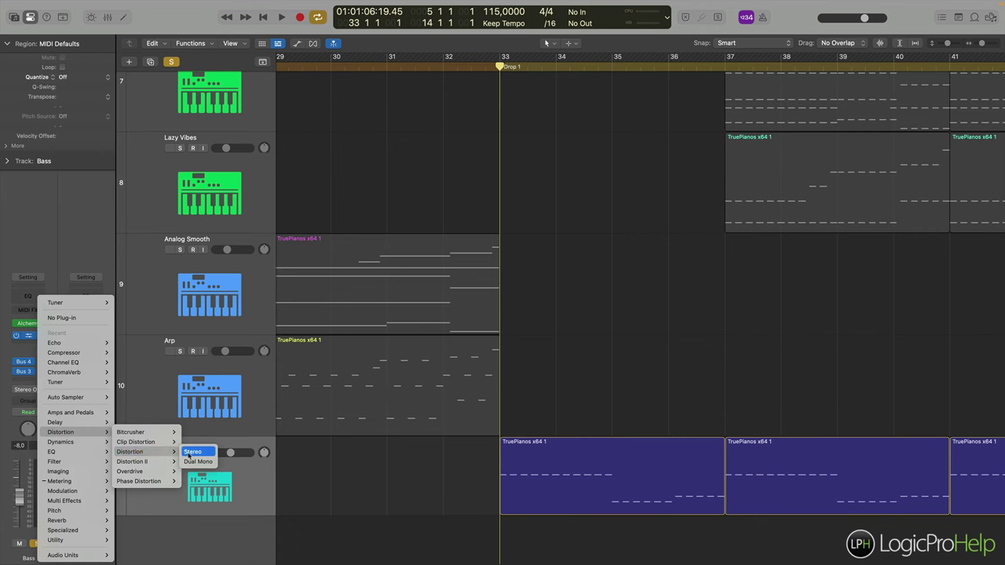
left_click(192, 453)
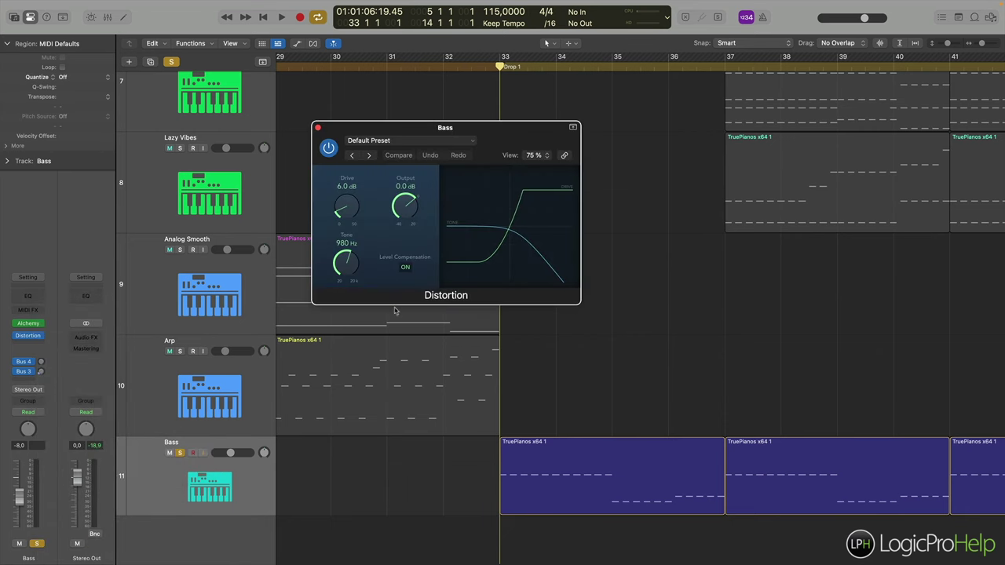
Switch the Bass track's Distortion plug-in to Distortion II and turn up its pre gain while the bass plays.
left_click(32, 335)
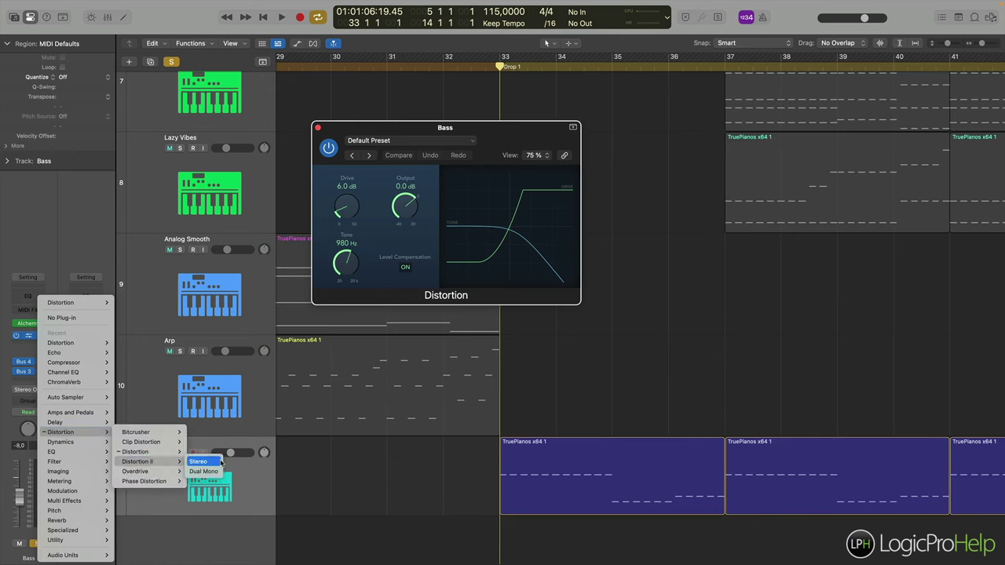
left_click(203, 471)
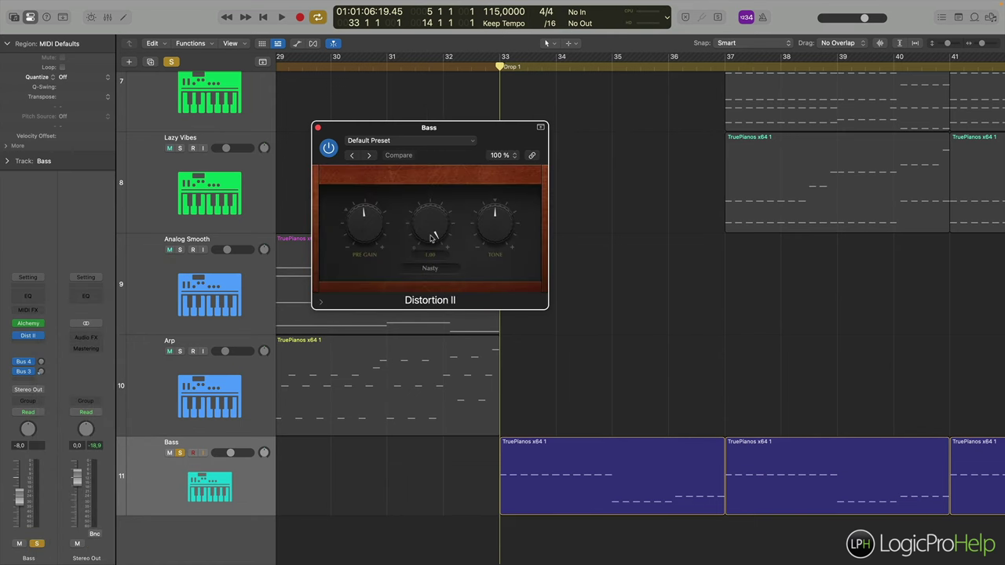
key("space")
left_click_drag(369, 238, 463, 226)
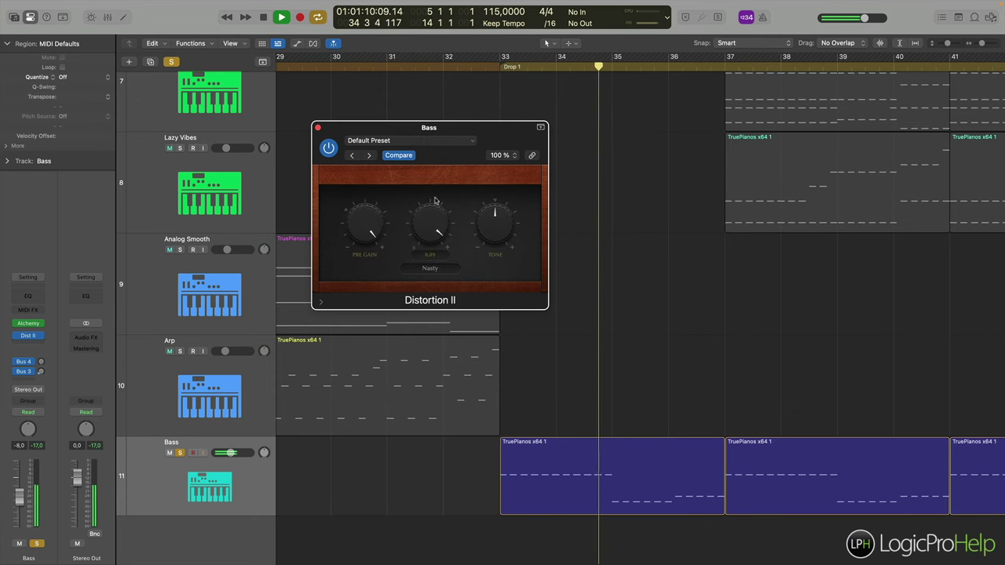
Try the Class AB, soft type in Distortion II, and settle on Class AB, hard.
left_click(430, 268)
left_click(437, 280)
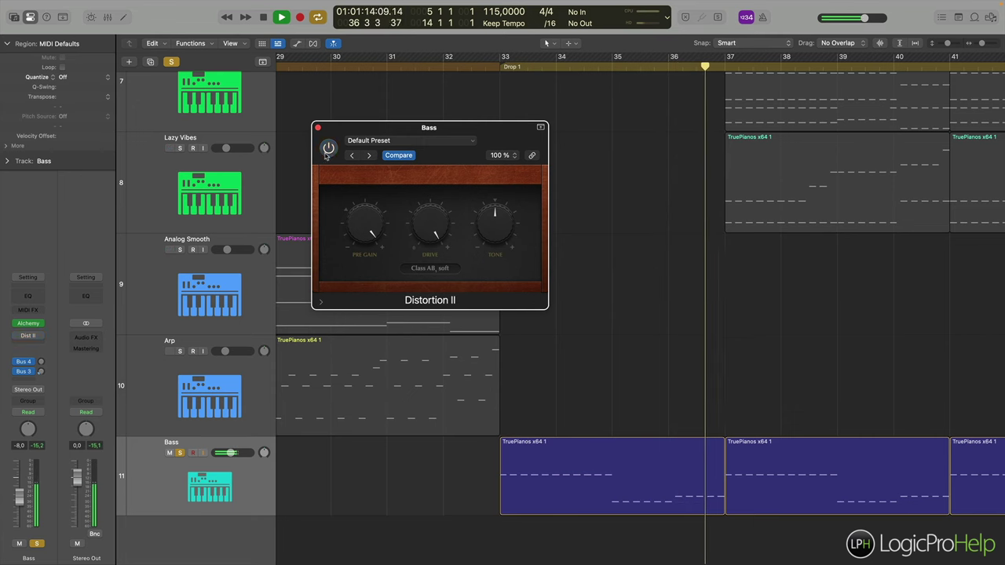
left_click(433, 271)
left_click(434, 281)
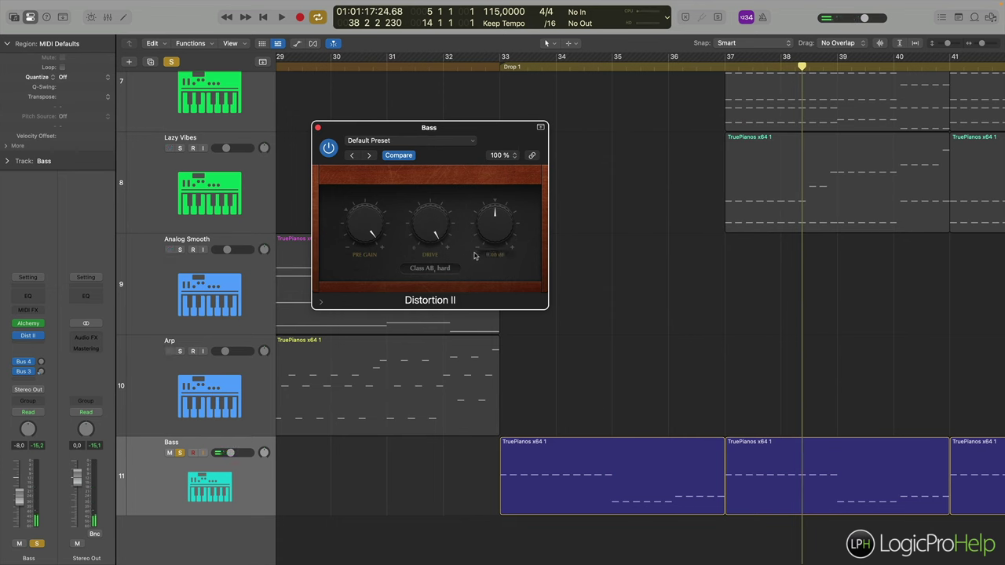
Play the bass from the start of Drop 1 and compare it with Distortion II bypassed and active.
left_click(506, 69)
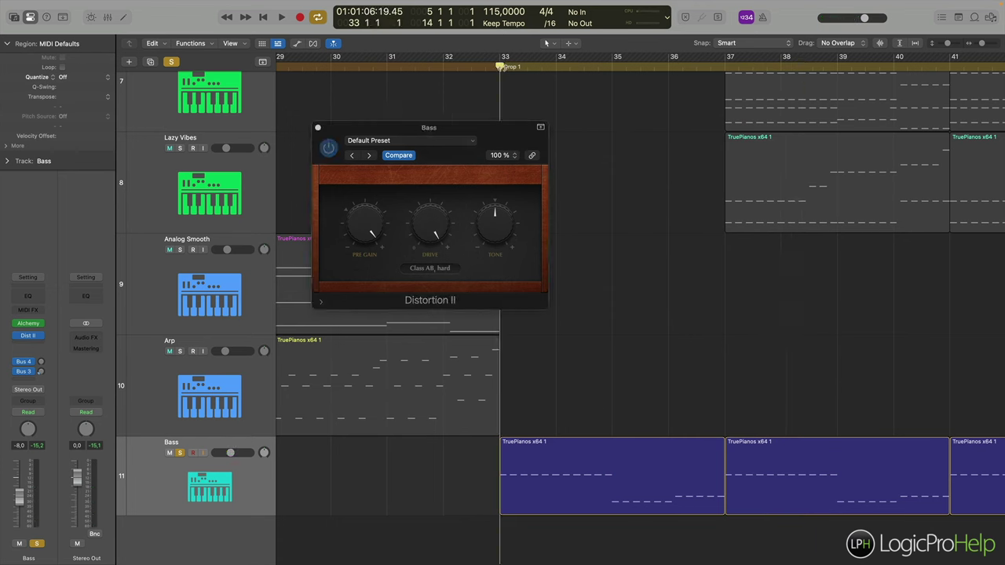
key("space")
left_click(328, 148)
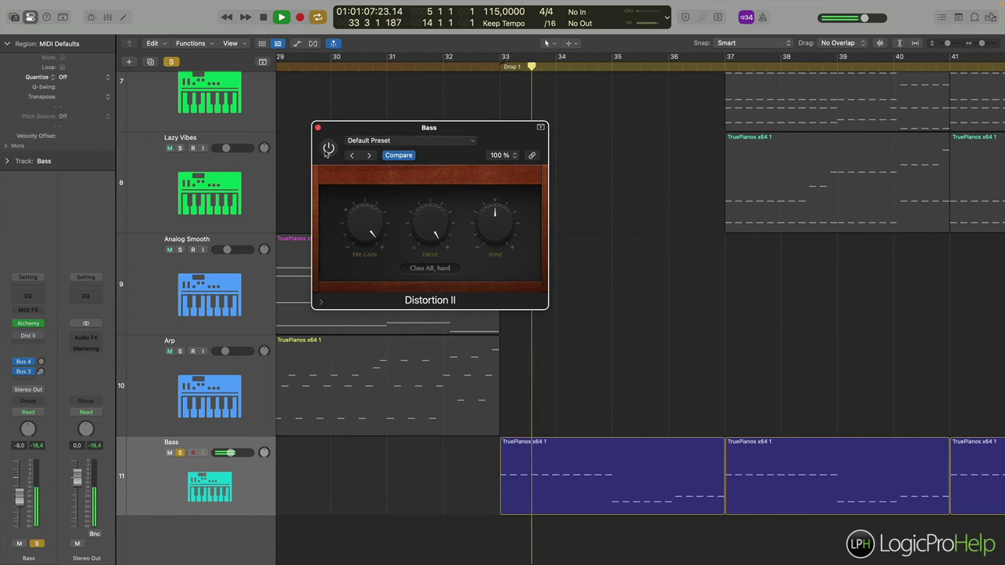
left_click(328, 148)
Turn down Distortion II's tone, lower the Bass volume to about -10 dB, and compare the levels with the effect bypassed.
left_click_drag(494, 222, 534, 403)
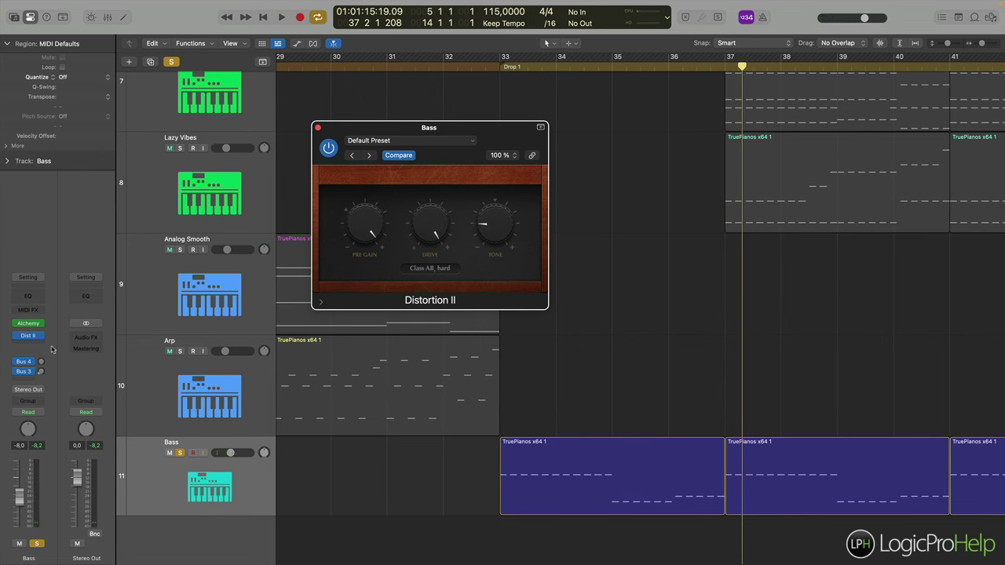
left_click_drag(21, 495, 19, 508)
double_click(503, 69)
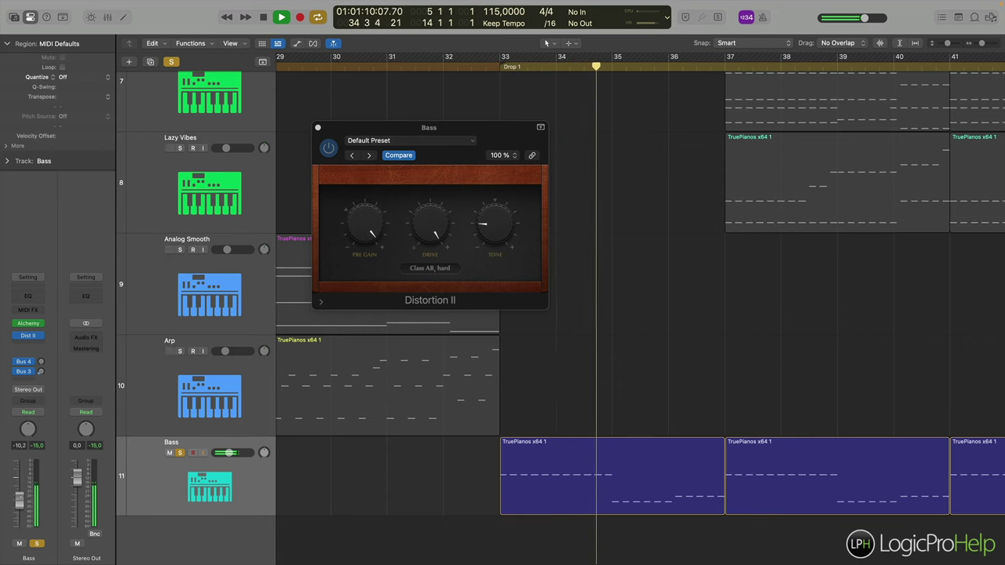
left_click(329, 153)
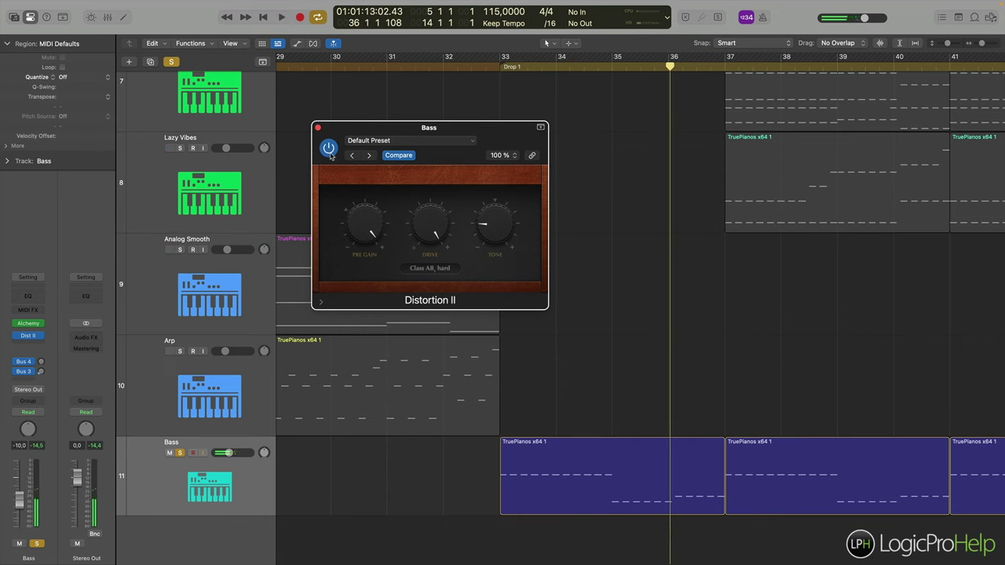
Adjust Distortion II's tone knob once more and close the plug-in window.
mouse_move(500, 229)
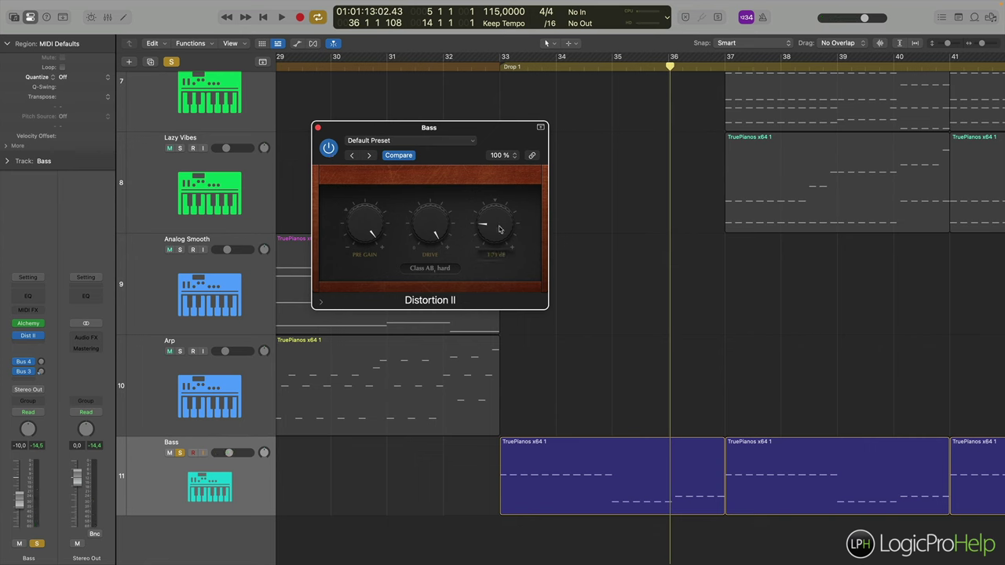
left_click_drag(499, 229, 488, 244)
left_click(318, 128)
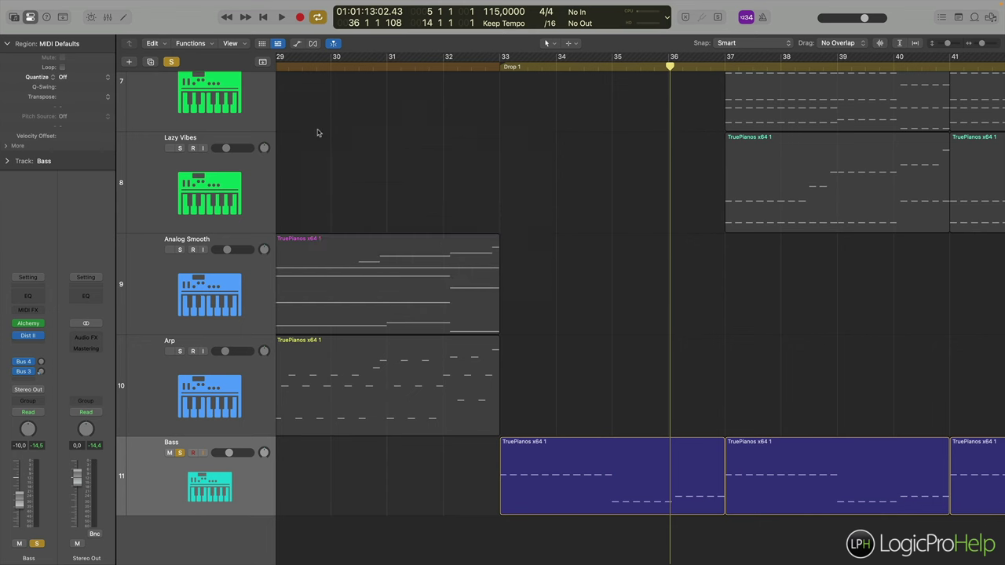
Browse the Bass channel's effect choices, including the Reverb, EQ, Modulation and Specialized categories, without inserting a plug-in.
key("super+Left")
key("super+Left")
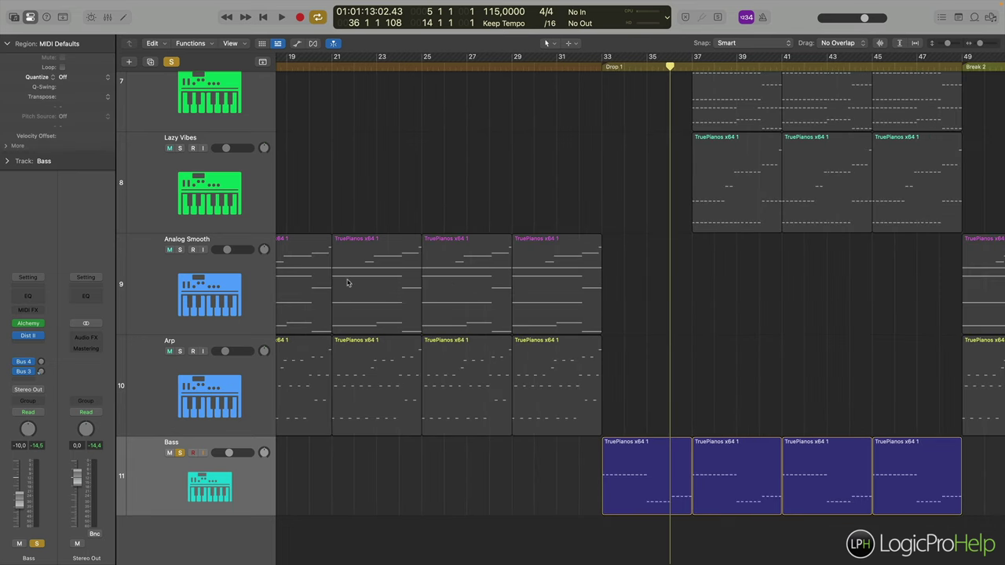
left_click(37, 343)
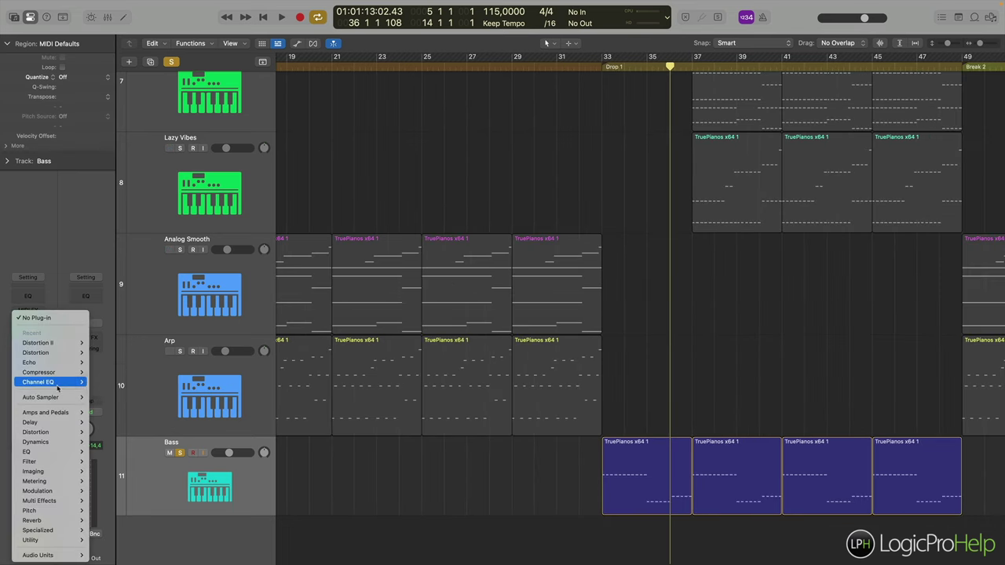
mouse_move(58, 384)
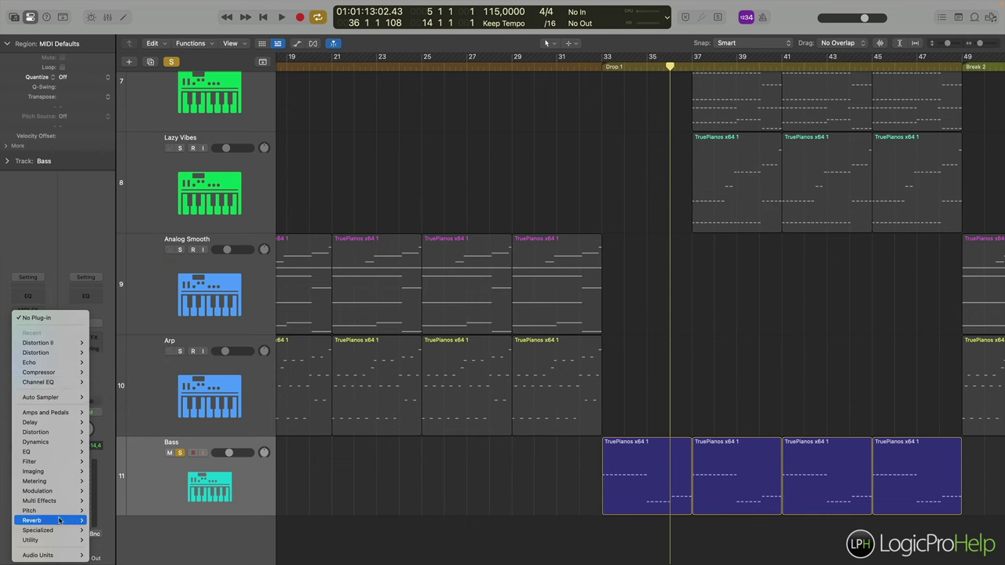
mouse_move(59, 520)
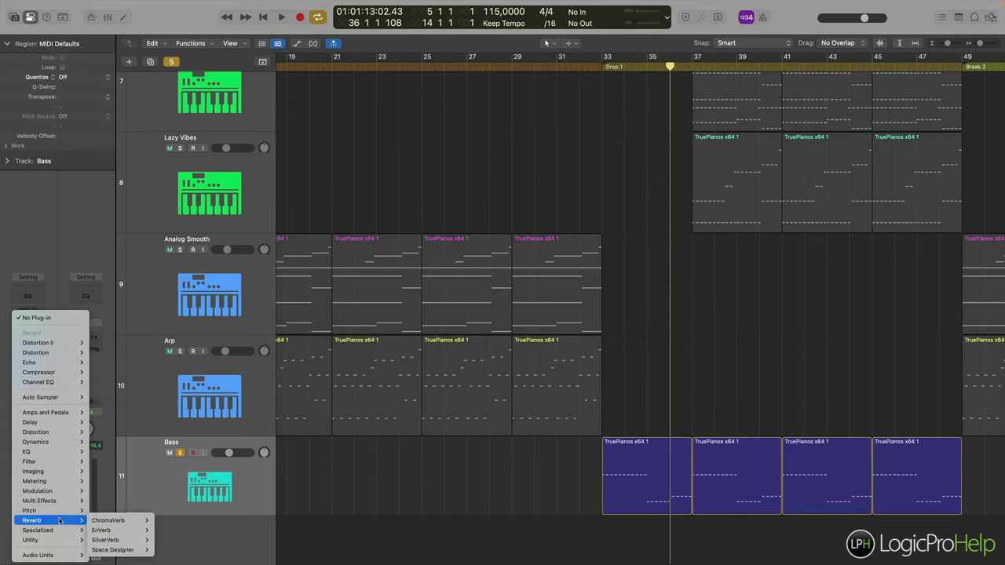
mouse_move(57, 424)
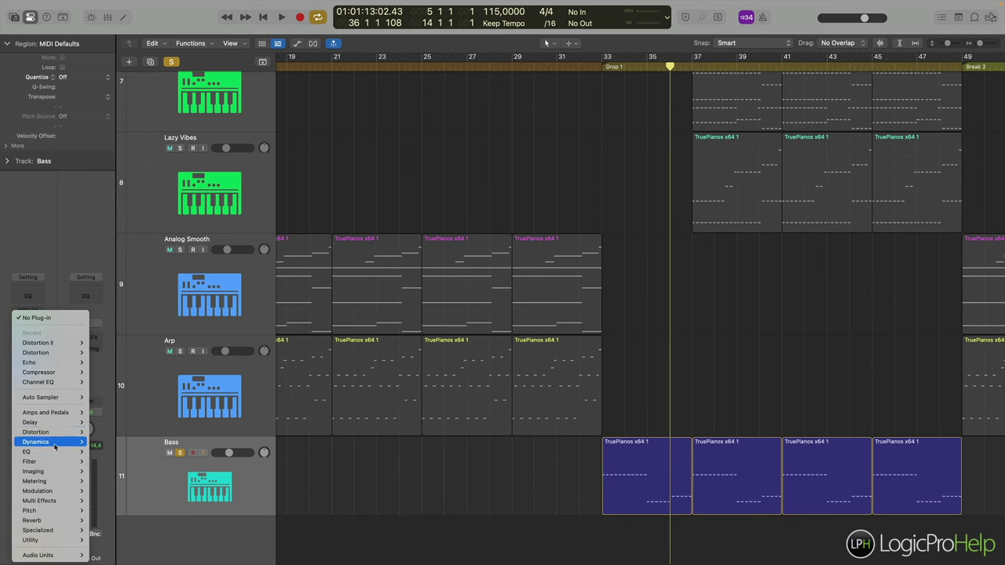
mouse_move(55, 454)
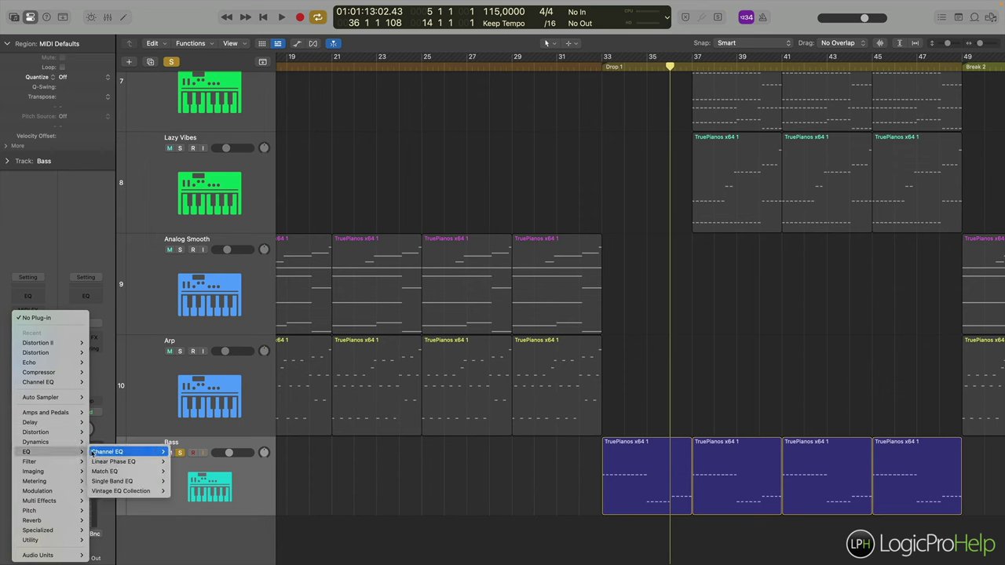
mouse_move(92, 454)
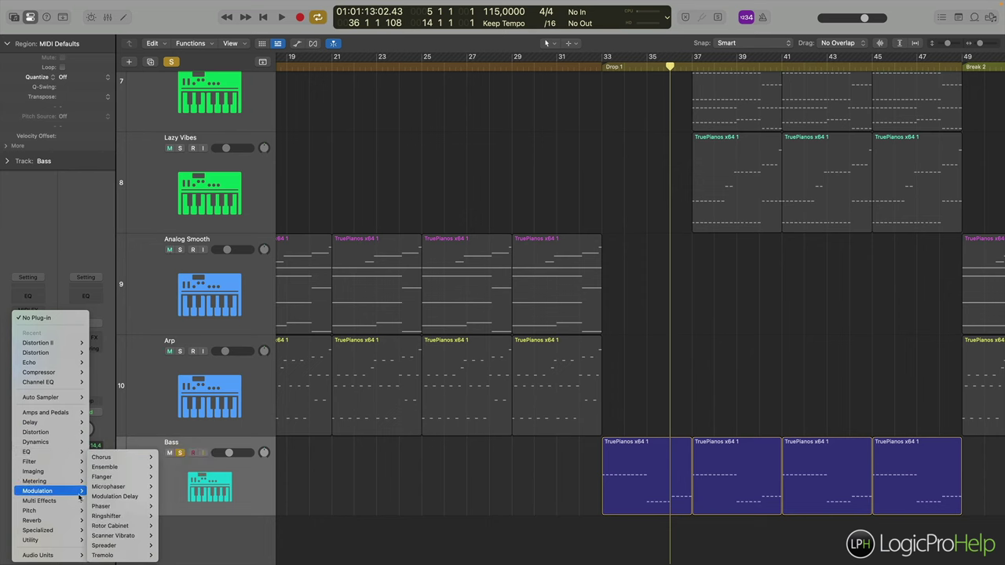
mouse_move(71, 496)
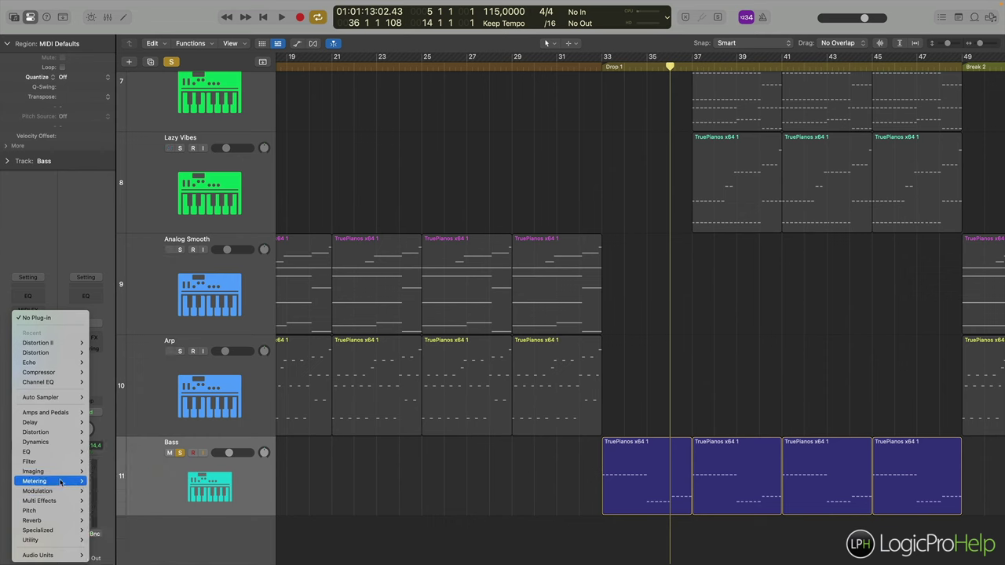
mouse_move(133, 486)
mouse_move(125, 522)
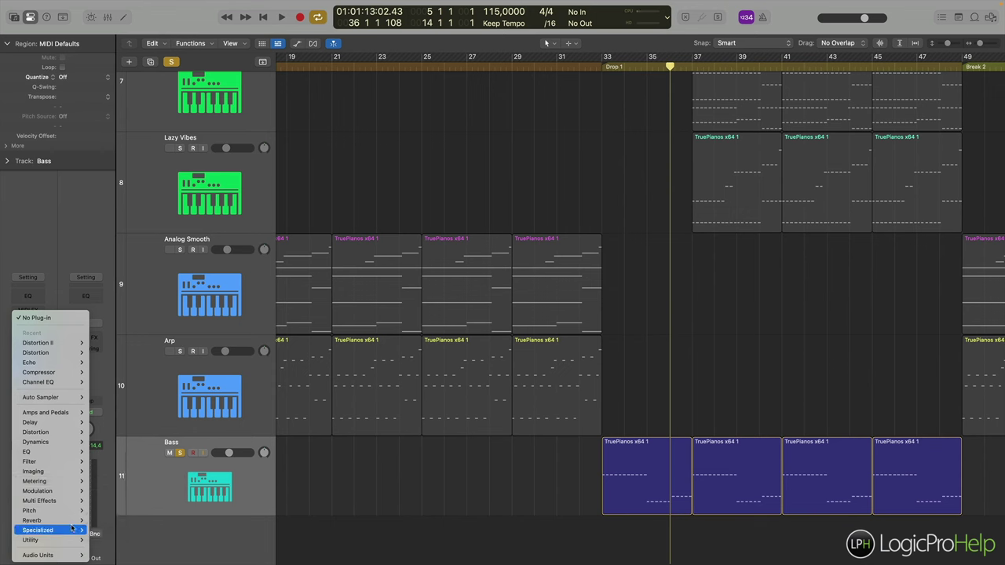
mouse_move(72, 530)
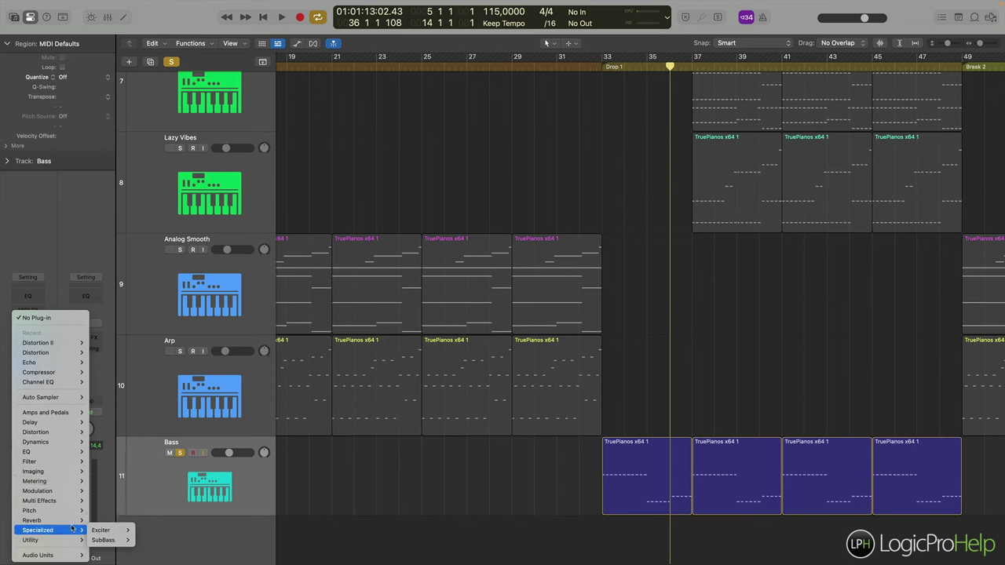
left_click(143, 314)
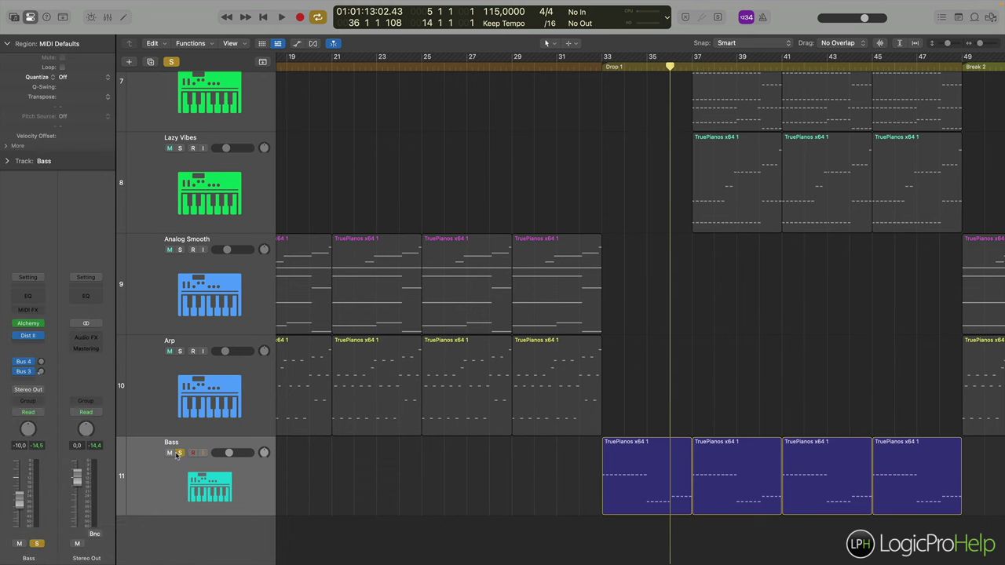
Unsolo the Bass and set the cycle range to bars 41–45 with the playhead at bar 41.
left_click(179, 453)
key("z")
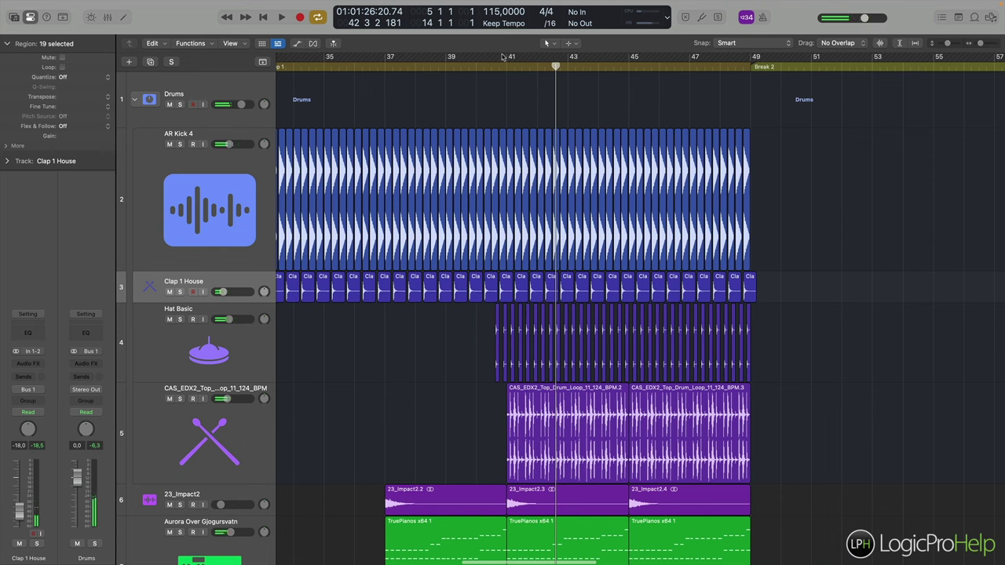
left_click_drag(507, 59, 633, 60)
scroll(604, 166, "right", 5)
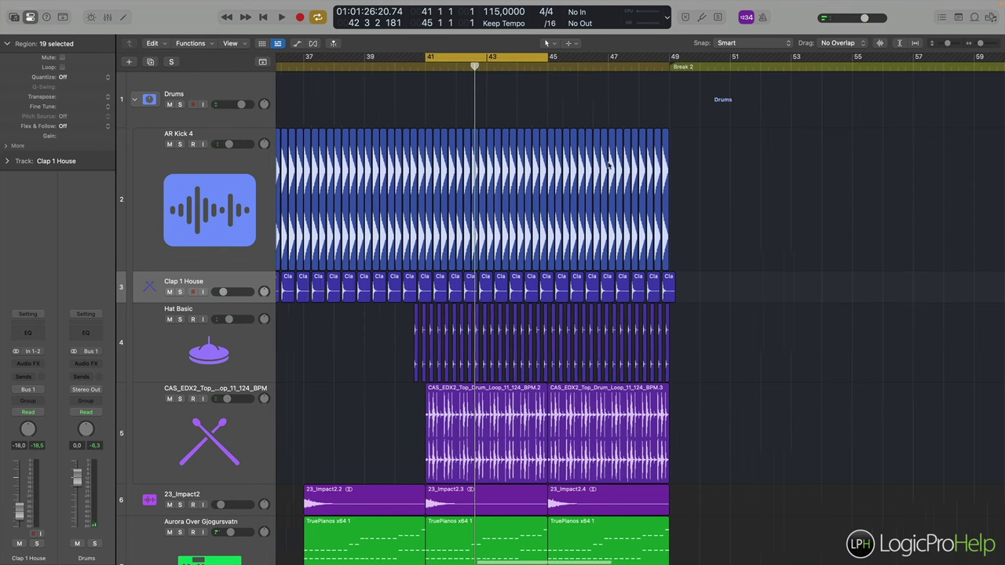
scroll(276, 348, "down", 1)
scroll(271, 351, "up", 1)
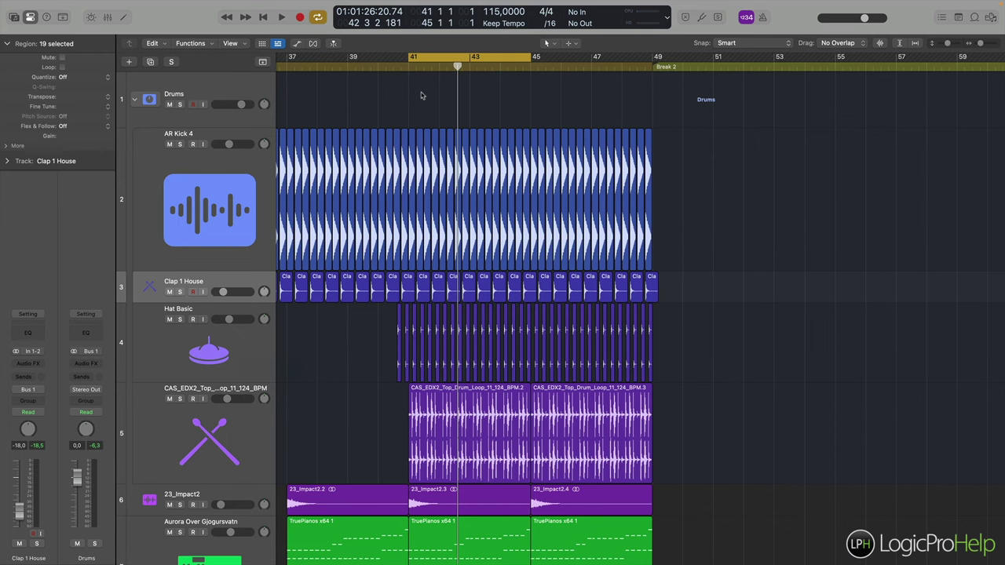
left_click(409, 69)
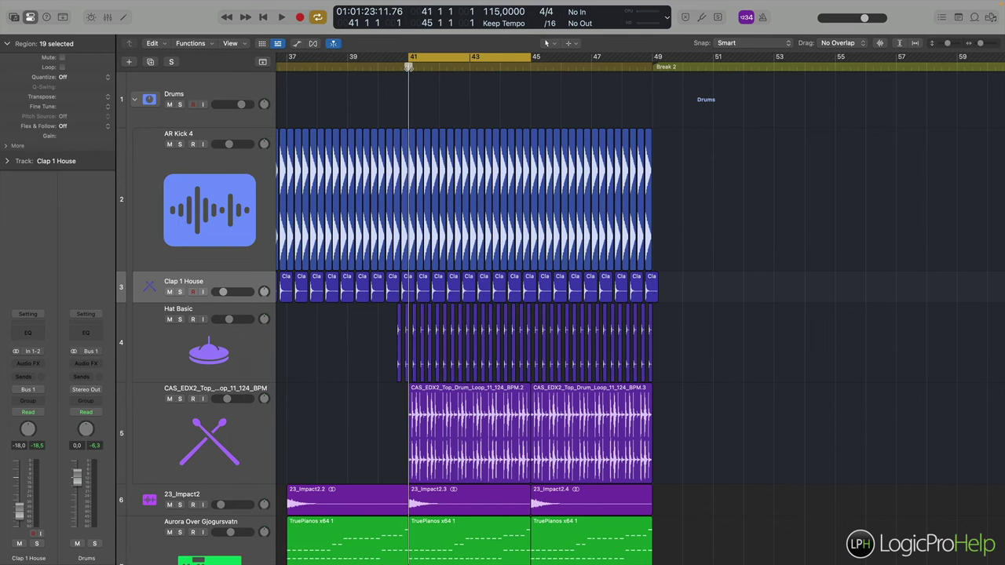
Open the mixer and go through the channel strips from Hat Basic to Aurora Over Gjogursvatn, leaving the latter selected.
key("x")
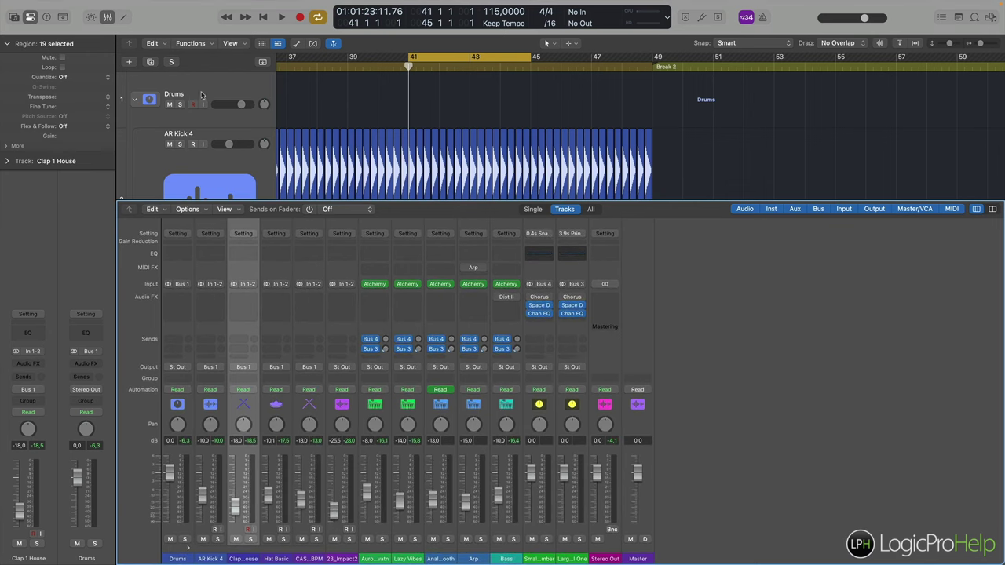
left_click(271, 228)
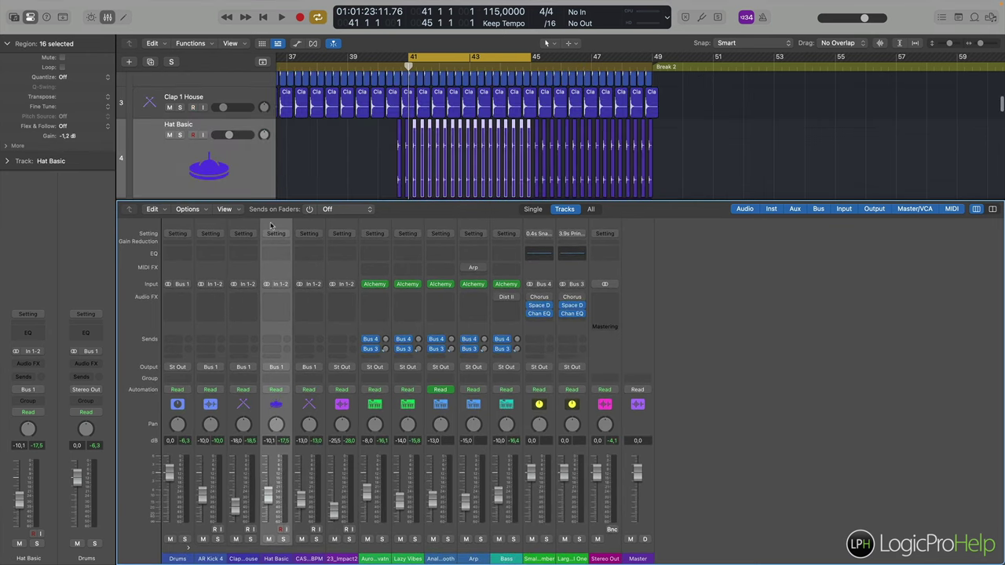
left_click(310, 227)
left_click(341, 227)
left_click(367, 223)
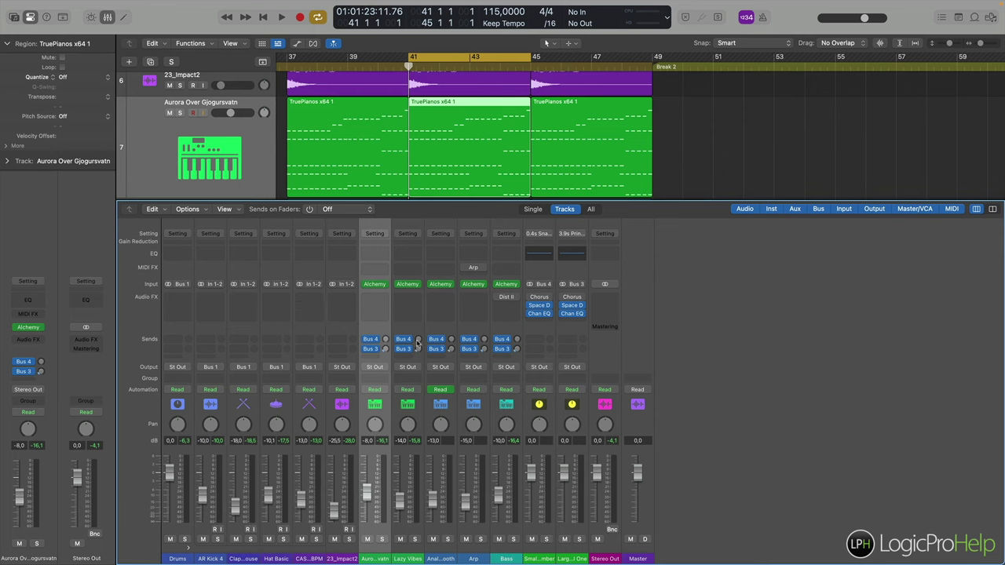
Raise the wet level of Space Designer on the Small Room bus to 0.0 dB and close the plug-in window.
left_click(376, 341)
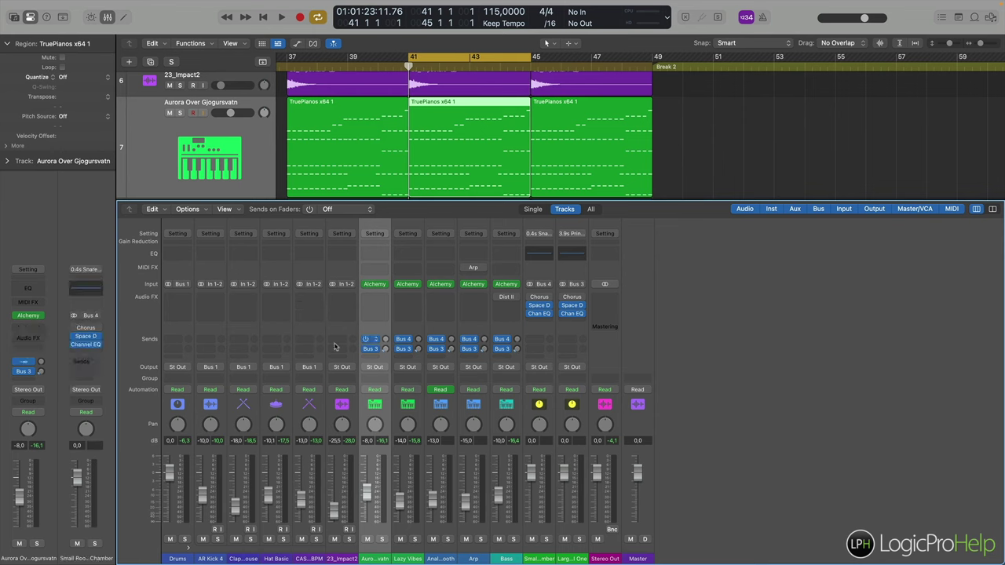
left_click(86, 337)
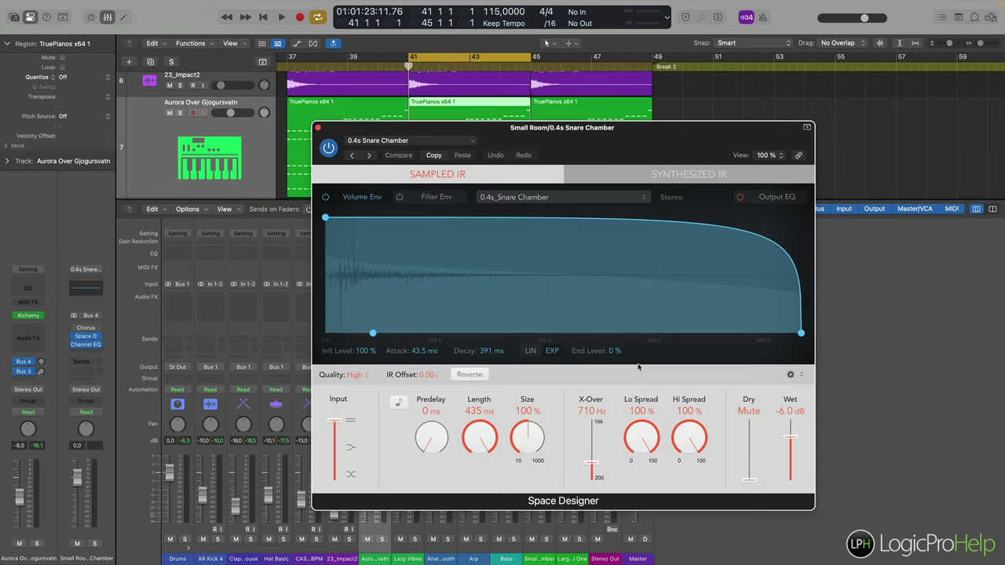
left_click_drag(788, 437, 789, 420)
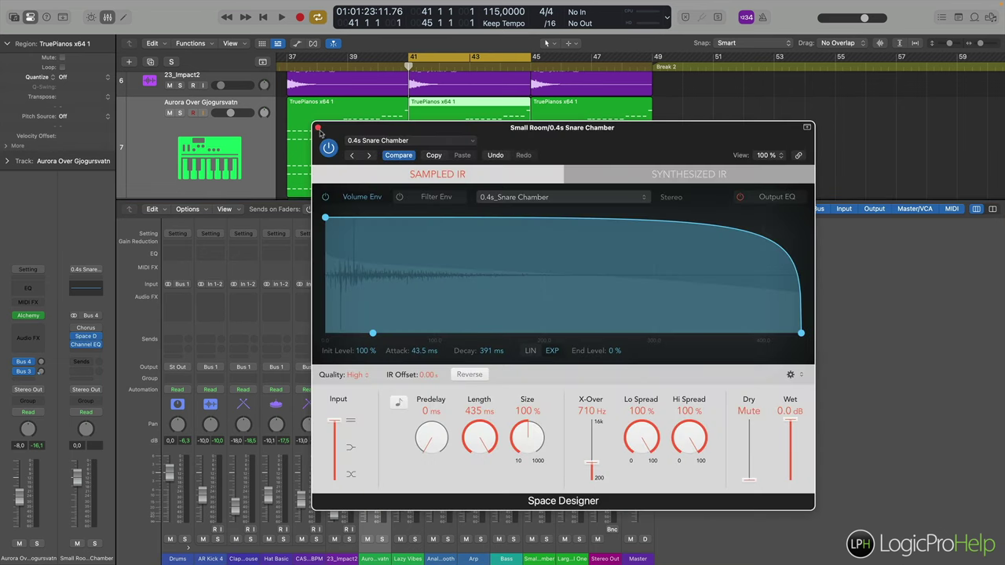
left_click(318, 127)
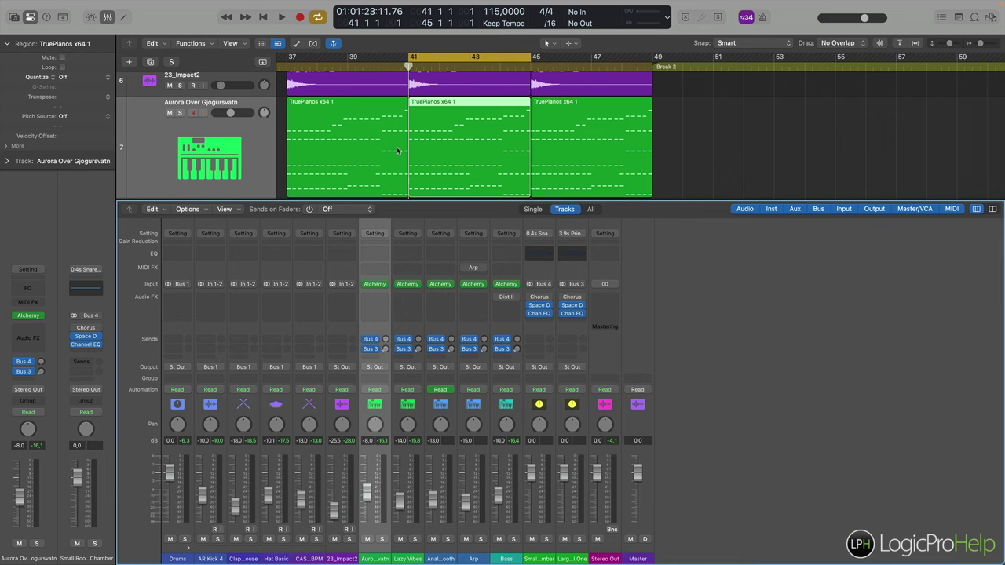
Solo and select the Hat Basic track, playing it briefly from bar 41 to hear it dry.
scroll(397, 150, "up", 6)
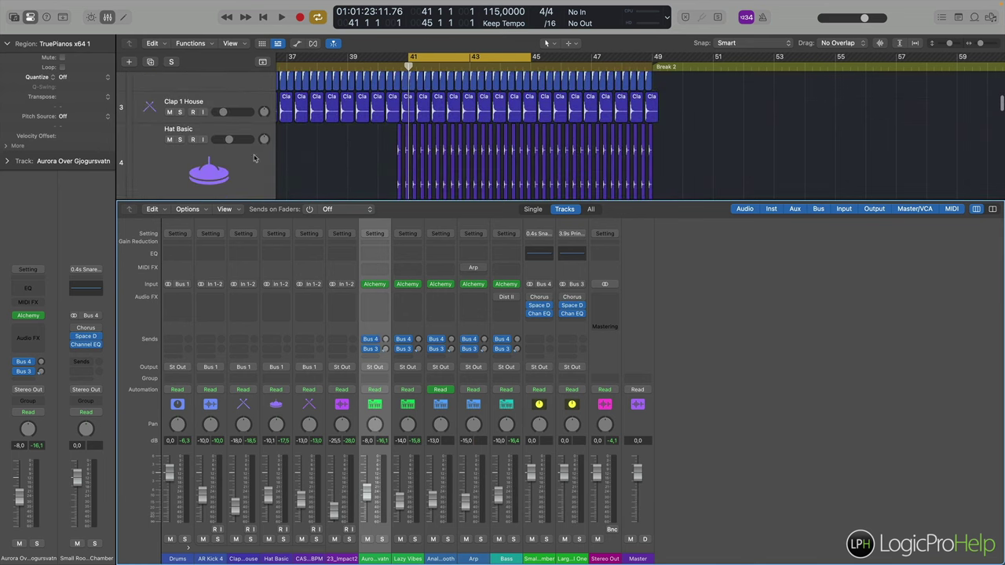
left_click(180, 140)
key("space")
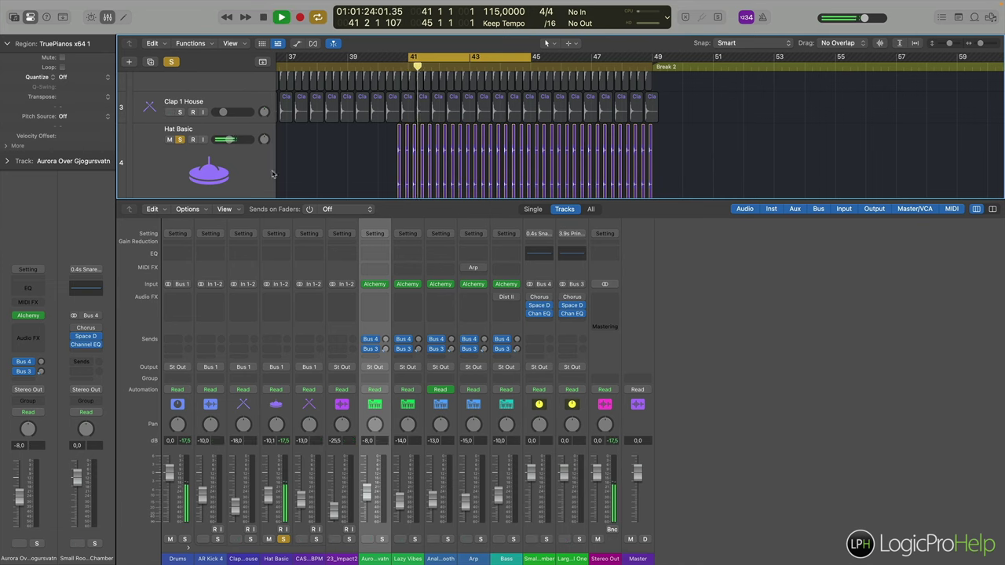
left_click(264, 171)
key("space")
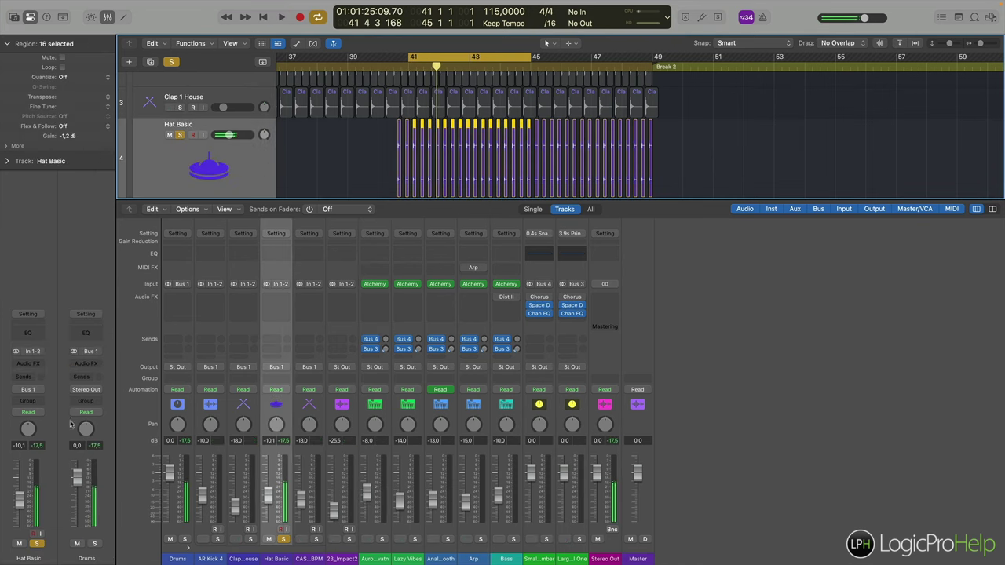
Add a send from Hat Basic to Bus 3, the Large Hall reverb.
left_click(33, 379)
mouse_move(31, 392)
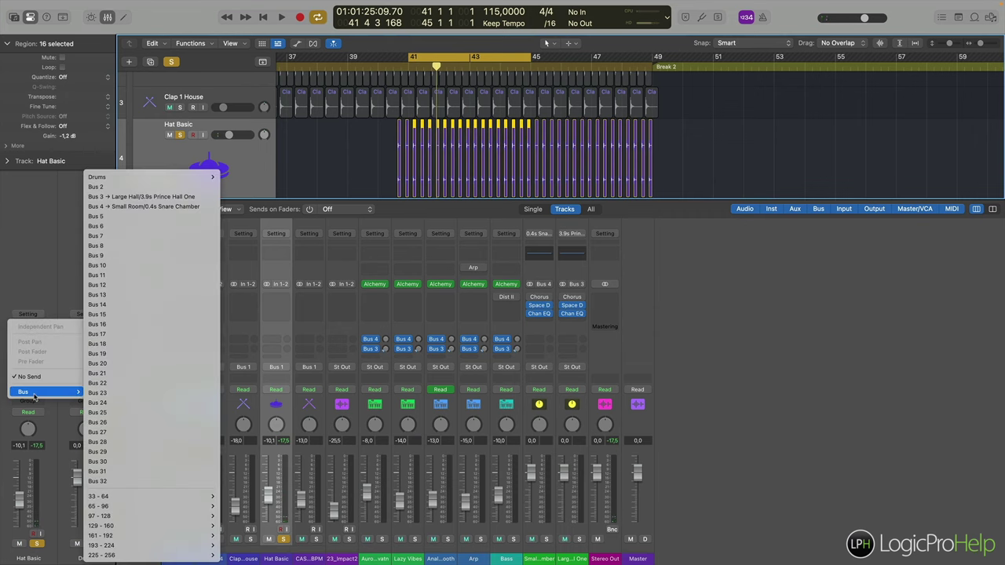
left_click(131, 197)
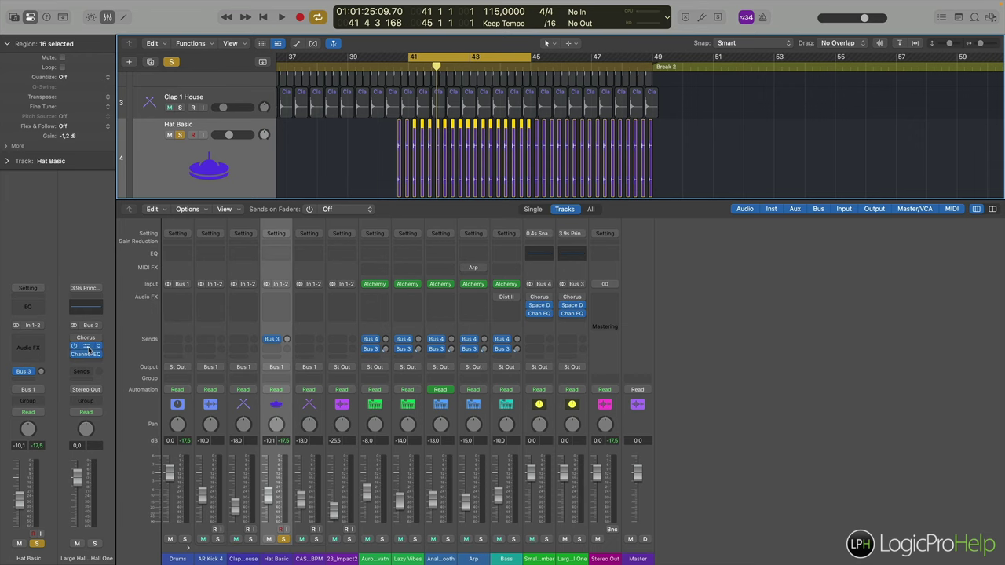
Raise the wet level of Space Designer on the Large Hall bus to 0.0 dB and close the plug-in window.
left_click(86, 346)
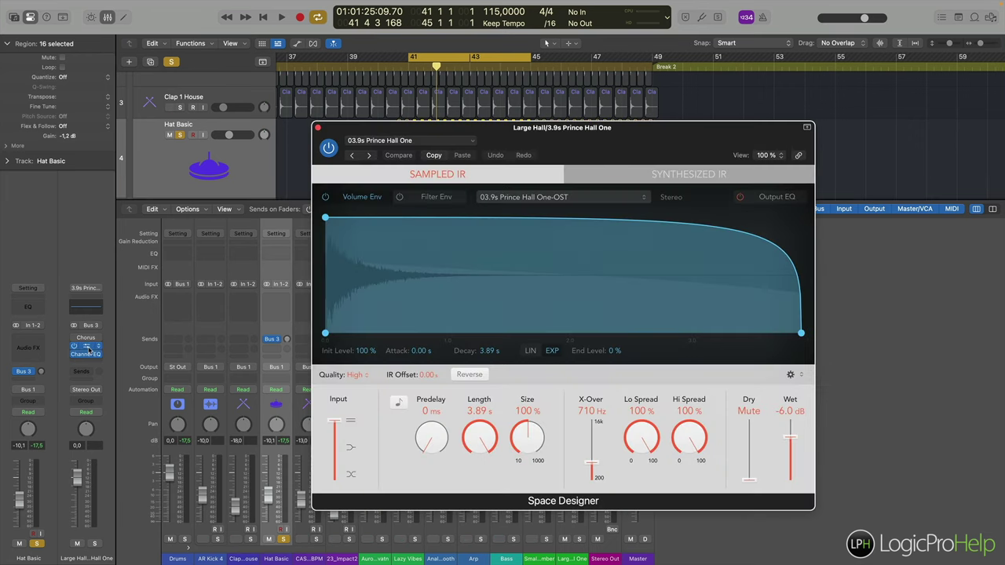
left_click_drag(790, 438, 790, 420)
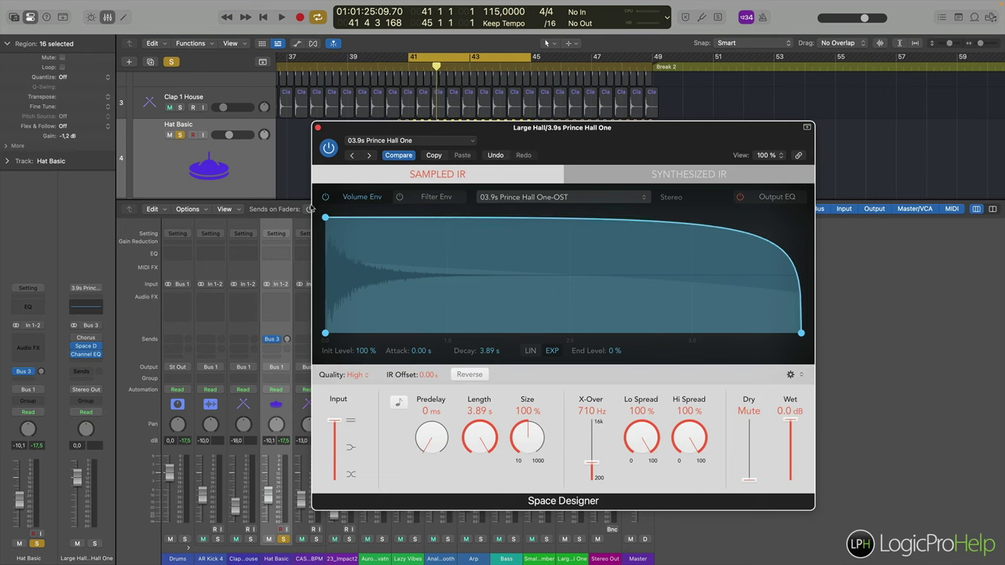
left_click(318, 127)
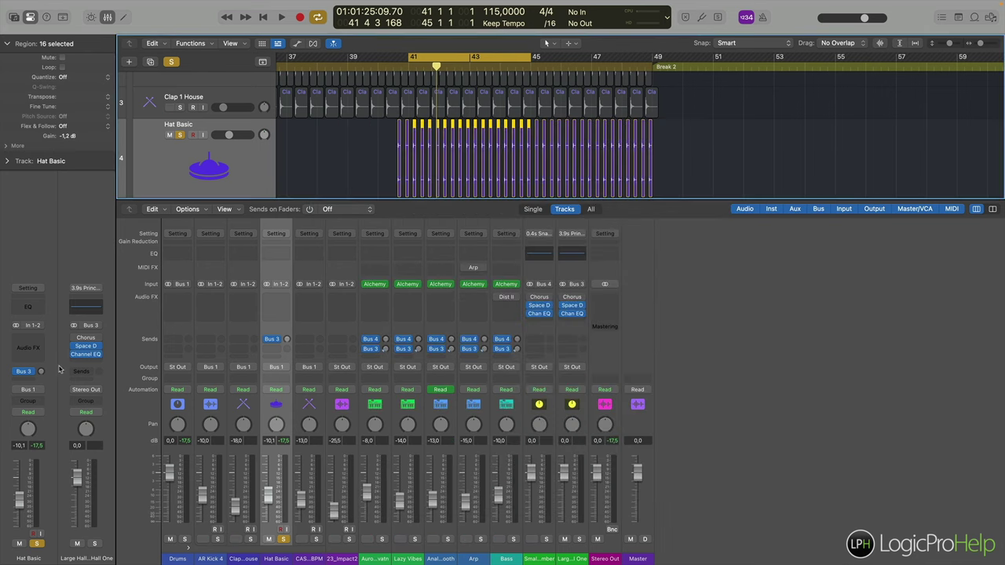
Set Hat Basic's Bus 3 send level to -9.0 dB and play the soloed hat with the reverb.
left_click_drag(31, 375, 44, 374)
key("space")
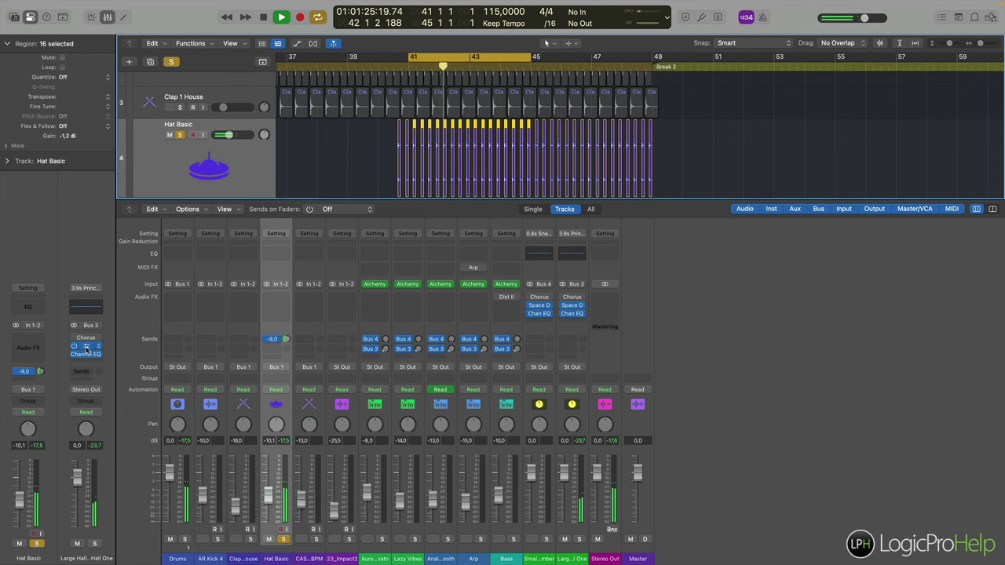
key("space")
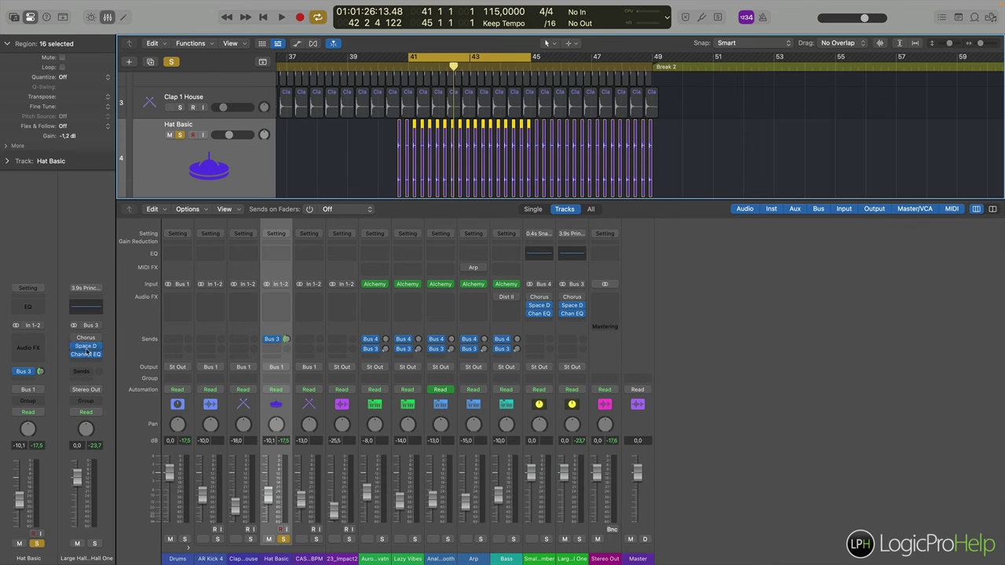
Check the Large Hall bus's Space Designer again, close it, and shrink the mixer to enlarge the track area.
left_click(87, 348)
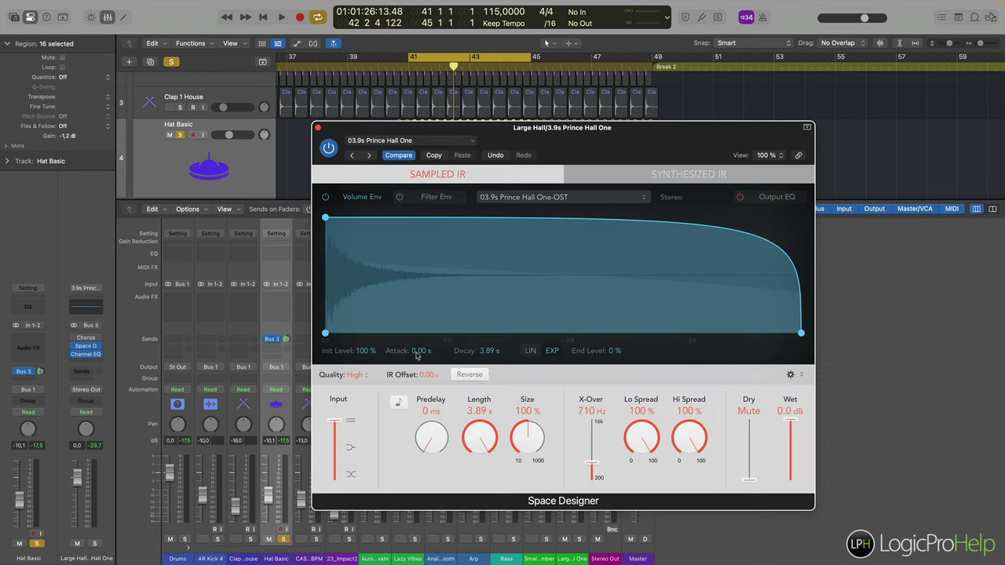
left_click(317, 127)
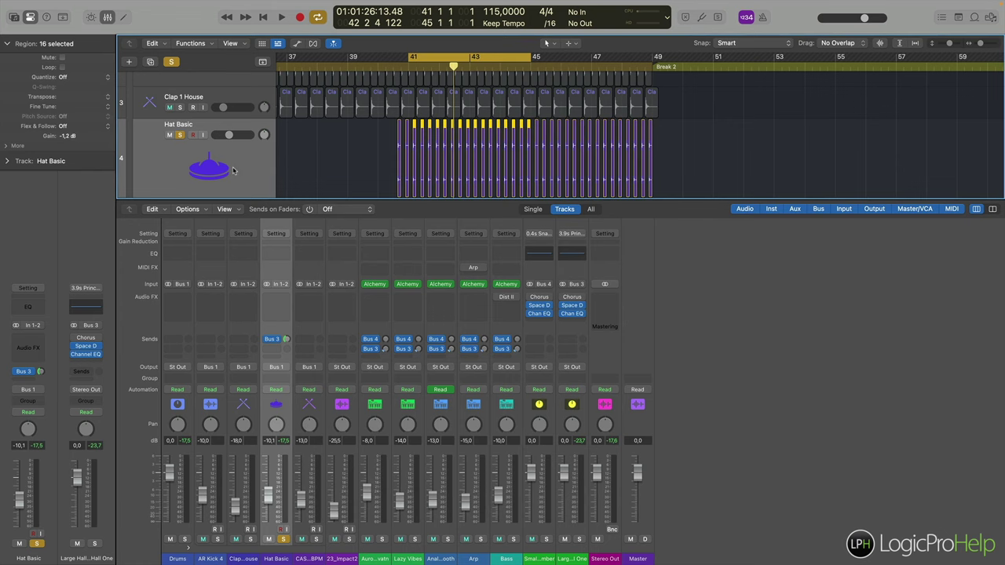
left_click_drag(267, 200, 267, 283)
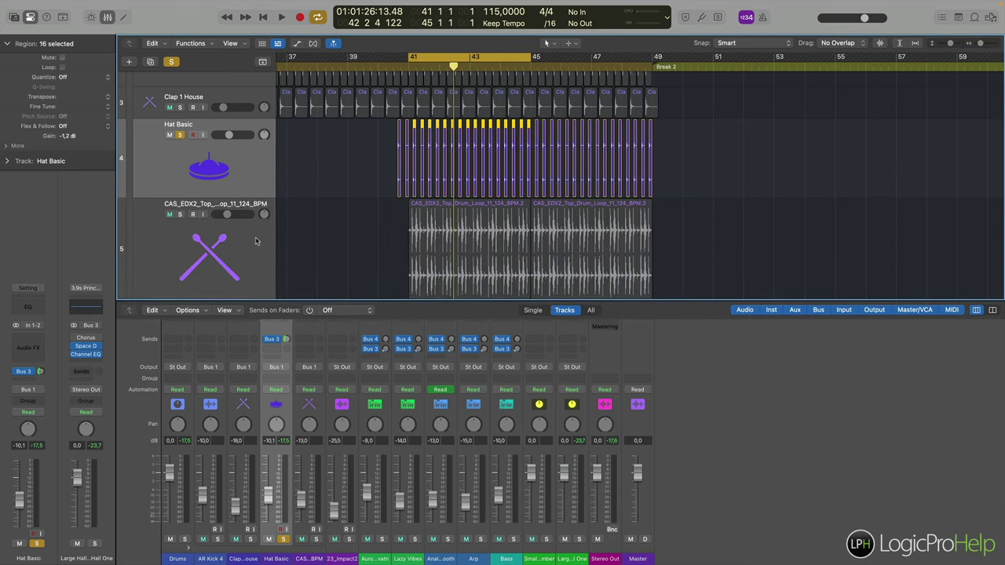
Remove the Bus 3 Large Hall send from Hat Basic by setting it to No Send, and hide the mixer.
scroll(227, 173, "up", 2)
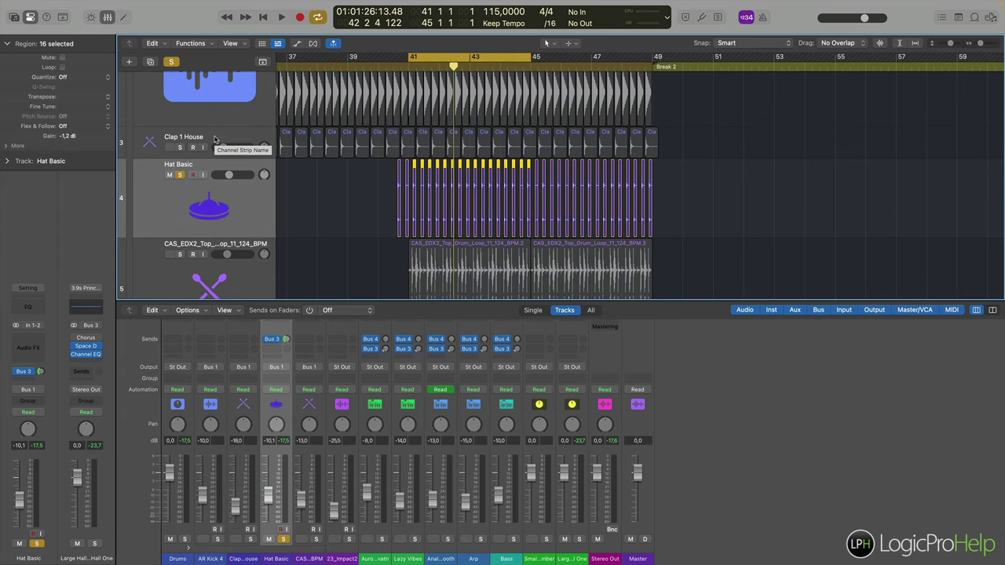
mouse_move(87, 349)
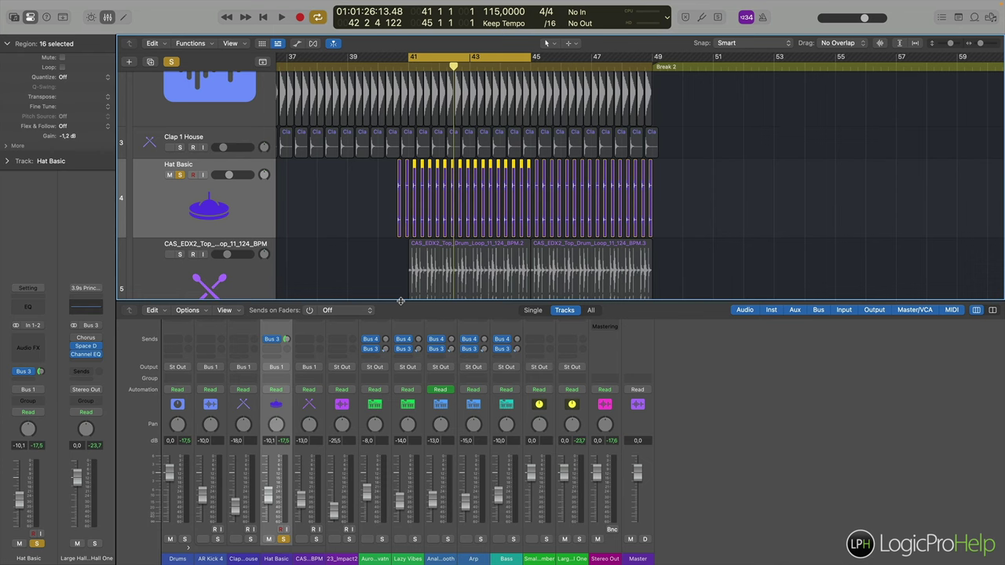
left_click_drag(41, 373, 52, 449)
left_click(28, 373)
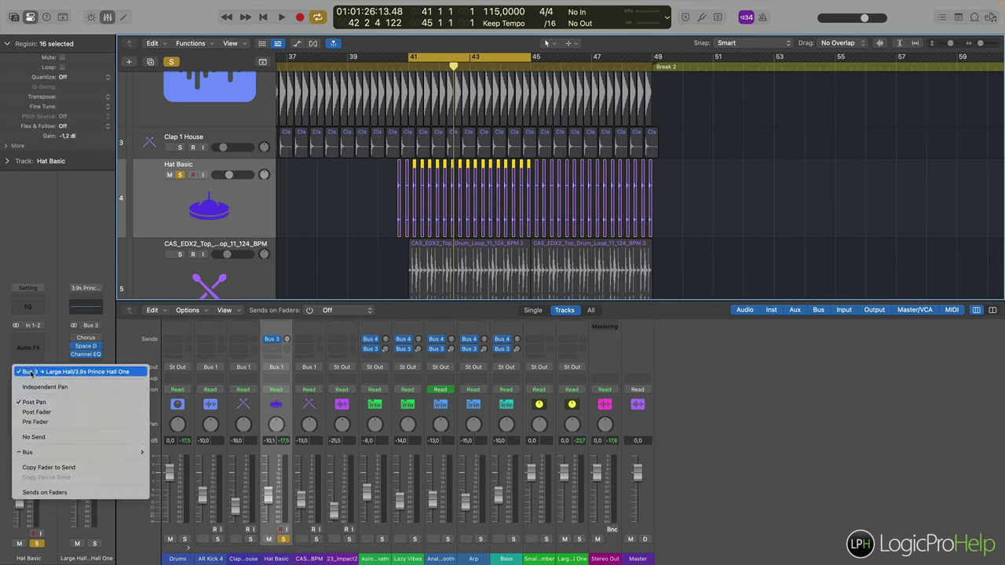
mouse_move(43, 454)
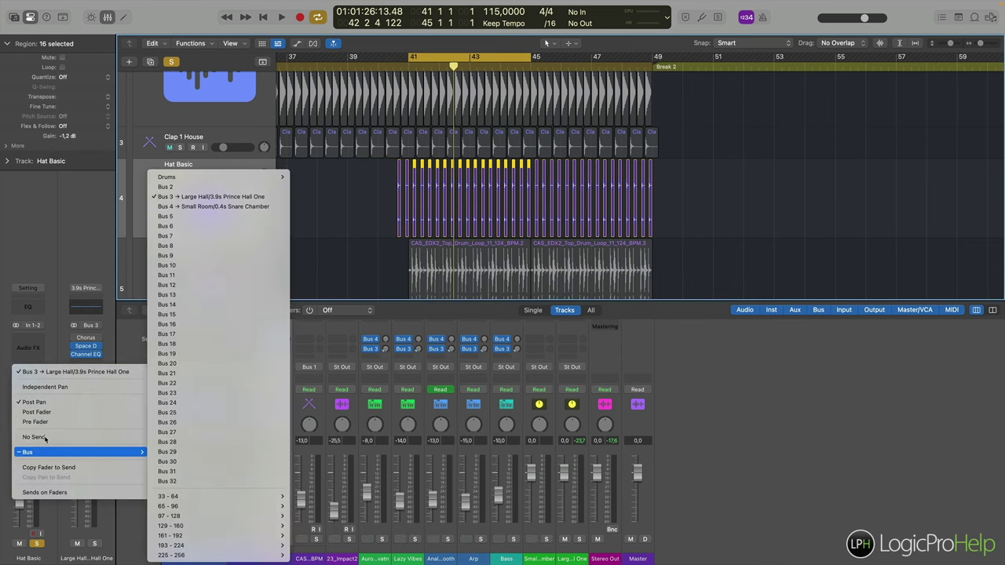
left_click(45, 438)
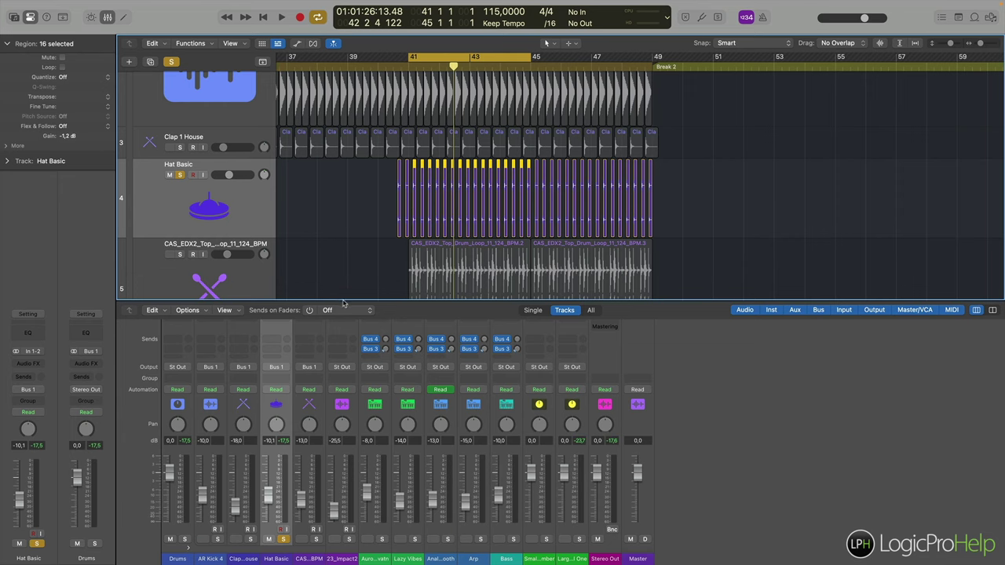
key("x")
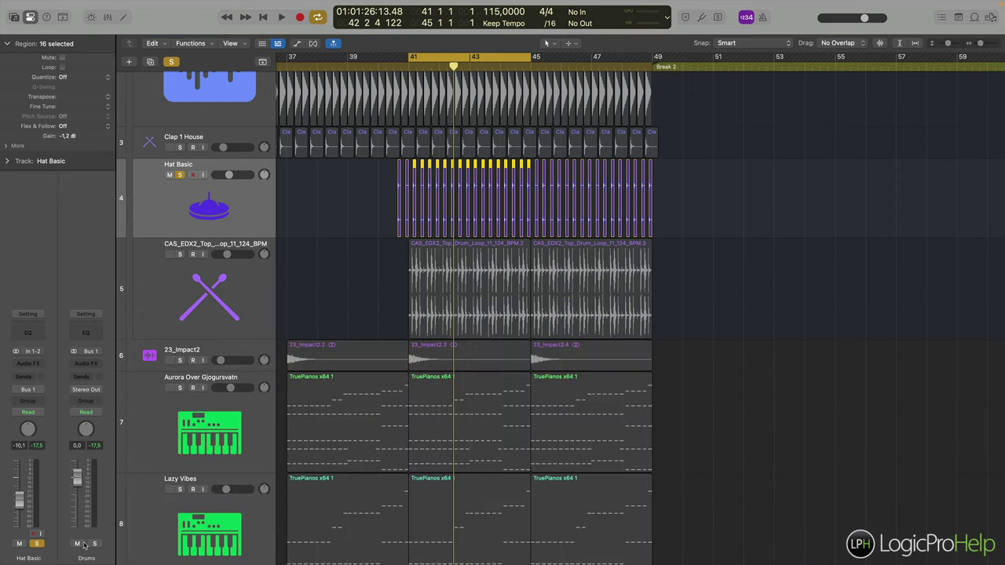
Select the Drums stack to reach the Stereo Out channel strip and insert a stereo Limiter on it.
scroll(162, 335, "up", 5)
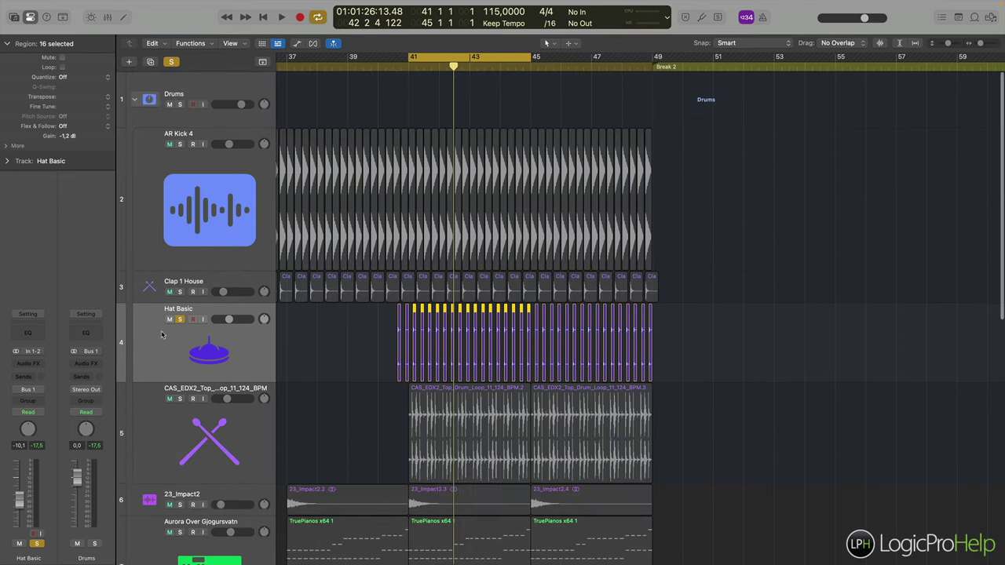
left_click(150, 190)
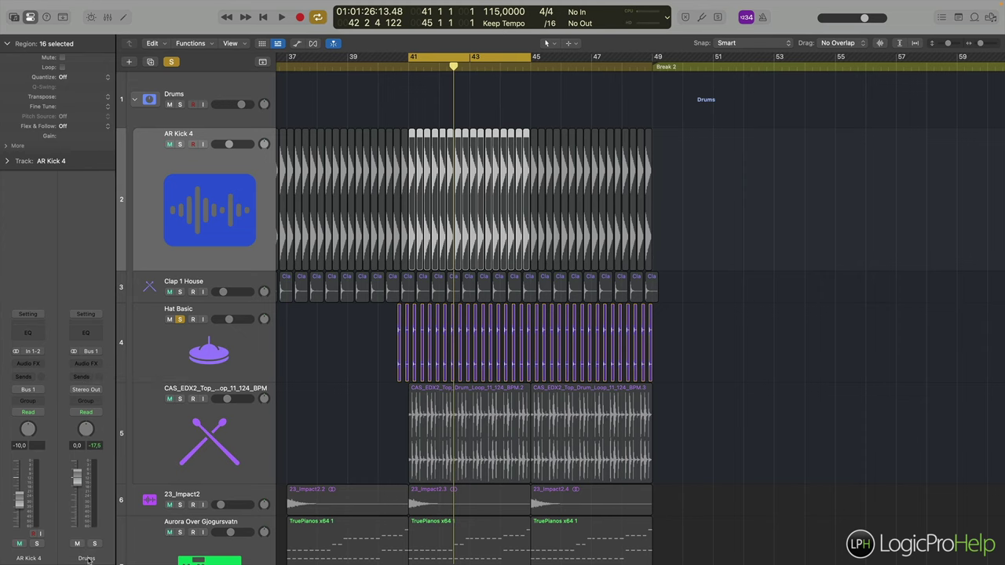
scroll(250, 274, "down", 5)
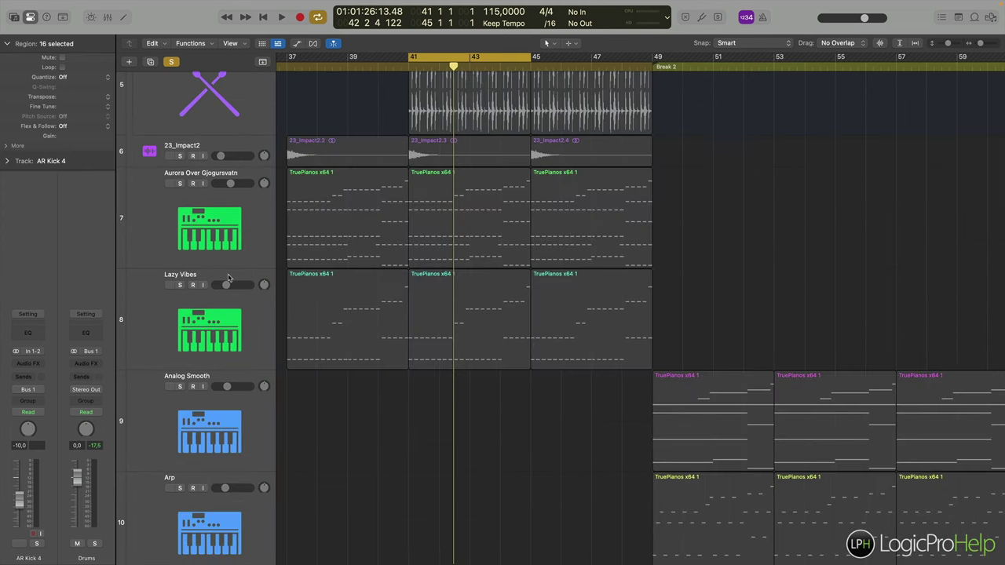
left_click(228, 276)
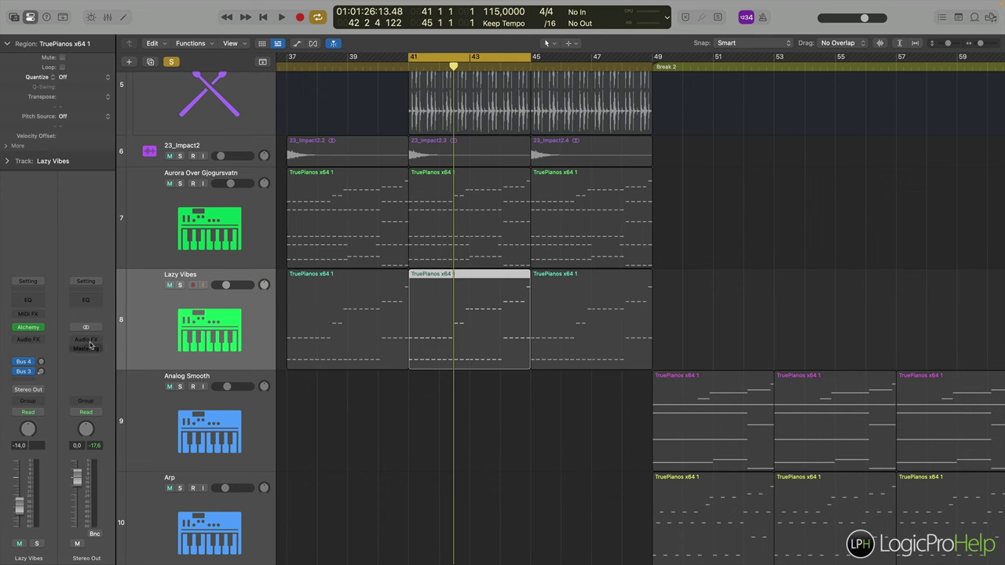
scroll(209, 96, "up", 10)
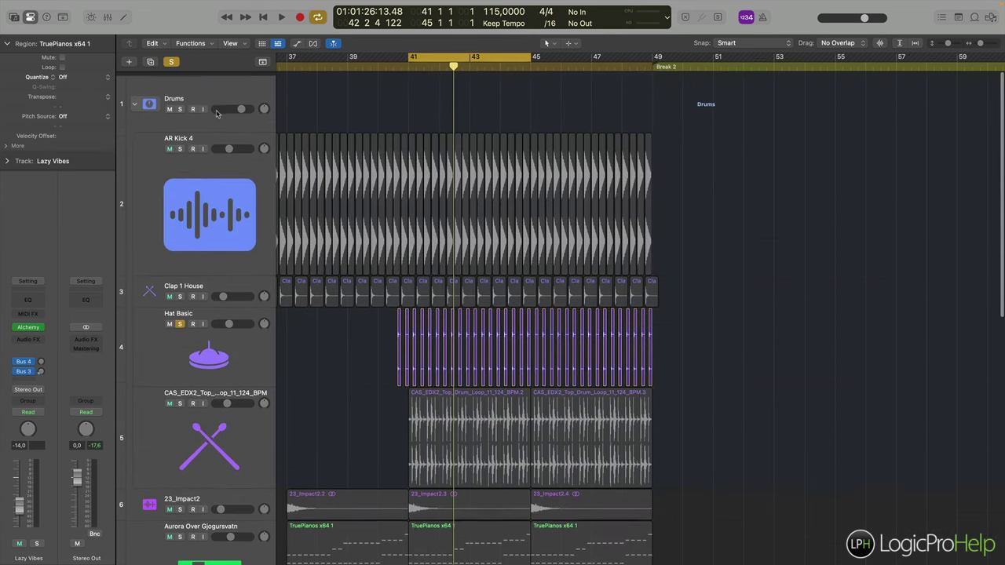
left_click(209, 96)
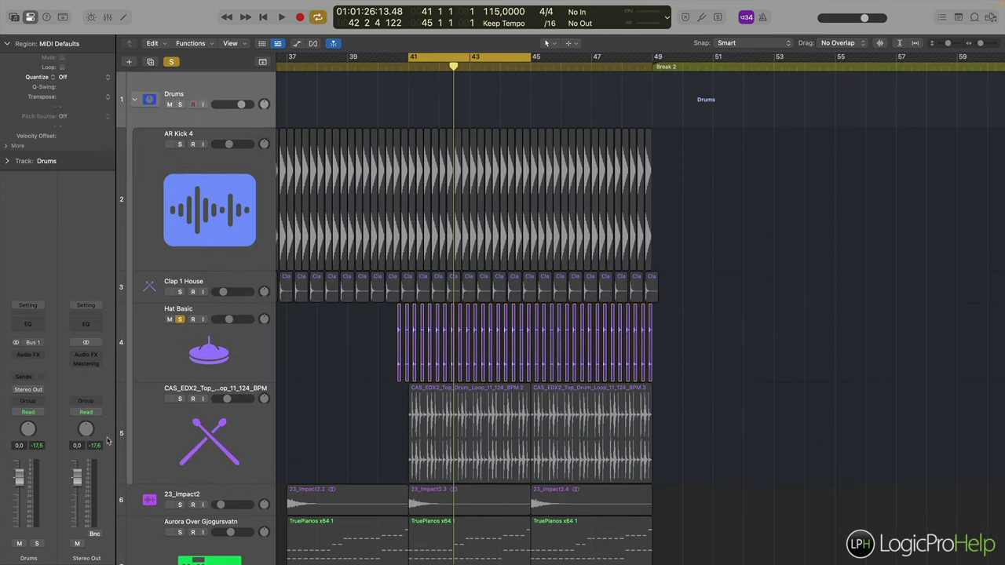
left_click(85, 356)
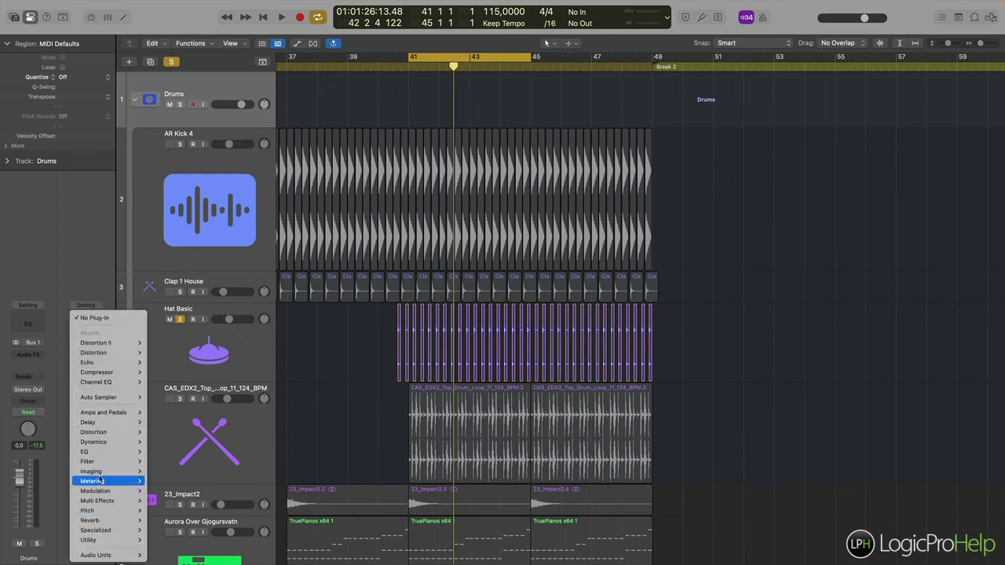
mouse_move(101, 479)
mouse_move(185, 529)
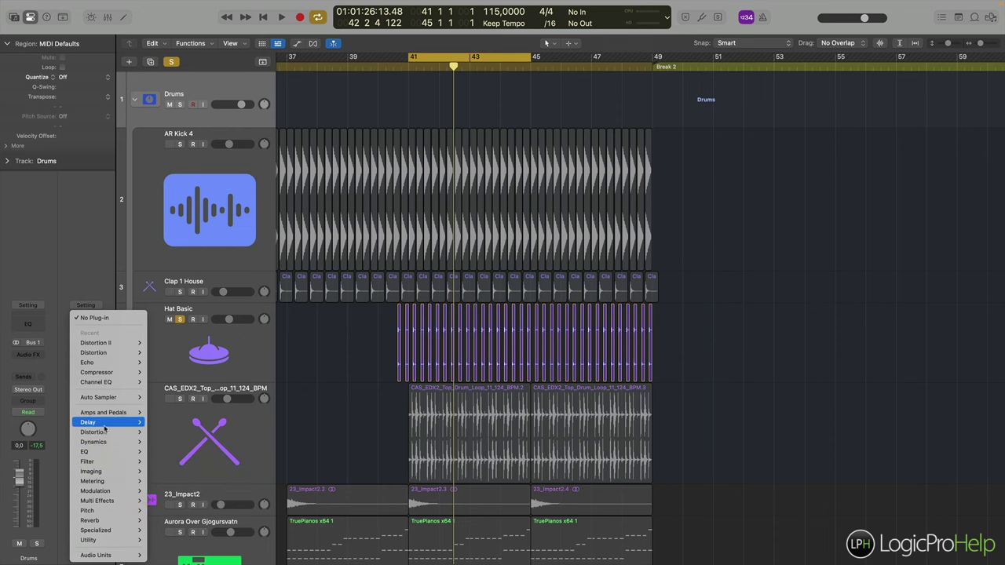
mouse_move(103, 443)
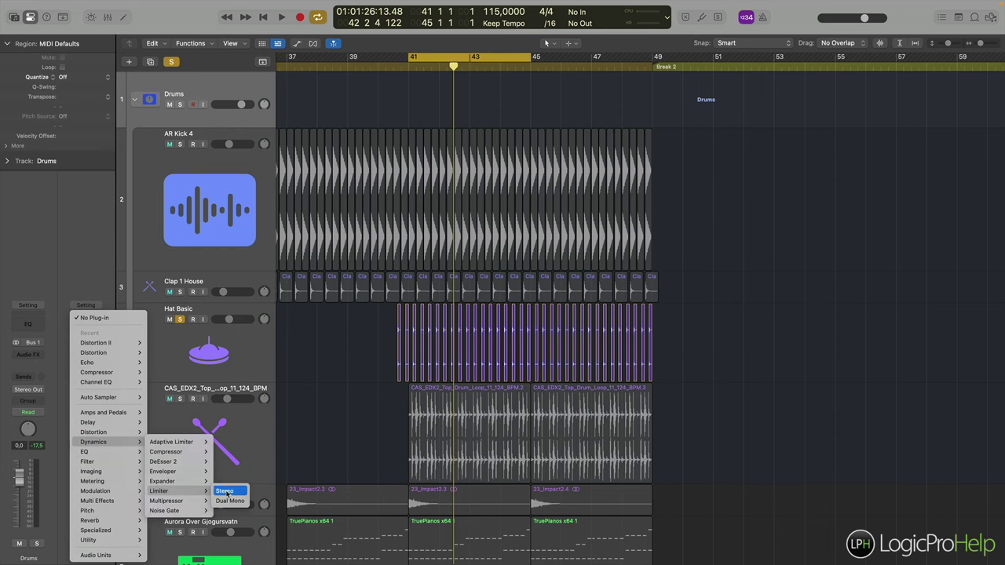
left_click(229, 492)
Unsolo Hat Basic, set the Limiter's gain to +6.2 dB while playing from bar 41, and close the plug-in window.
left_click_drag(484, 141, 480, 226)
left_click(179, 320)
left_click(397, 67)
key("space")
left_click_drag(485, 308, 487, 292)
key("space")
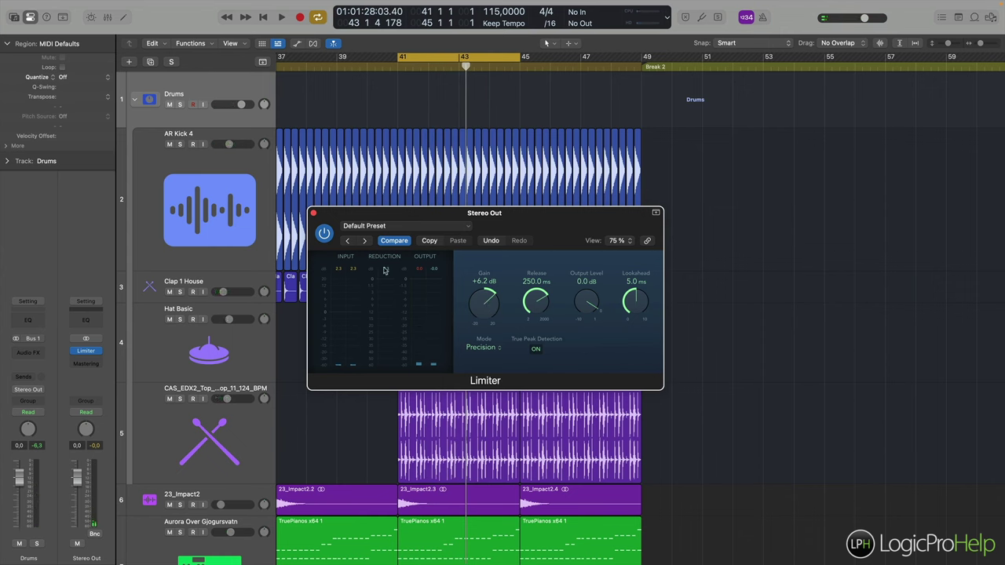
left_click(313, 213)
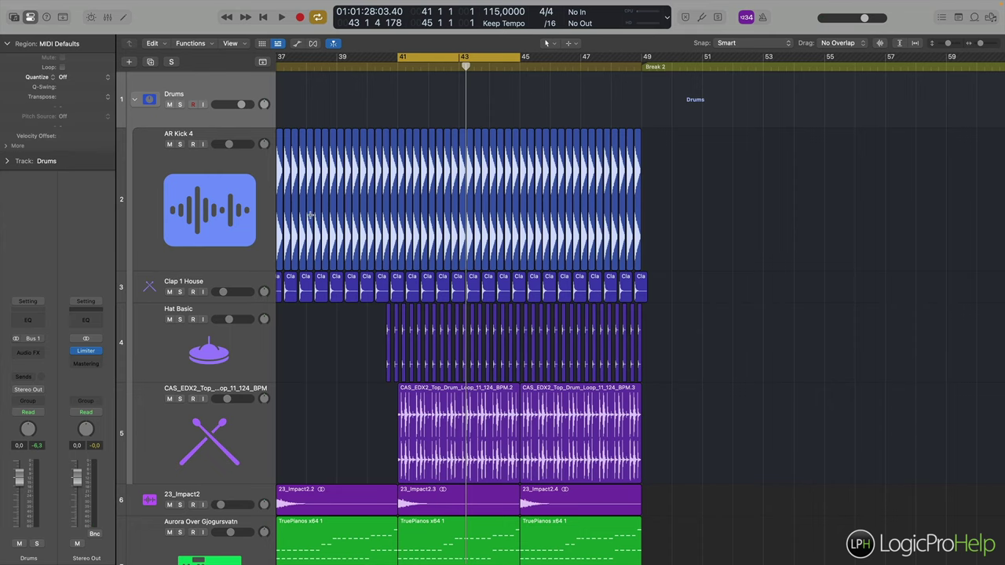
Extend the cycle range over the whole song, from bar 1 to bar 105.
key("z")
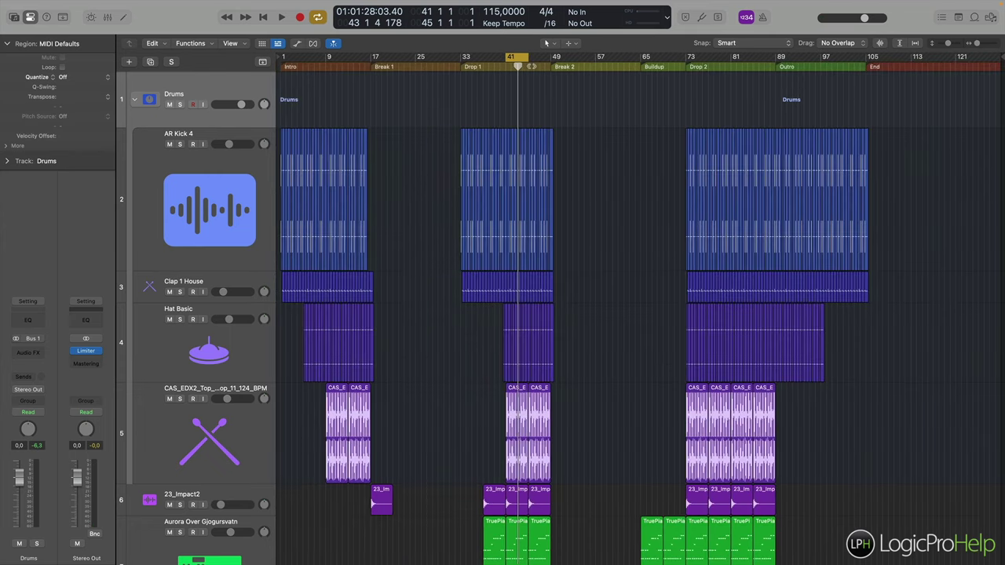
left_click_drag(510, 56, 282, 56)
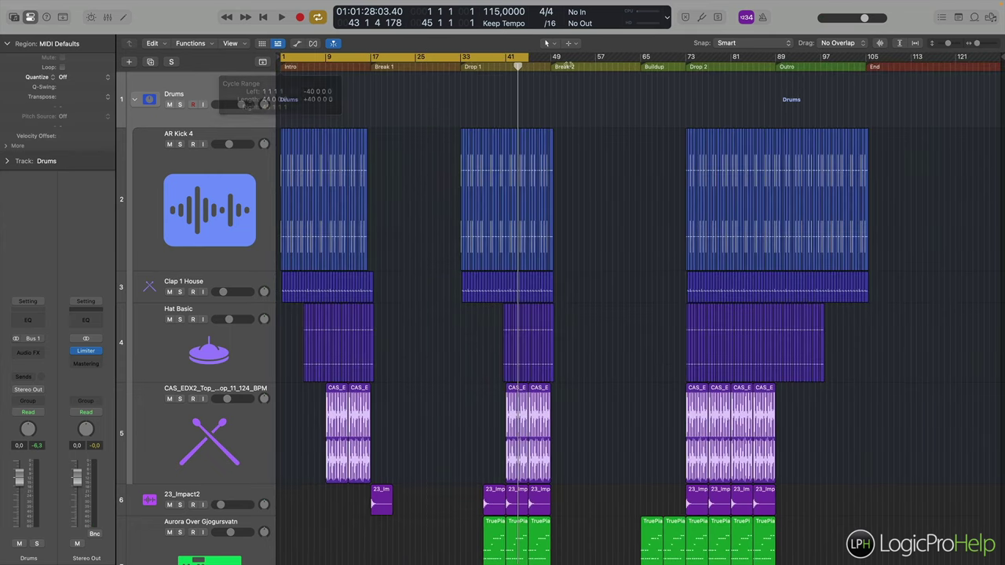
left_click_drag(534, 60, 865, 63)
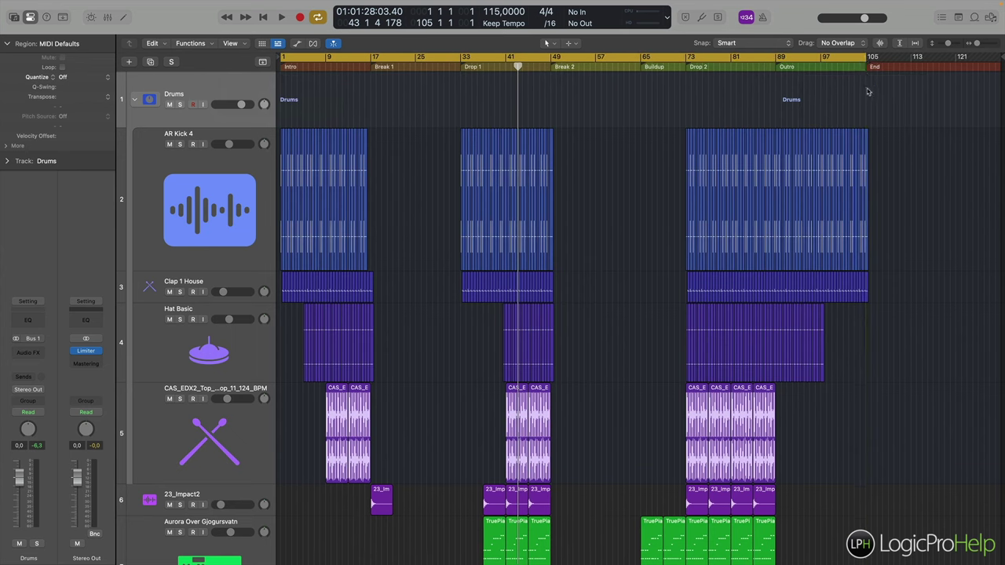
Extend the cycle's end to 105 3 1 to include the last clap's tail, and play the song's ending.
left_click(864, 66)
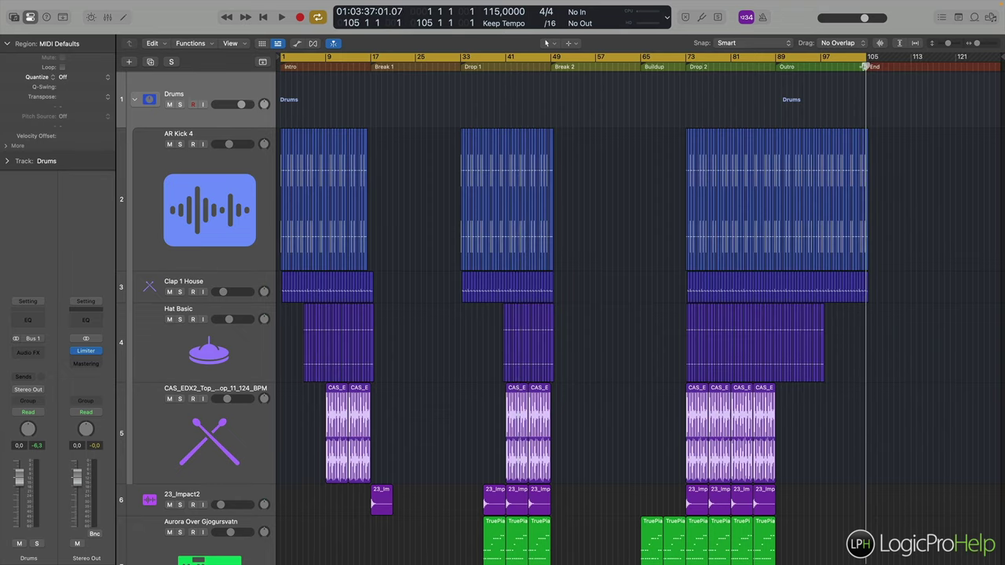
key("super+Right")
key("super+Right")
key("super+Right")
key("super+Right")
key("super+Right")
key("super+Right")
key("super+Right")
key("super+Right")
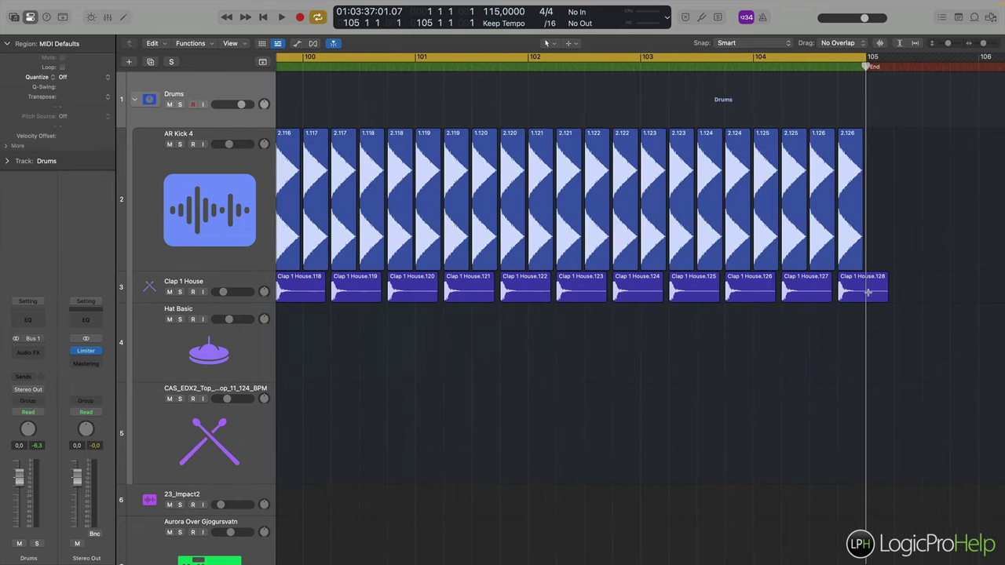
left_click_drag(867, 61, 922, 60)
left_click(837, 67)
key("space")
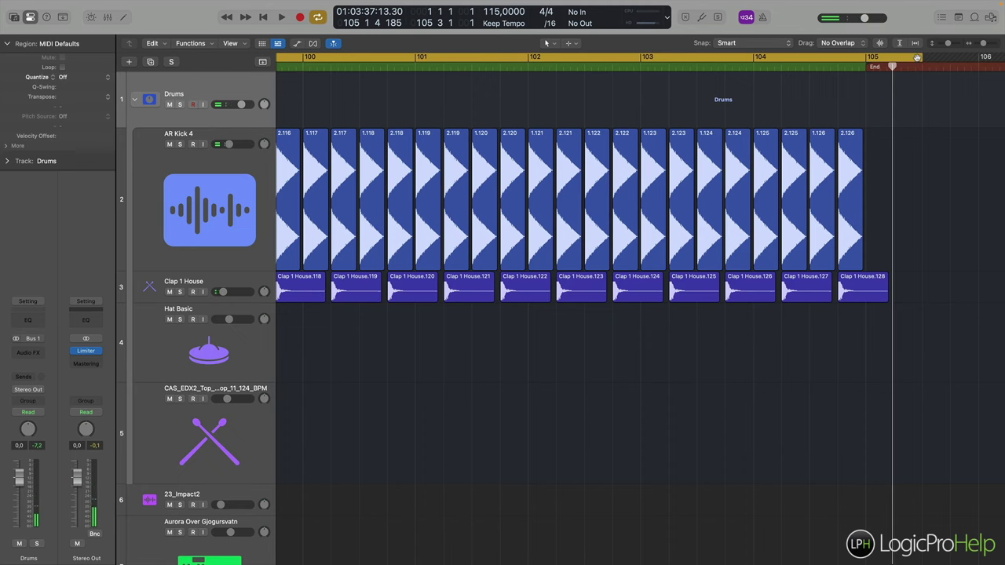
Open the Bounce settings for the cycle range, enable PCM alongside MP3, and check its Wave file format.
key("super+Left")
key("super+Left")
key("super+Left")
key("super+Left")
key("super+Left")
key("super+Left")
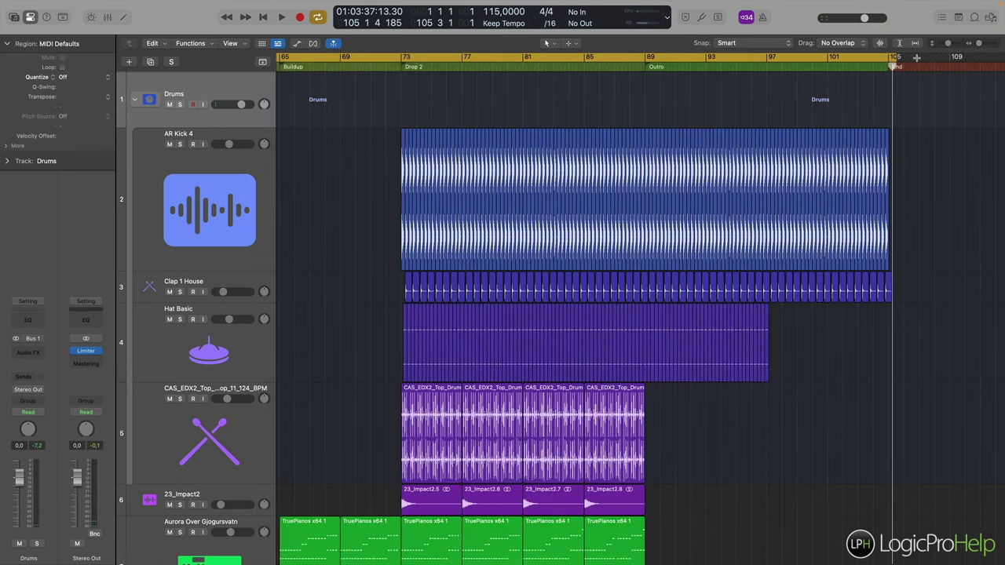
key("super+Left")
key("super+b")
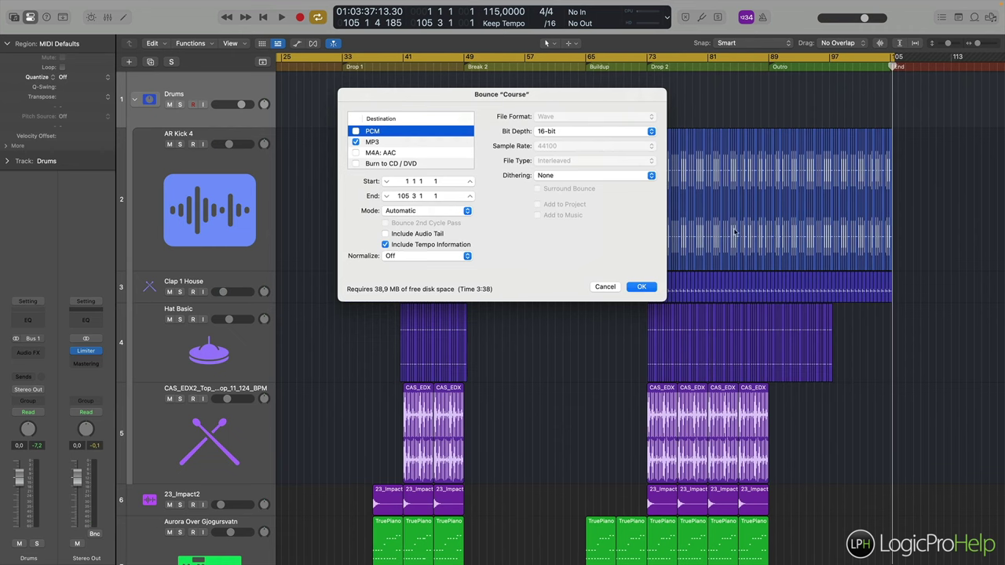
left_click(355, 132)
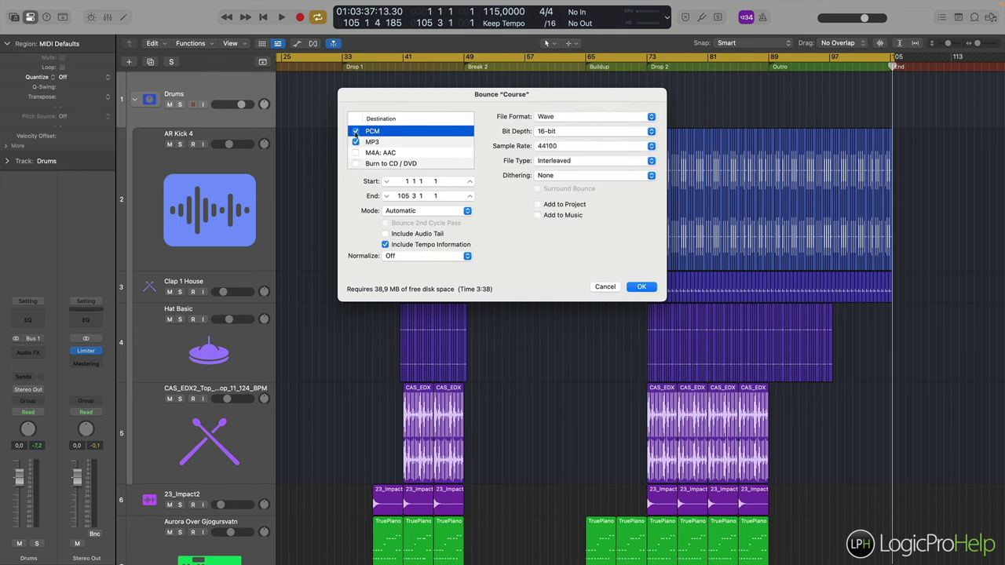
left_click(558, 117)
left_click(559, 118)
Check the MP3 destination's stereo bit rate options, turn PCM off, and cancel the bounce.
left_click(380, 143)
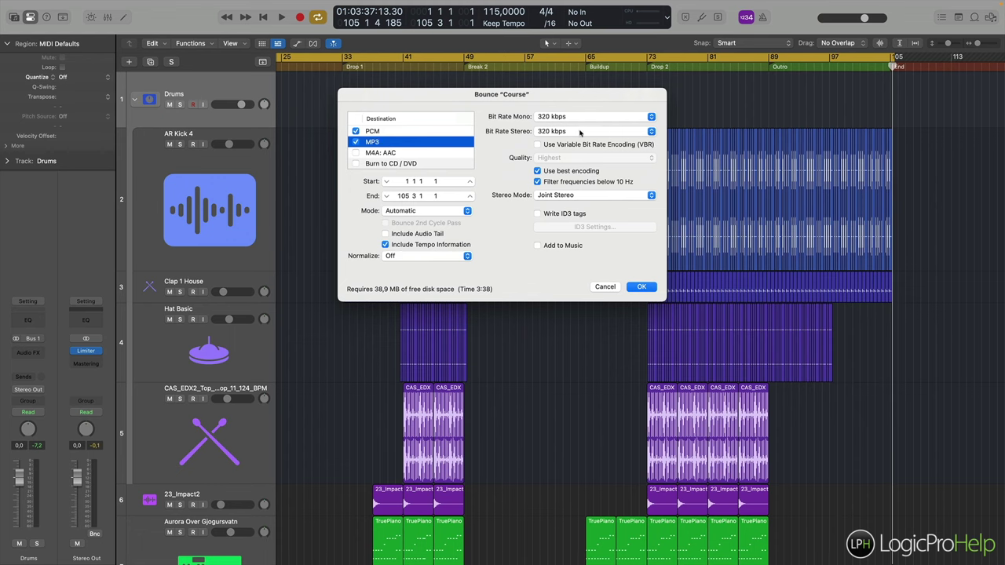
left_click(558, 134)
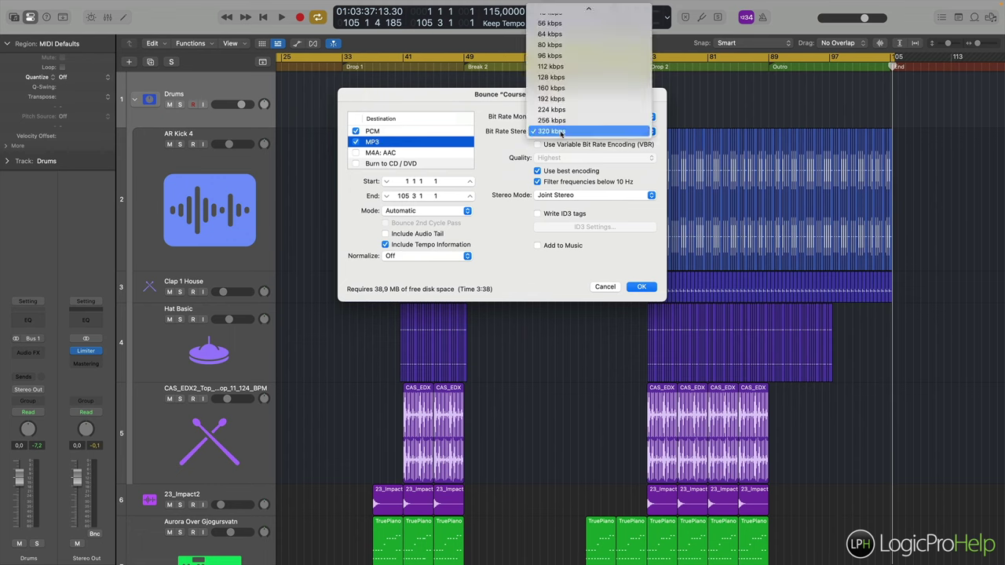
left_click(509, 139)
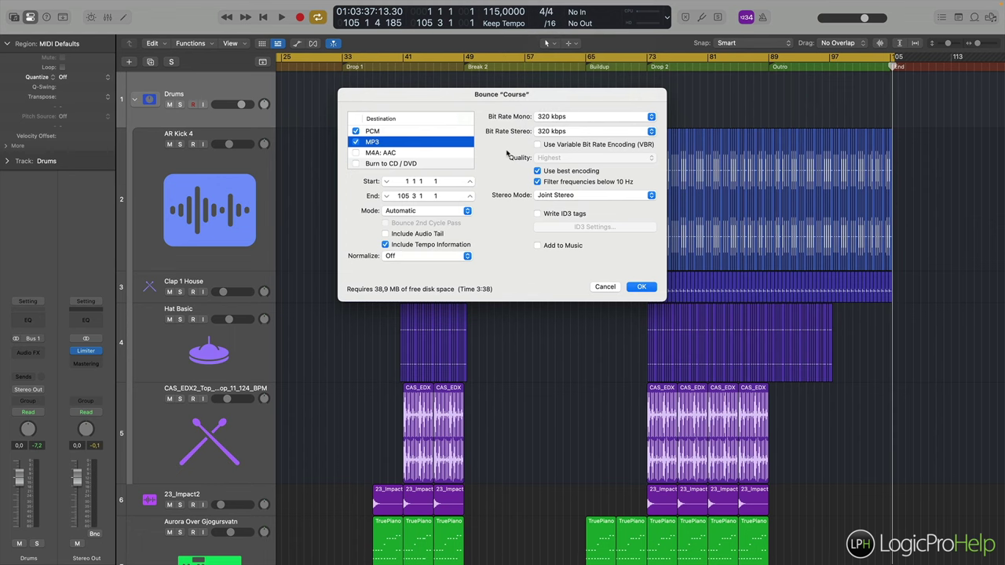
left_click(357, 132)
left_click(603, 287)
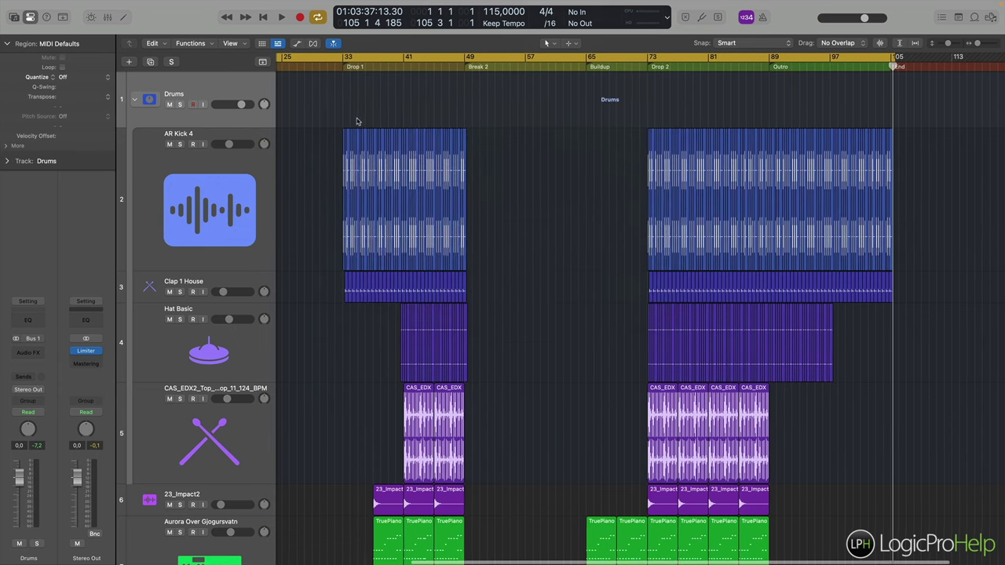
Return the playhead to the start of the song with the whole arrangement in view.
key("Return")
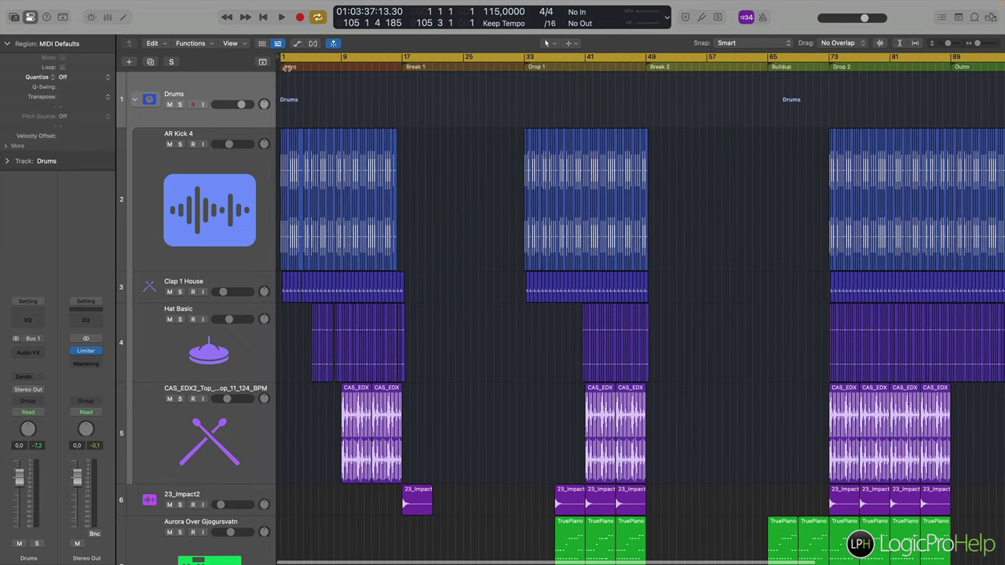
key("super+Left")
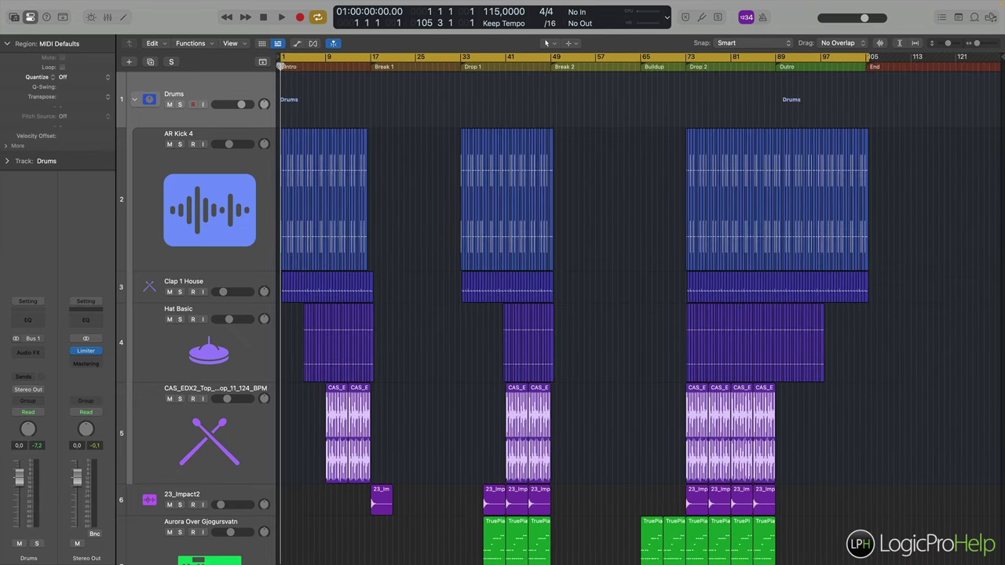